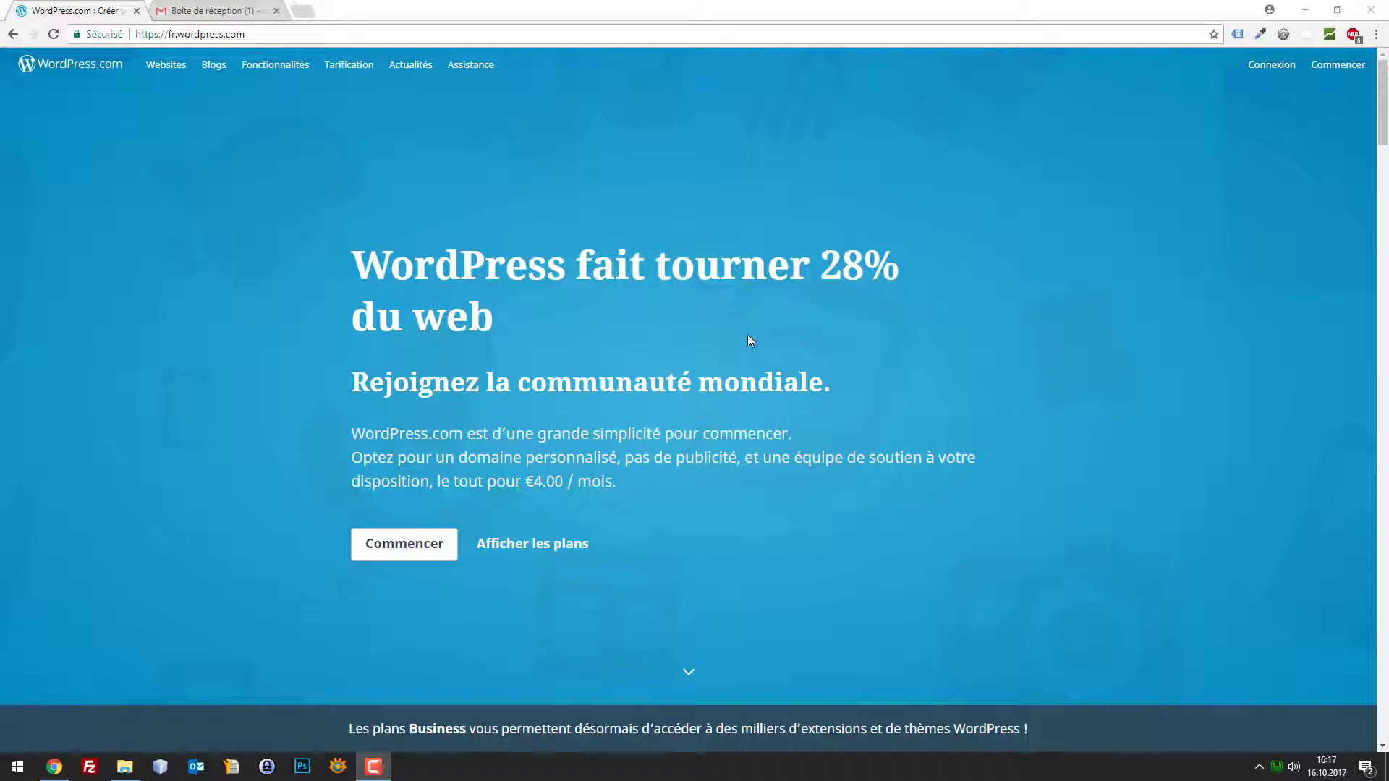
Scroll through the WordPress.com homepage and highlight the wordpress.com part of the address
scroll(687, 327, down, 2)
scroll(687, 334, down, 3)
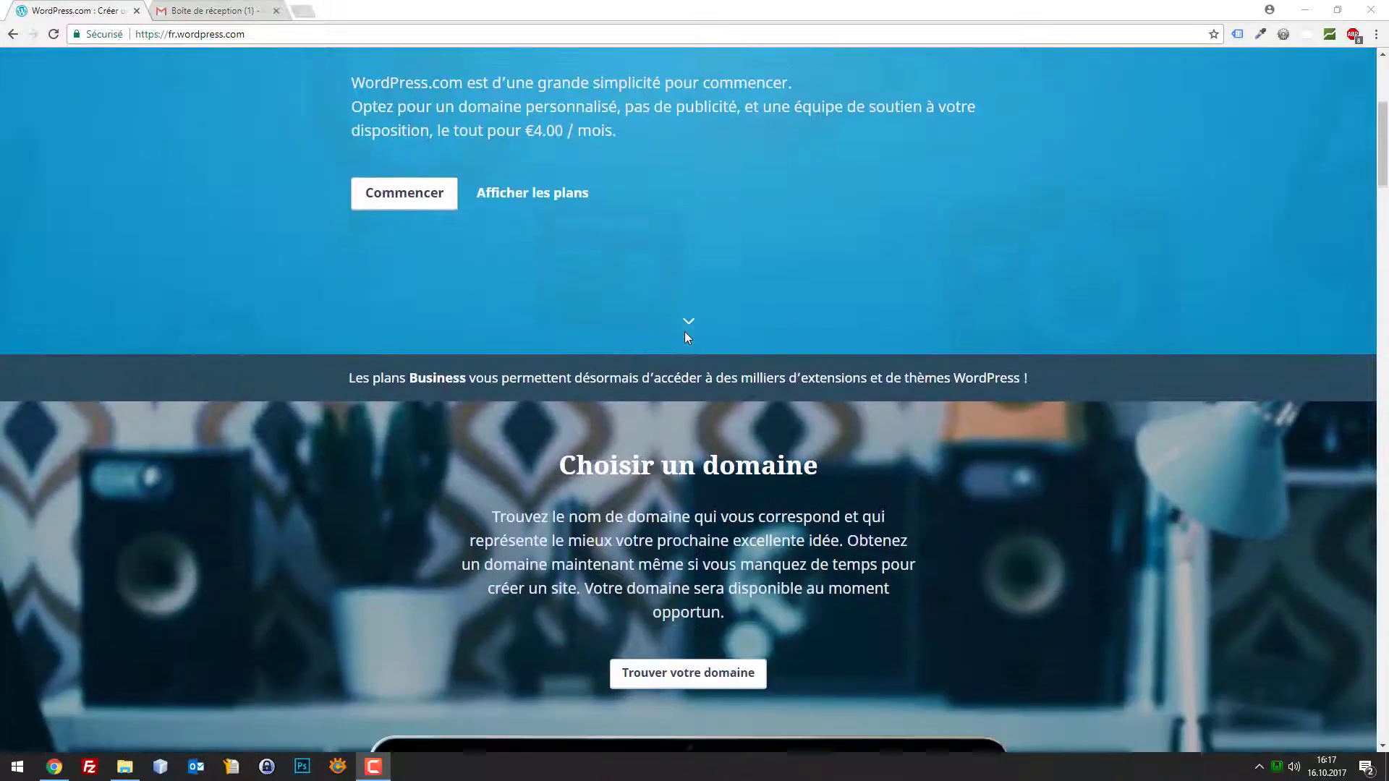
scroll(713, 336, down, 4)
scroll(719, 333, down, 5)
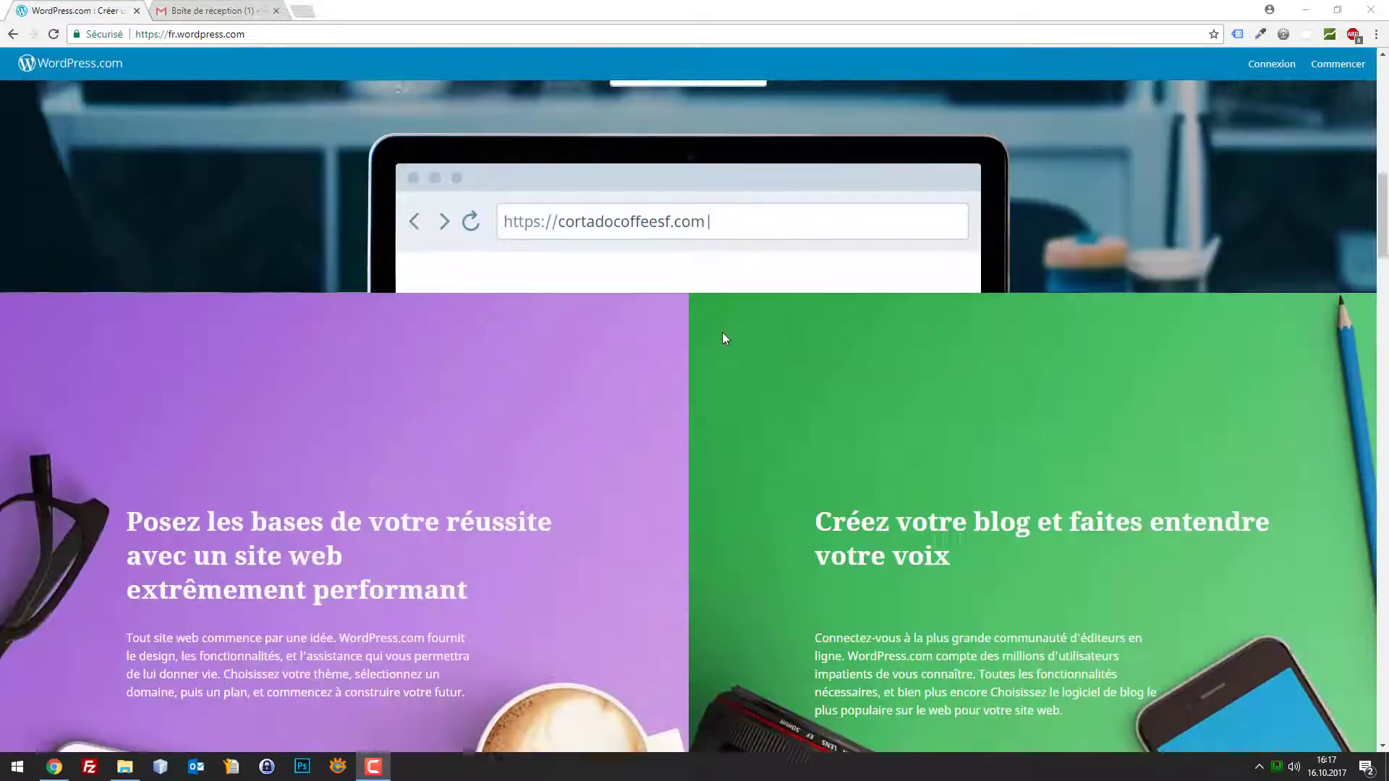
scroll(760, 338, down, 5)
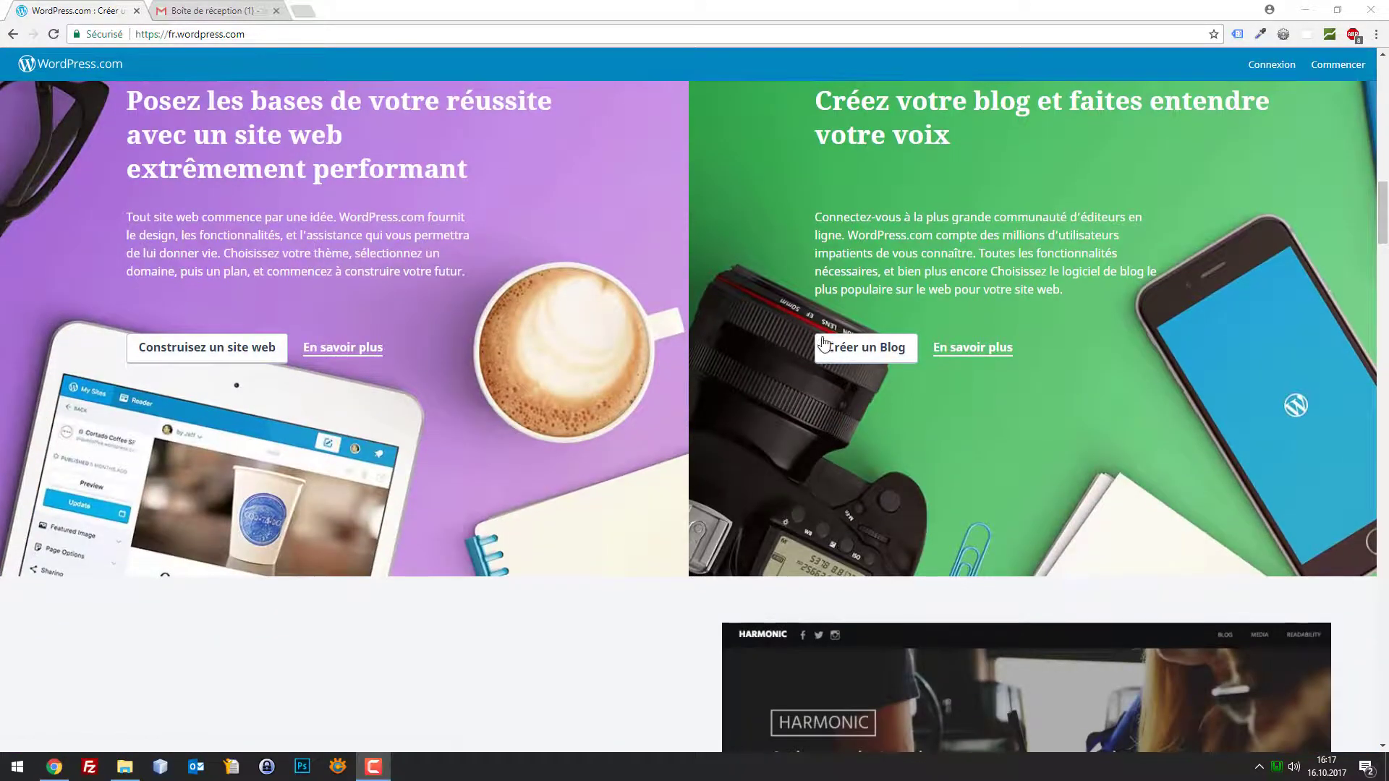
scroll(829, 346, down, 4)
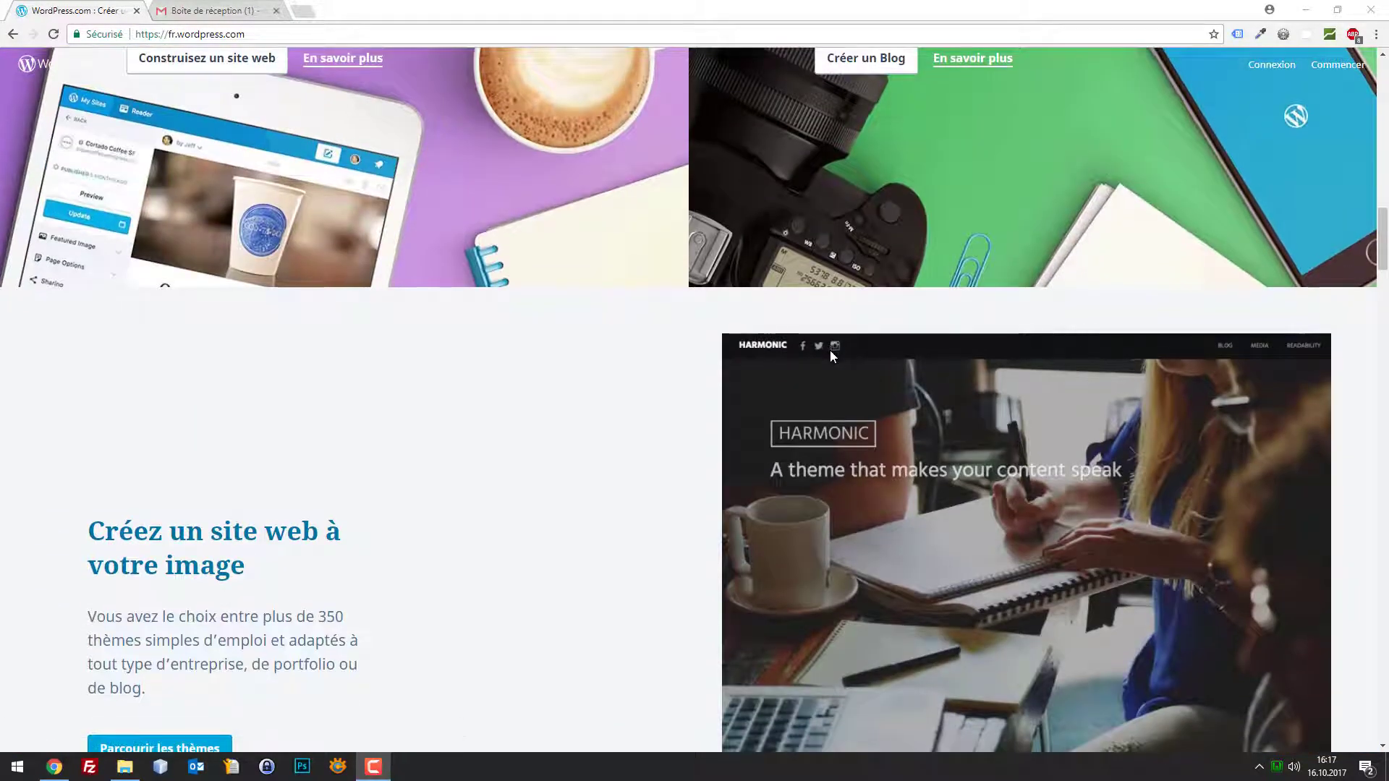
scroll(831, 347, up, 16)
scroll(865, 362, up, 7)
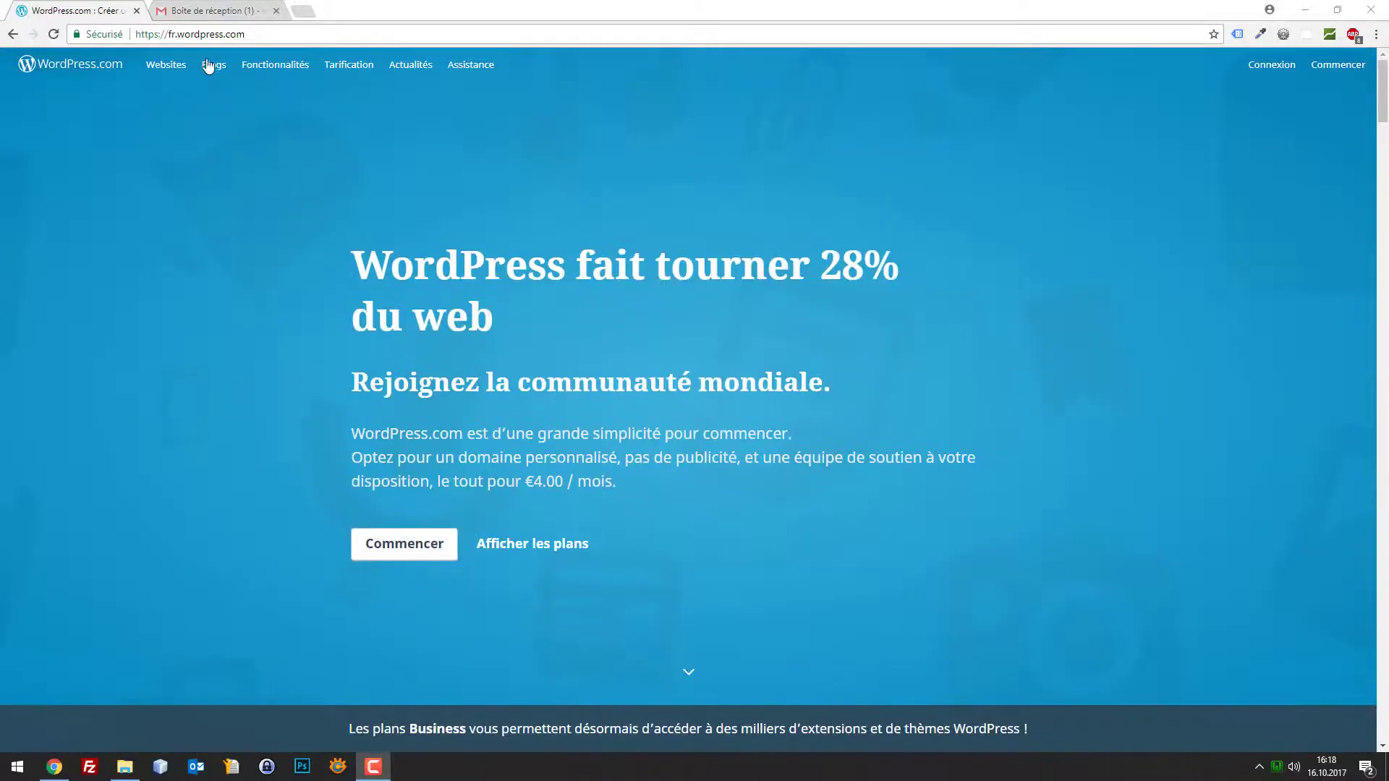
drag(250, 34, 178, 34)
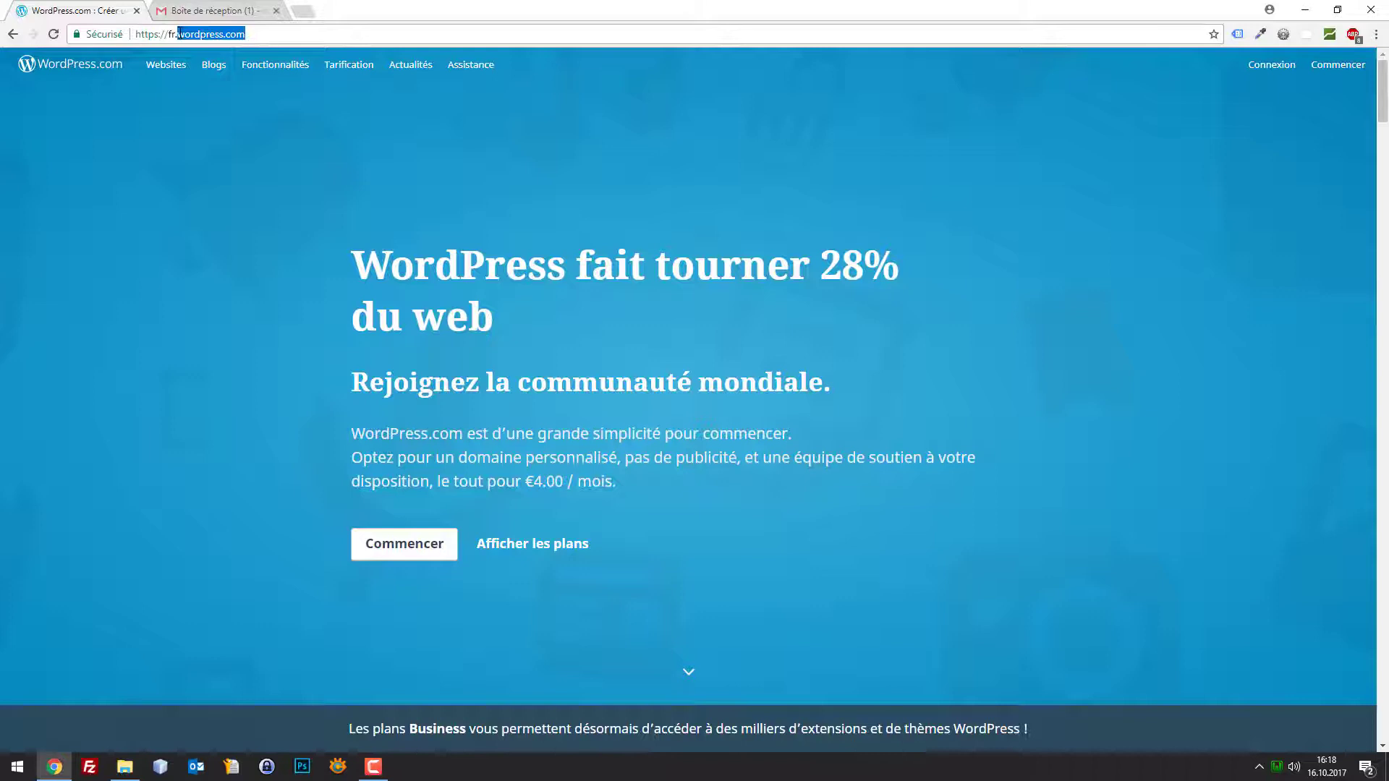
click(346, 179)
Scroll down to the plans and highlight the free plan's price and name
scroll(998, 456, down, 7)
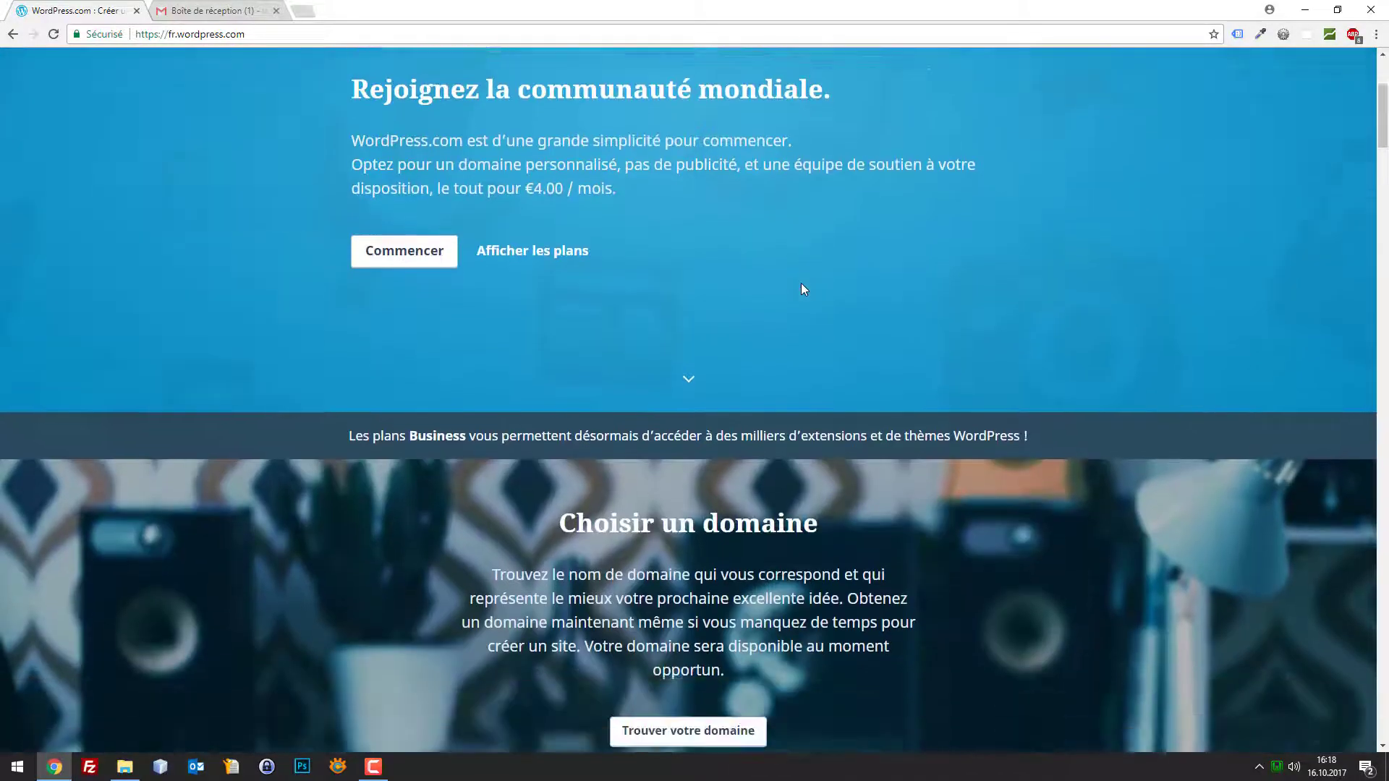
scroll(799, 285, down, 15)
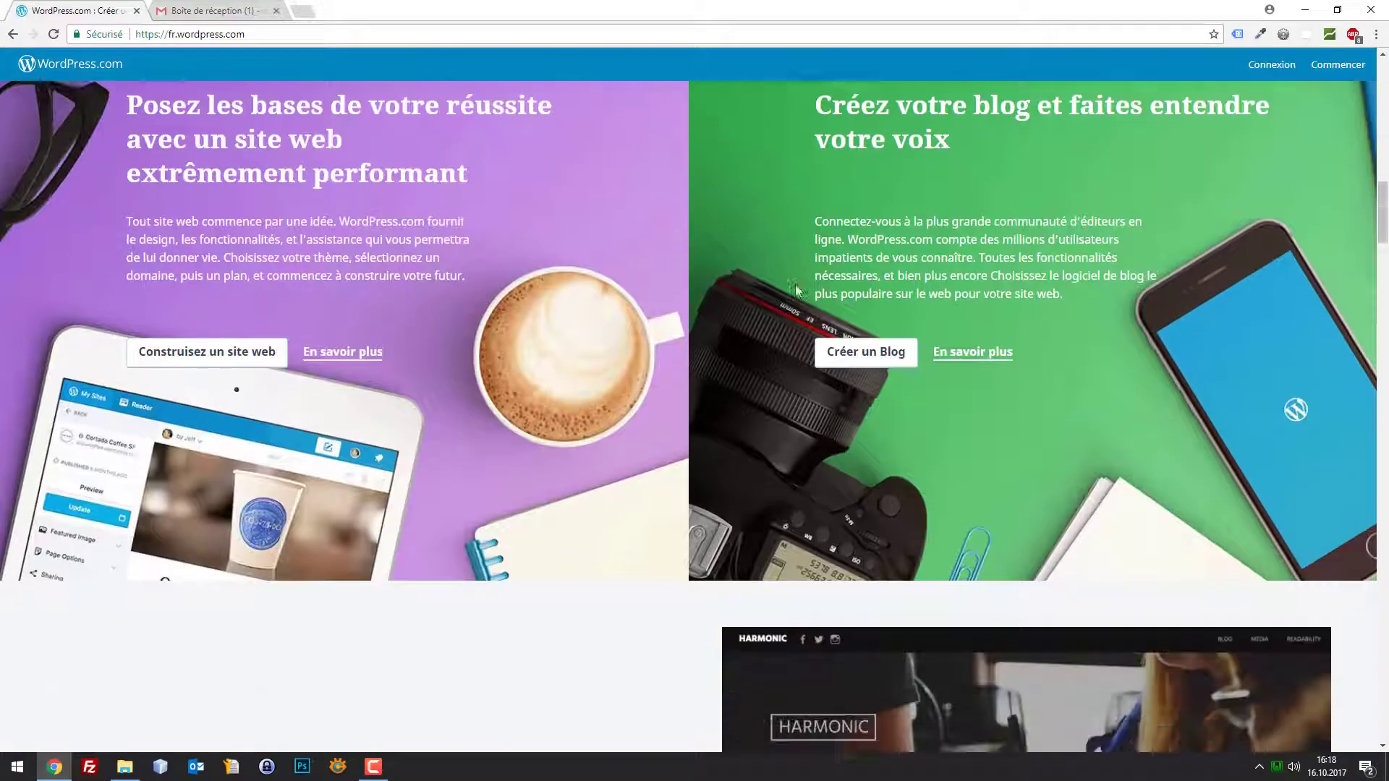
scroll(796, 291, down, 5)
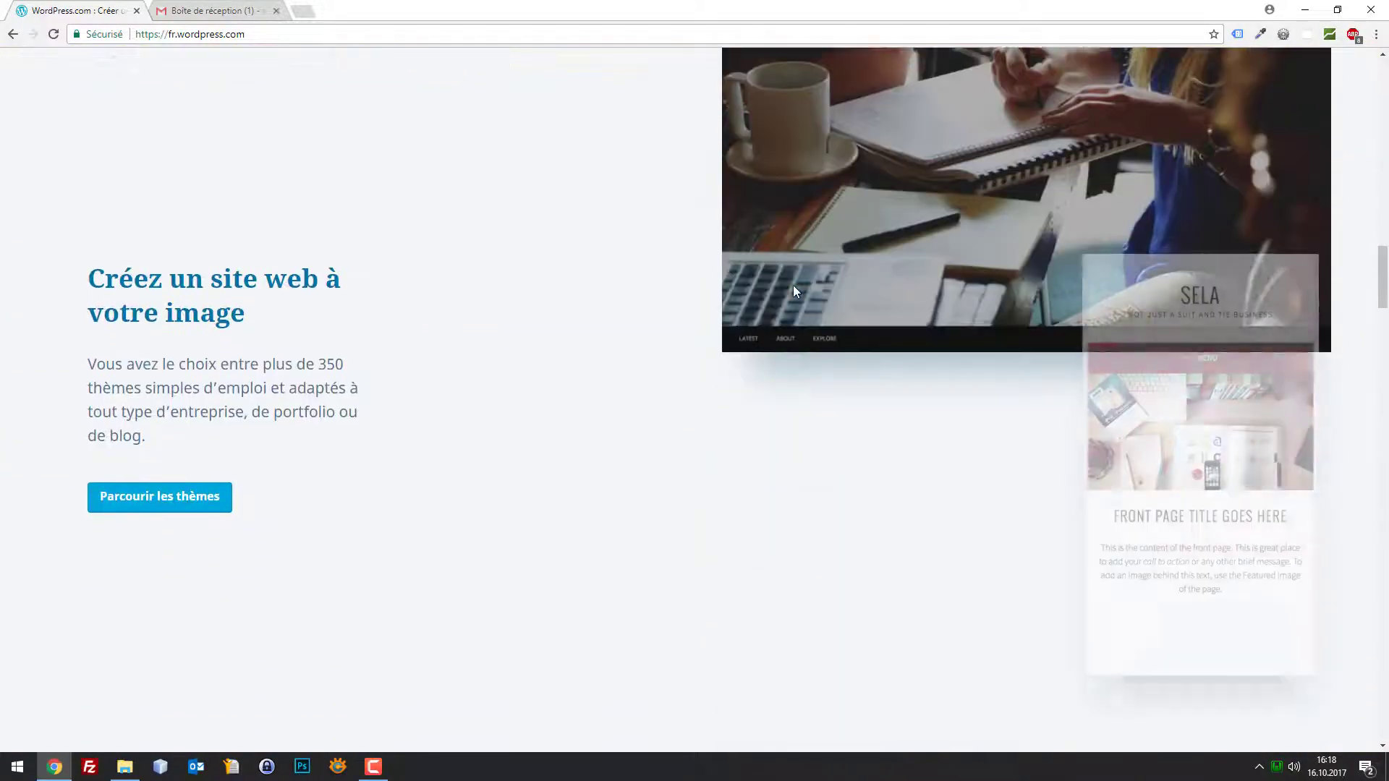
scroll(831, 308, down, 5)
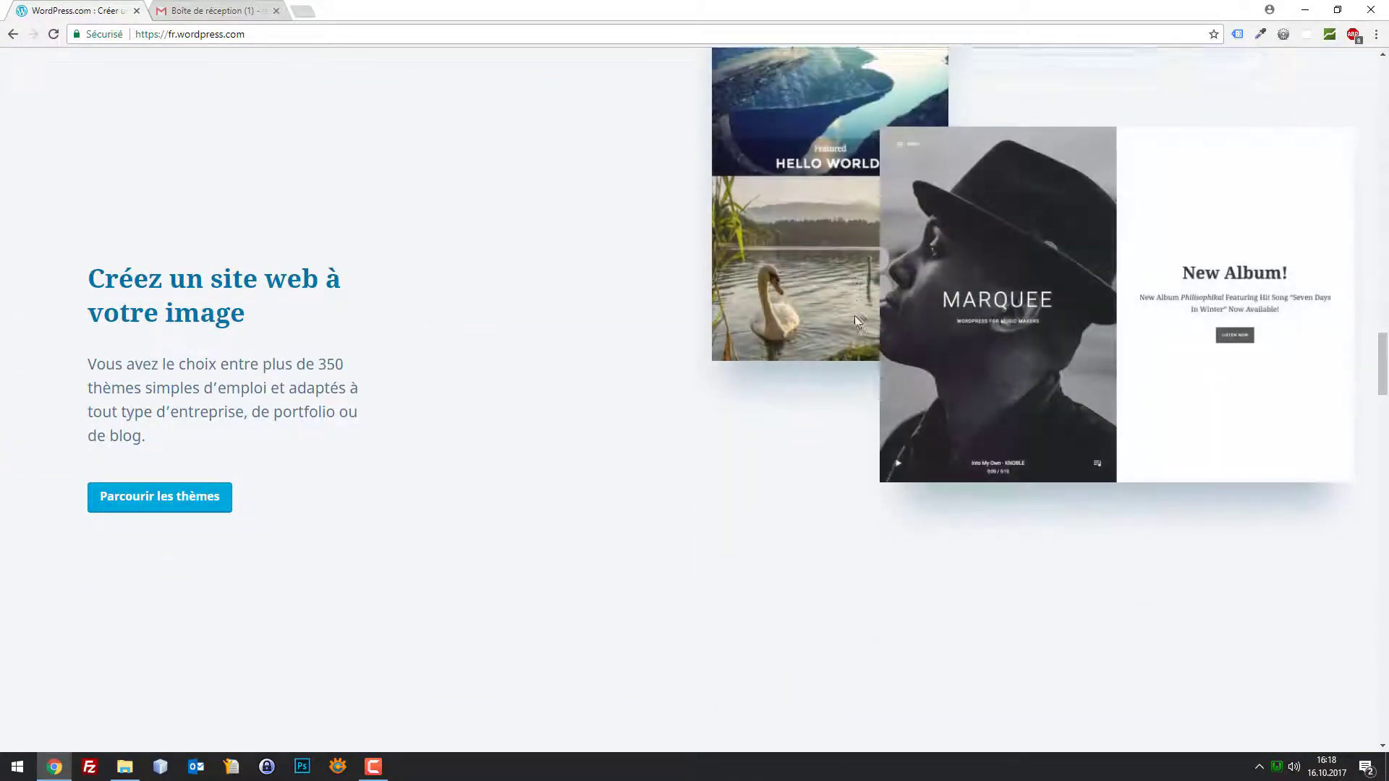
scroll(853, 311, down, 2)
scroll(1121, 293, down, 4)
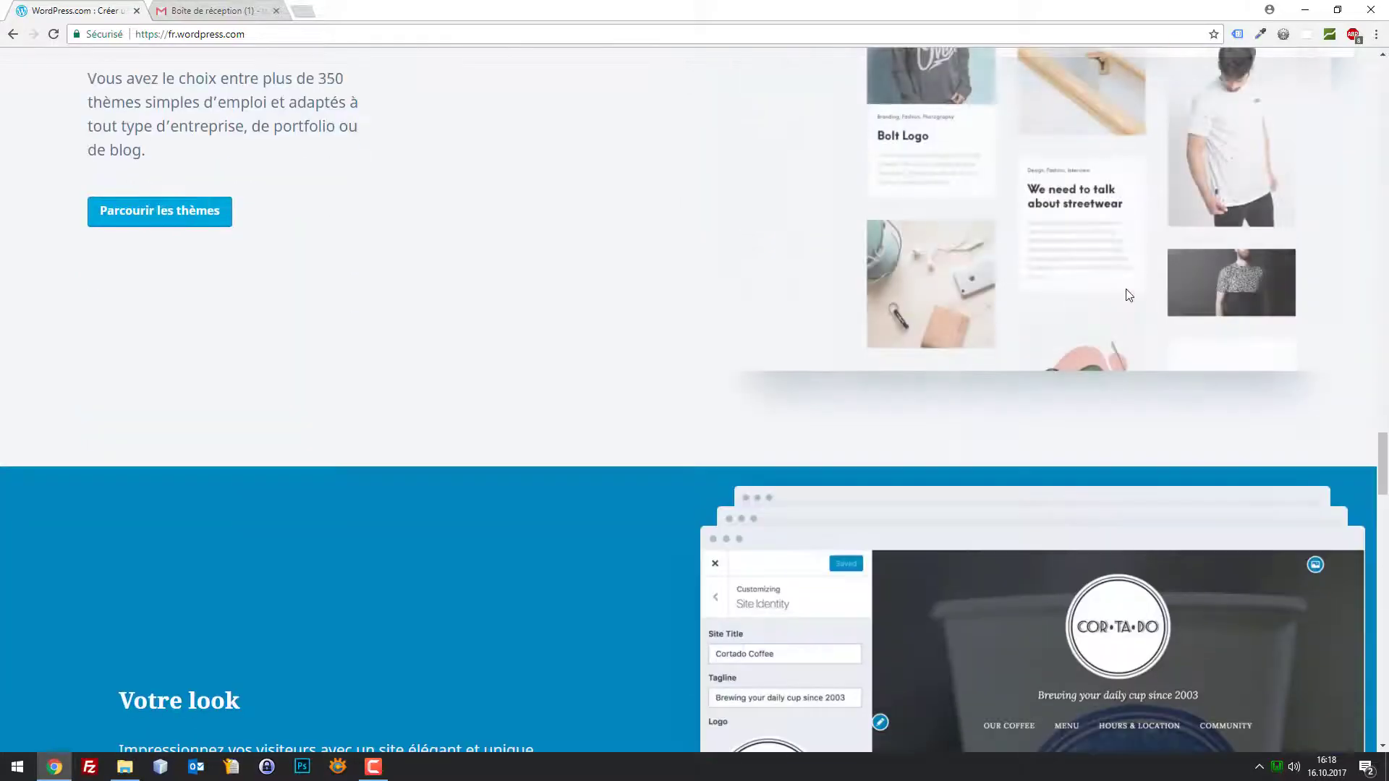
scroll(943, 316, down, 6)
scroll(961, 316, down, 10)
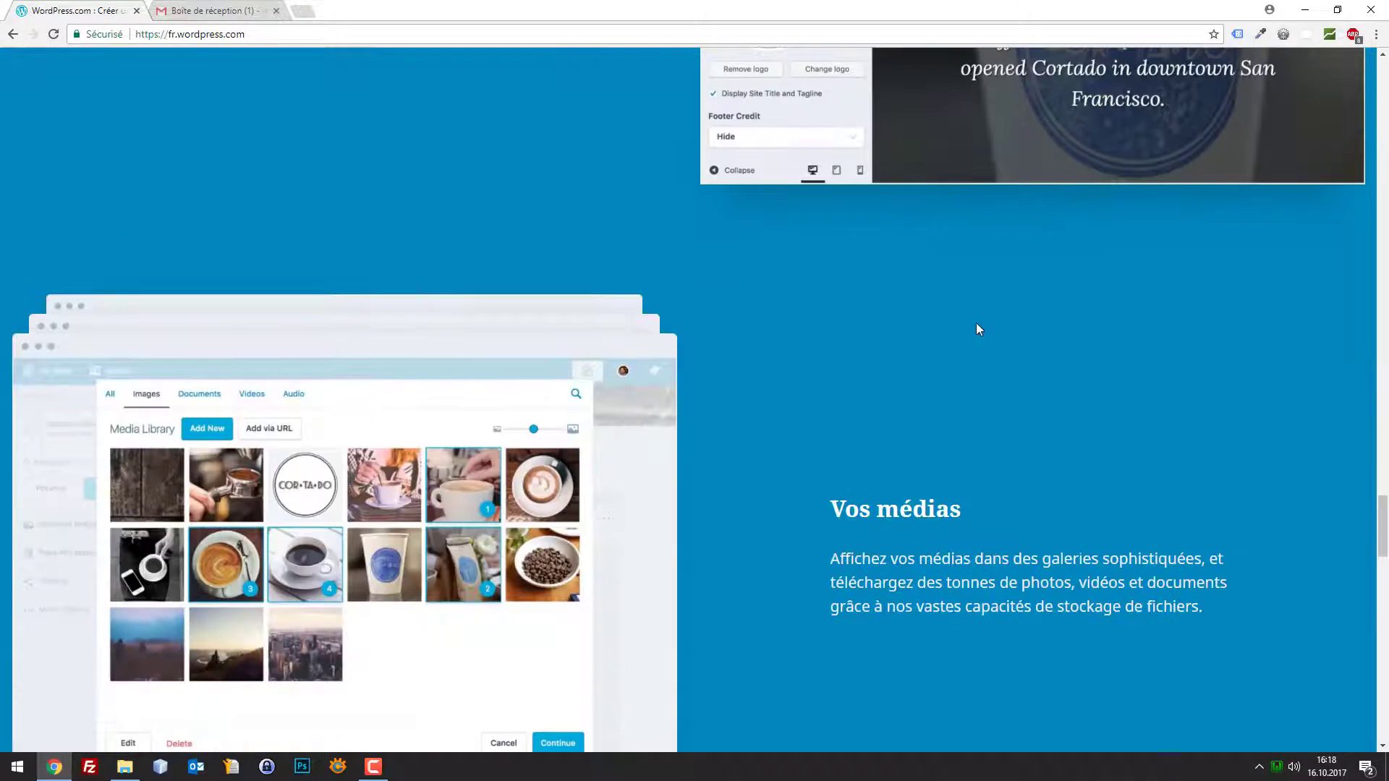
scroll(976, 329, down, 14)
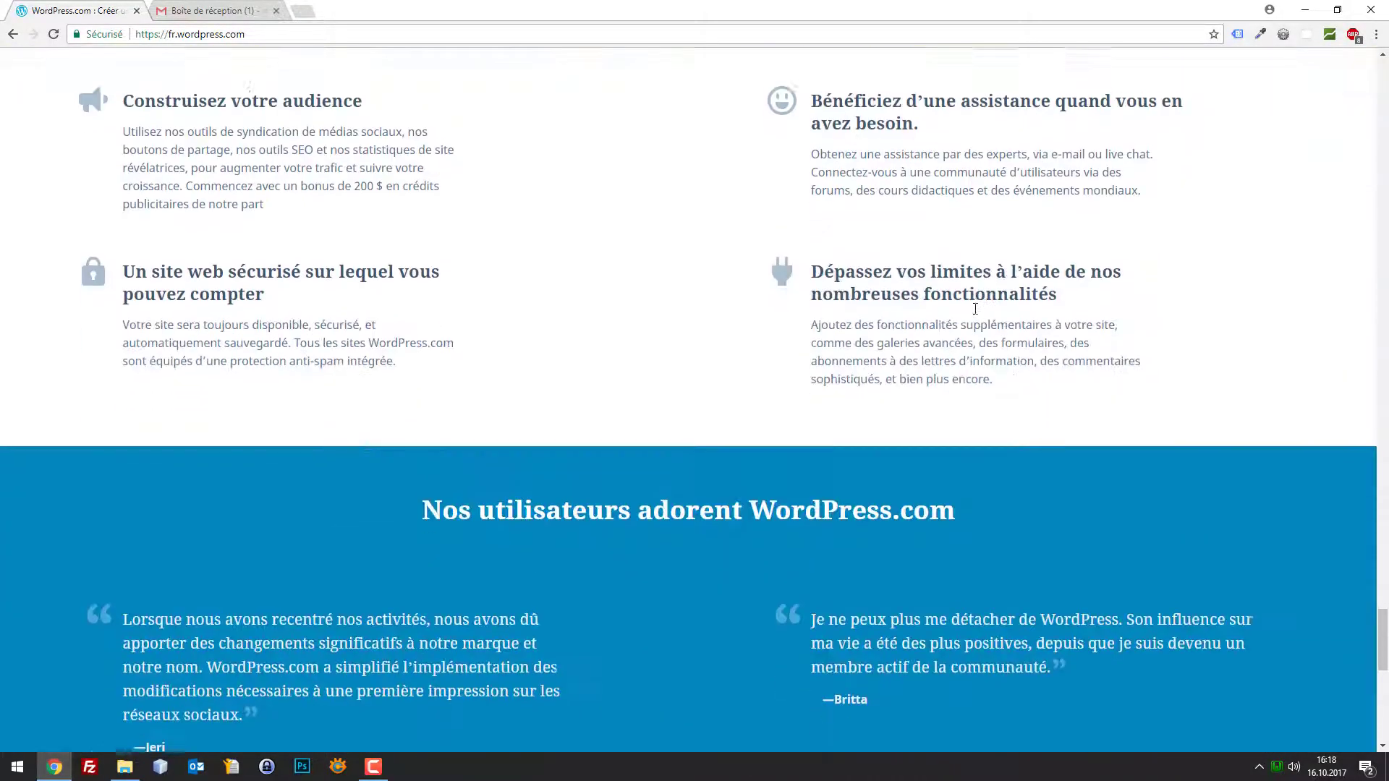
scroll(1227, 384, down, 8)
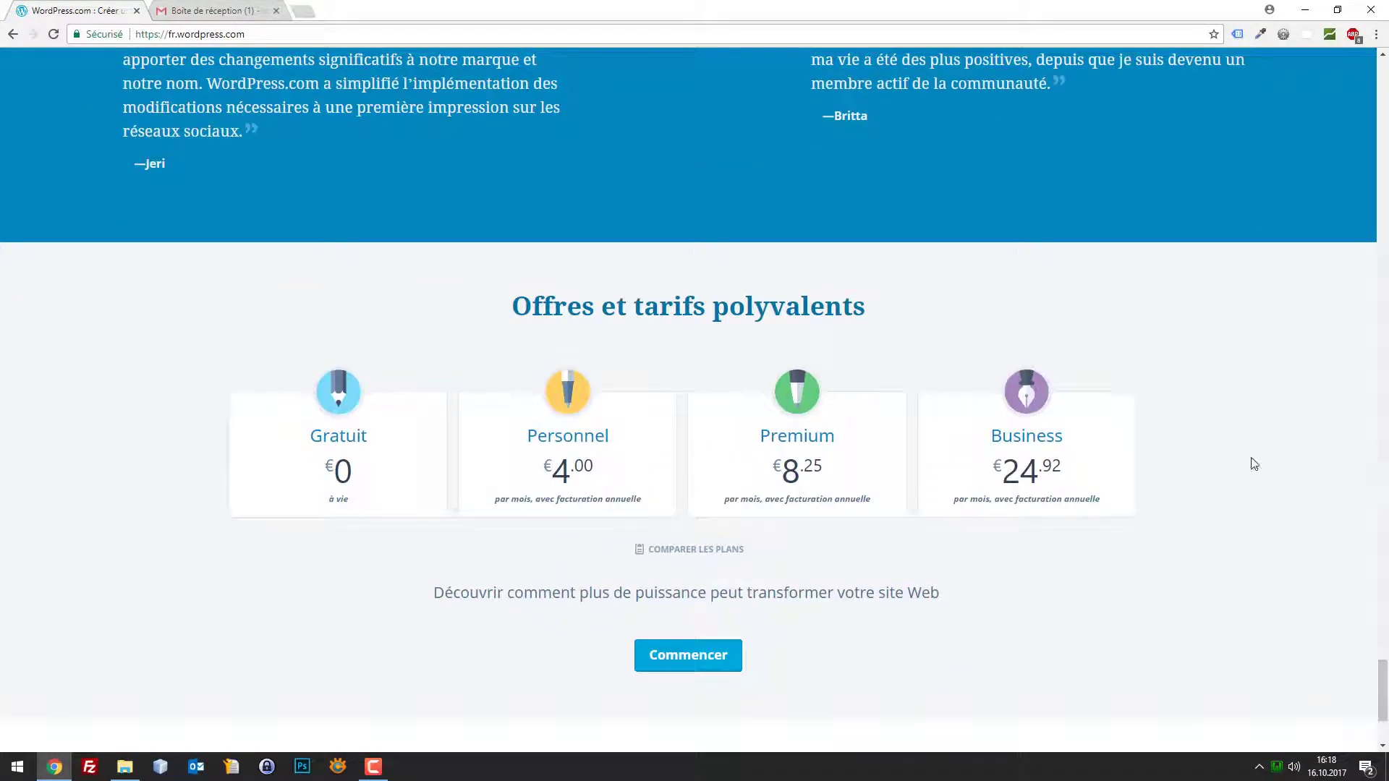
drag(340, 474, 327, 415)
click(457, 373)
drag(1380, 681, 1344, 318)
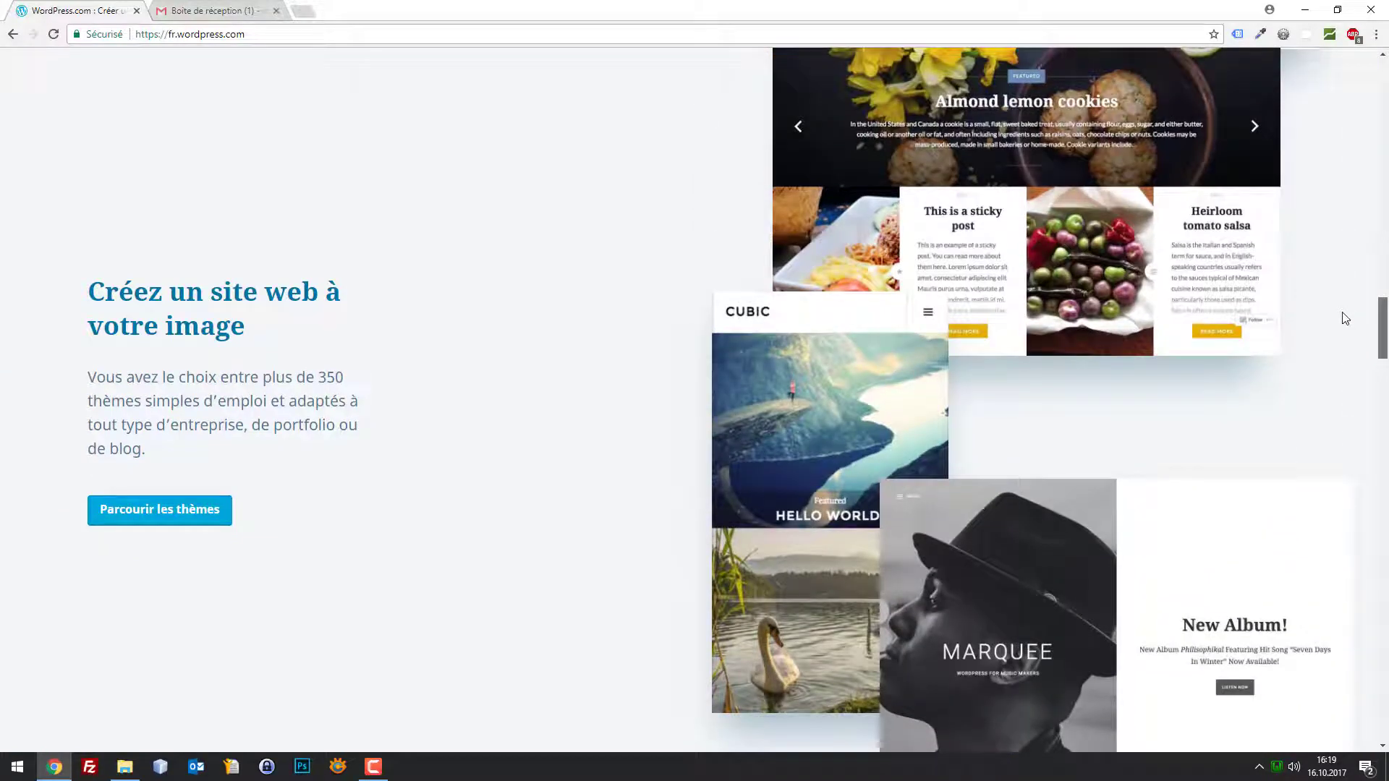
drag(1343, 318, 1340, 314)
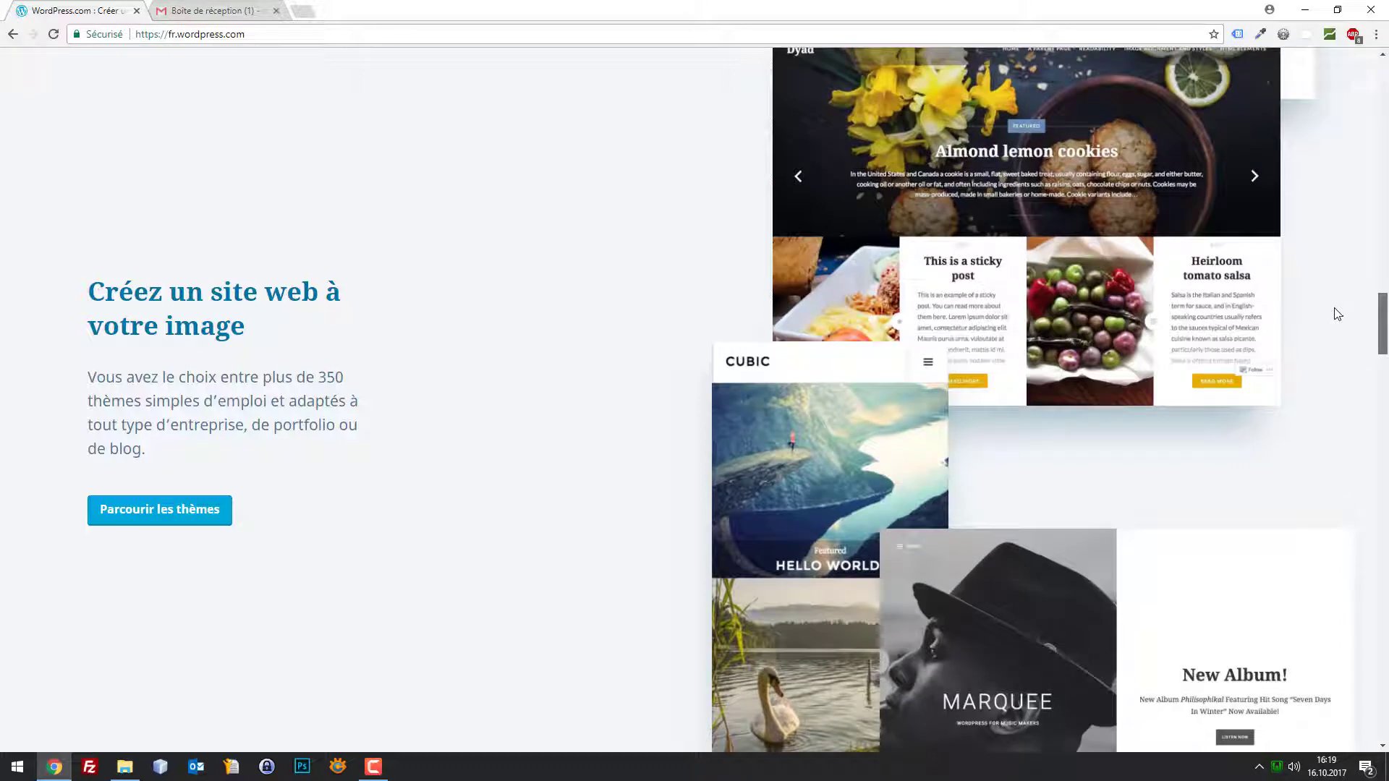
scroll(1338, 314, down, 1)
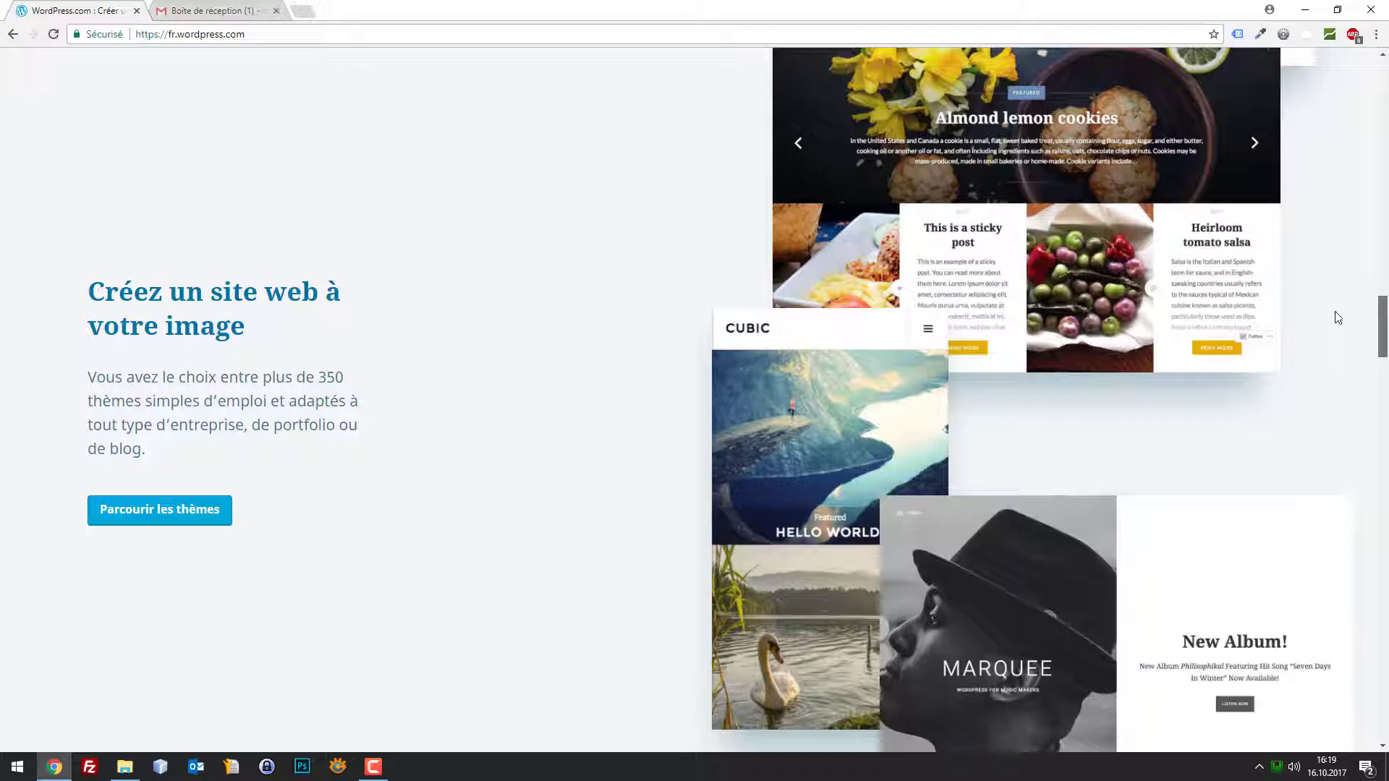
drag(1337, 317, 1372, 219)
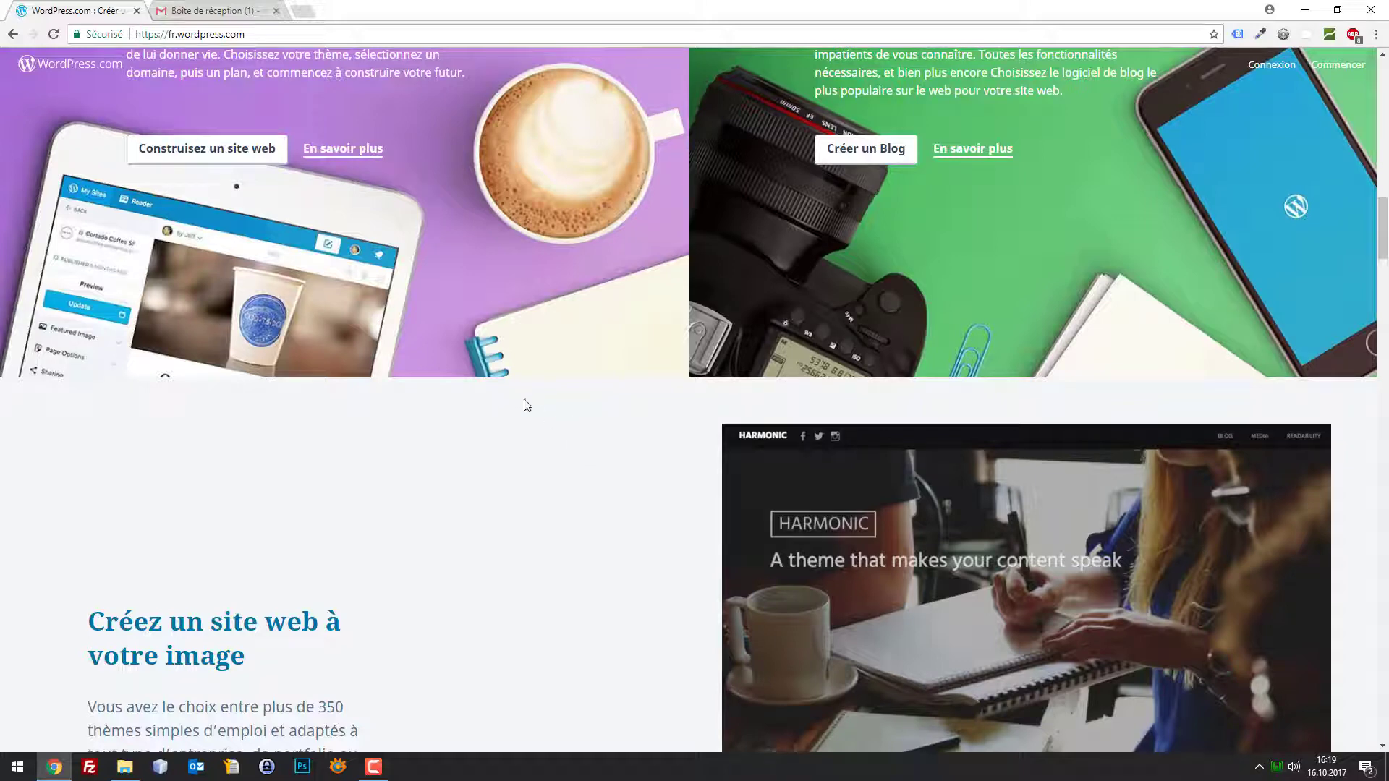
Highlight the main headline and the domain, then start creating a new blog site
scroll(507, 421, up, 1)
scroll(521, 412, up, 5)
scroll(470, 325, up, 10)
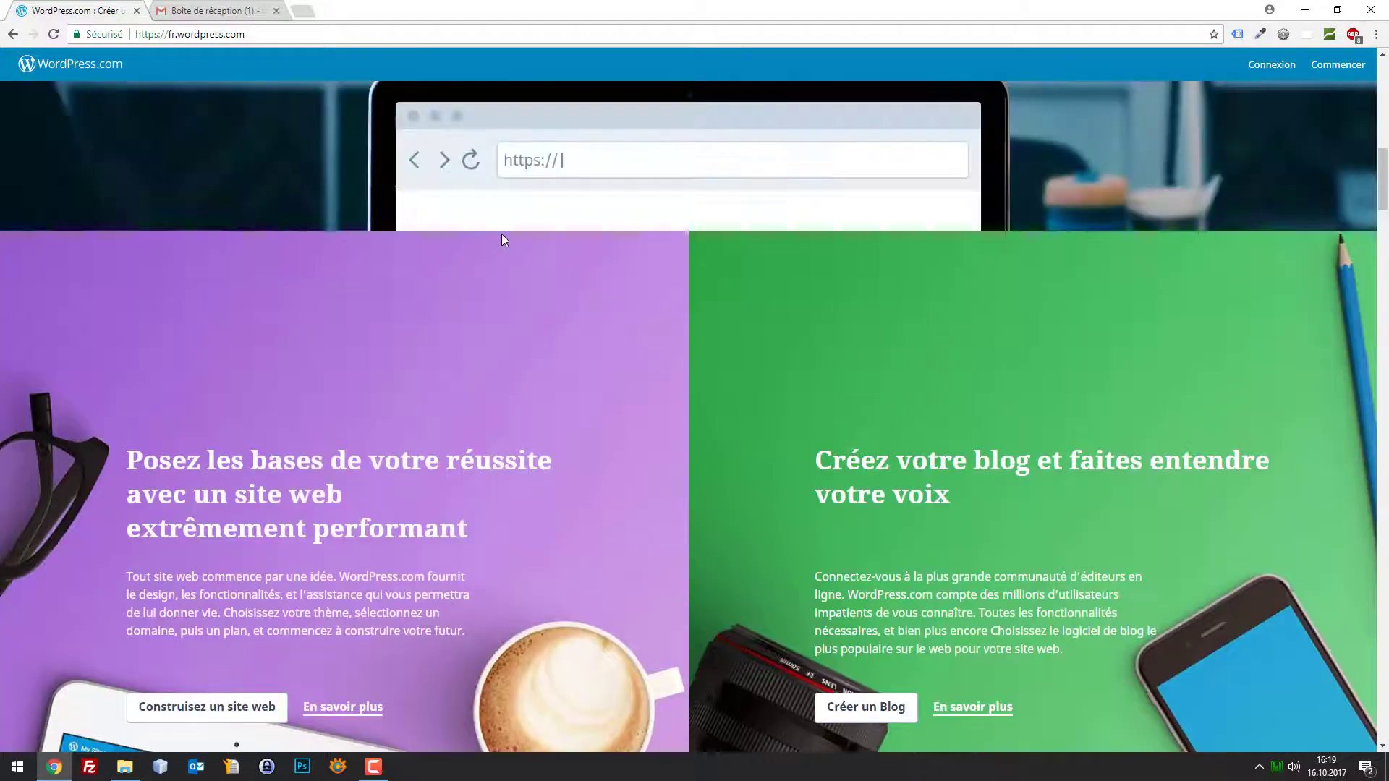
scroll(902, 342, up, 5)
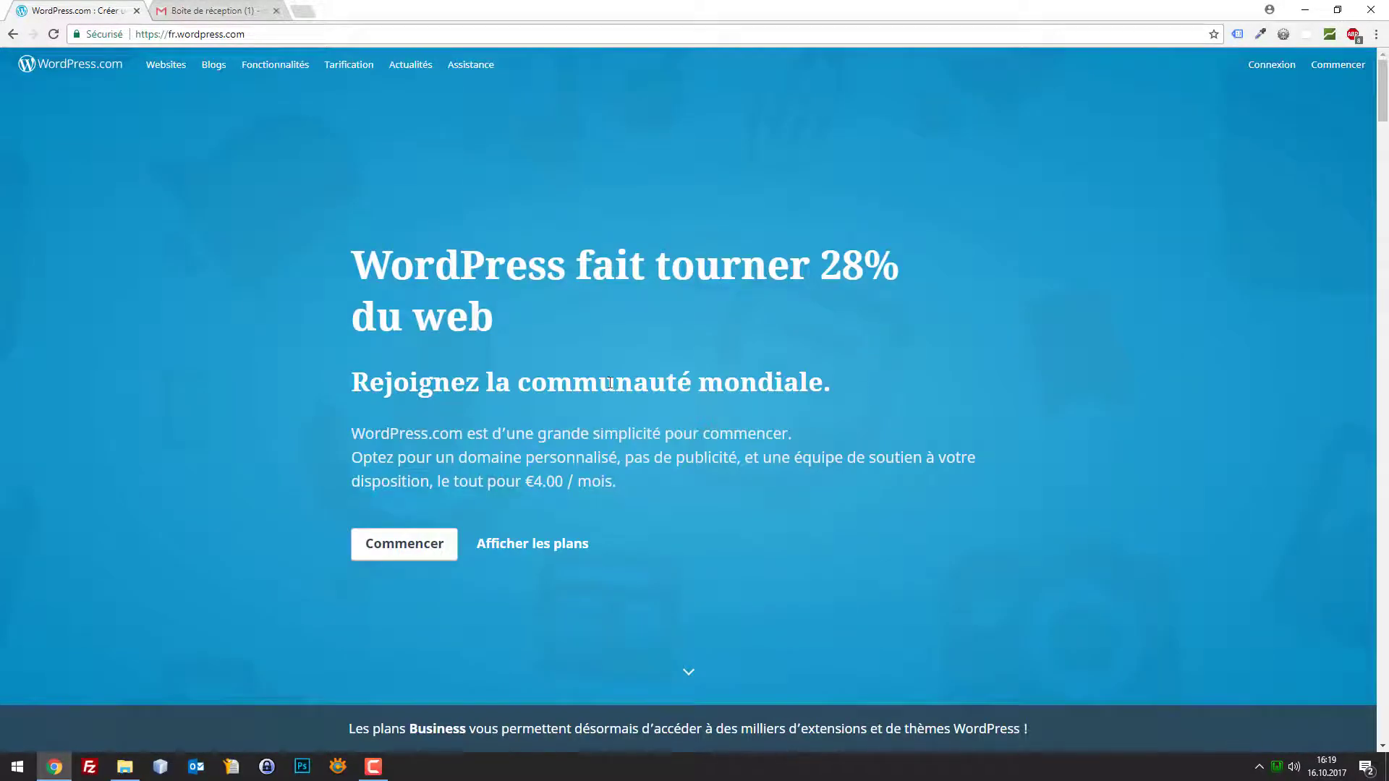
drag(933, 282, 343, 279)
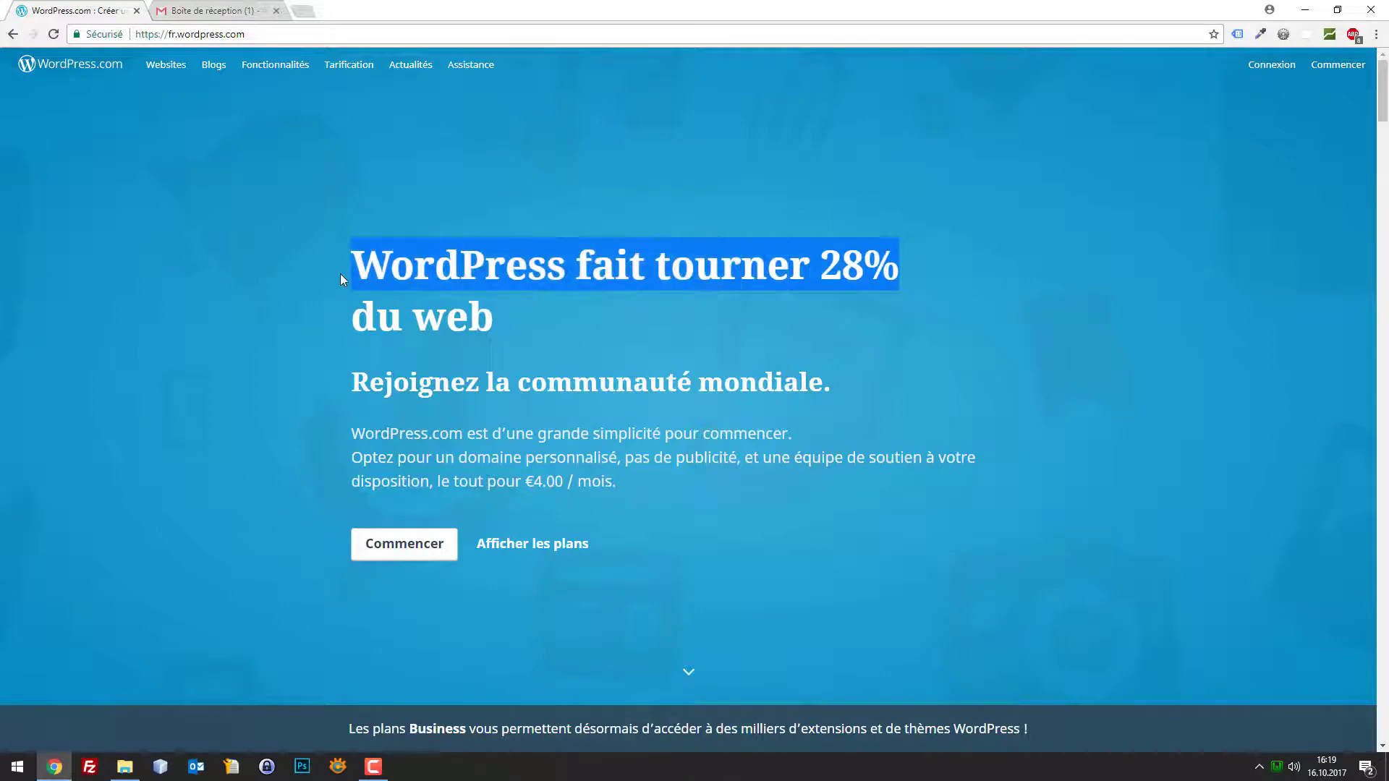
click(491, 327)
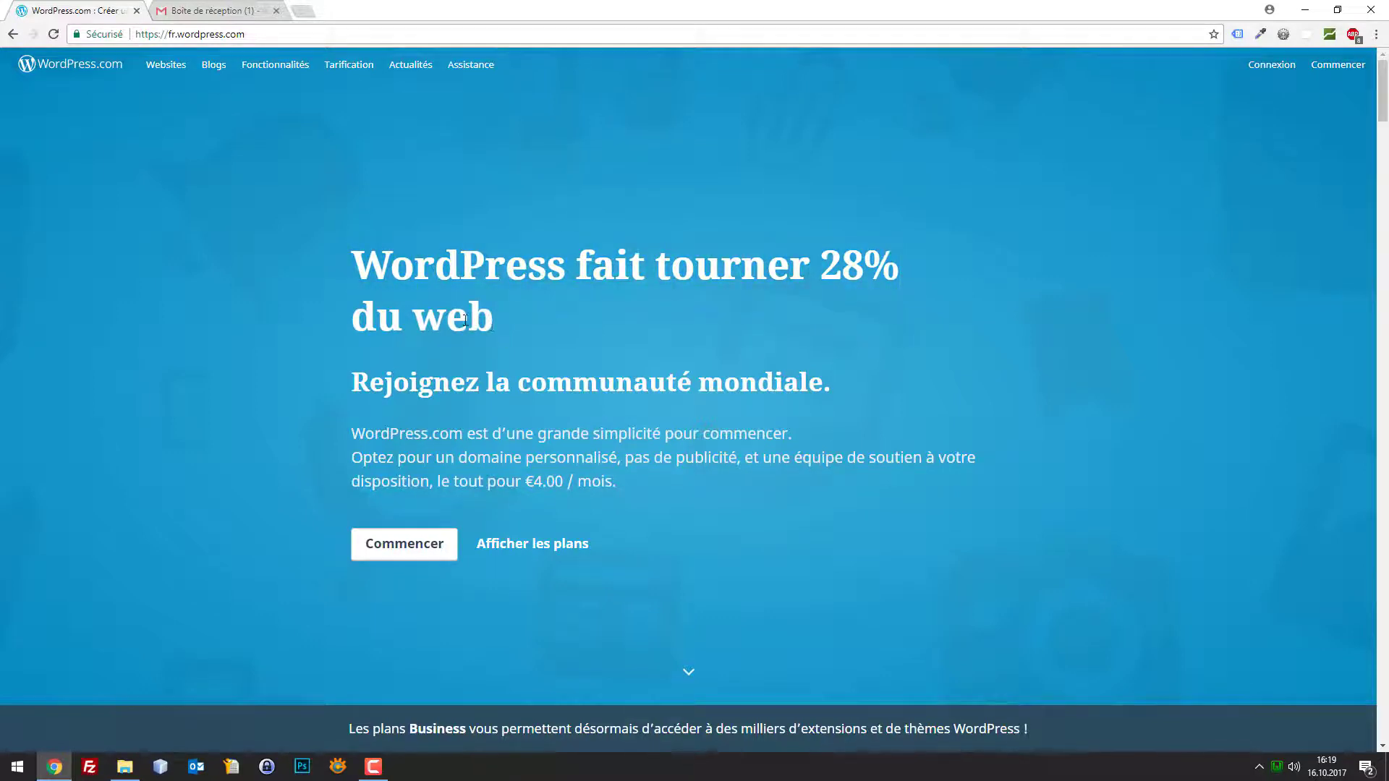
drag(465, 321, 350, 281)
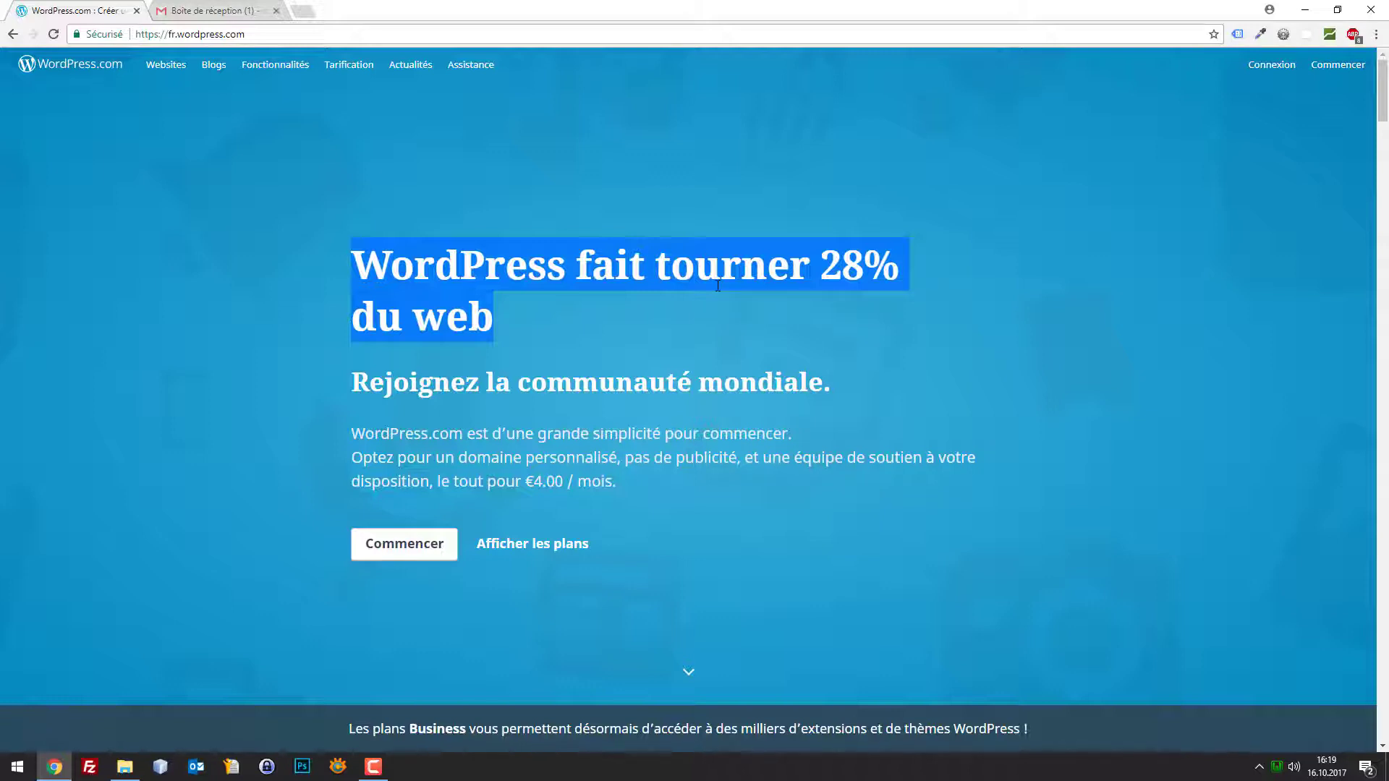
click(720, 353)
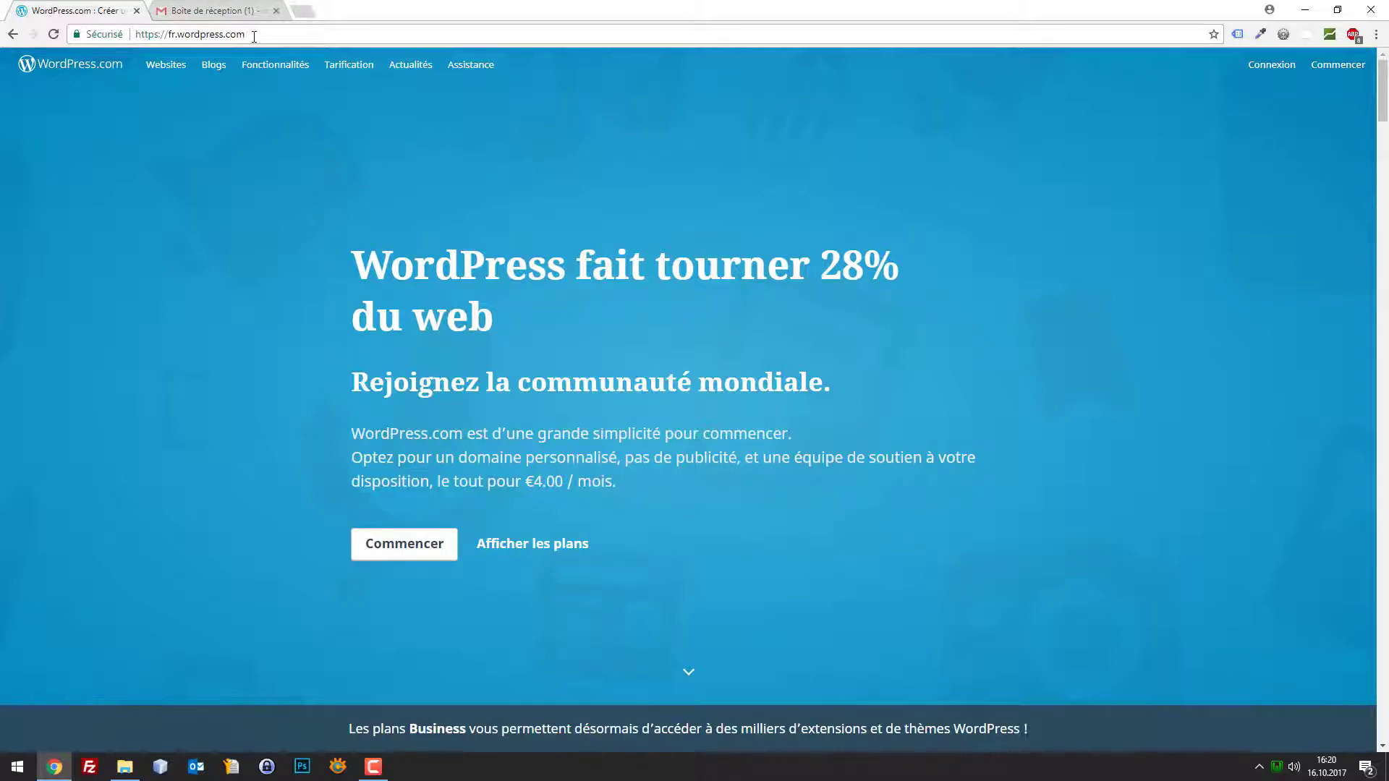
drag(245, 34, 181, 41)
click(1332, 63)
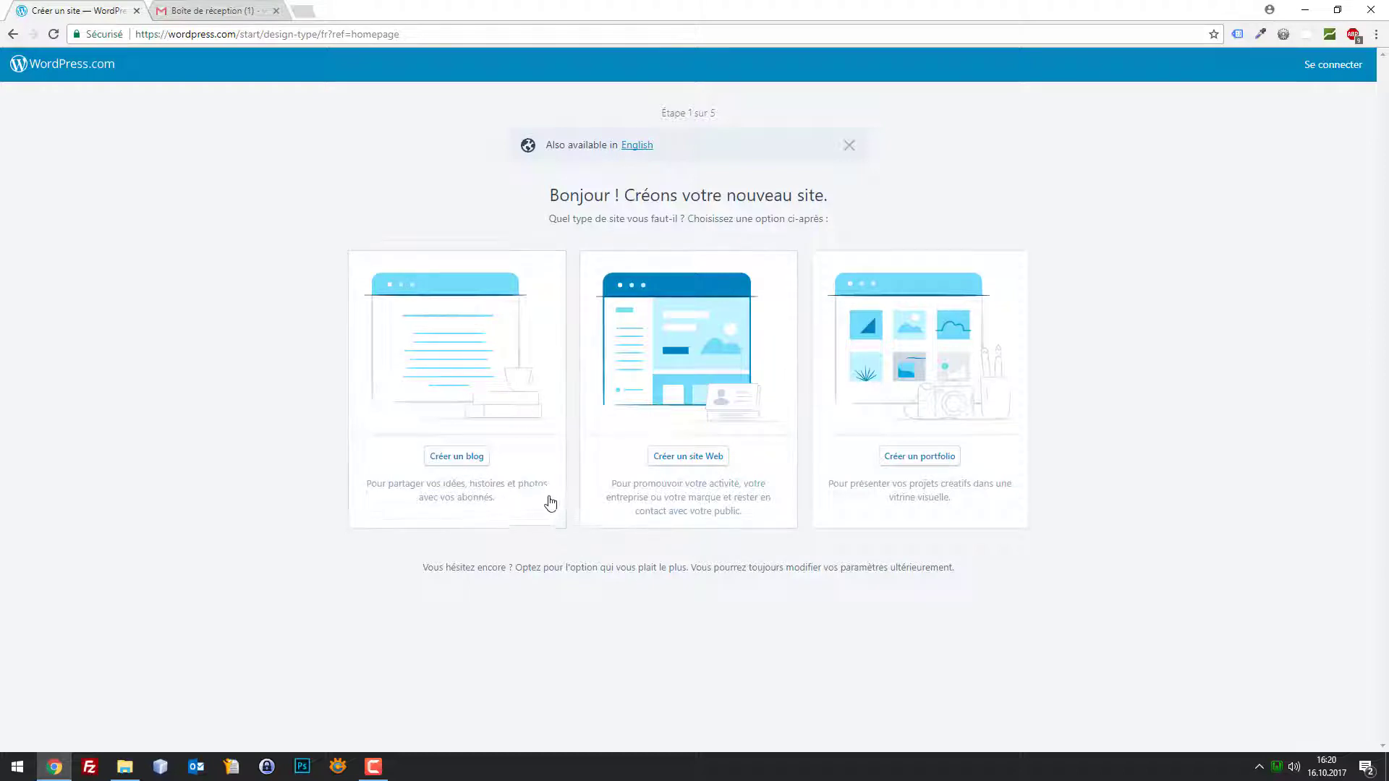
click(464, 459)
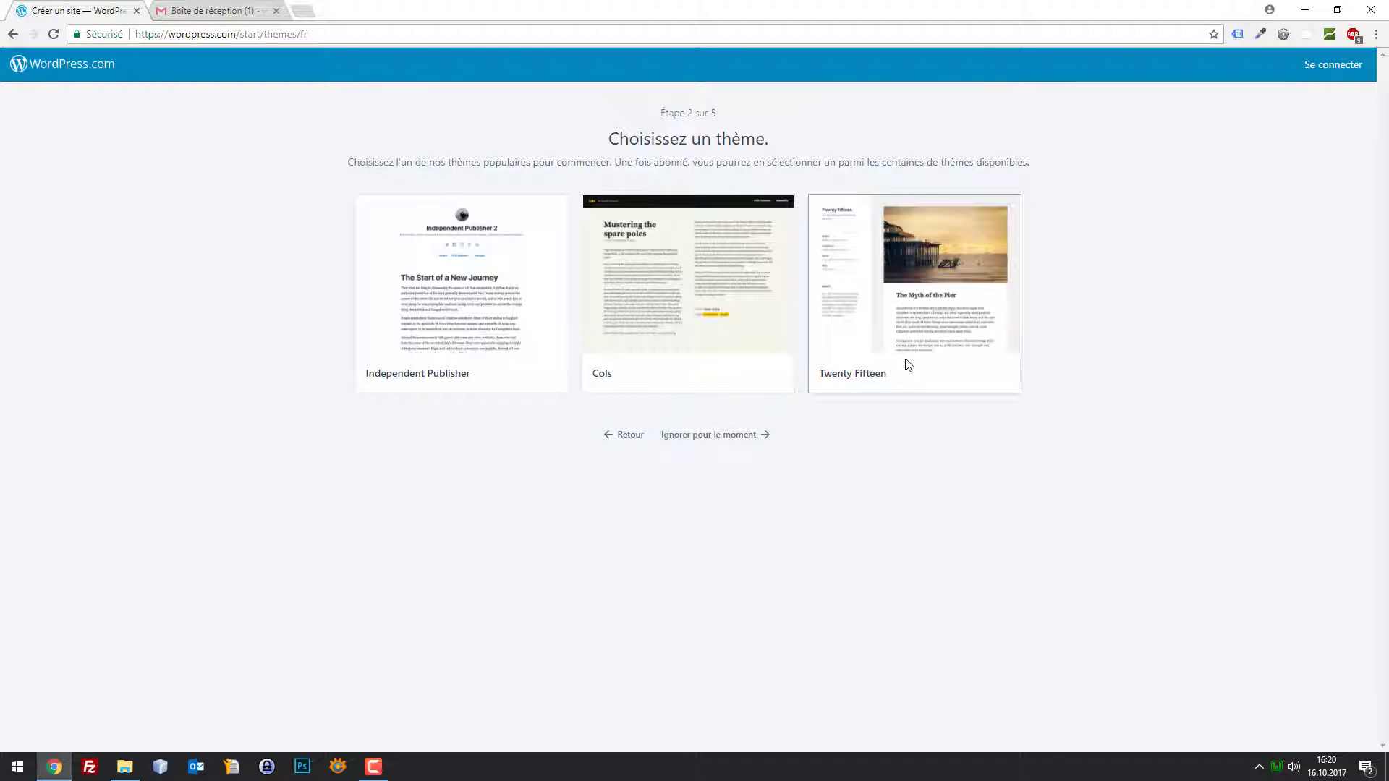
click(303, 11)
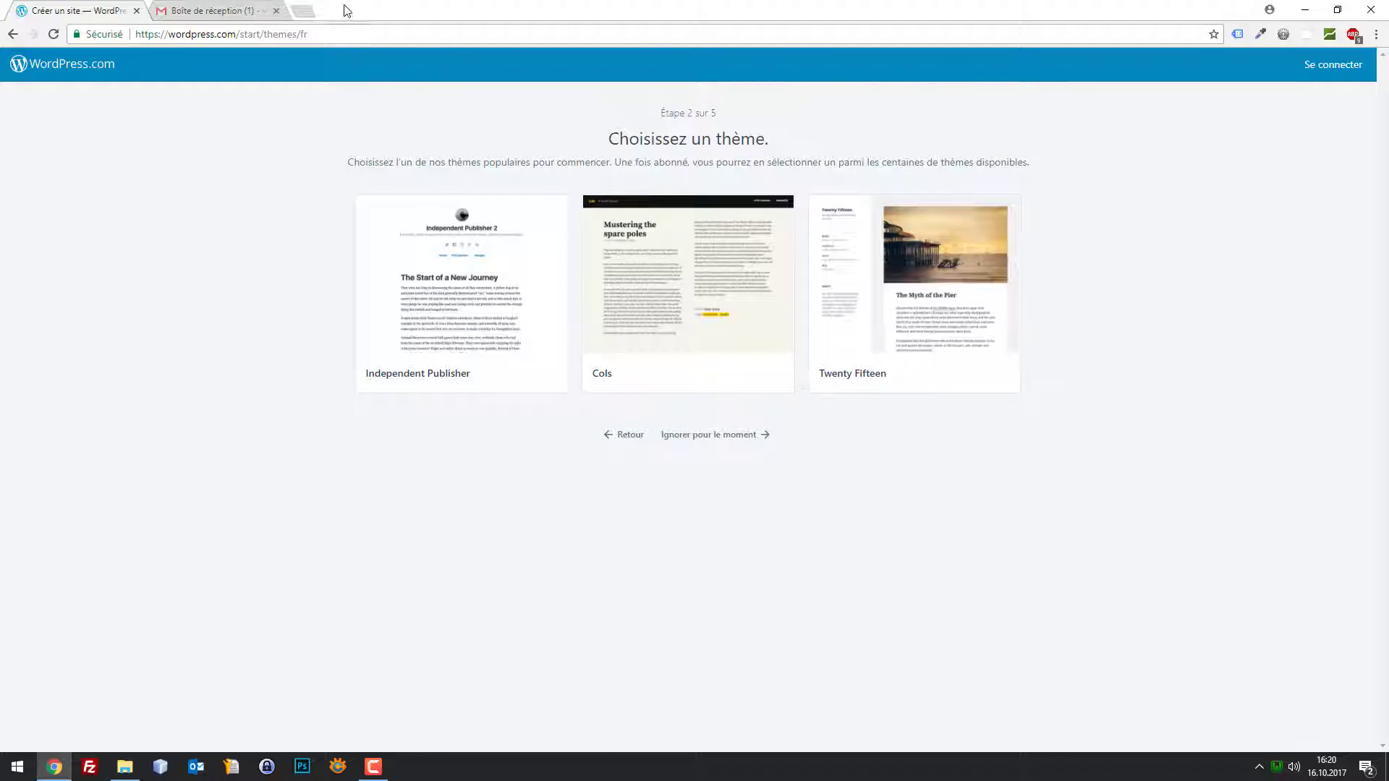
text(webb)
key(Return)
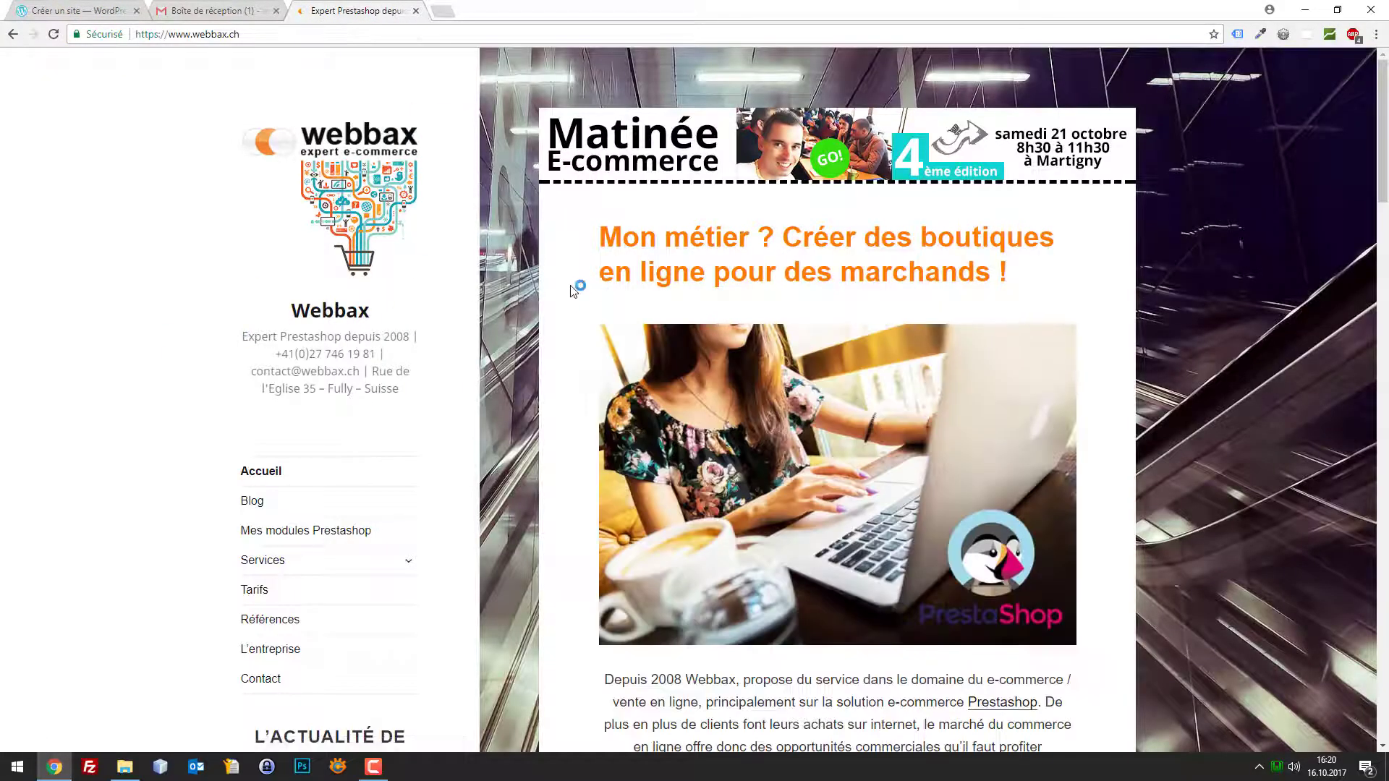
click(417, 15)
click(90, 10)
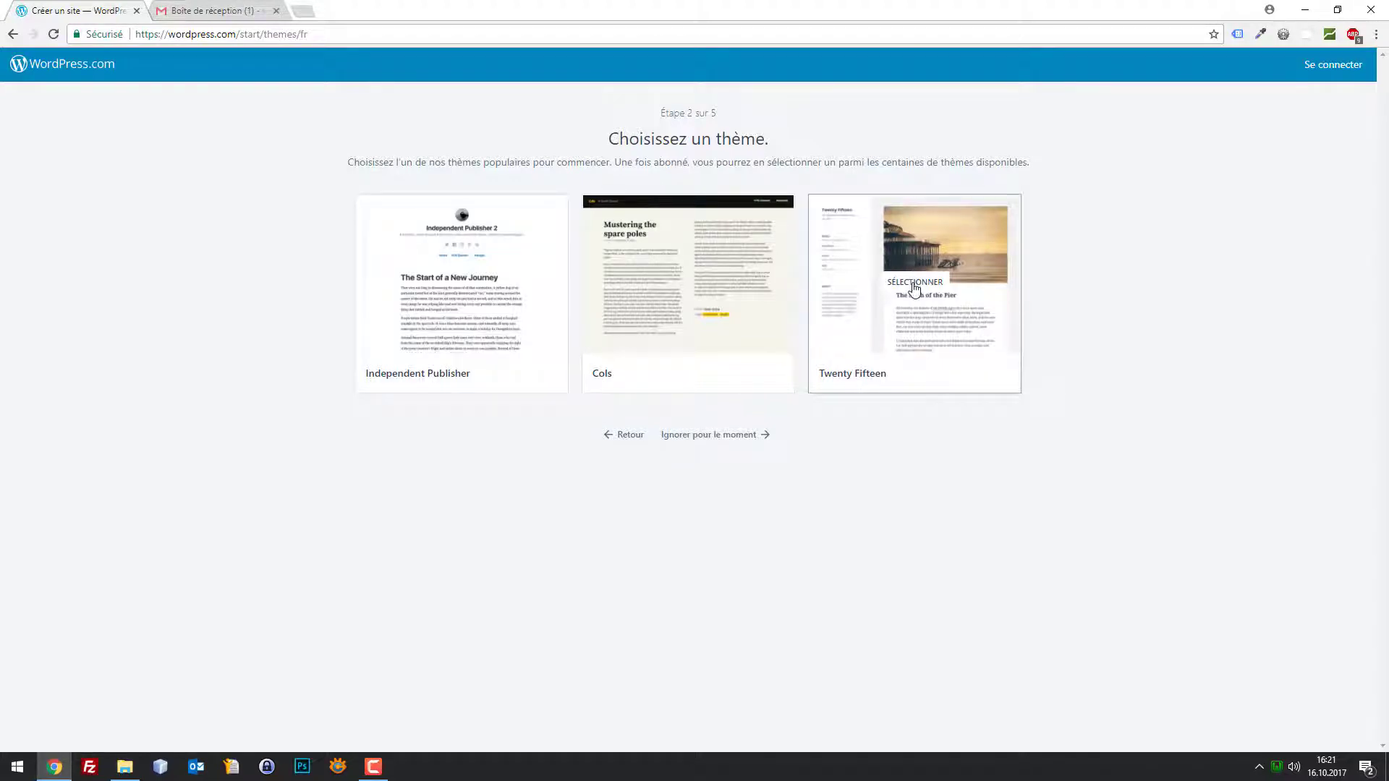
Search site addresses for actumod, supermode and then girlymode
click(914, 285)
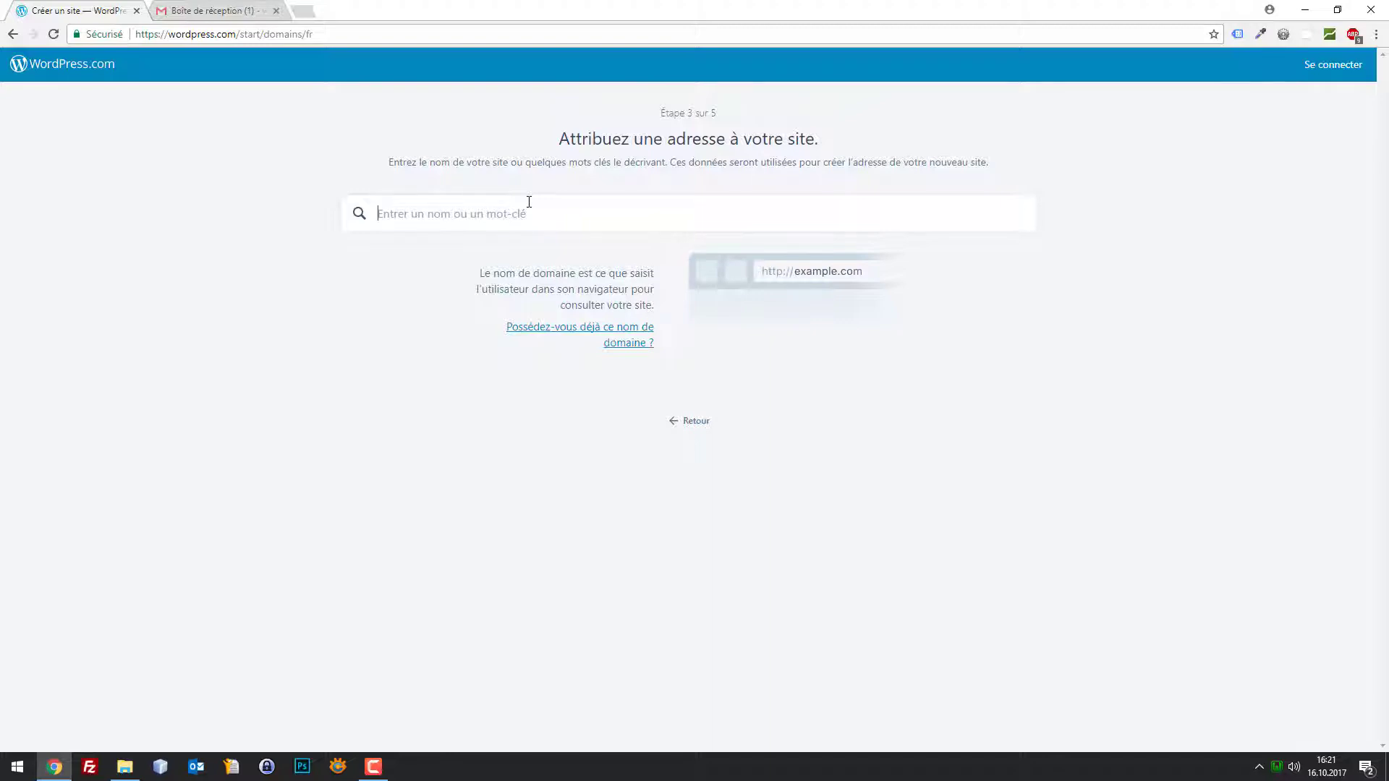
text(actumo)
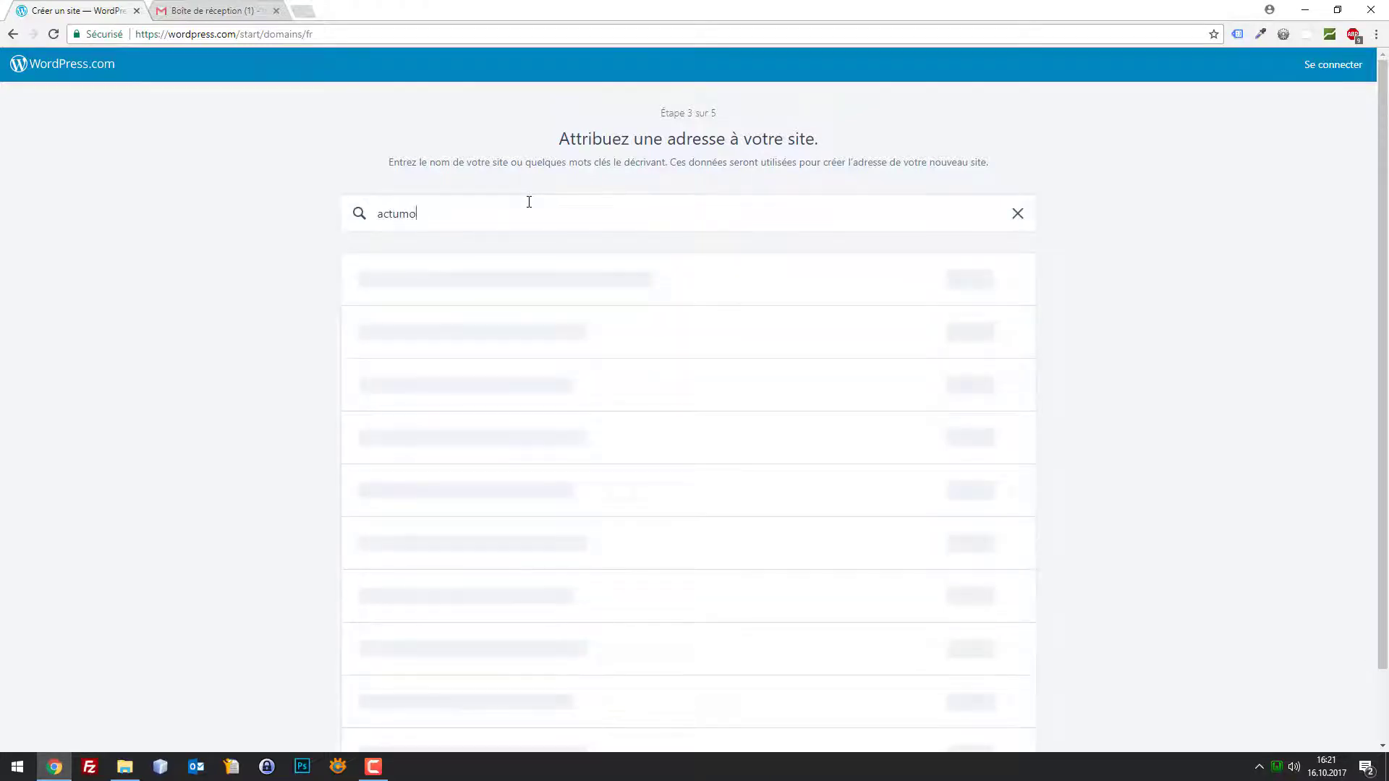
text(d)
key(ctrl+a)
text(supermode)
key(BackSpace)
key(BackSpace)
key(BackSpace)
key(BackSpace)
key(BackSpace)
key(BackSpace)
key(BackSpace)
key(BackSpace)
key(BackSpace)
text(actu)
key(ctrl+a)
text(girlymode)
scroll(505, 227, down, 1)
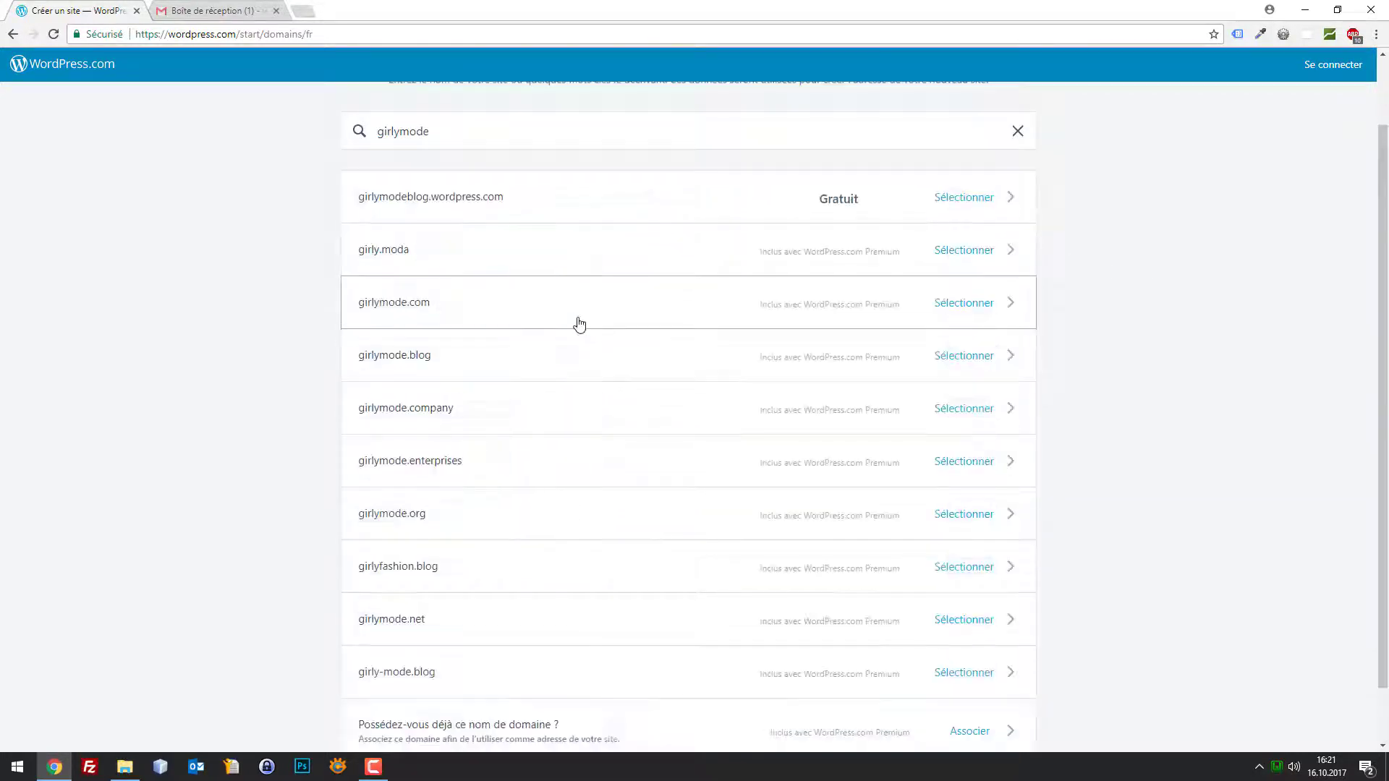
scroll(577, 323, up, 1)
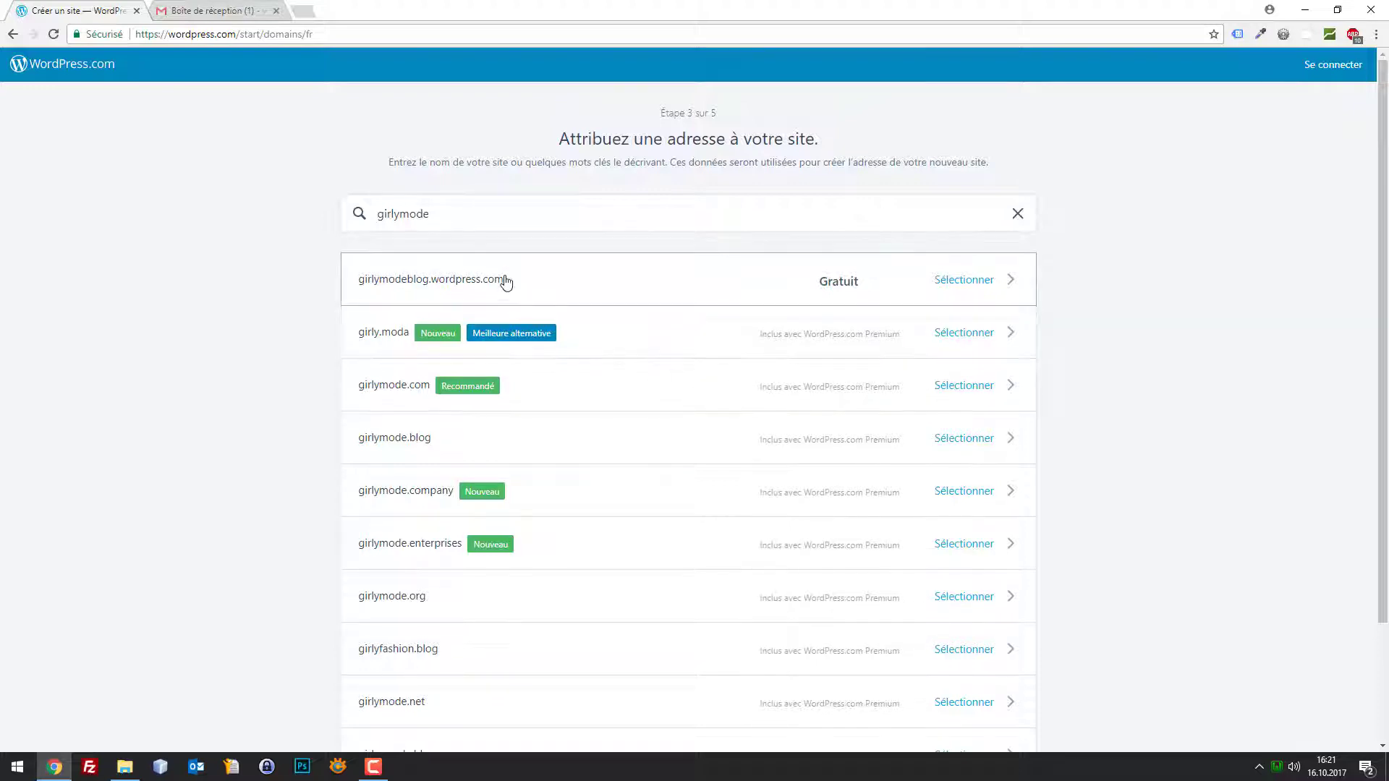
Prepend 'super' to search supergirlymode and review the free and Premium results
click(380, 213)
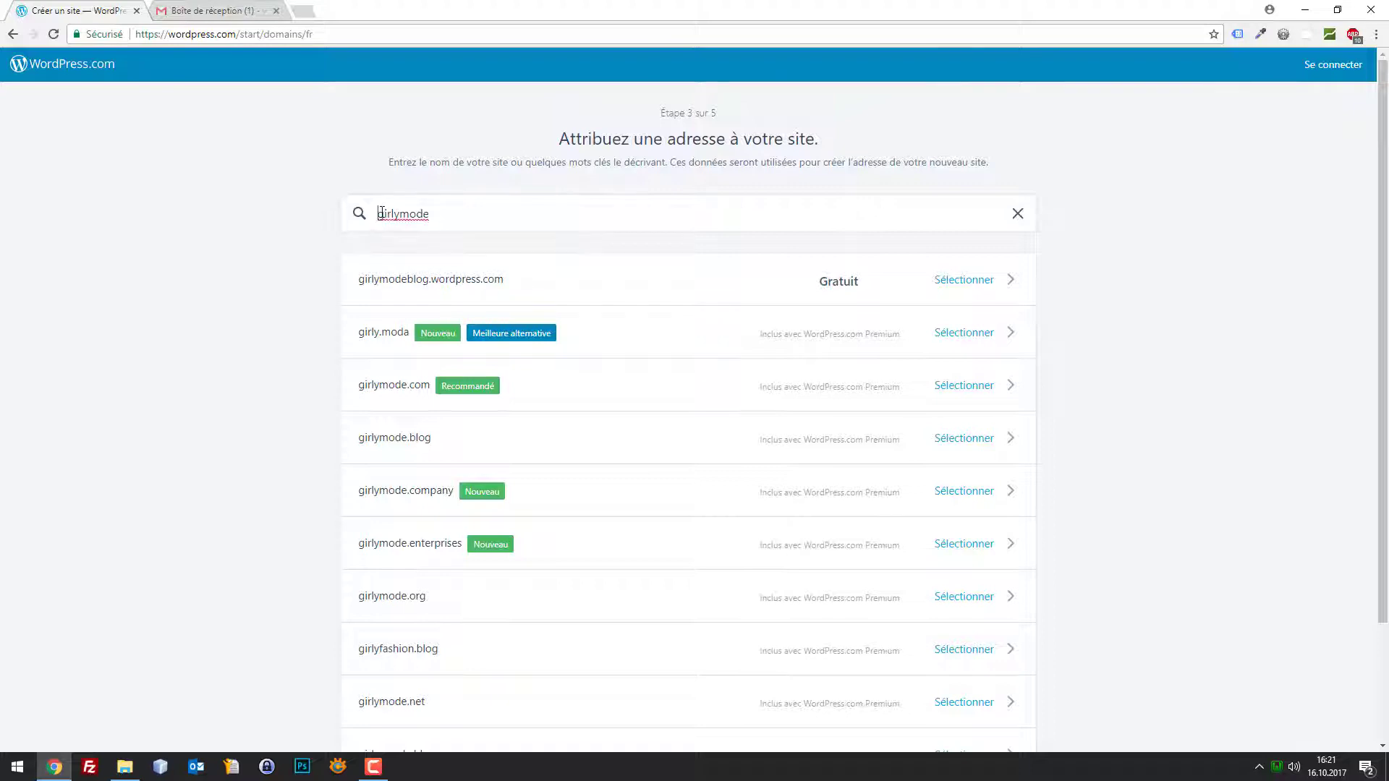
text(super)
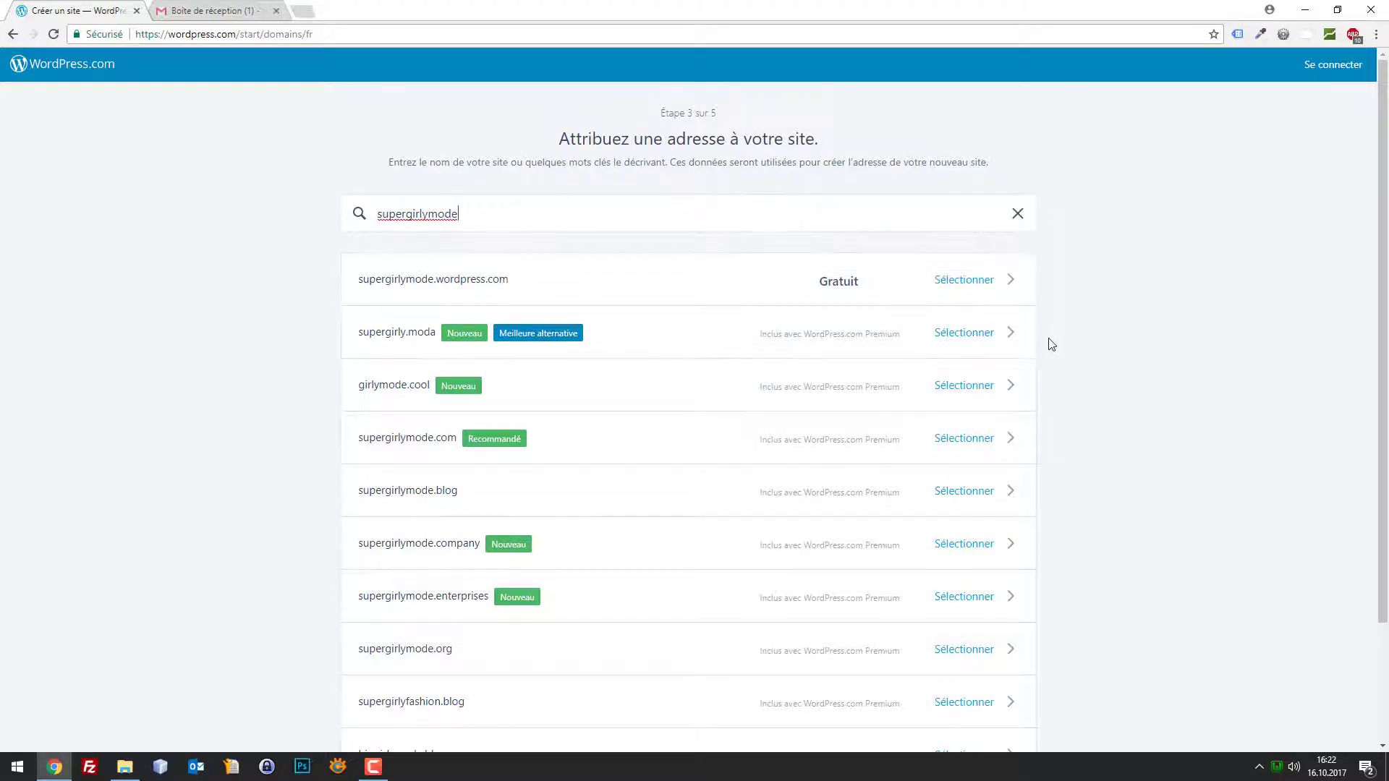
scroll(1051, 344, down, 2)
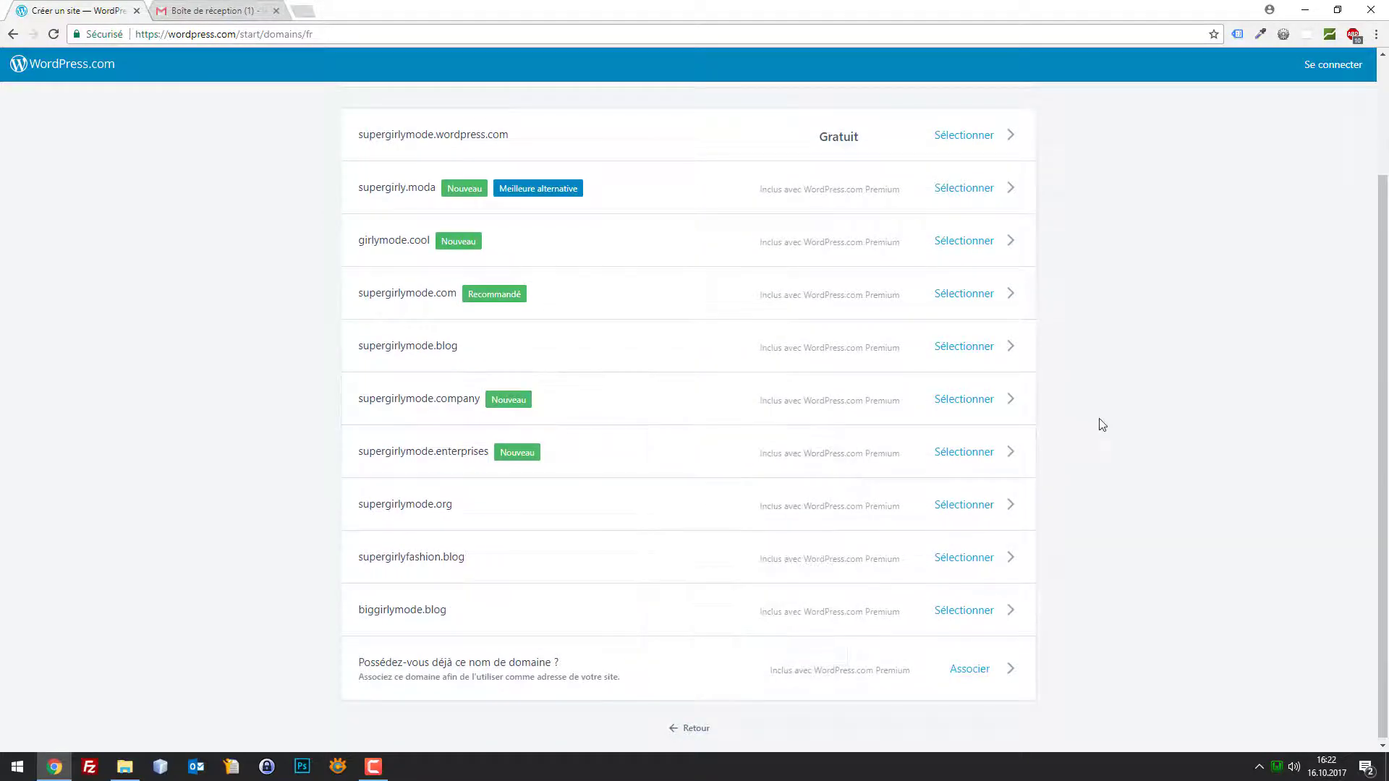
scroll(1056, 420, up, 2)
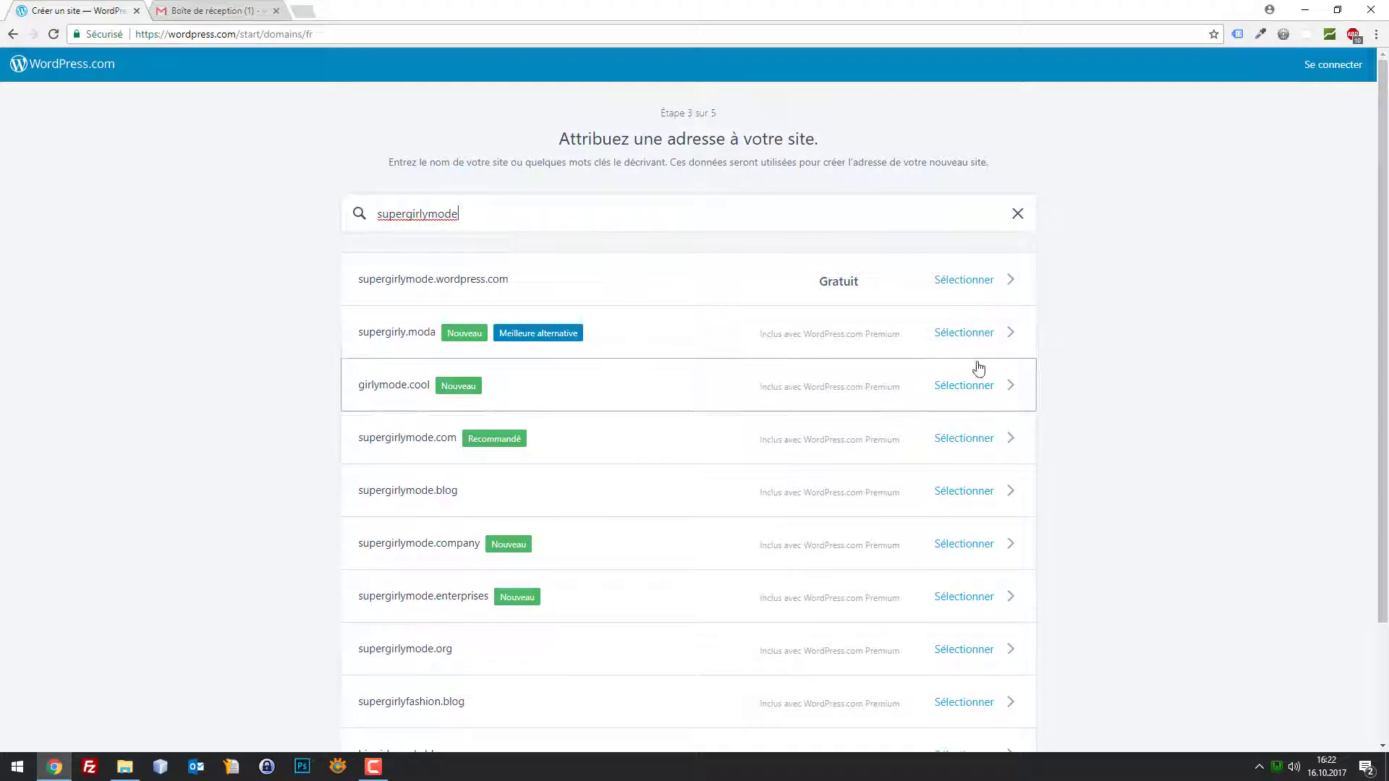
Select the free supergirlymode.wordpress.com address and begin with the free plan
click(988, 284)
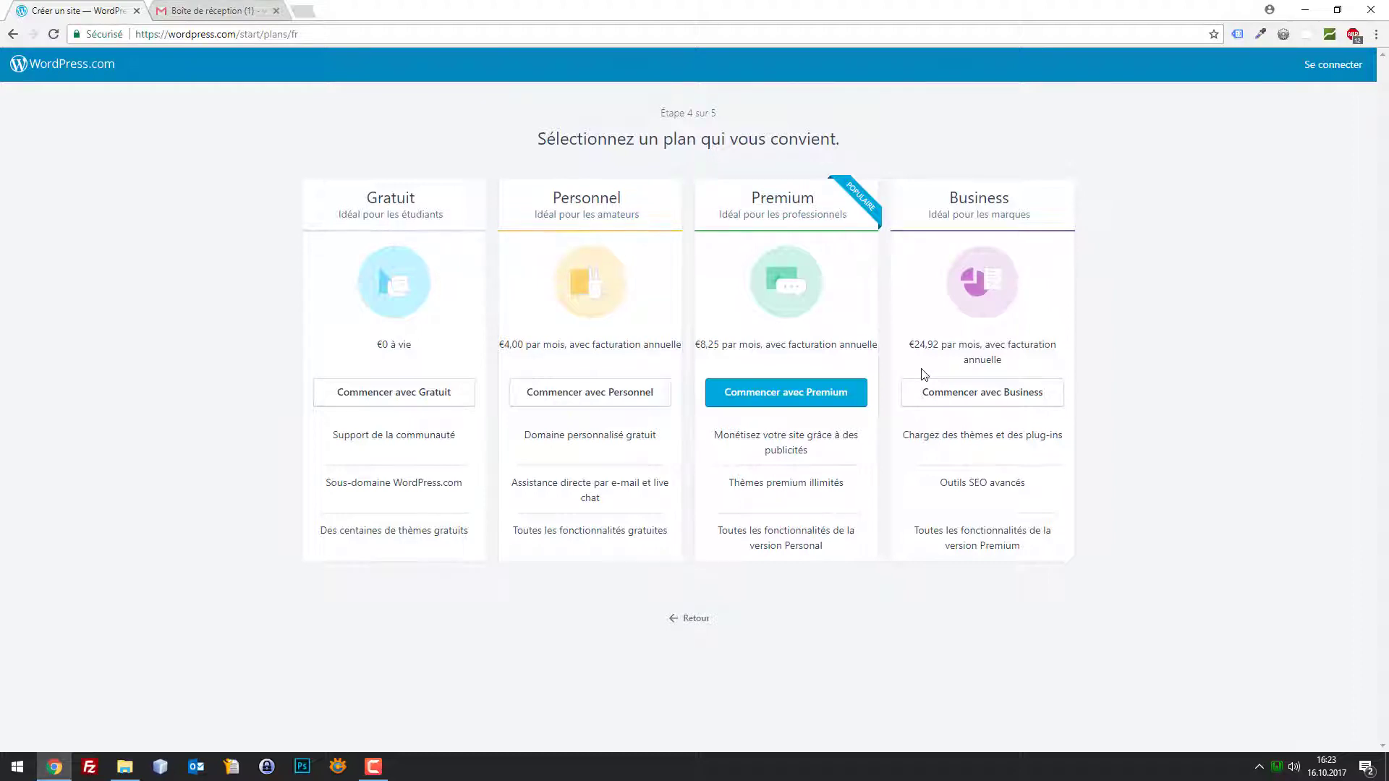
click(427, 400)
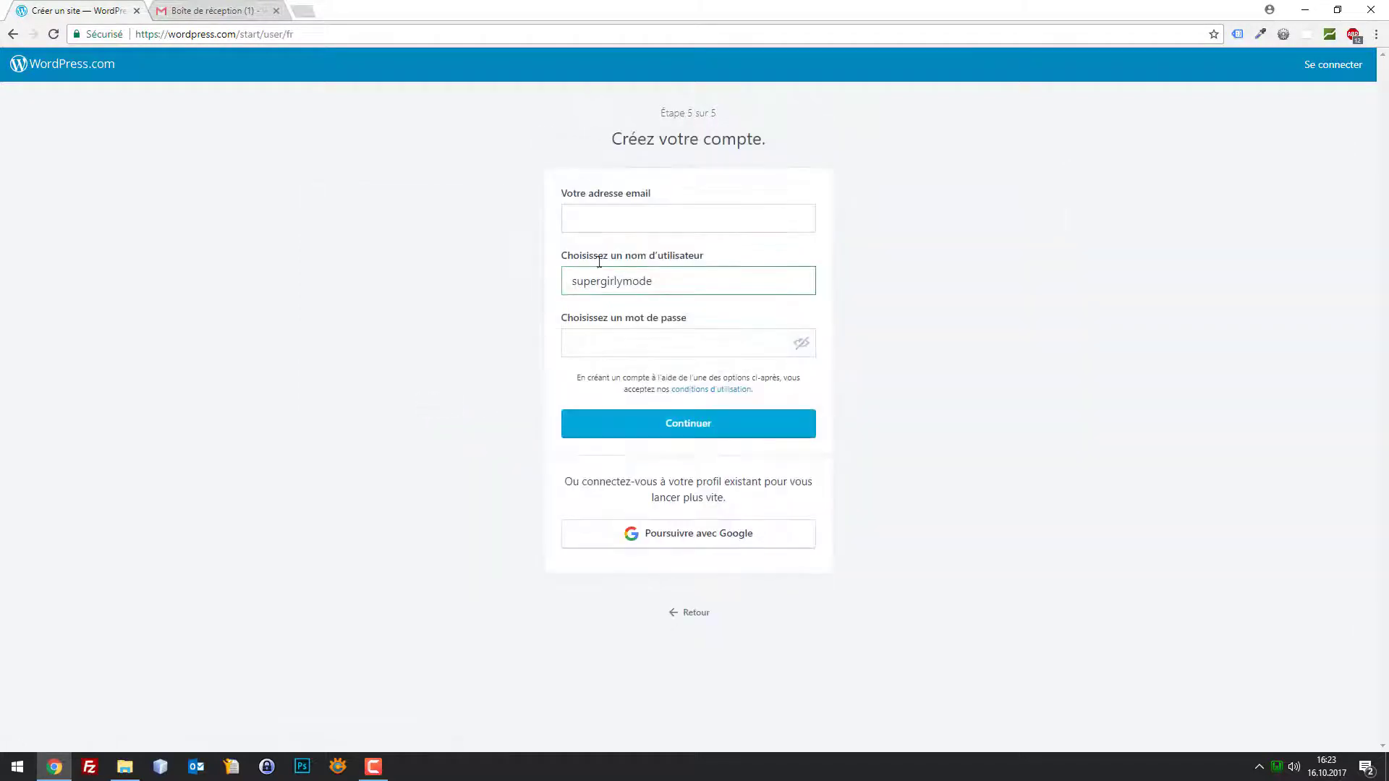
Enter the account e-mail and a password, replacing the weak one, and submit the form
click(664, 221)
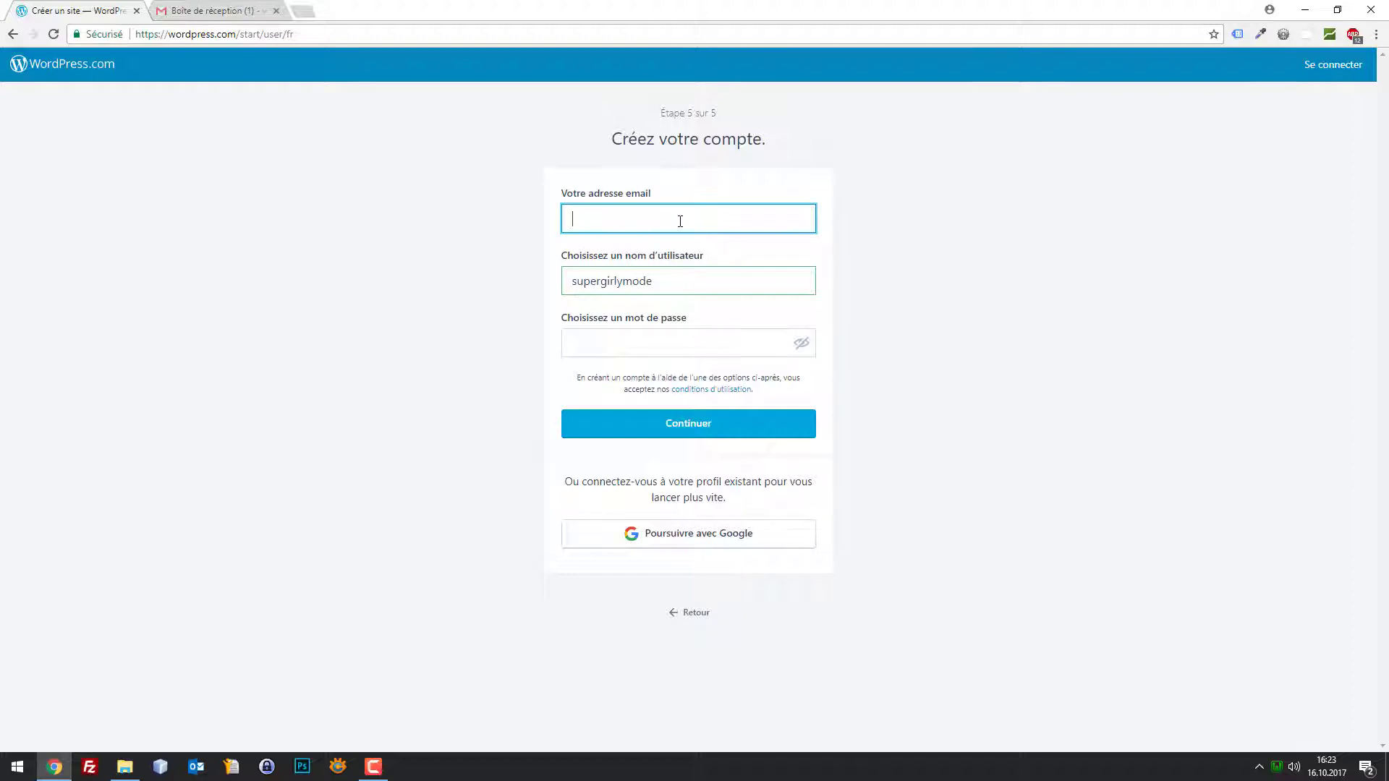
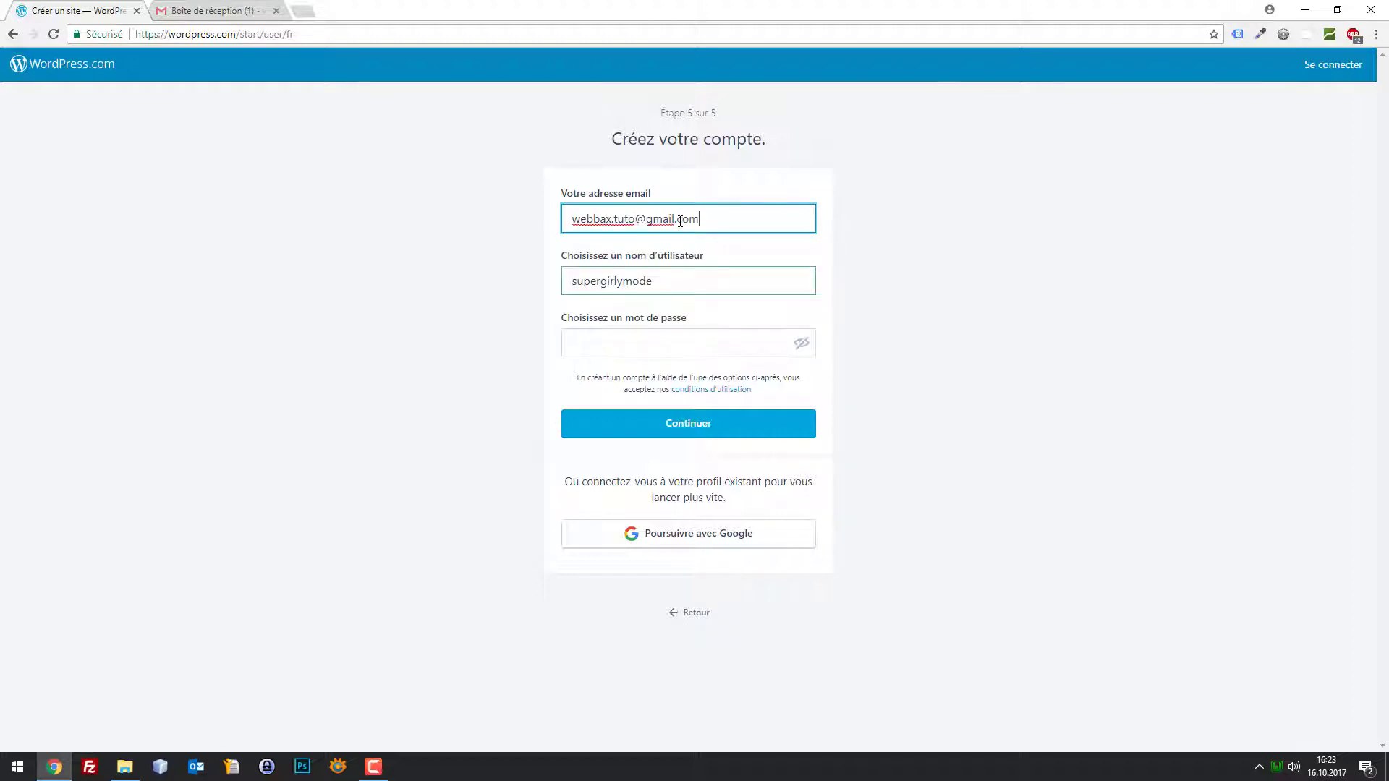
key(Tab)
key(Tab)
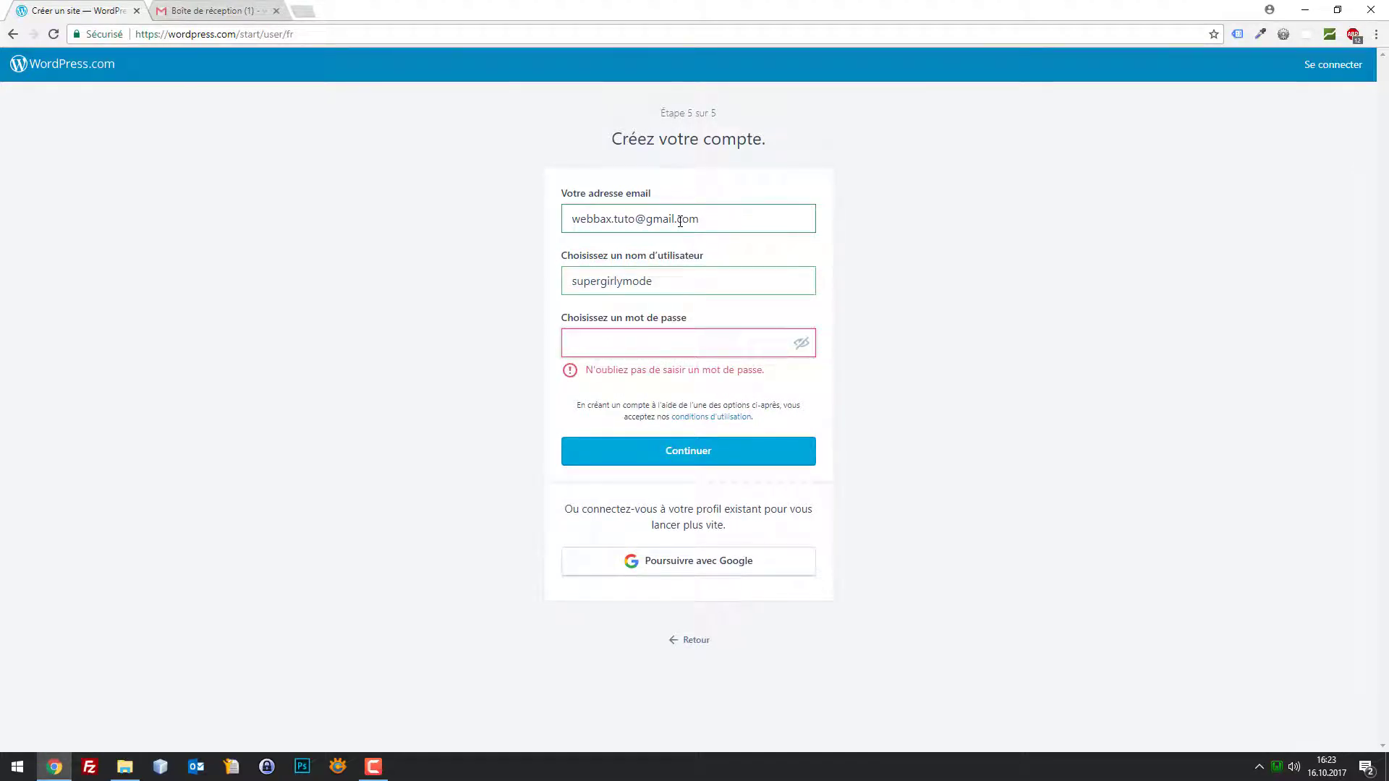
text(*****)
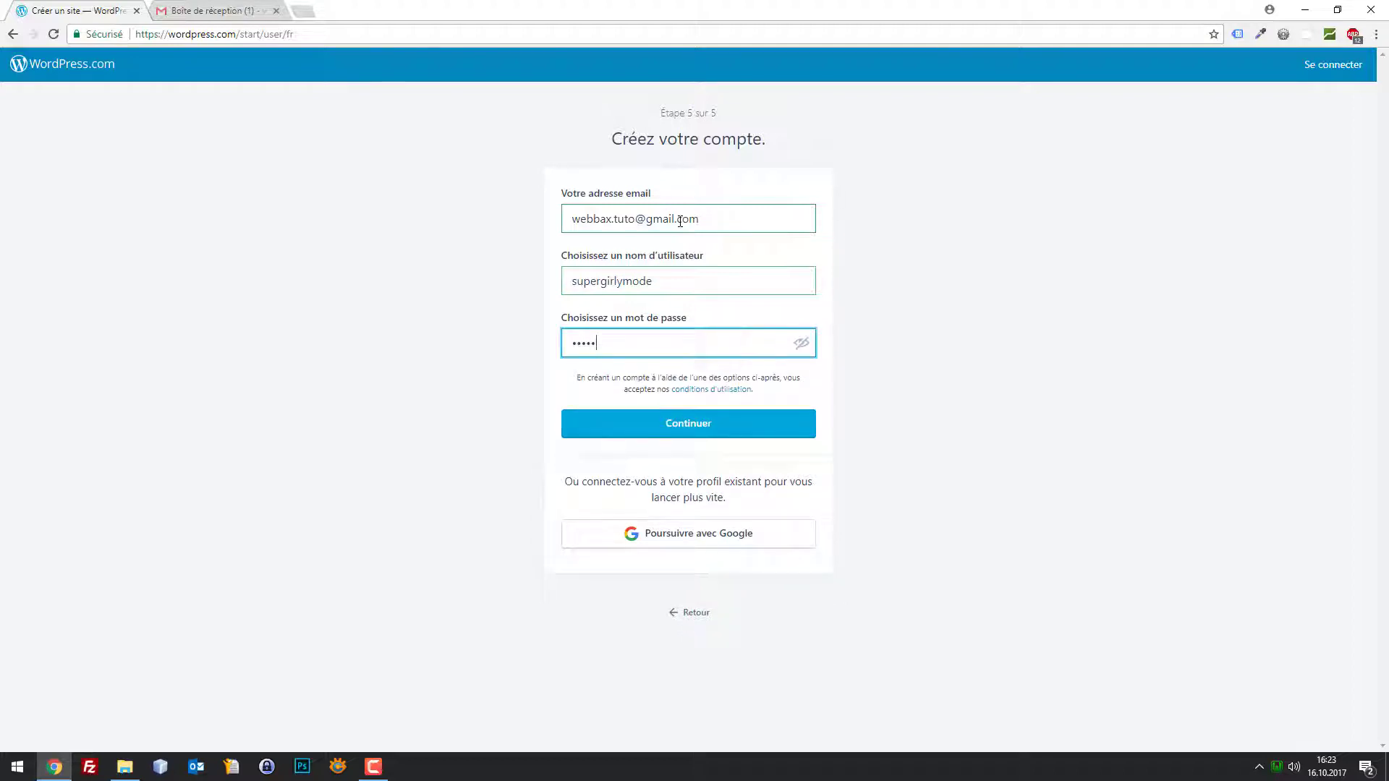
text(*****)
key(Tab)
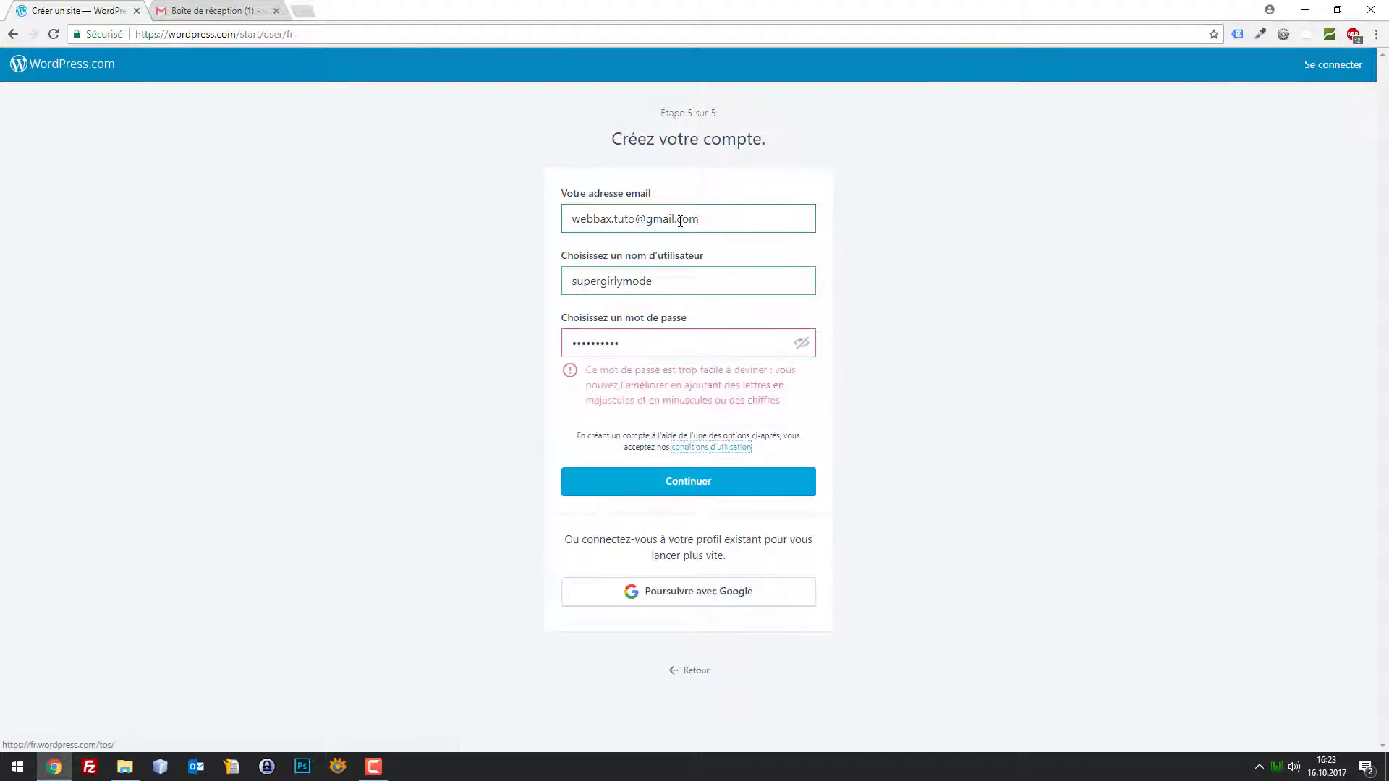
drag(653, 343, 484, 331)
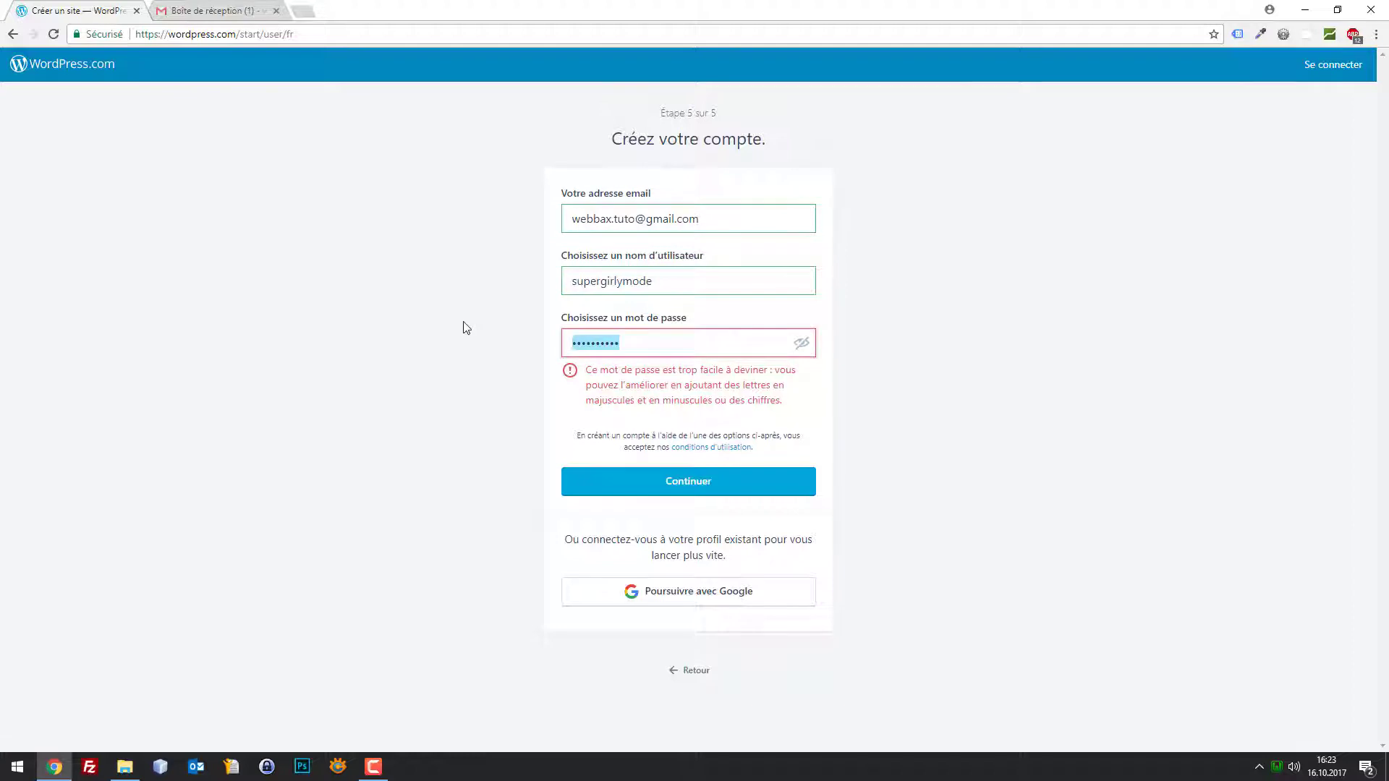
key(BackSpace)
text(*)
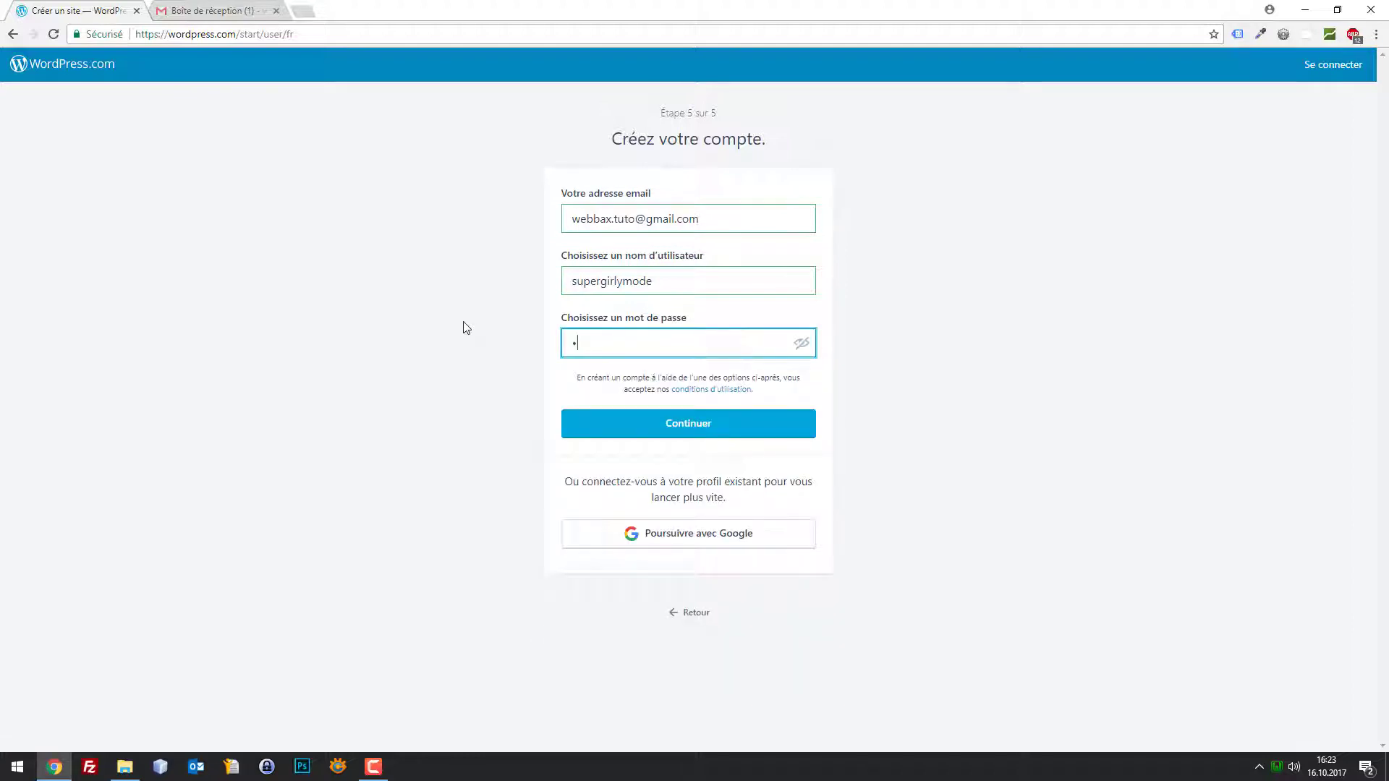
text(***)
click(679, 424)
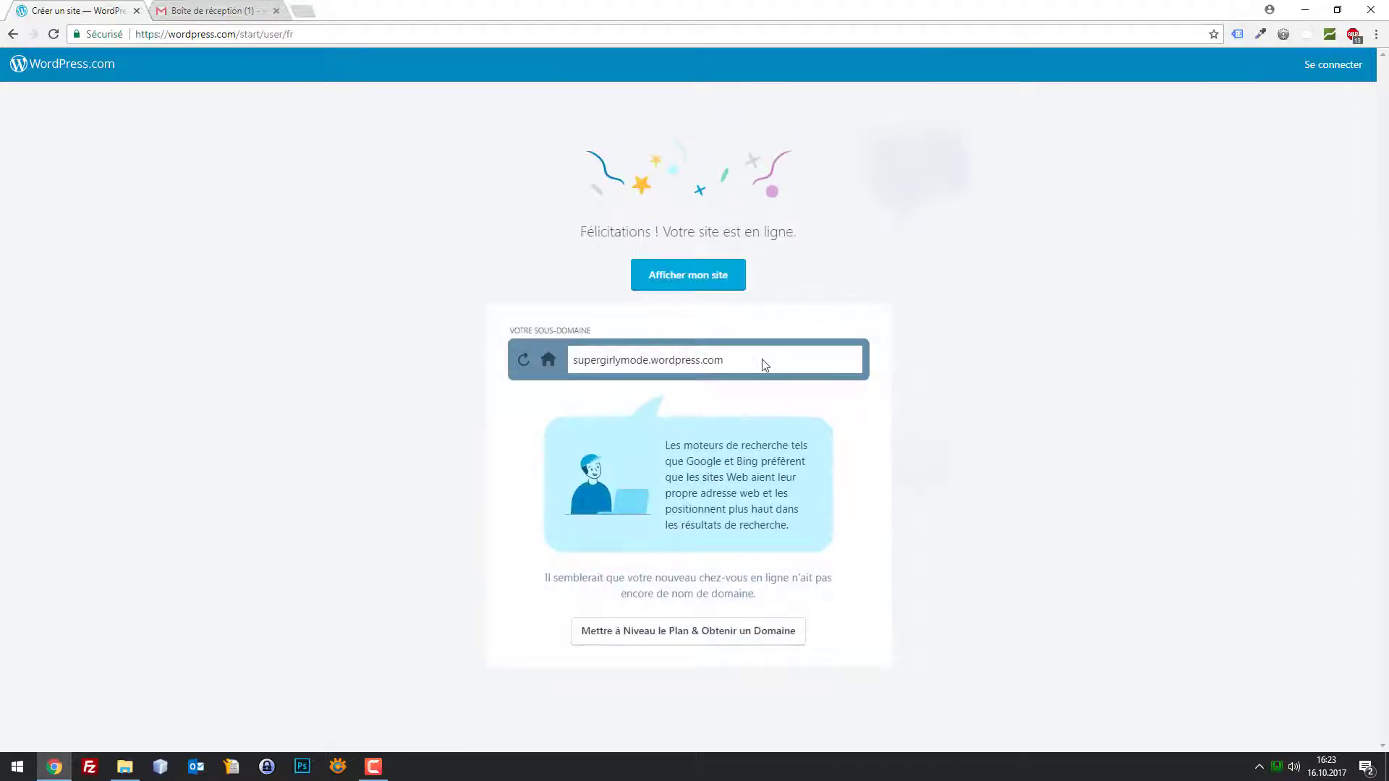
Open the new supergirlymode site, then switch to the Gmail inbox
click(688, 280)
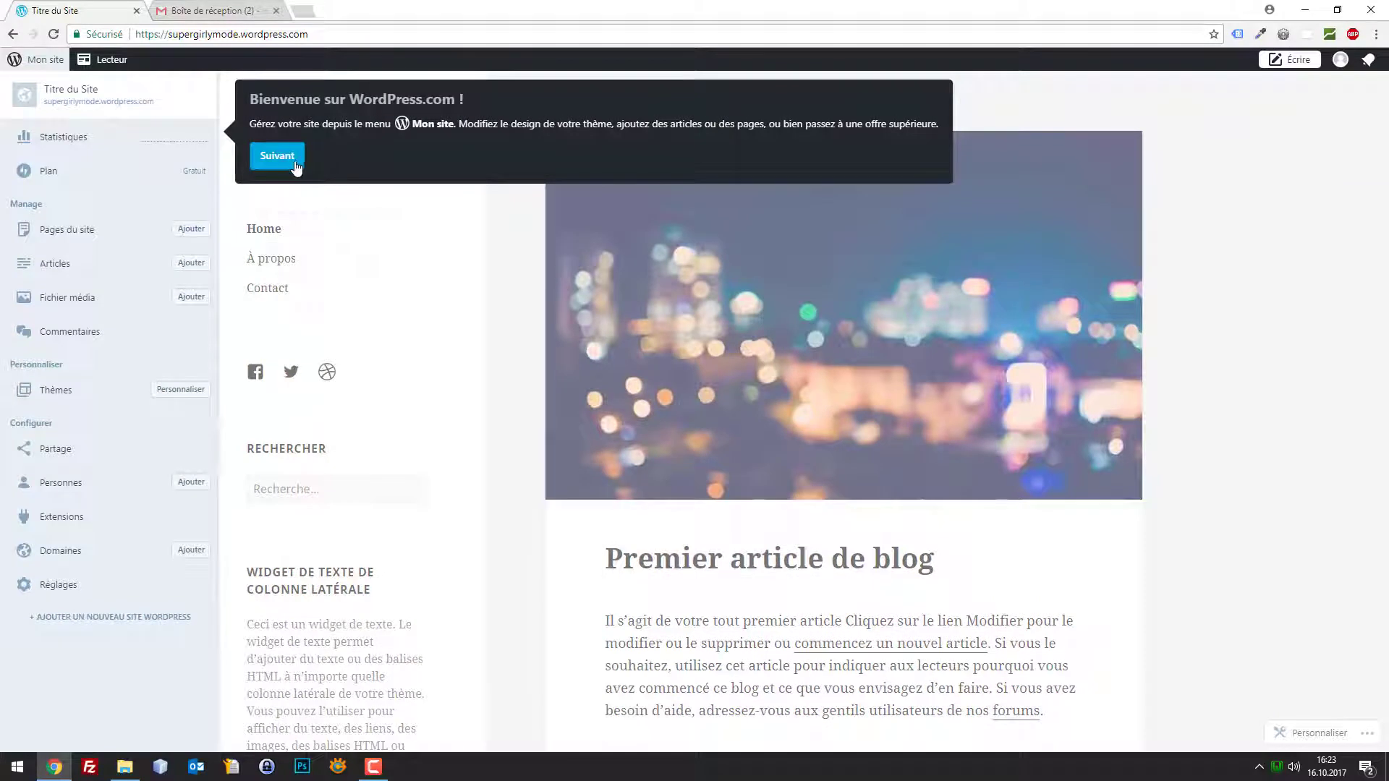
click(182, 10)
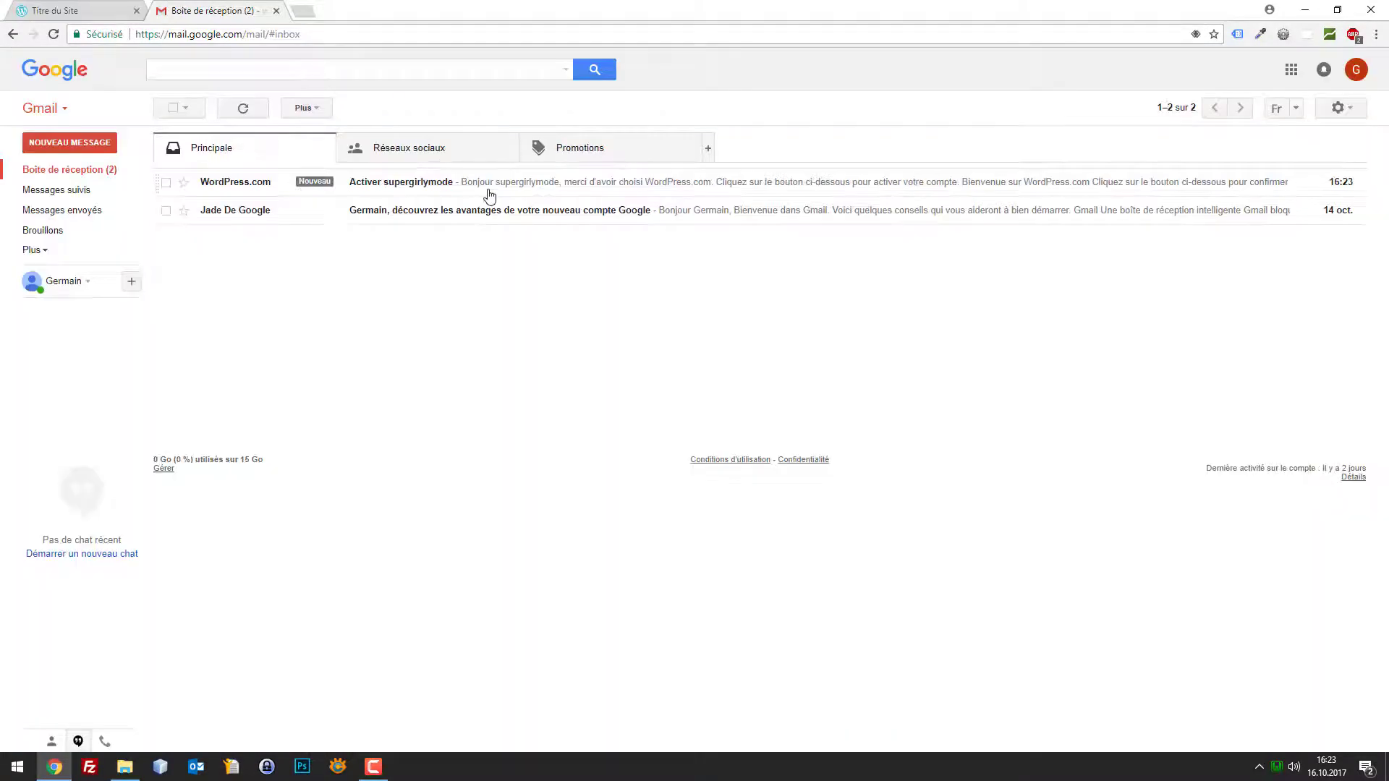
Open the 'Activer supergirlymode' email and choose 'Confirmer maintenant'
click(490, 190)
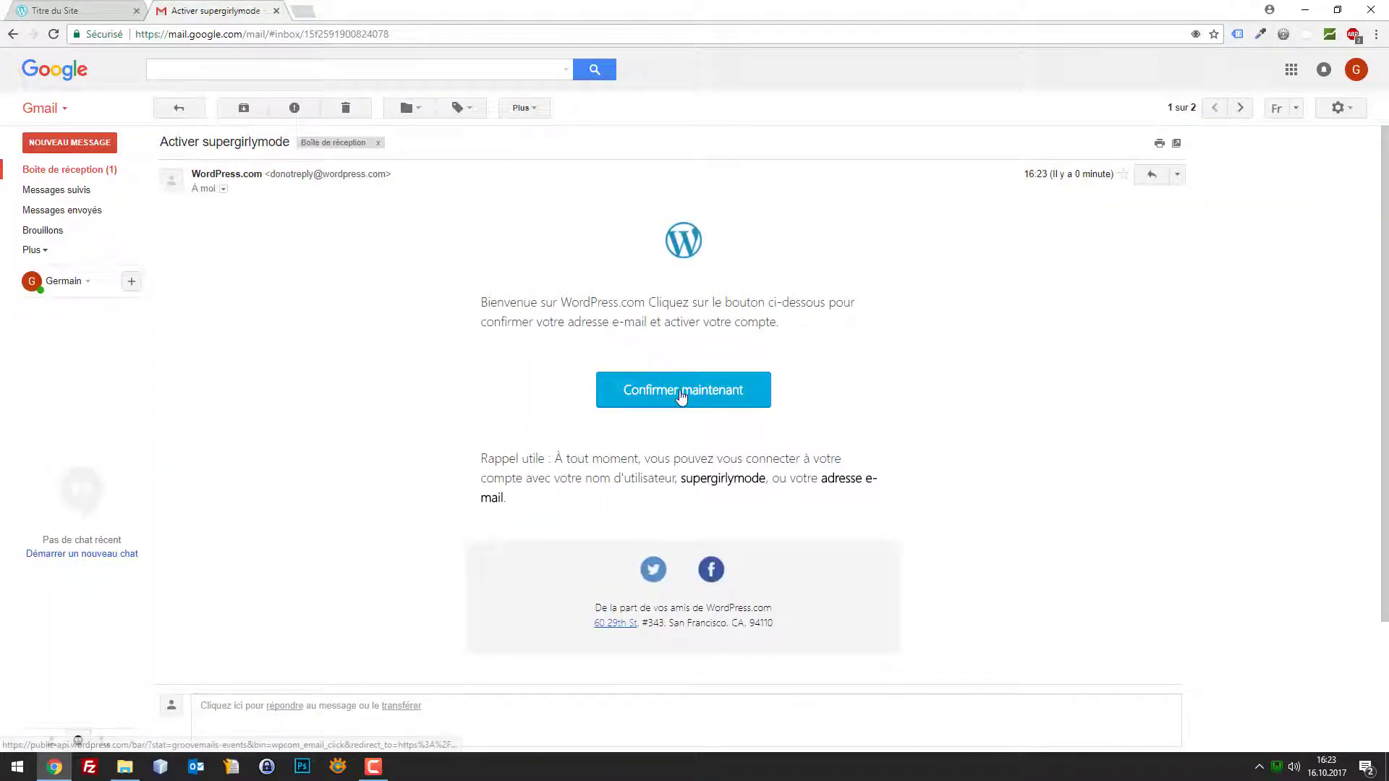
click(679, 394)
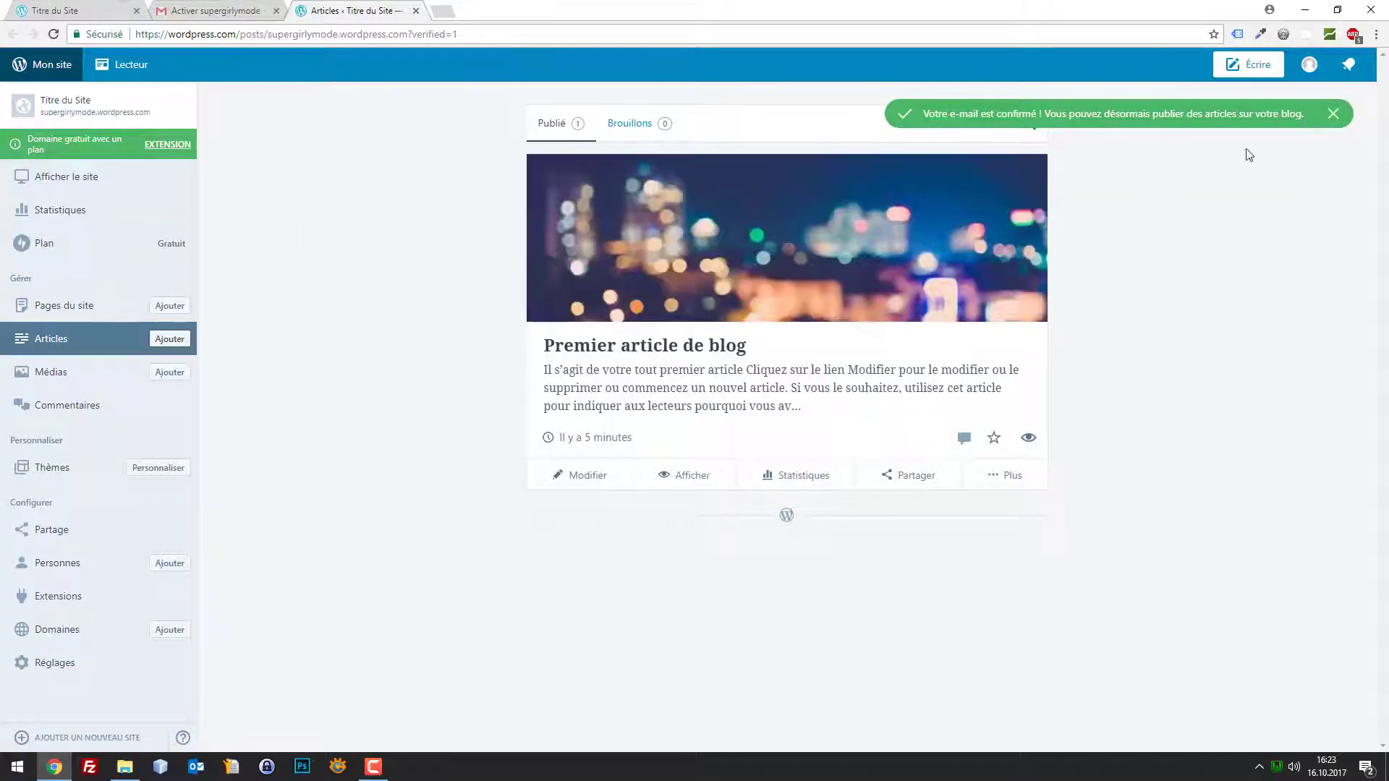
Dismiss the confirmation notice and reopen the site address in a new first tab
click(1332, 114)
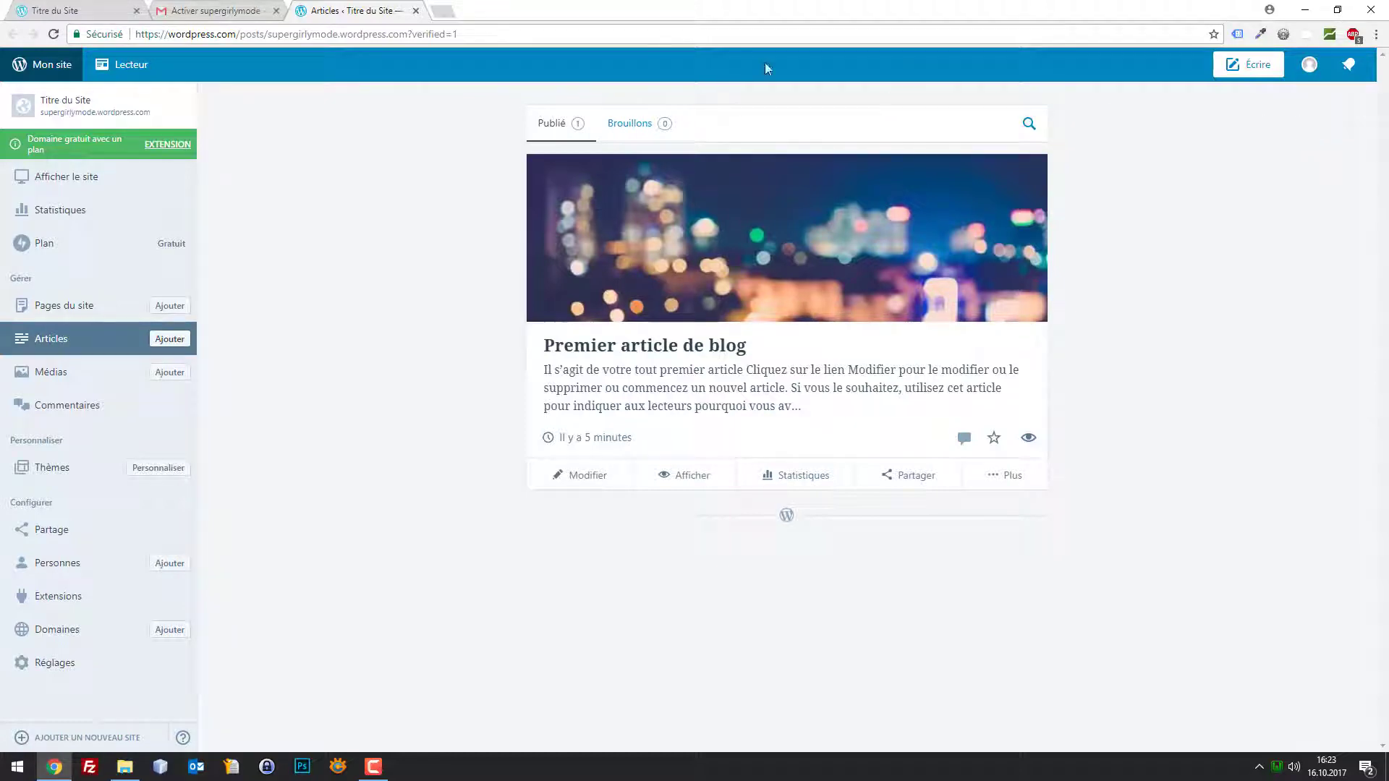
drag(319, 8, 181, 7)
click(80, 10)
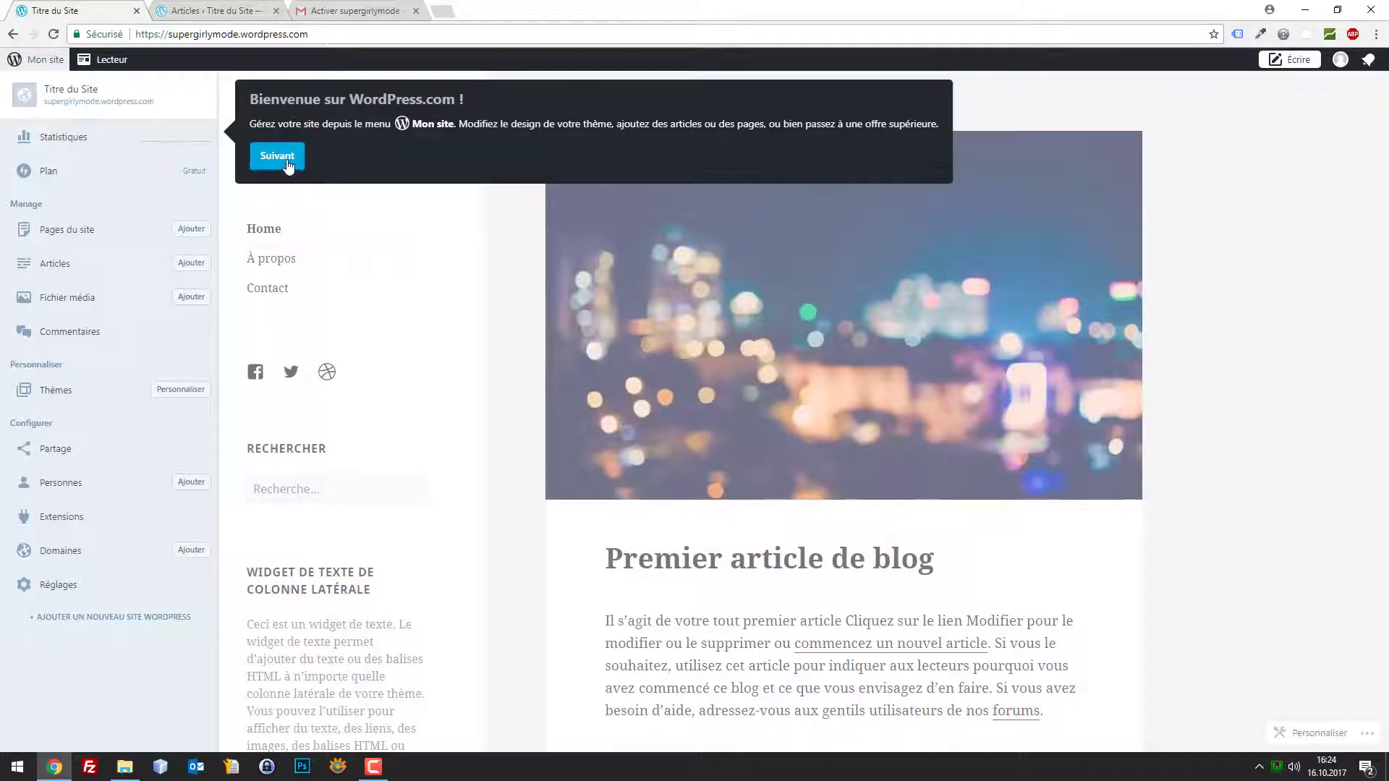
click(283, 34)
key(ctrl+c)
key(ctrl+t)
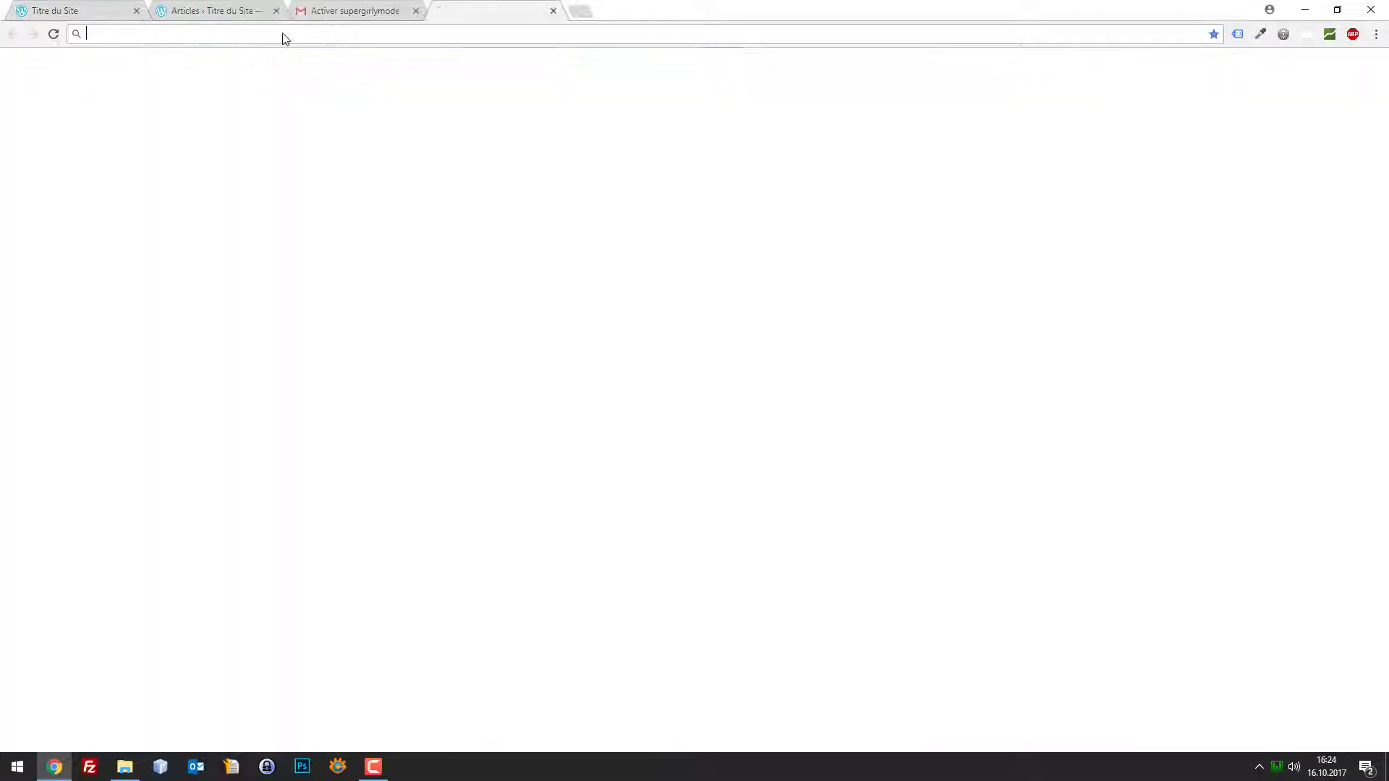
key(ctrl+v)
key(Return)
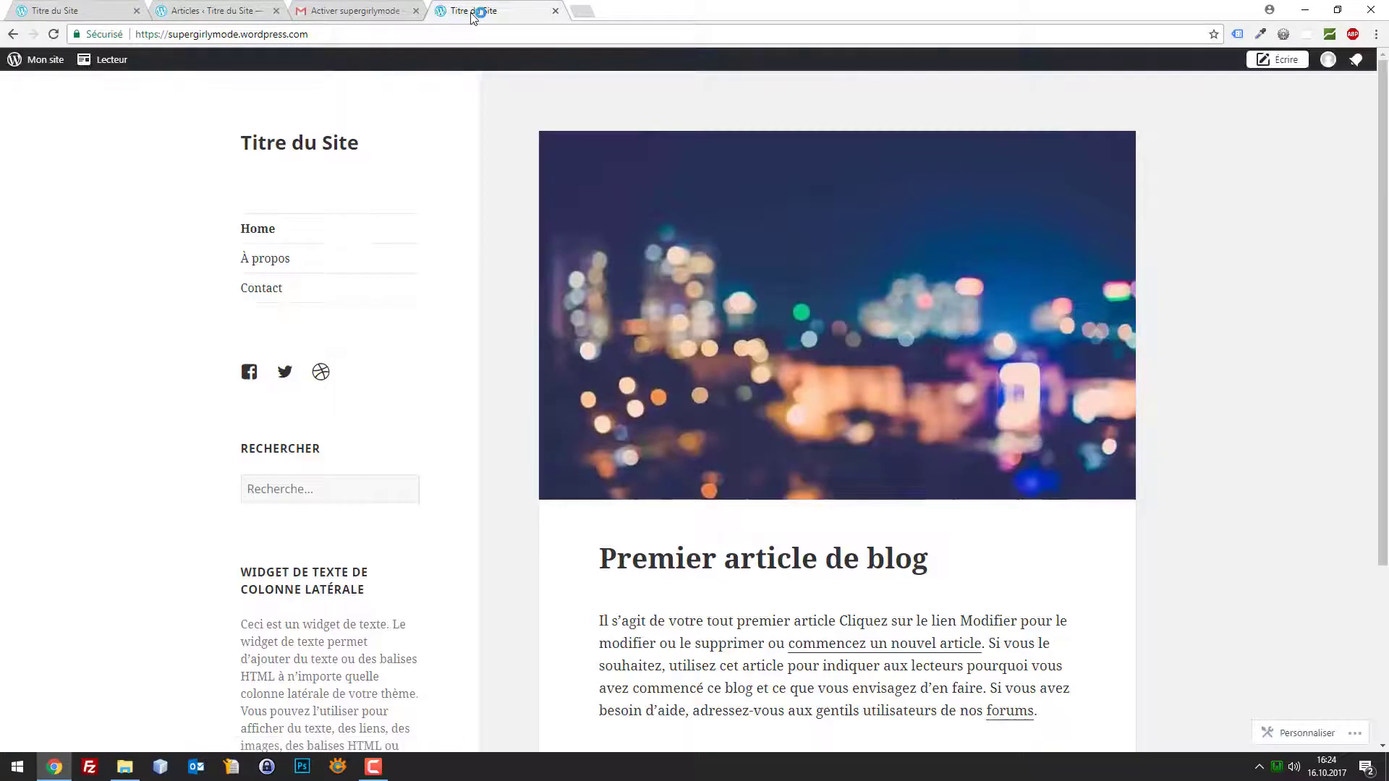
drag(480, 10, 121, 5)
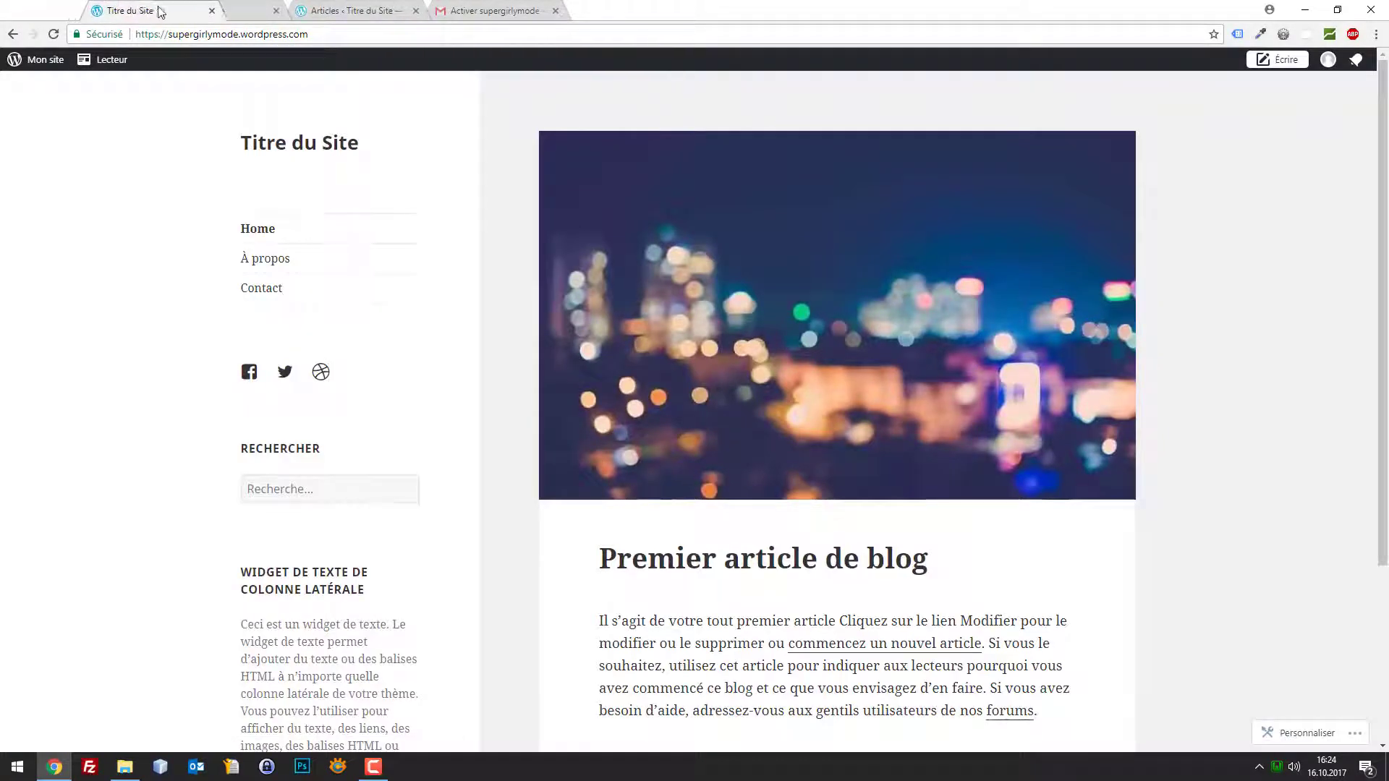
Close the duplicate site and Articles tabs, keeping the live blog open
click(197, 8)
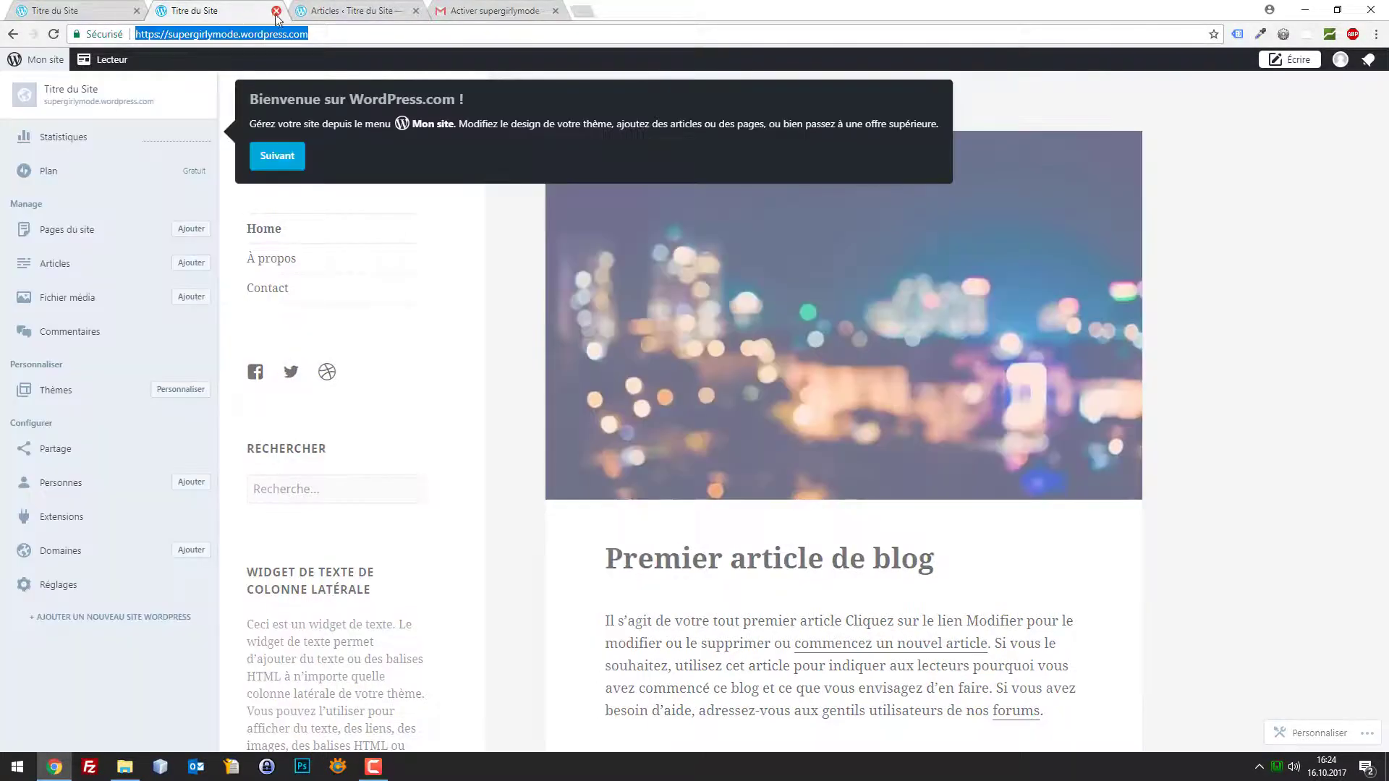
click(359, 9)
click(239, 9)
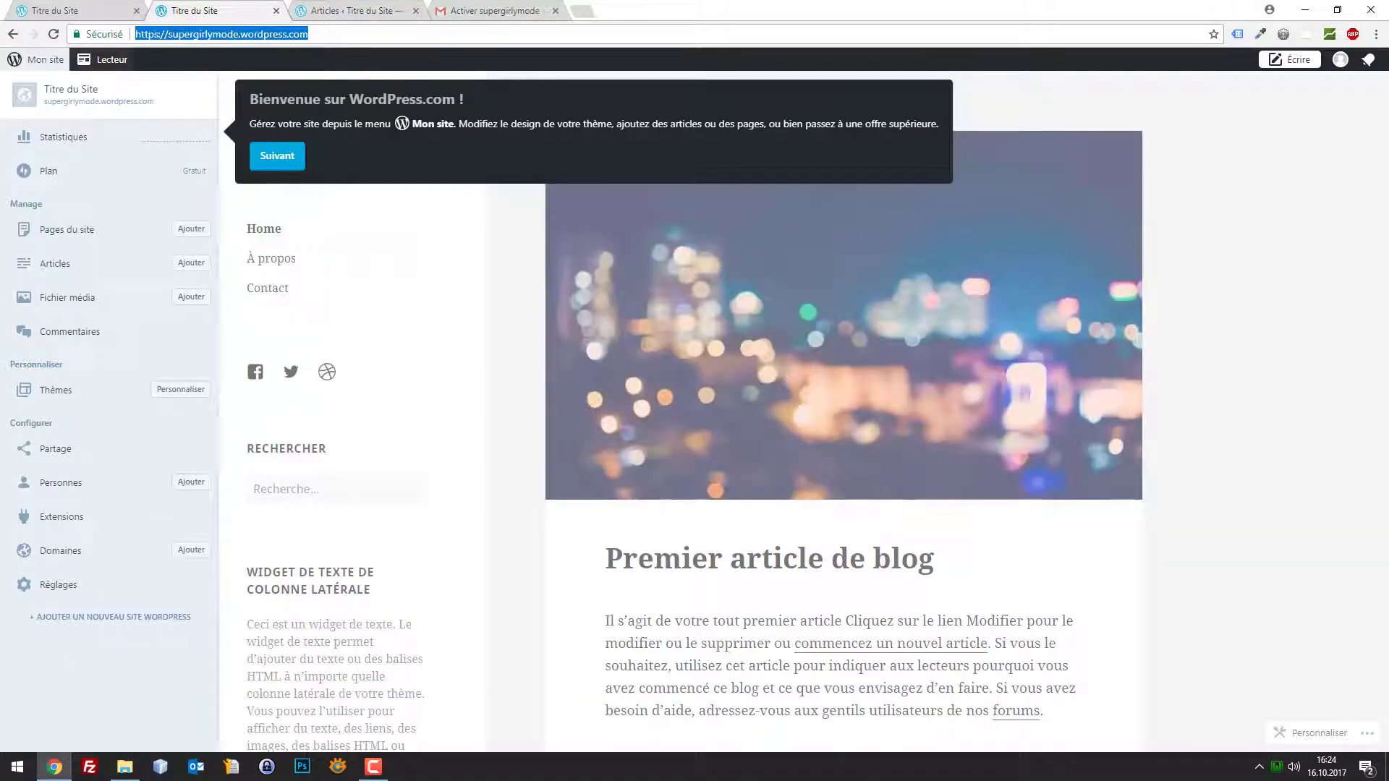
key(Return)
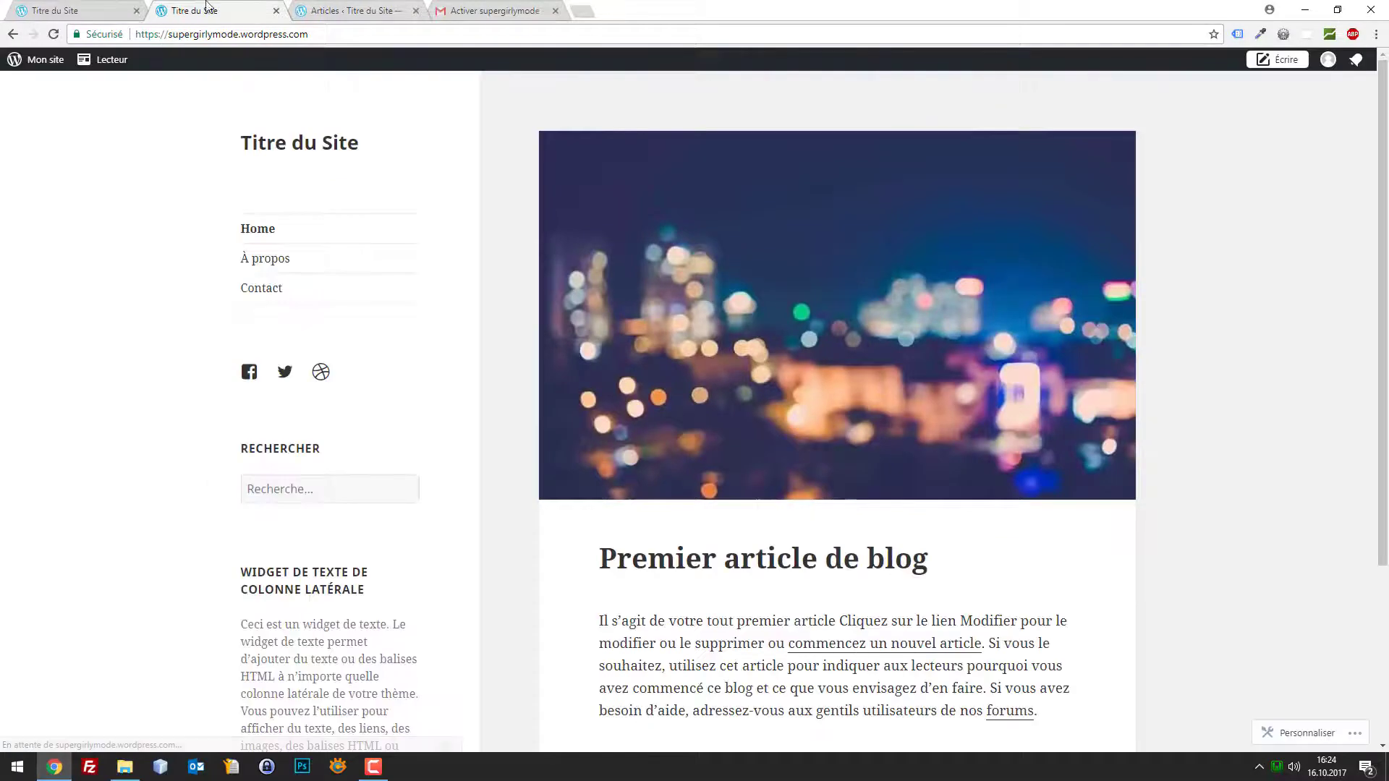
click(276, 11)
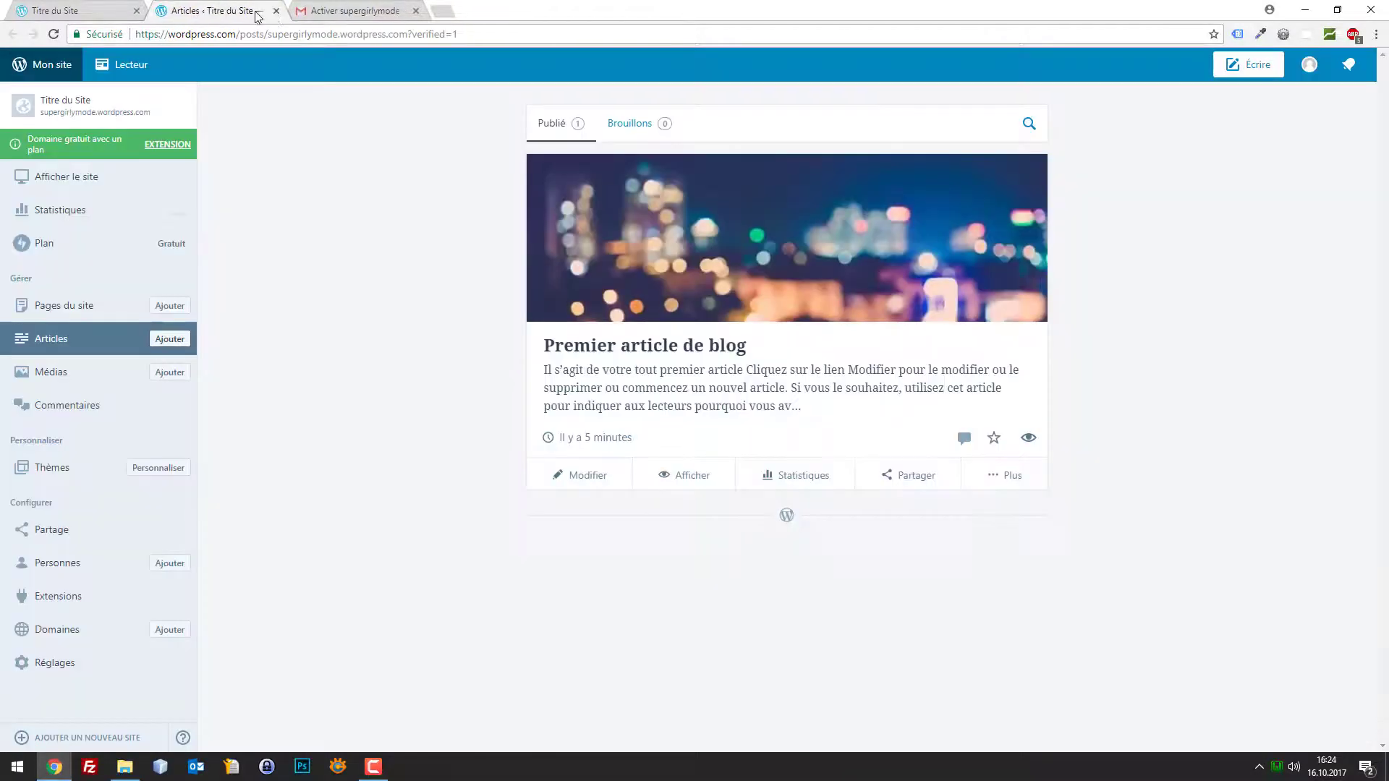
click(275, 11)
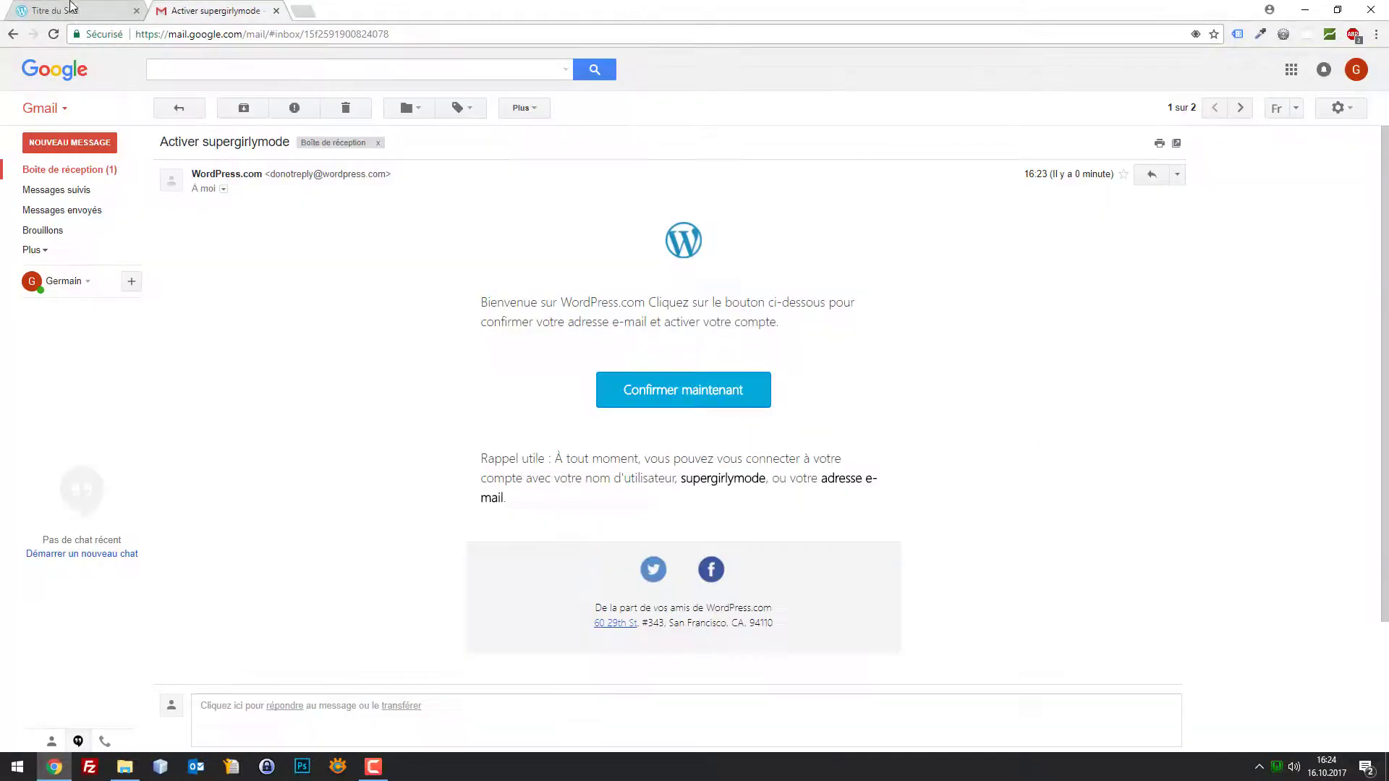
click(72, 10)
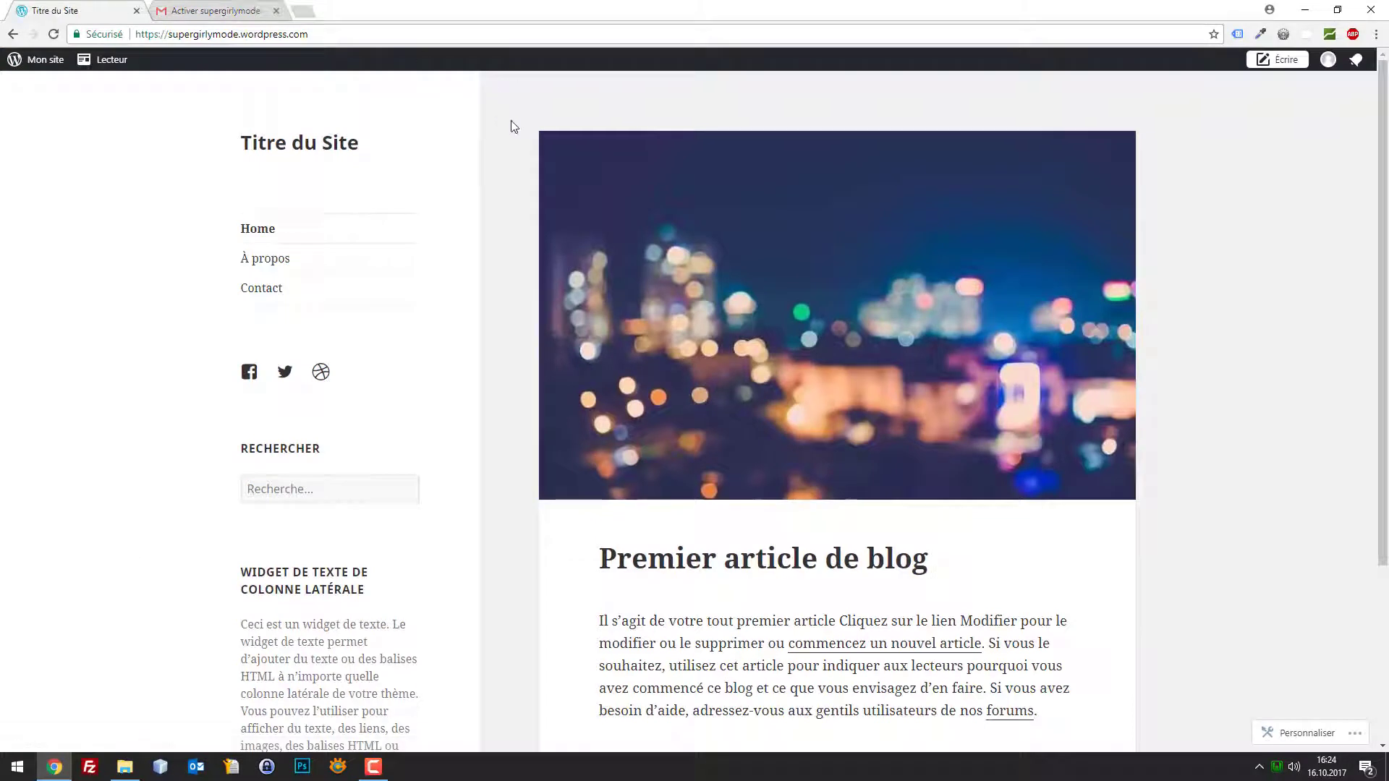
Go through the Mon site menu to the site's Réglages page
click(1335, 60)
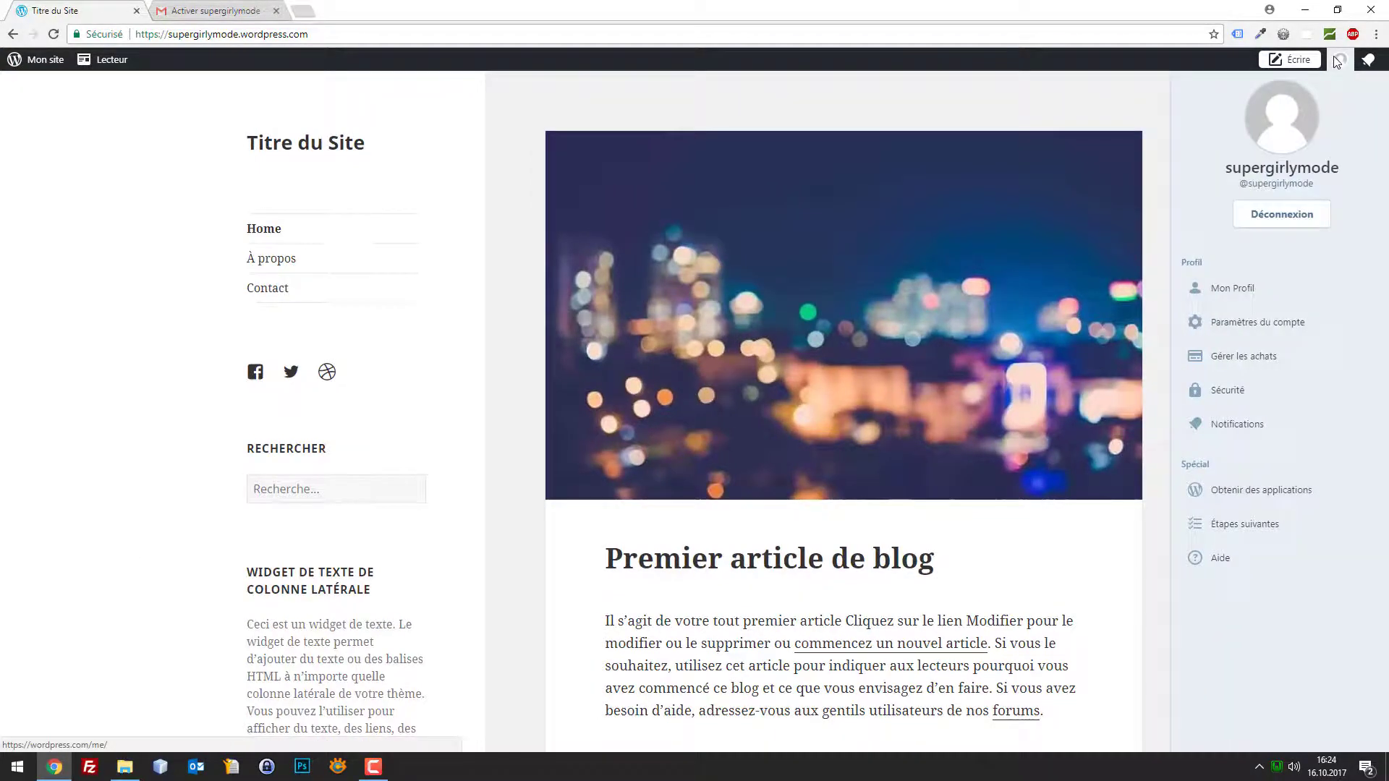
click(552, 248)
scroll(552, 248, down, 2)
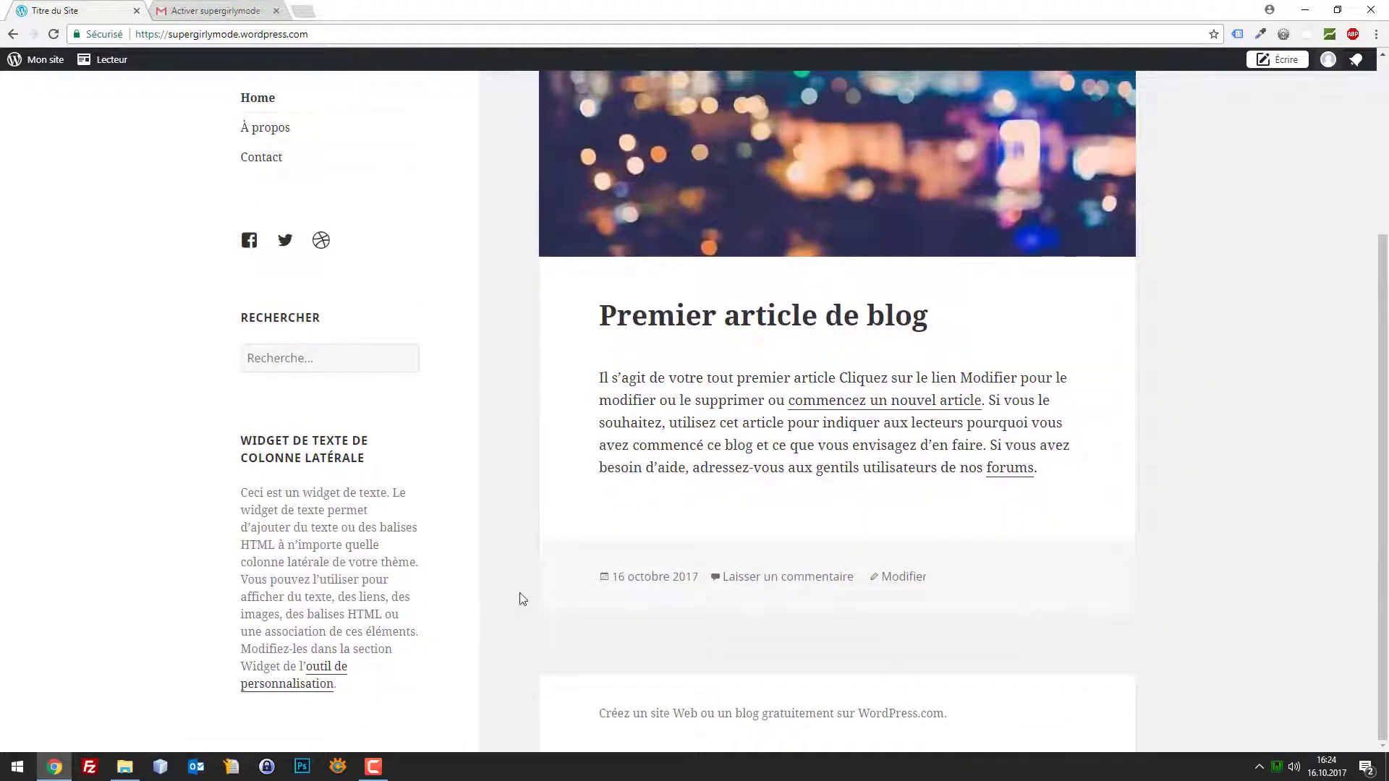
scroll(522, 598, up, 2)
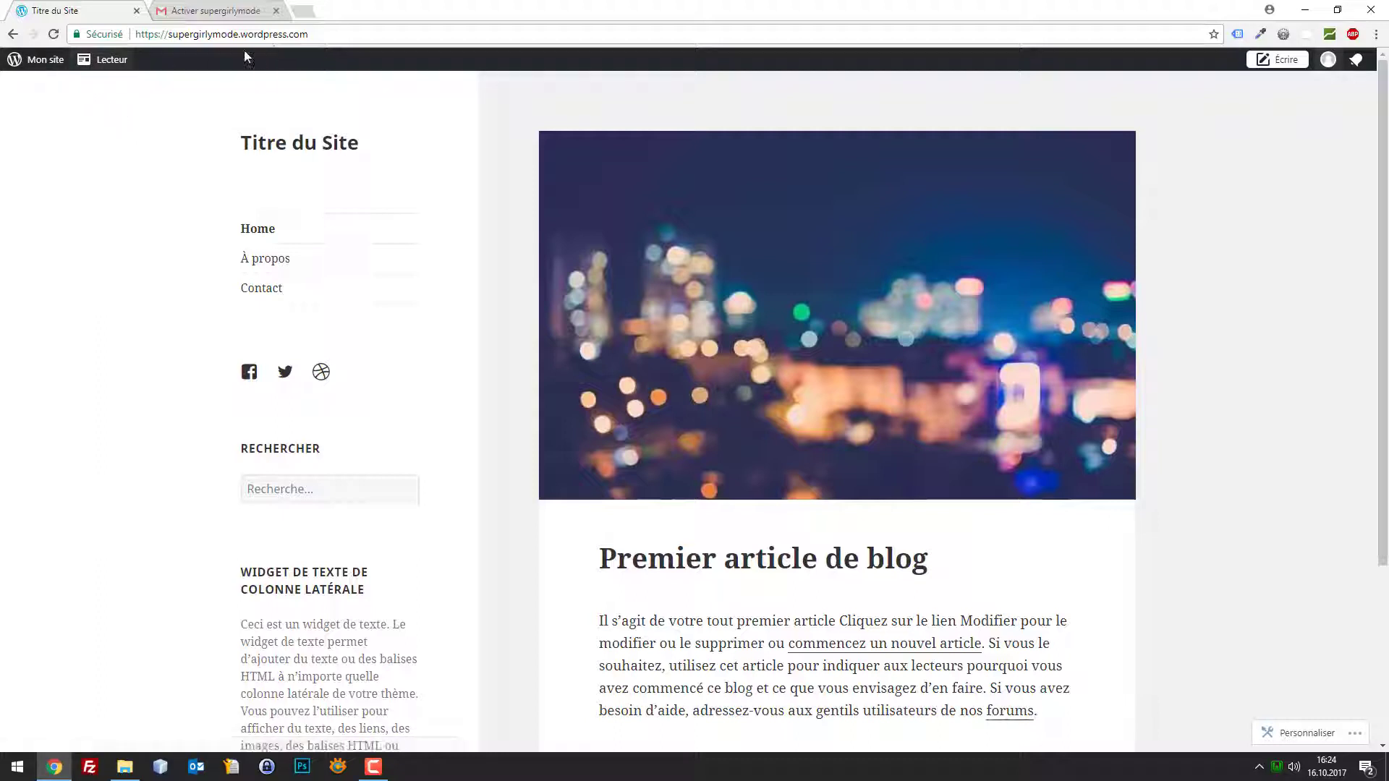
click(45, 62)
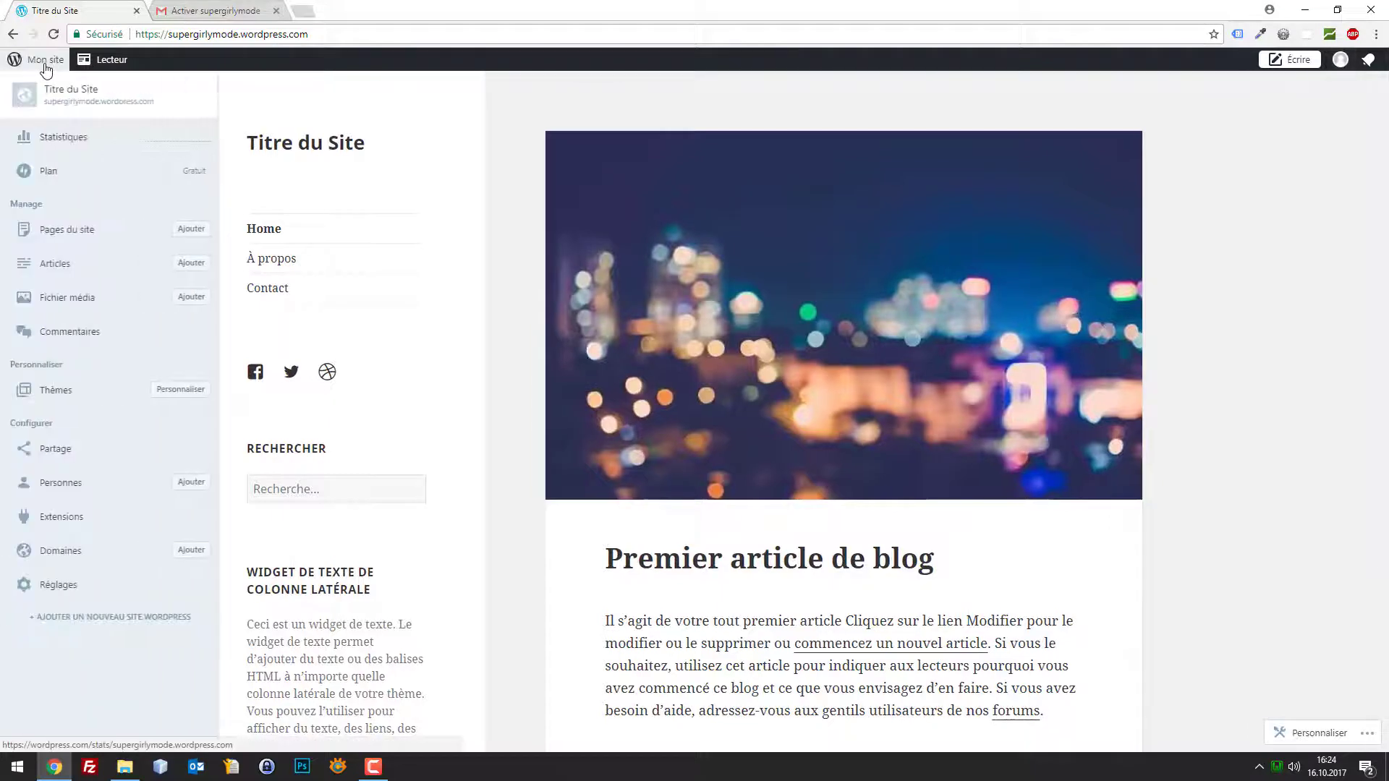
click(44, 64)
click(45, 63)
click(45, 64)
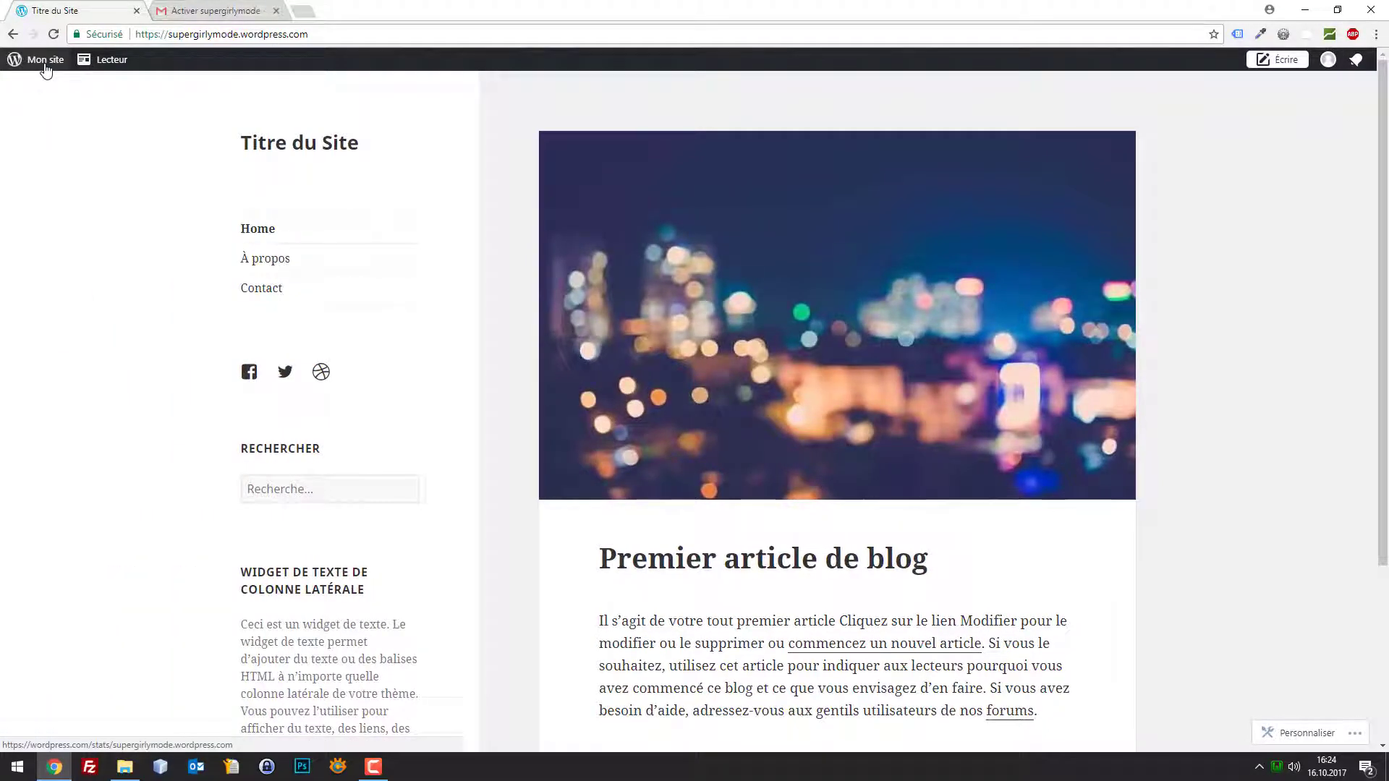
click(45, 64)
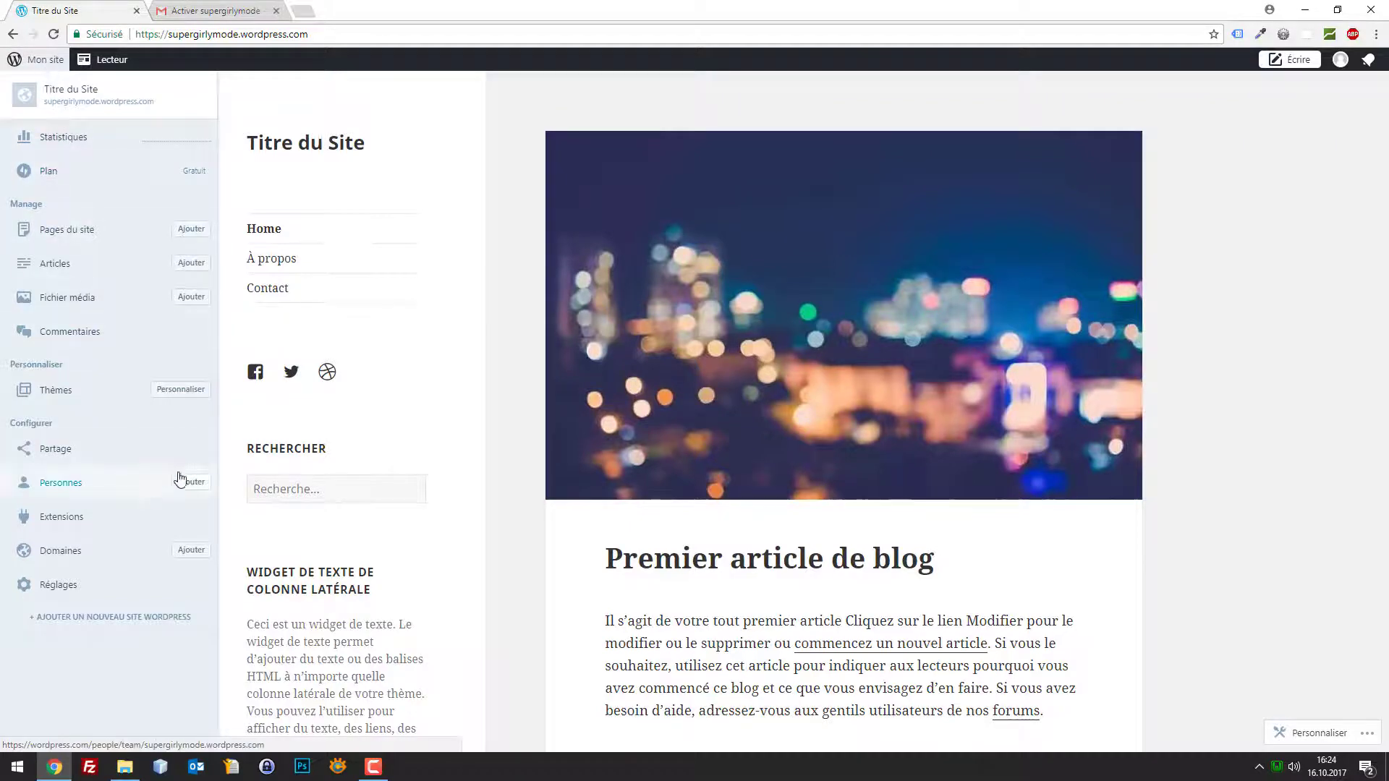
click(47, 588)
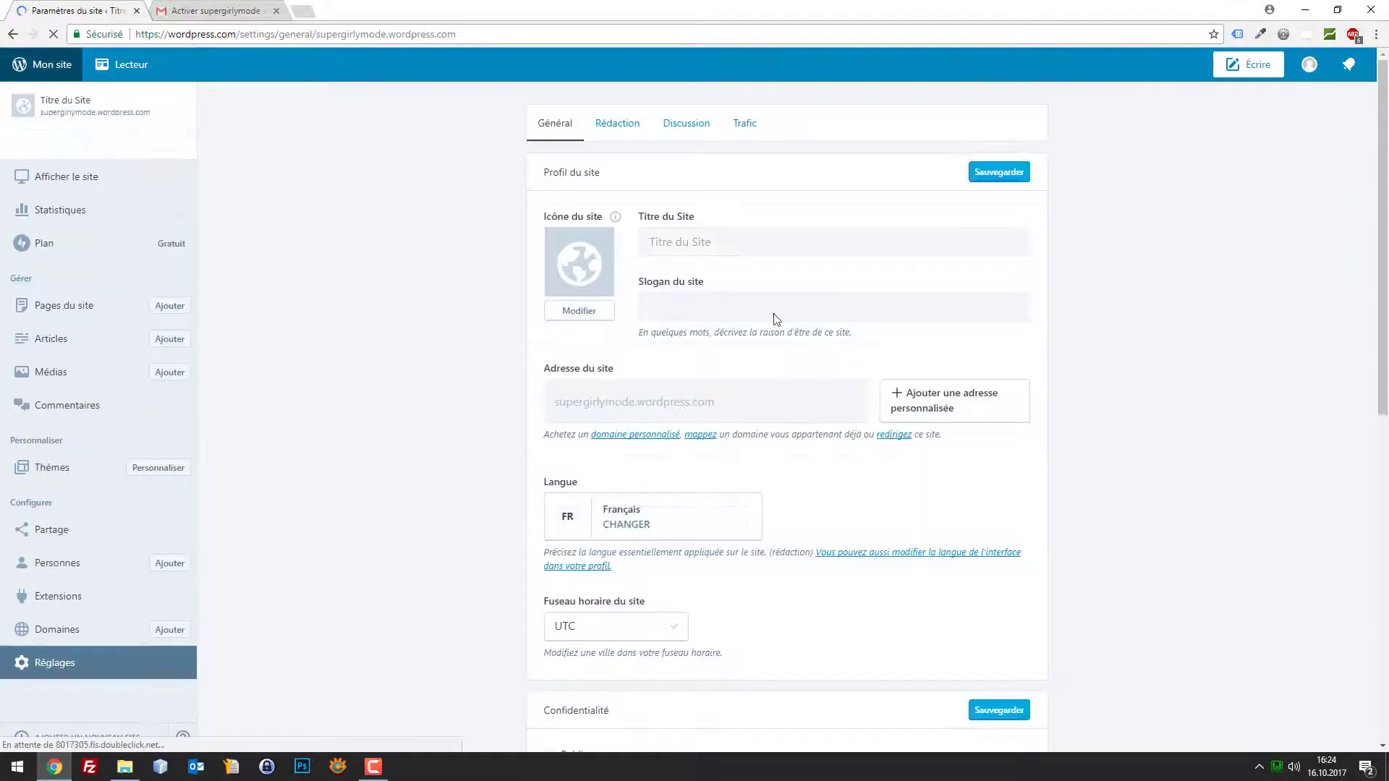
Set the site title to 'Site de mode' and the tagline to 'Les filles on adore la mode'
click(772, 244)
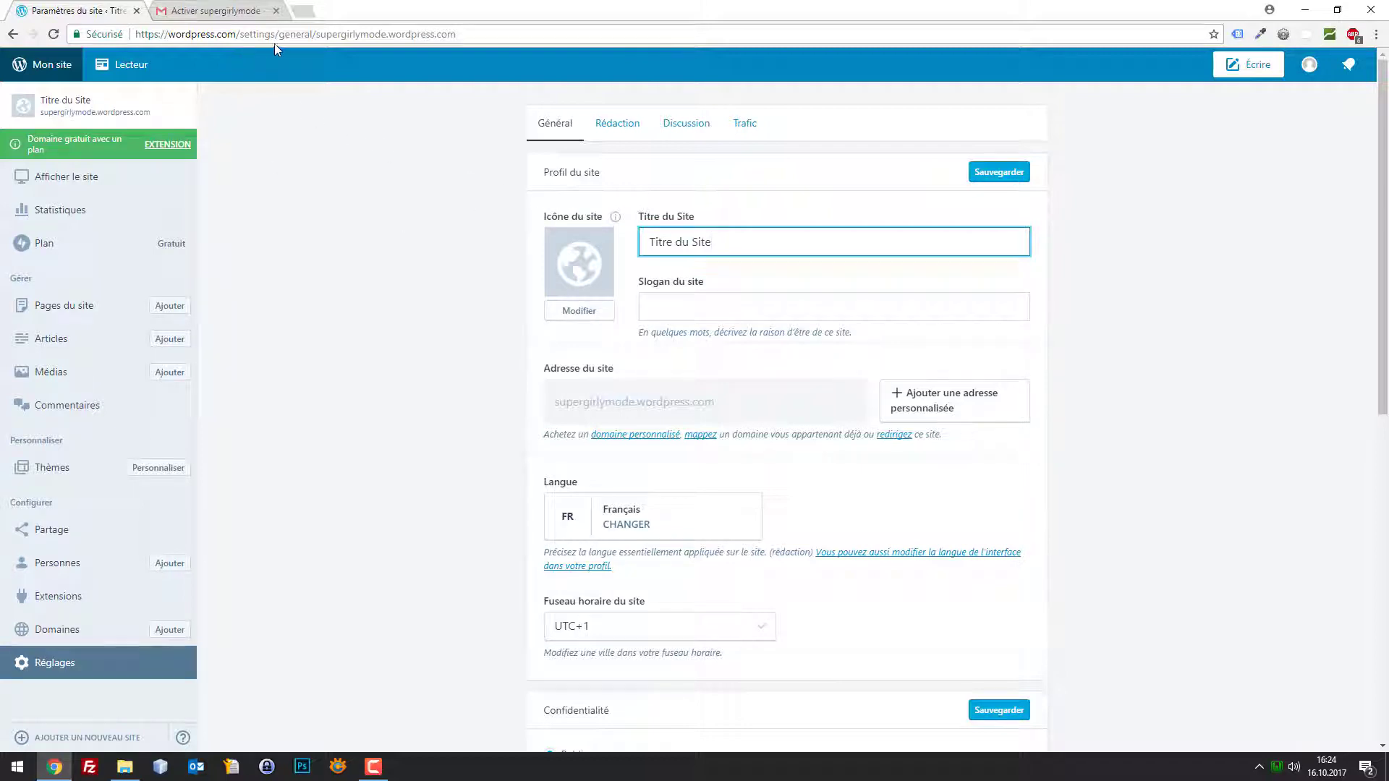
drag(797, 248, 428, 227)
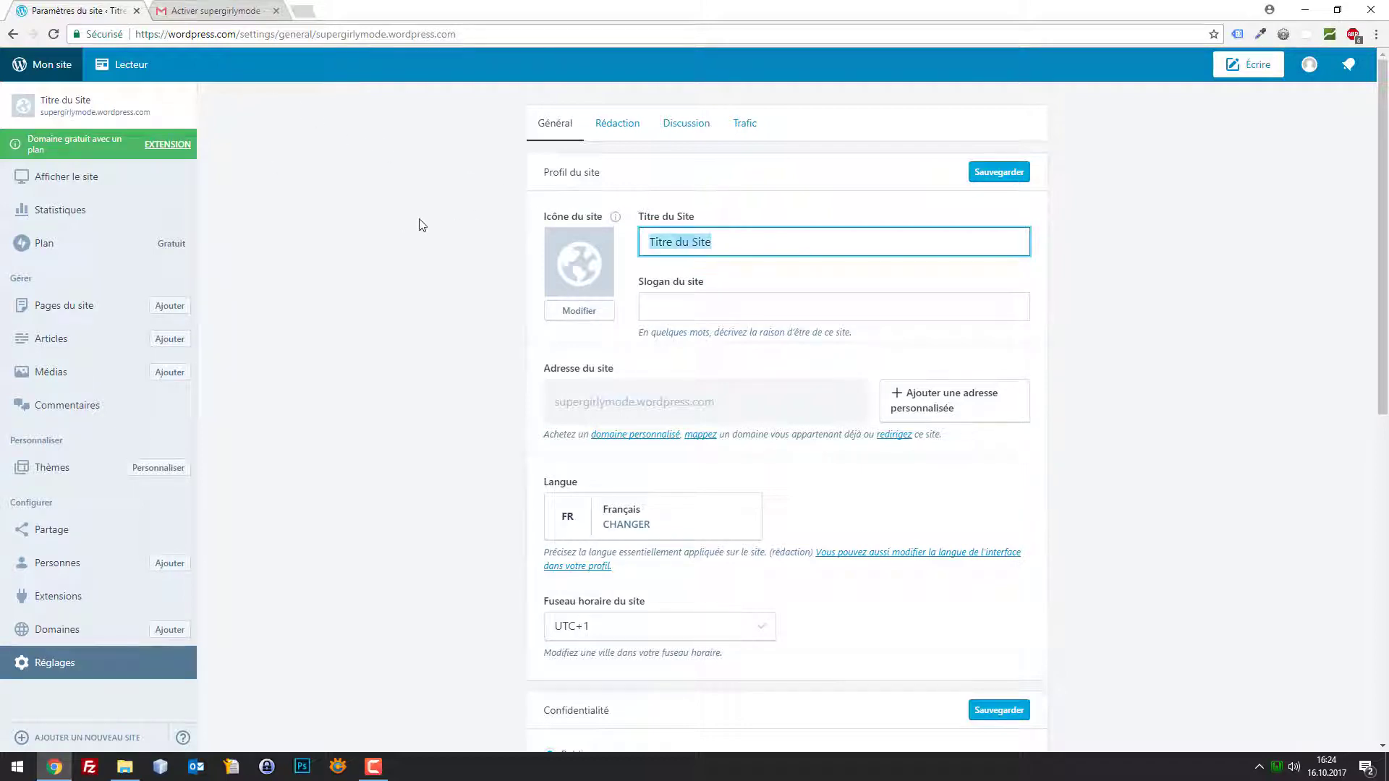
text(Site de monde)
key(ctrl+a)
text(S)
key(Tab)
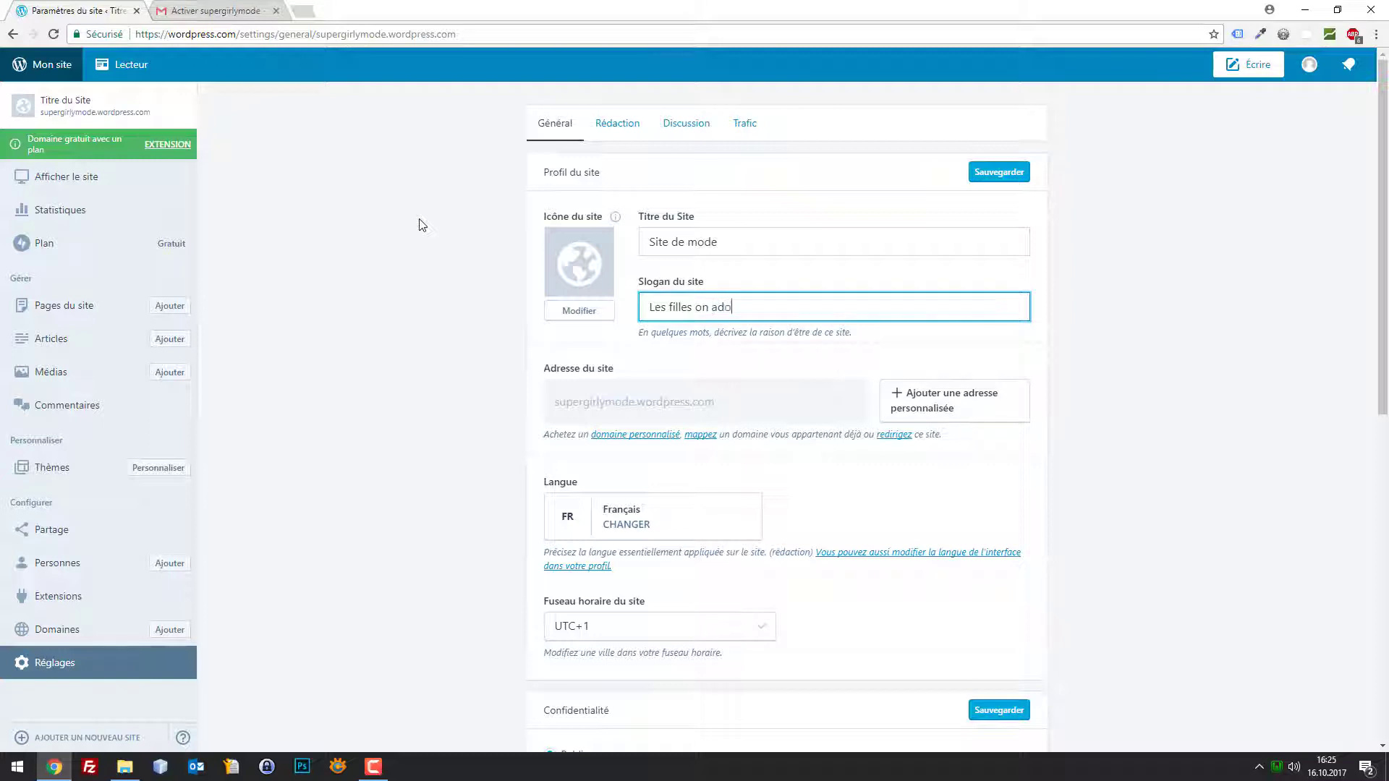
click(422, 225)
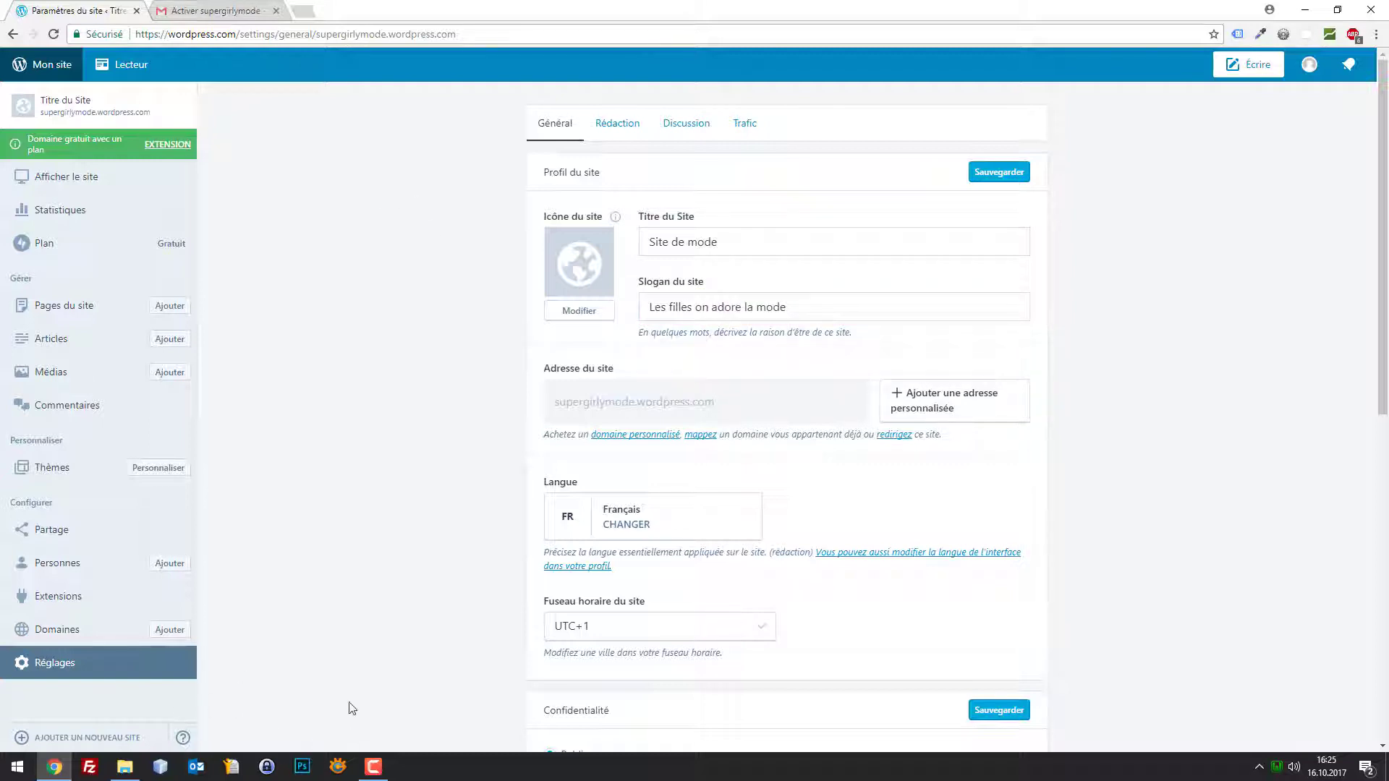
Open the folder holding the logo files and move its window lower
click(124, 765)
drag(571, 212, 554, 530)
click(501, 461)
Open logo.psd from the logo folder in Photoshop and reposition its window
click(124, 770)
click(427, 630)
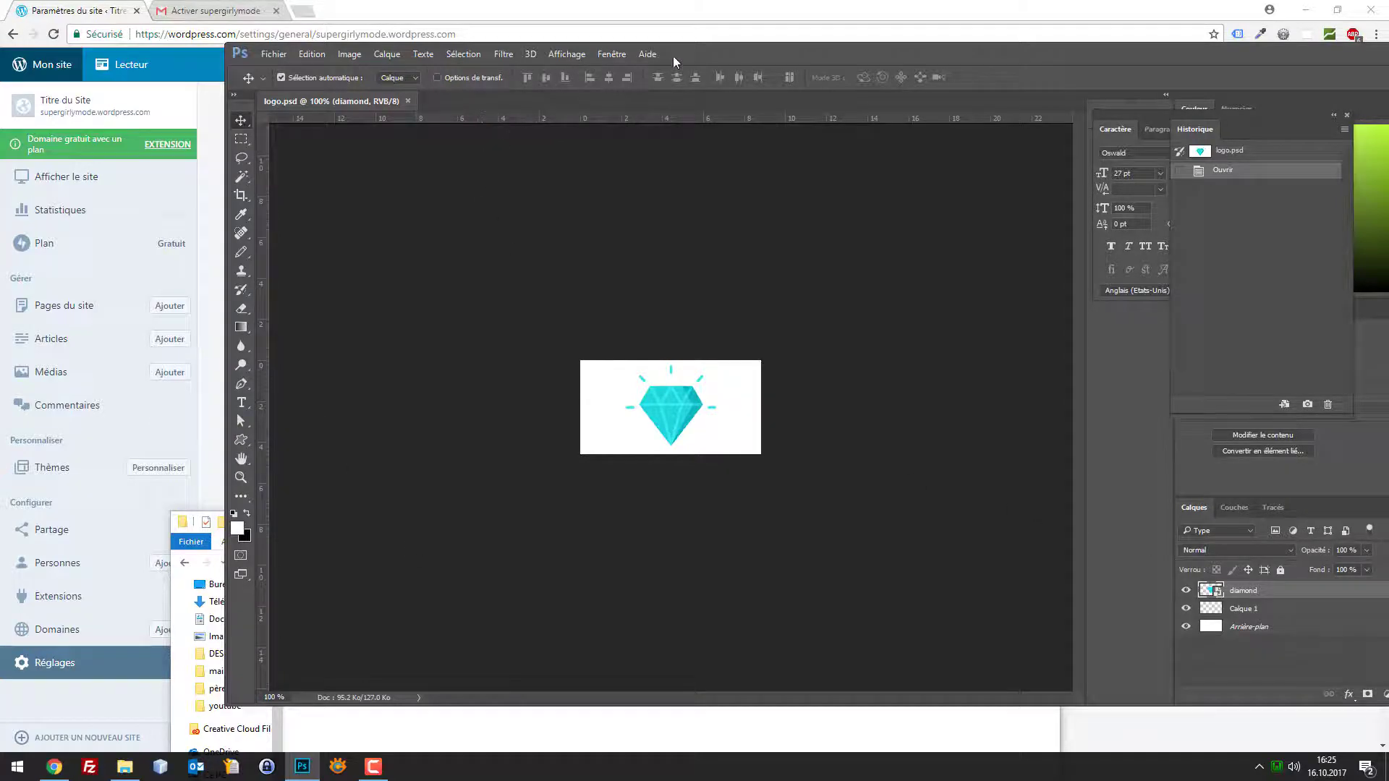
drag(673, 61, 547, 88)
Create a new 64×64 pixel Photoshop document, redoing it after an accidental 64×640 size
click(128, 89)
click(131, 100)
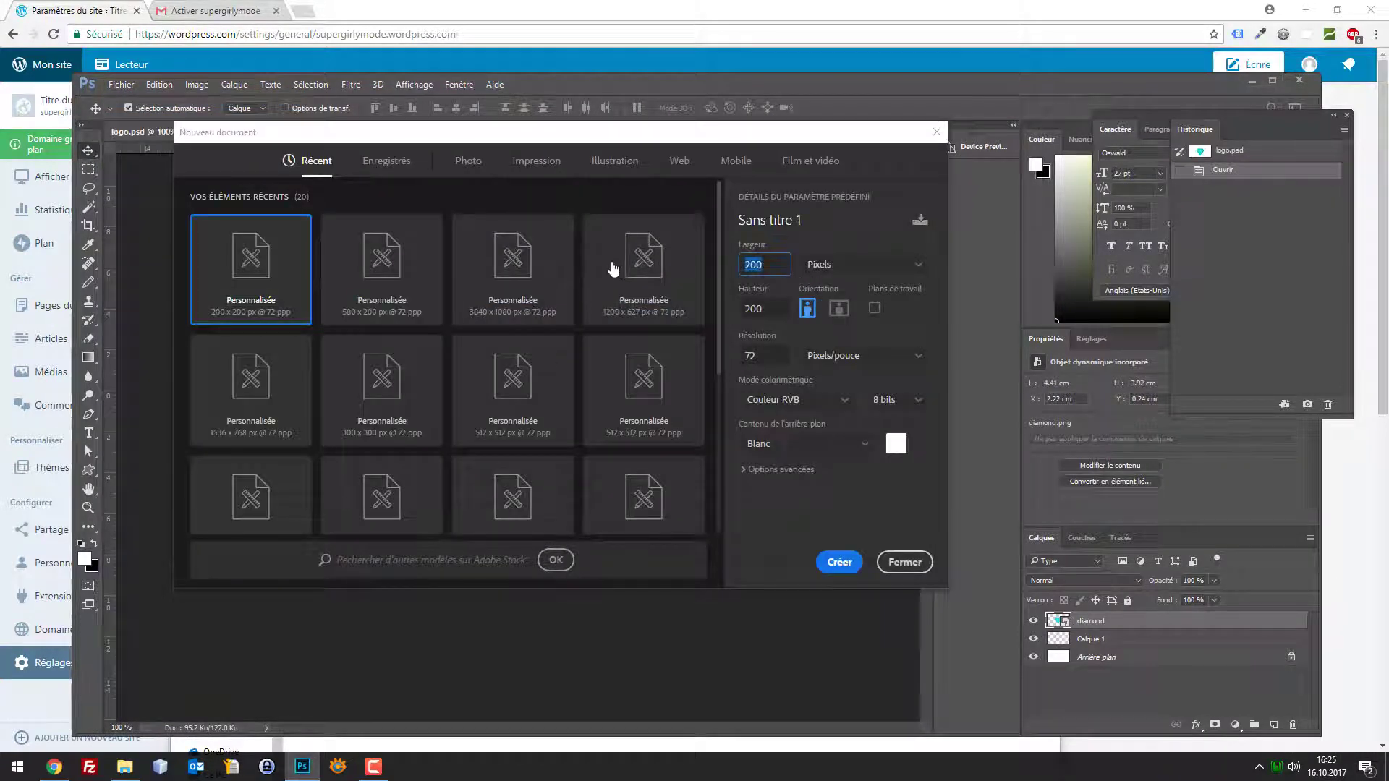
text(64)
key(Tab)
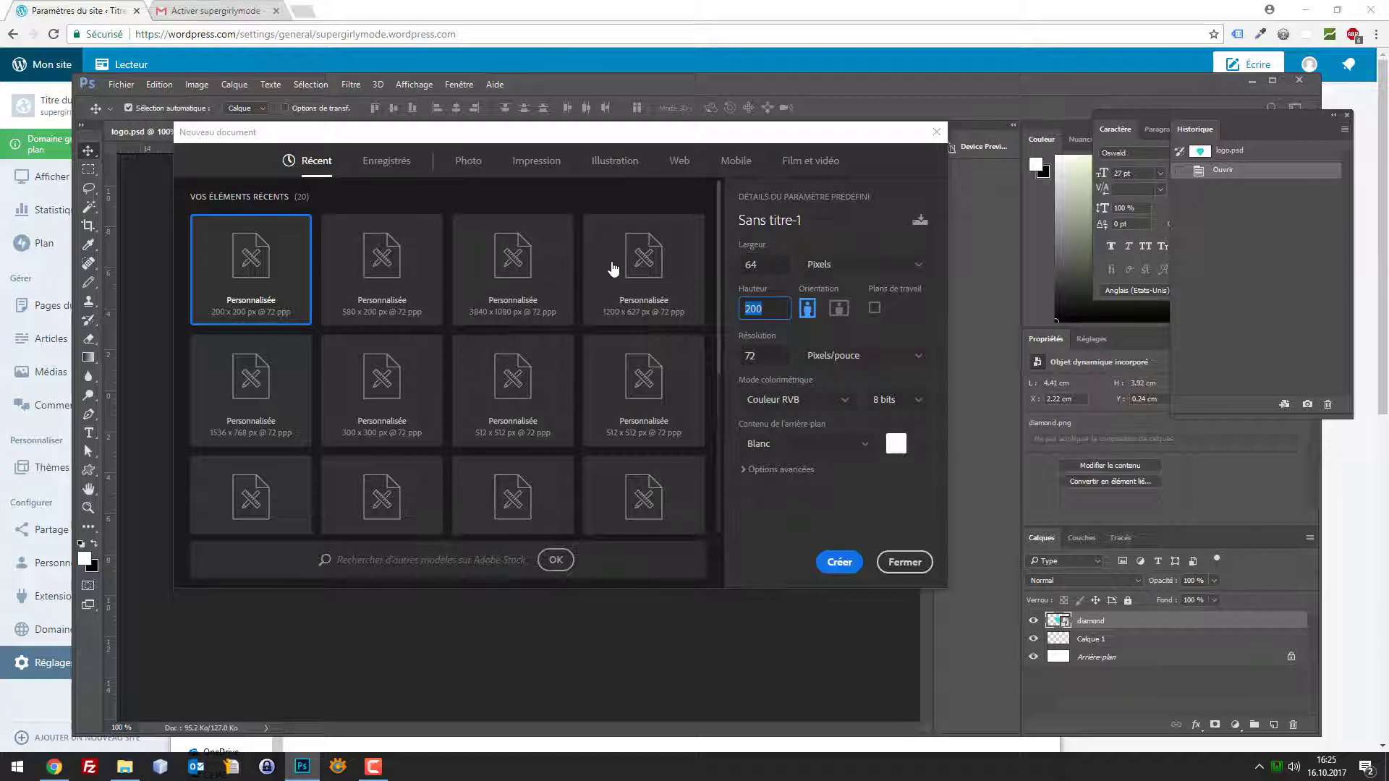
text(640)
key(Return)
click(388, 131)
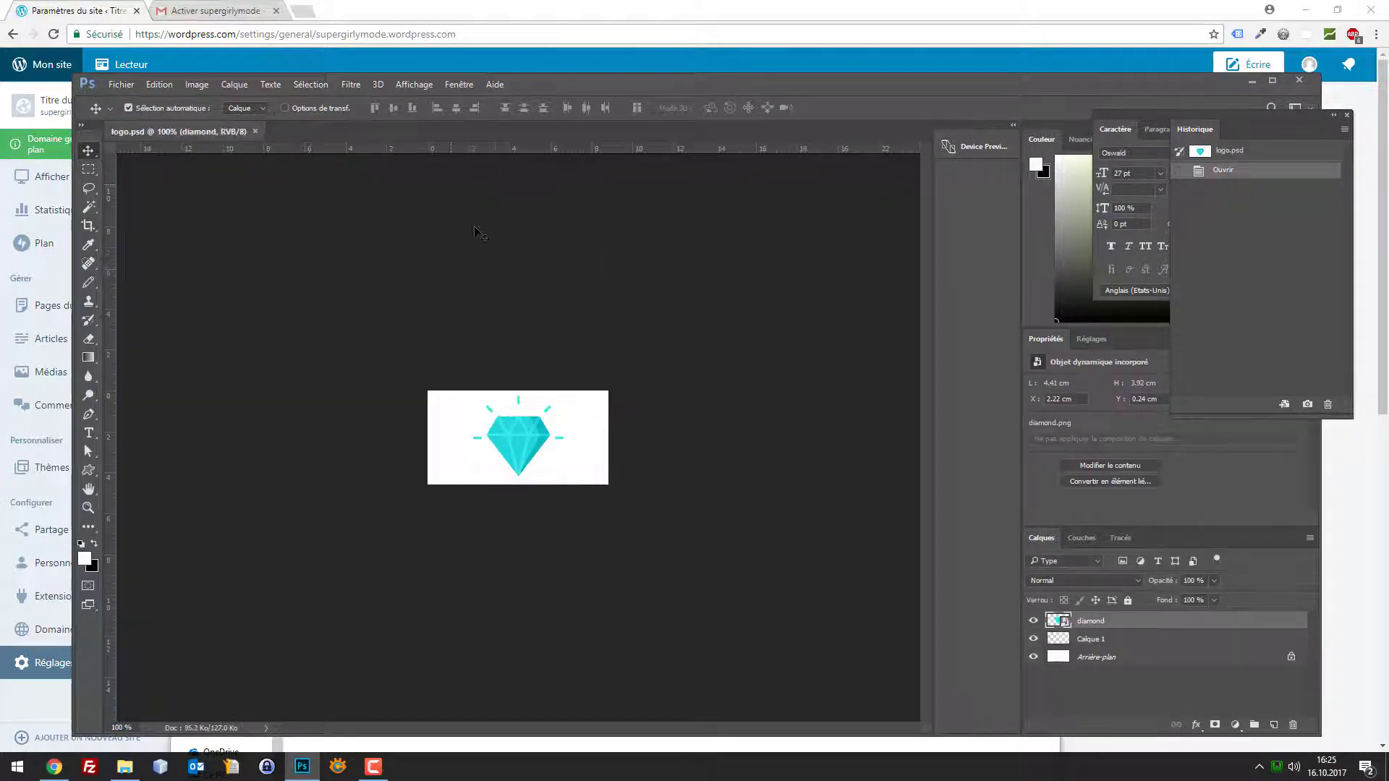
click(121, 84)
click(136, 99)
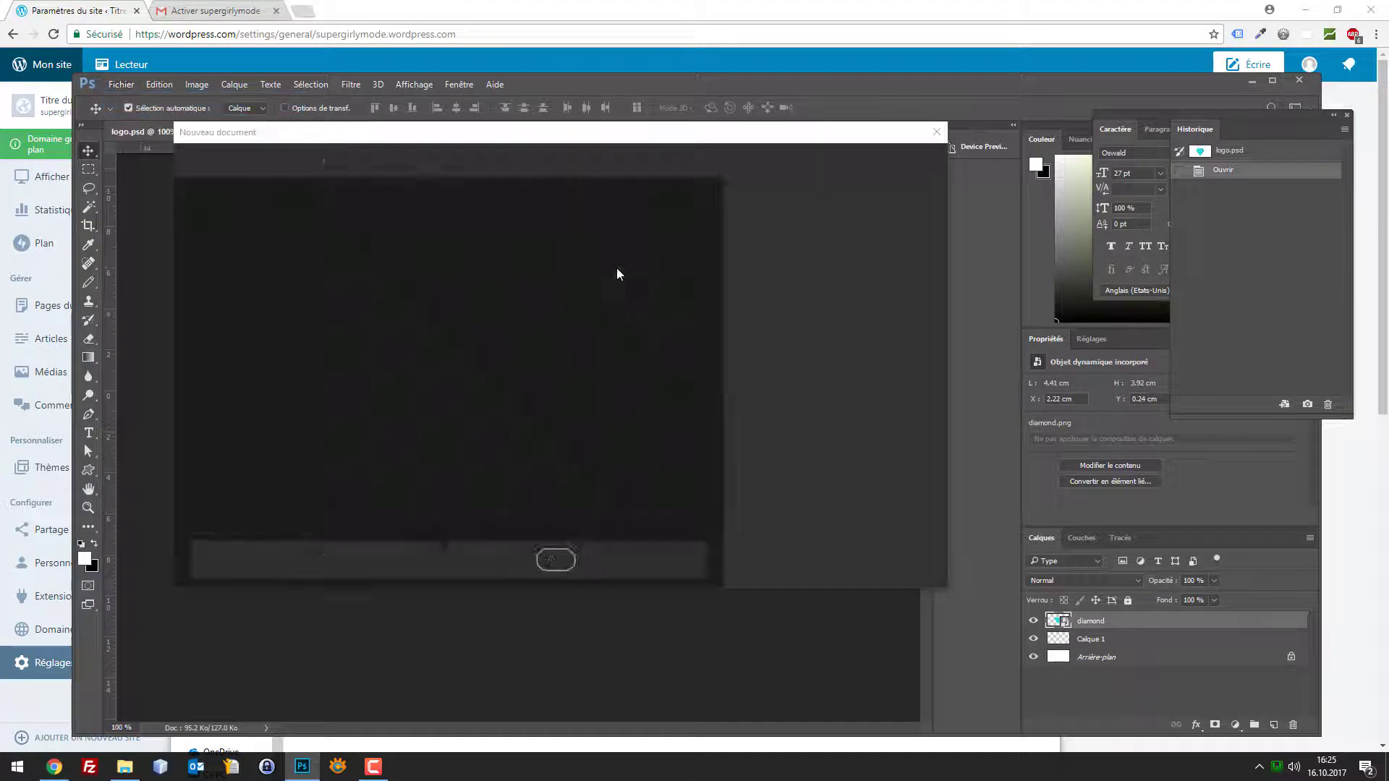
click(754, 308)
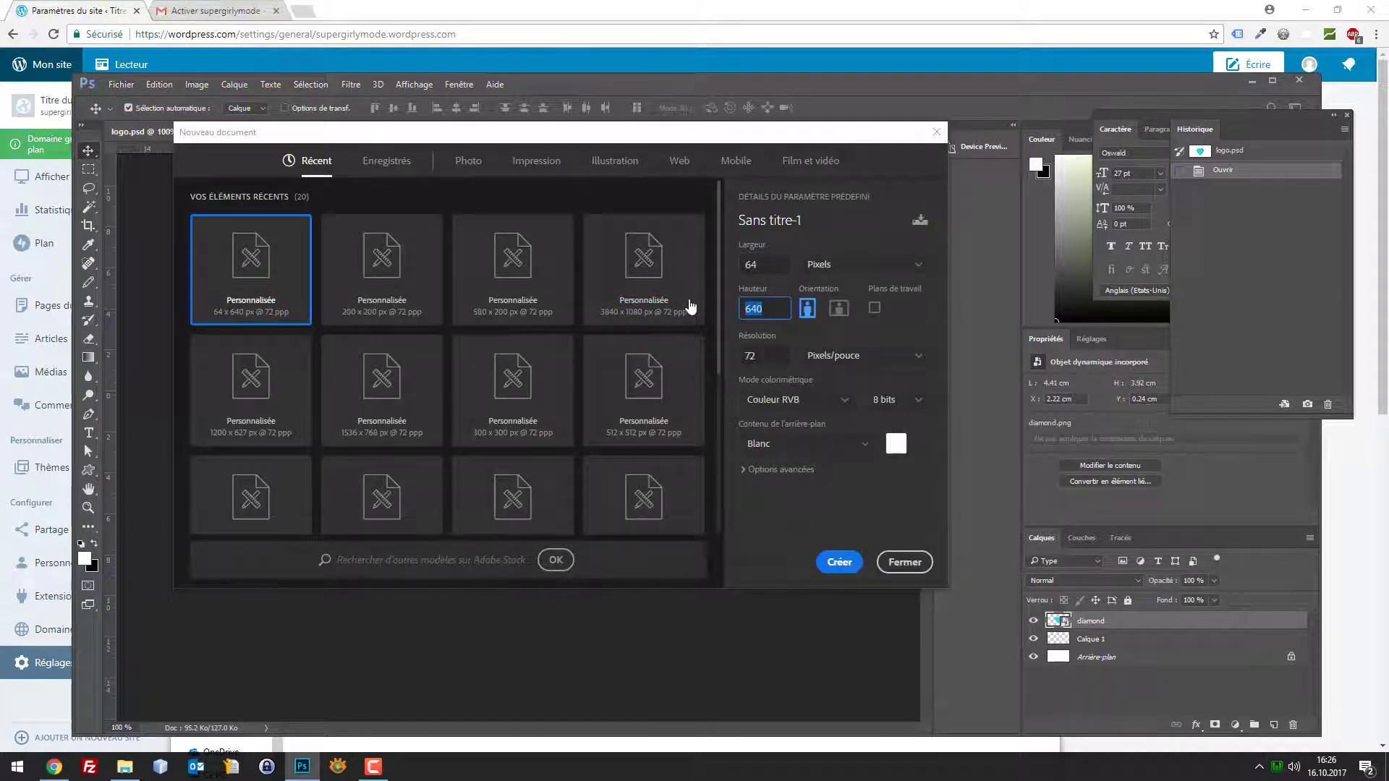
text(6)
key(Return)
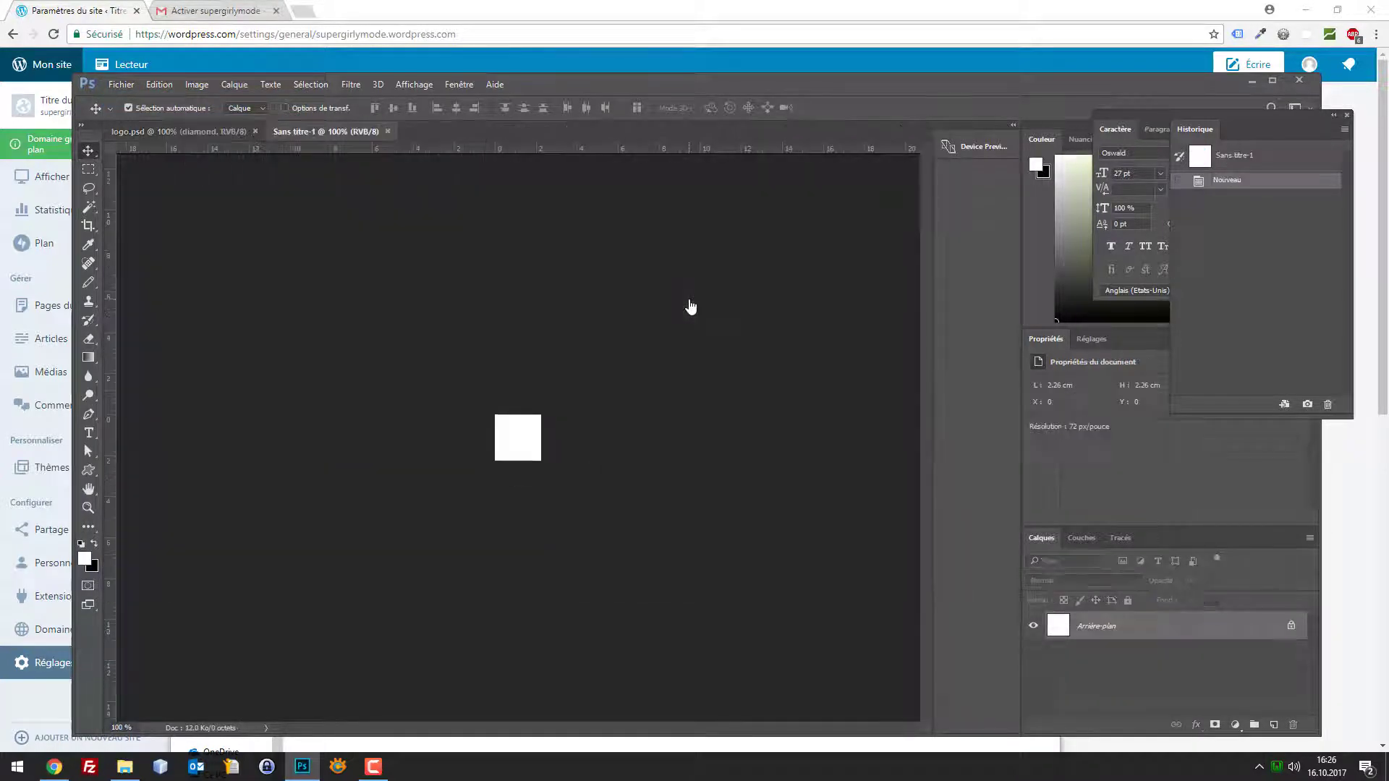
Copy the whole diamond logo image and paste it into the 64×64 document
click(167, 133)
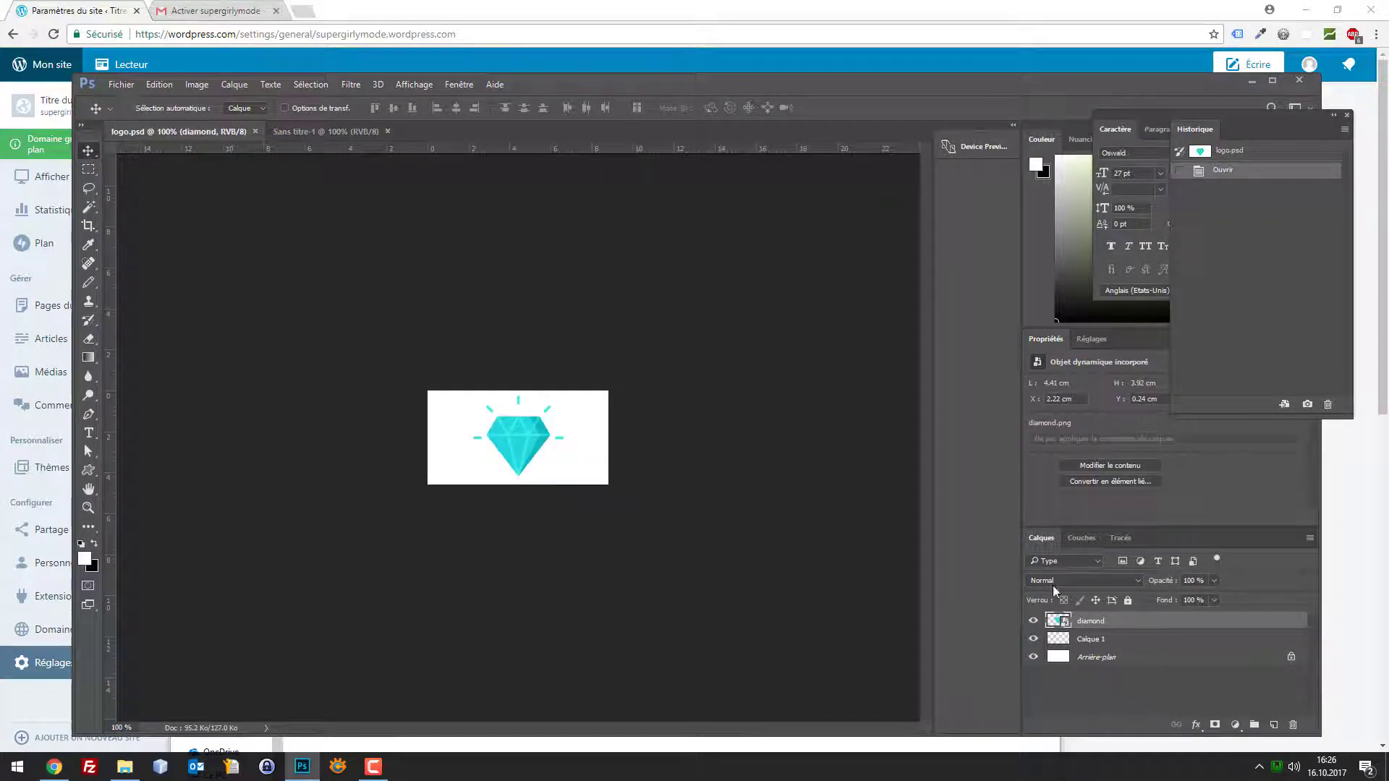
click(322, 130)
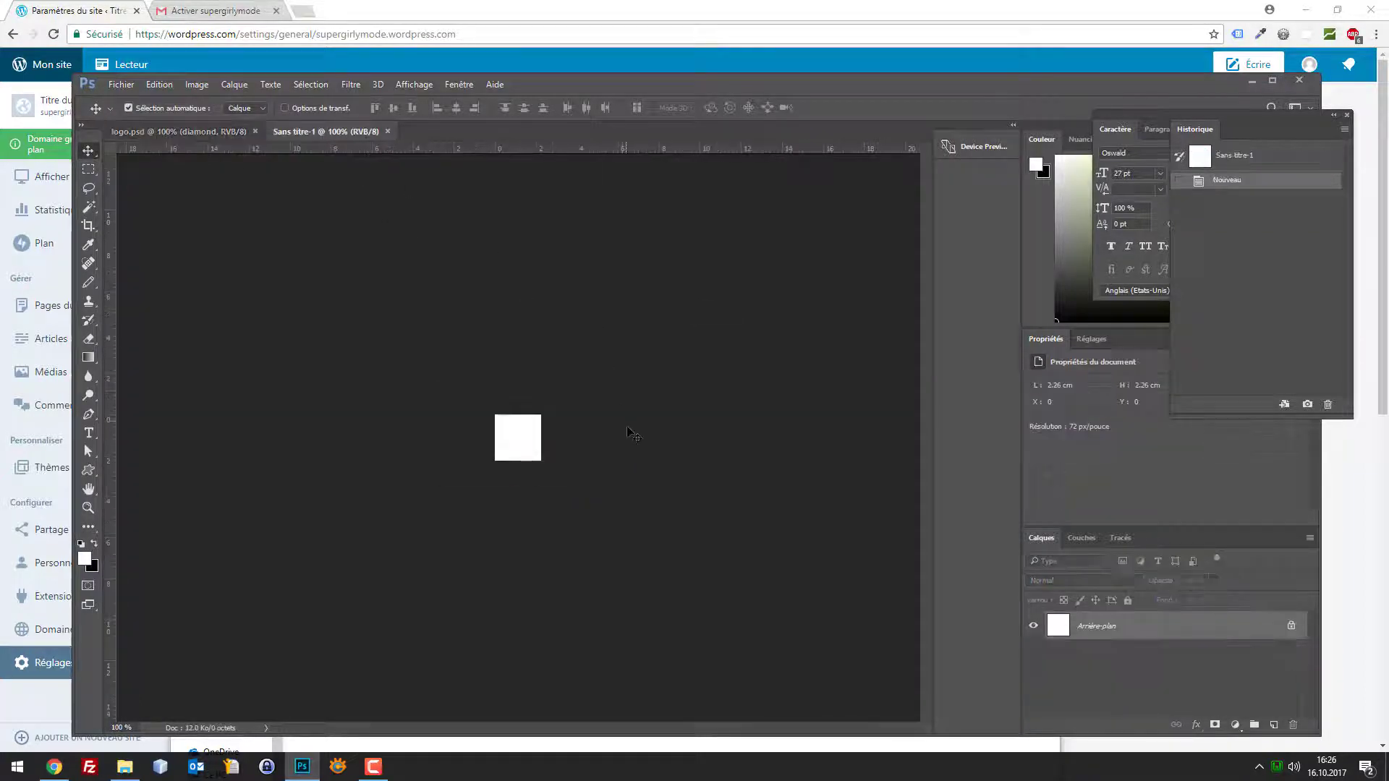
drag(629, 433, 1274, 726)
key(Delete)
click(147, 133)
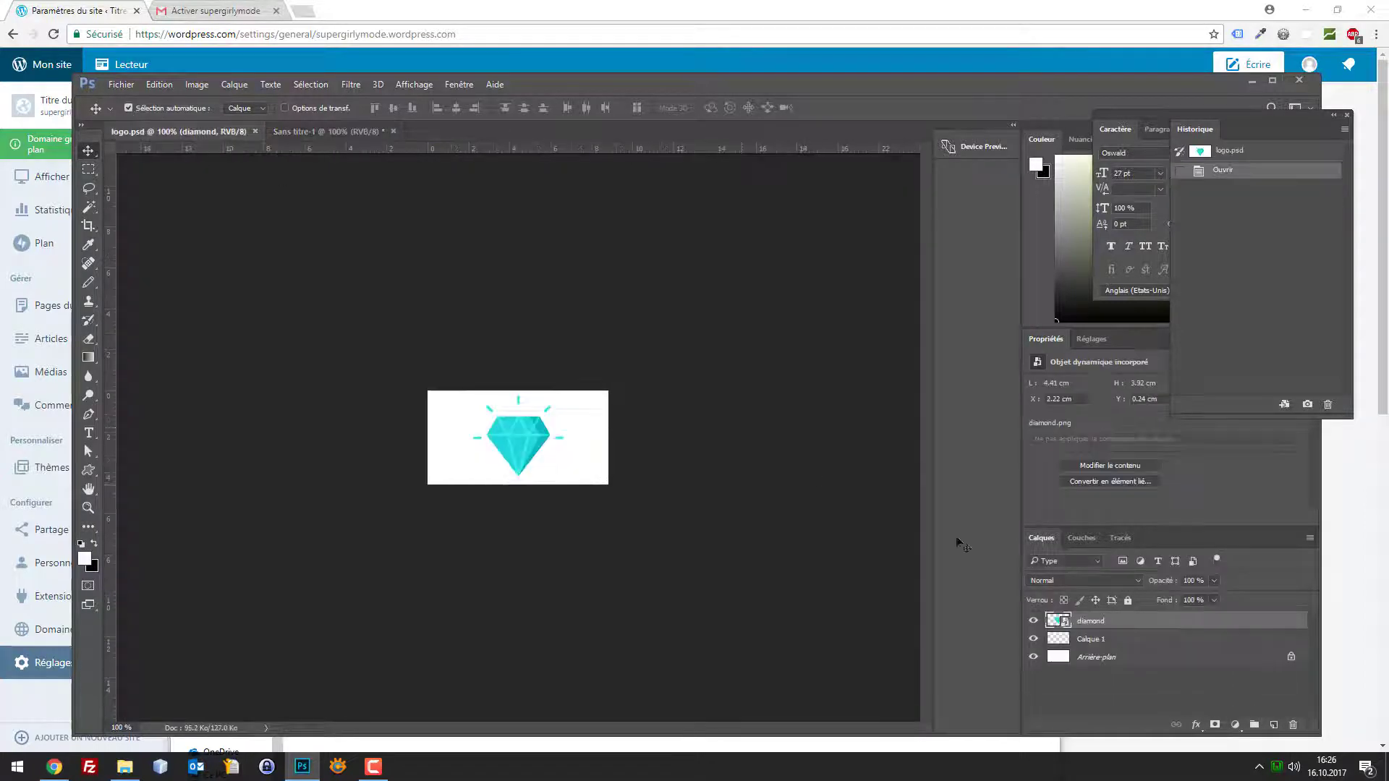
key(ctrl+a)
key(ctrl+c)
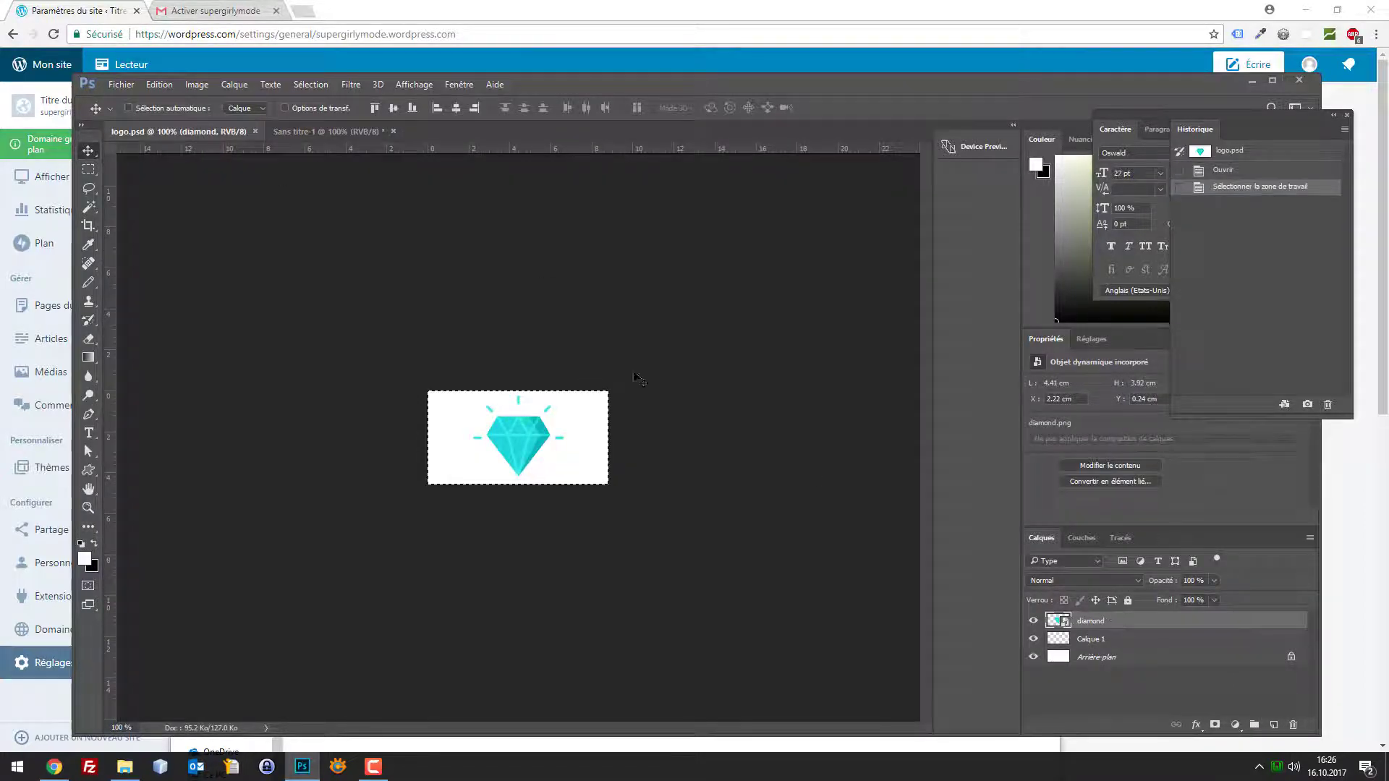
click(318, 132)
key(ctrl+v)
Scale the pasted diamond down to fit and centre it on the small canvas
key(ctrl+t)
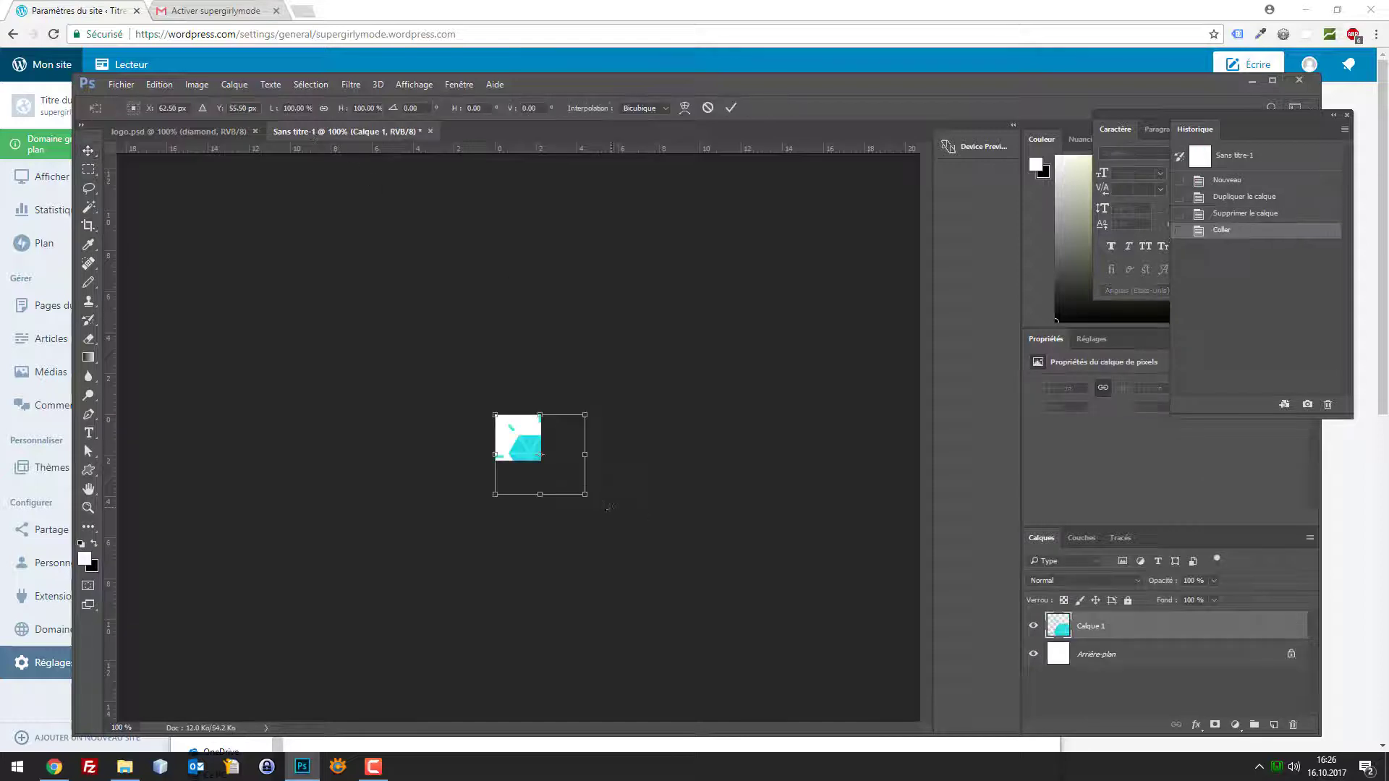
drag(588, 496, 541, 466)
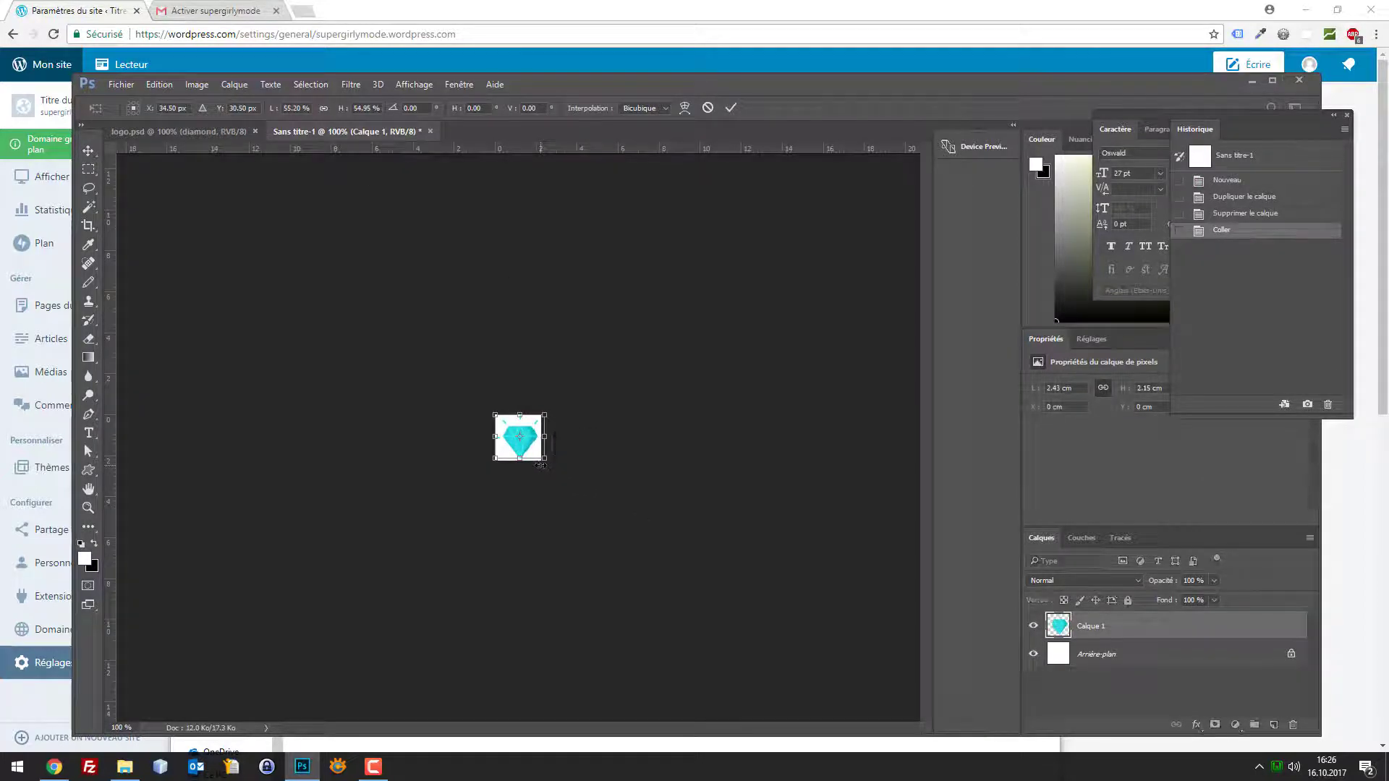
key(Return)
key(ctrl+plus)
key(ctrl+plus)
key(ctrl+plus)
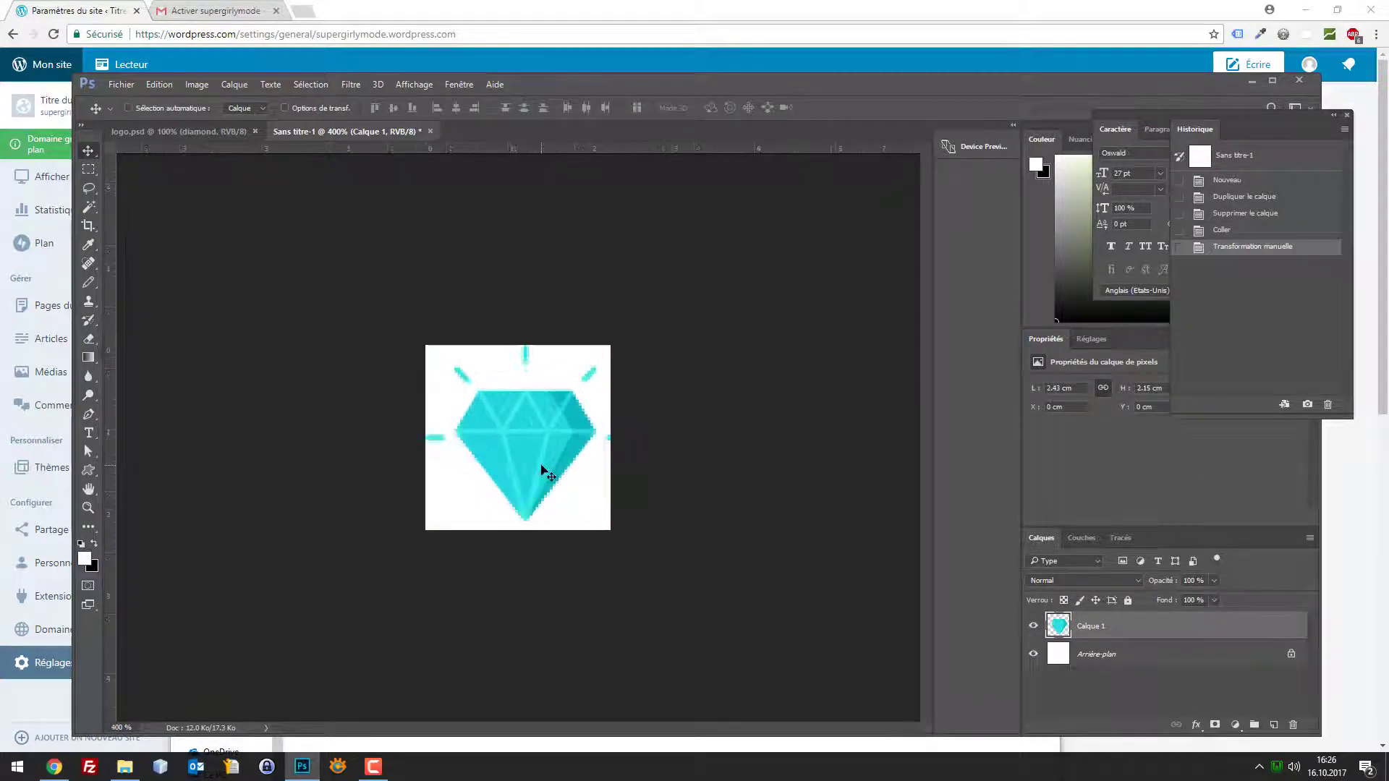
key(ctrl+t)
drag(620, 520, 582, 497)
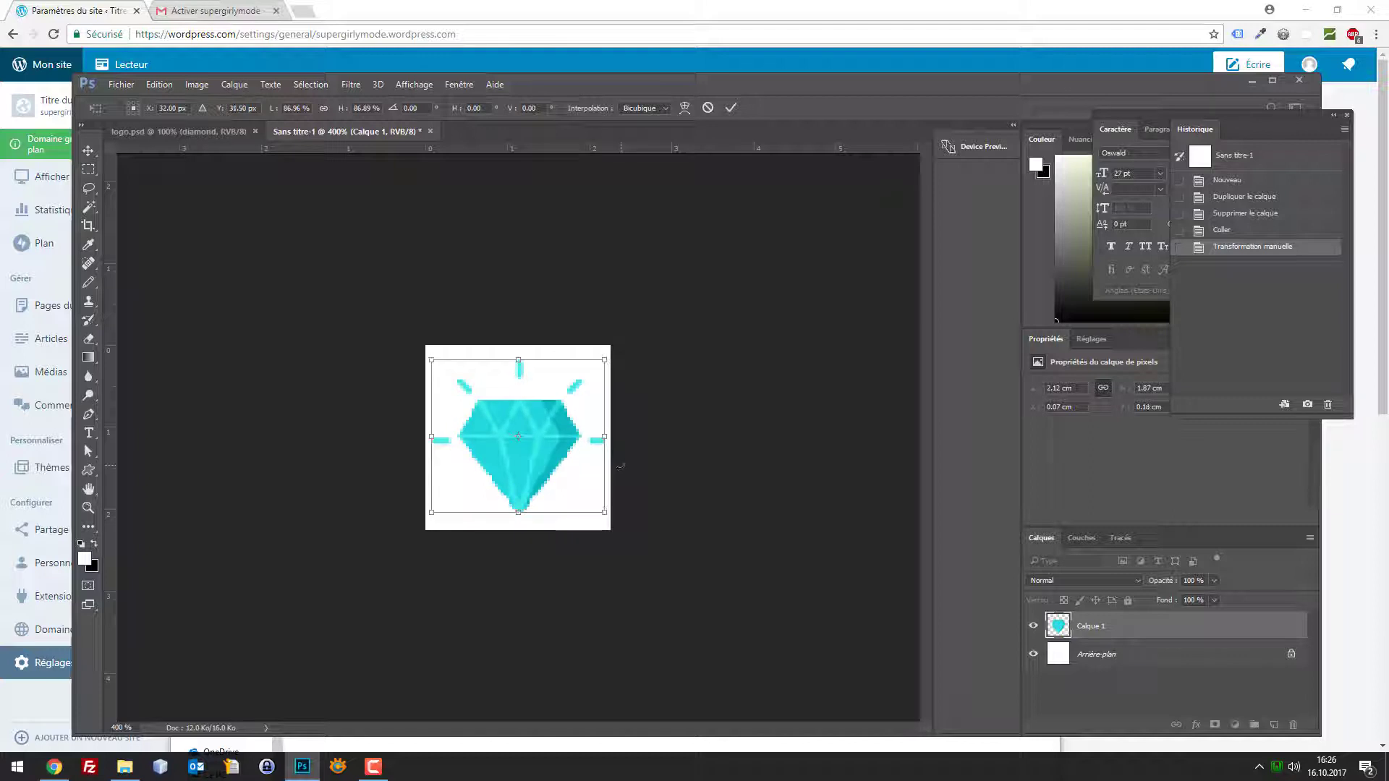
key(Return)
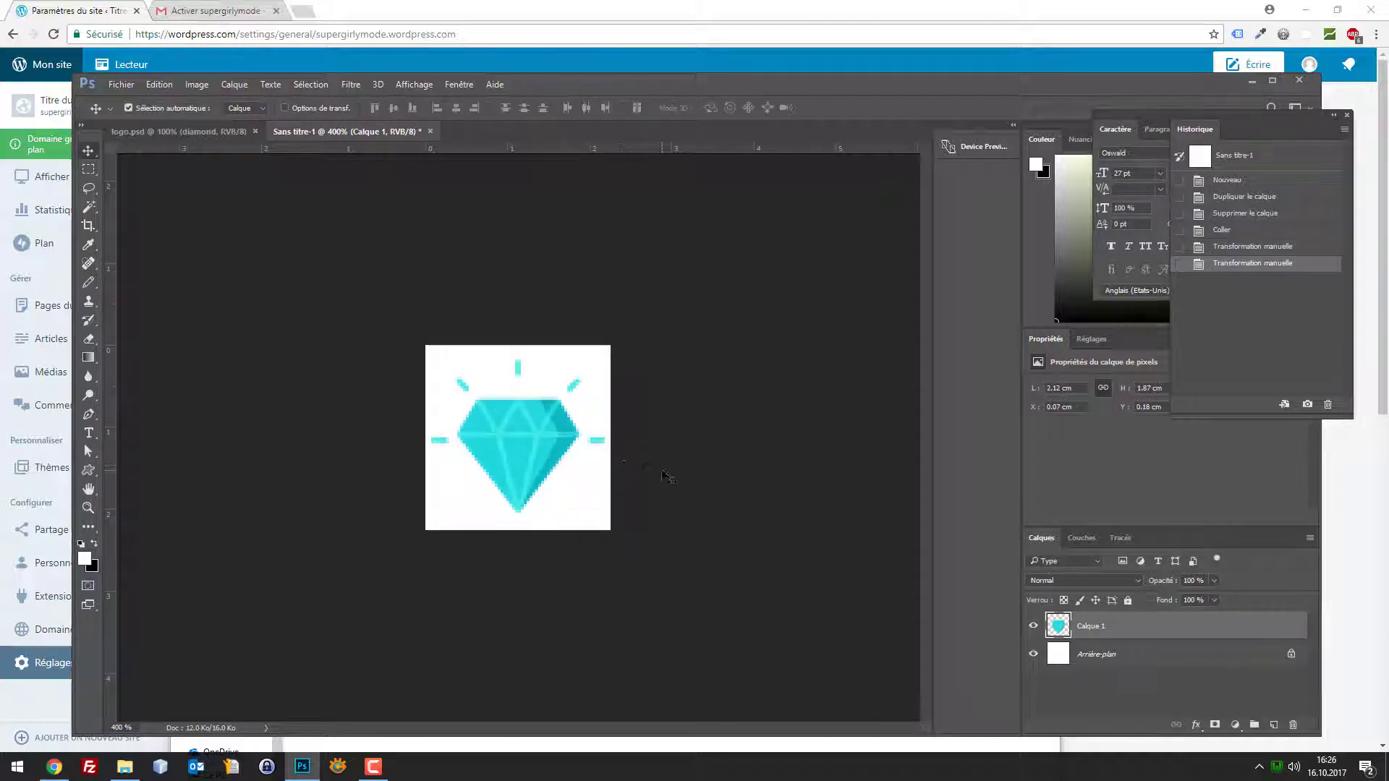
Save the image for the web as the JPEG file loog.jpg
key(ctrl+alt+shift+s)
click(983, 663)
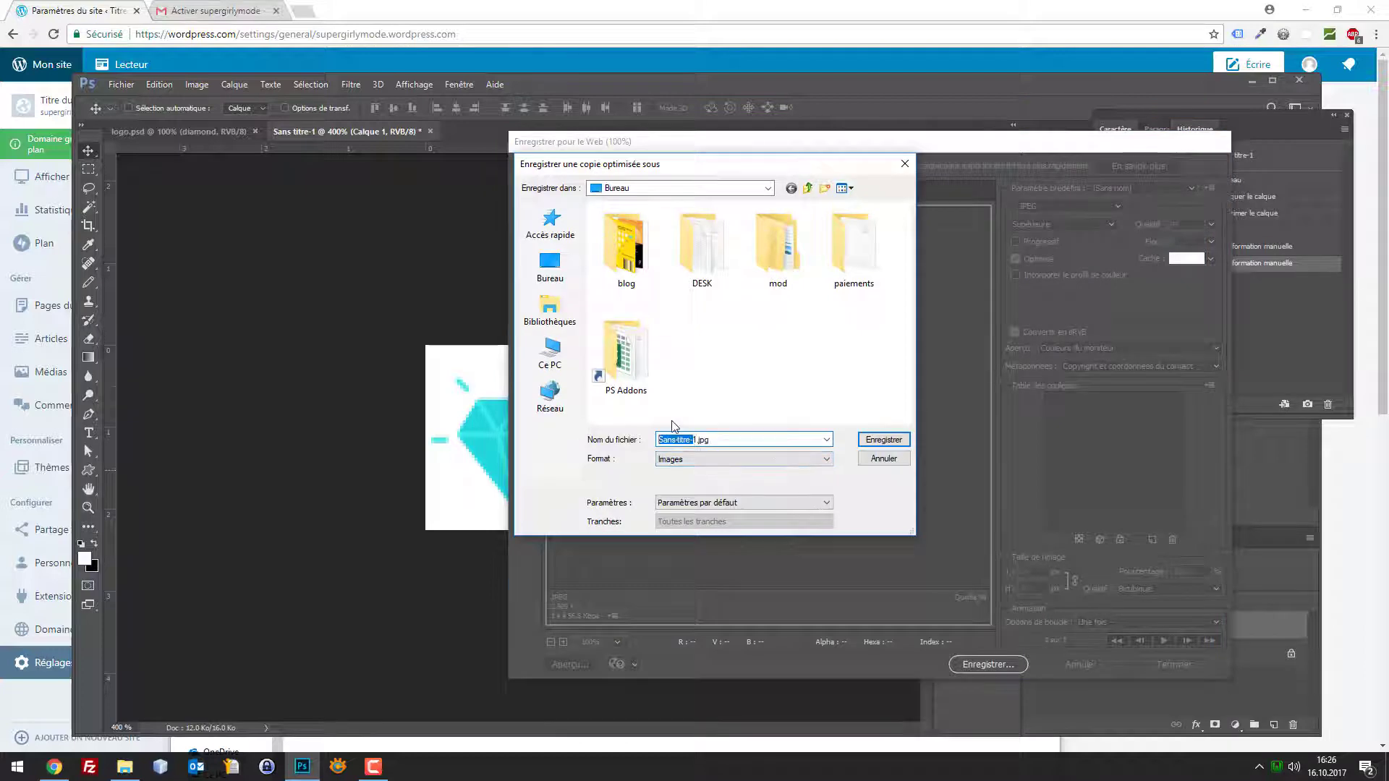
key(BackSpace)
text(loog)
key(Return)
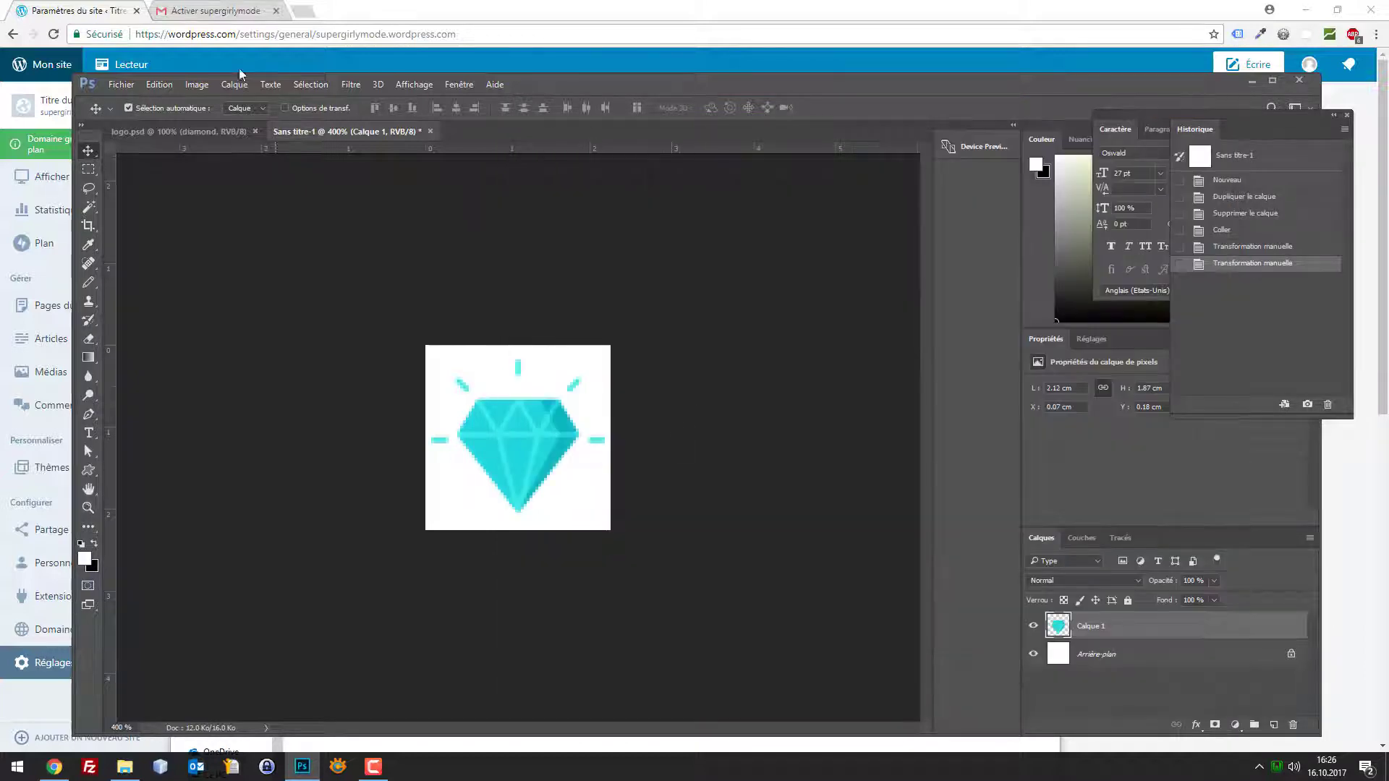
click(54, 5)
Upload the diamond logo file and confirm its crop as the site icon
click(568, 310)
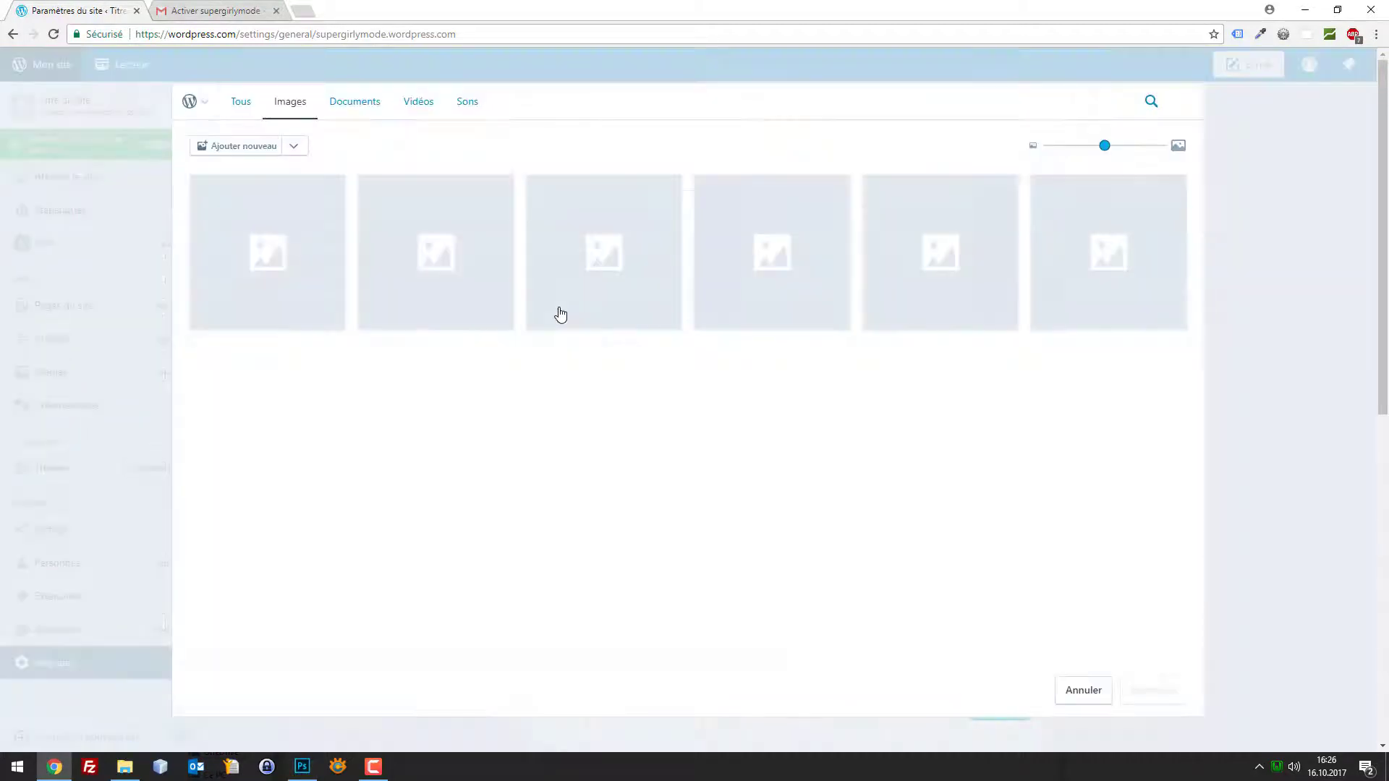
click(255, 152)
double_click(487, 123)
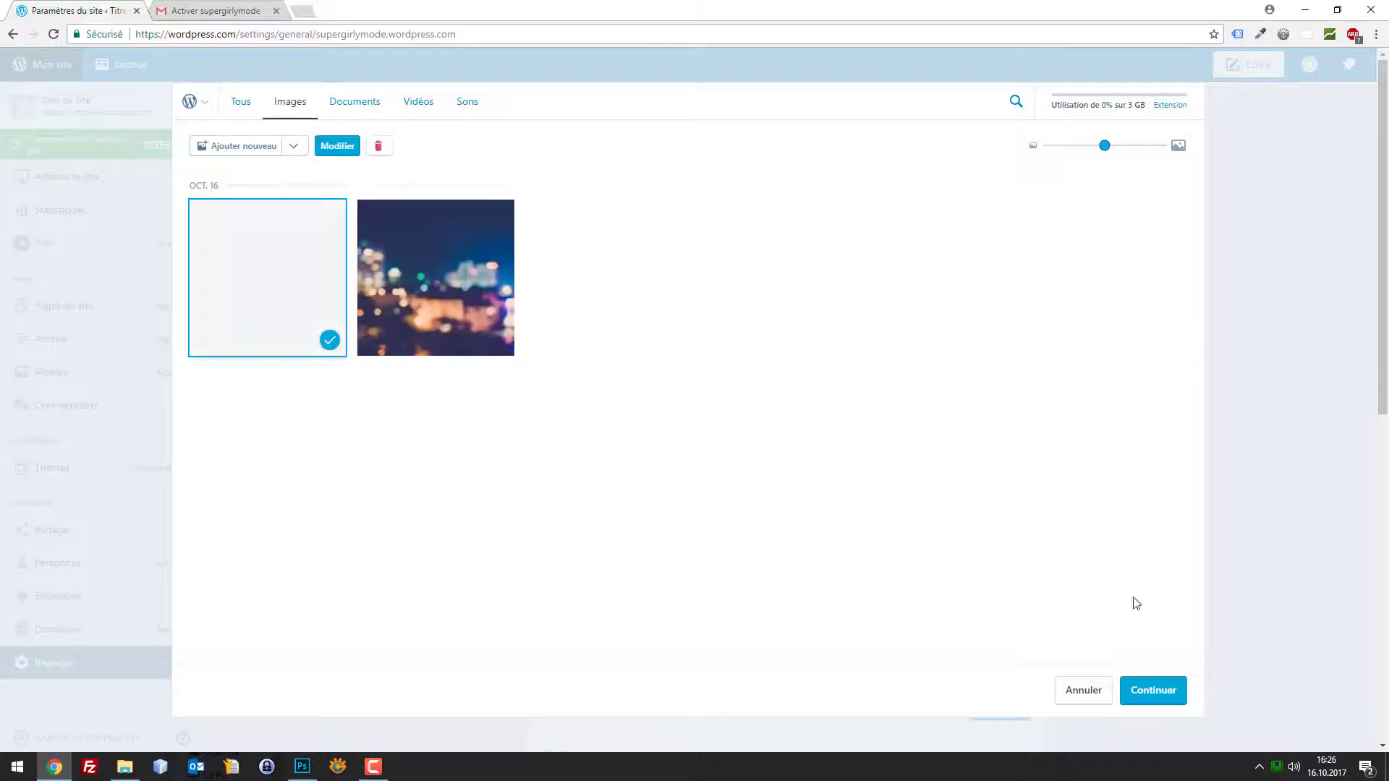
click(1149, 700)
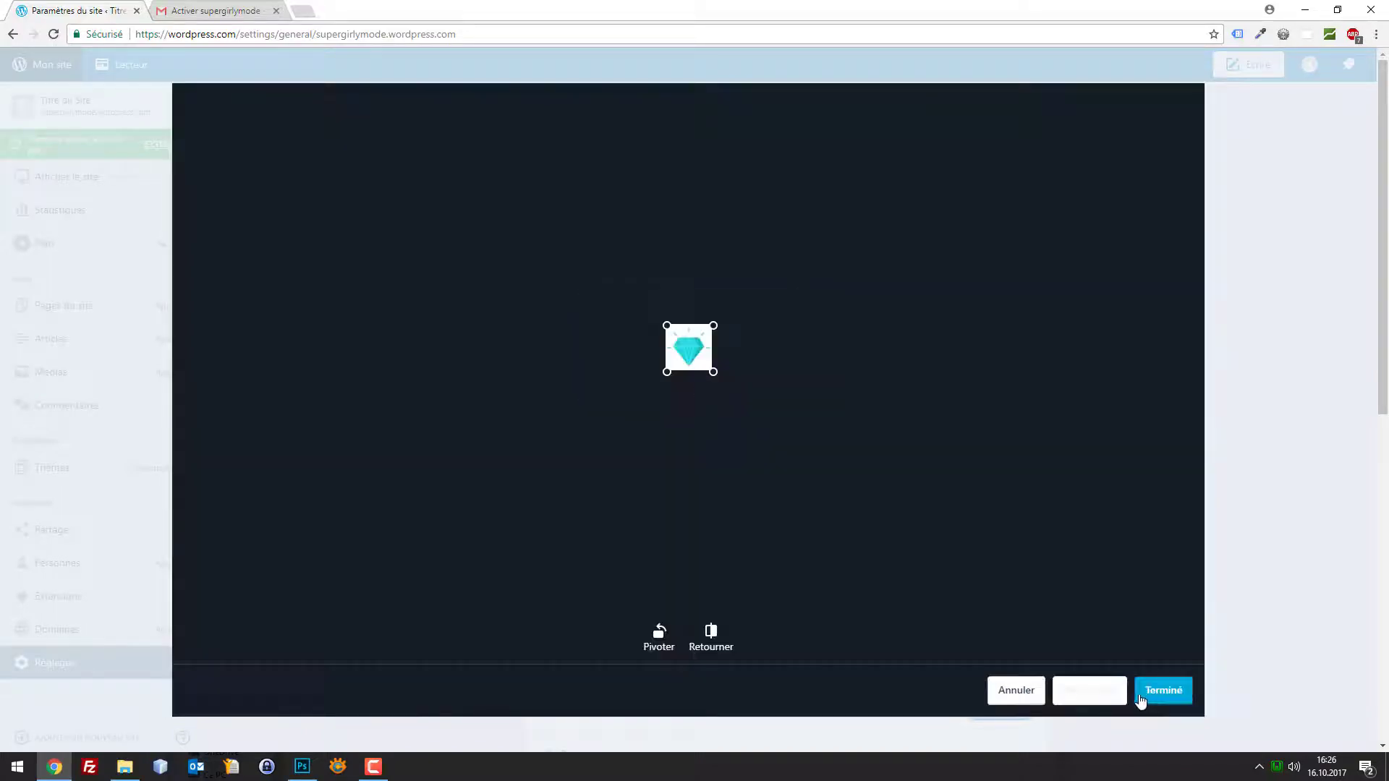
click(1162, 690)
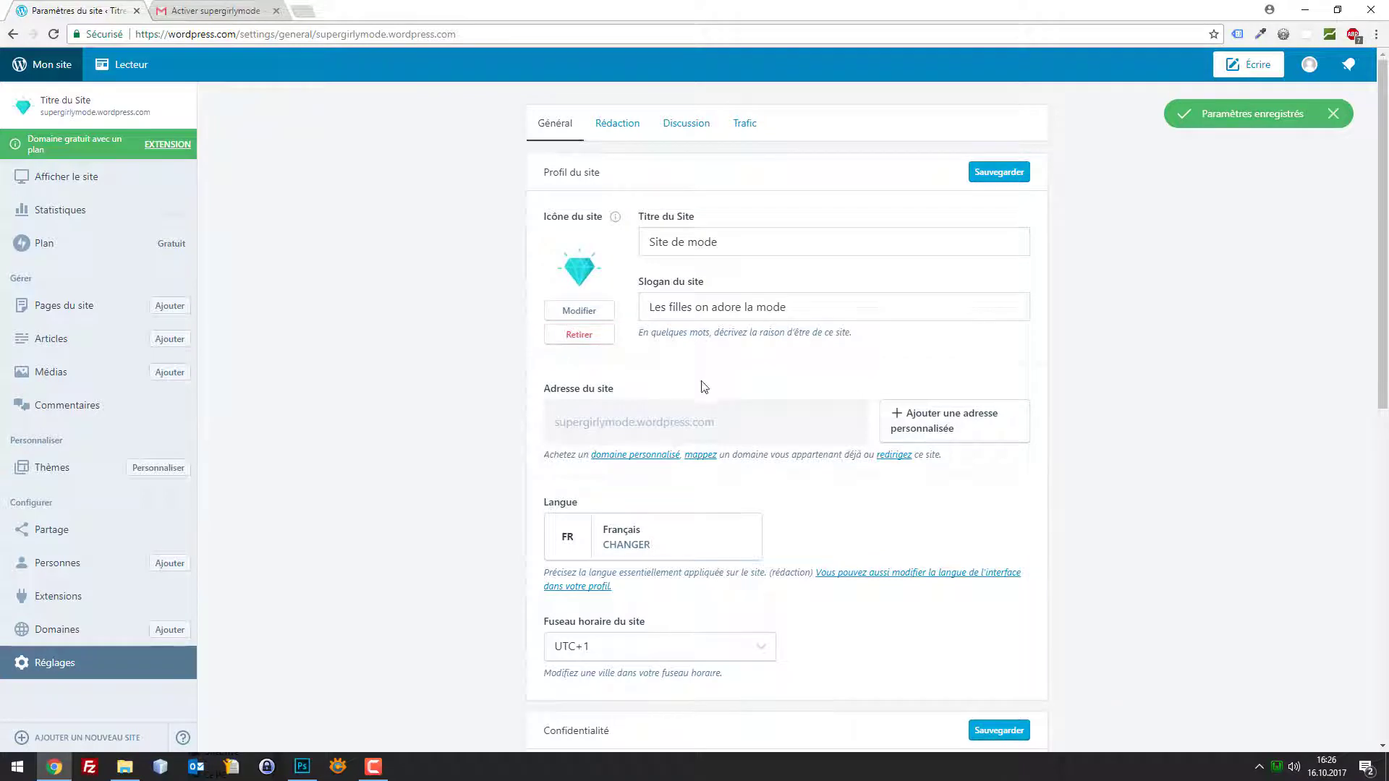
Keep the site Public under Confidentialité and save the general settings
scroll(712, 434, down, 4)
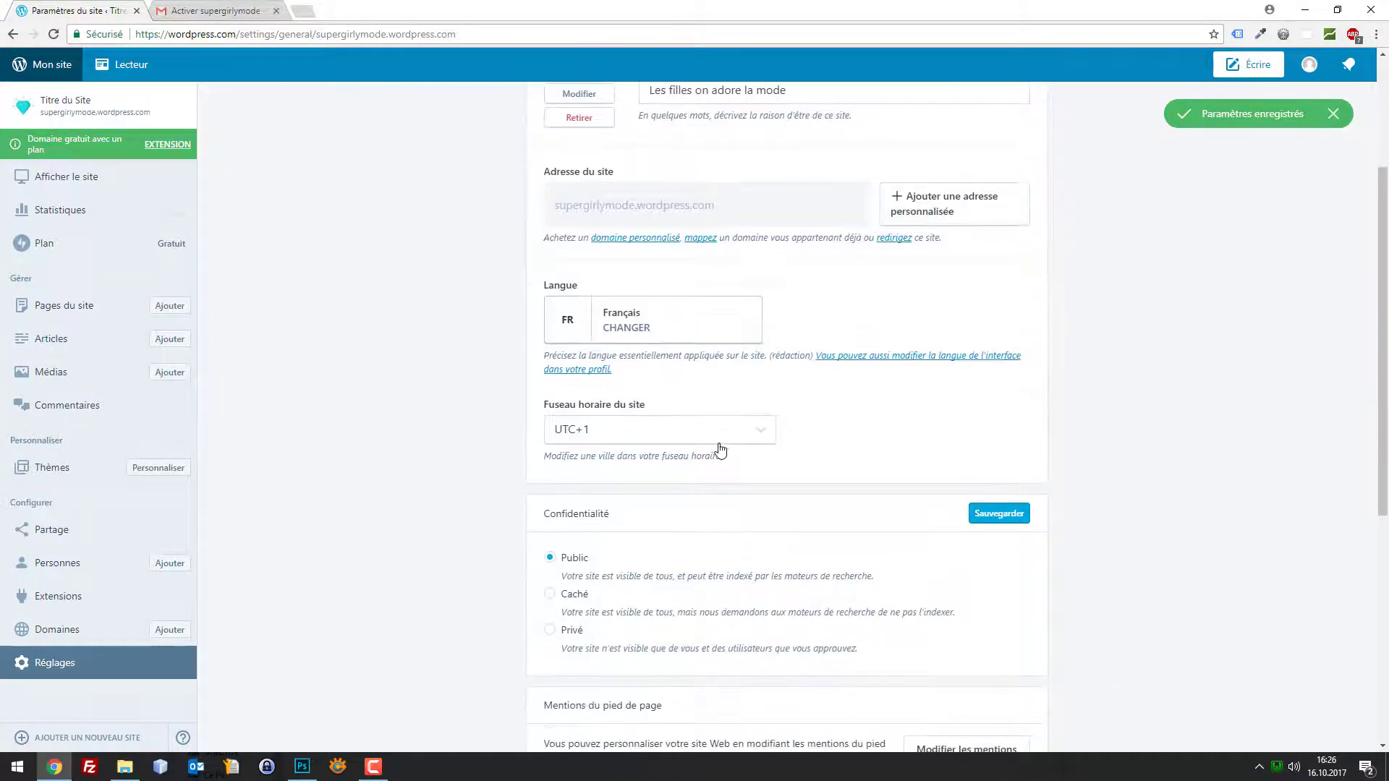
scroll(716, 449, down, 2)
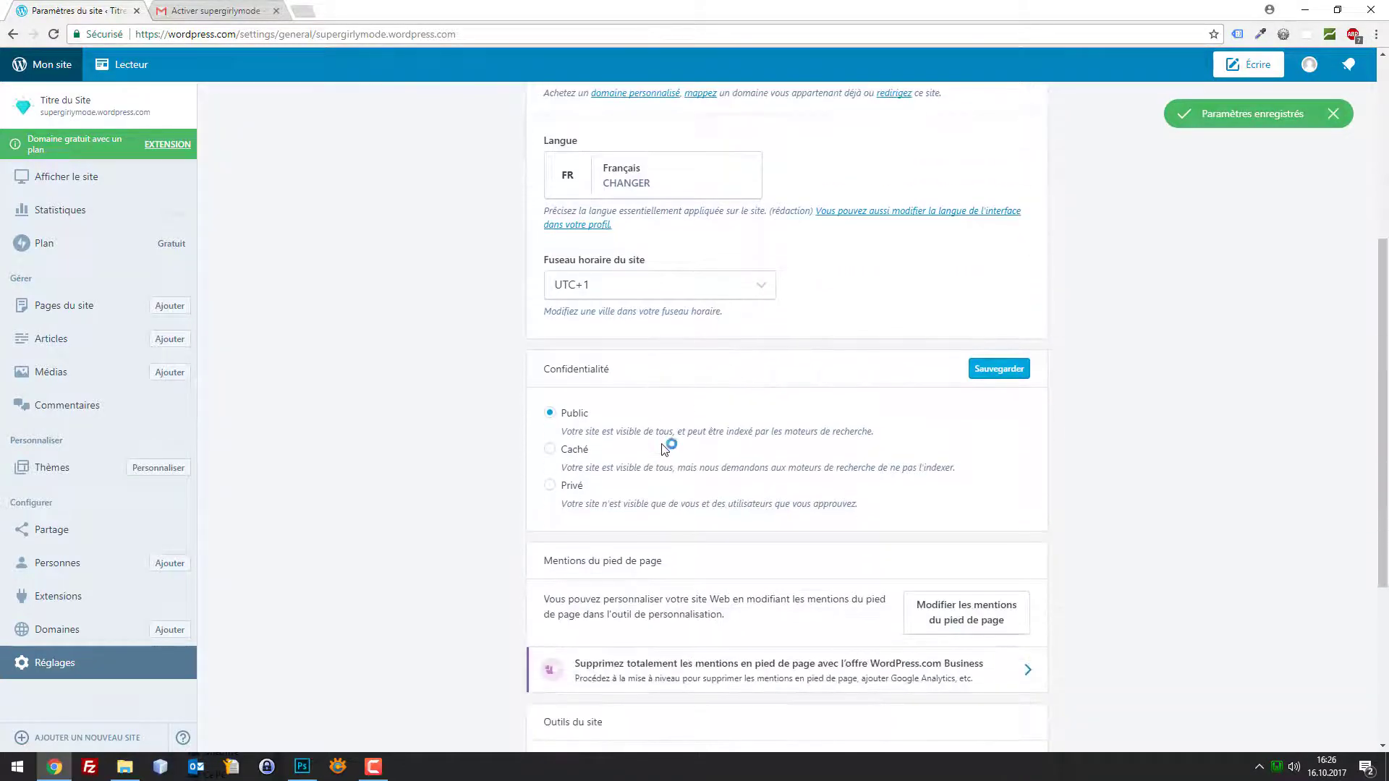
scroll(651, 441, down, 4)
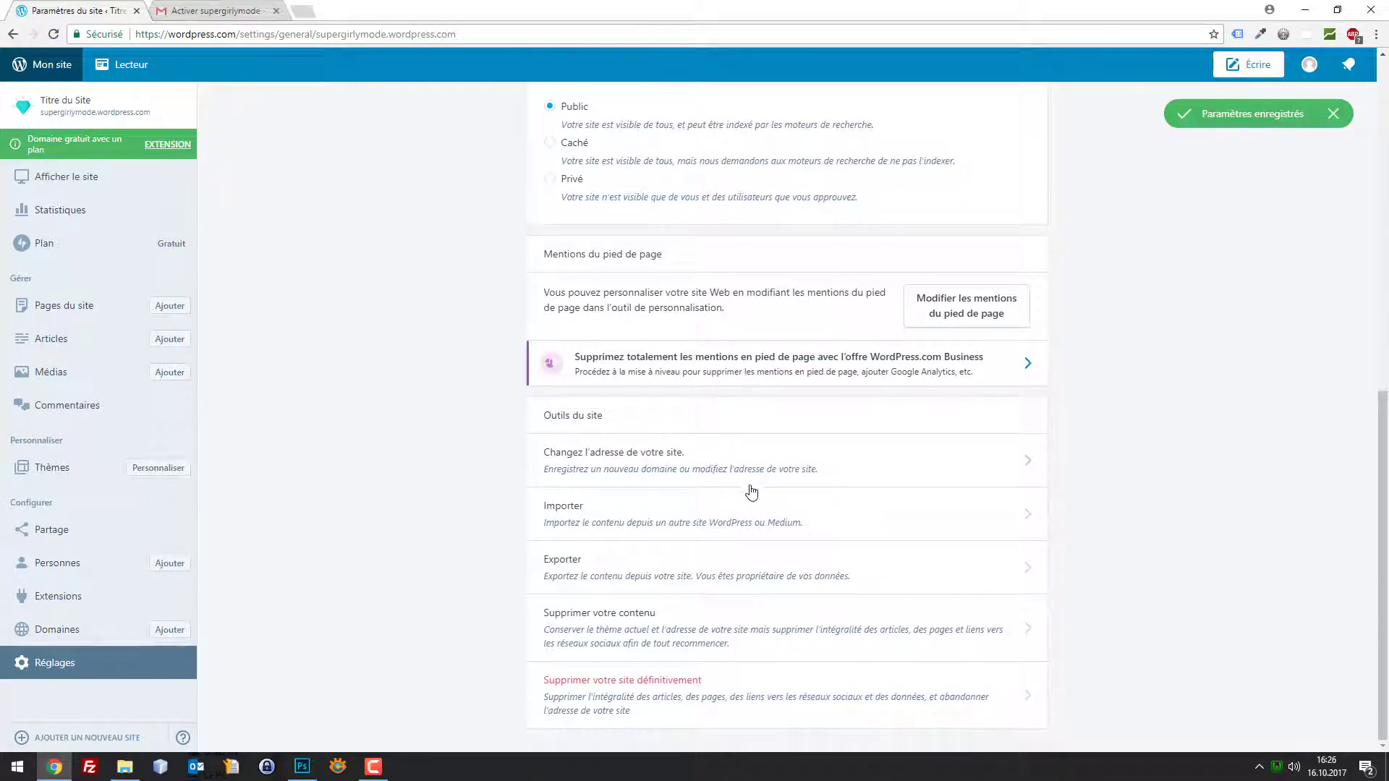
scroll(841, 496, up, 5)
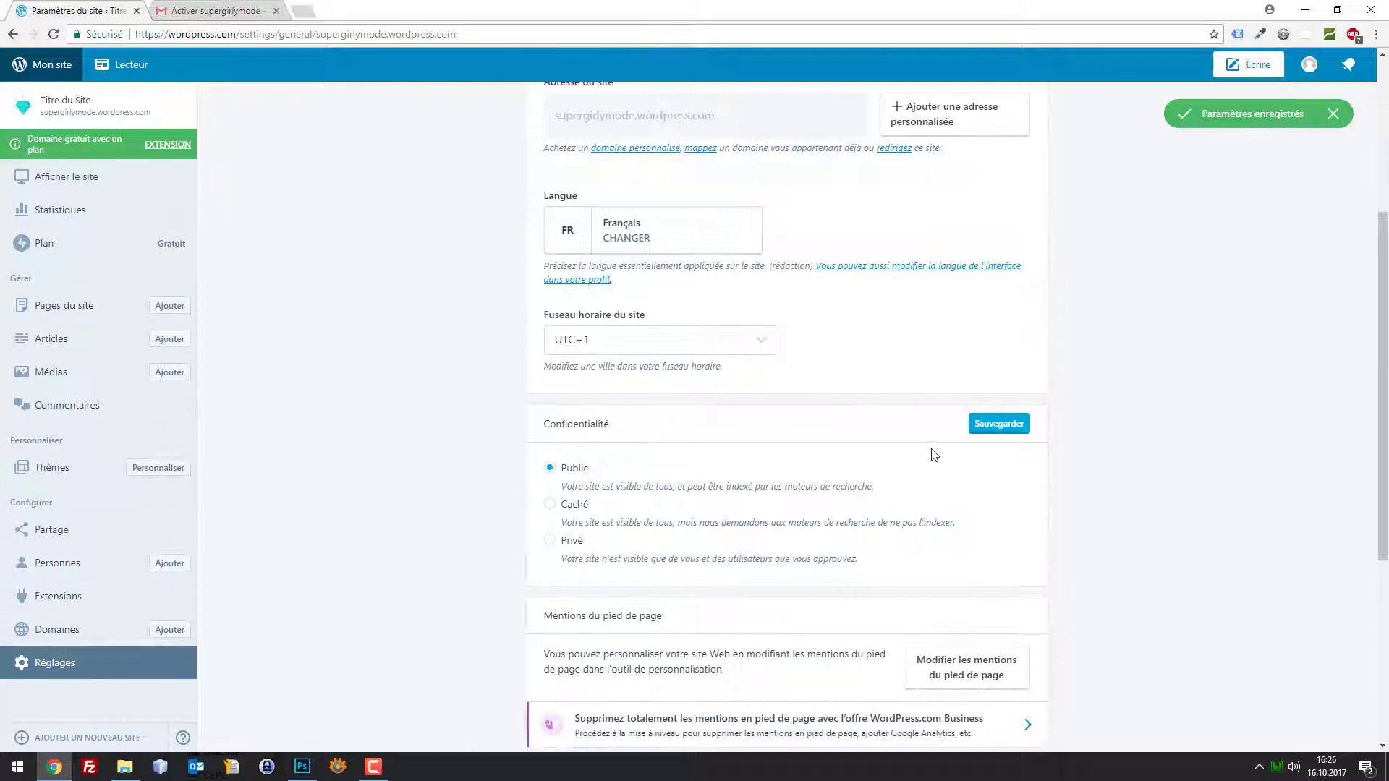
click(994, 426)
scroll(275, 132, up, 3)
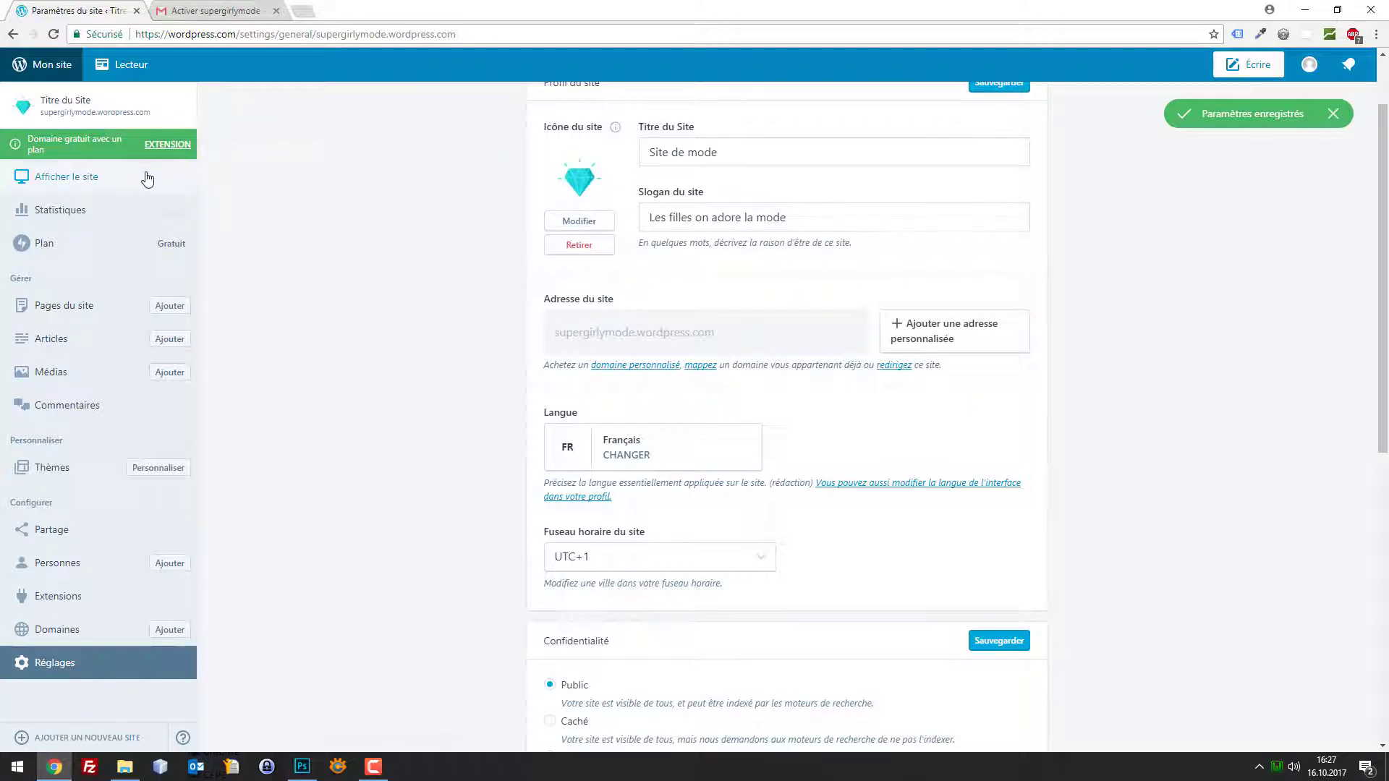
scroll(839, 207, up, 1)
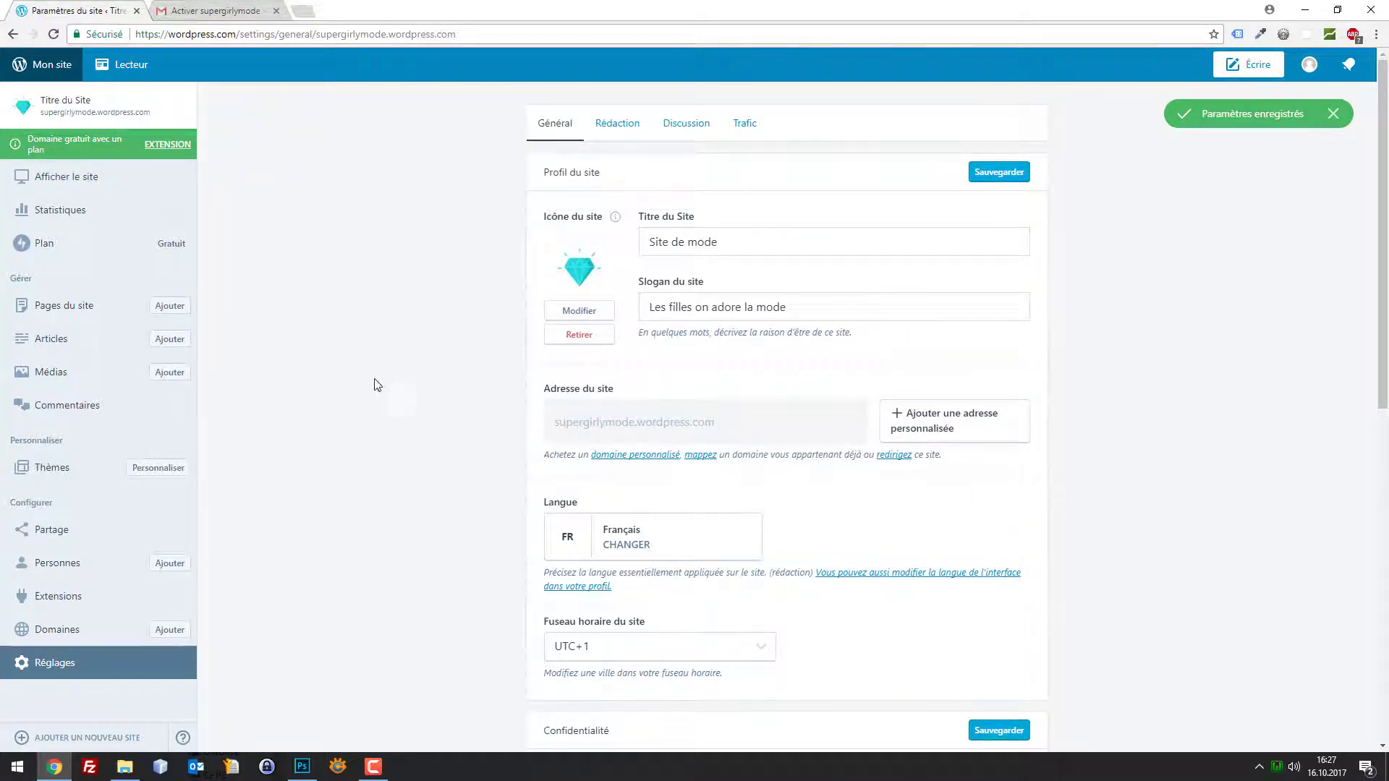
Look through the Rédaction, Discussion and Trafic settings tabs, then go to Thèmes
click(617, 124)
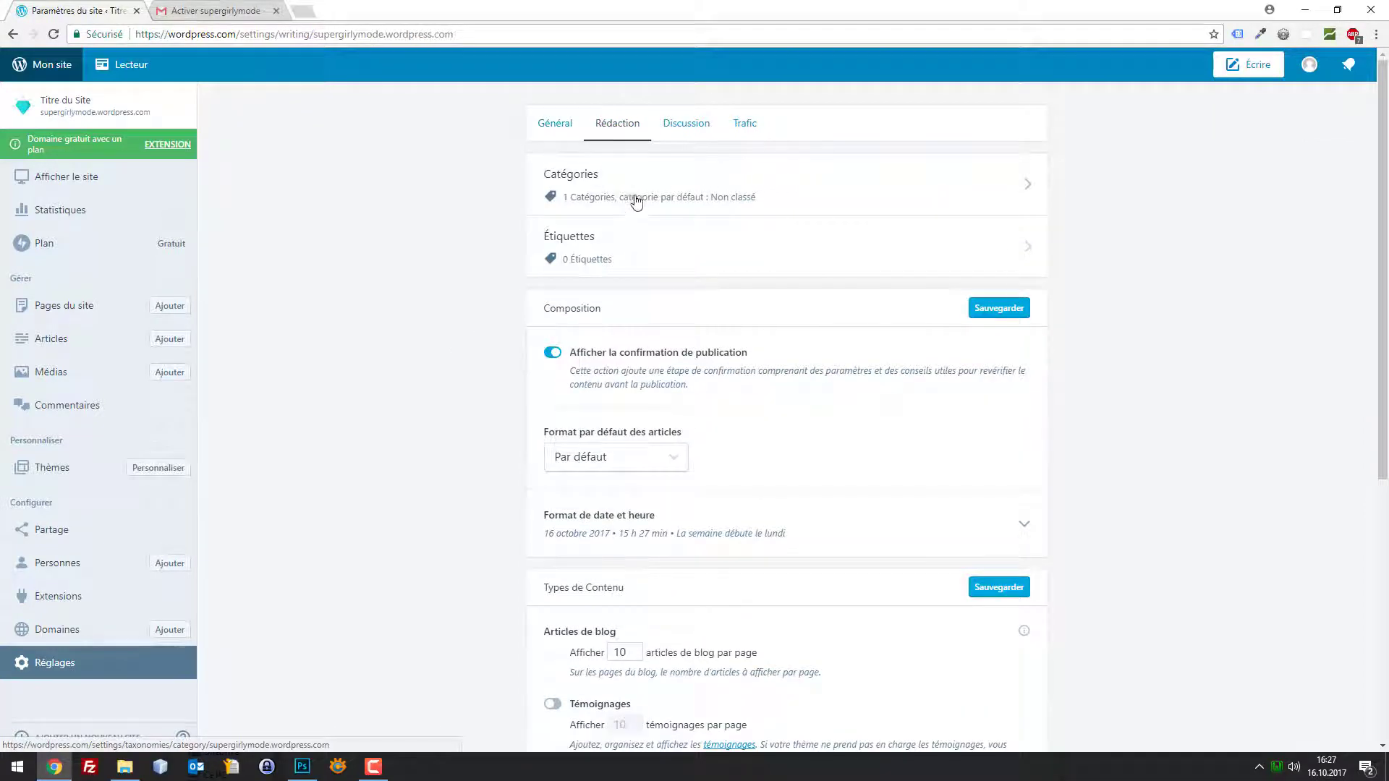
scroll(636, 201, down, 5)
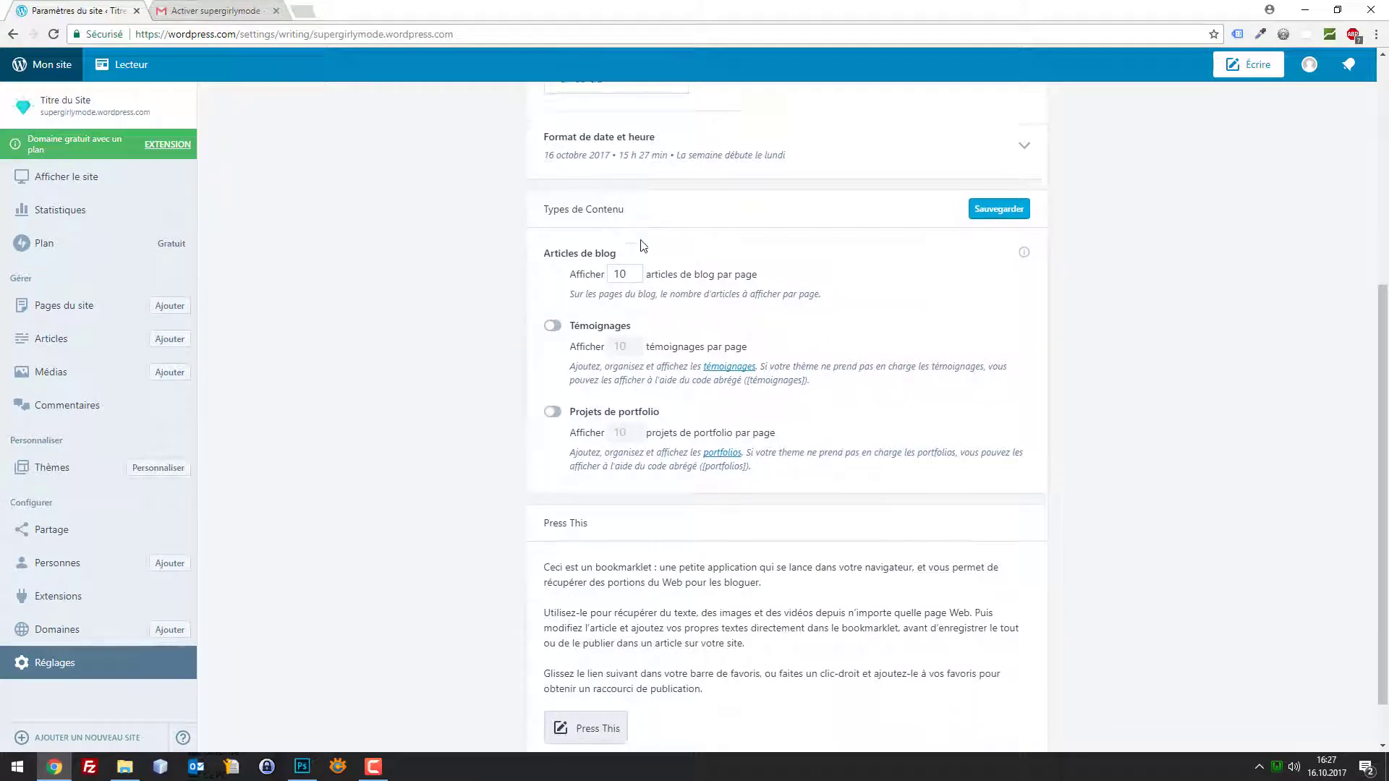
scroll(642, 246, down, 1)
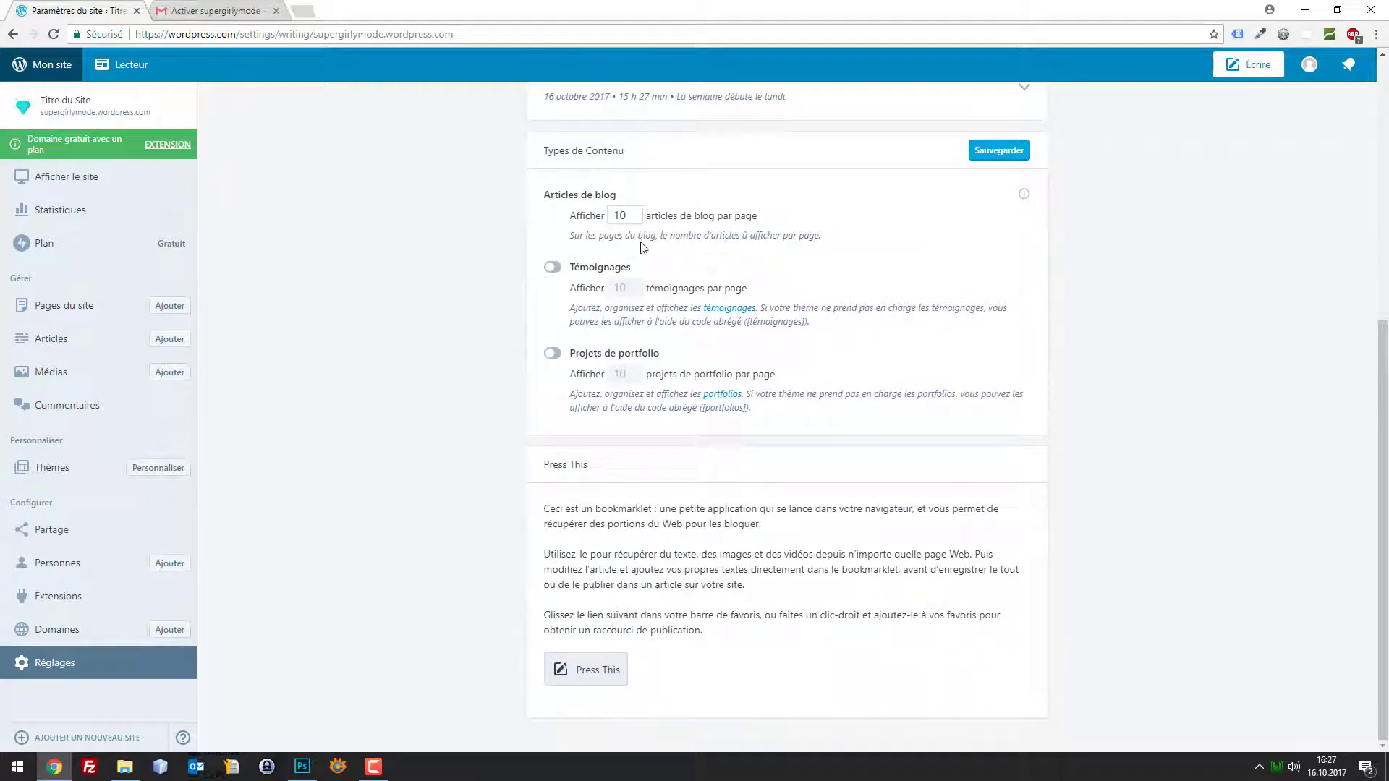
scroll(643, 247, up, 6)
click(673, 124)
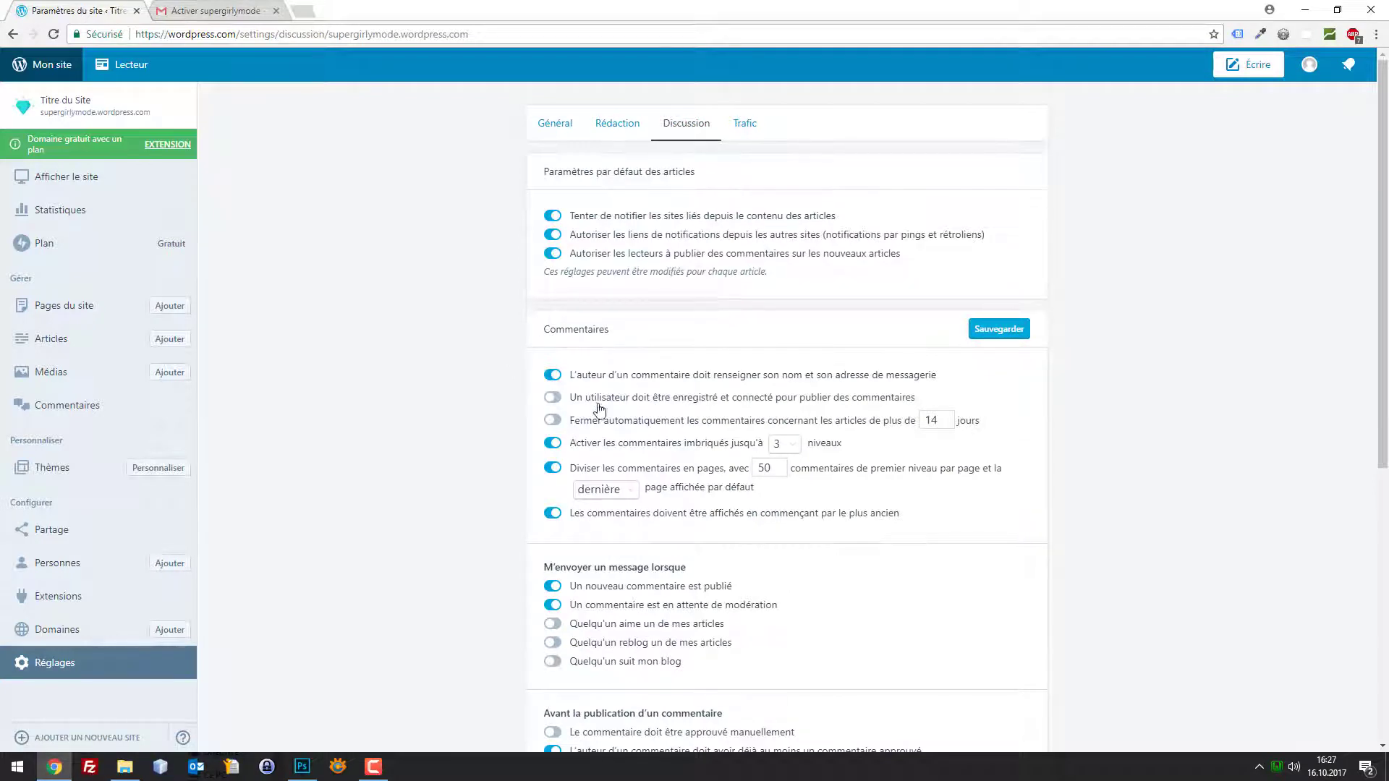
scroll(796, 400, down, 6)
scroll(797, 374, up, 8)
click(748, 124)
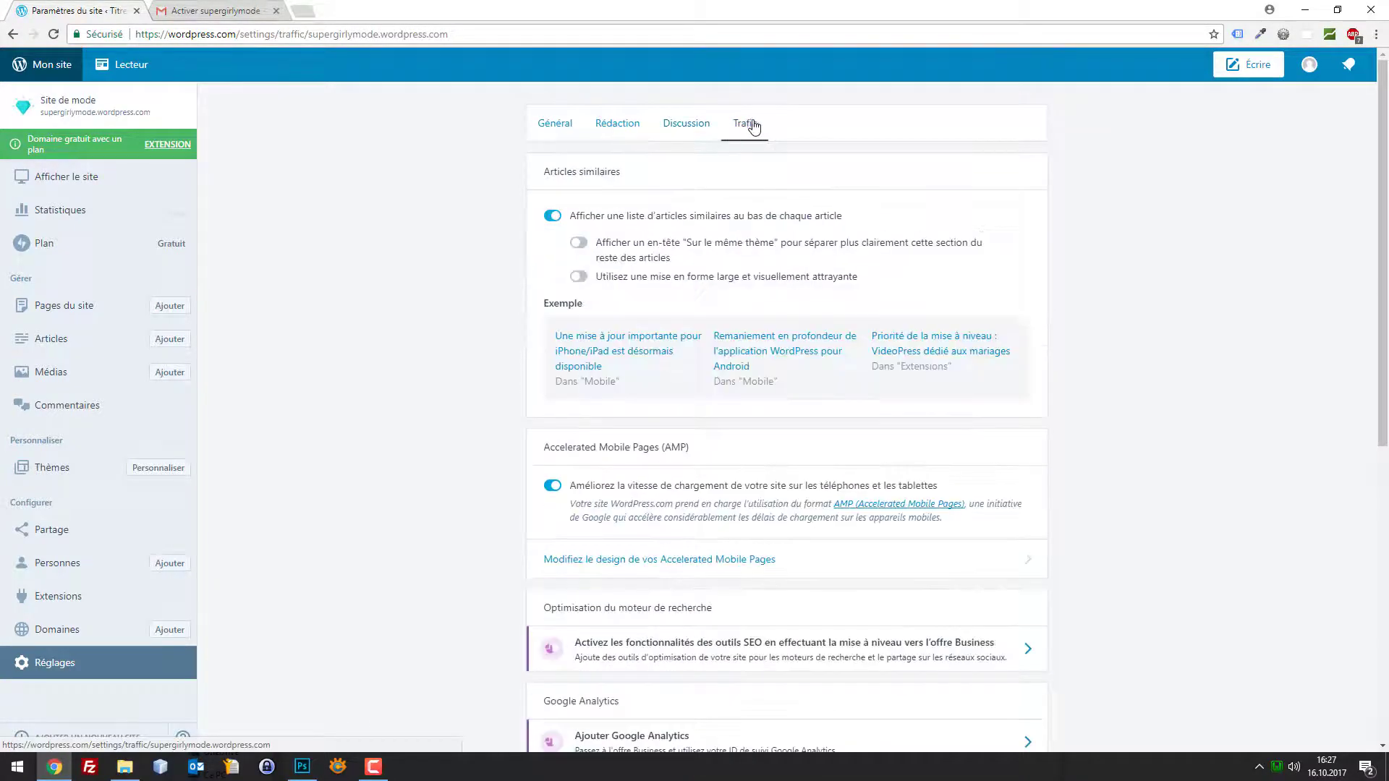
scroll(789, 221, down, 8)
scroll(790, 221, up, 8)
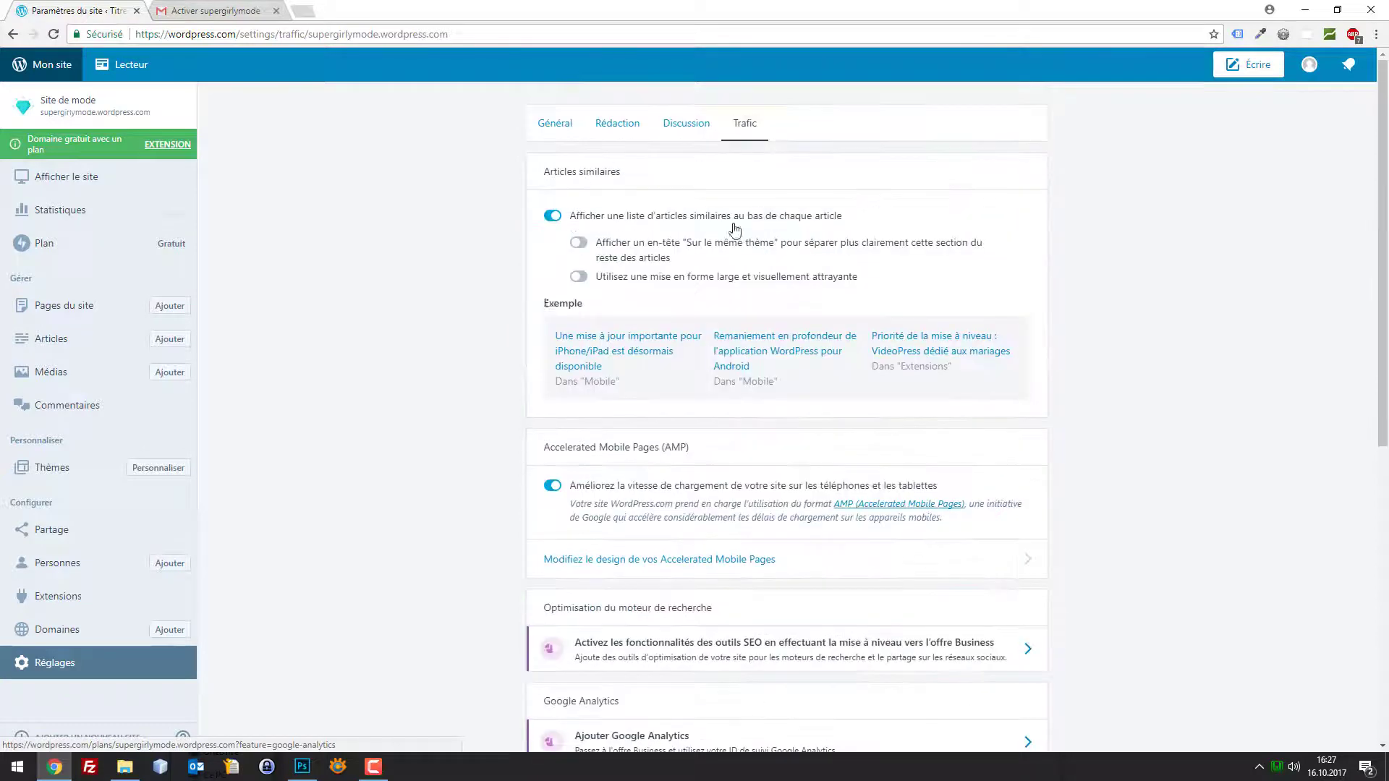
click(55, 475)
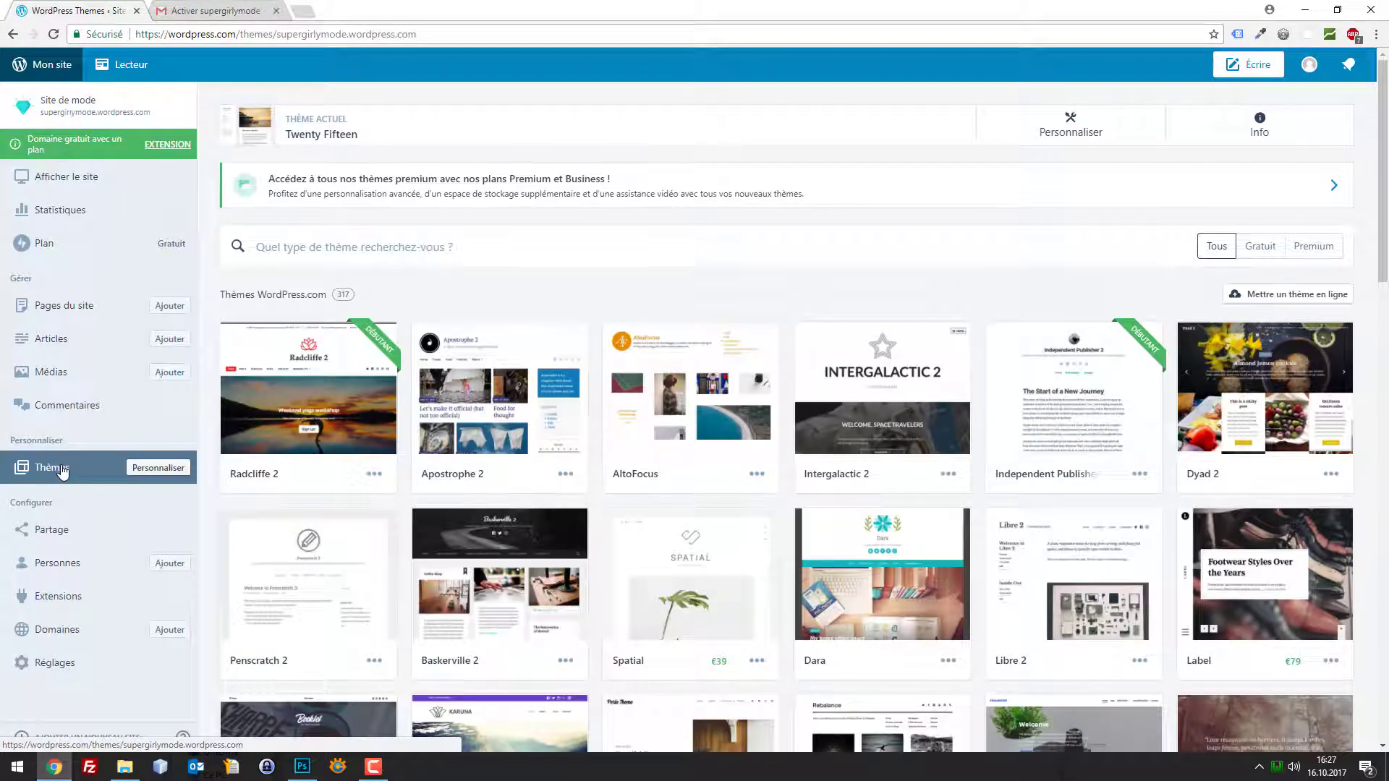
Open the Twenty Fifteen customizer, dismiss the intro tour, and view Identité du site
click(159, 469)
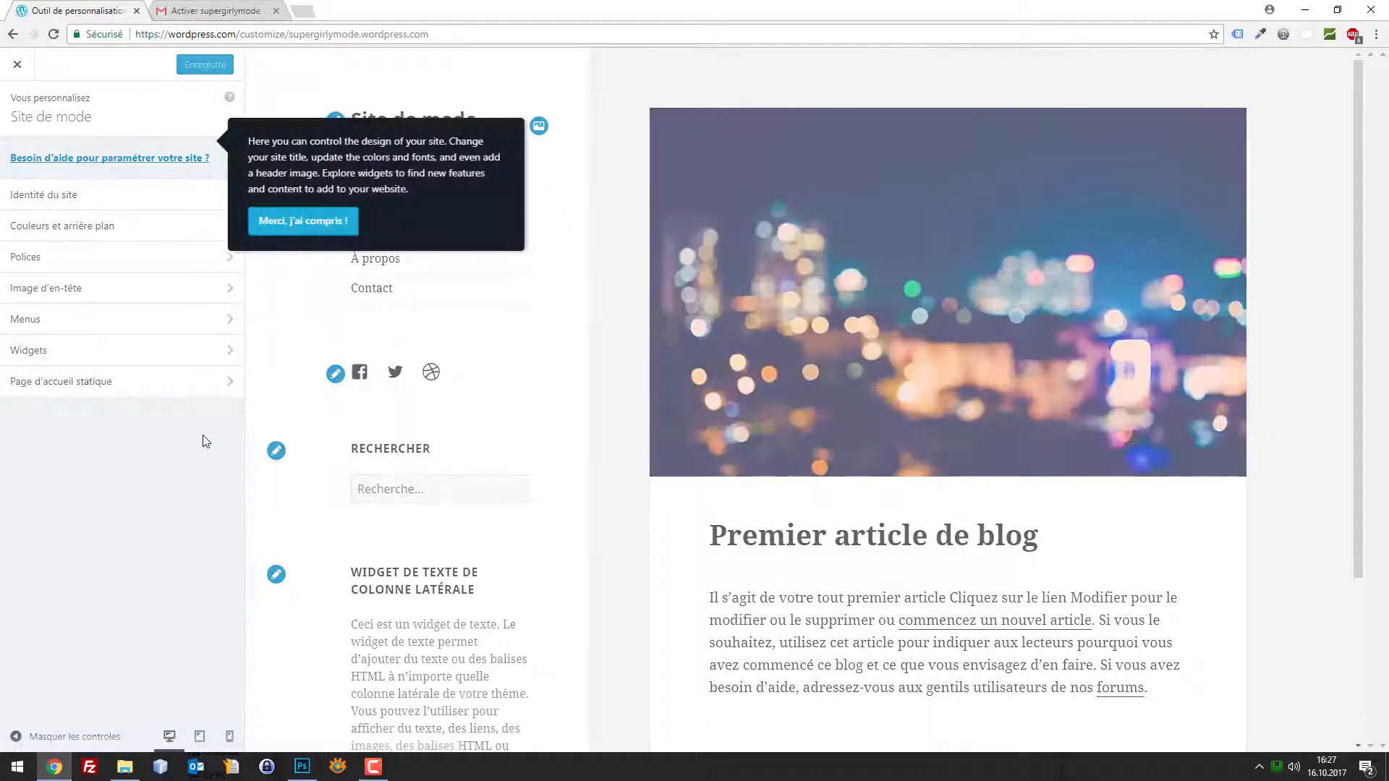
click(292, 219)
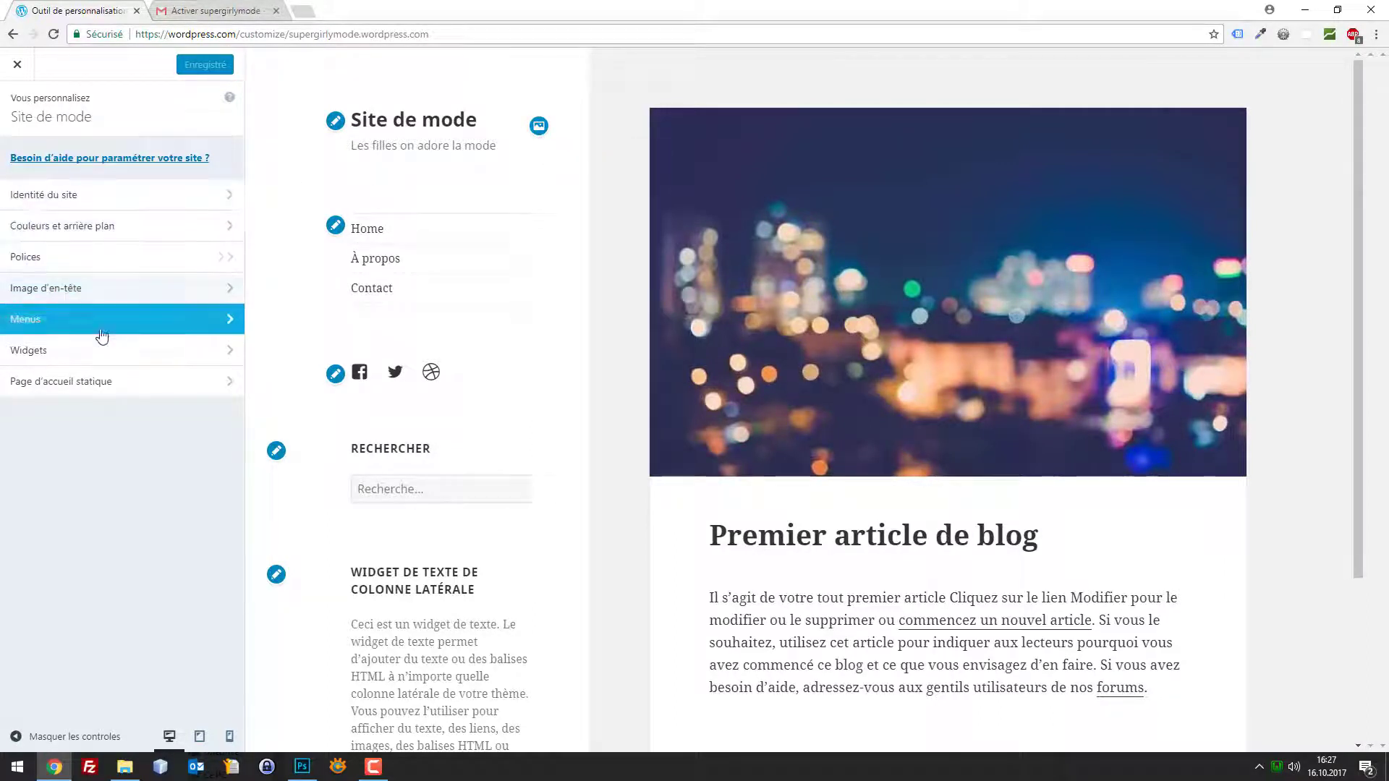
click(146, 205)
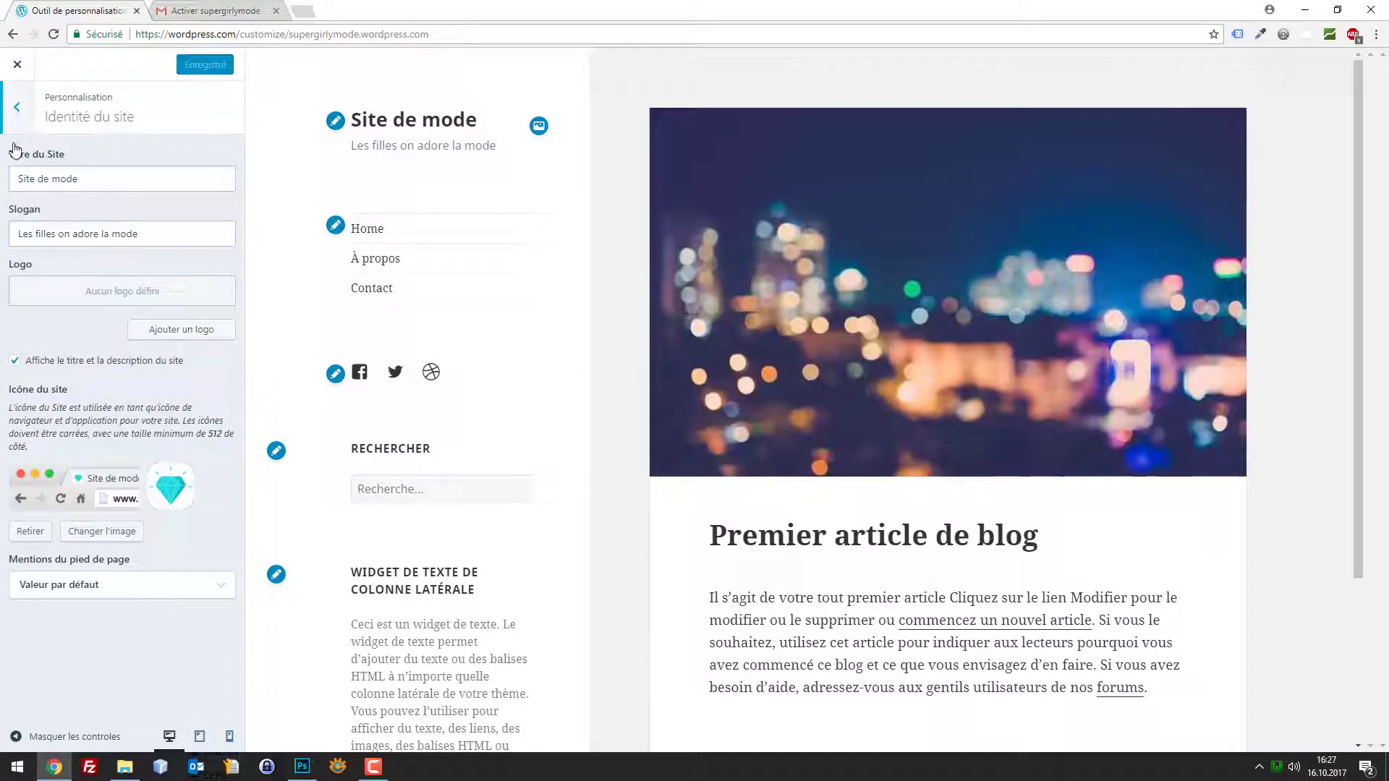
click(16, 107)
click(302, 766)
Save logo.psd for the web as a 250×130 JPEG on the desktop
click(168, 132)
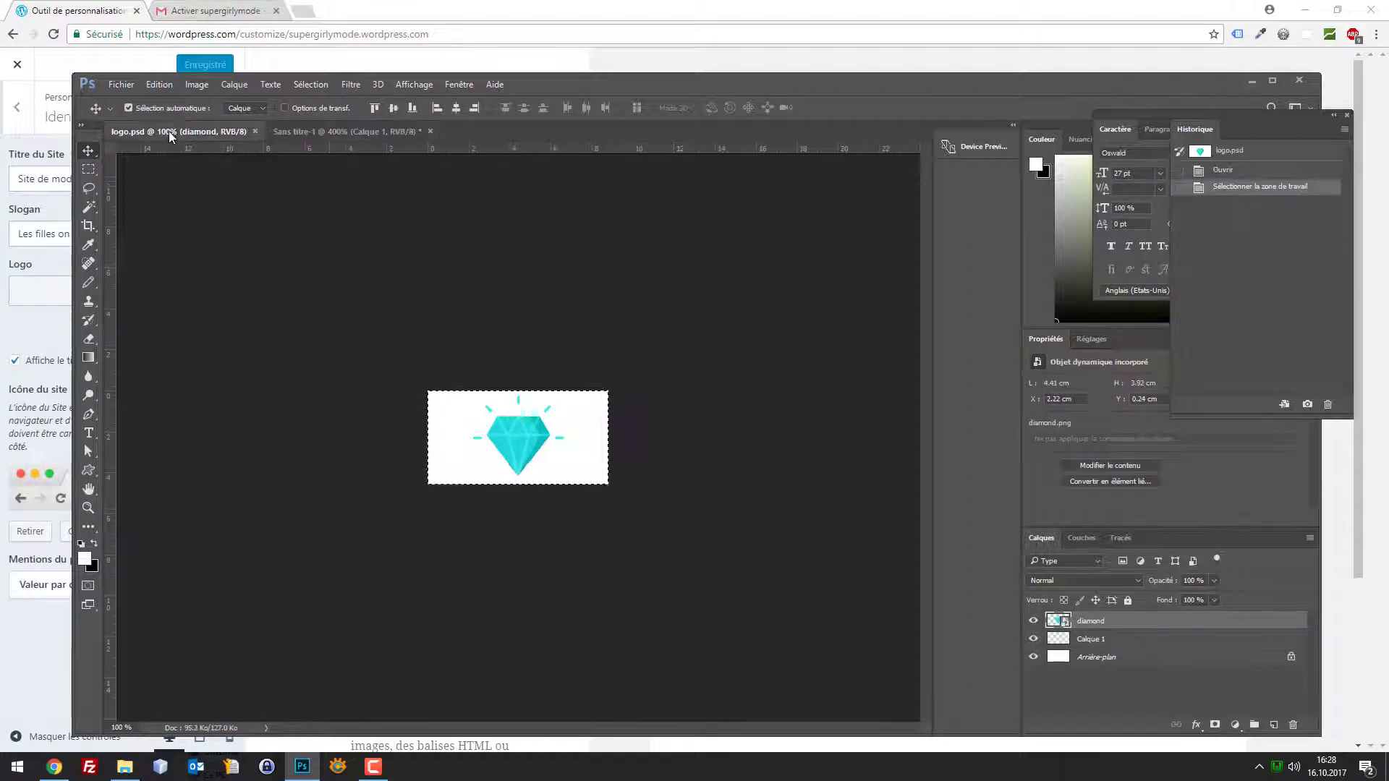
key(ctrl+alt+shift+s)
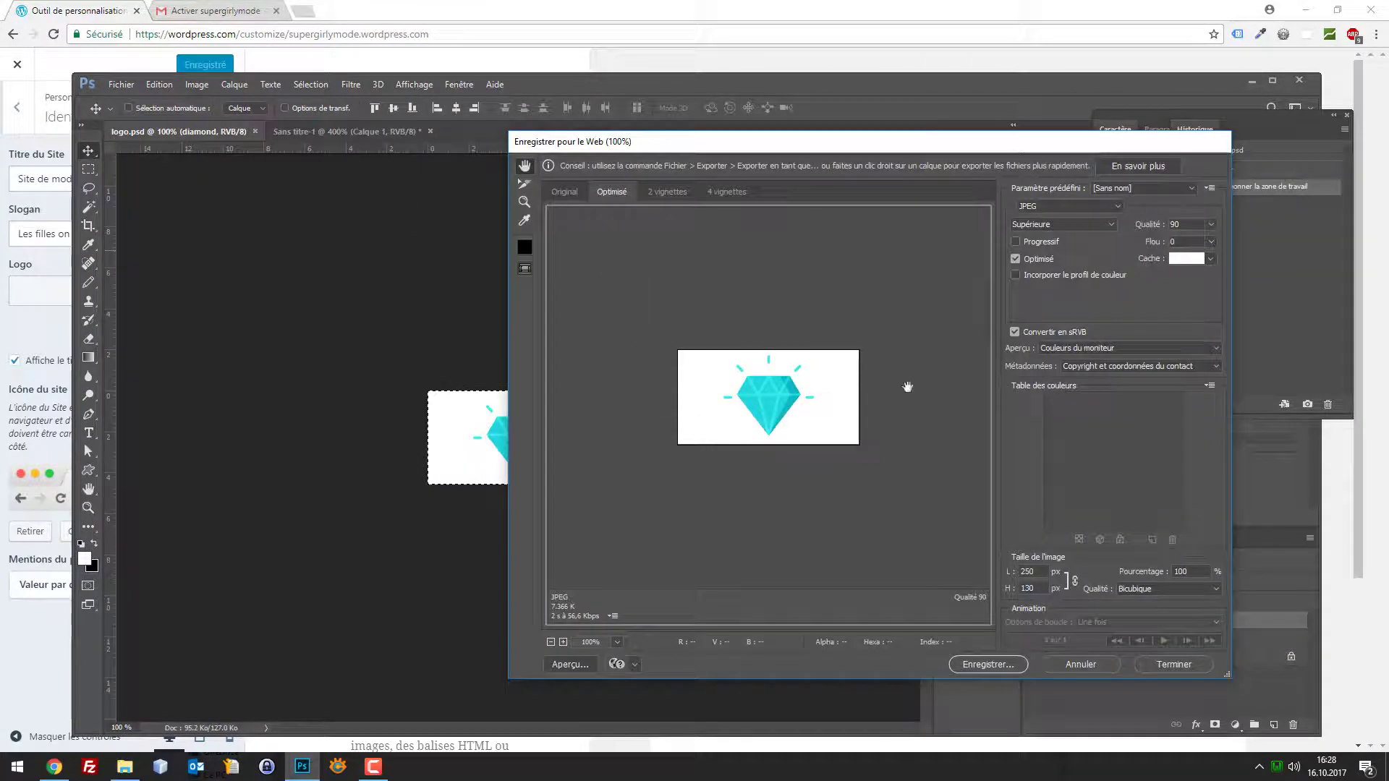
click(989, 665)
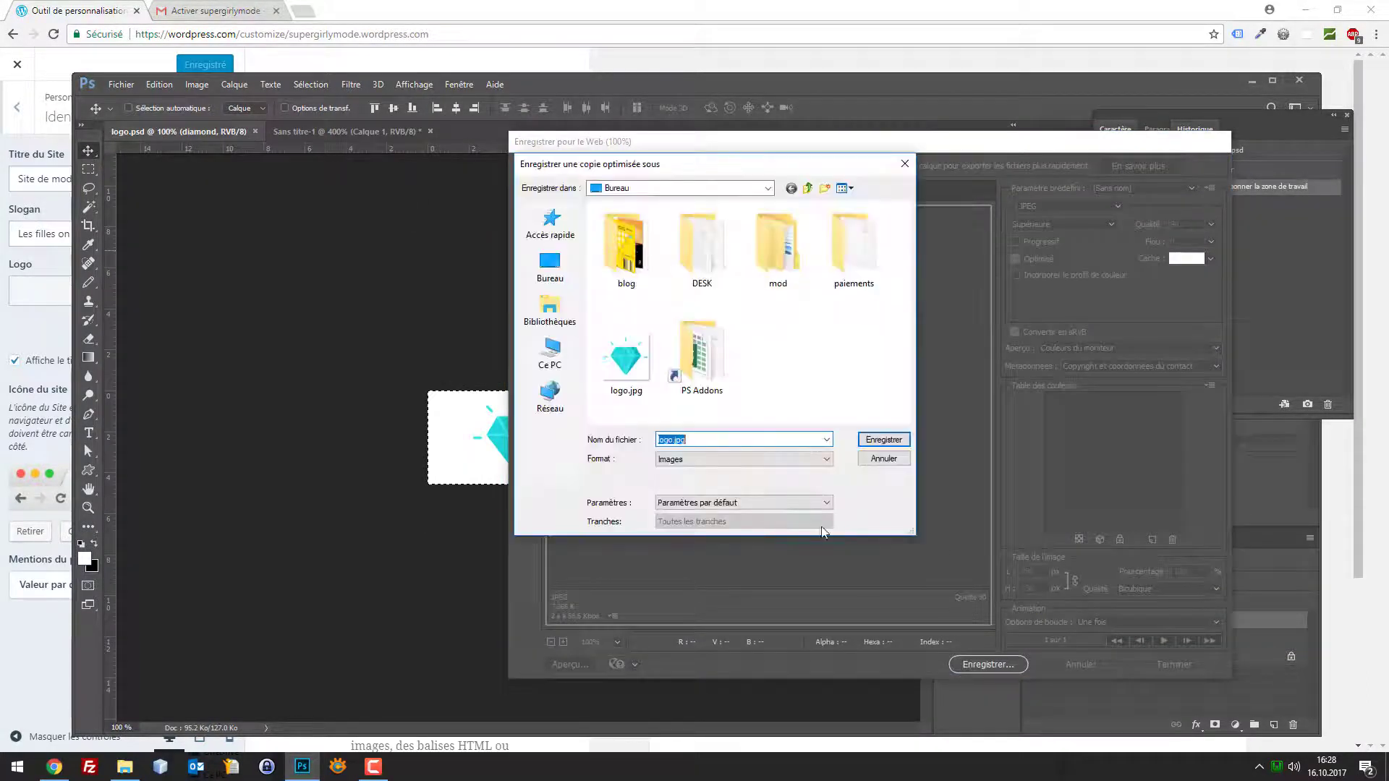
click(680, 441)
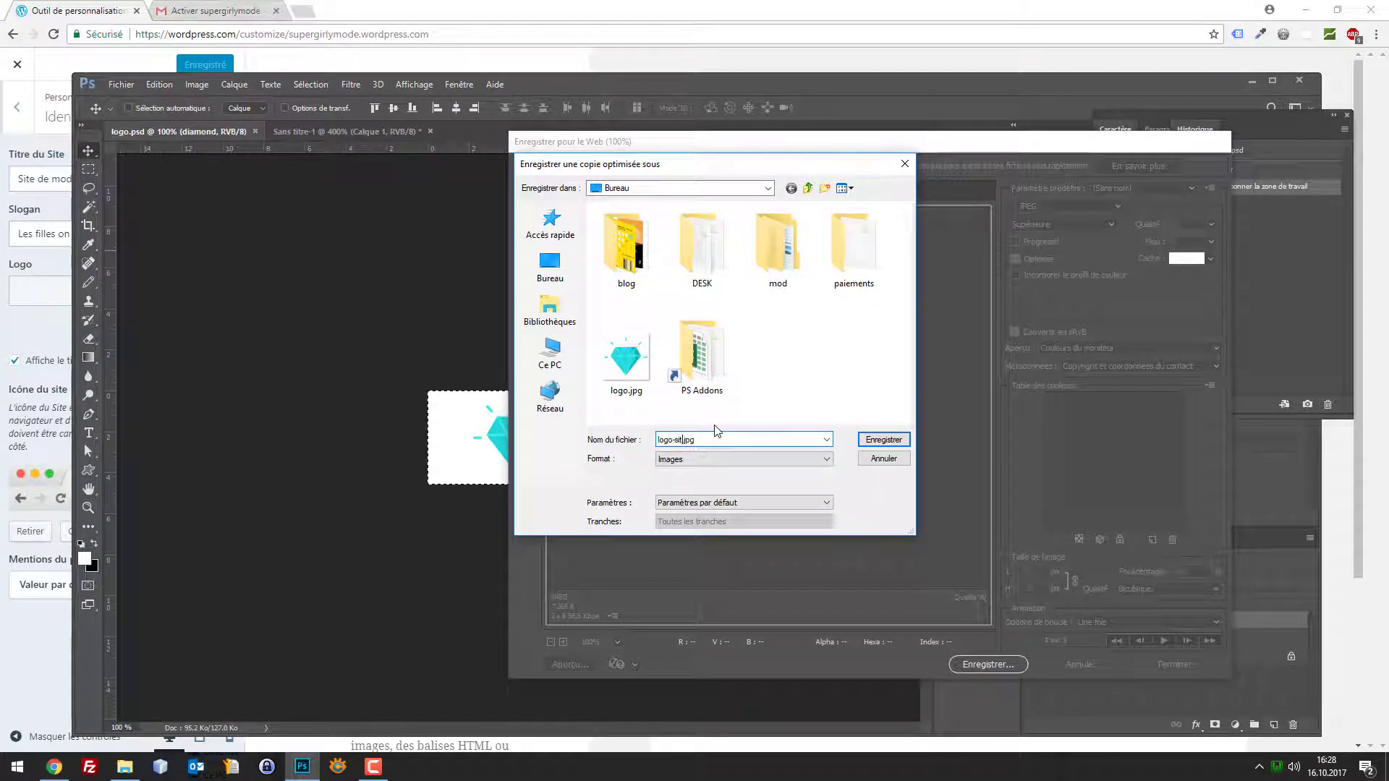
key(Return)
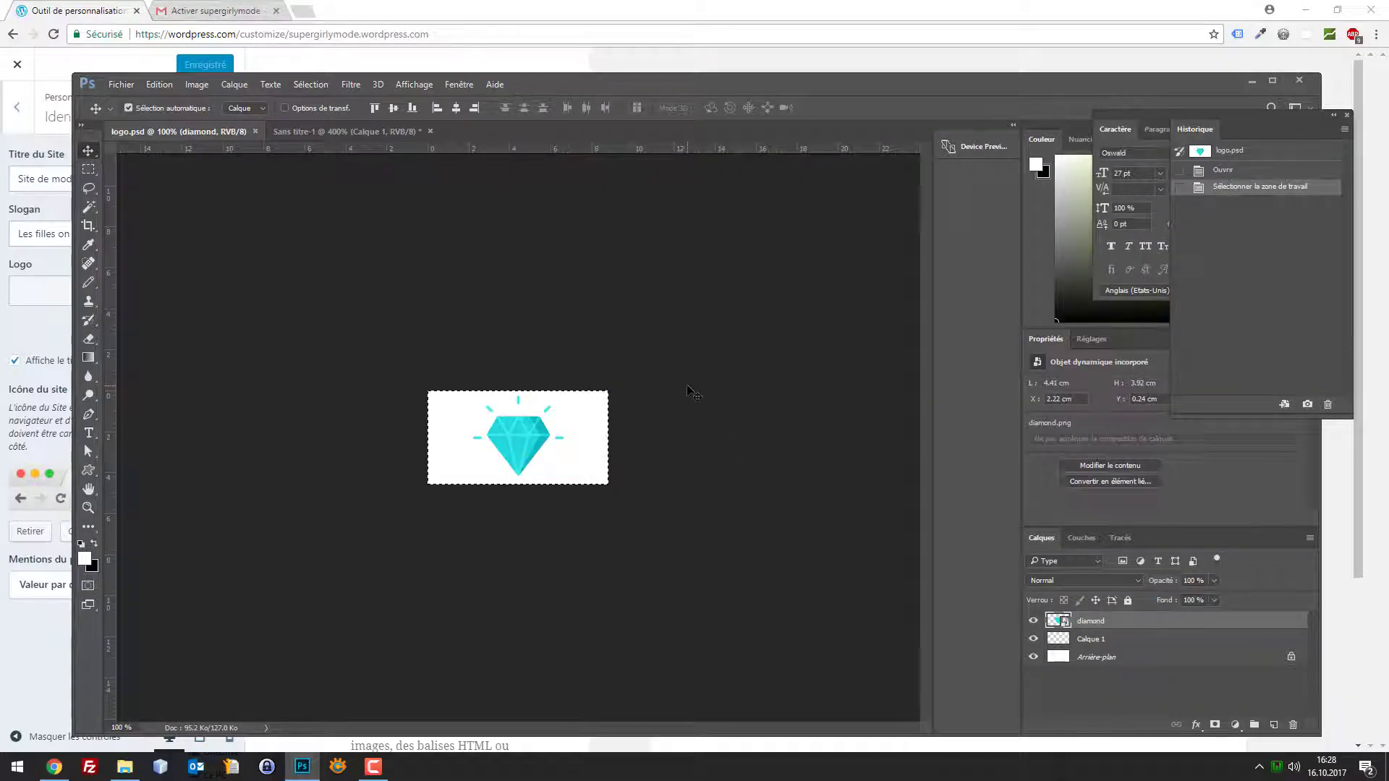
click(94, 13)
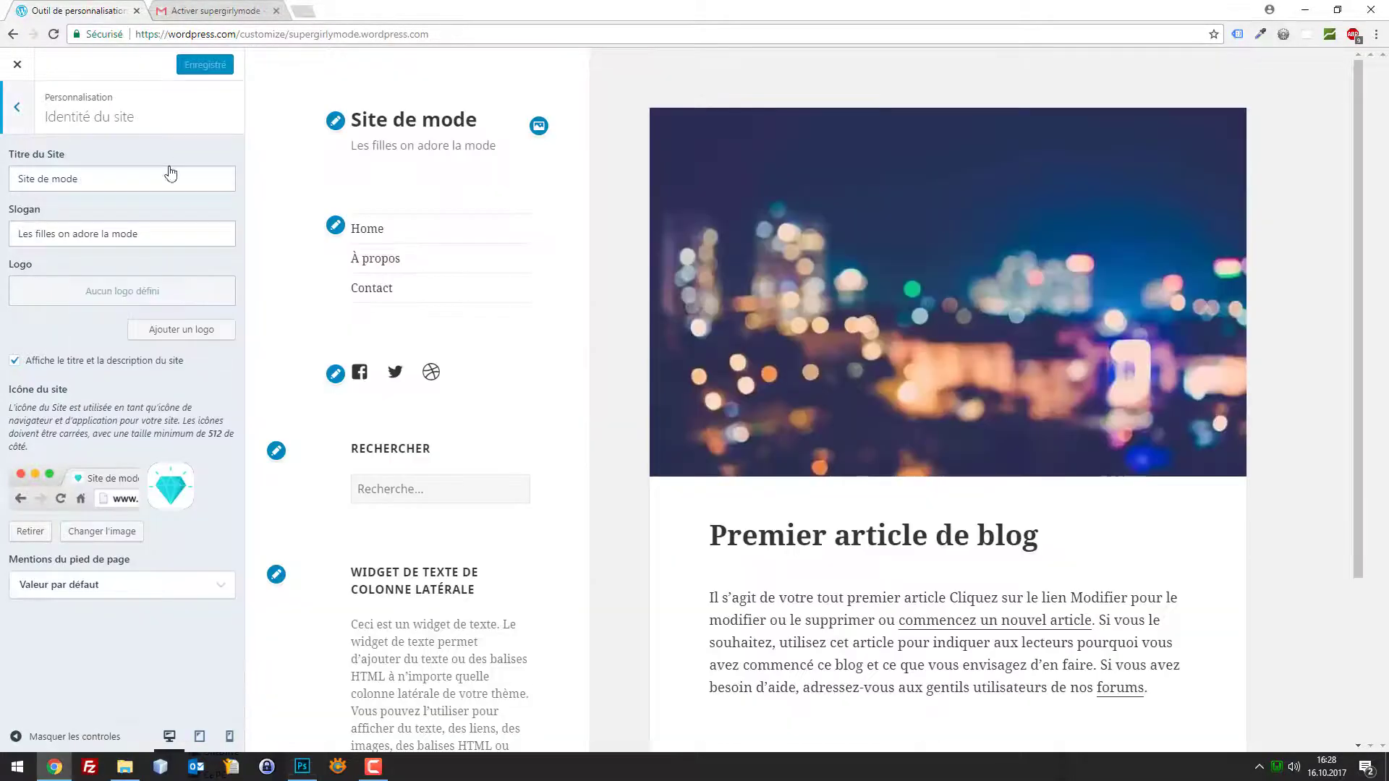
Upload logo-site.jpg from the desktop as a new site logo
click(184, 334)
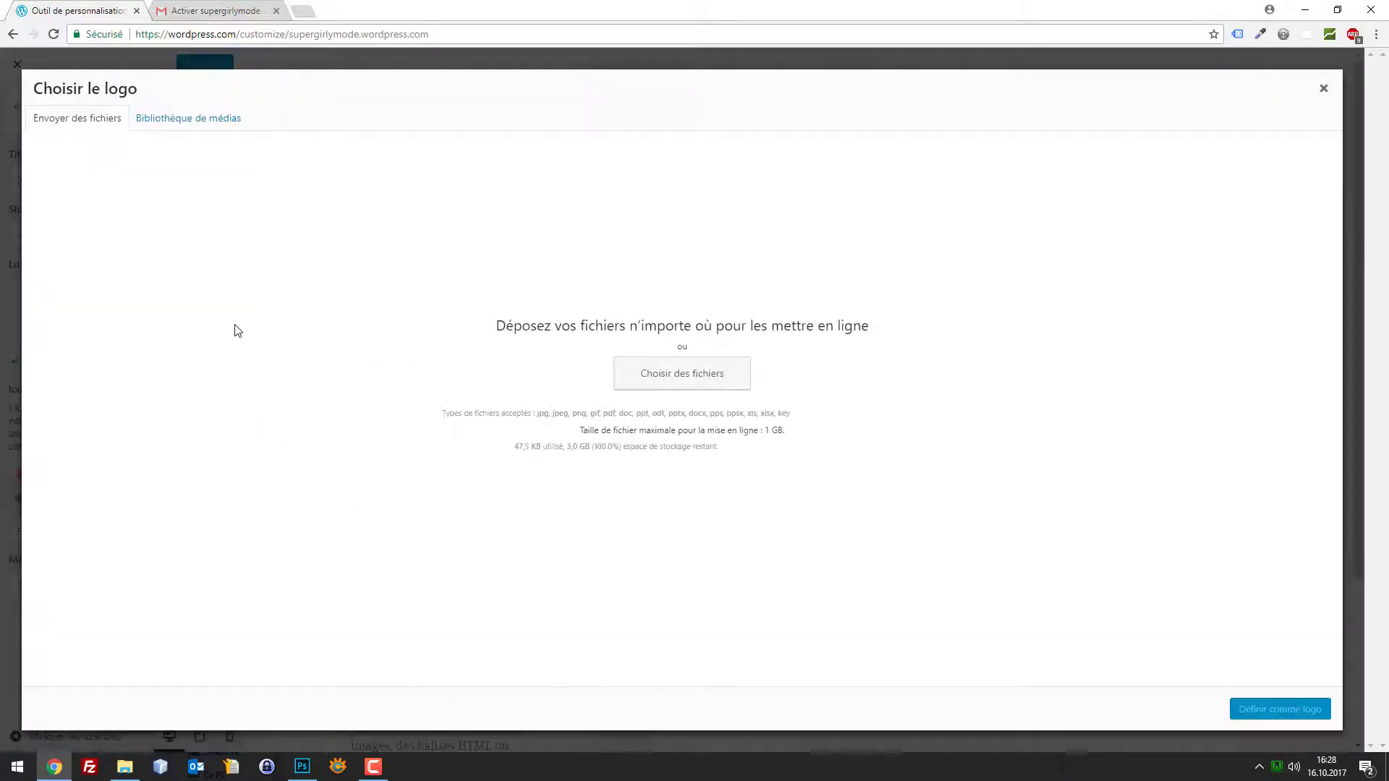
click(641, 375)
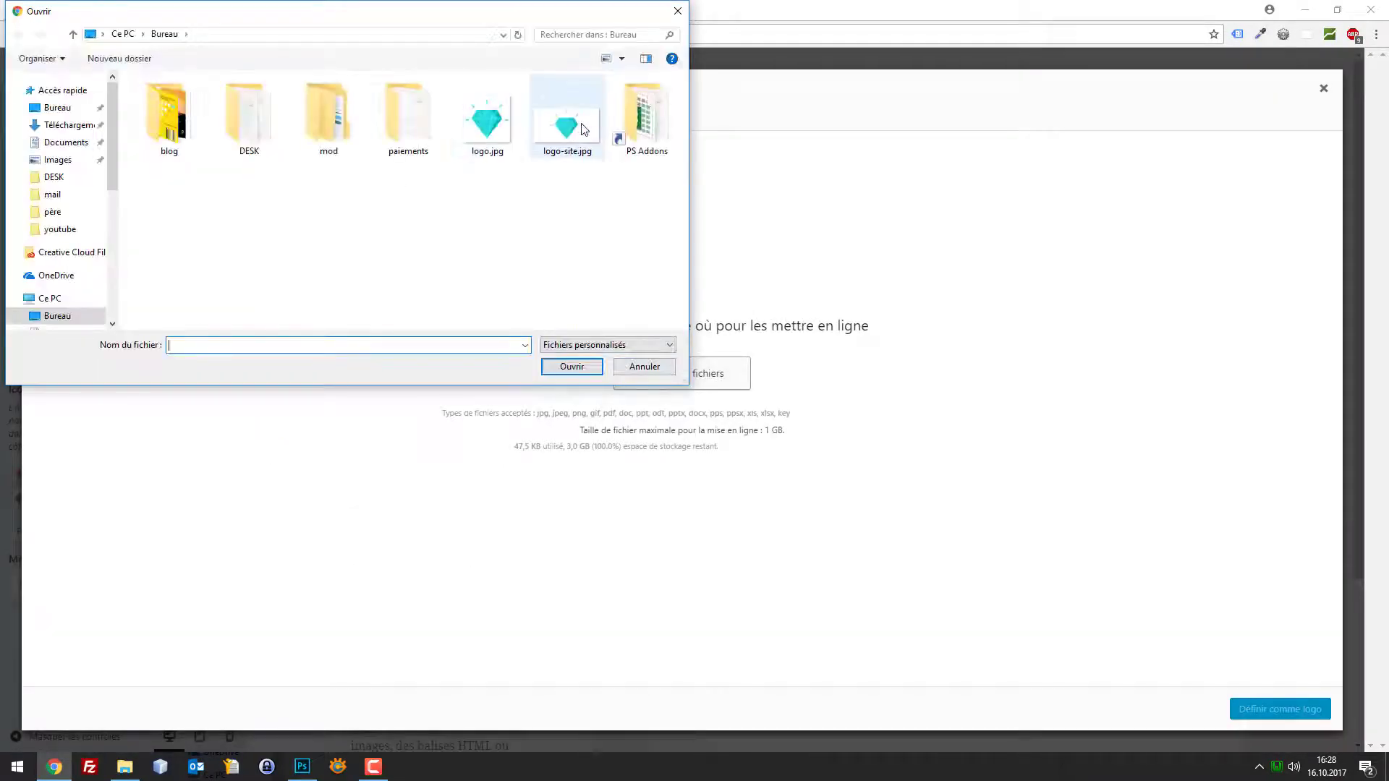
double_click(568, 122)
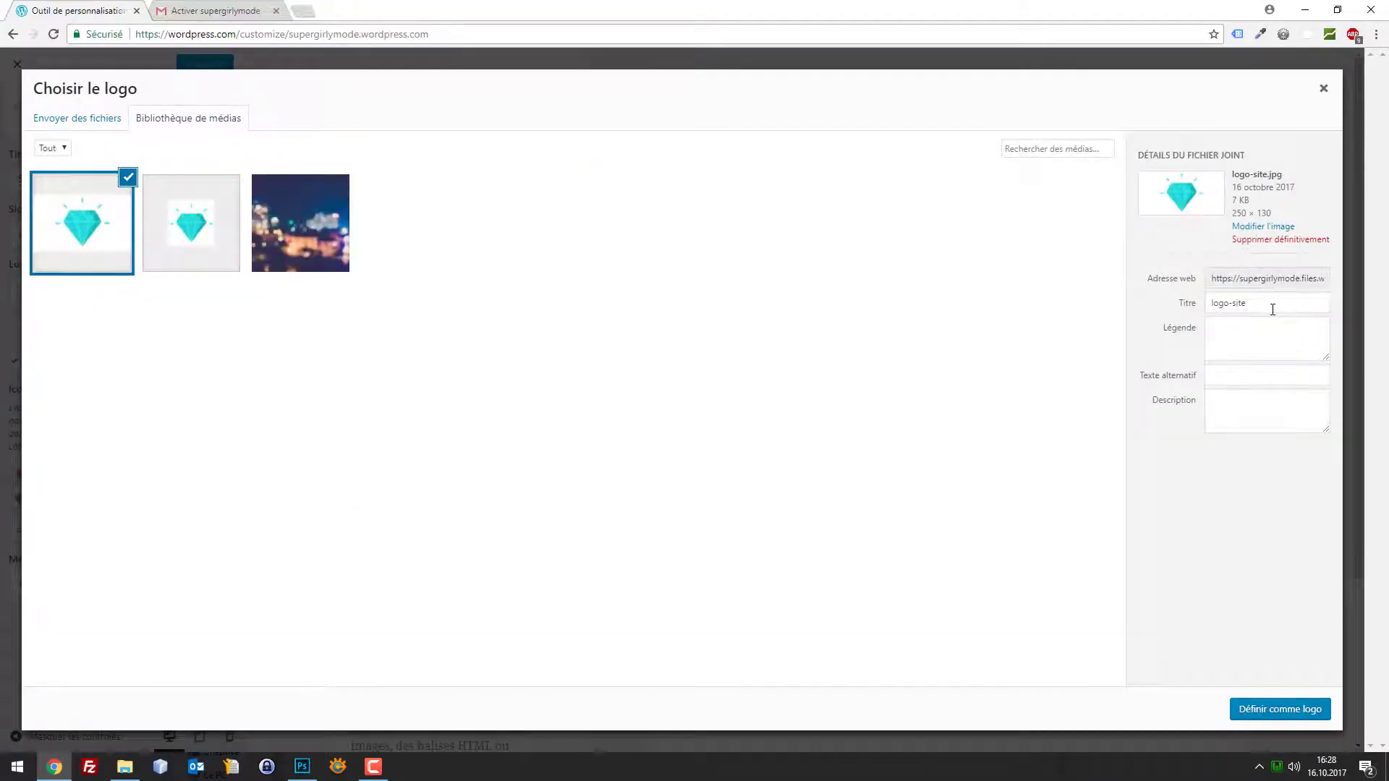
Set title and alt text to 'Logo de ma marque' and apply it as the logo
triple_click(1272, 309)
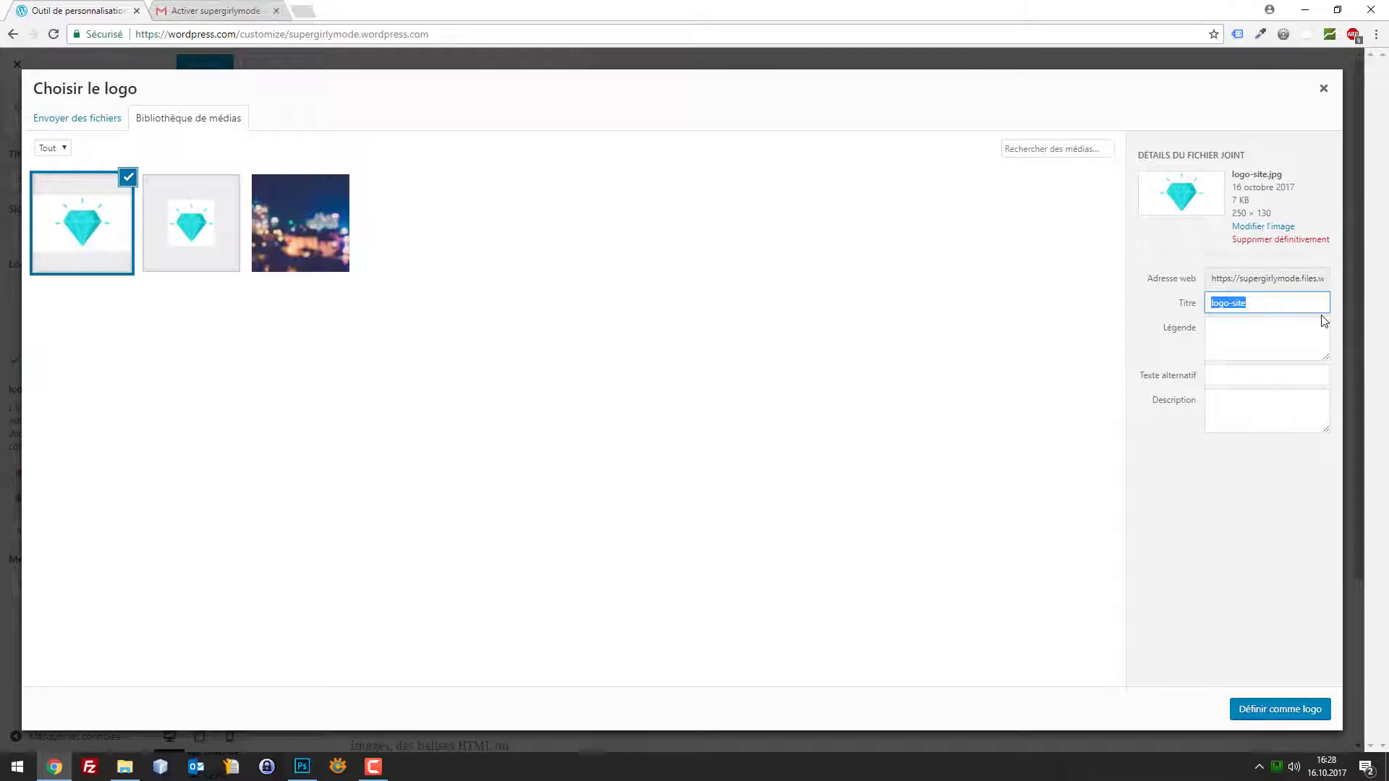
text(Logo de ma marque)
key(ctrl+a)
key(ctrl+c)
click(1234, 379)
key(ctrl+v)
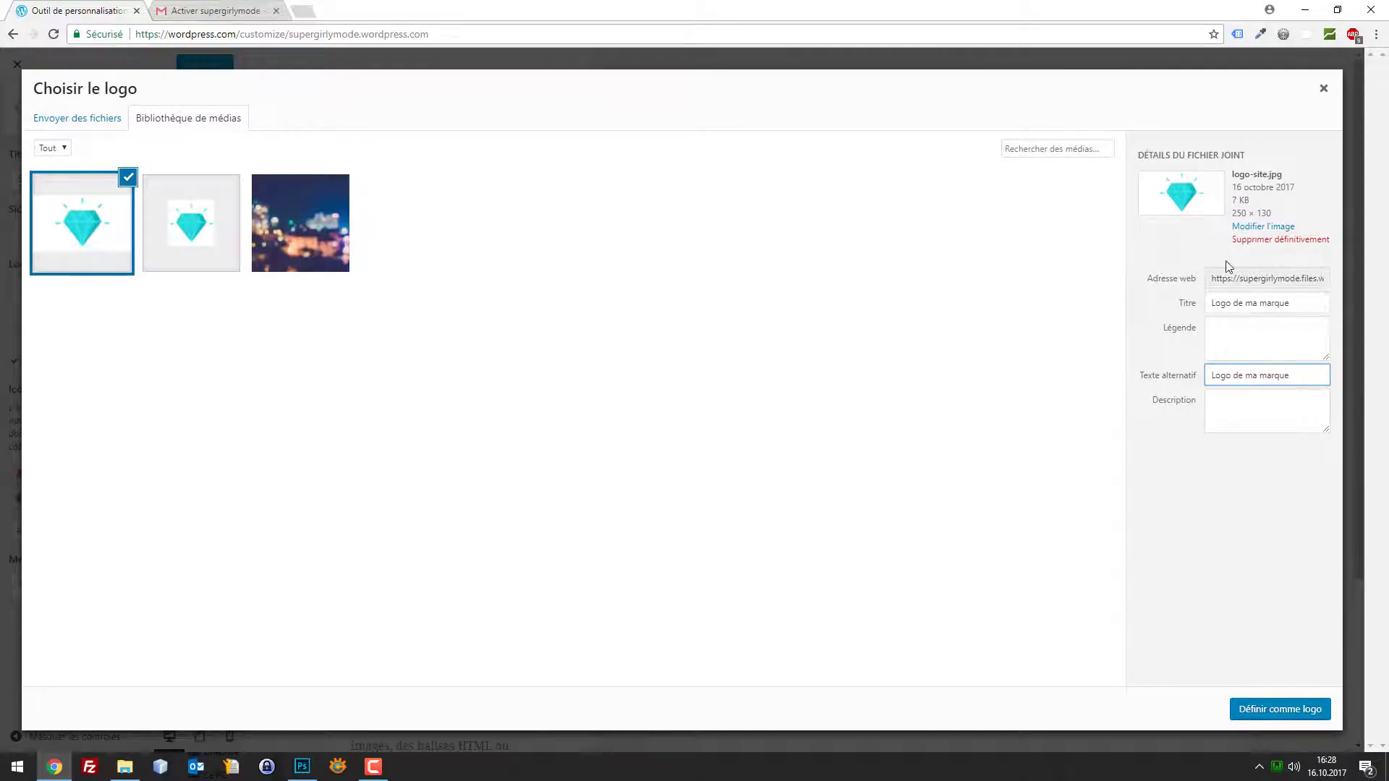
click(1277, 707)
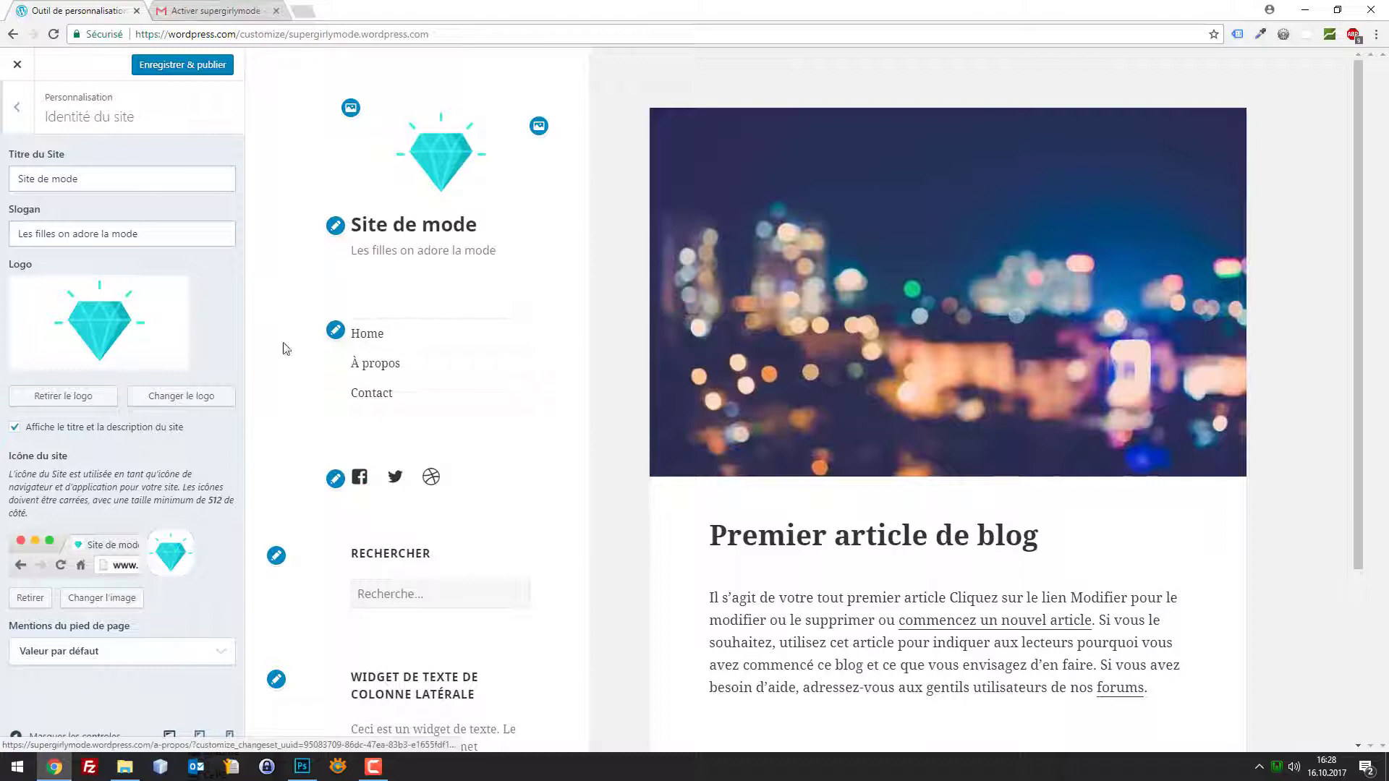
Publish the logo change, then try a cyan background and revert it to white
click(167, 66)
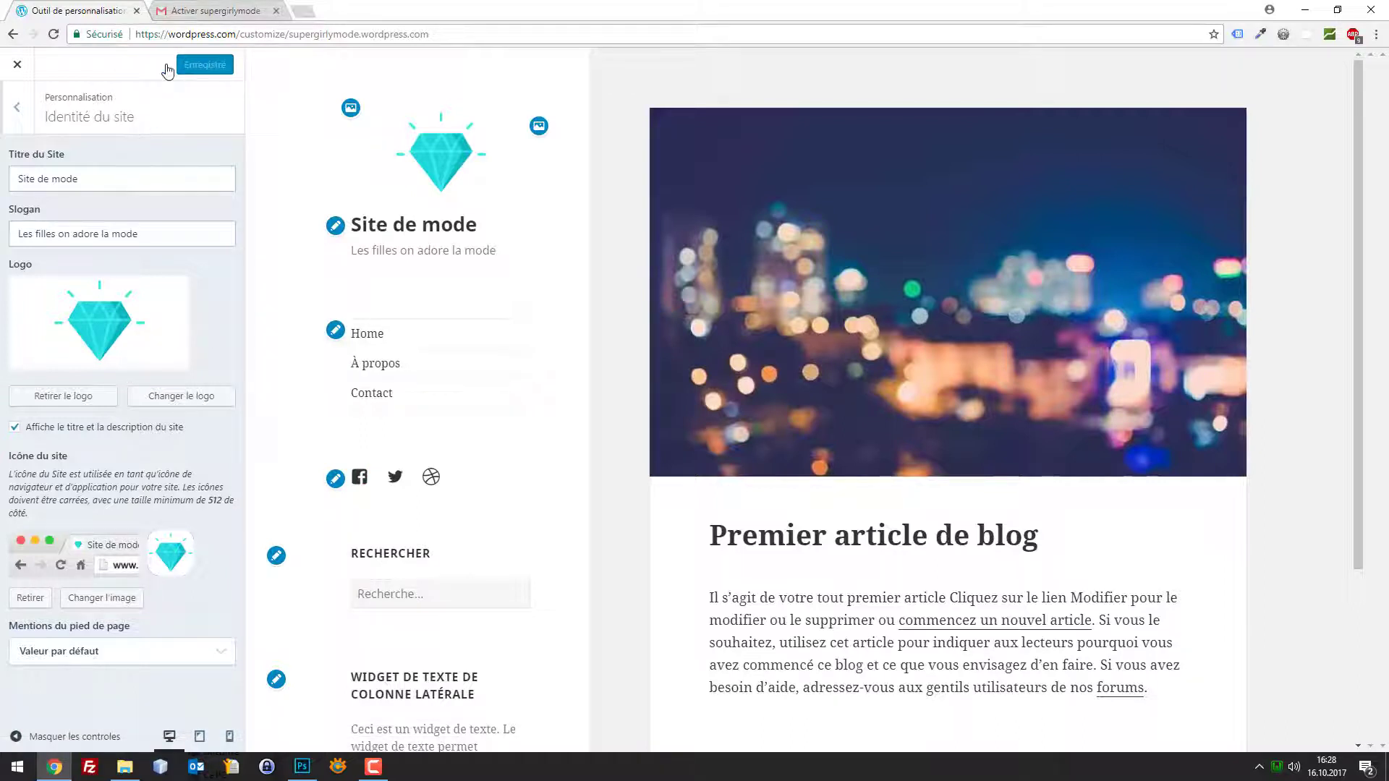
click(17, 107)
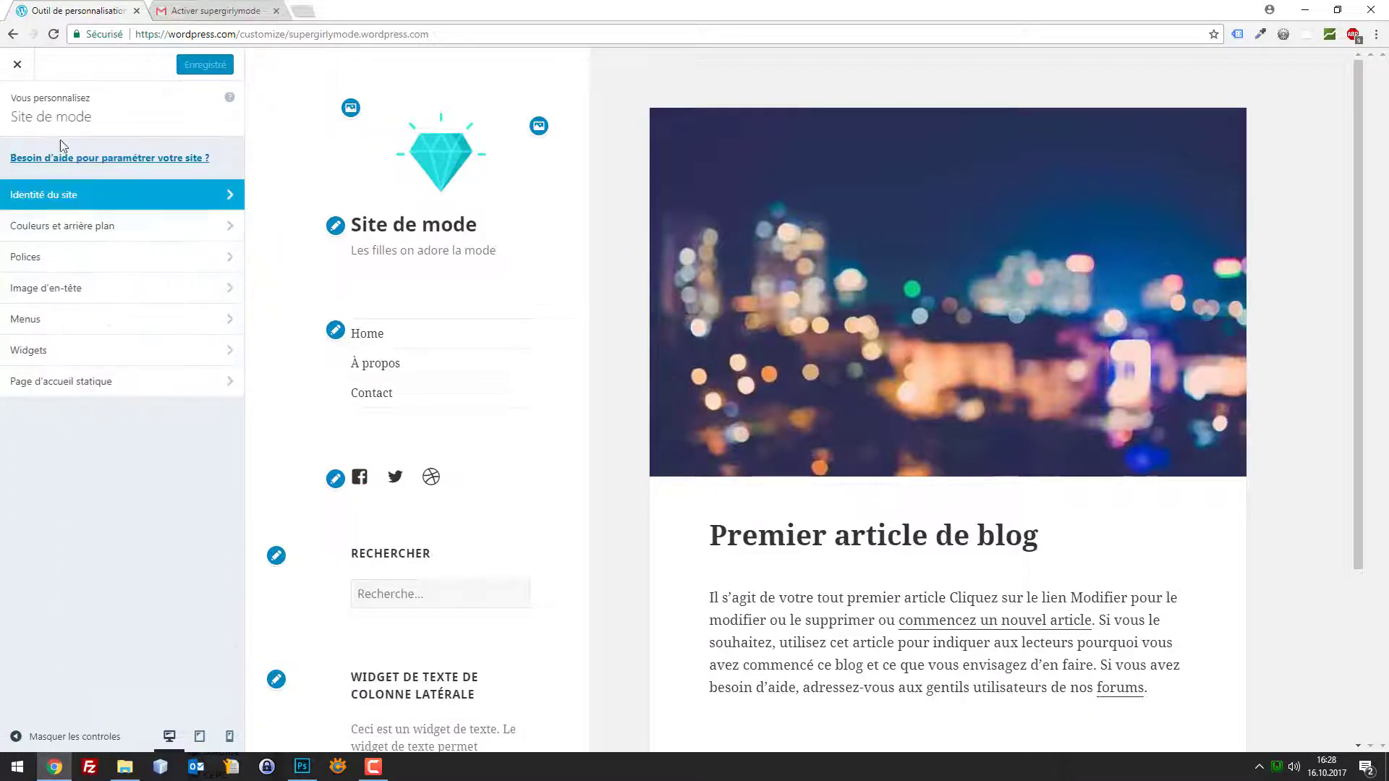
click(114, 235)
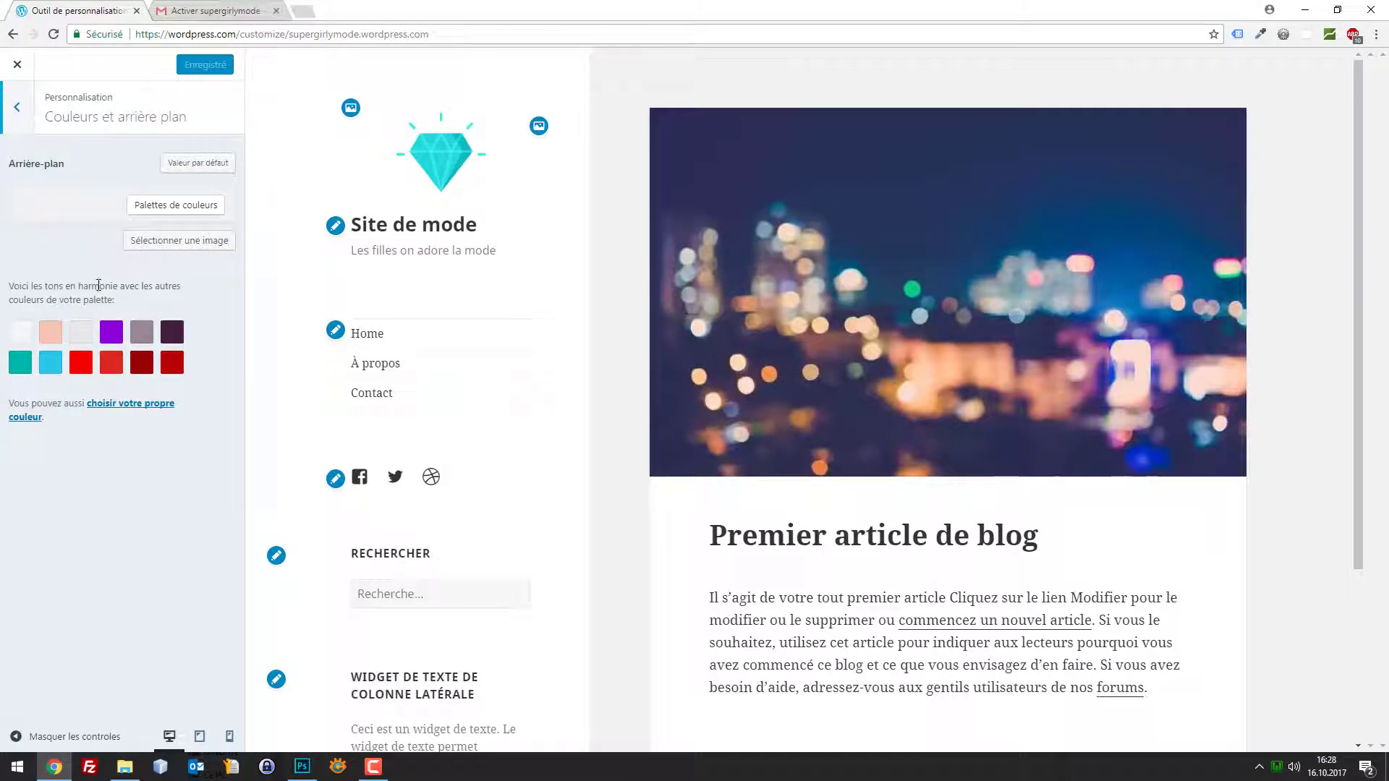
click(50, 366)
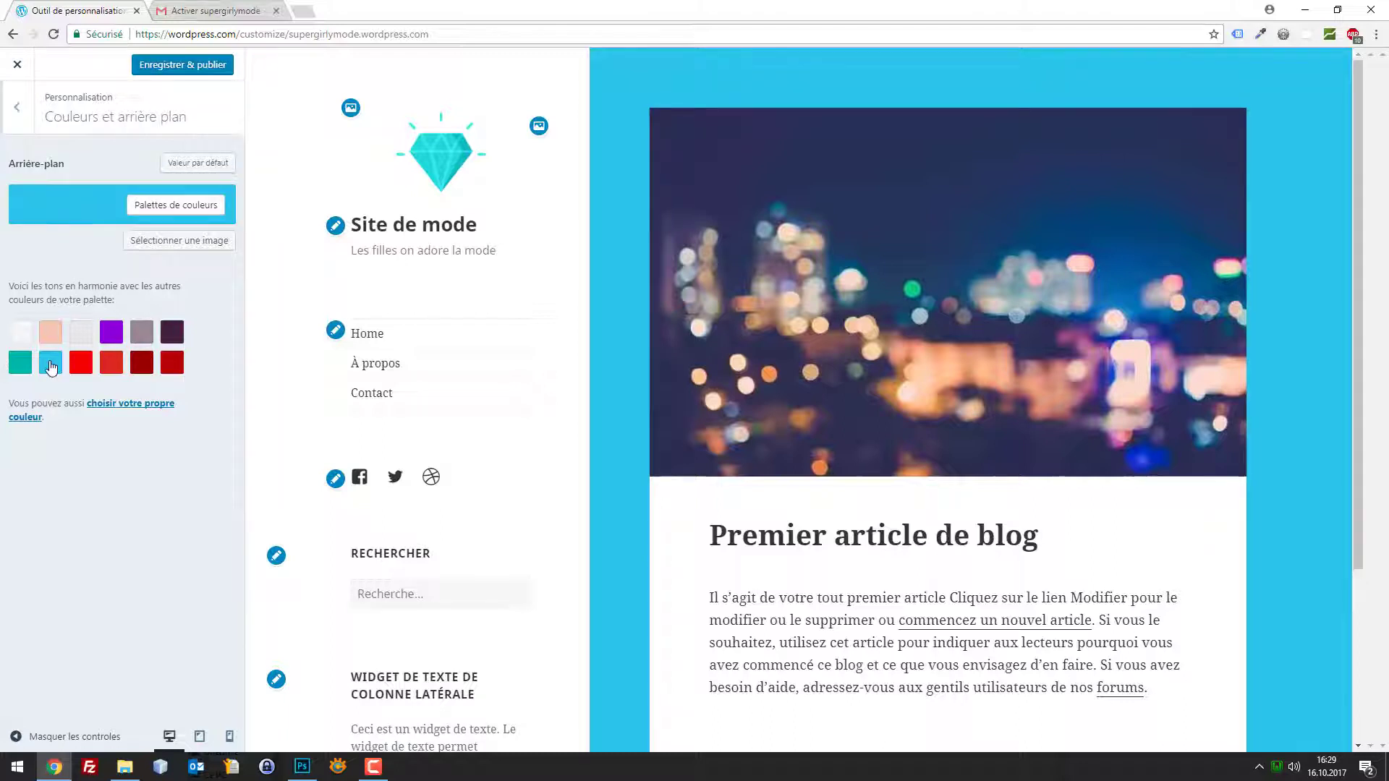
click(18, 337)
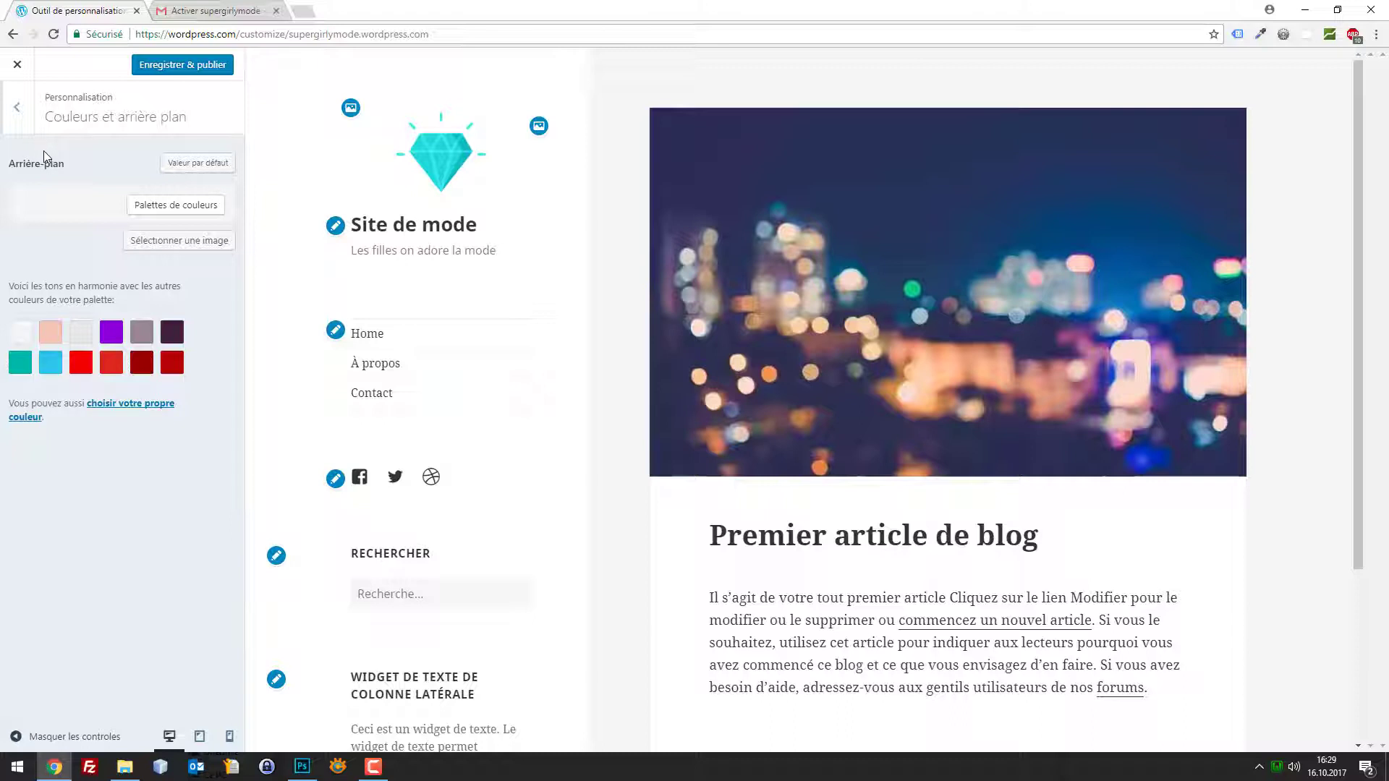
click(16, 107)
click(127, 228)
click(302, 10)
Go to unsplash.com in a new tab placed beside the customizer
drag(329, 16, 201, 6)
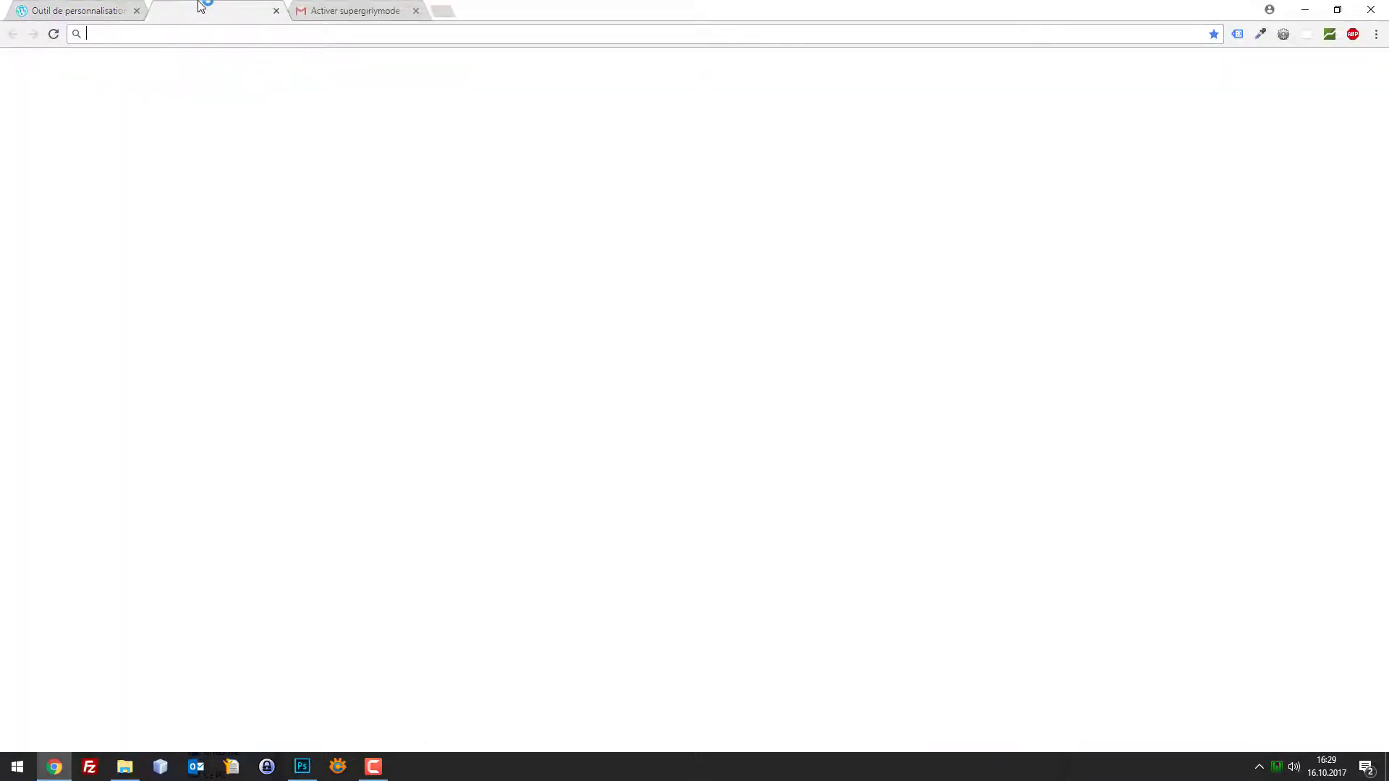
text(pixabay.com)
key(ctrl+a)
text(unsplash.com)
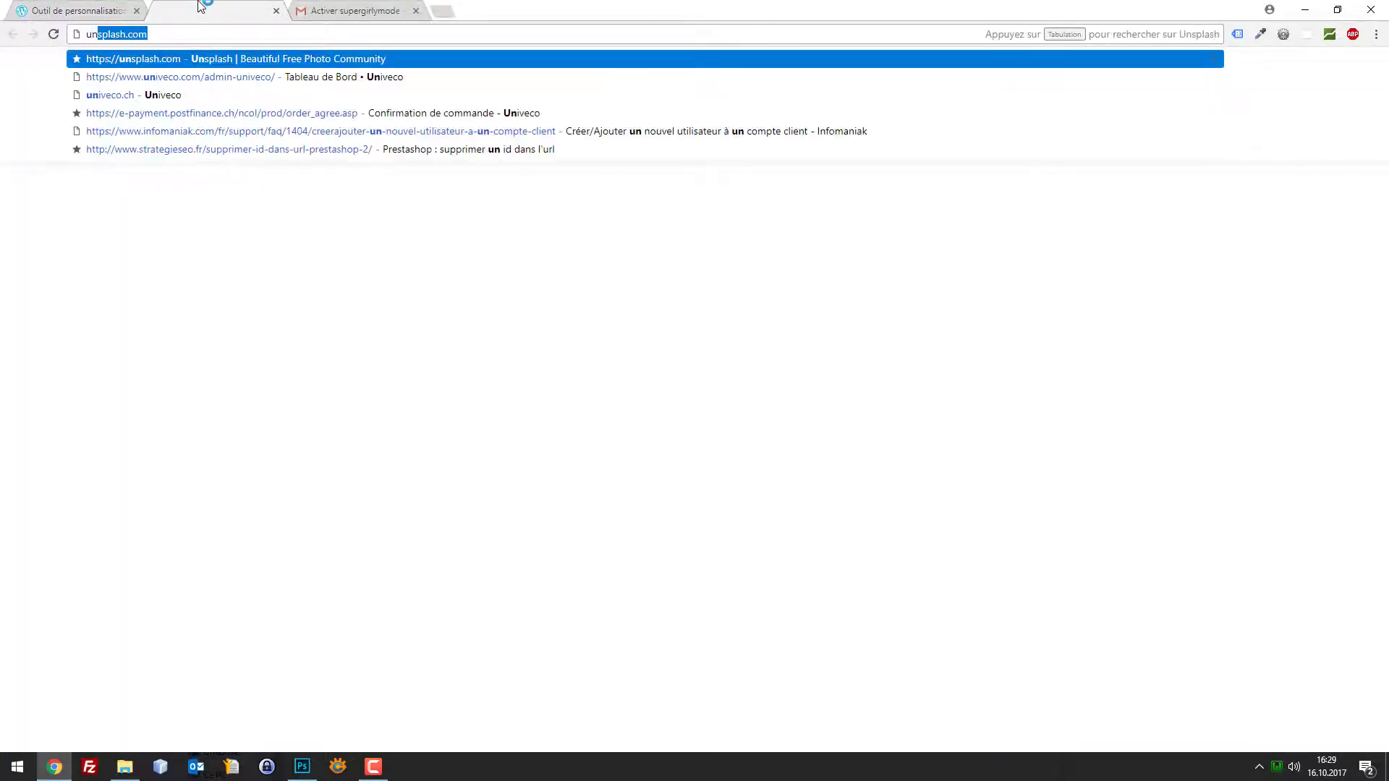
key(Return)
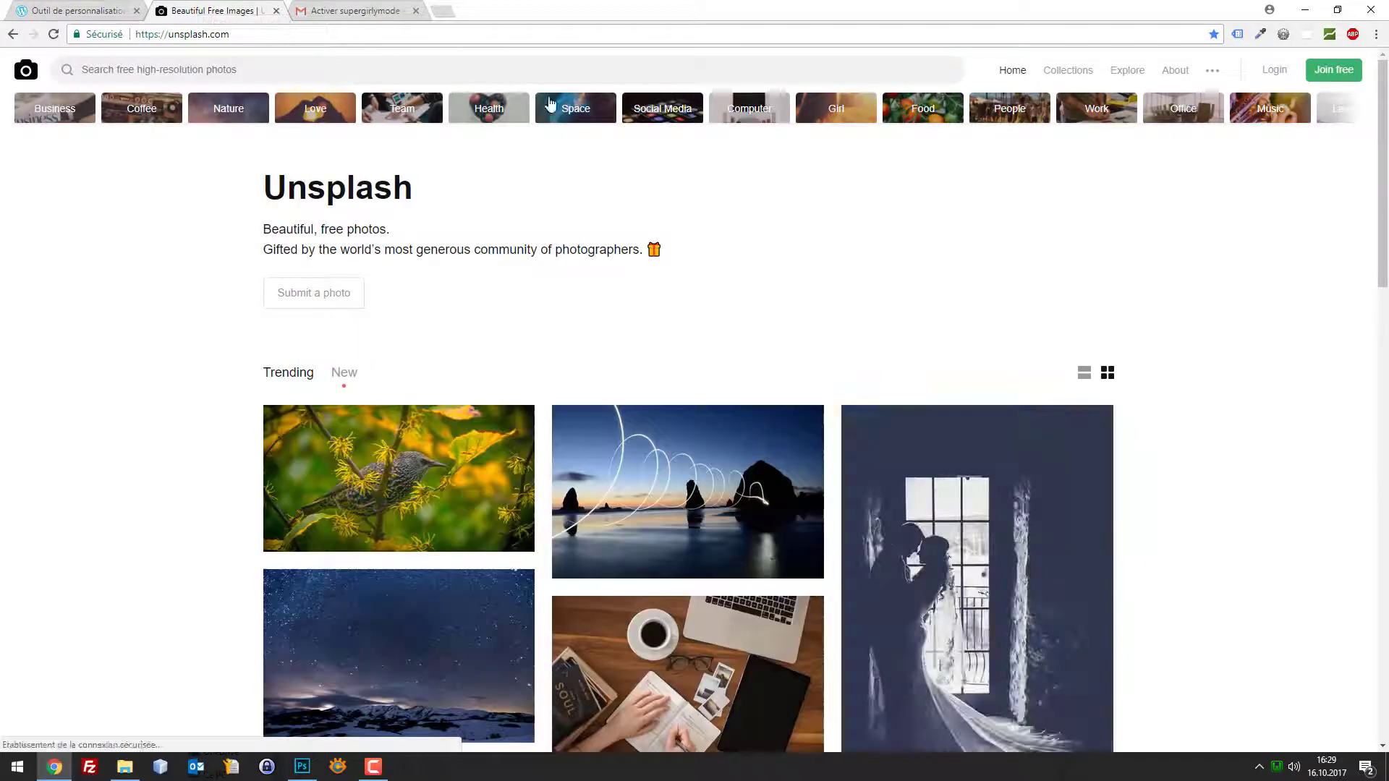
Search Unsplash photos for 'fashion', correcting the mistyped query
scroll(778, 210, down, 6)
scroll(778, 210, up, 6)
click(388, 69)
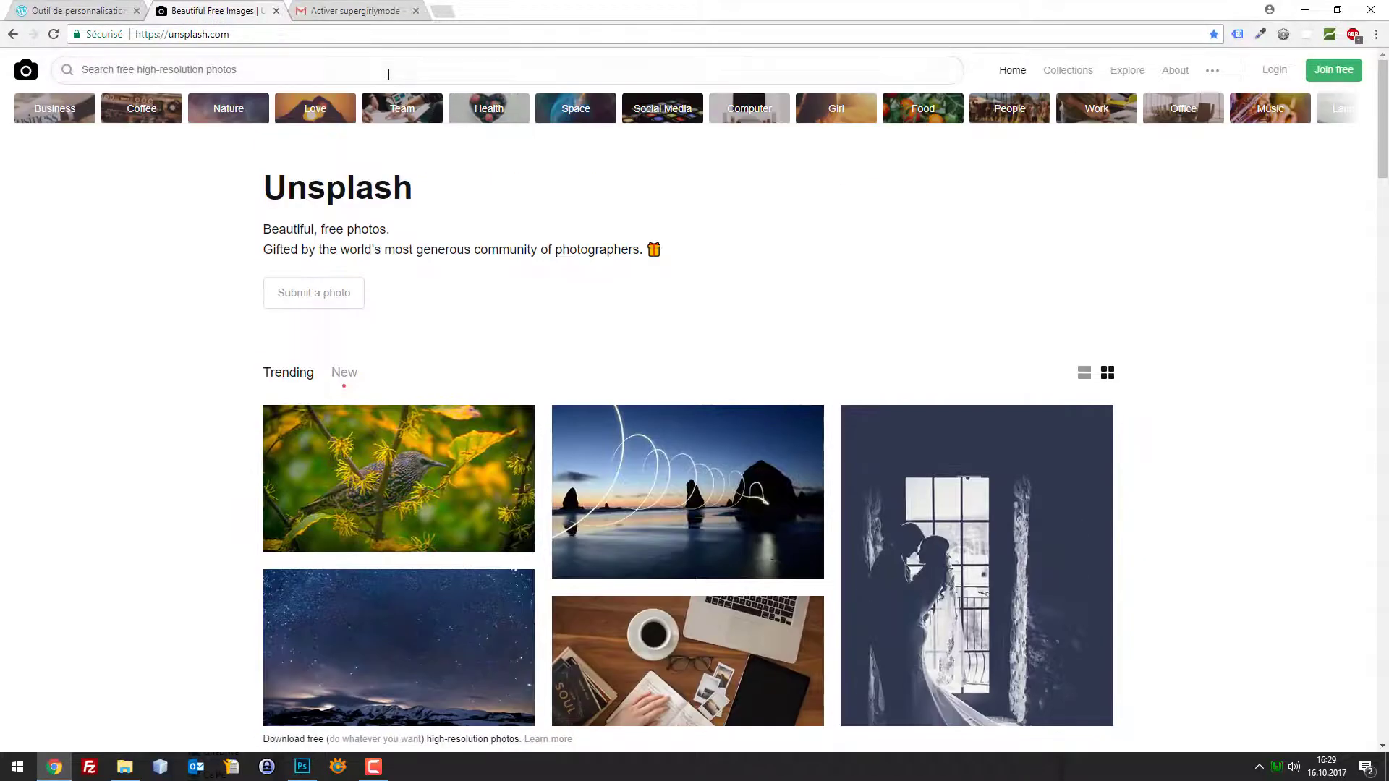
text(fahs)
key(Return)
key(BackSpace)
key(BackSpace)
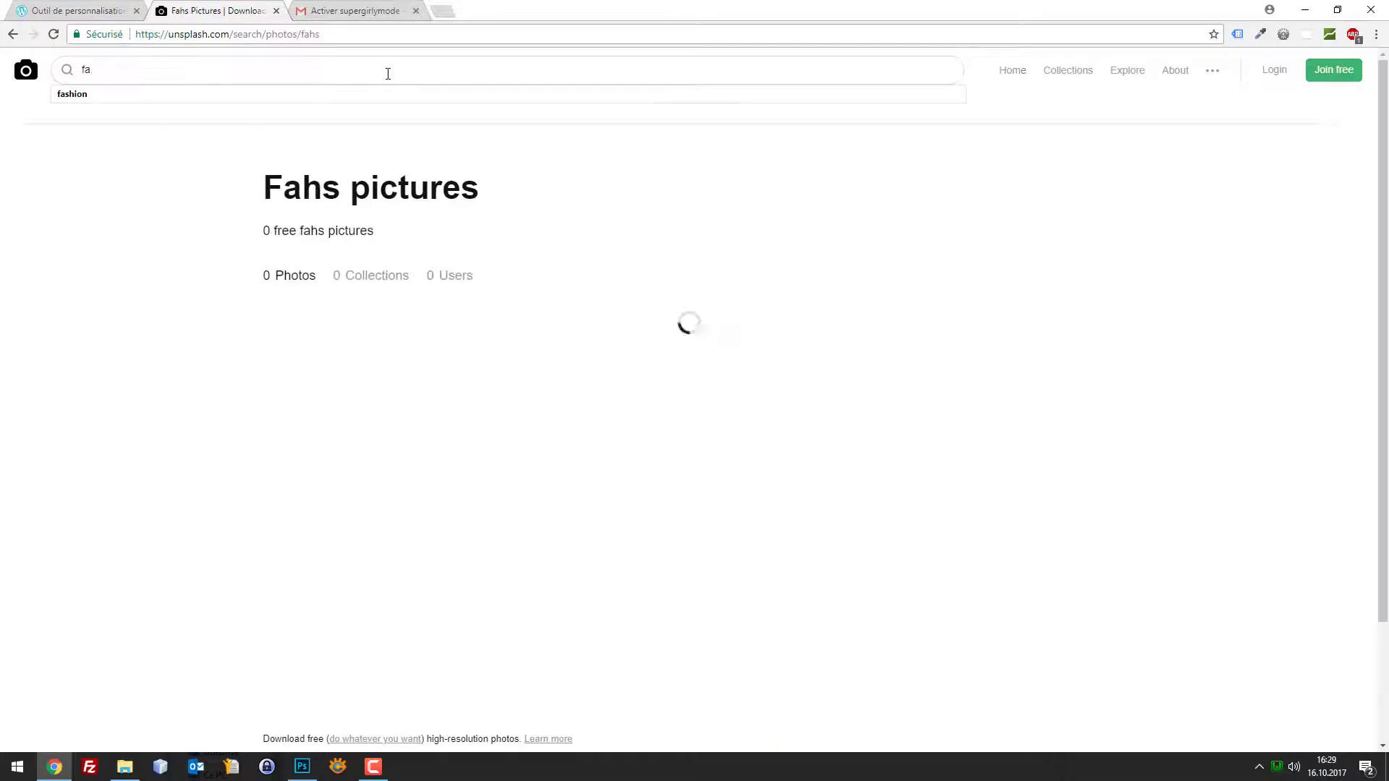
text(s)
key(Return)
key(BackSpace)
key(Return)
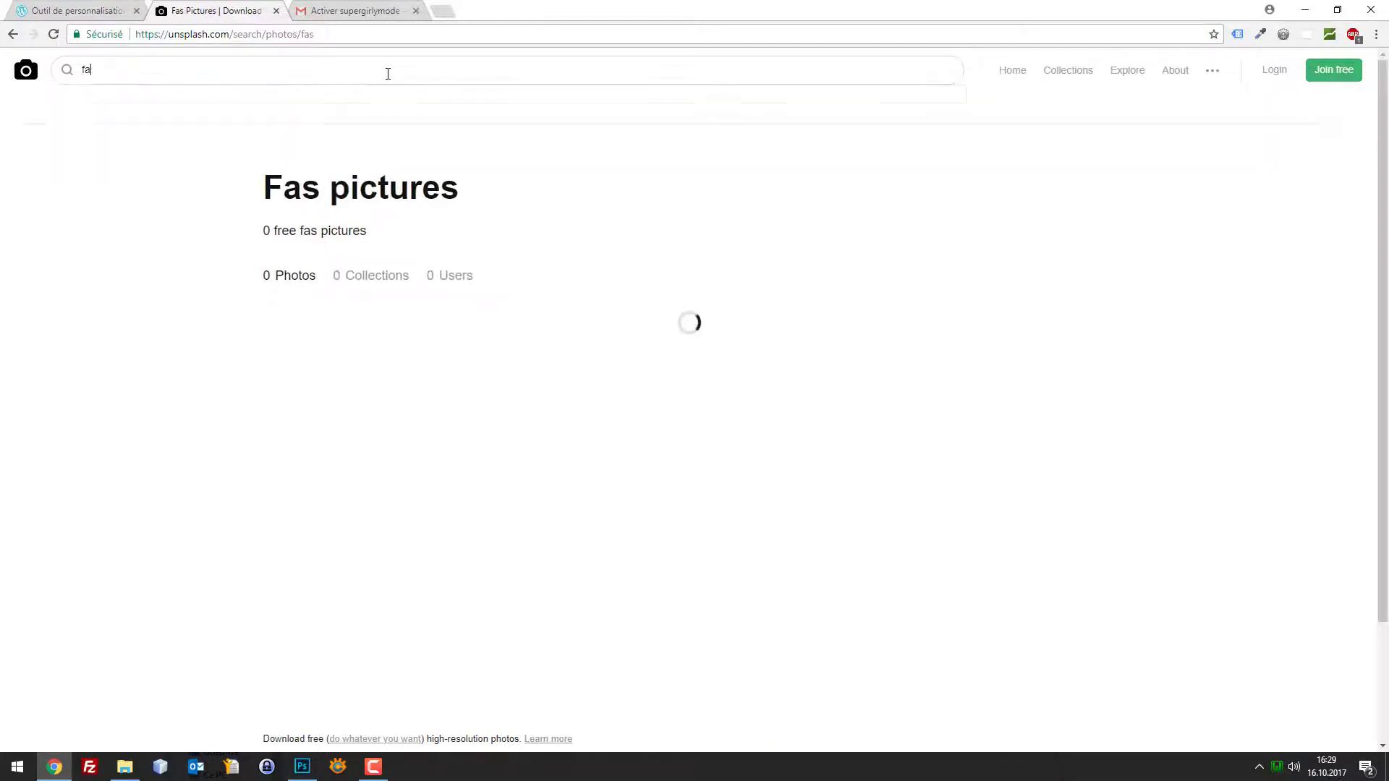
key(Down)
key(Return)
key(Return)
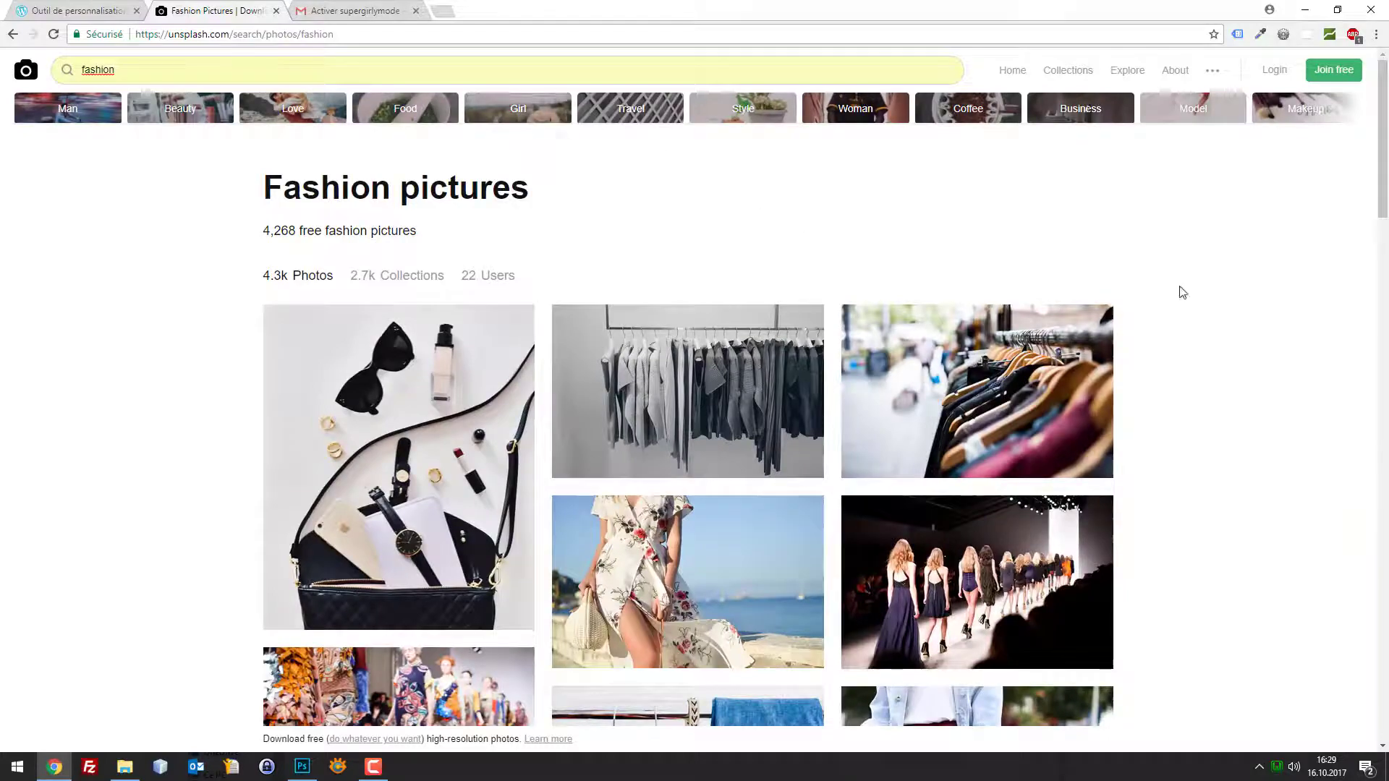
Scroll the fashion results and preview the clothes-rack photo
scroll(1176, 318, down, 12)
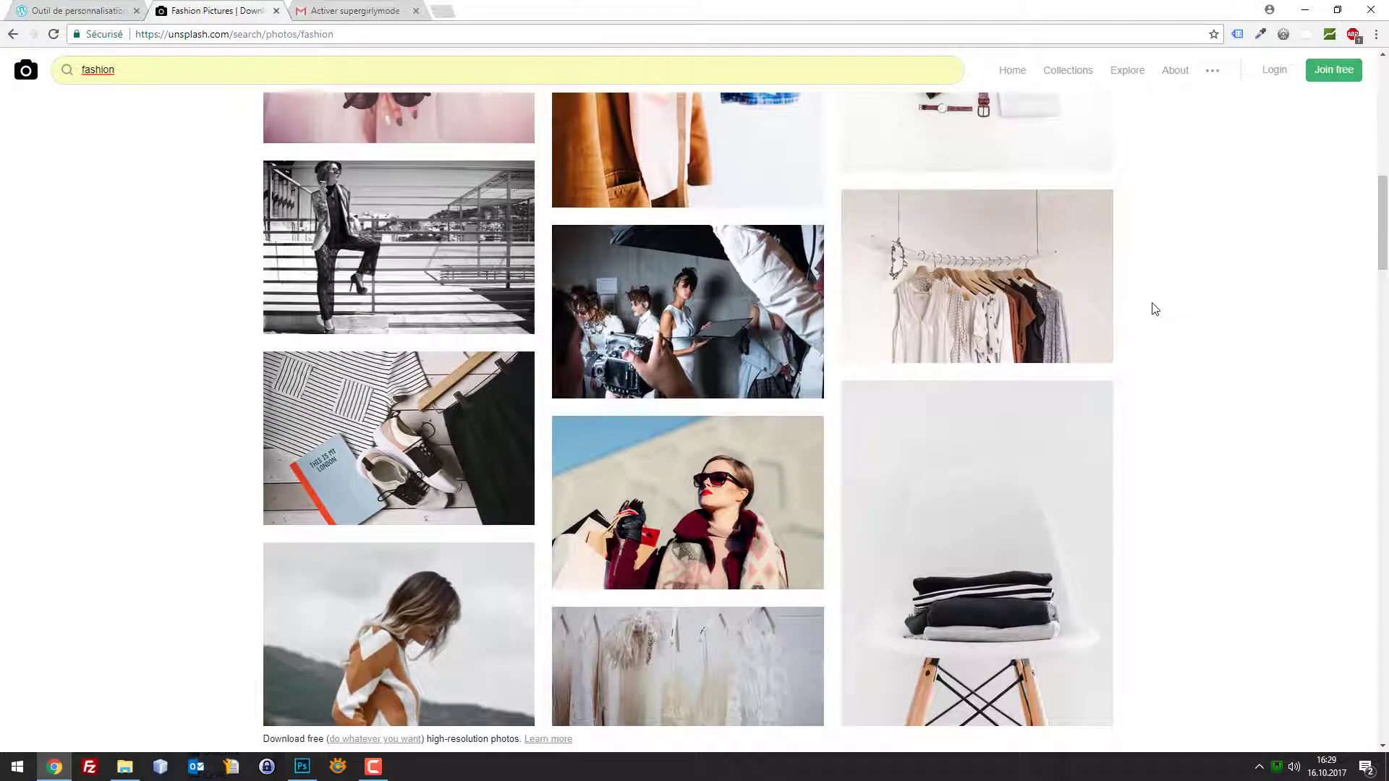
scroll(1150, 307, down, 3)
scroll(1006, 340, up, 4)
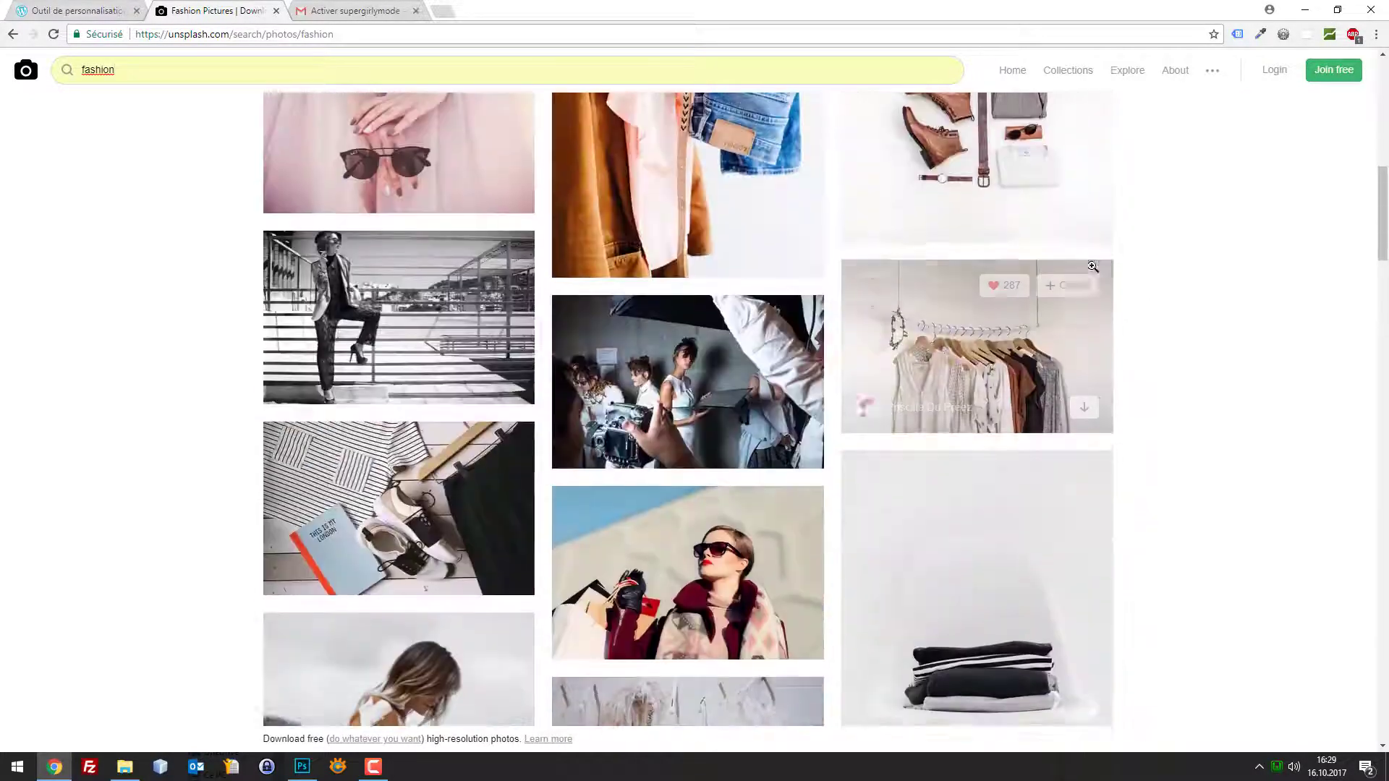
scroll(1077, 339, down, 8)
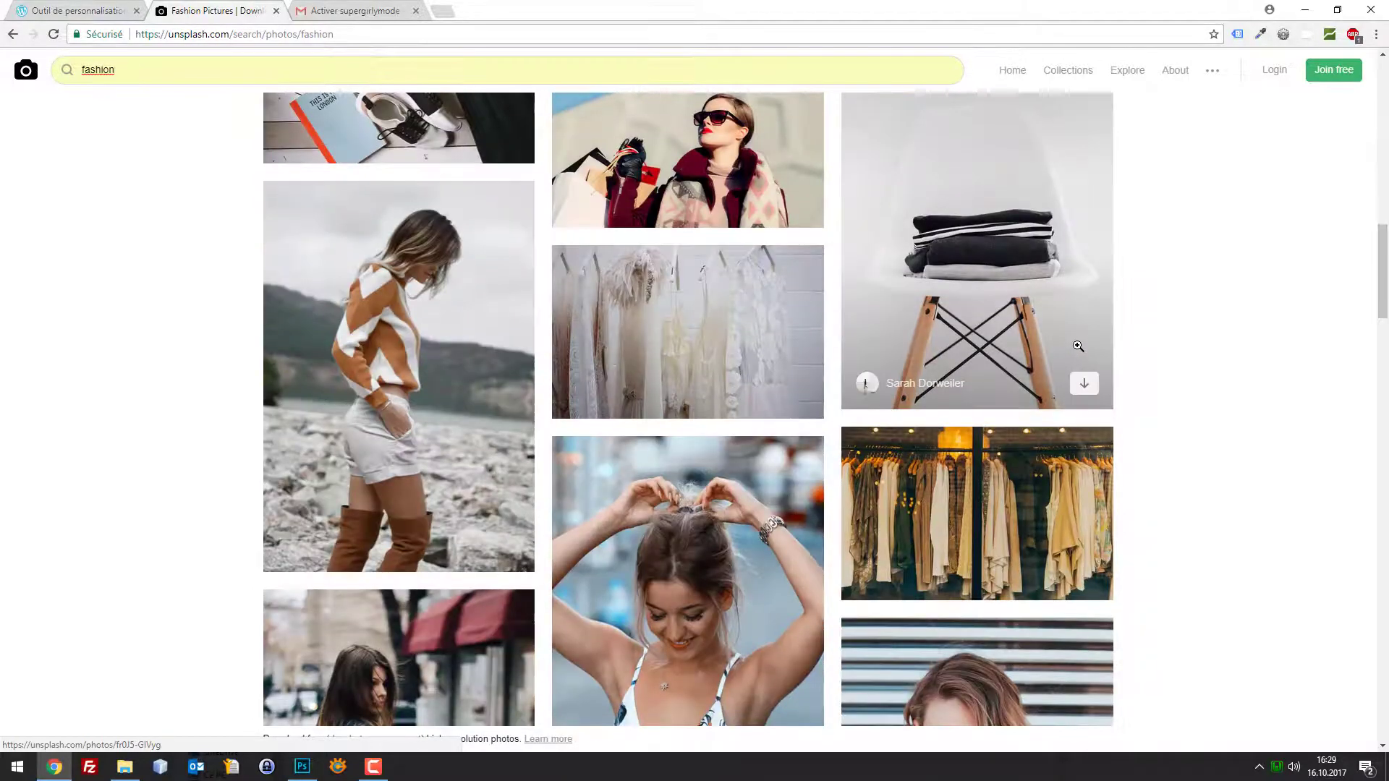
scroll(1077, 339, down, 10)
scroll(1048, 326, up, 20)
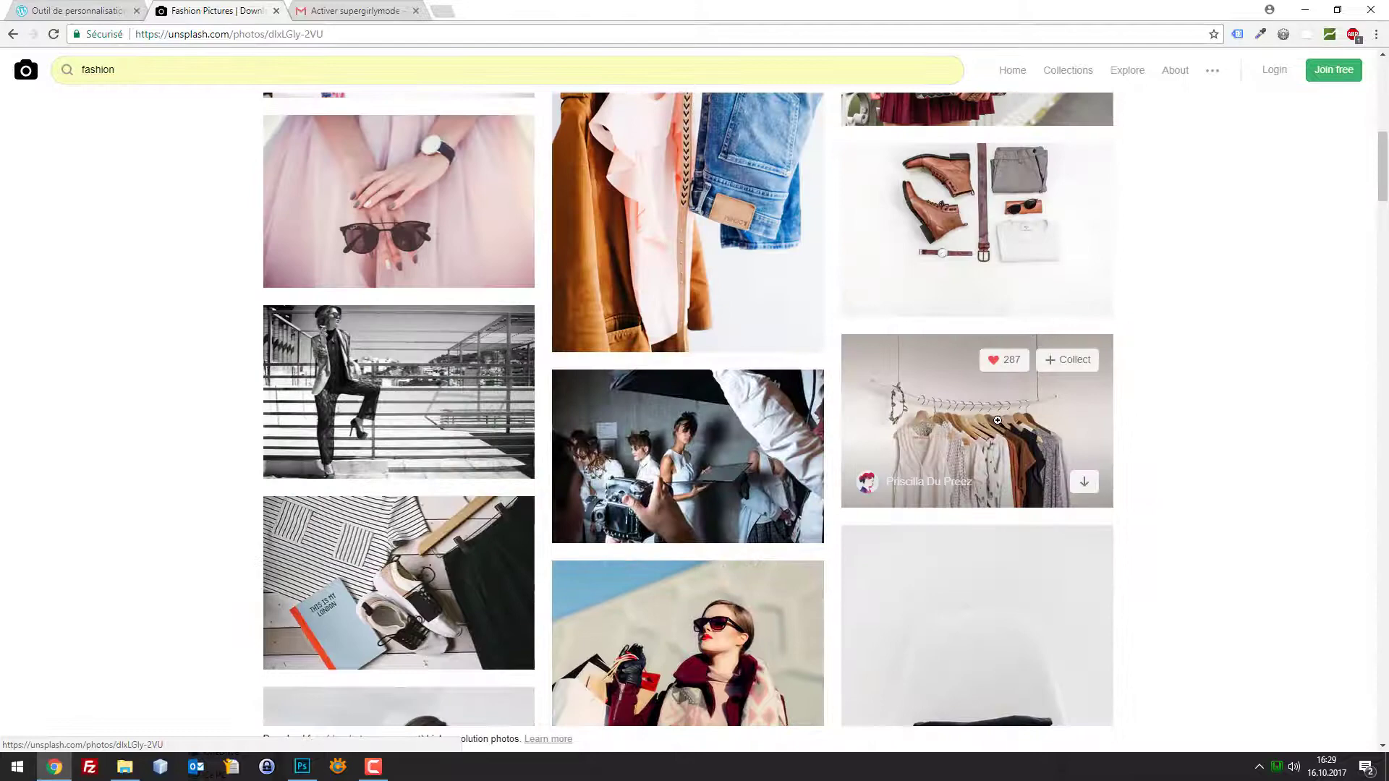
click(992, 403)
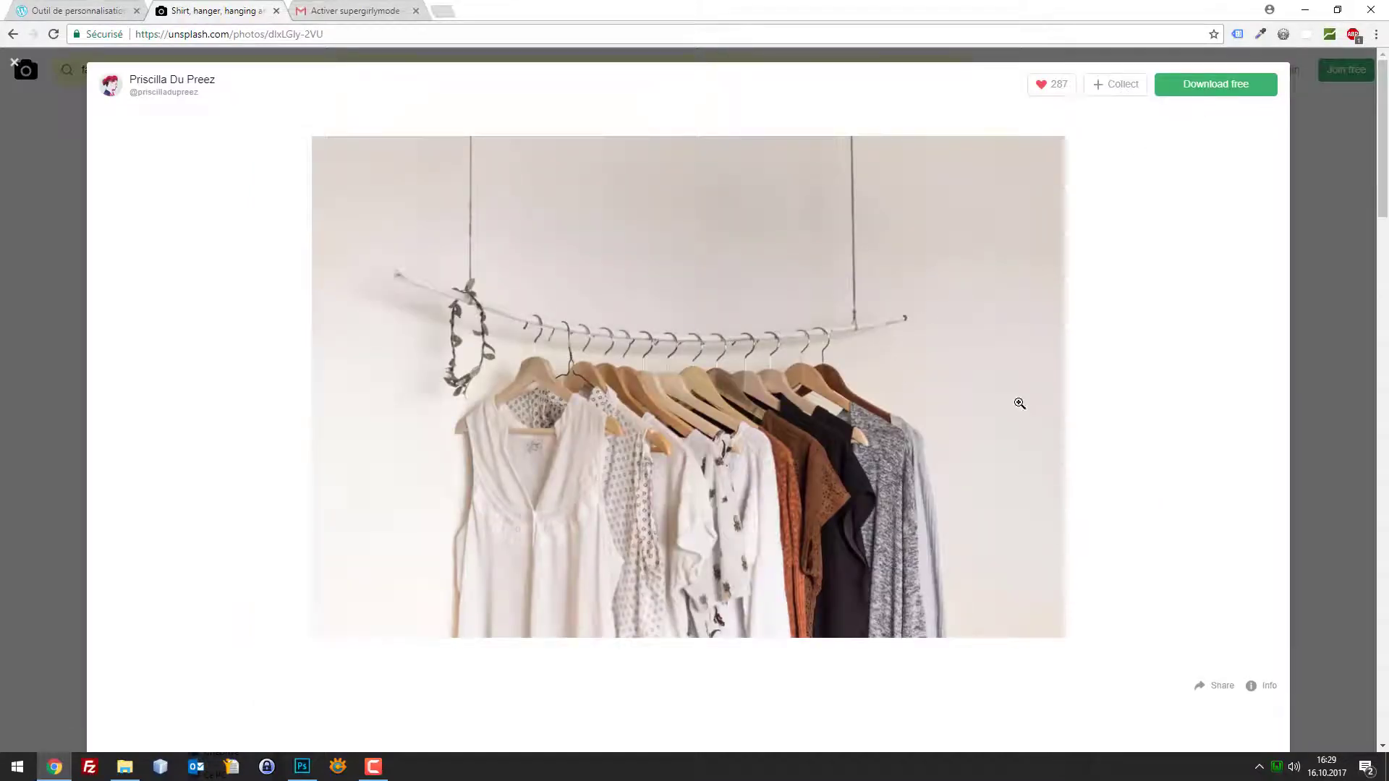
click(1328, 411)
Browse further down the results and preview the street photo with photographers
scroll(1171, 397, down, 8)
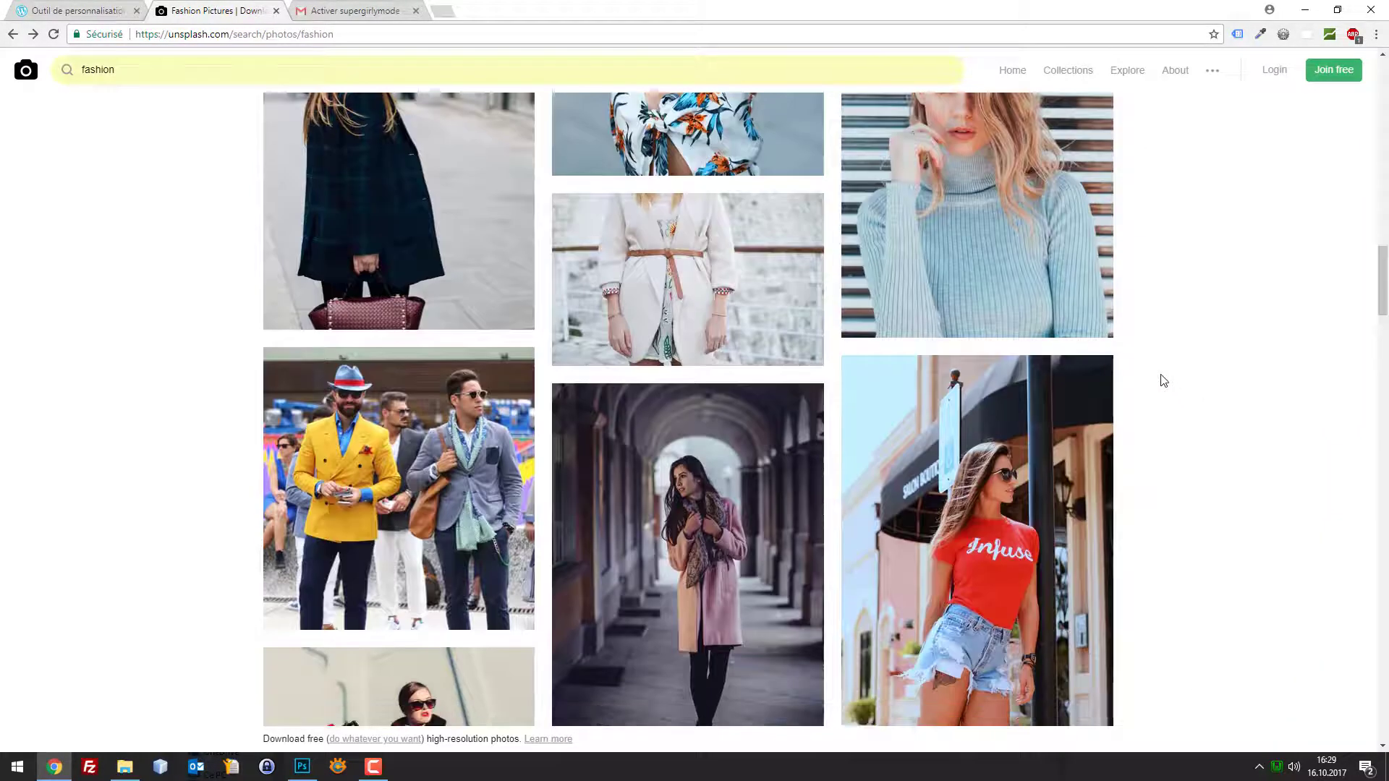
scroll(1157, 365, down, 6)
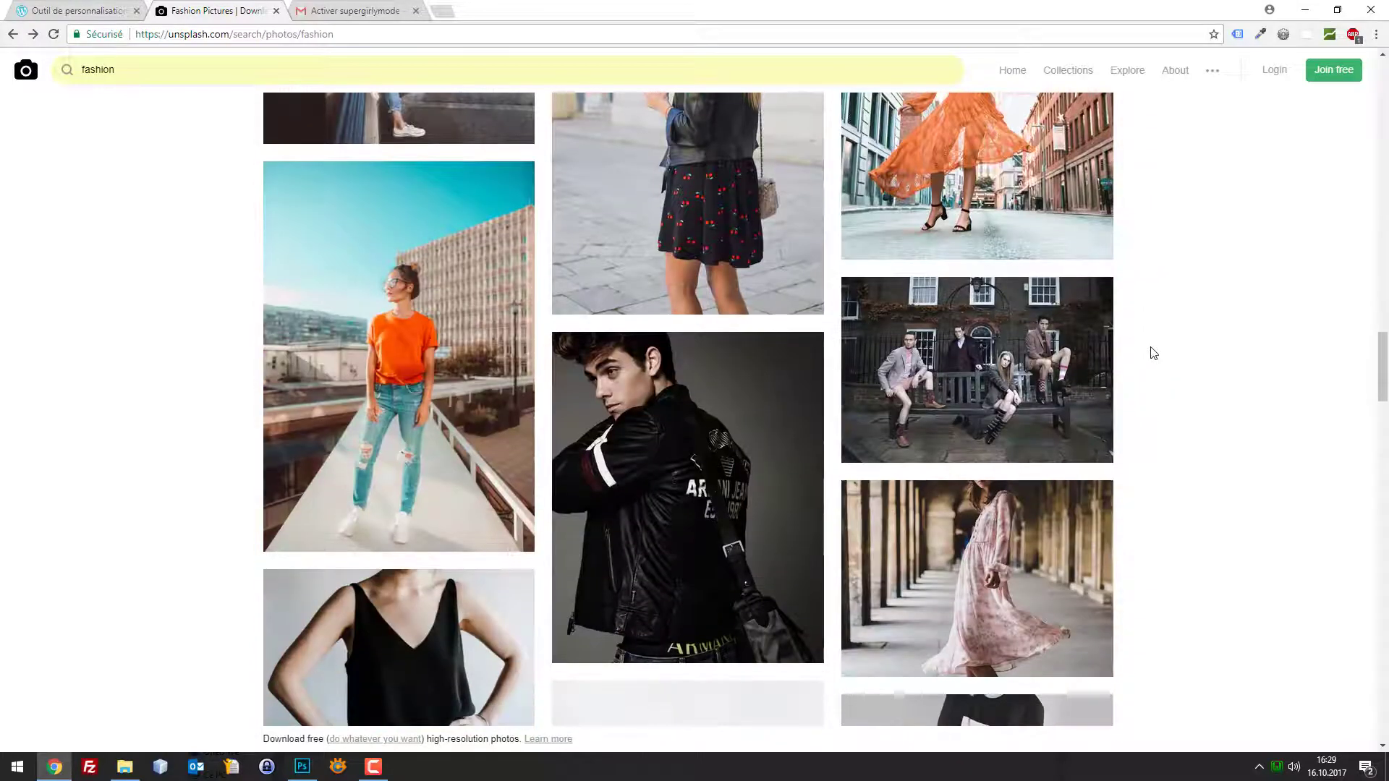
scroll(1153, 353, down, 14)
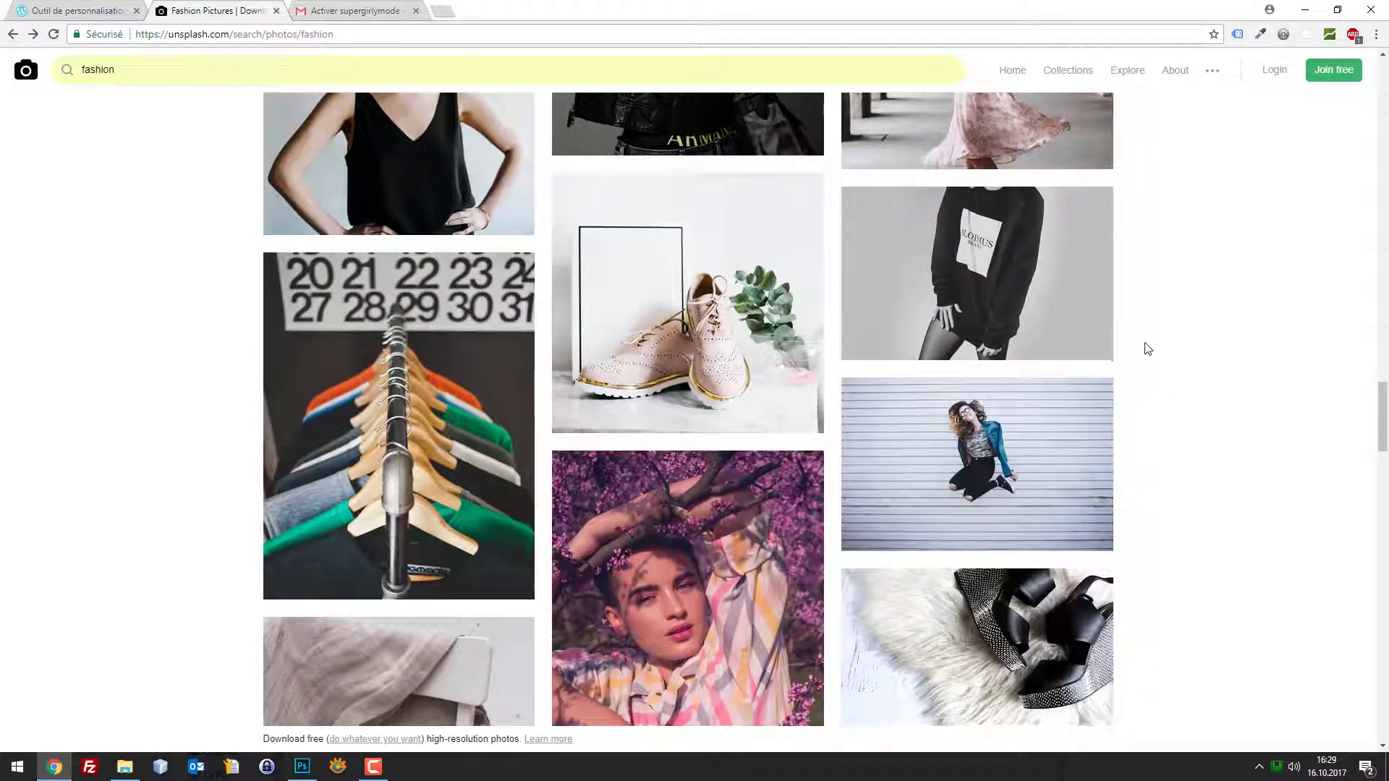
scroll(1148, 350, down, 6)
scroll(1147, 352, down, 15)
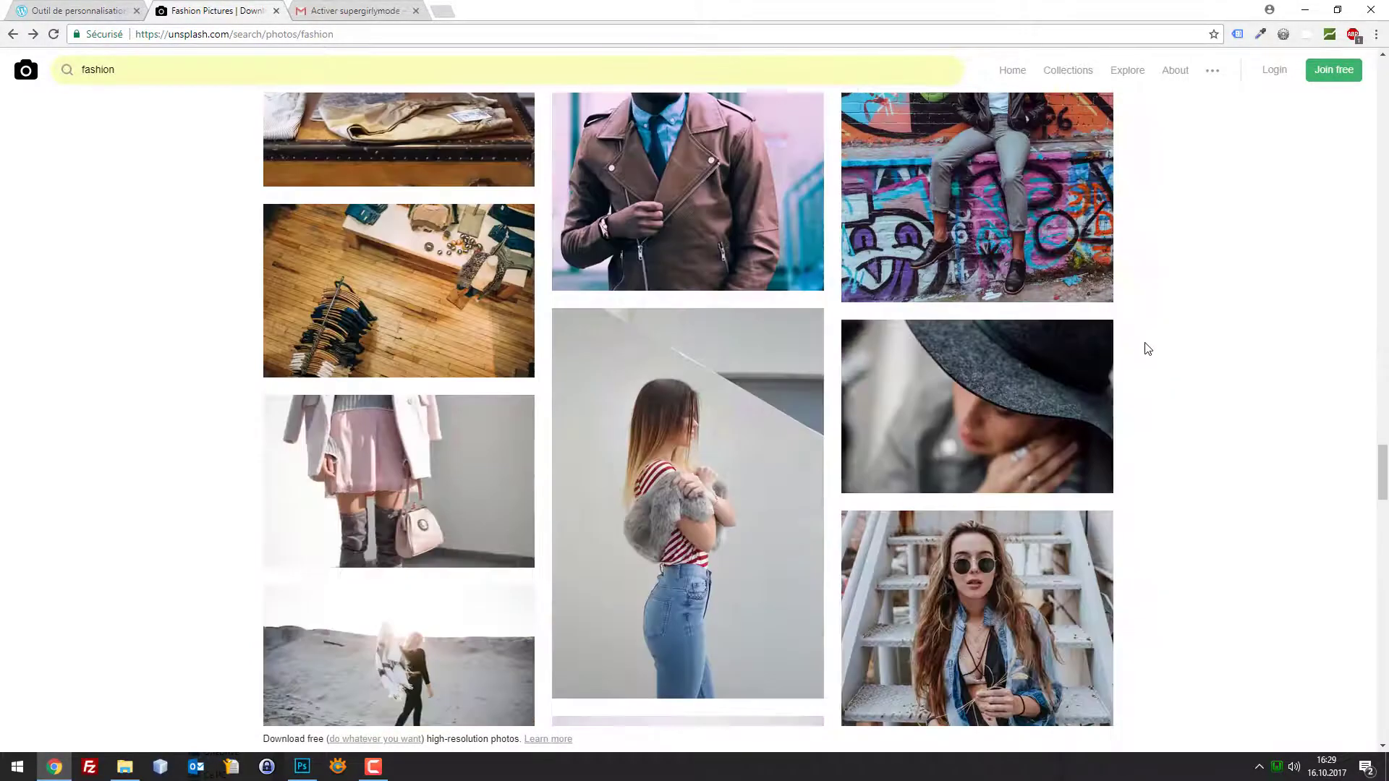
scroll(1145, 336, down, 10)
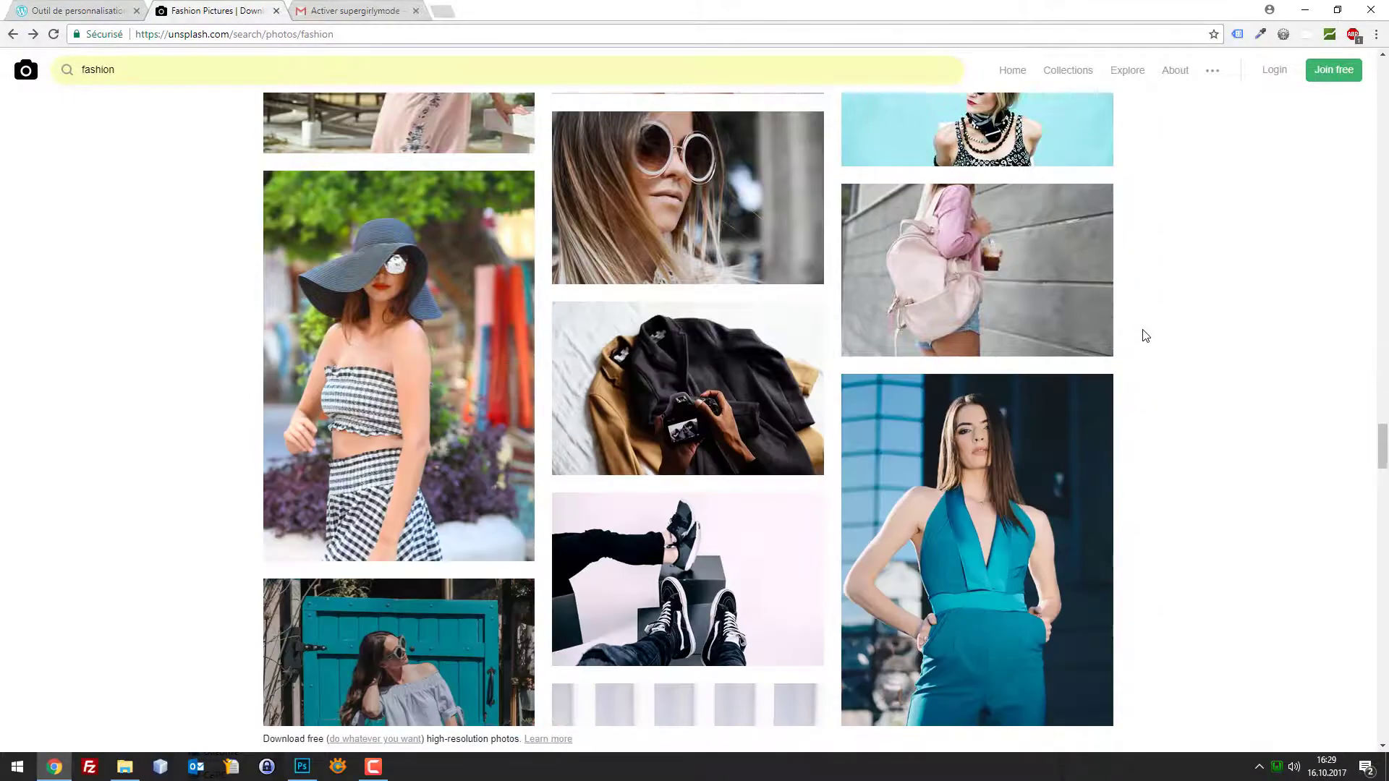
scroll(1145, 340, down, 8)
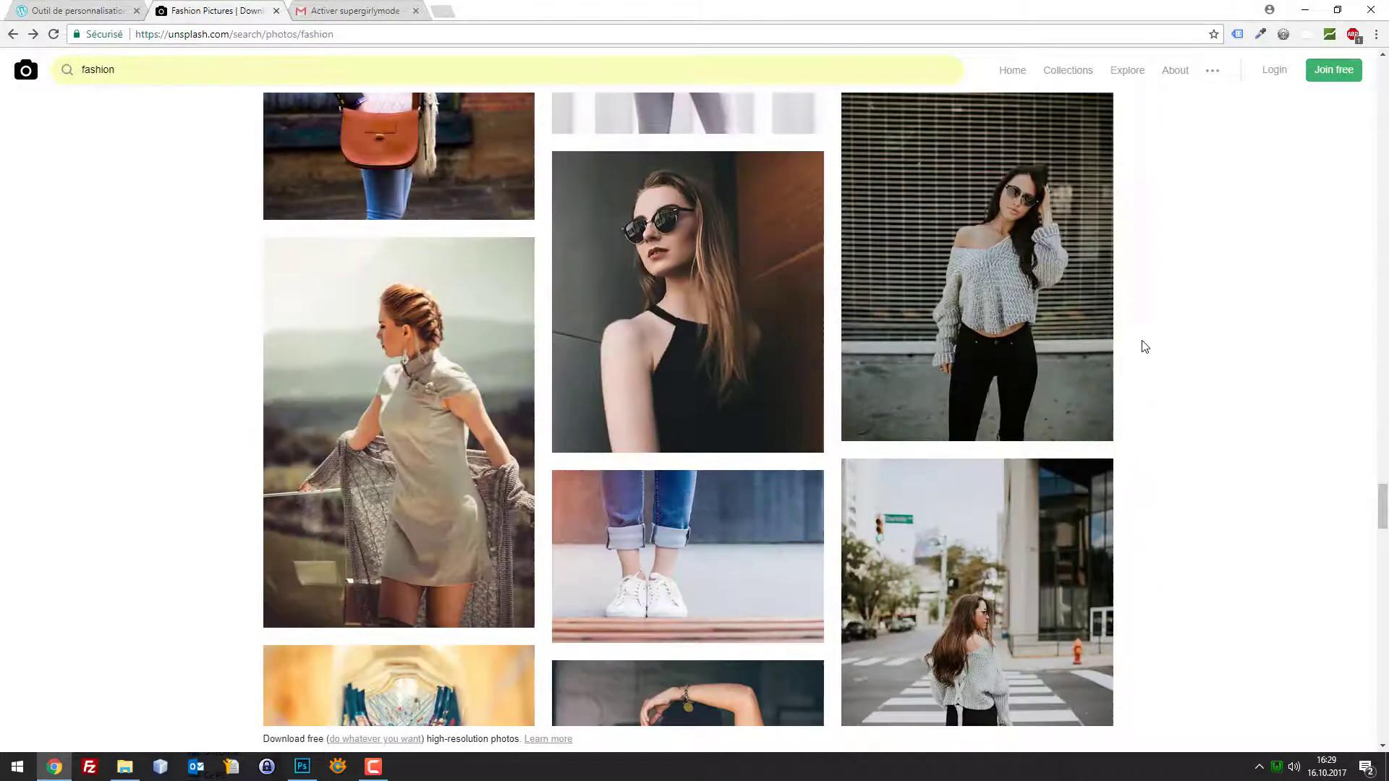
scroll(1145, 345, down, 20)
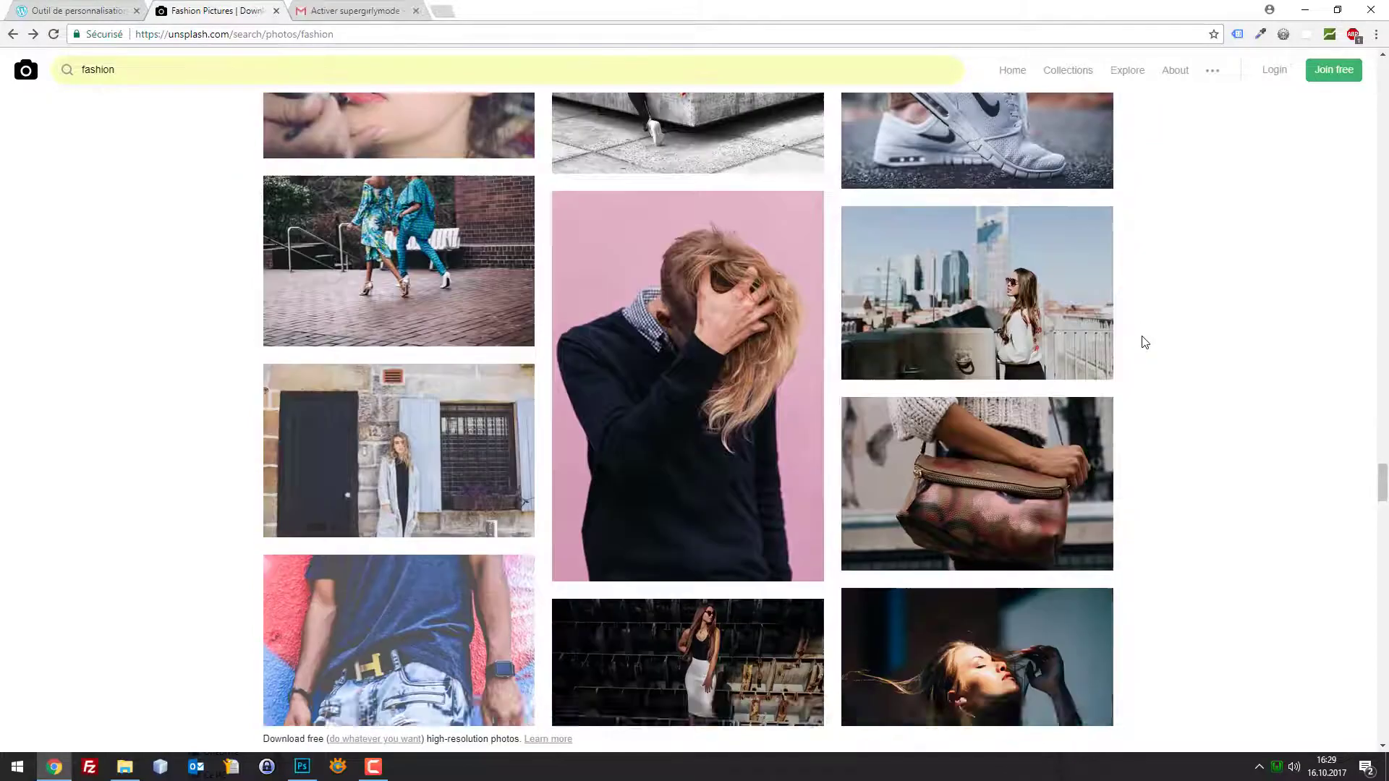
scroll(1145, 341, down, 15)
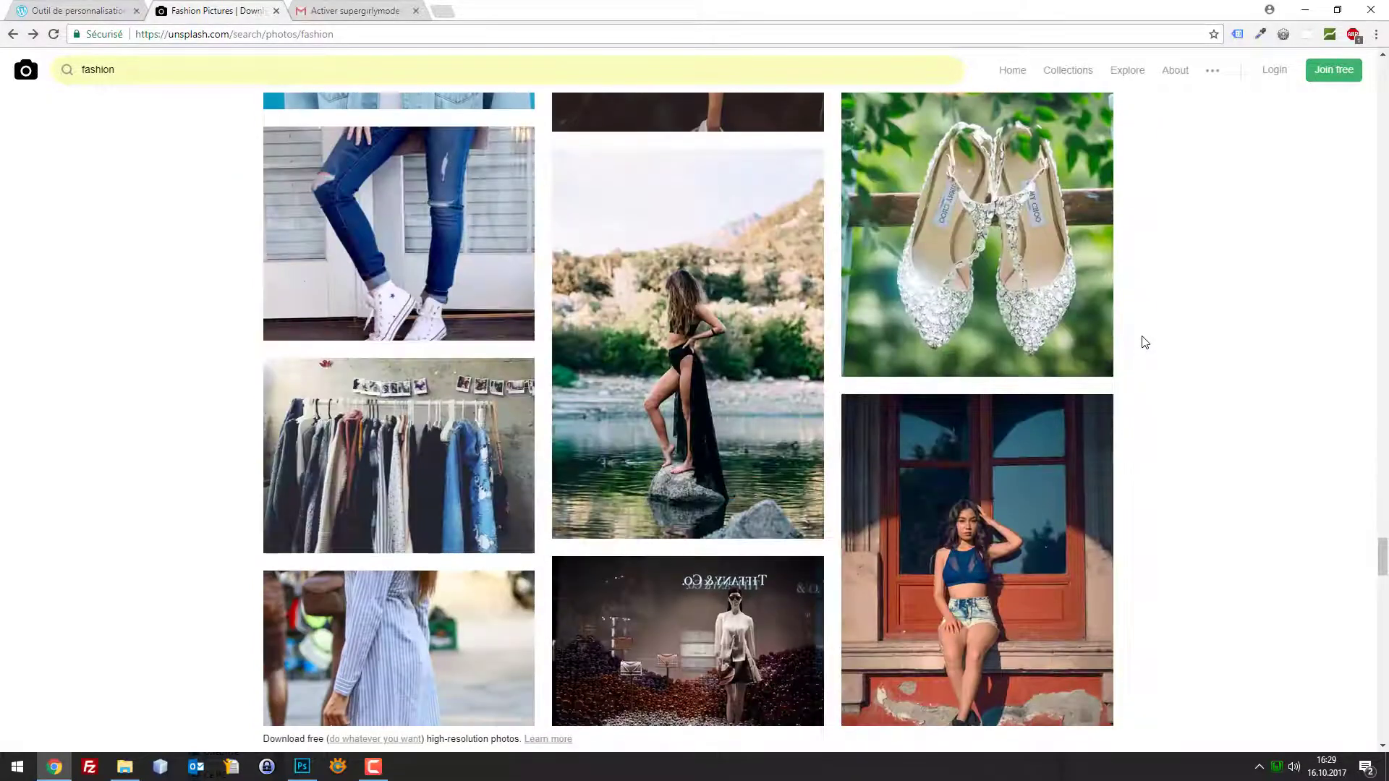
scroll(1145, 341, down, 8)
scroll(1145, 336, down, 6)
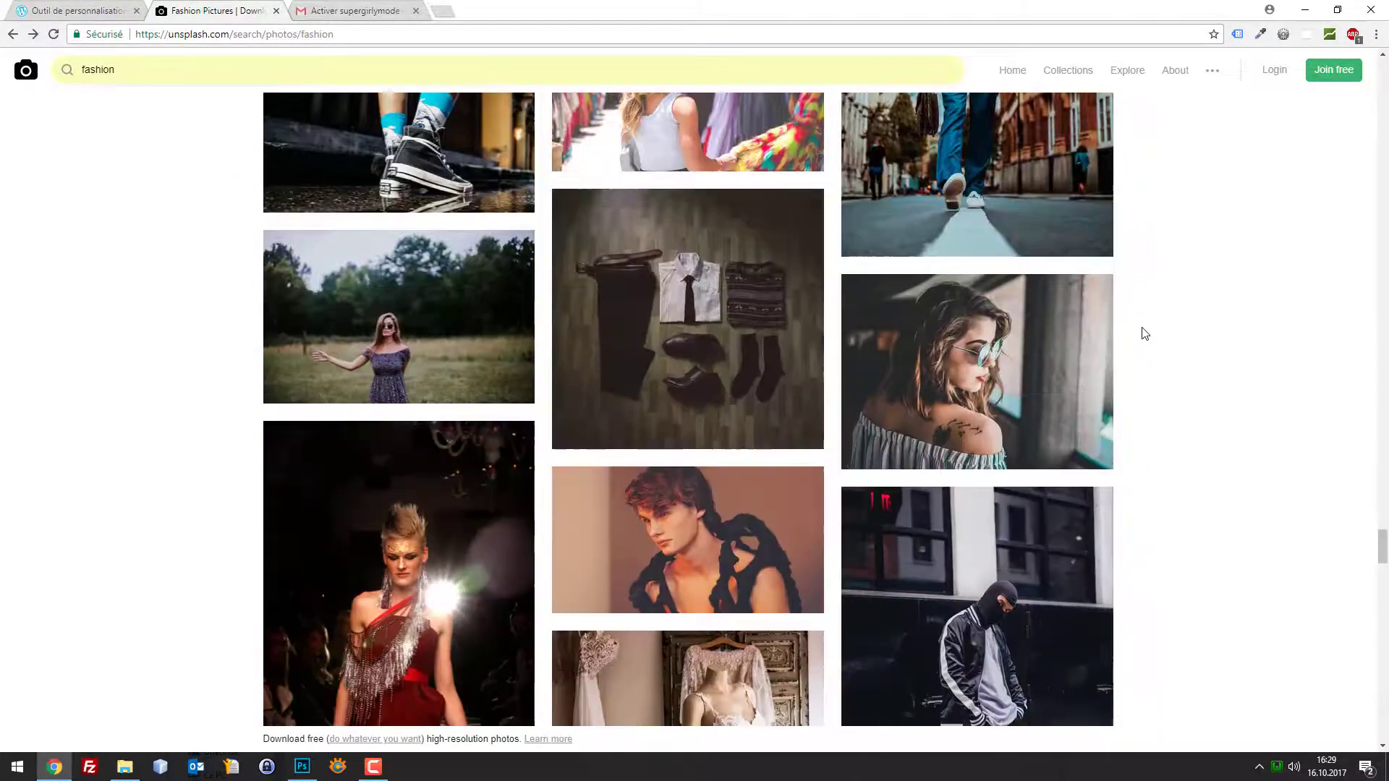
scroll(1145, 327, down, 15)
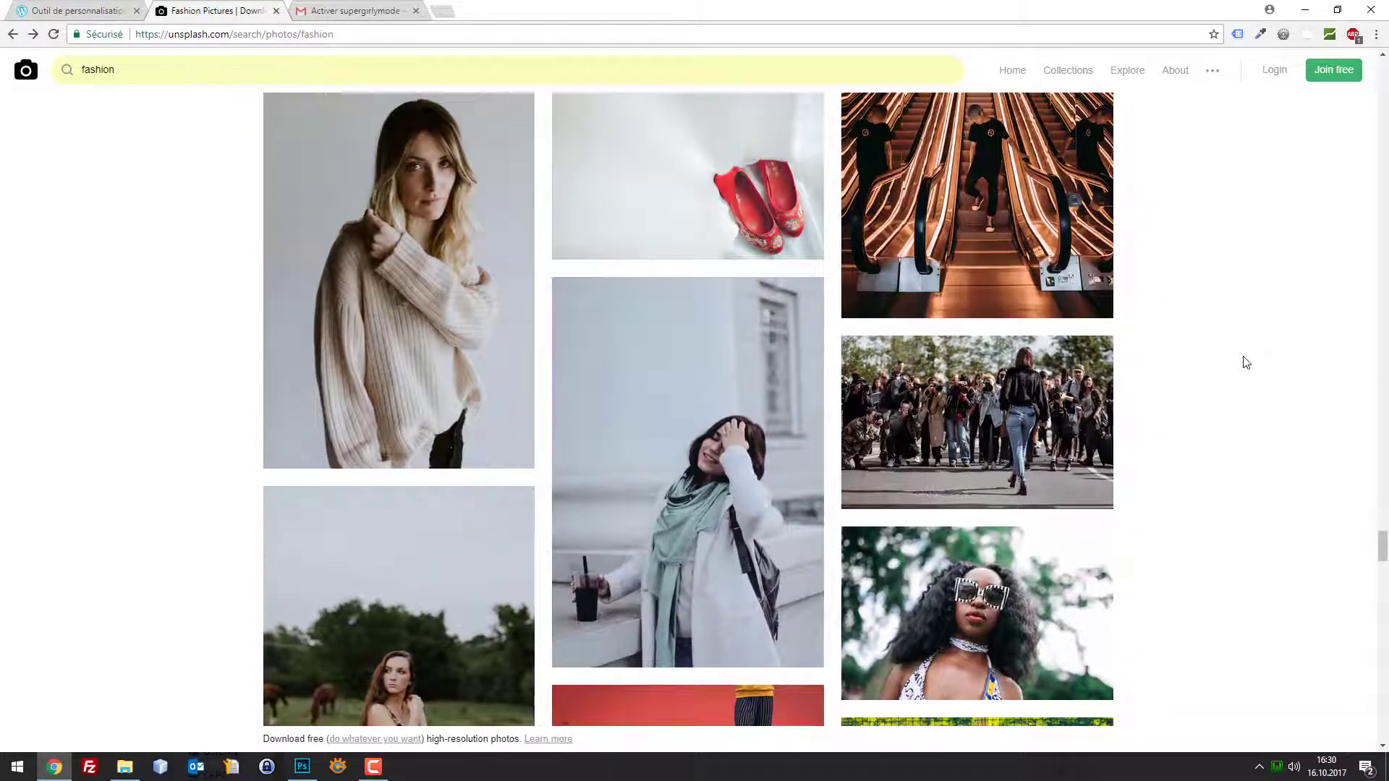
click(969, 394)
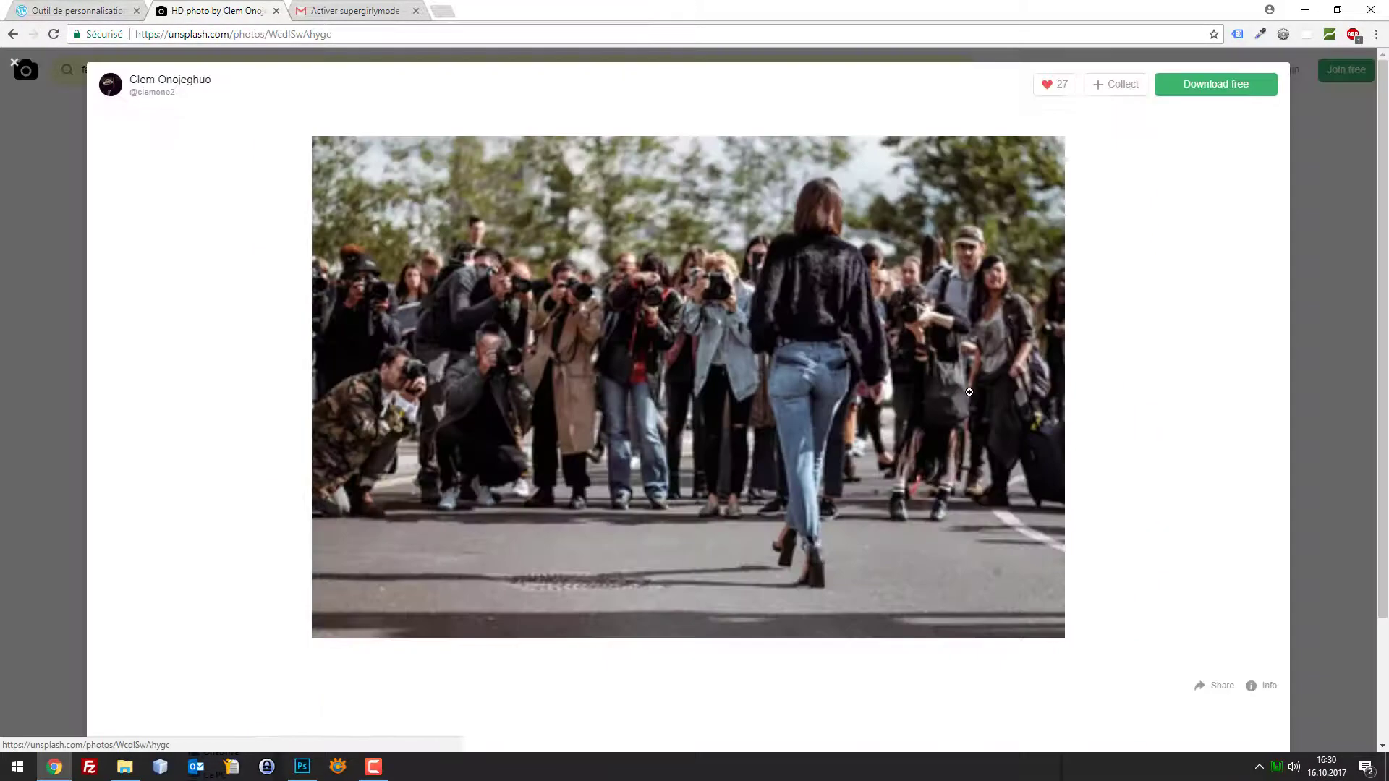
scroll(1085, 356, down, 2)
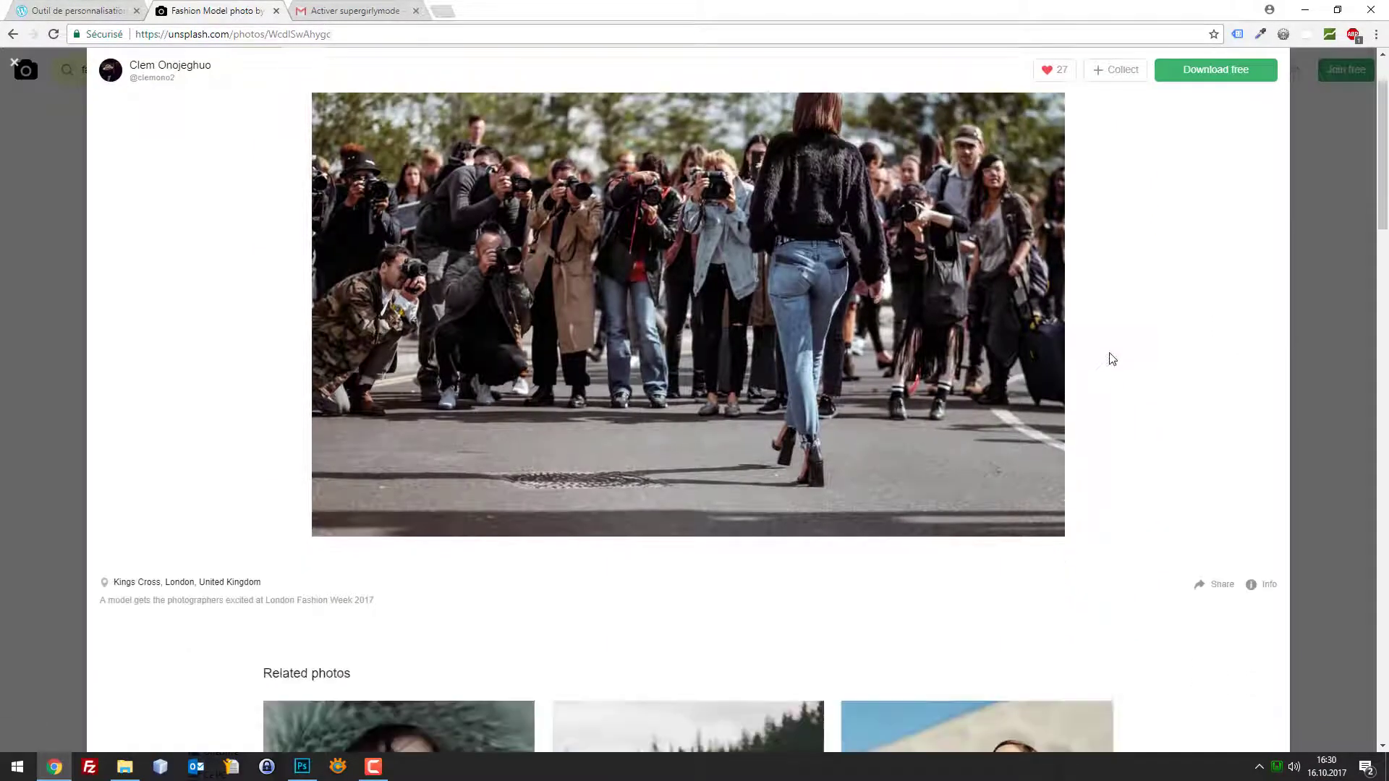
click(1317, 347)
Preview the forest photo with the umbrella, then close it and keep scrolling the results
scroll(1283, 358, down, 5)
scroll(1244, 358, down, 10)
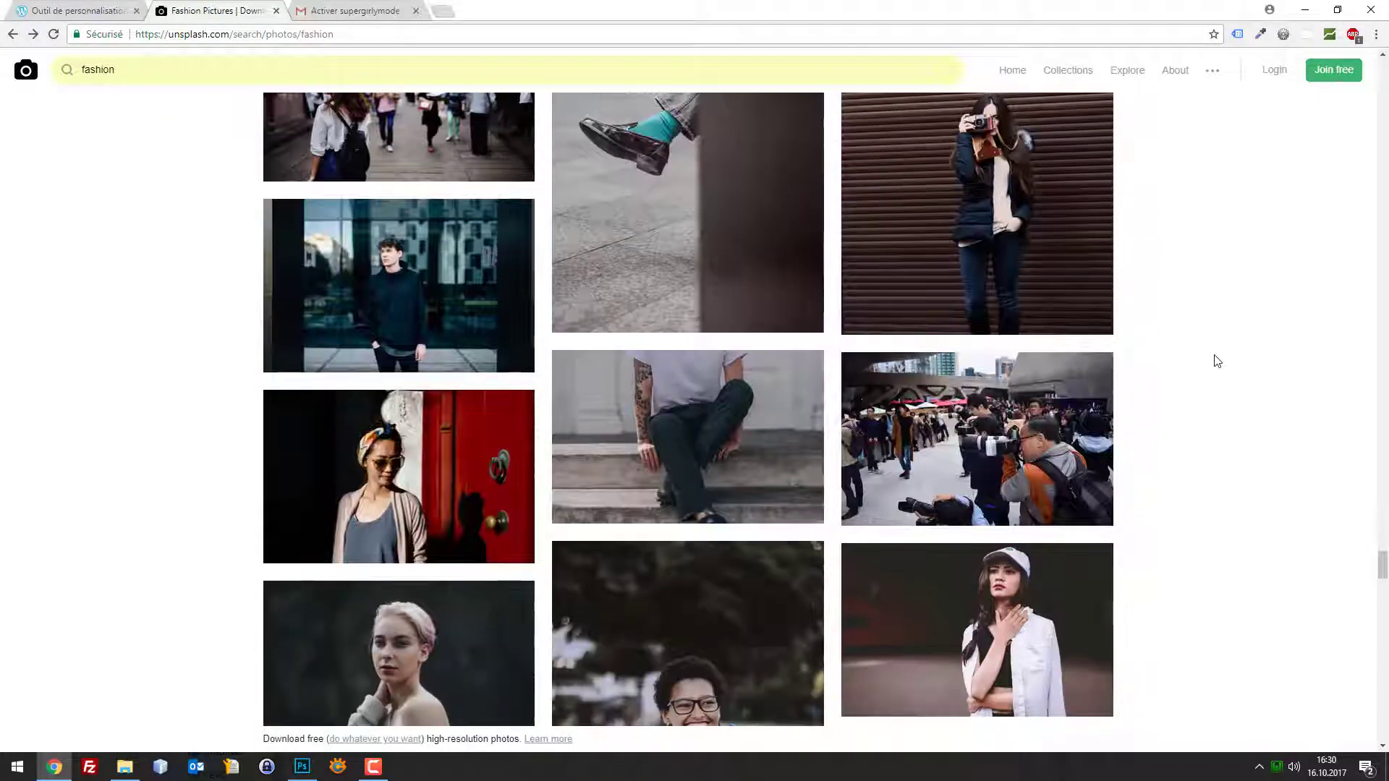
scroll(1218, 361, down, 10)
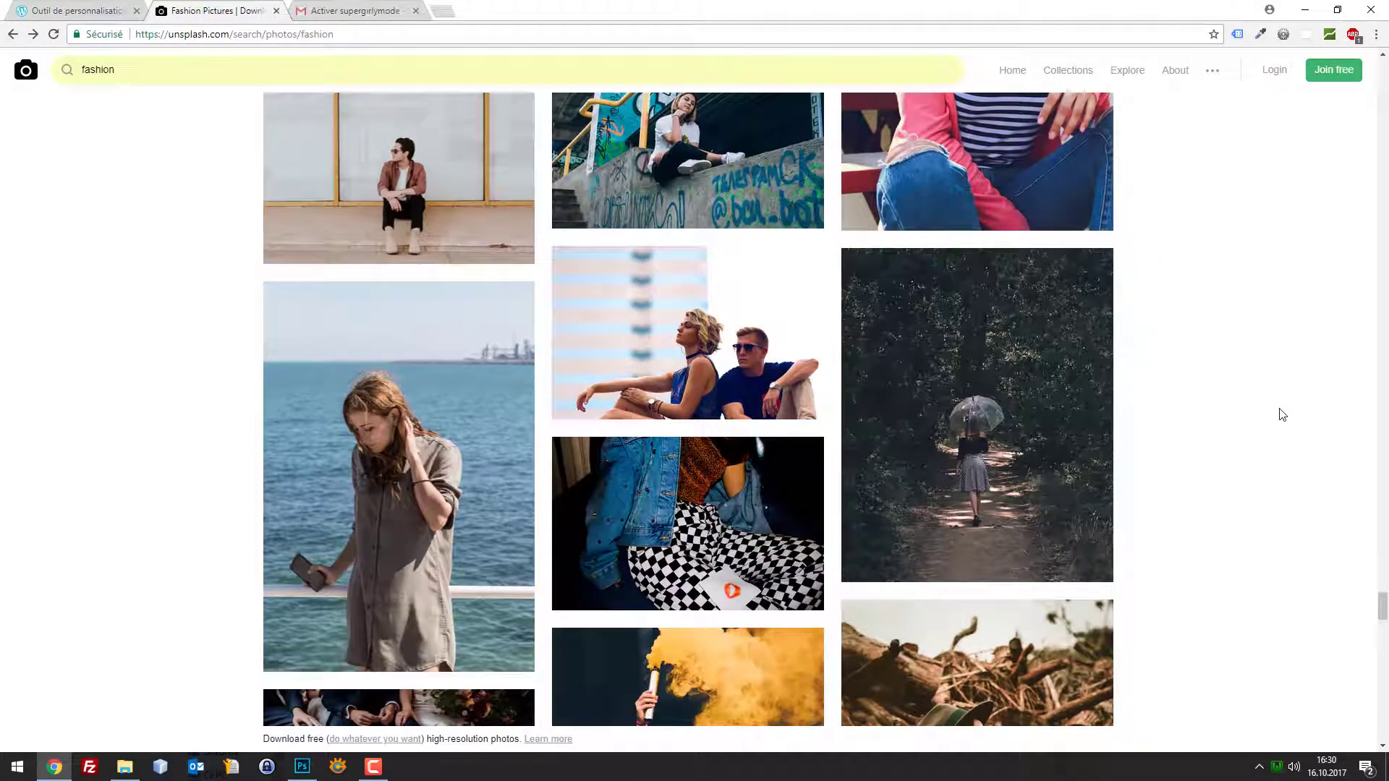
scroll(1284, 413, down, 7)
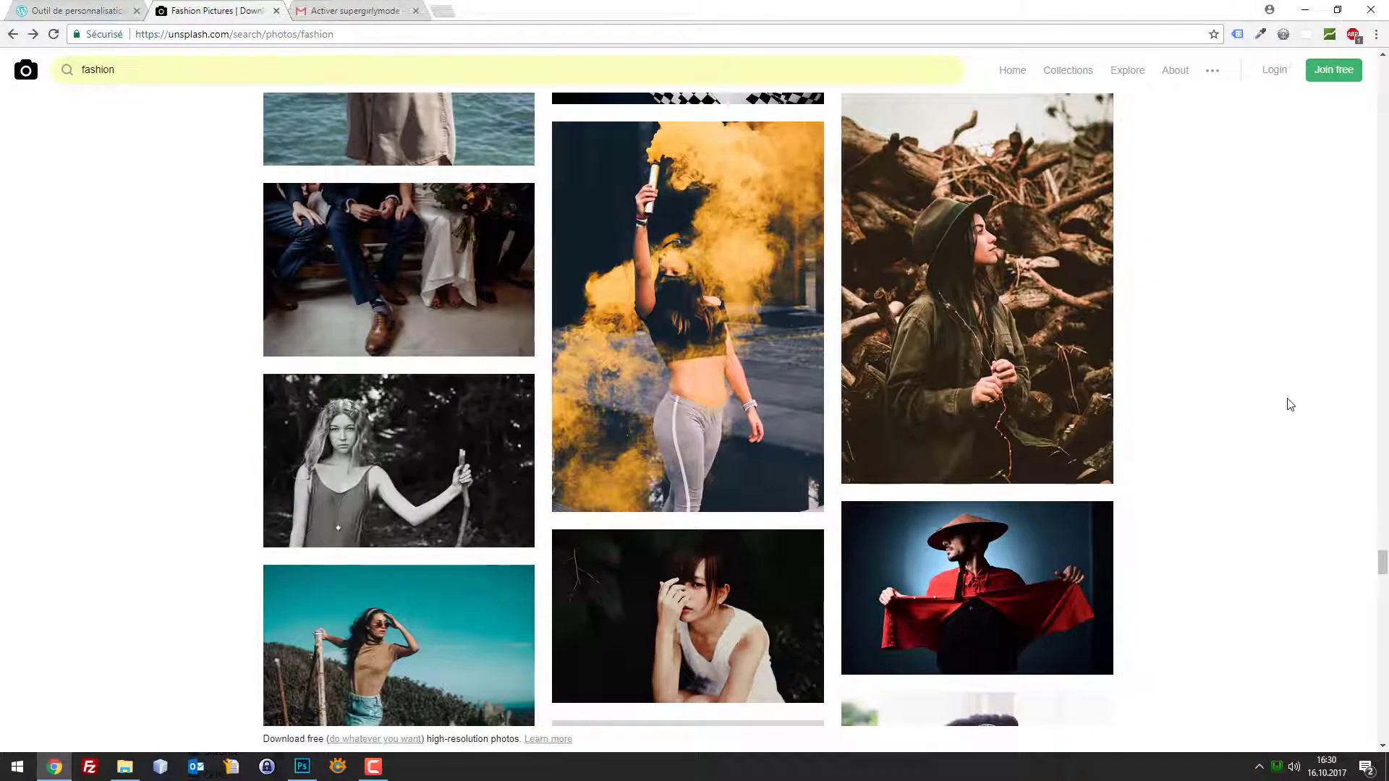
scroll(1289, 403, up, 8)
click(976, 412)
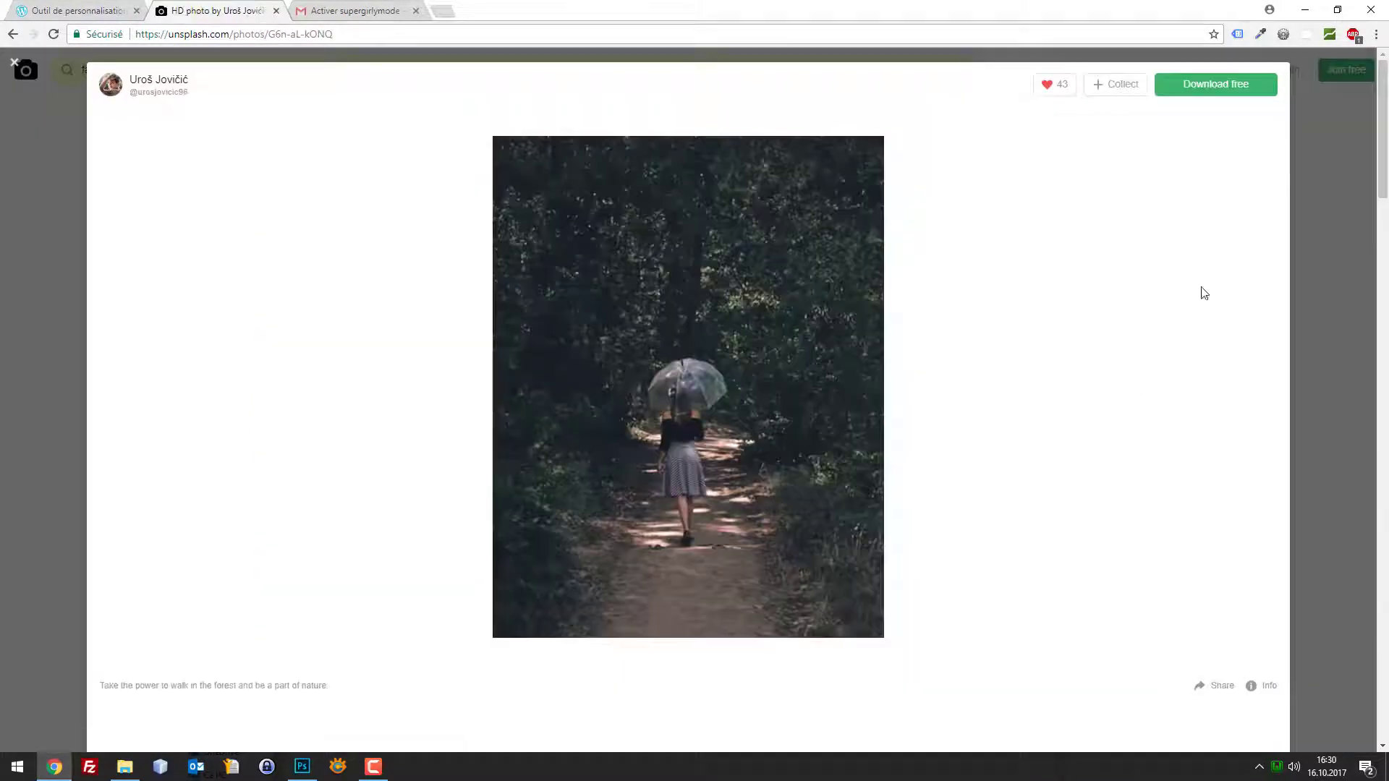
click(1302, 166)
scroll(1314, 282, down, 10)
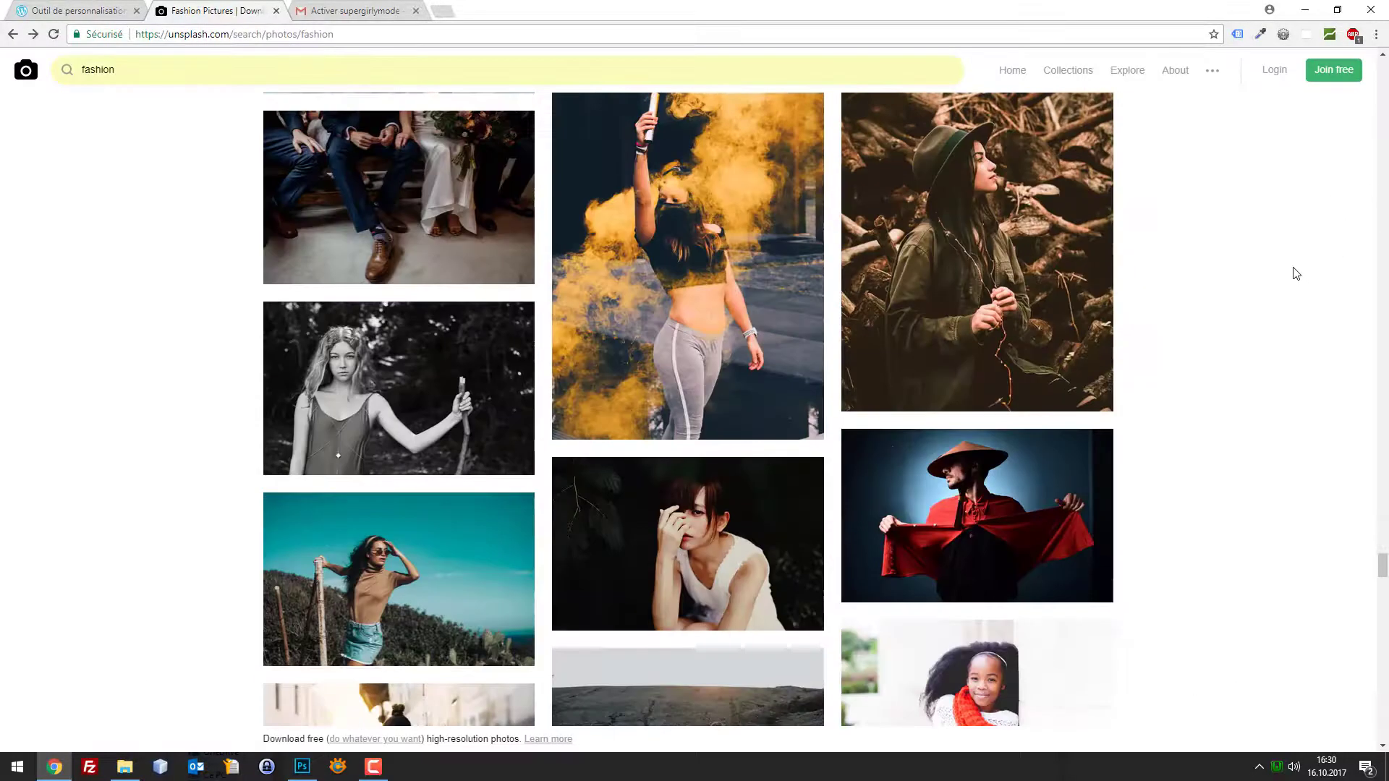
scroll(940, 275, down, 6)
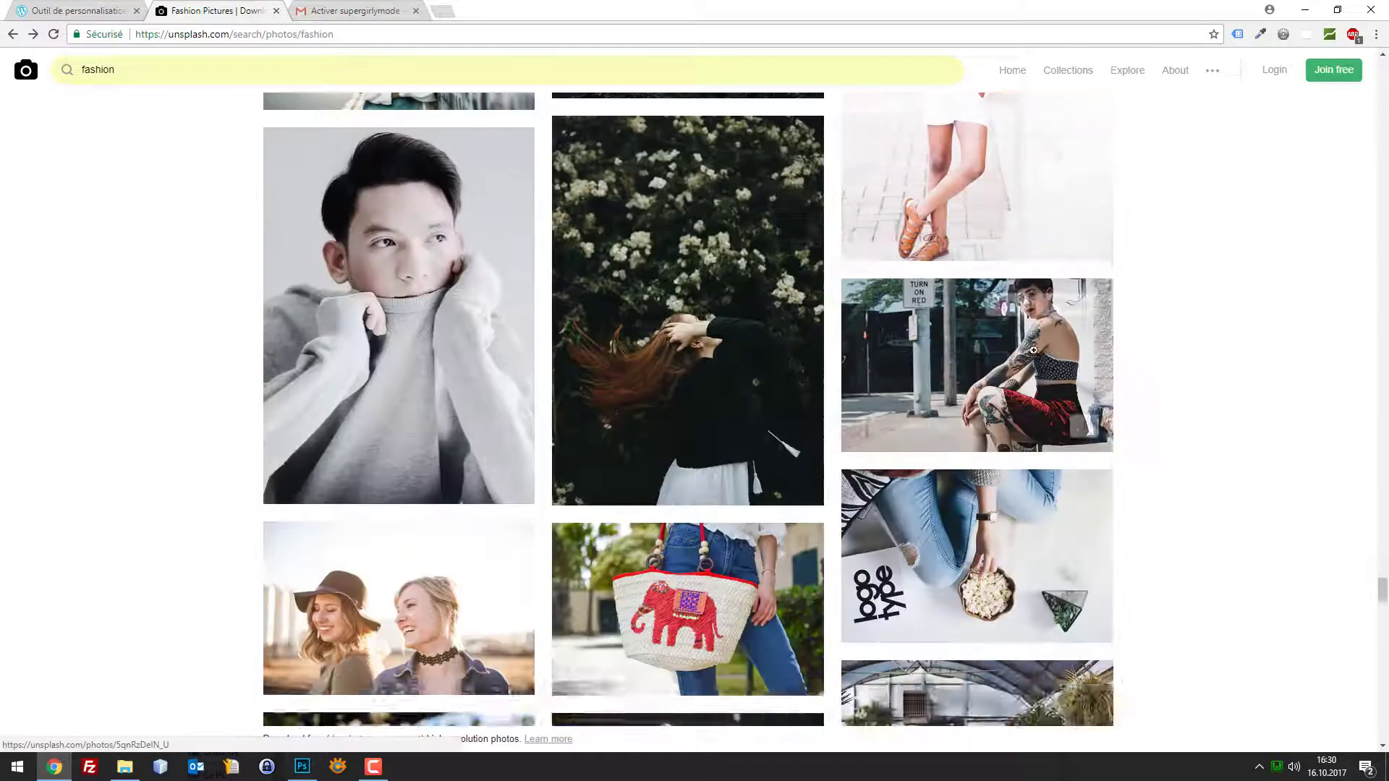
scroll(694, 347, up, 5)
Download the teal Malibu photo as a JPEG from Unsplash and drag a copy onto the desktop
click(433, 222)
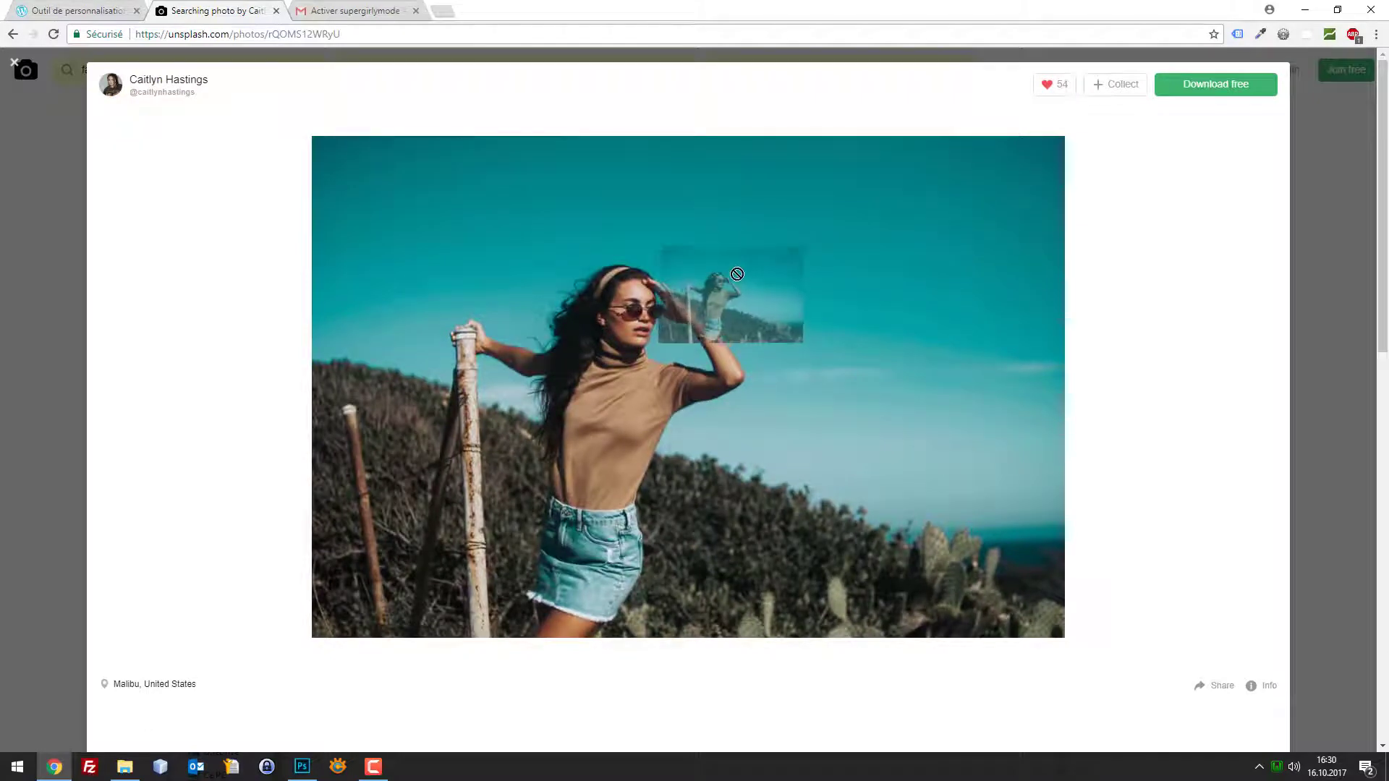
click(1203, 85)
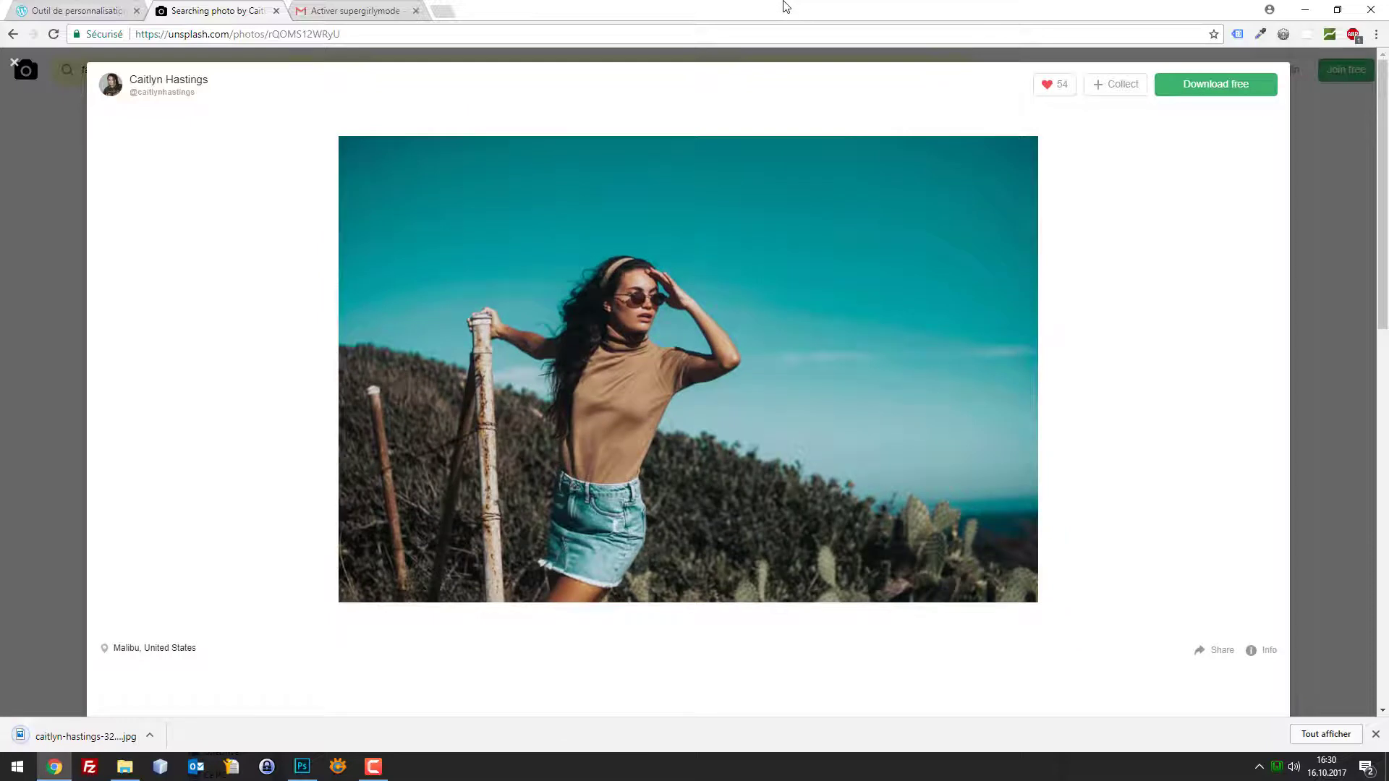
double_click(784, 6)
drag(784, 148, 749, 18)
drag(332, 738, 22, 499)
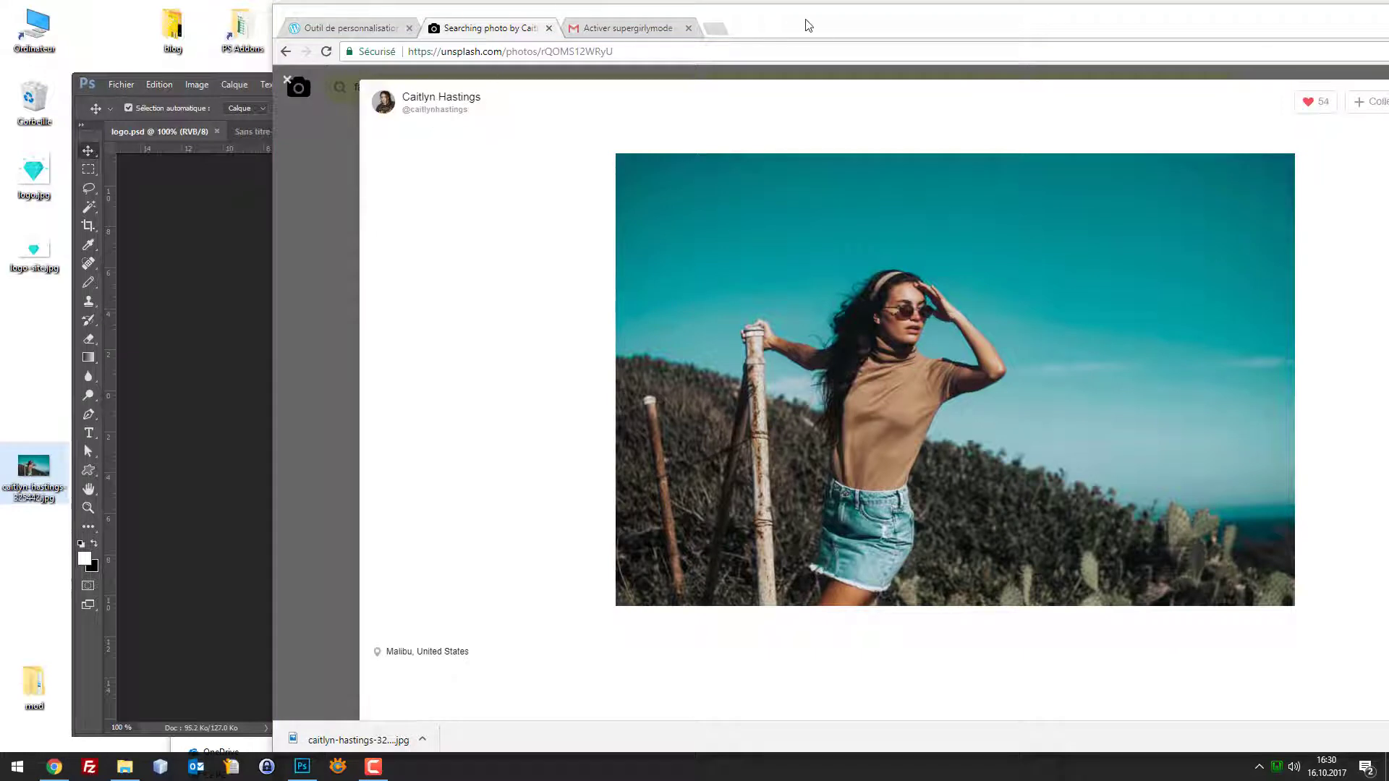
double_click(724, 22)
Upload the downloaded teal JPEG through the customizer's background image chooser
click(108, 9)
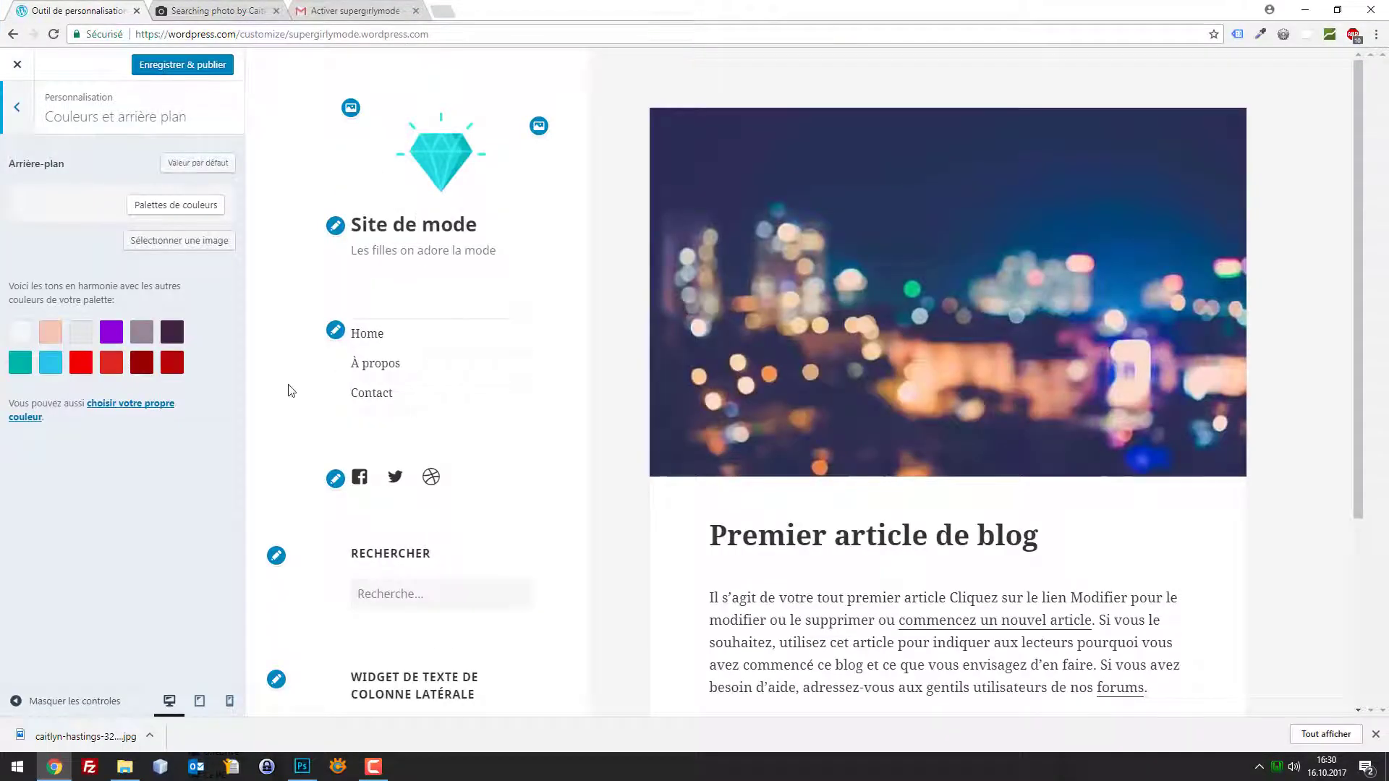
click(186, 240)
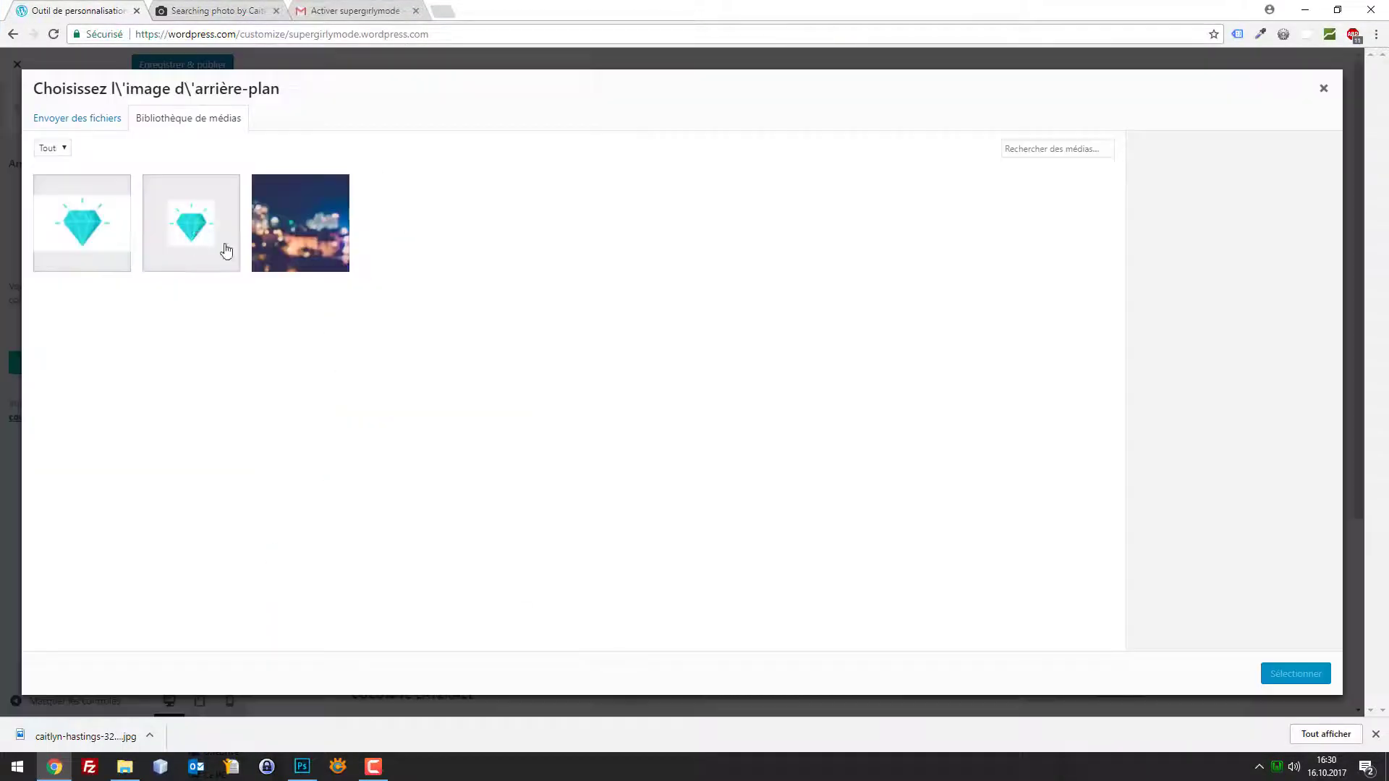
click(69, 123)
click(674, 365)
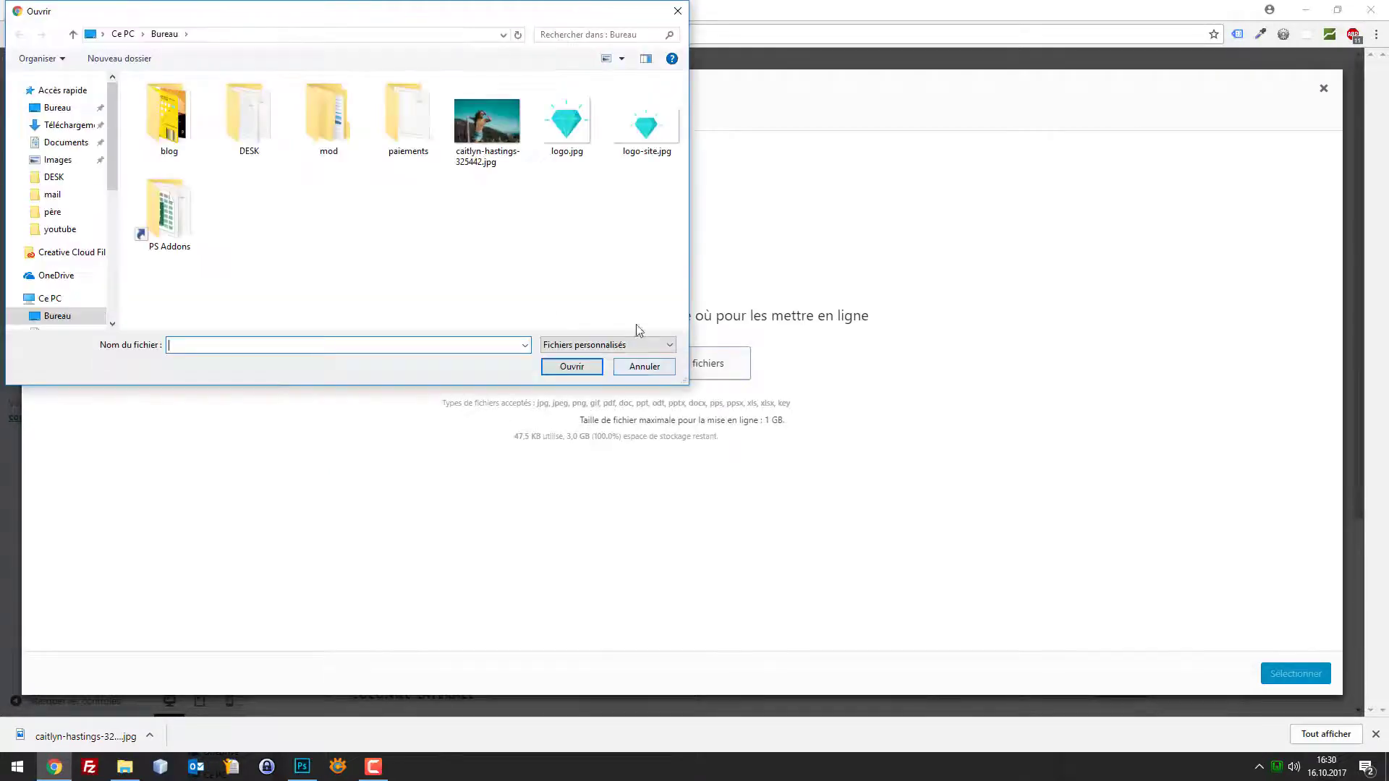
double_click(484, 140)
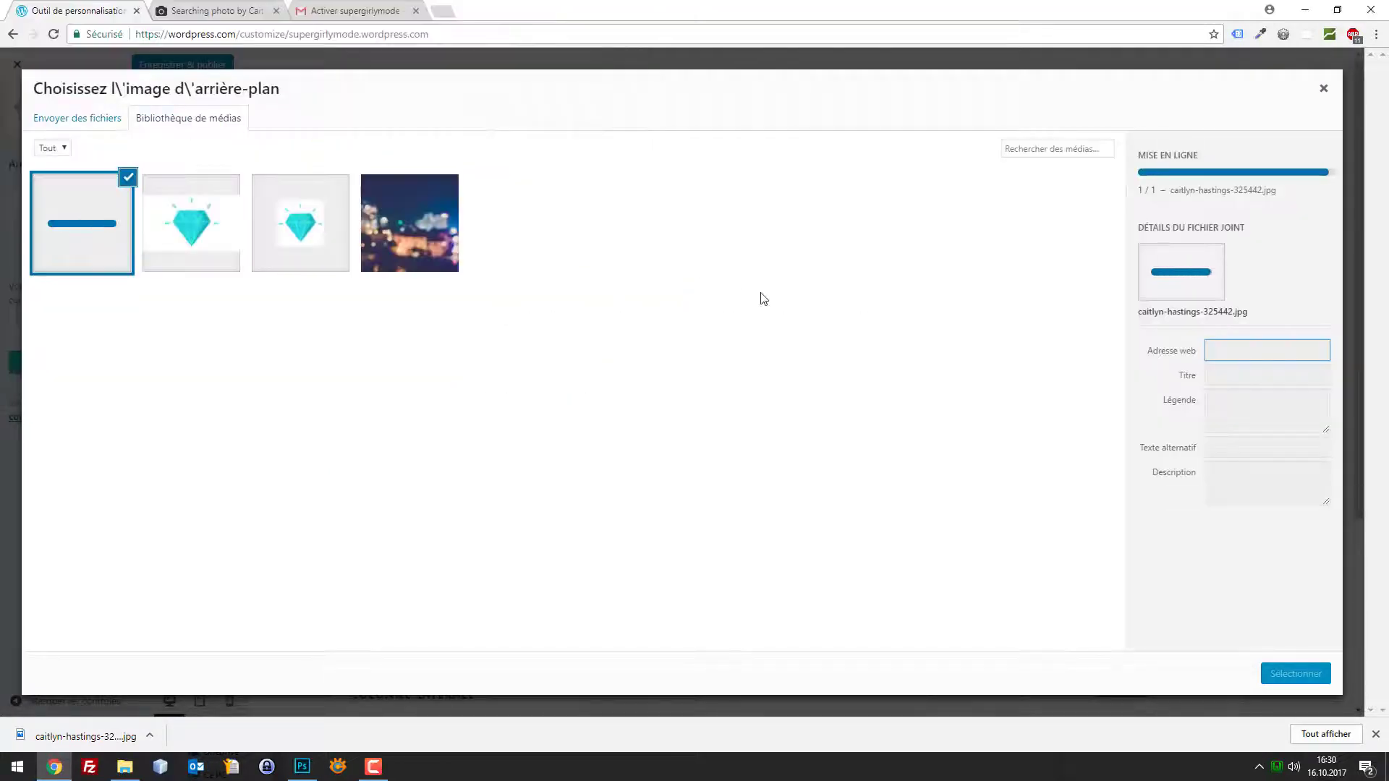
Clear the image title and set the teal photo as the site background
click(1245, 370)
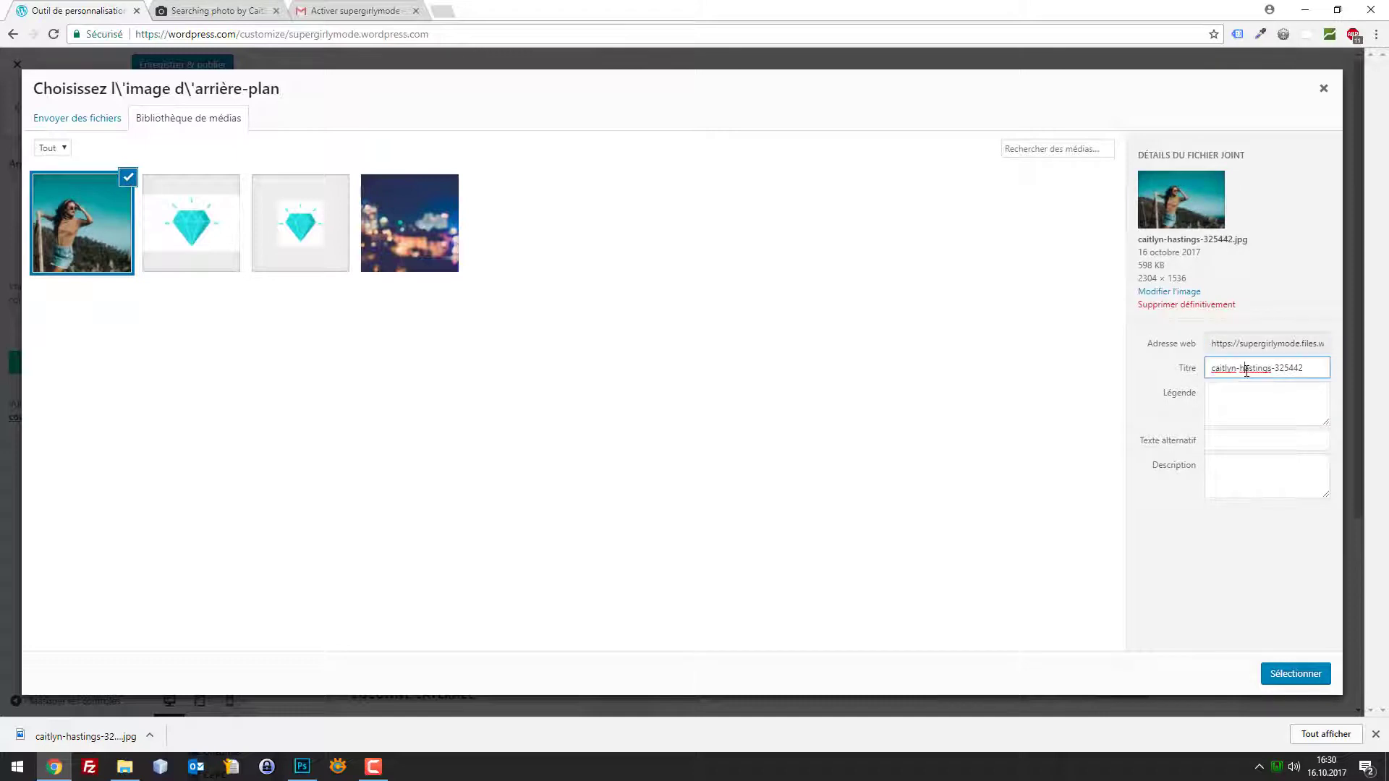
key(ctrl+a)
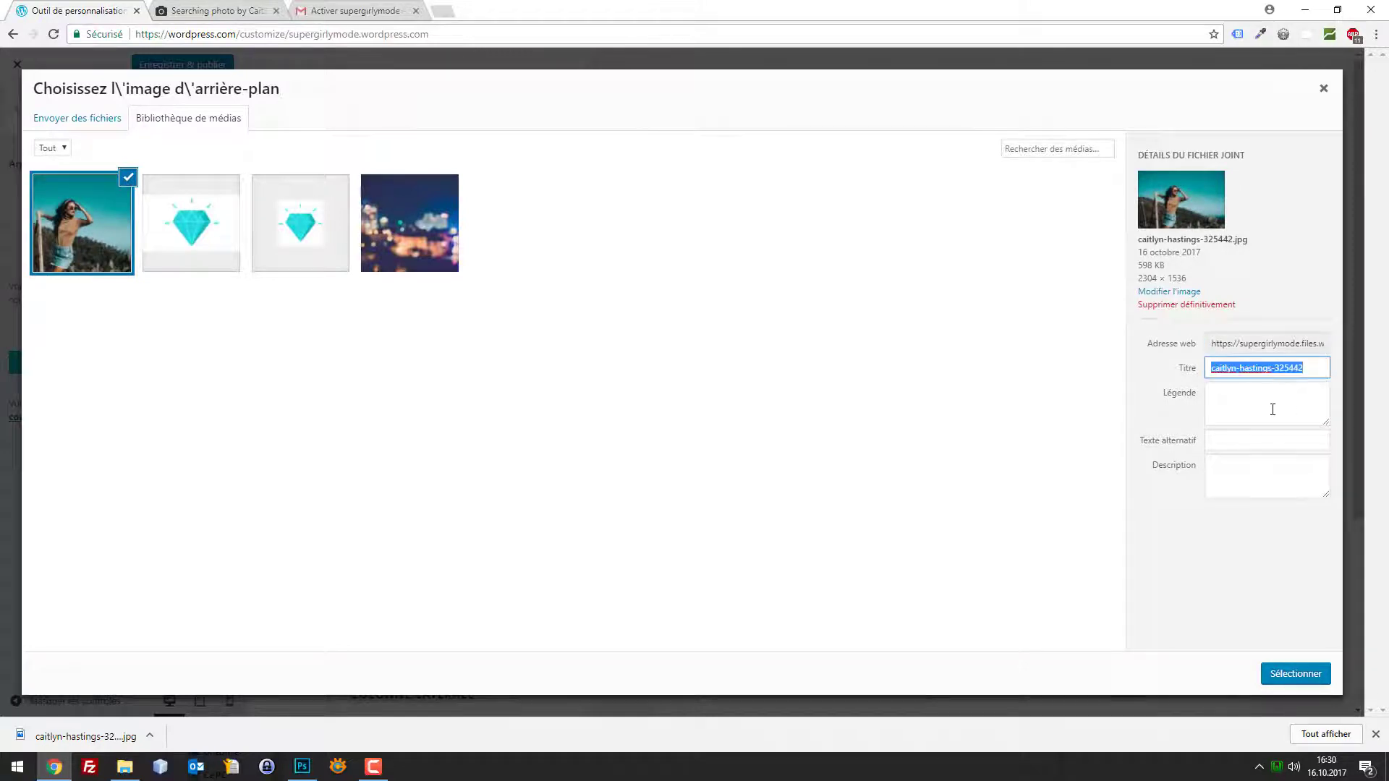
key(BackSpace)
click(1291, 673)
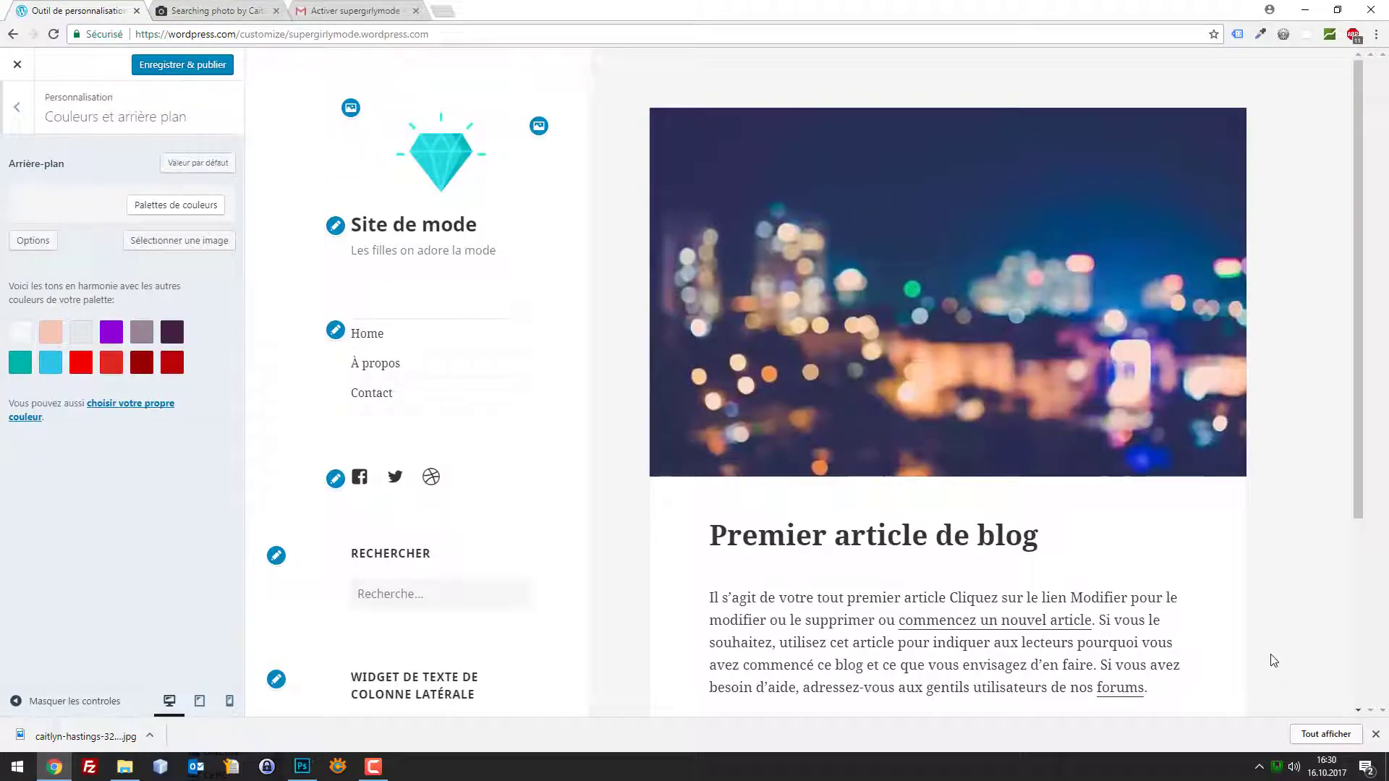
scroll(1244, 475, down, 4)
scroll(1249, 437, up, 4)
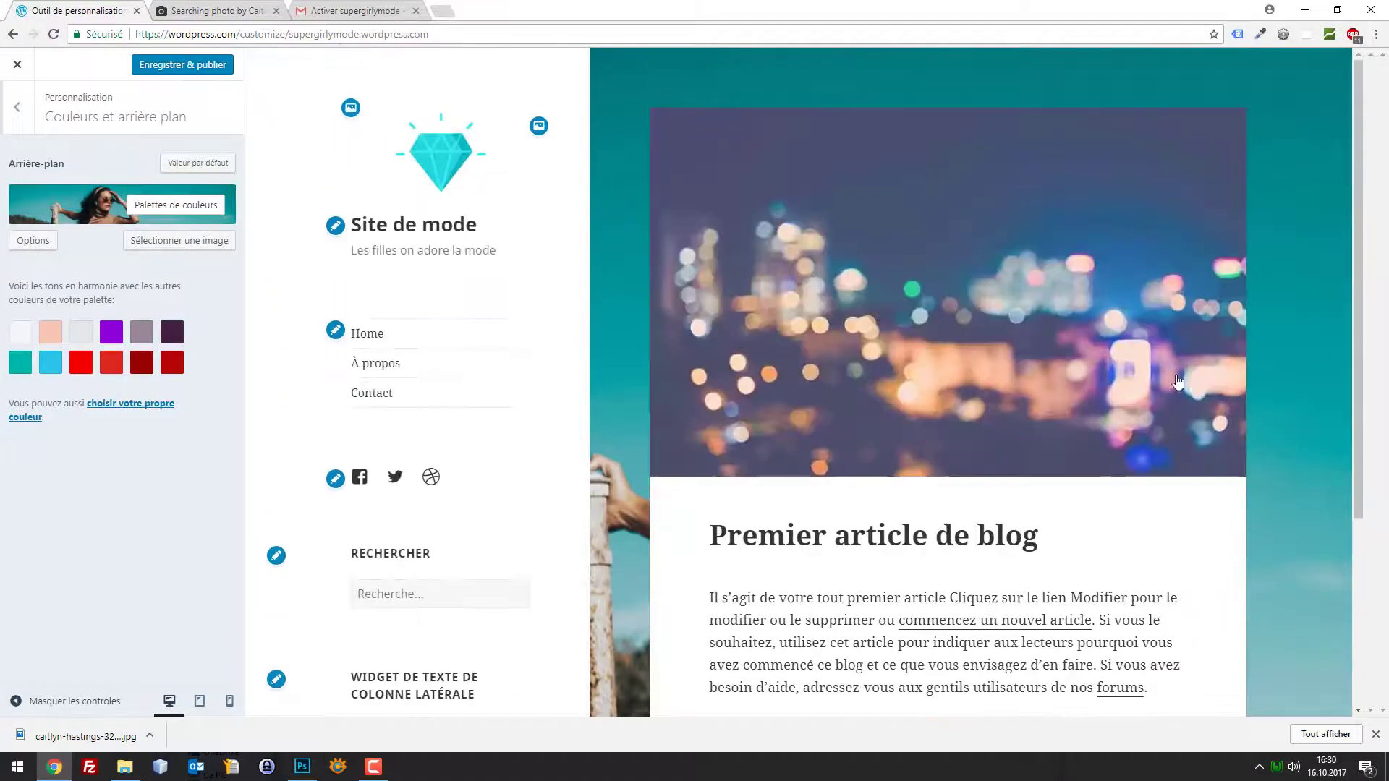
scroll(881, 267, down, 4)
scroll(390, 84, up, 4)
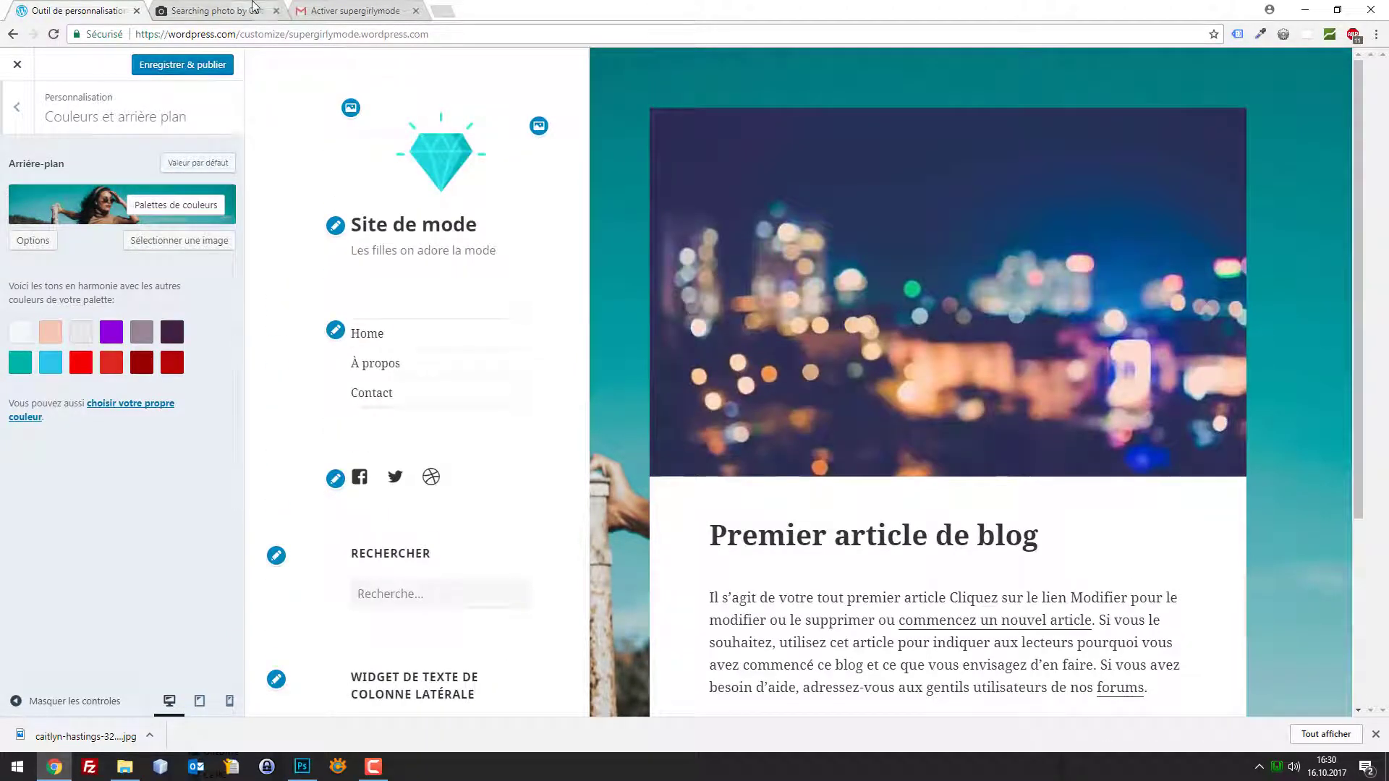
Glance at the Unsplash photo page, then return to the customizer to review the background
click(253, 11)
click(72, 10)
scroll(643, 310, down, 3)
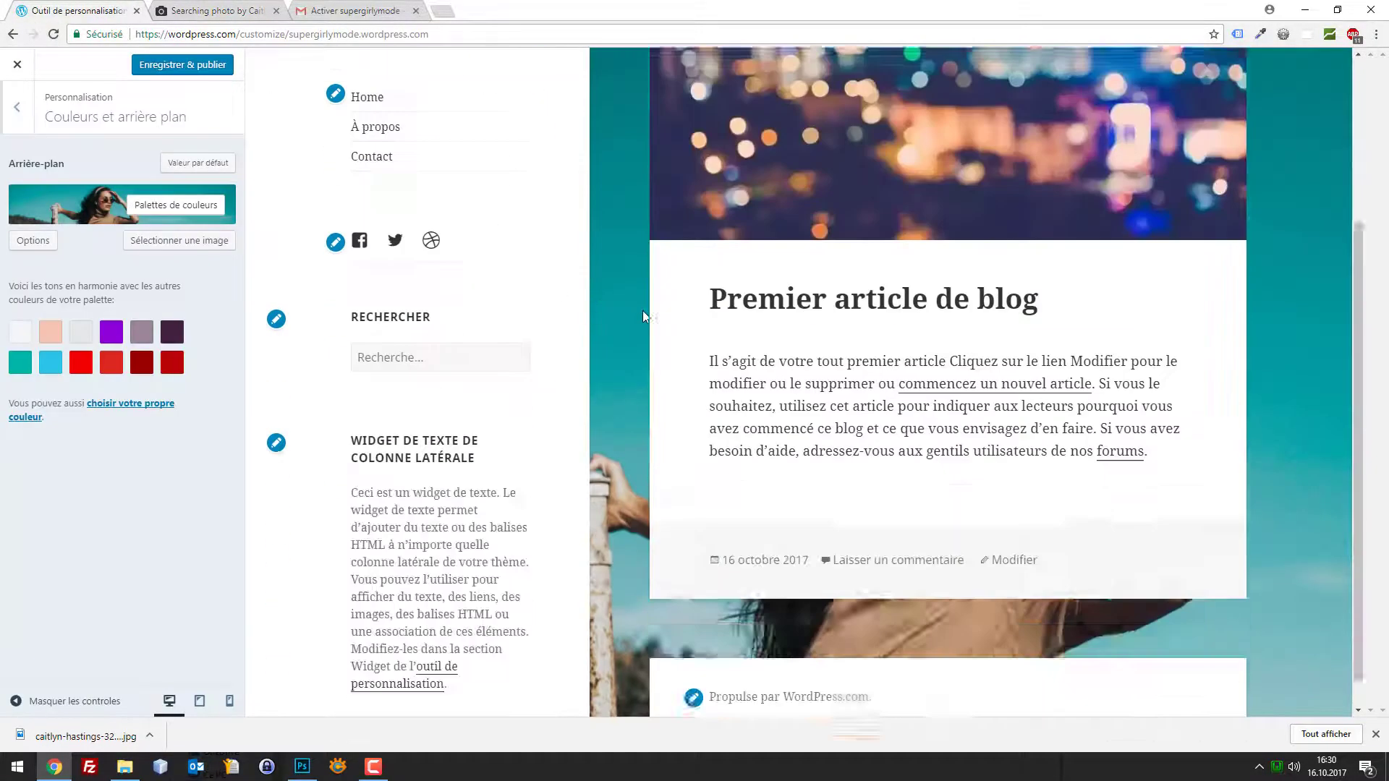
scroll(610, 293, up, 3)
scroll(611, 294, down, 4)
Return to Unsplash, close the teal photo and scroll through the fashion results
click(260, 10)
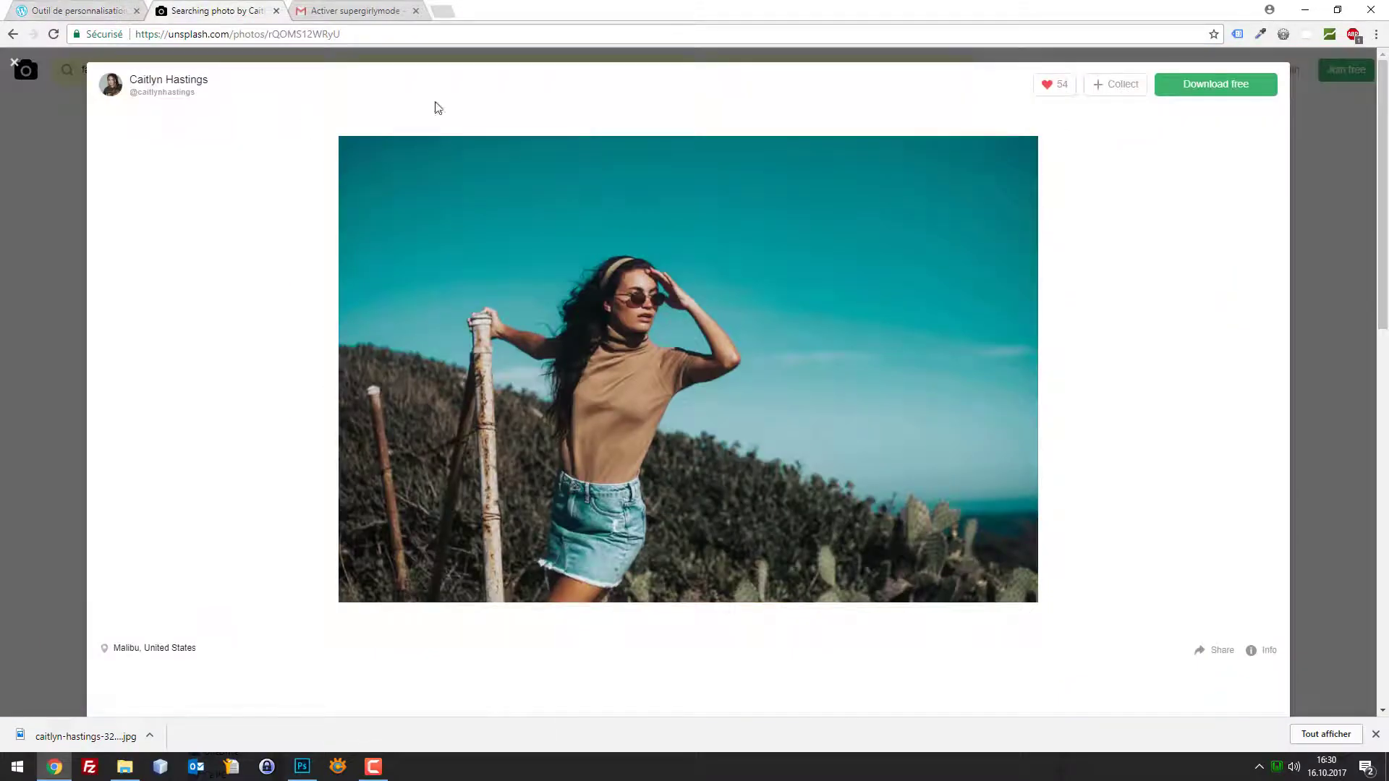
click(1315, 173)
scroll(1227, 272, down, 15)
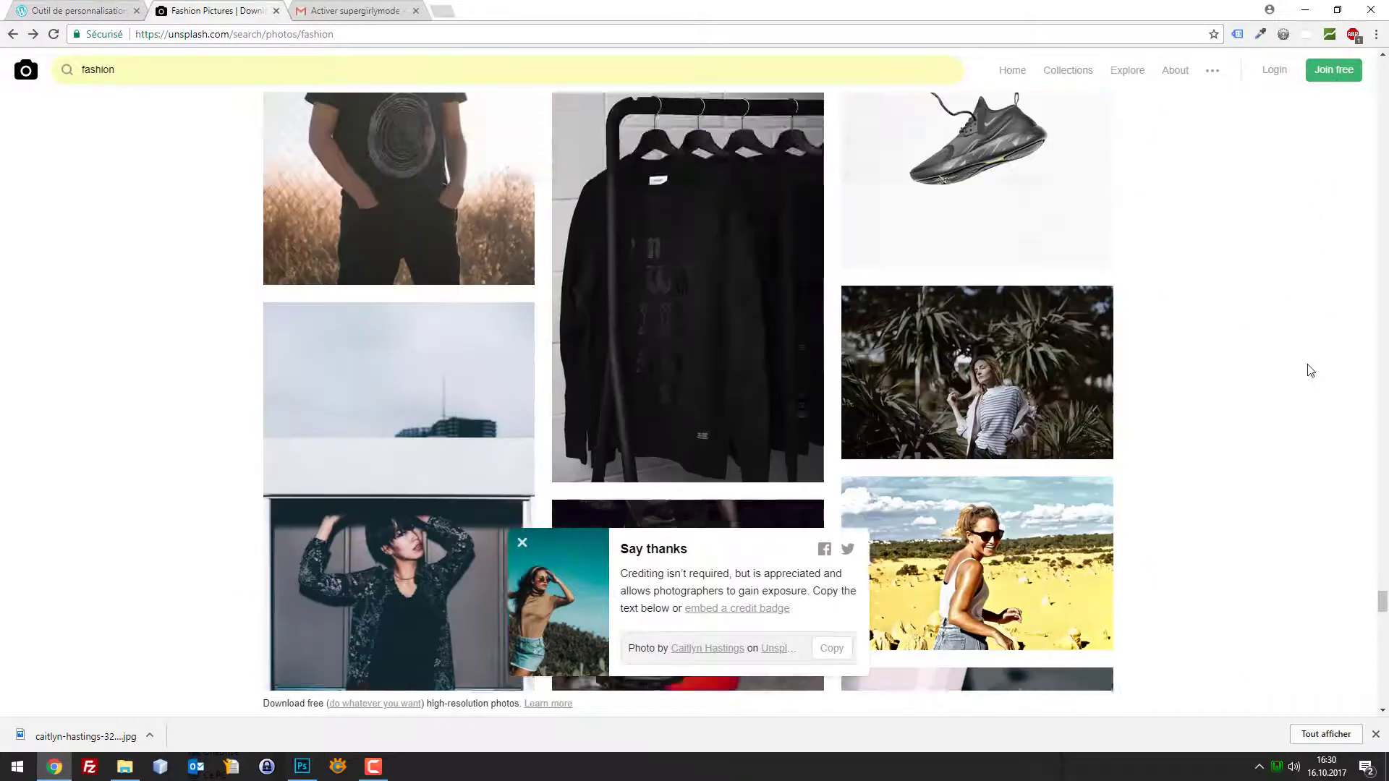
scroll(1311, 370, down, 4)
drag(1382, 577, 1382, 626)
click(1384, 616)
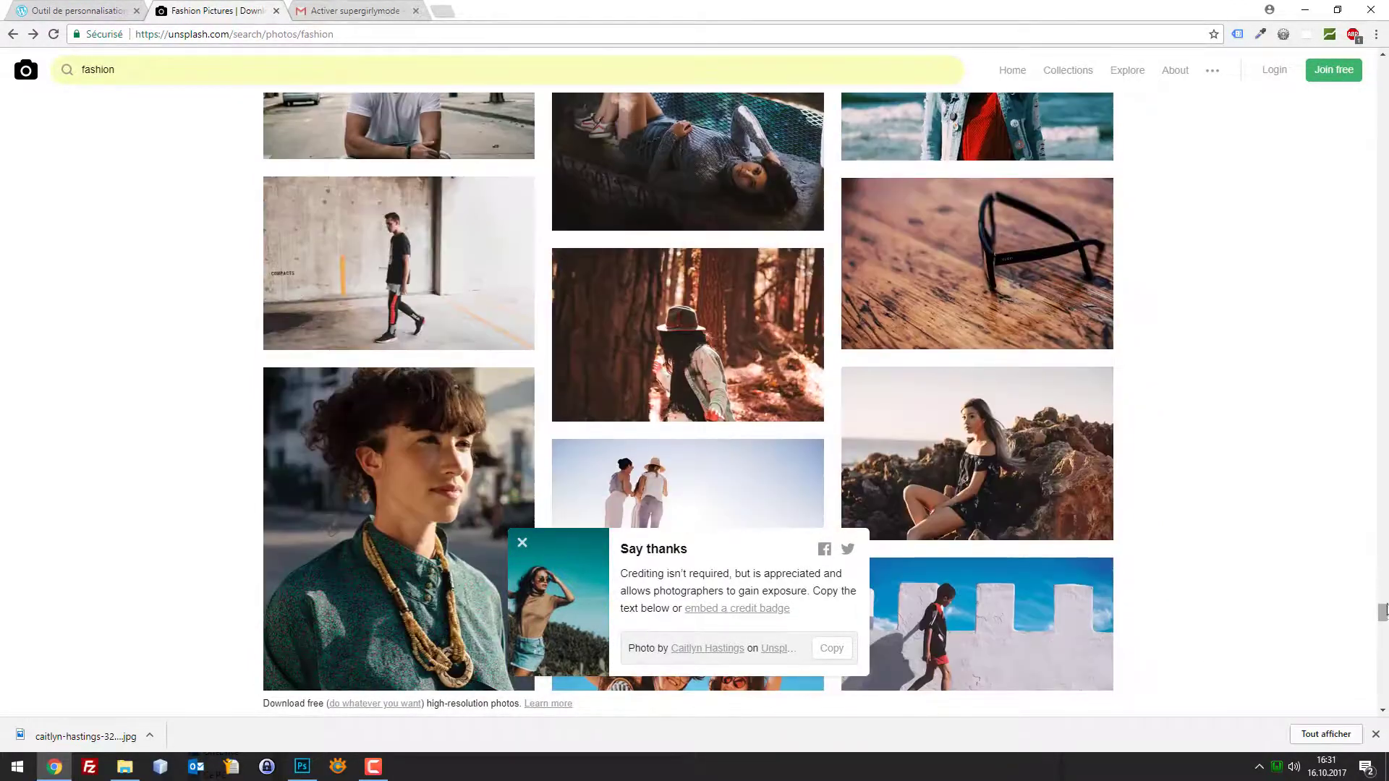
scroll(1387, 600, down, 10)
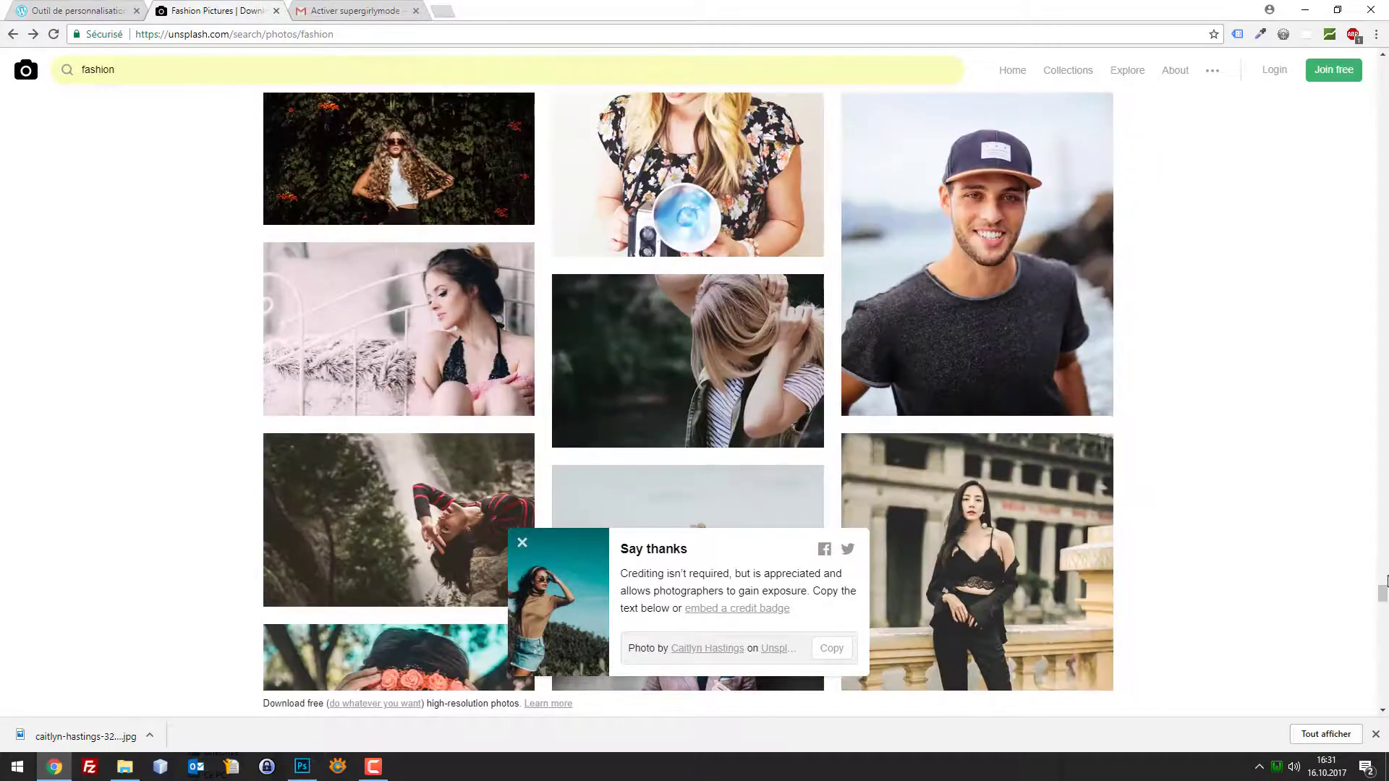
scroll(1387, 581, down, 6)
scroll(1355, 547, down, 10)
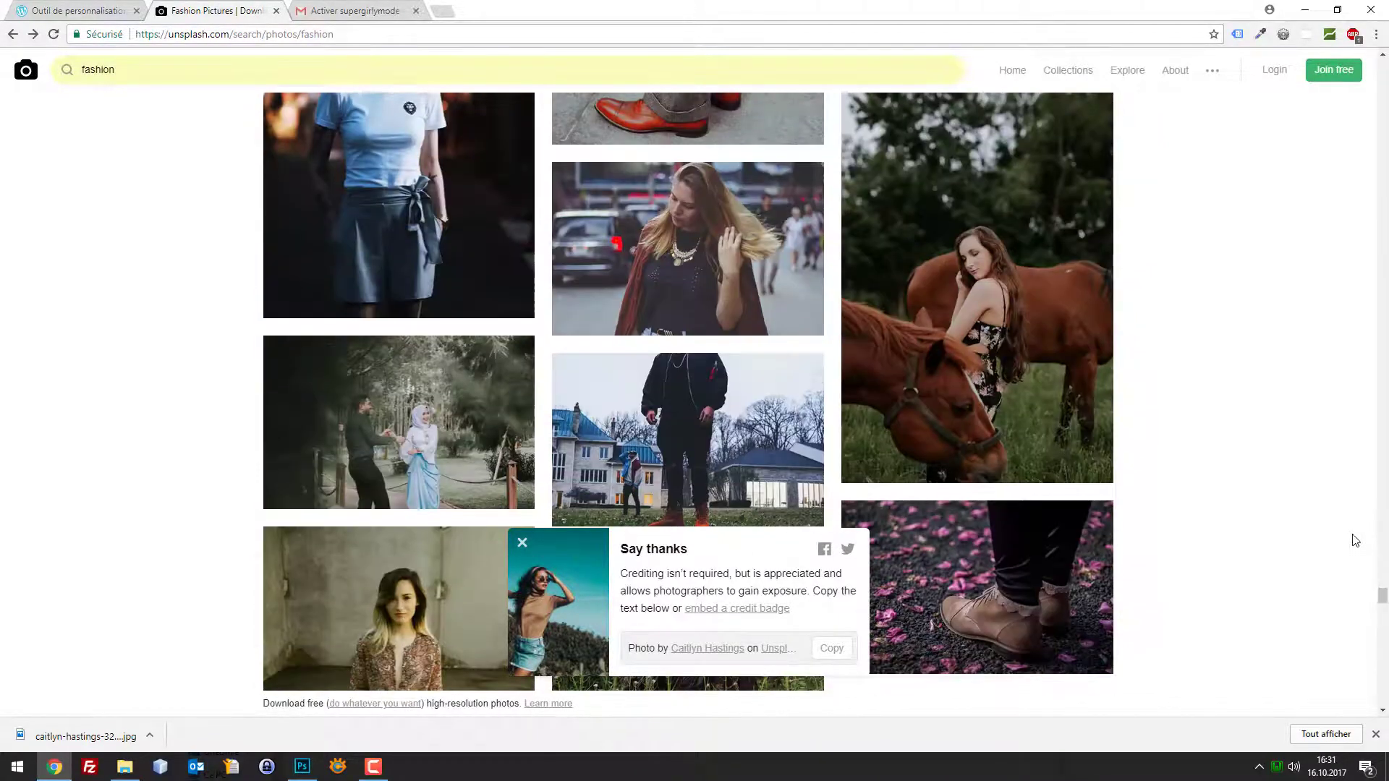
scroll(1286, 471, down, 6)
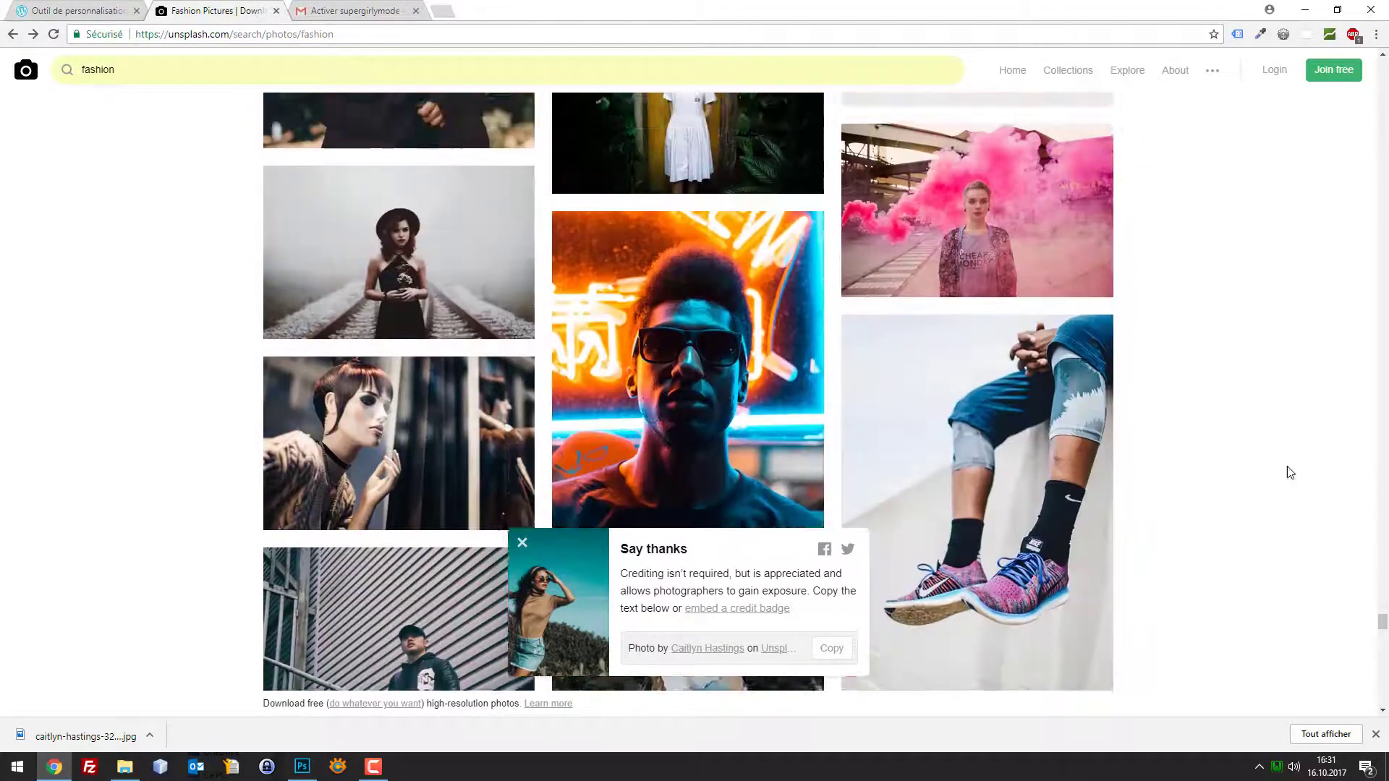
scroll(1013, 434, up, 8)
Open the floral dress photo taken in a field and download it
click(1045, 292)
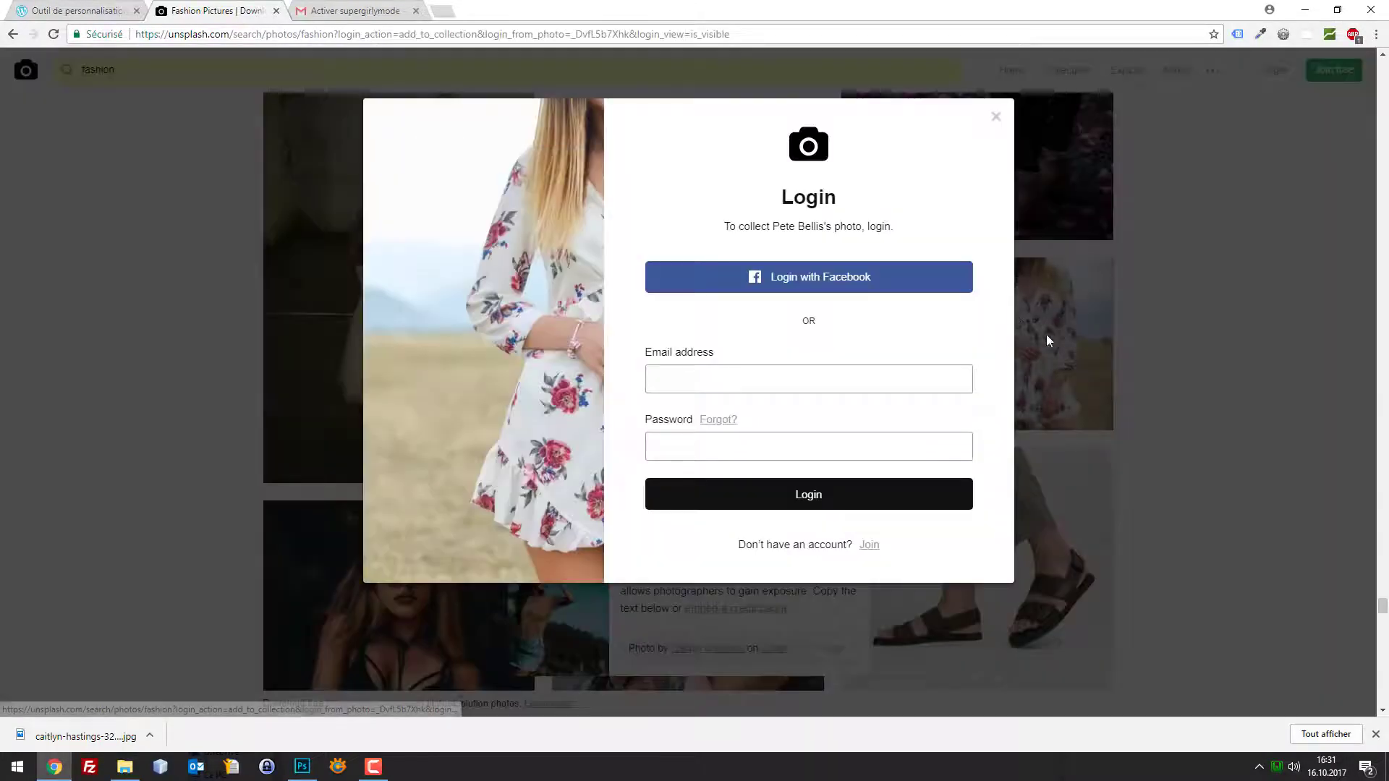
click(995, 116)
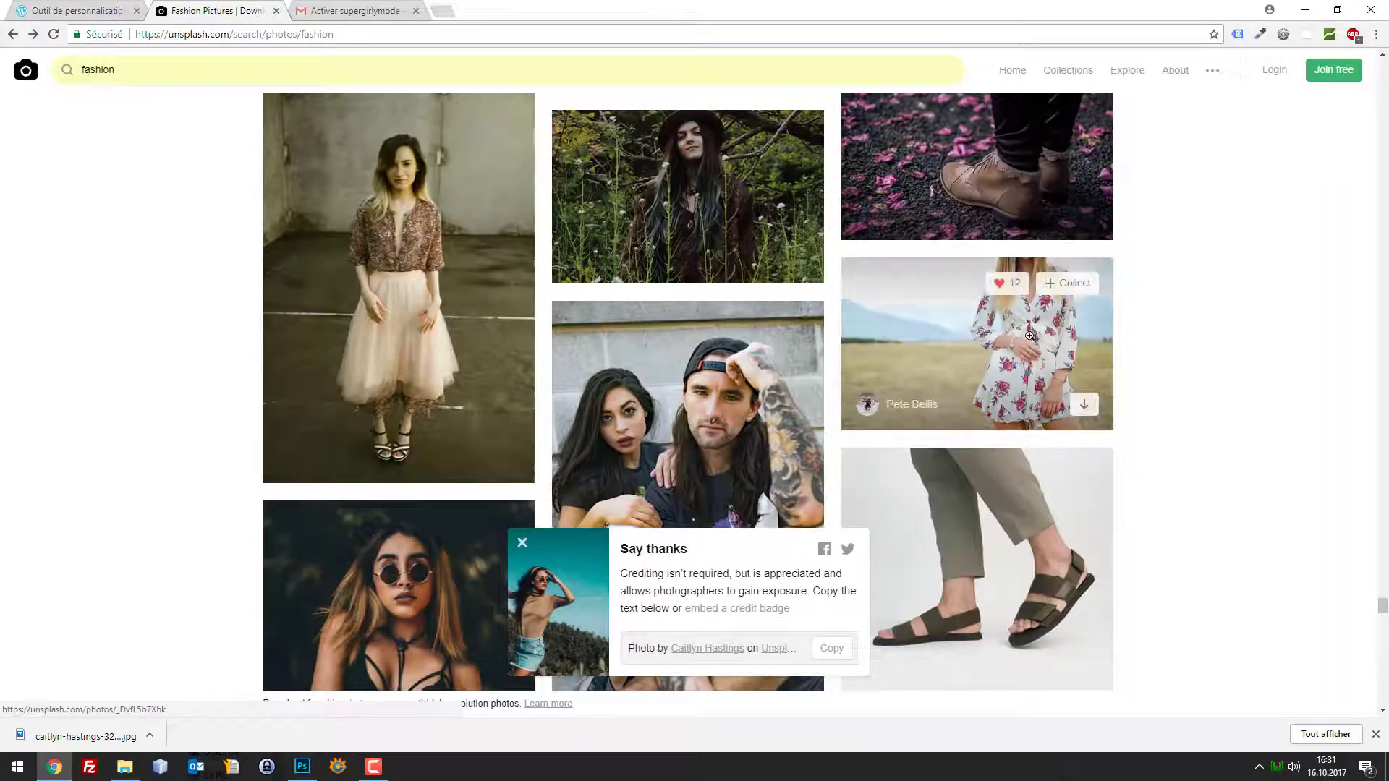
click(1030, 337)
right_click(945, 276)
click(1202, 94)
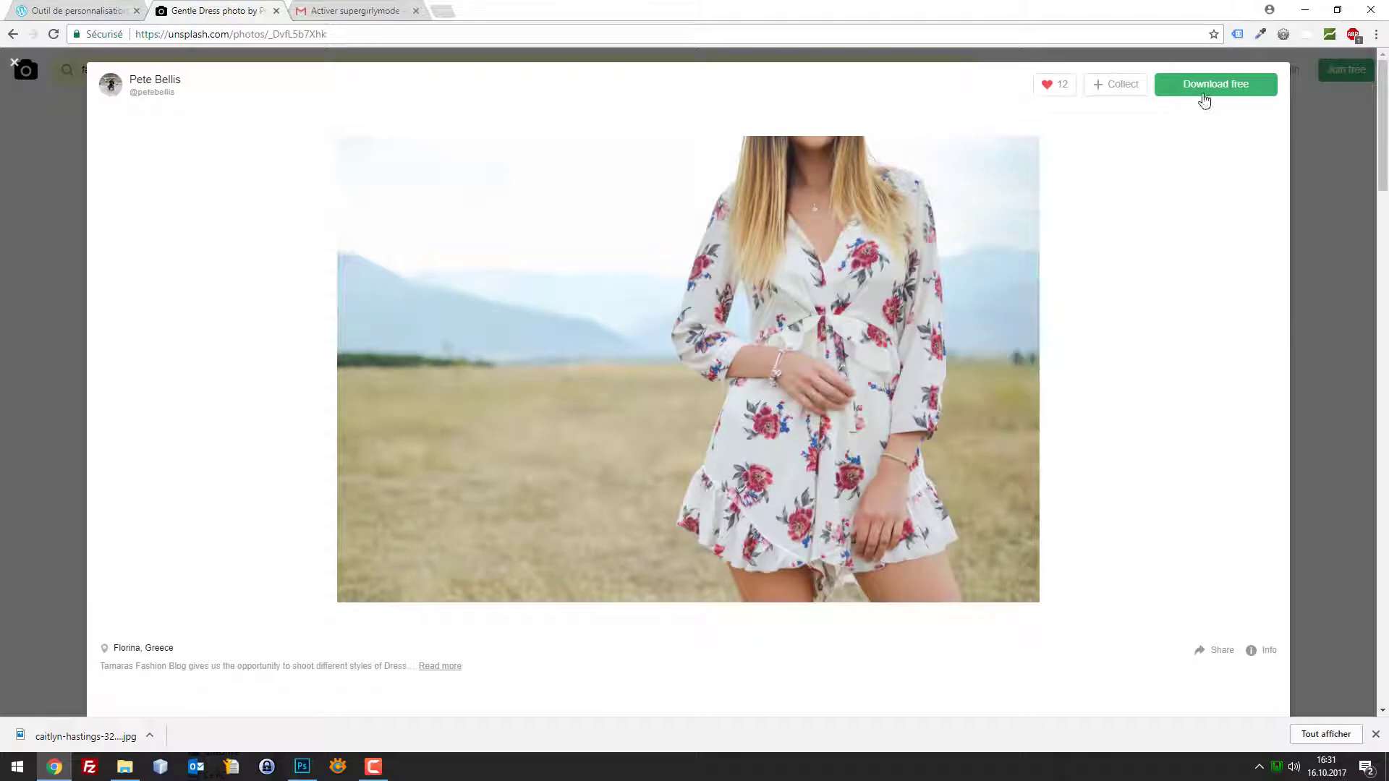
click(1203, 93)
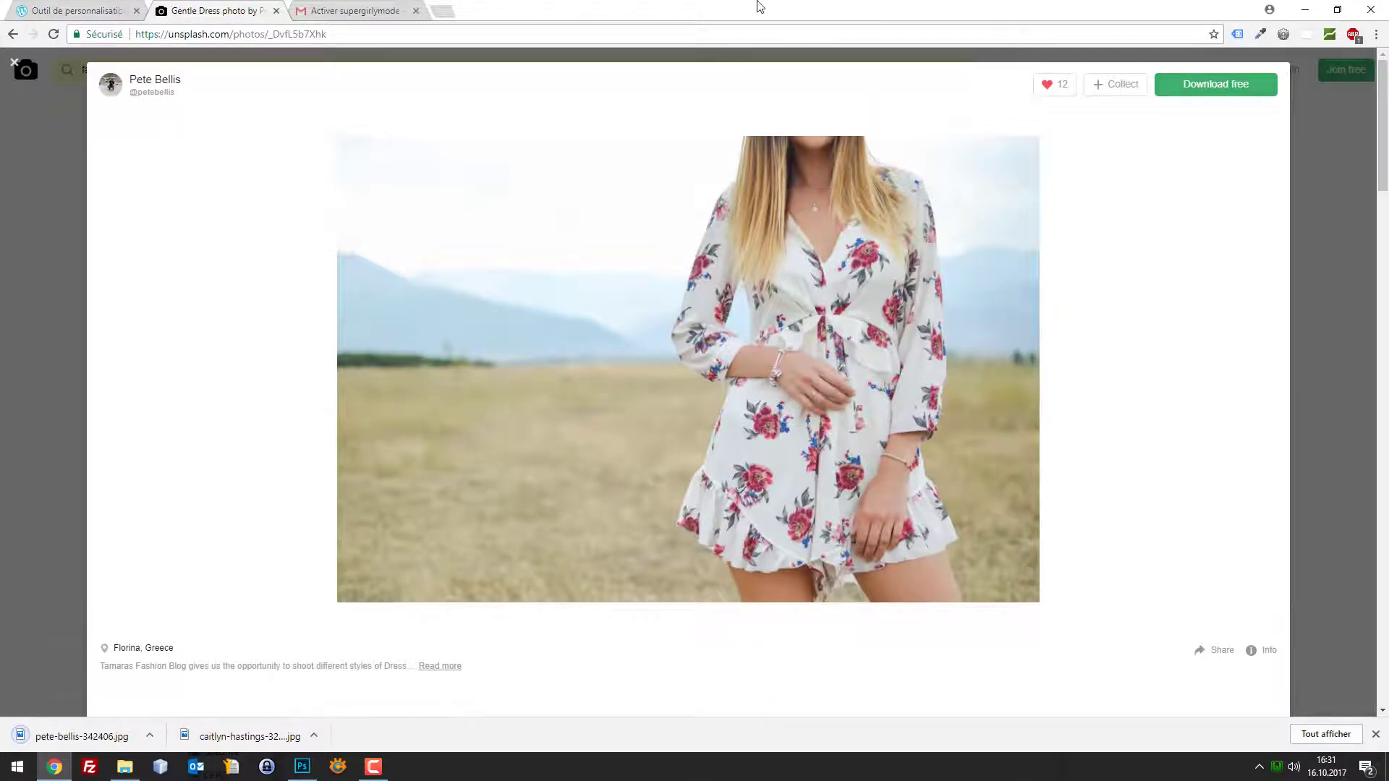
double_click(759, 7)
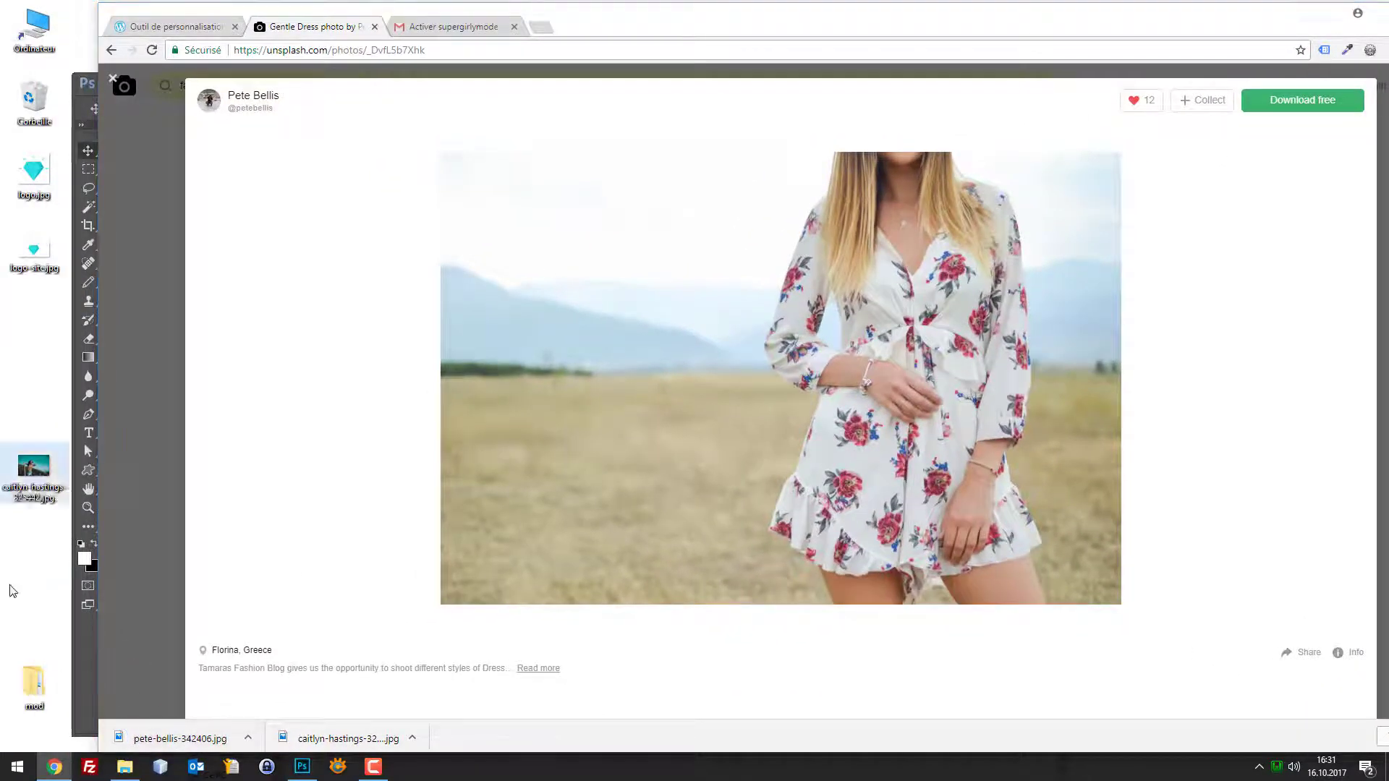
key(Escape)
Upload the floral-dress JPEG in the background image chooser and set it as the site background
click(174, 27)
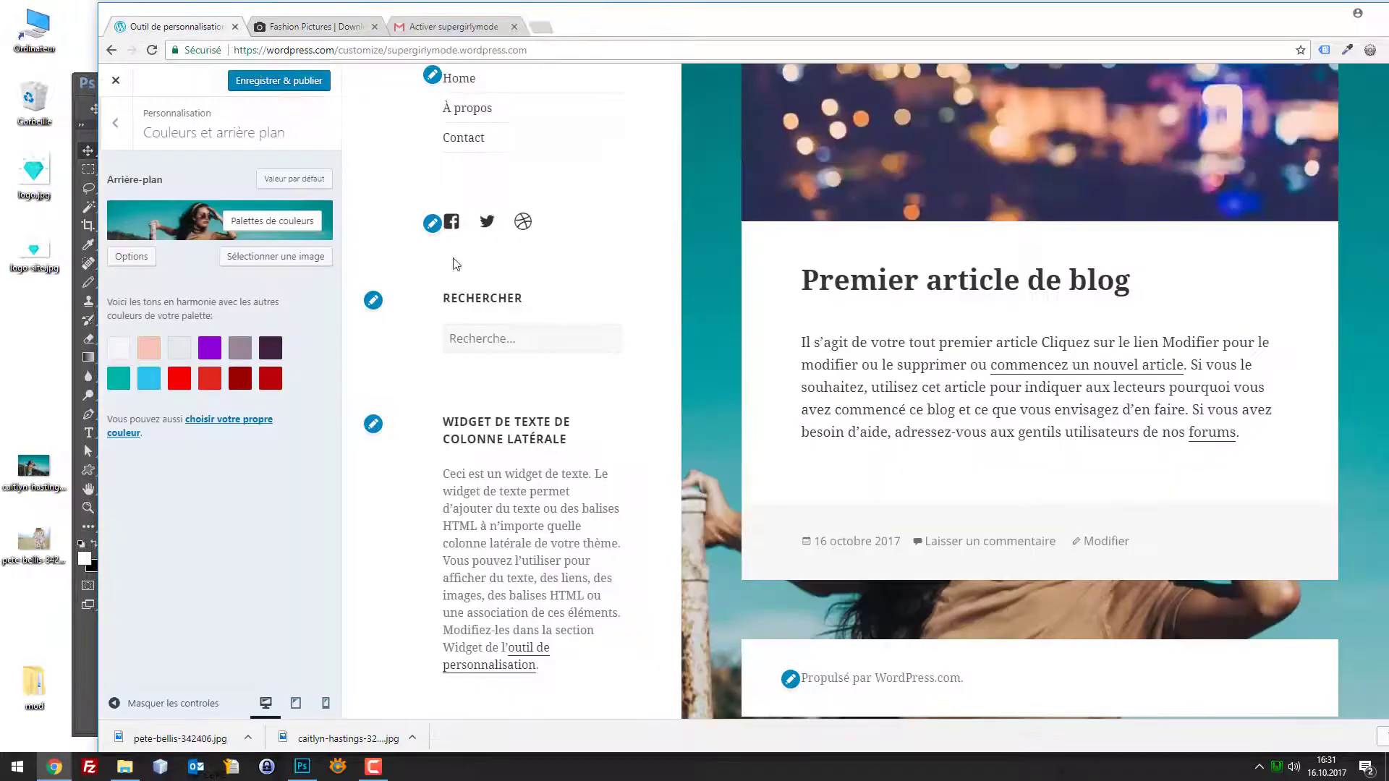
click(274, 256)
click(195, 140)
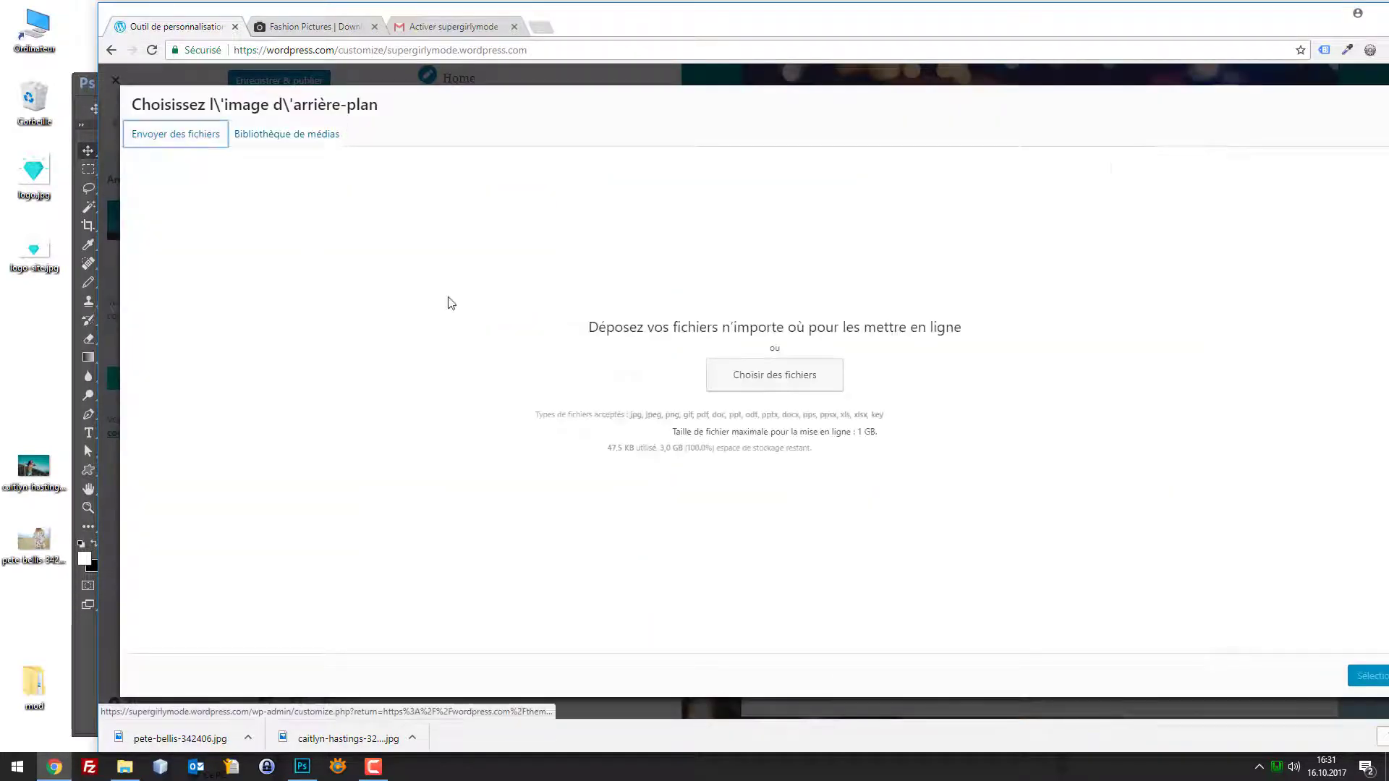
click(778, 373)
double_click(264, 218)
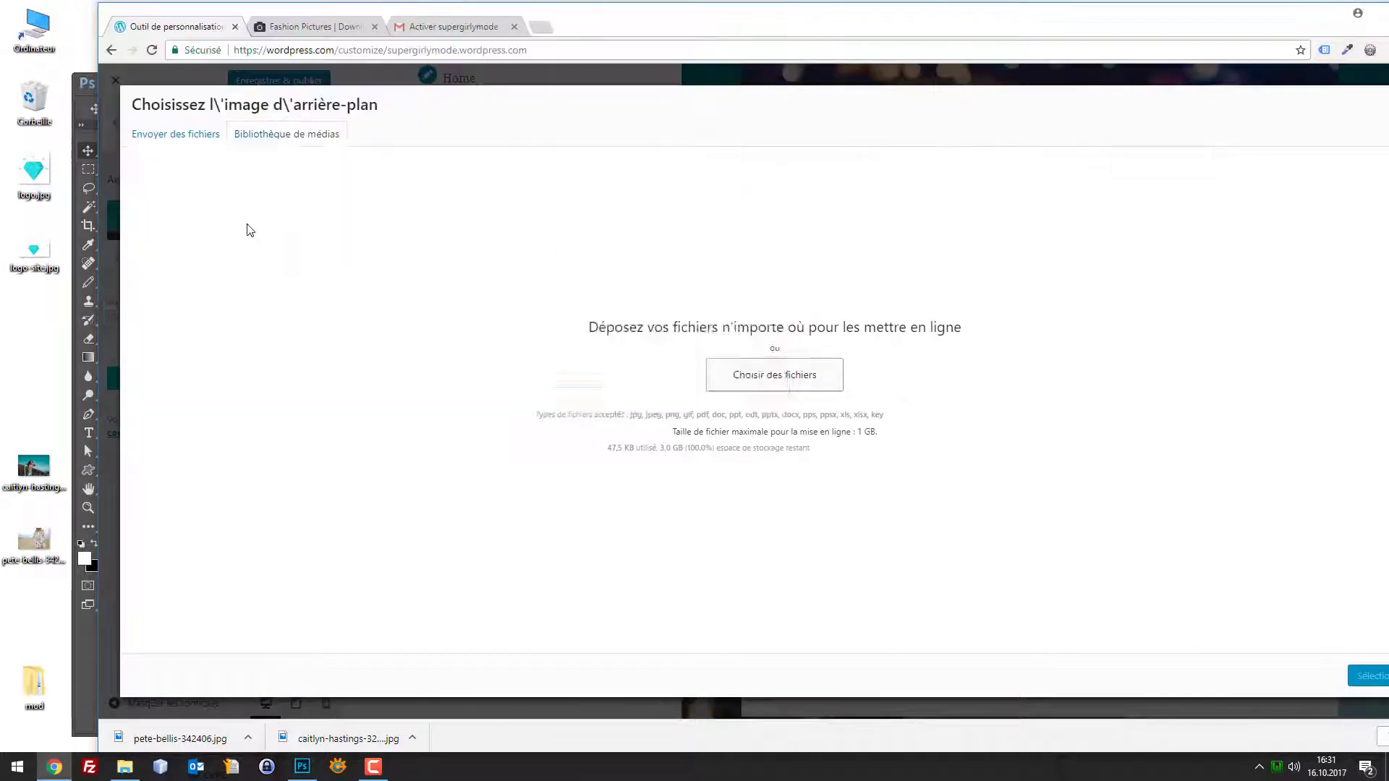
double_click(1021, 7)
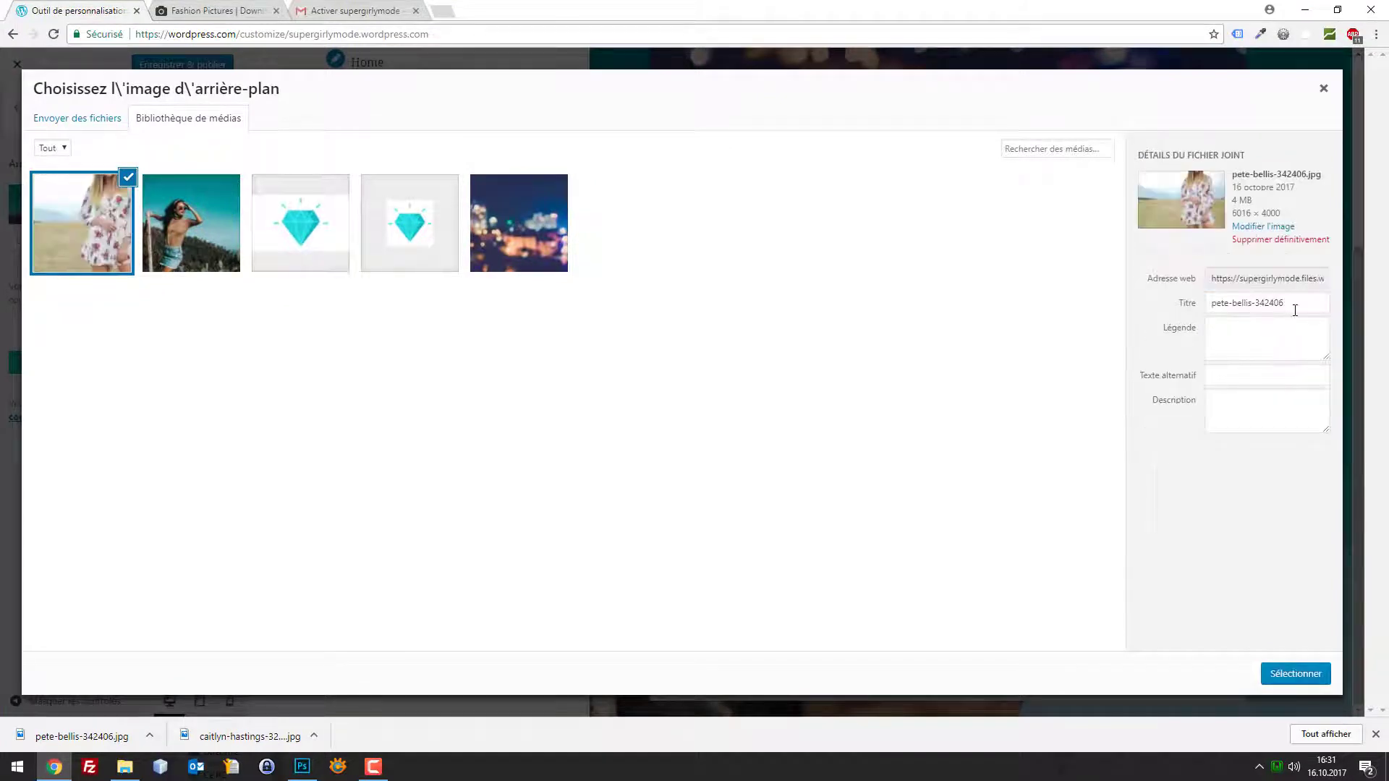
drag(1294, 310, 1168, 312)
click(1295, 672)
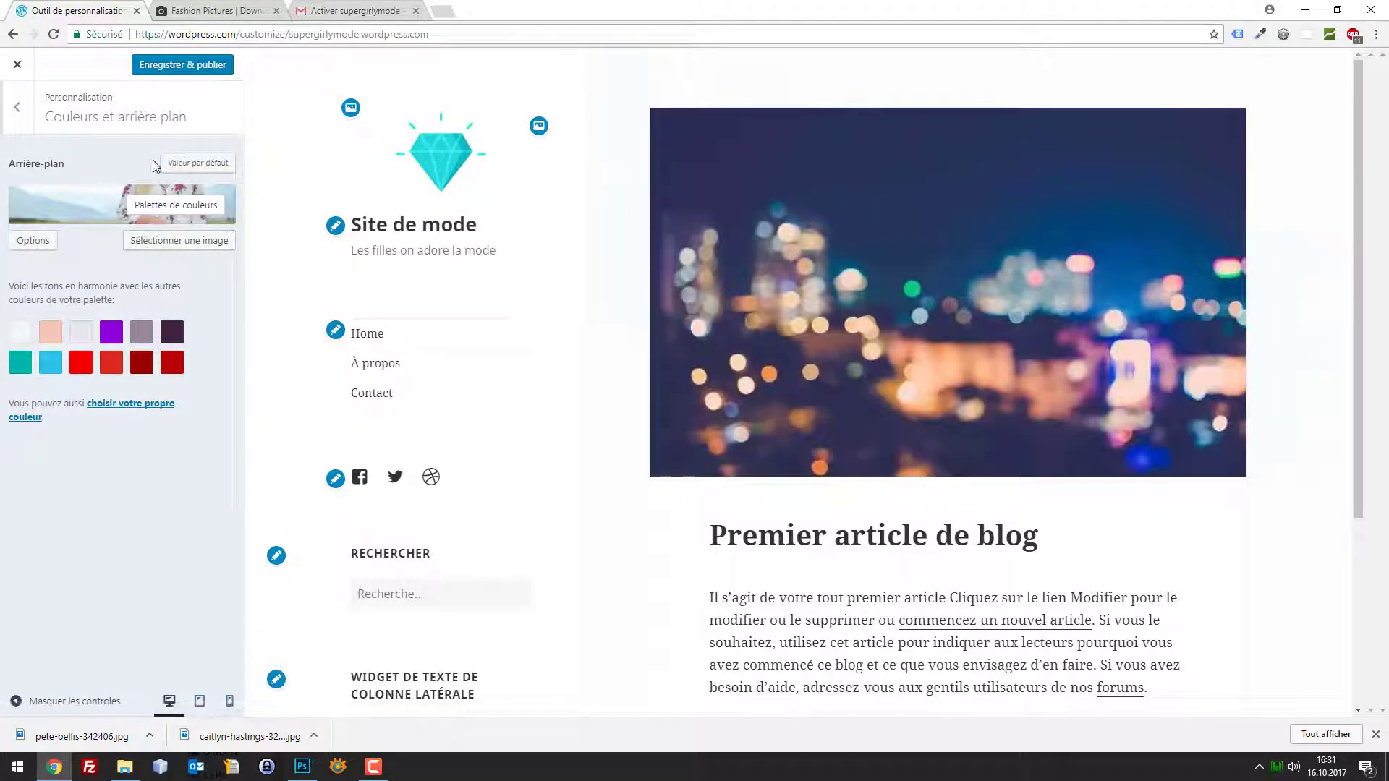
Publish the customizer changes and reload the customizer page
click(174, 70)
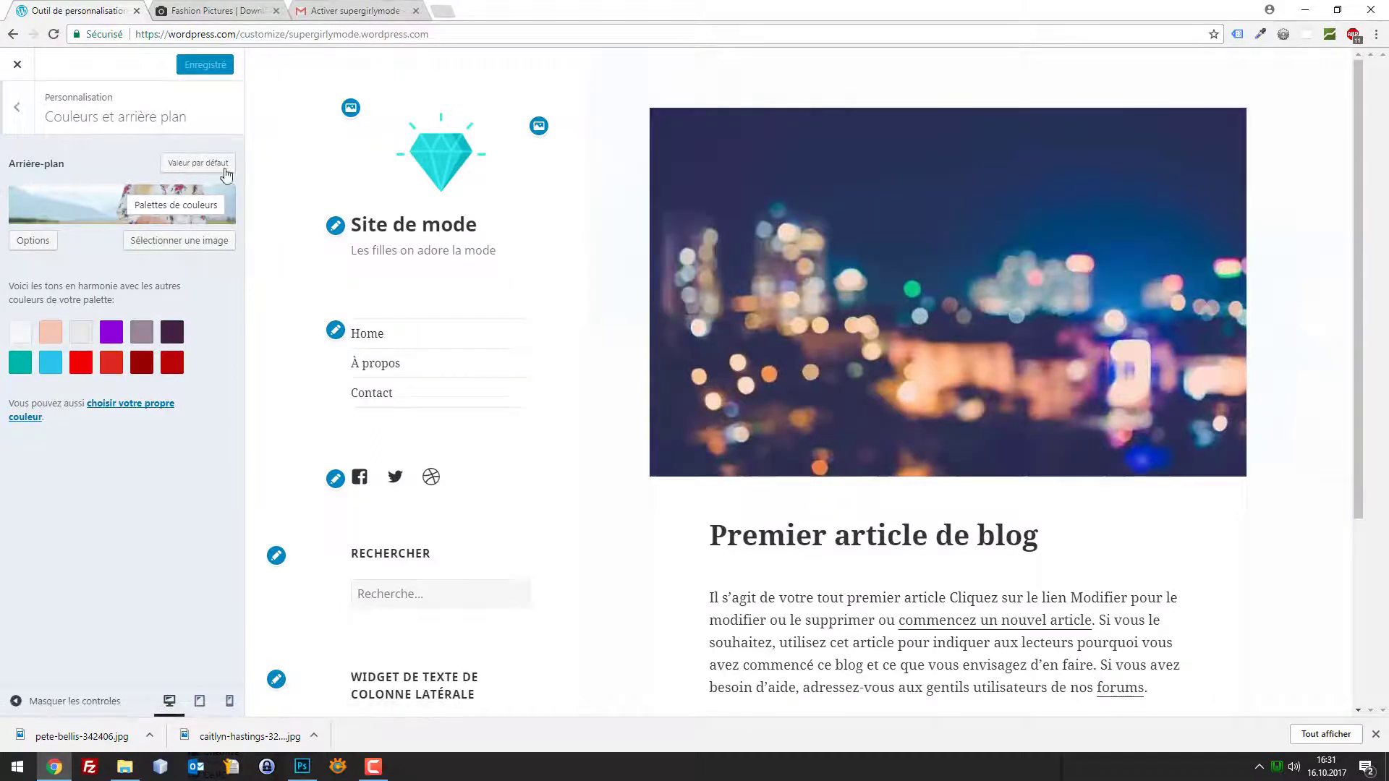
key(F5)
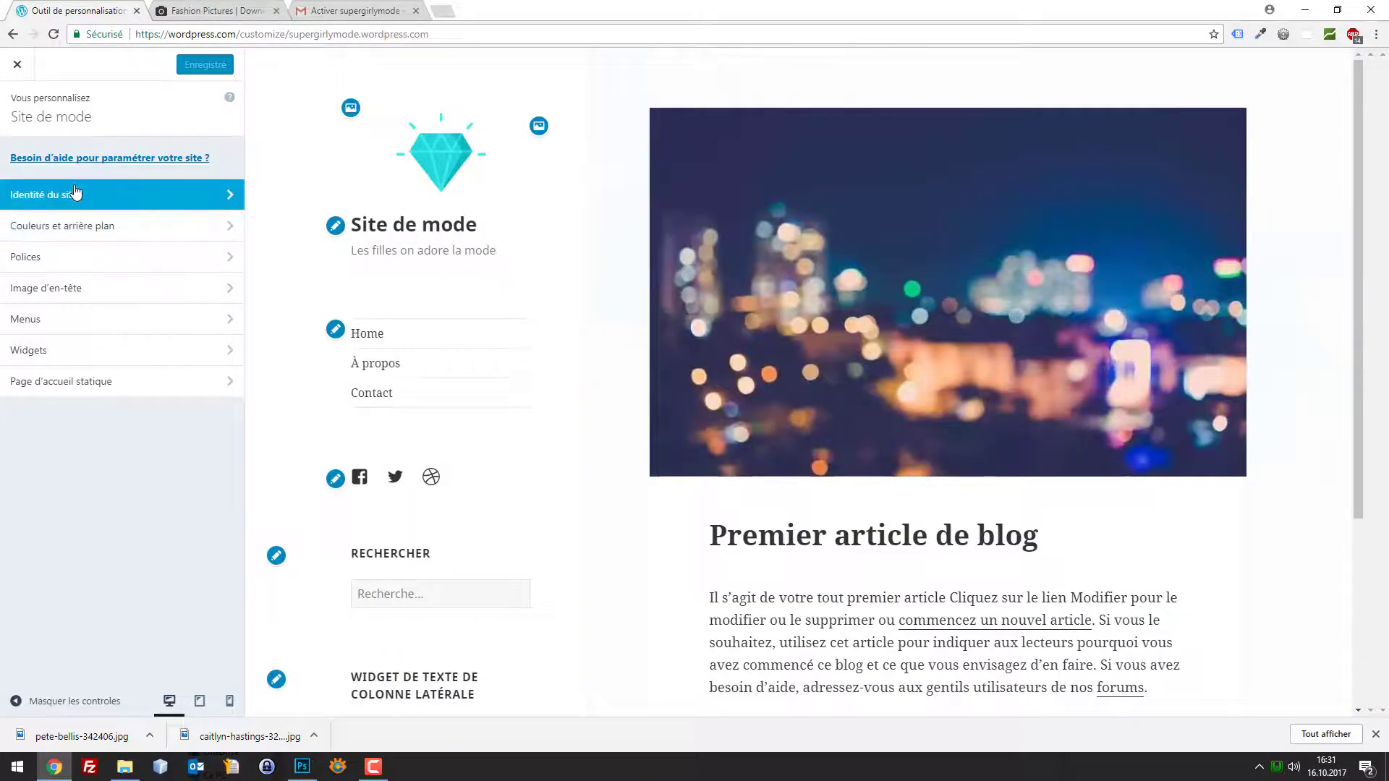
click(75, 193)
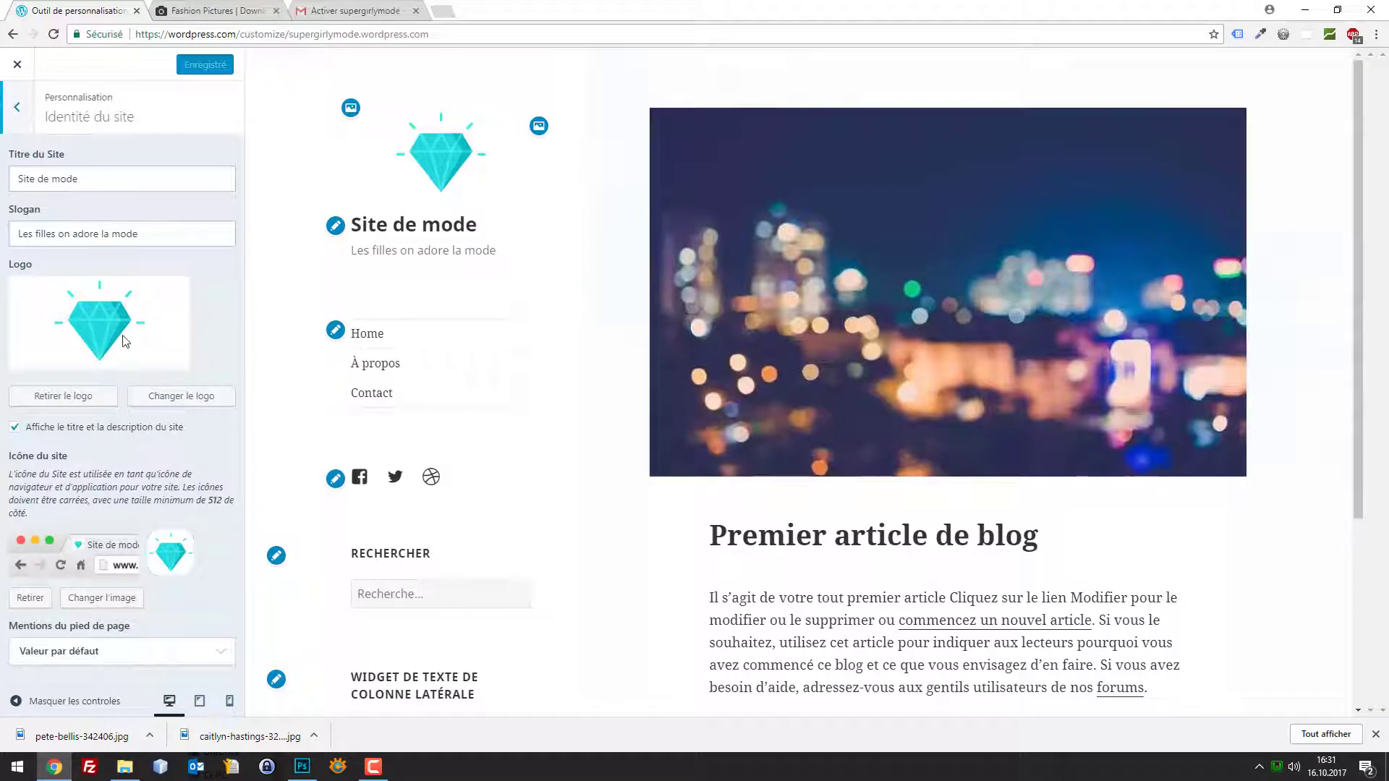
click(16, 107)
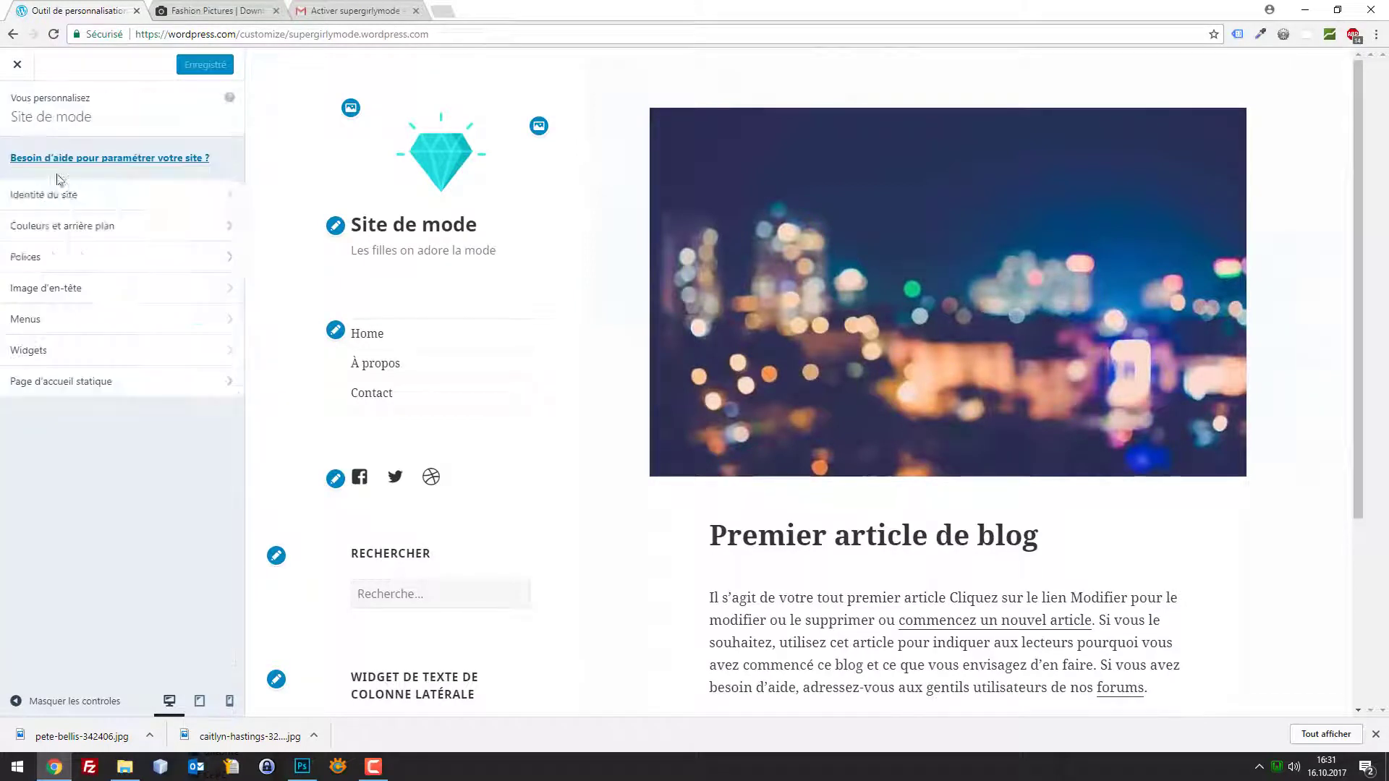
In Couleurs et arrière plan, select the floral-dress photo as background, then close the customizer
click(92, 234)
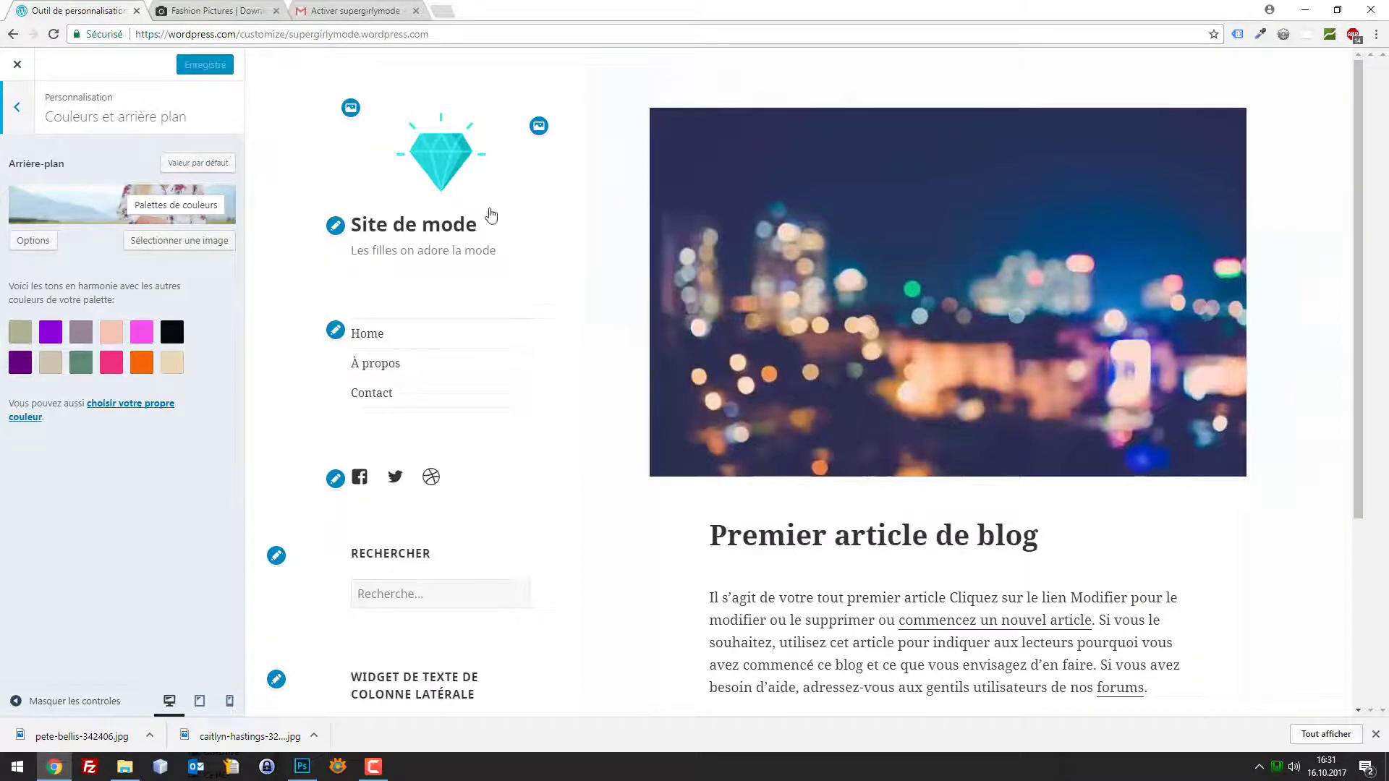
scroll(1048, 322, down, 4)
scroll(1048, 322, up, 4)
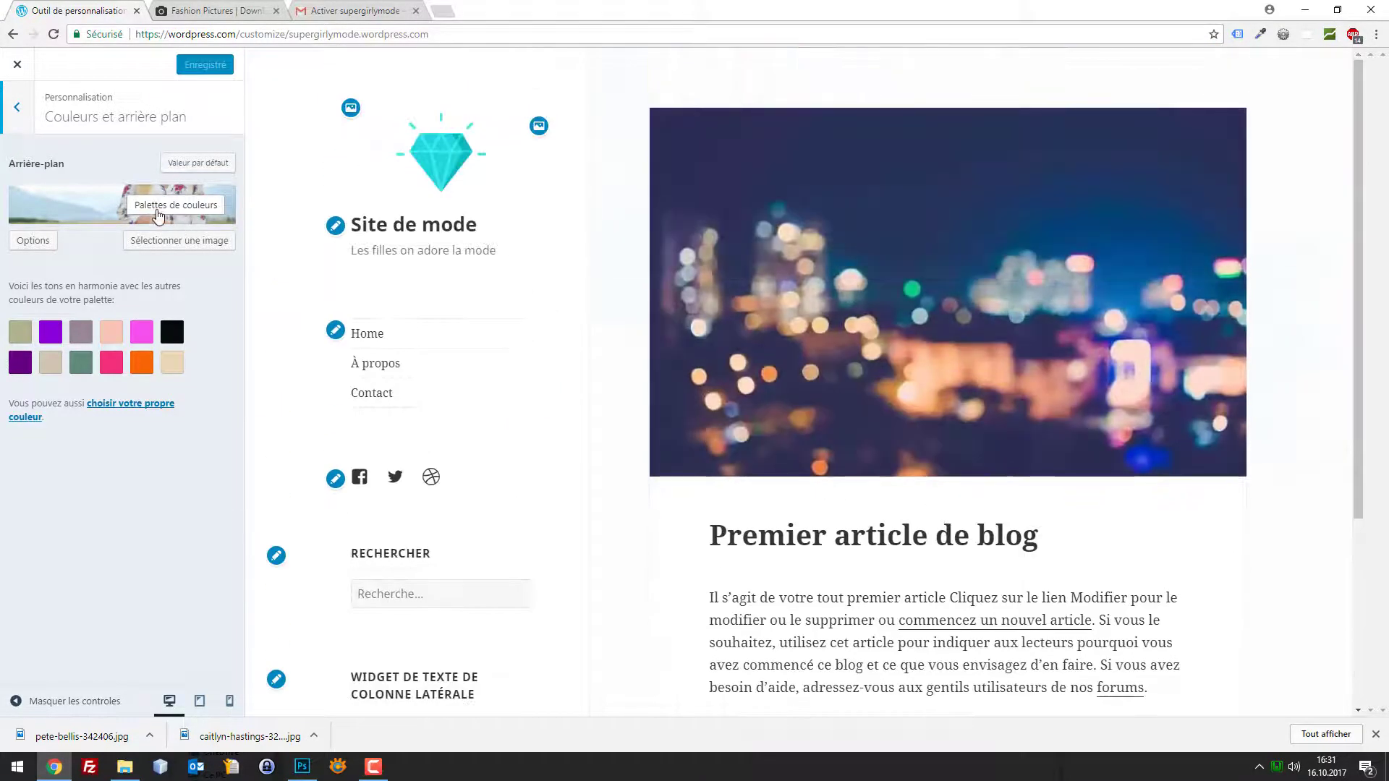
click(176, 240)
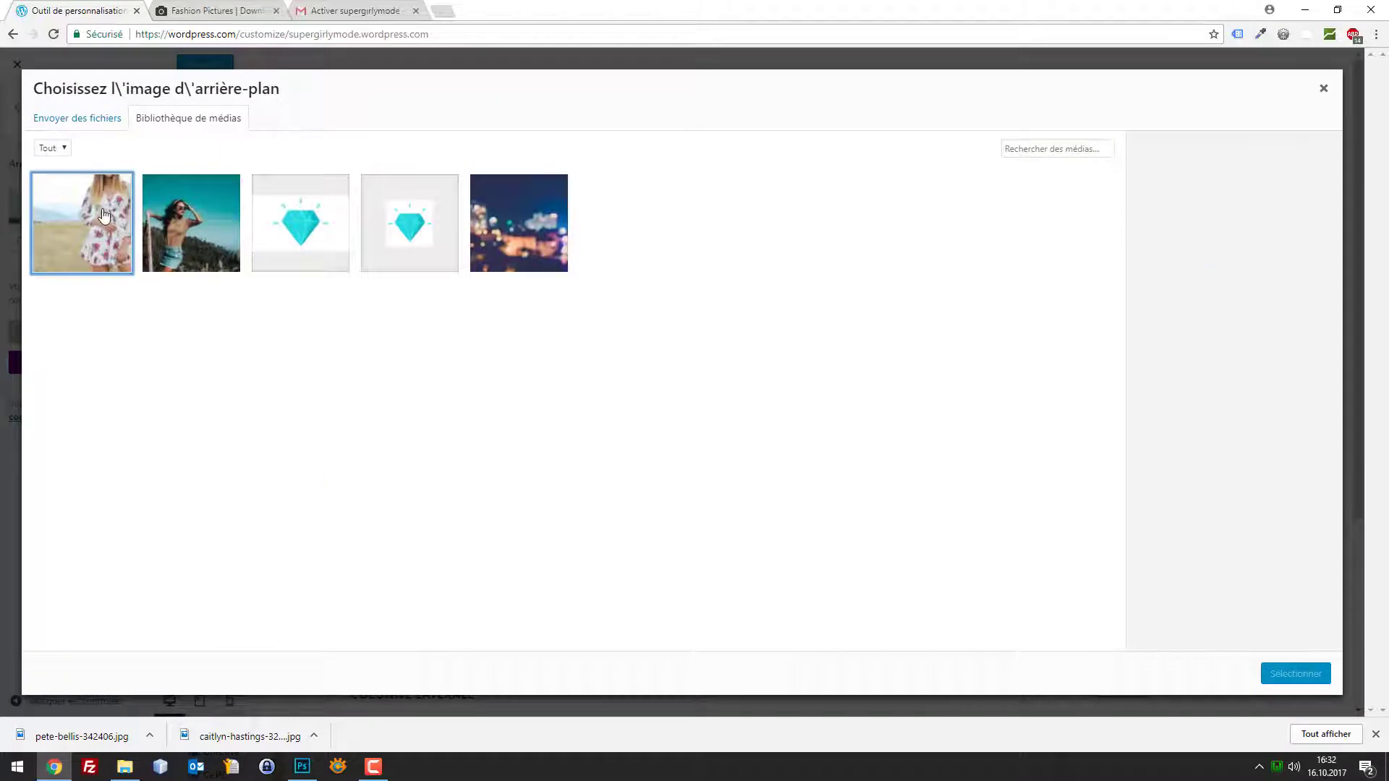
click(104, 215)
click(1289, 673)
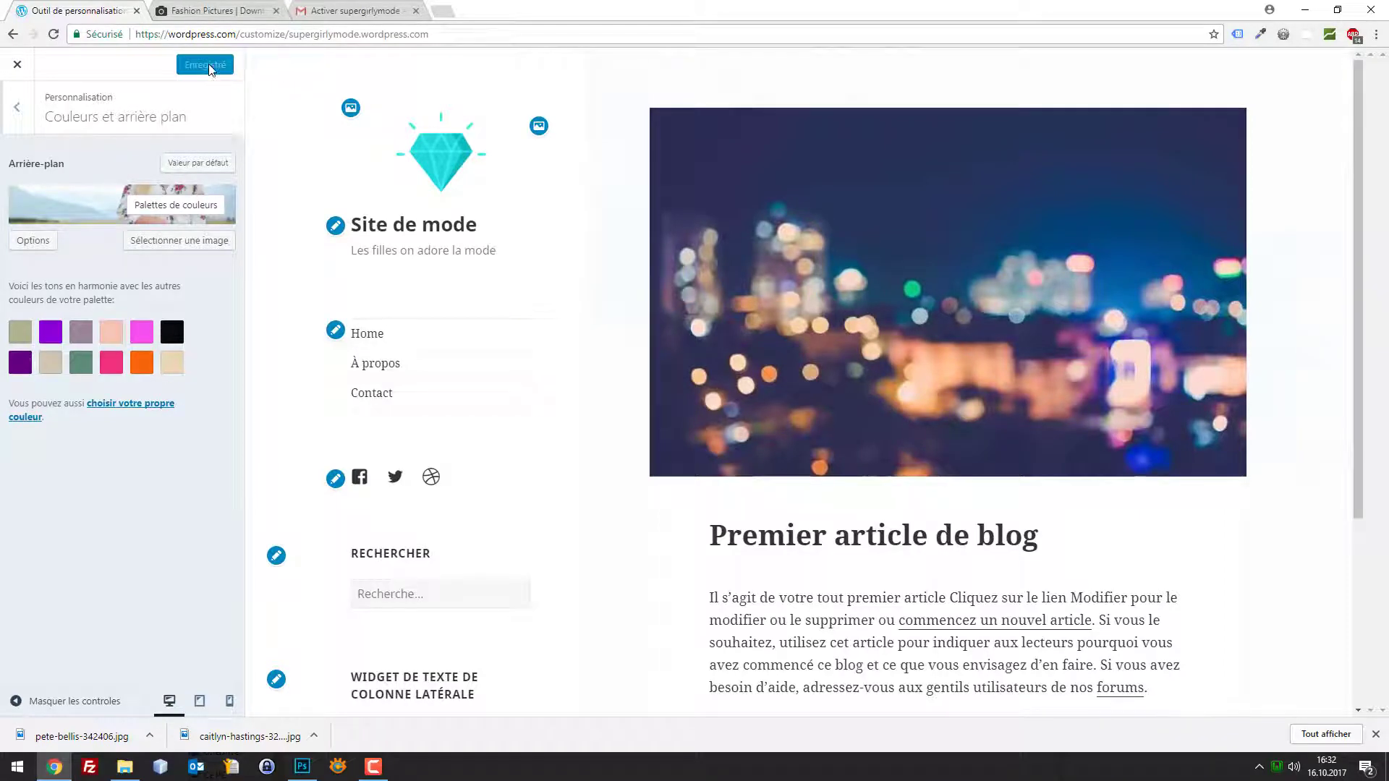
click(17, 64)
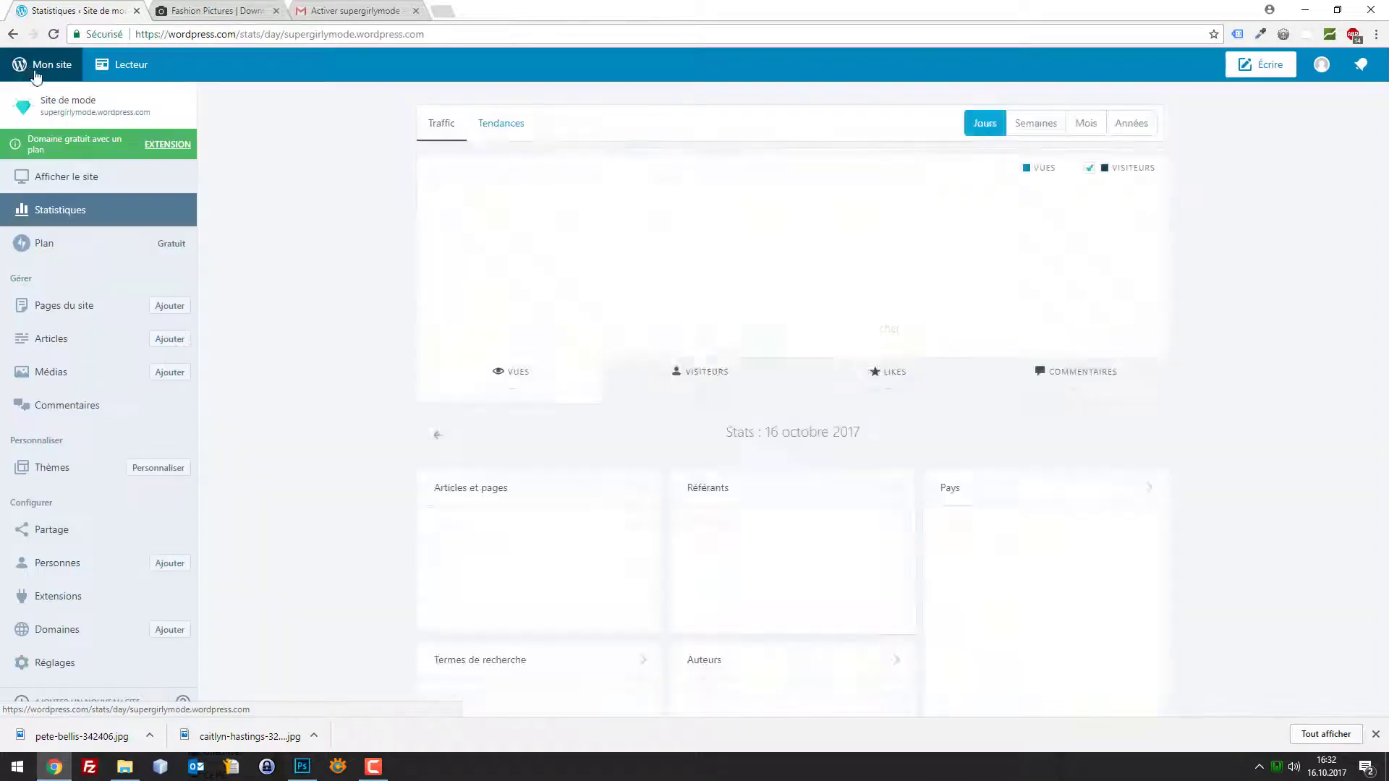
Copy the site's web address and load the live Site de mode in a new tab
drag(152, 112, 43, 111)
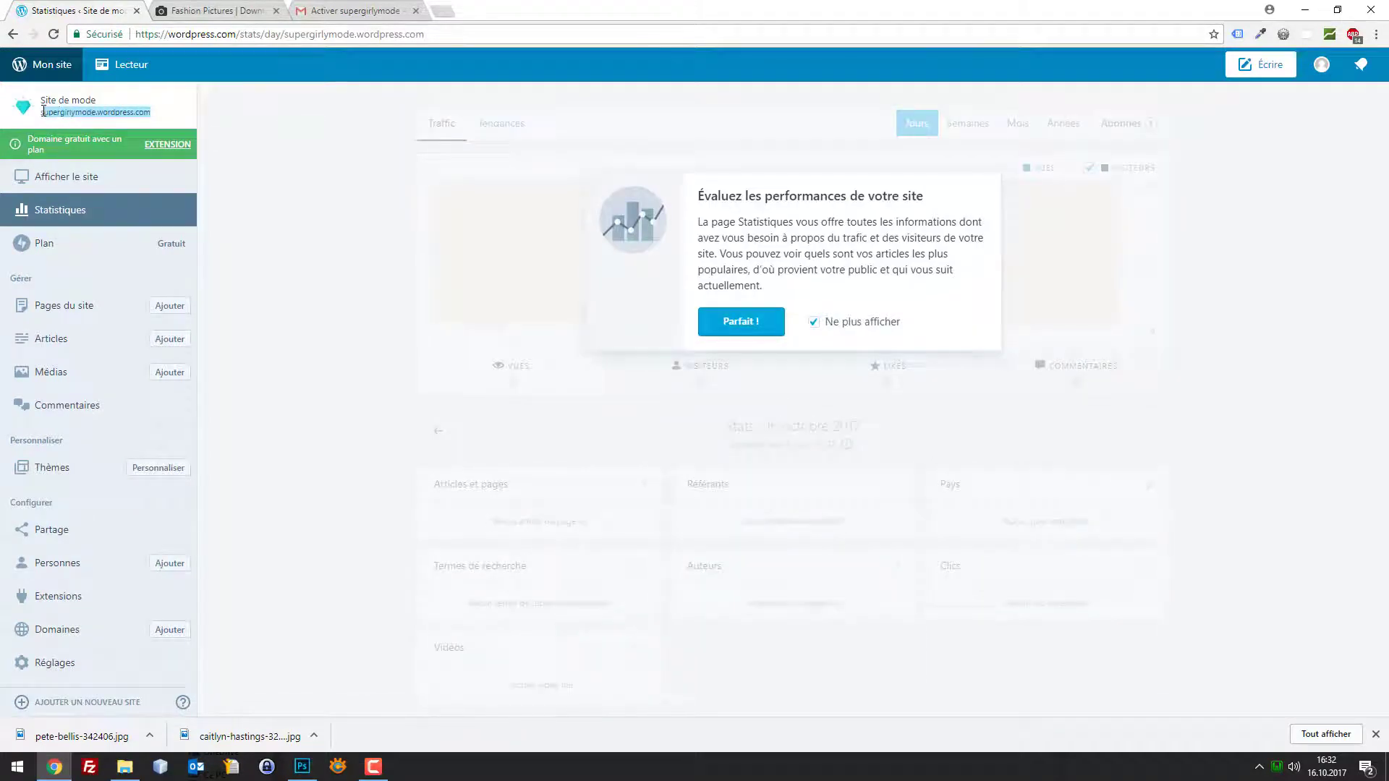
key(ctrl+c)
key(ctrl+t)
key(ctrl+v)
key(Return)
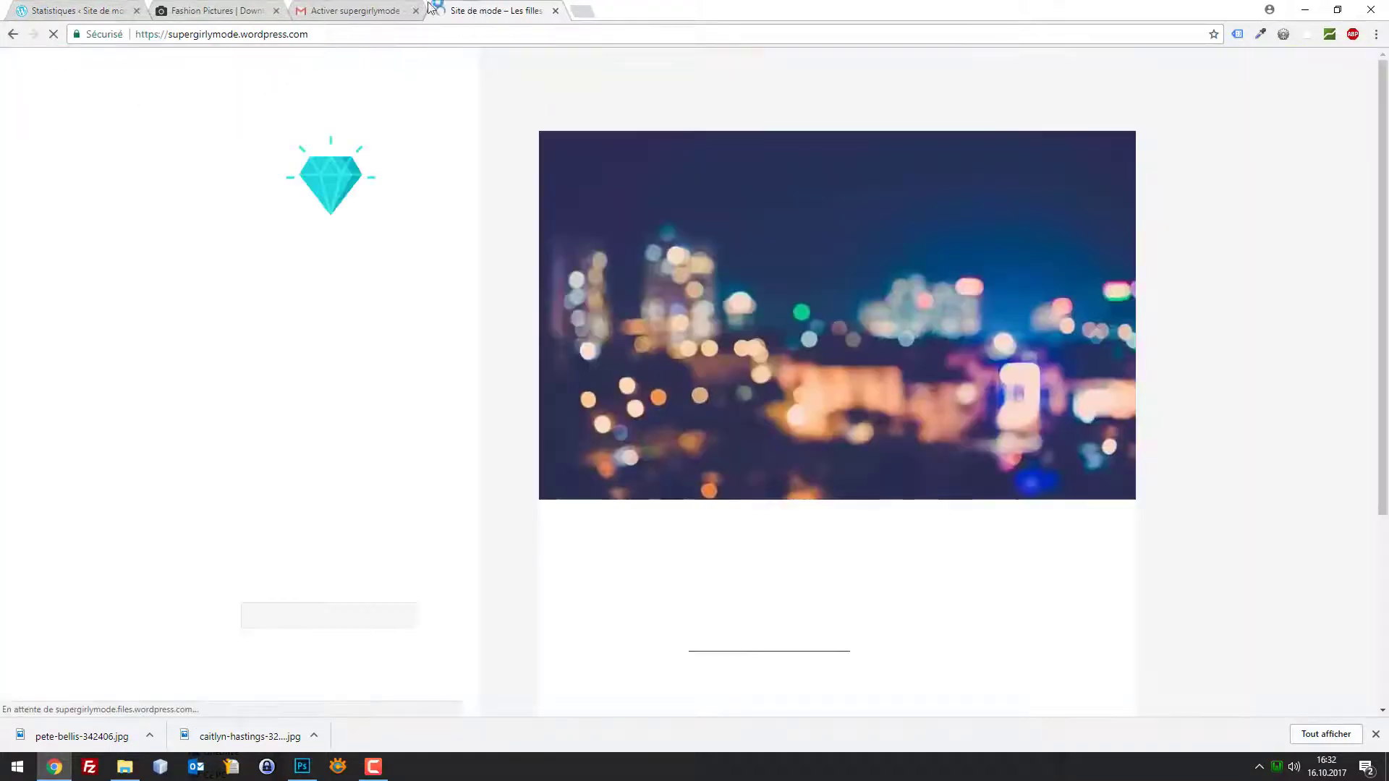
drag(473, 7, 217, 7)
scroll(1005, 304, down, 4)
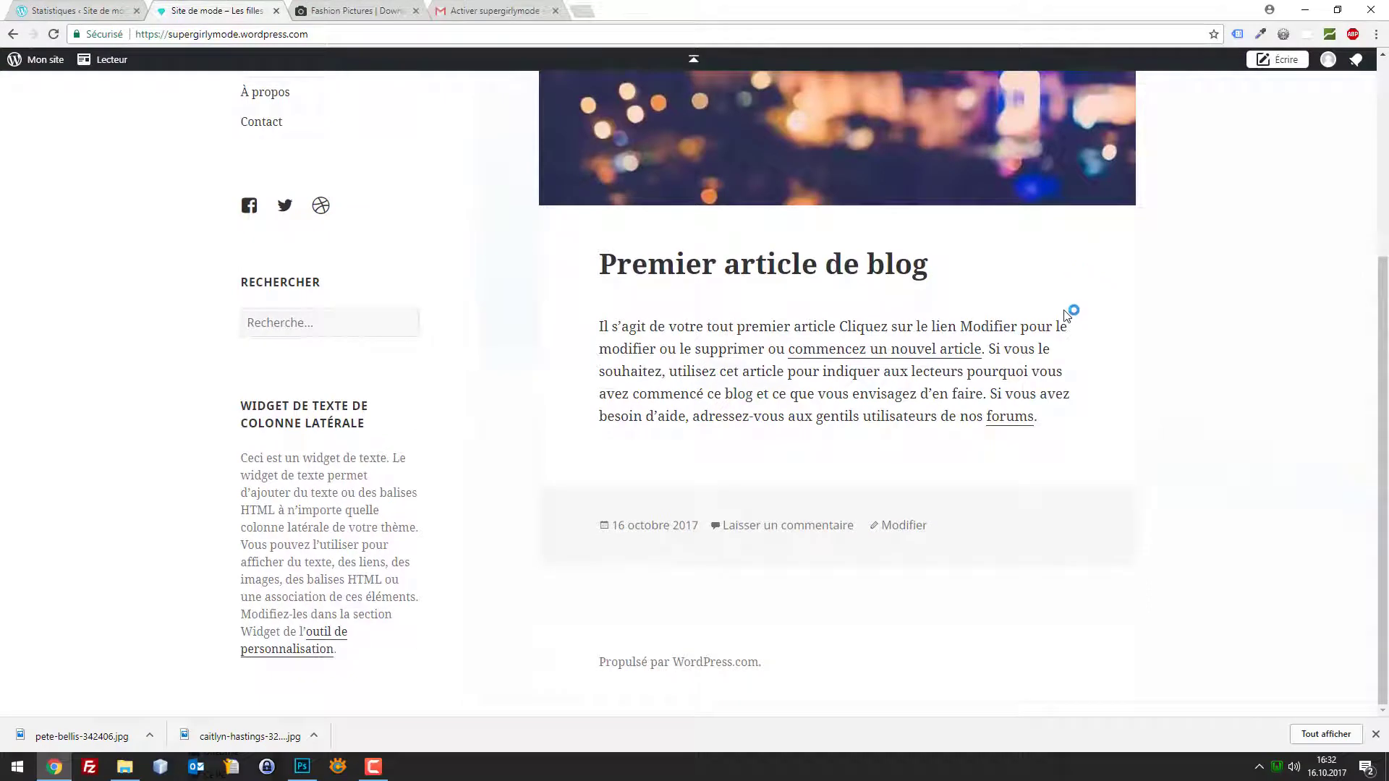
scroll(276, 251, up, 4)
scroll(170, 217, down, 4)
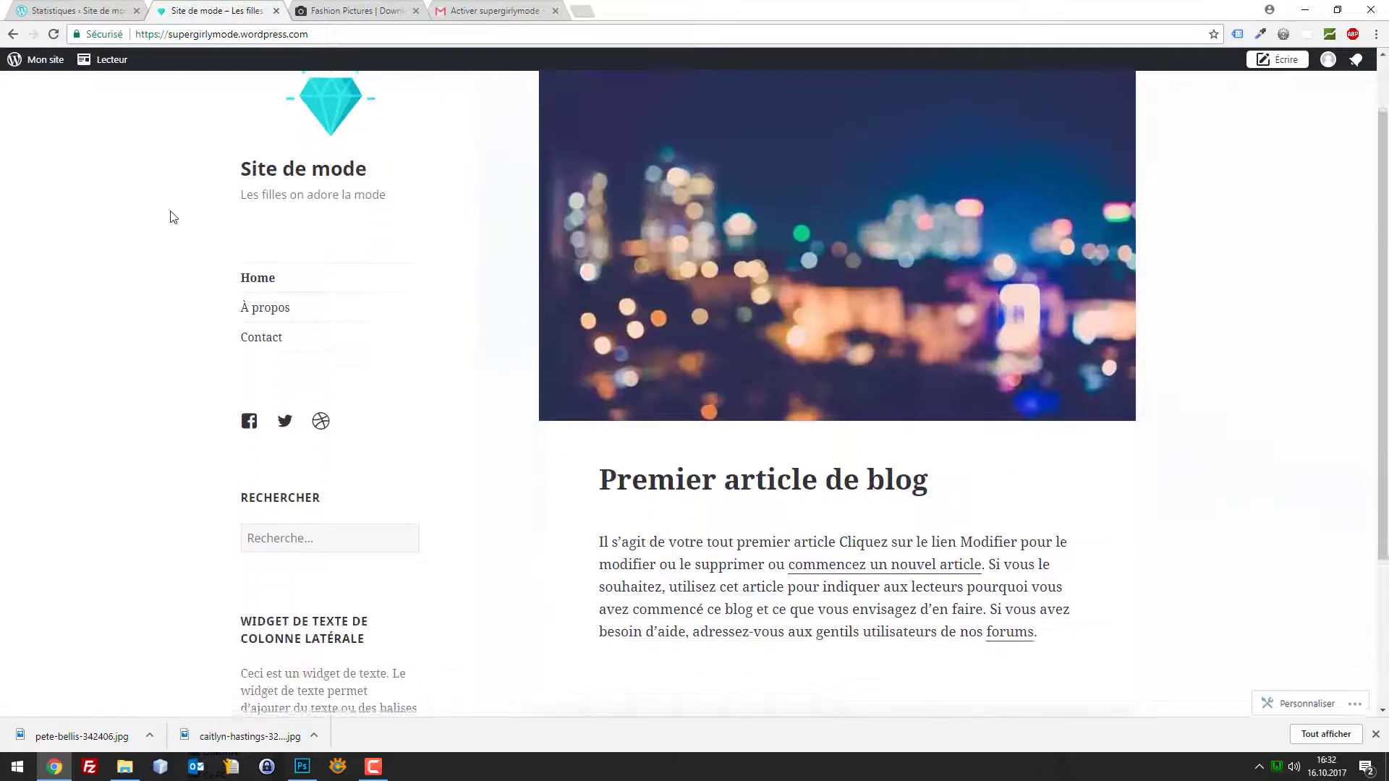
Return to the Statistiques page, dismiss the Parfait ! popup and reopen the customizer
click(83, 7)
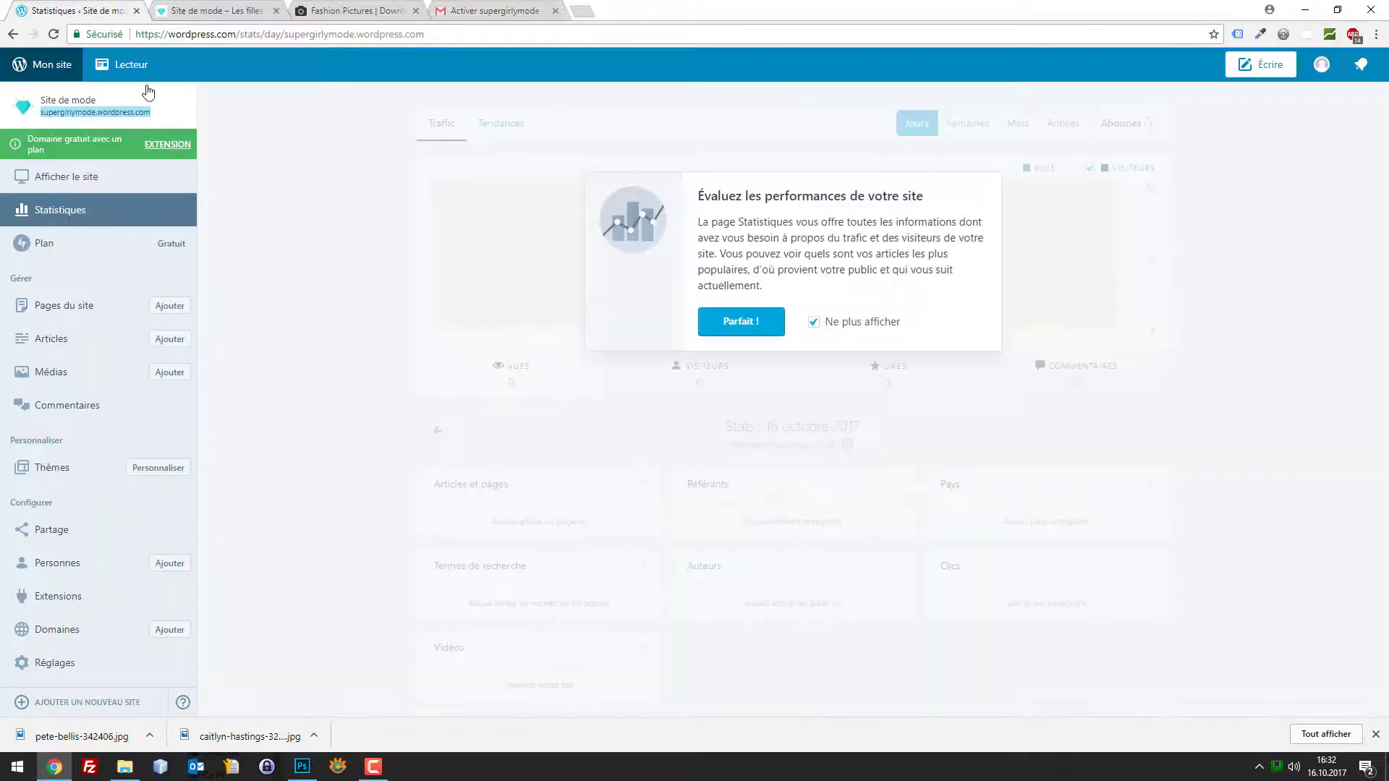
click(749, 320)
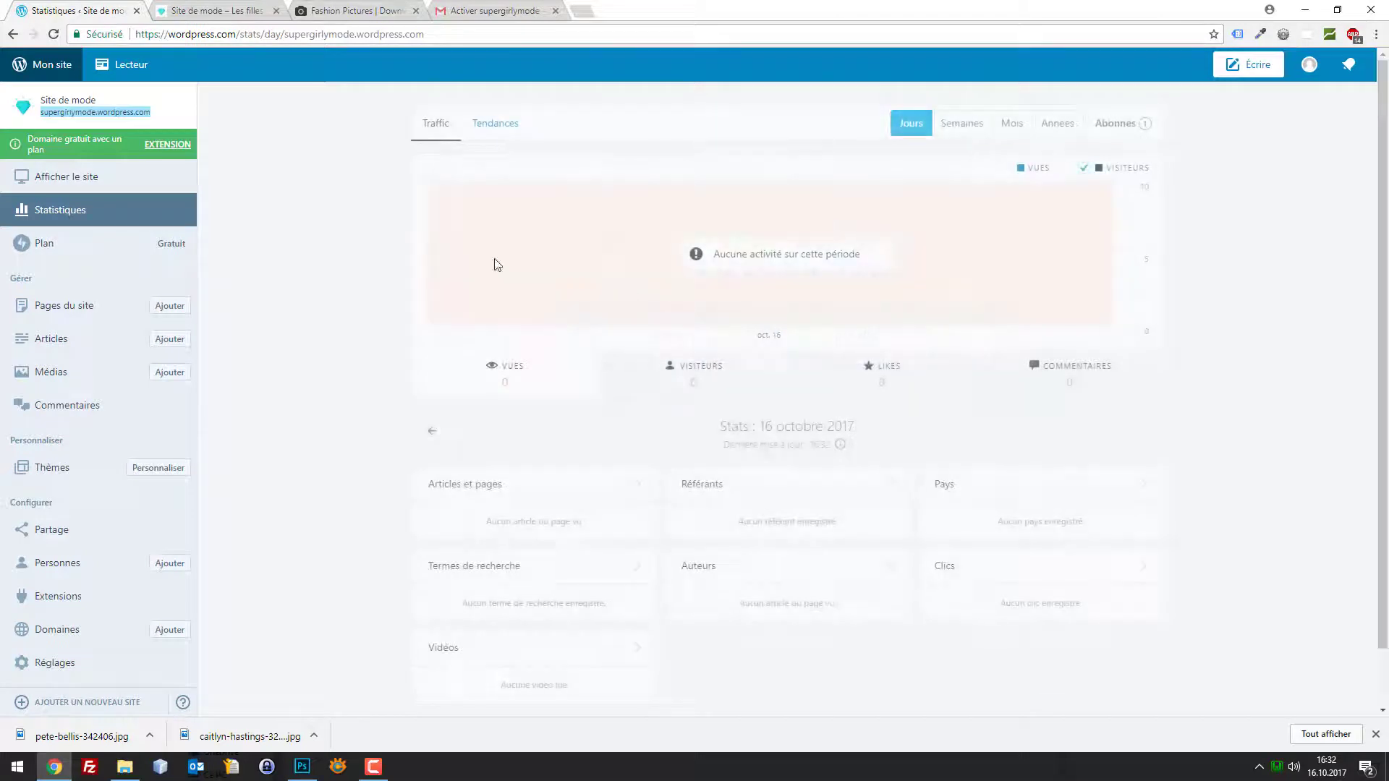
click(59, 76)
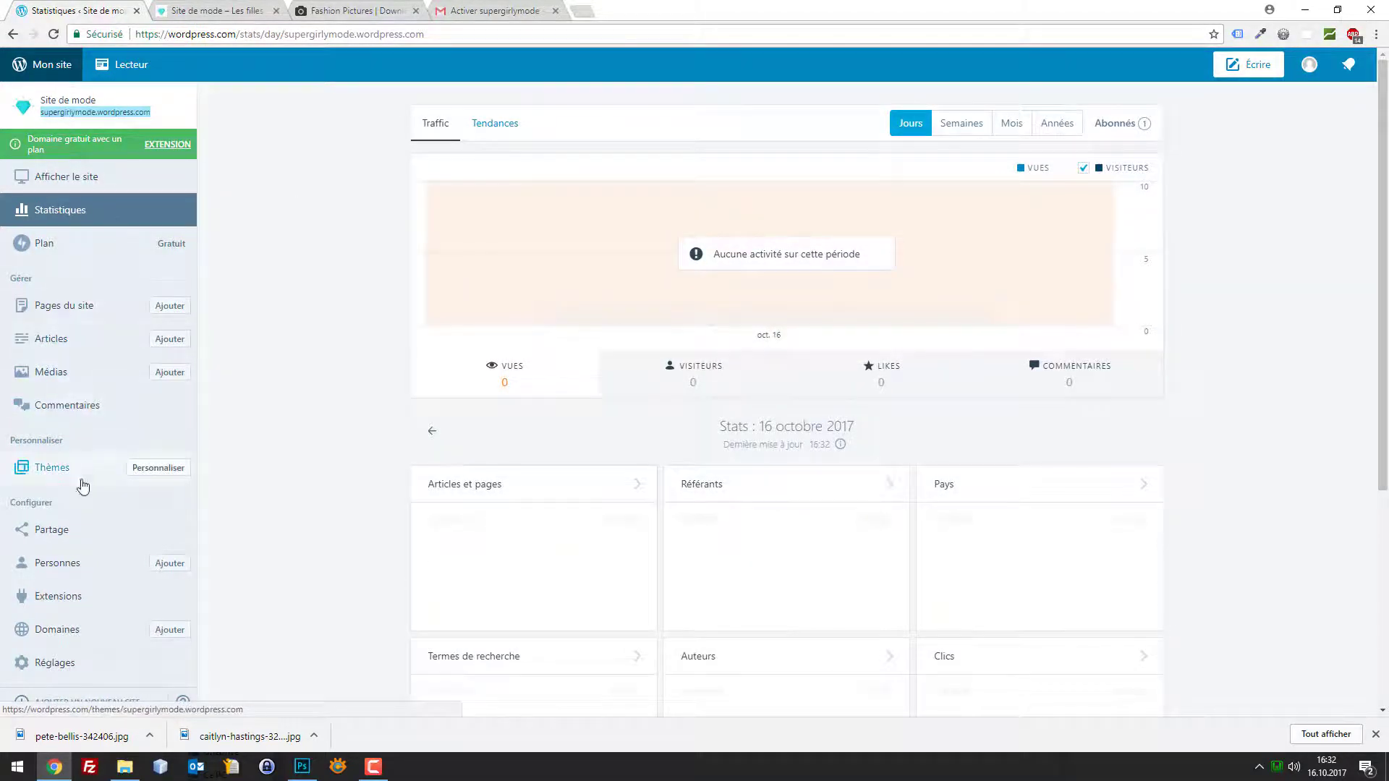
click(156, 469)
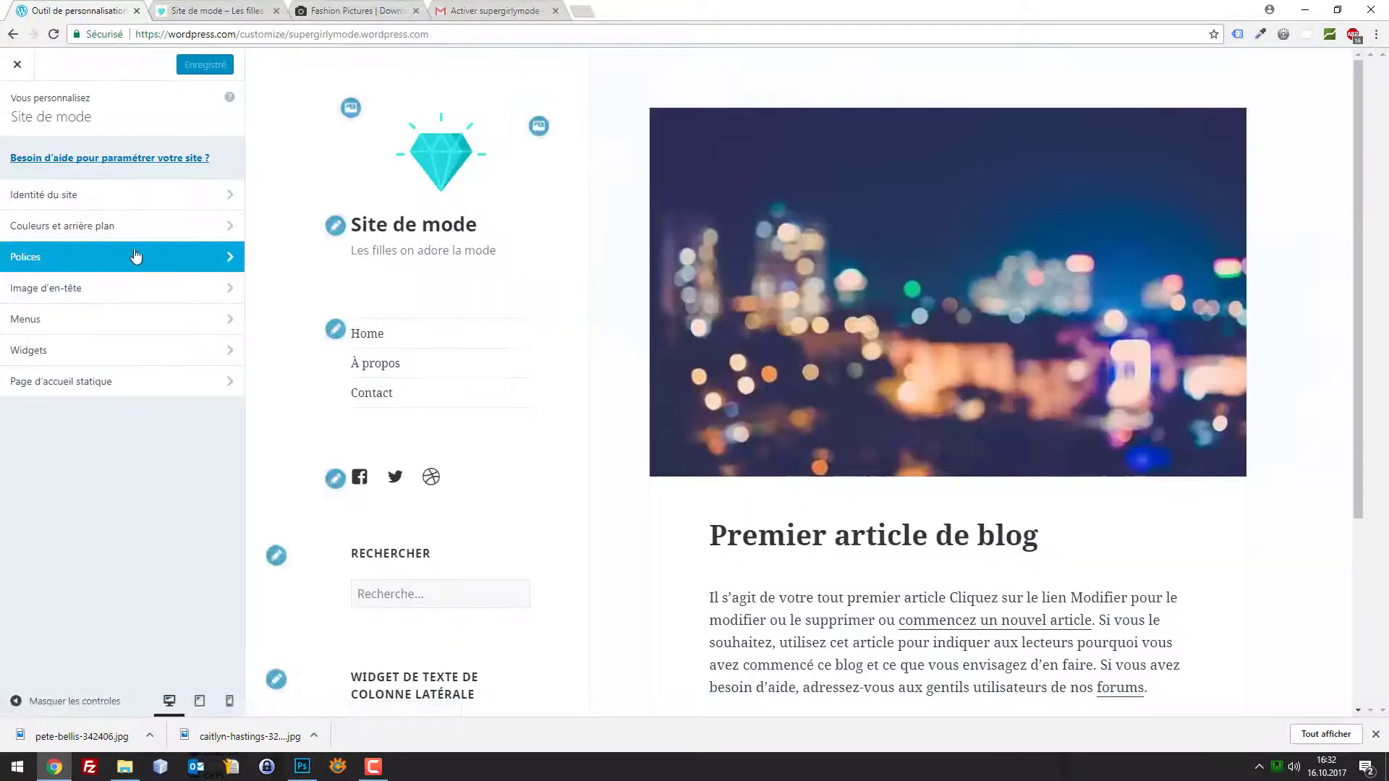
In Couleurs et arrière plan, reset the background to Valeur par défaut
click(137, 258)
click(17, 107)
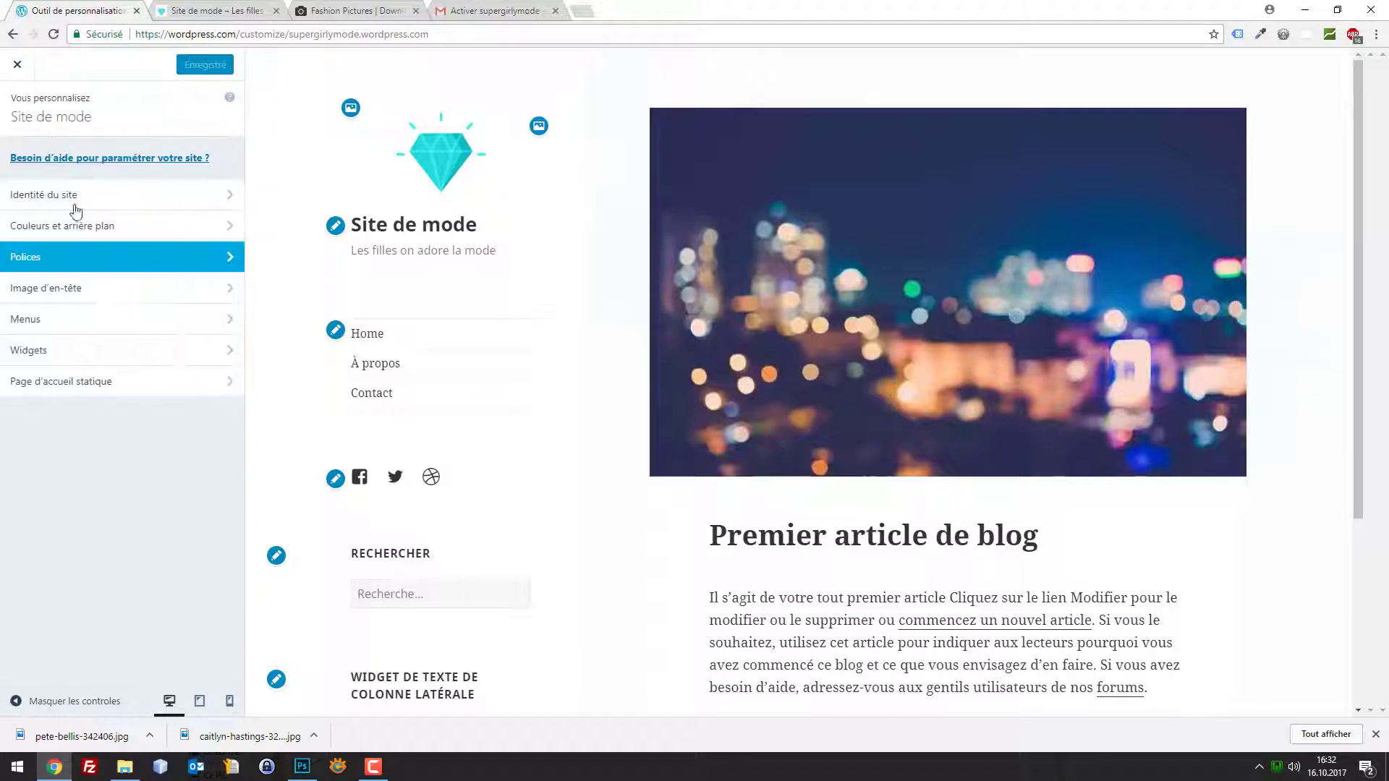
click(12, 226)
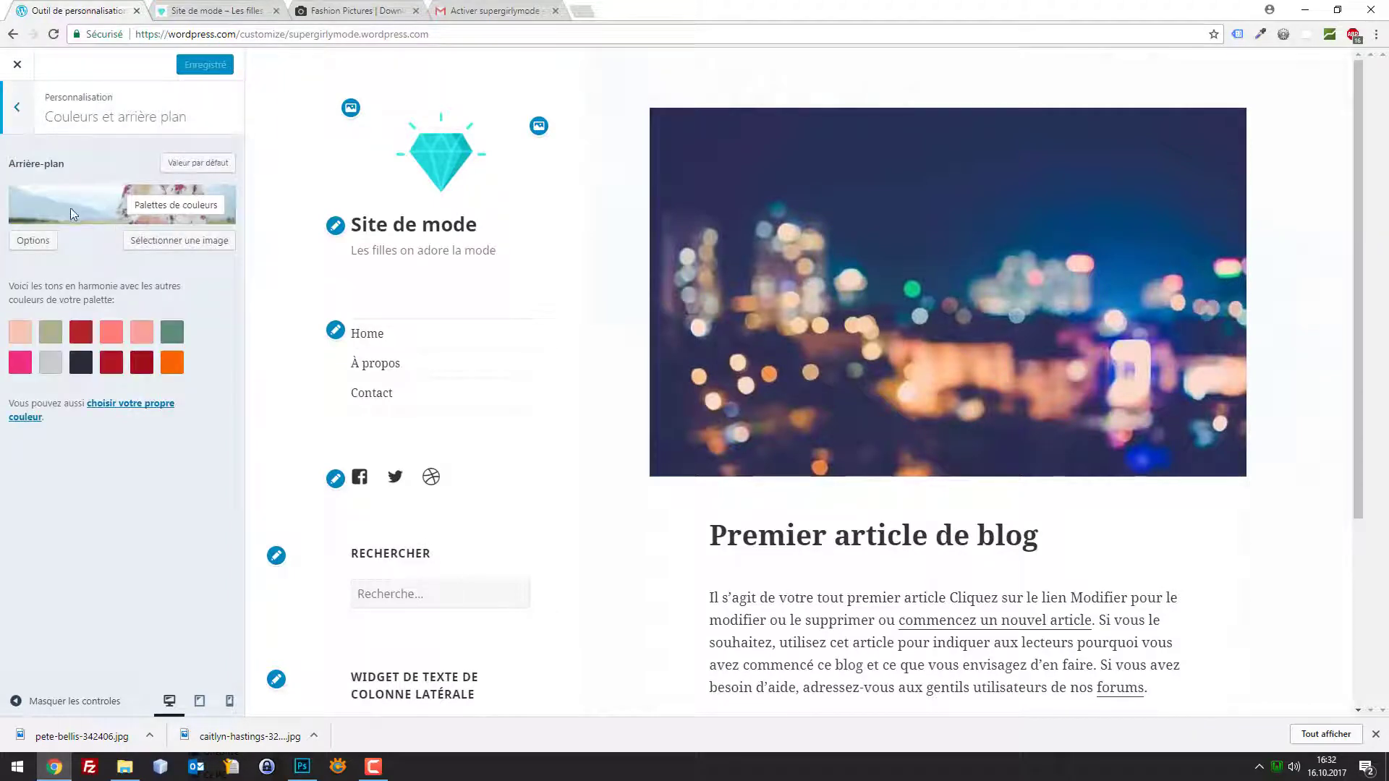
click(41, 244)
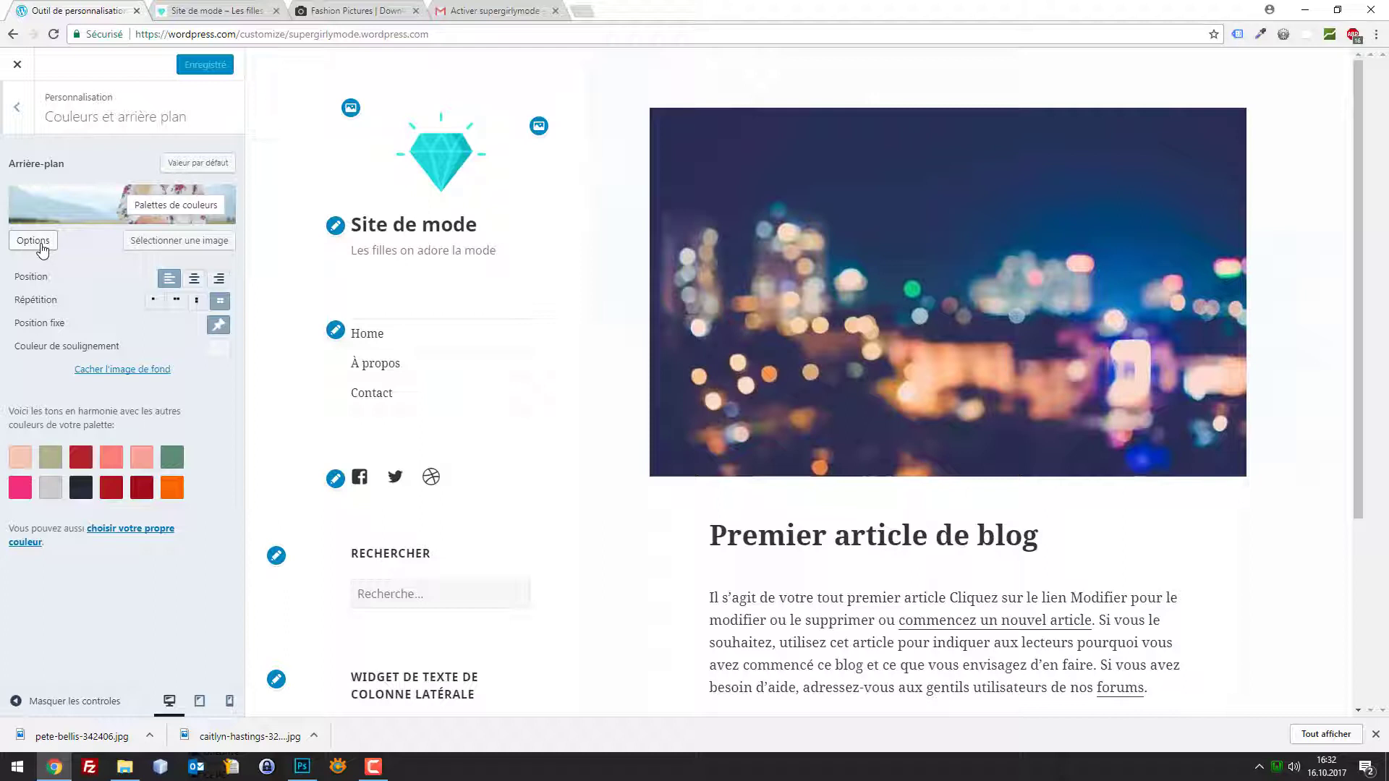
click(42, 246)
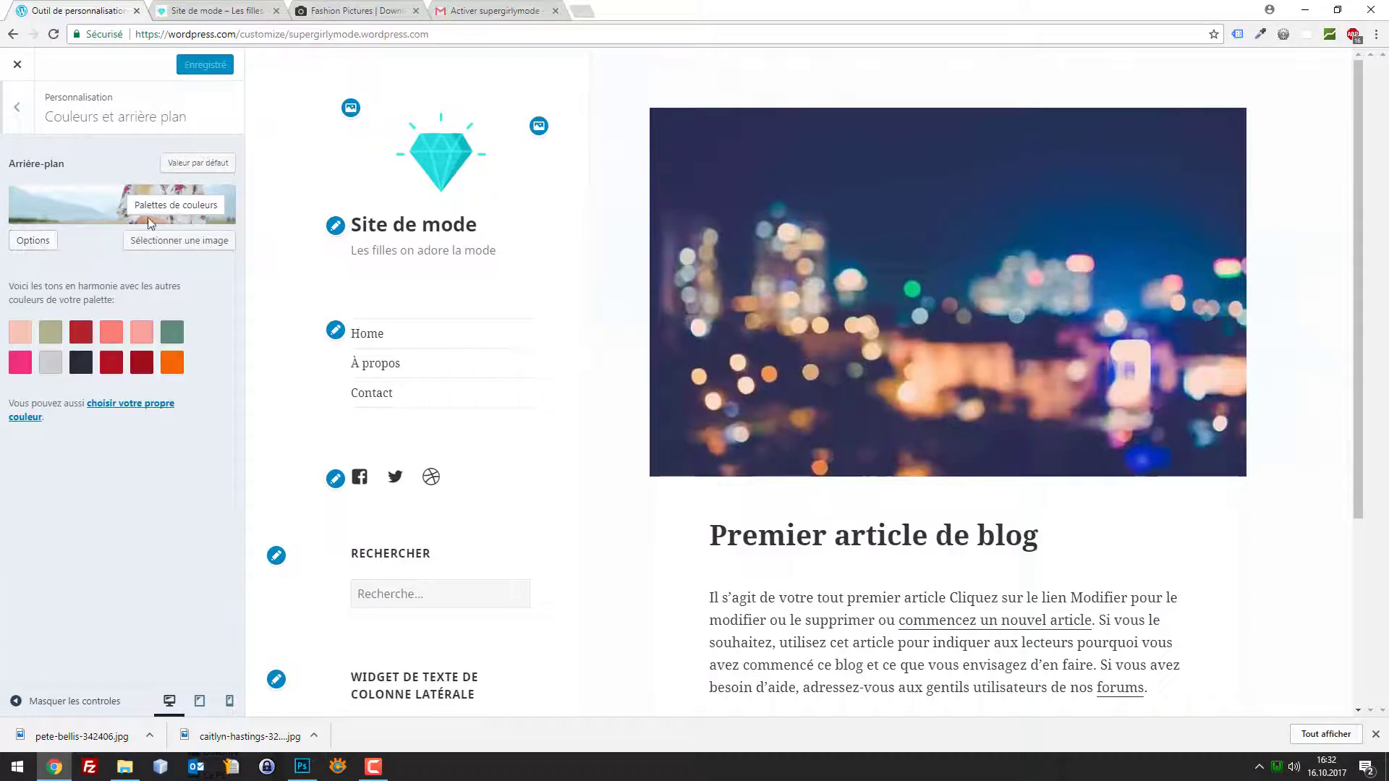
click(185, 166)
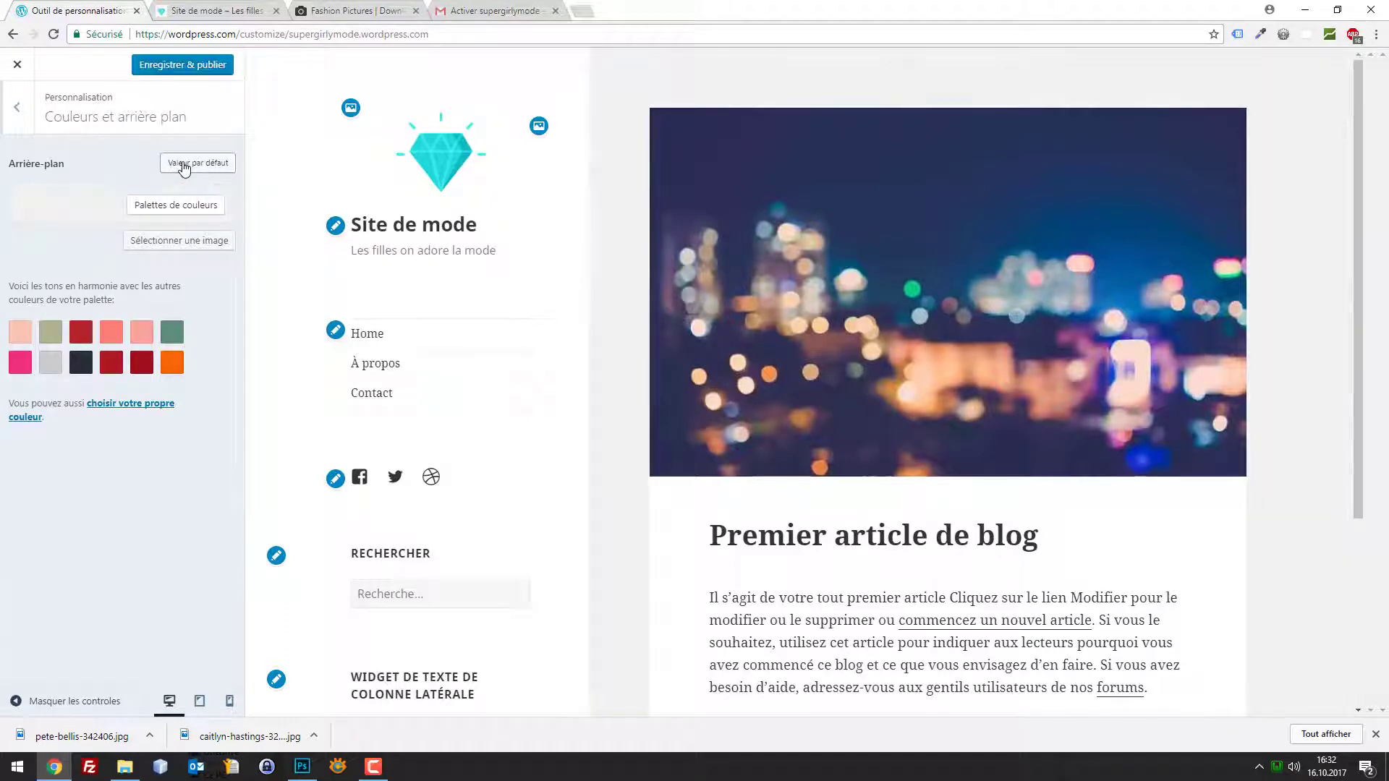
Browse the colour palettes, then reopen the section and the background image chooser
click(172, 208)
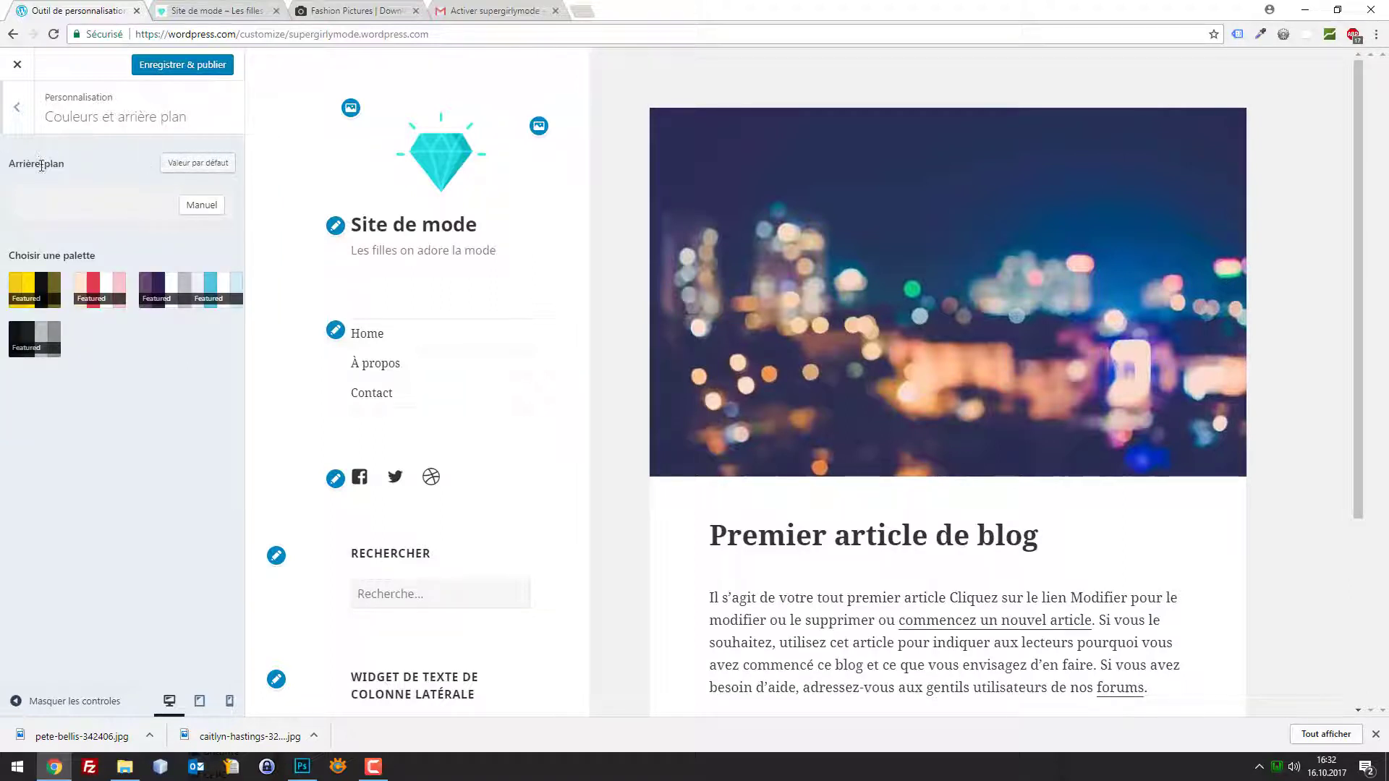
click(17, 107)
click(81, 229)
double_click(206, 207)
click(204, 207)
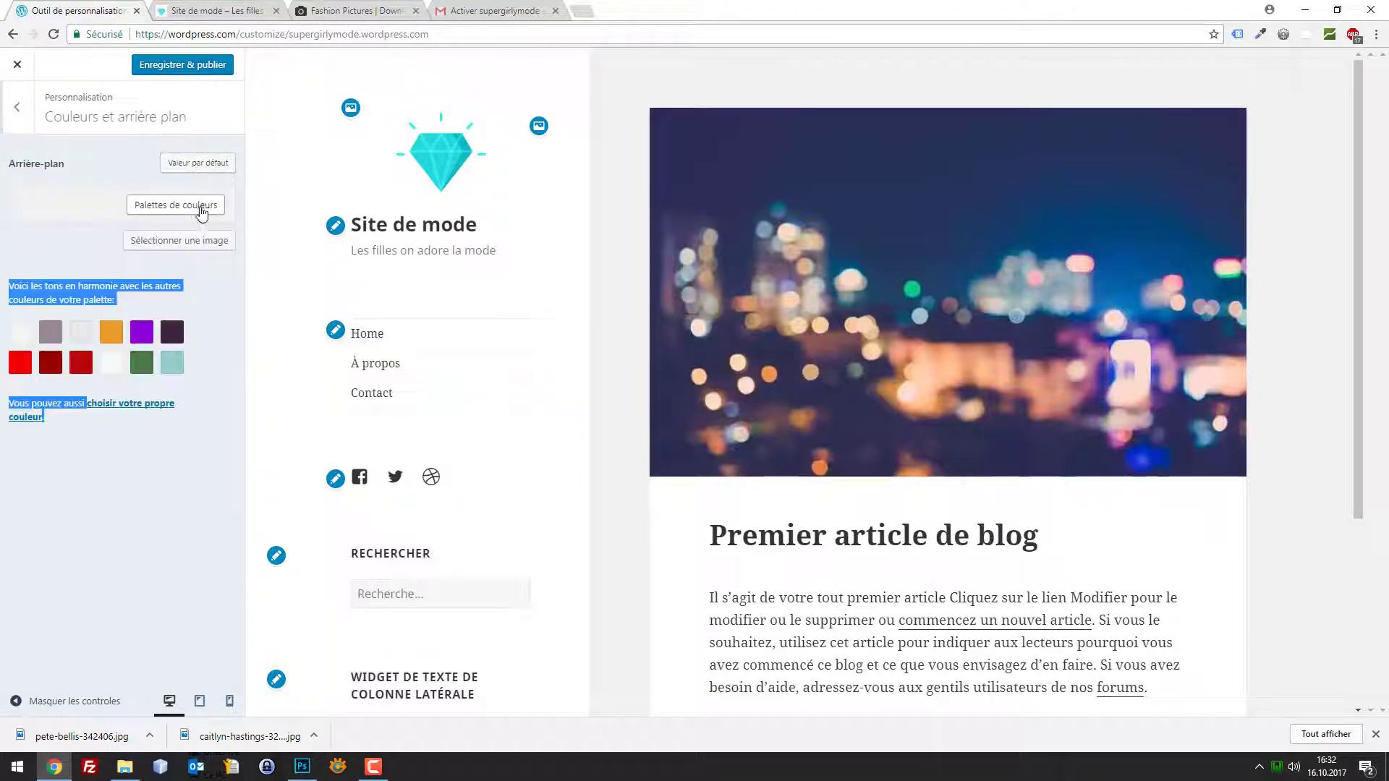
click(192, 240)
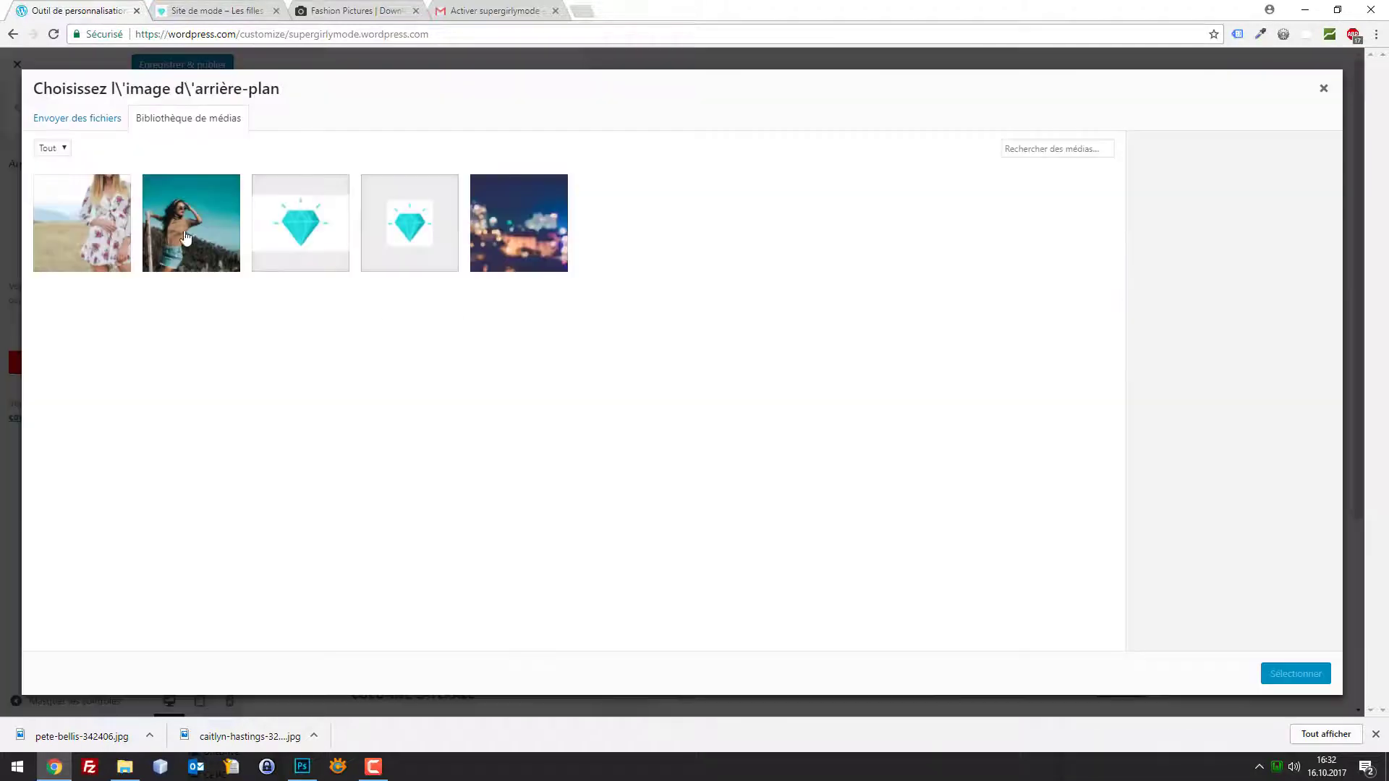
Reapply the floral-dress photo as the background image
click(106, 220)
click(1201, 303)
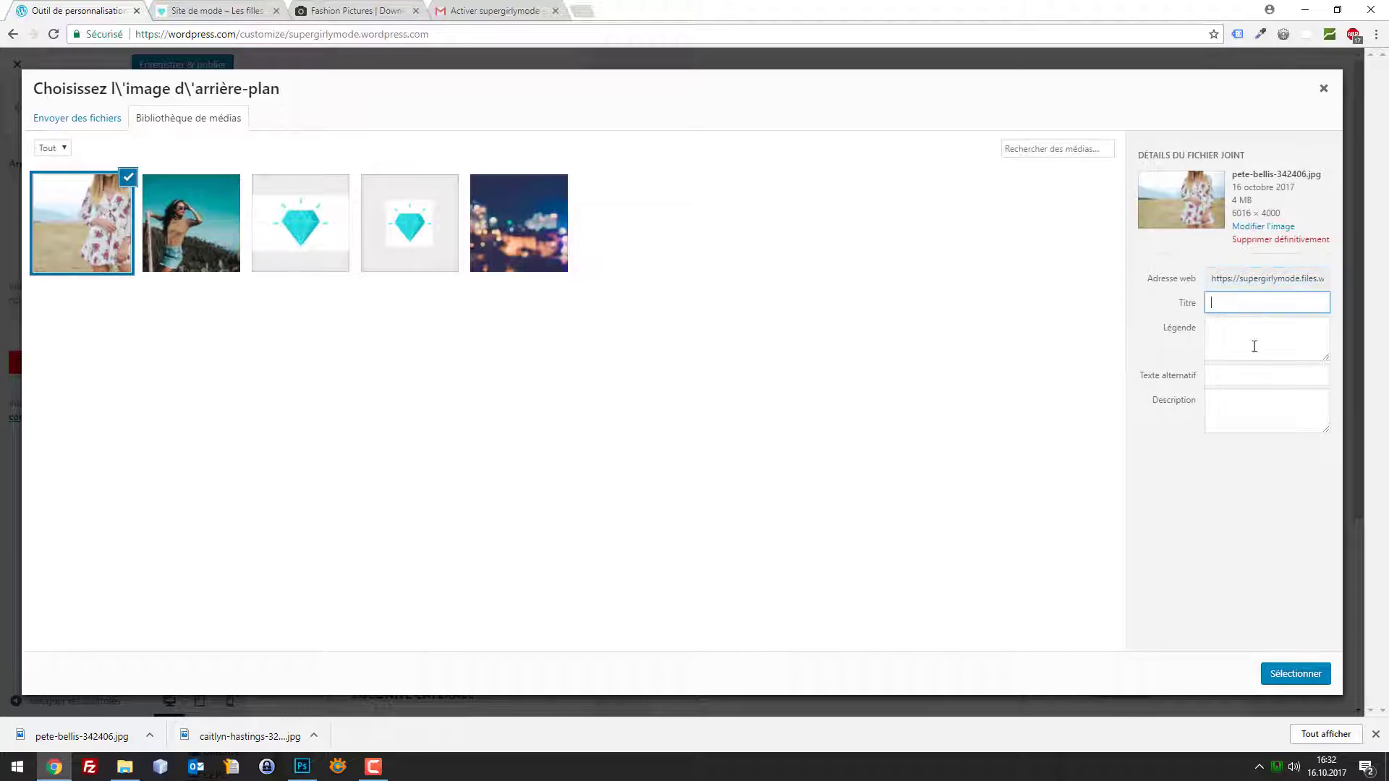
click(1294, 674)
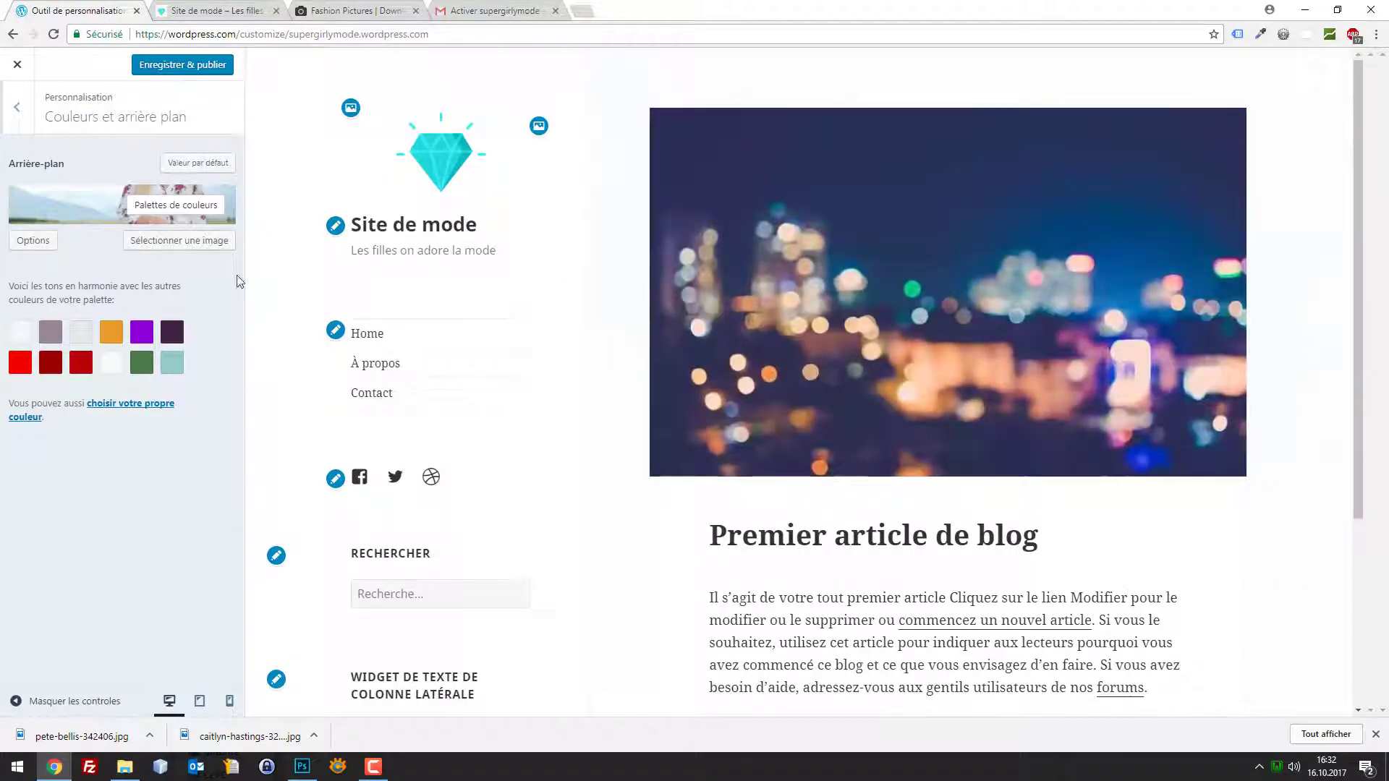
click(187, 203)
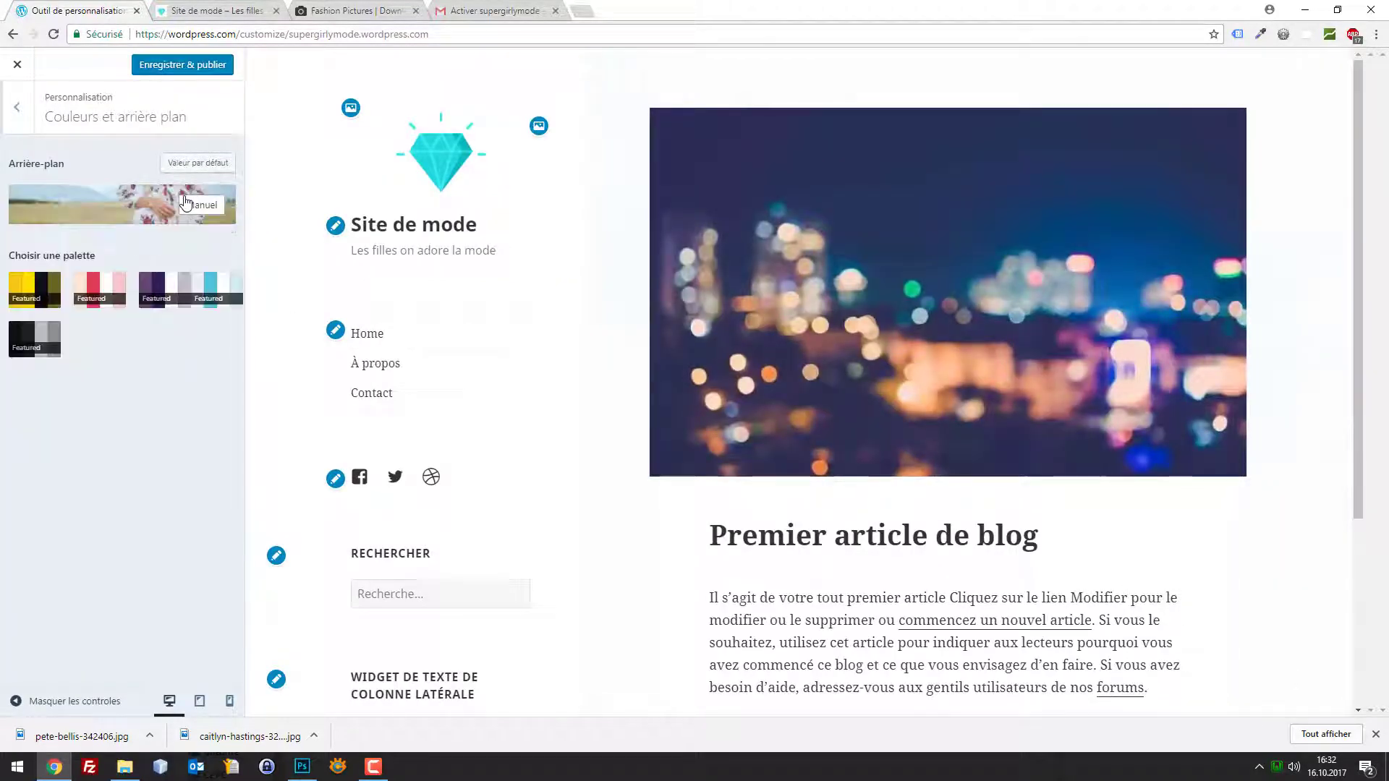
click(204, 209)
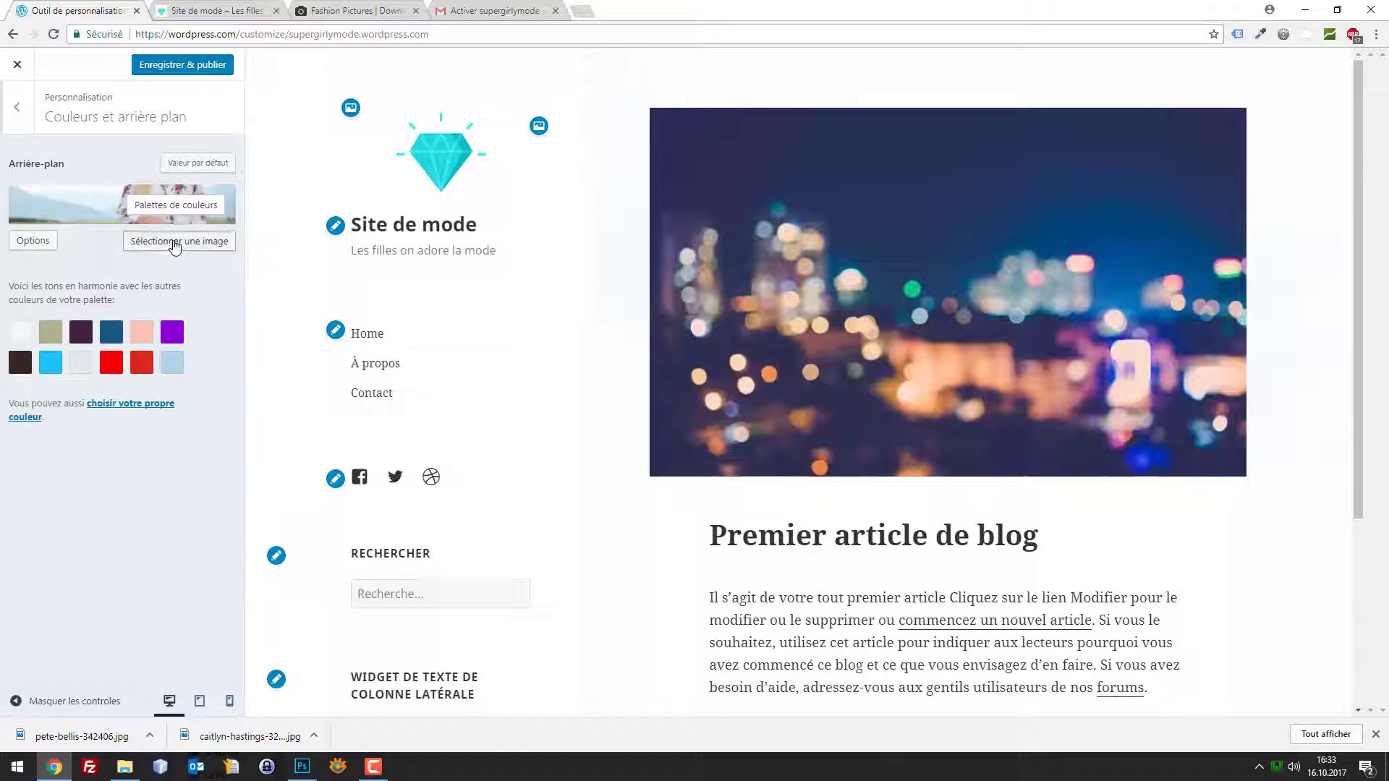
Permanently delete the floral-dress photo from the media library
click(138, 241)
click(117, 224)
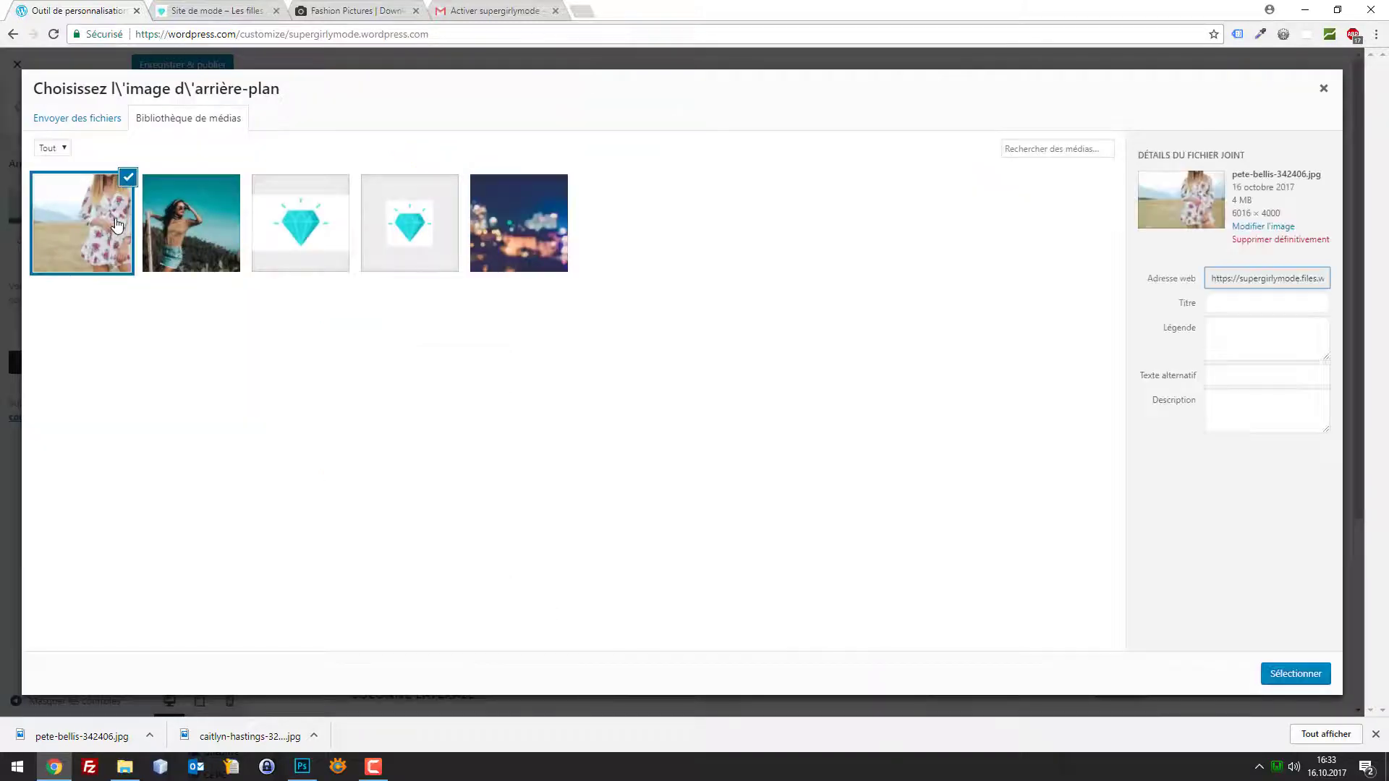
click(1259, 241)
click(753, 153)
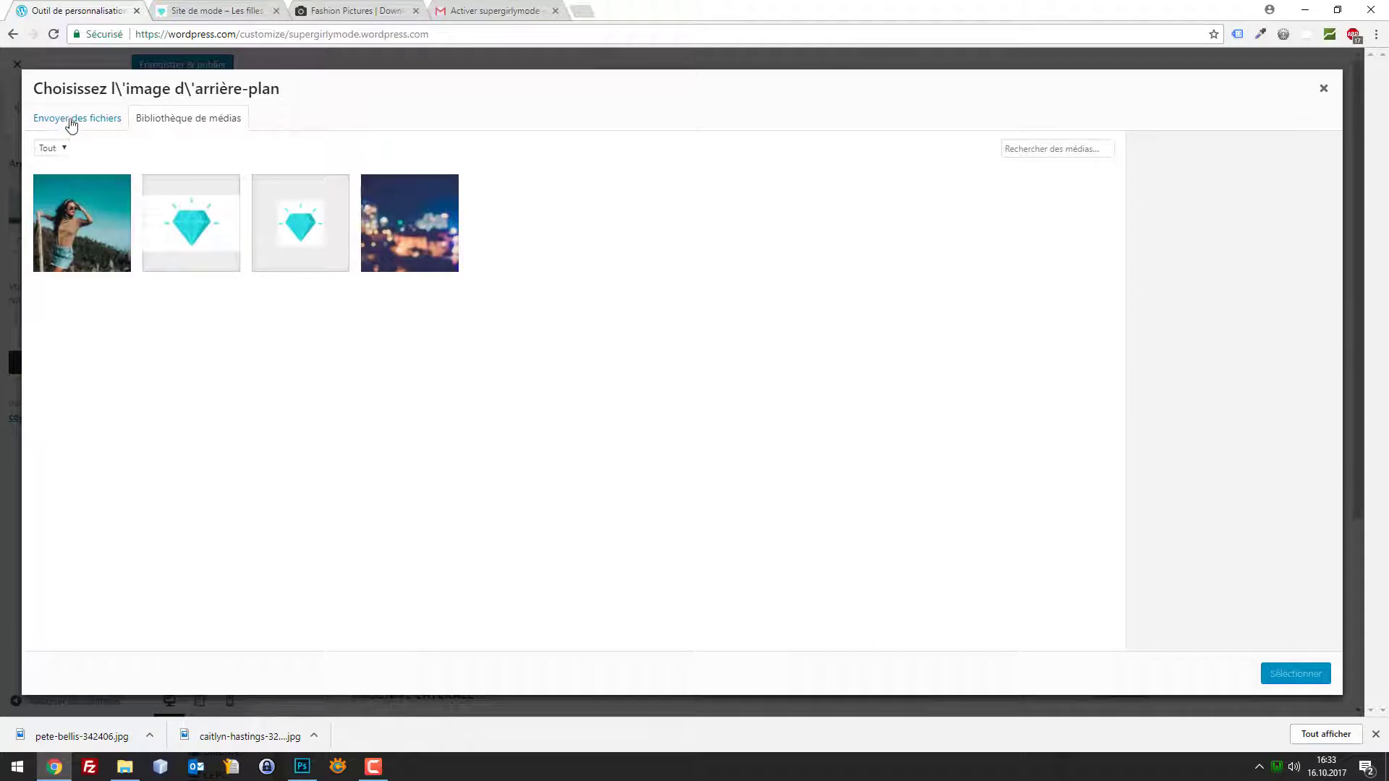
Upload pete-bellis-342406.jpg from the computer via Envoyer des fichiers
click(70, 125)
click(636, 361)
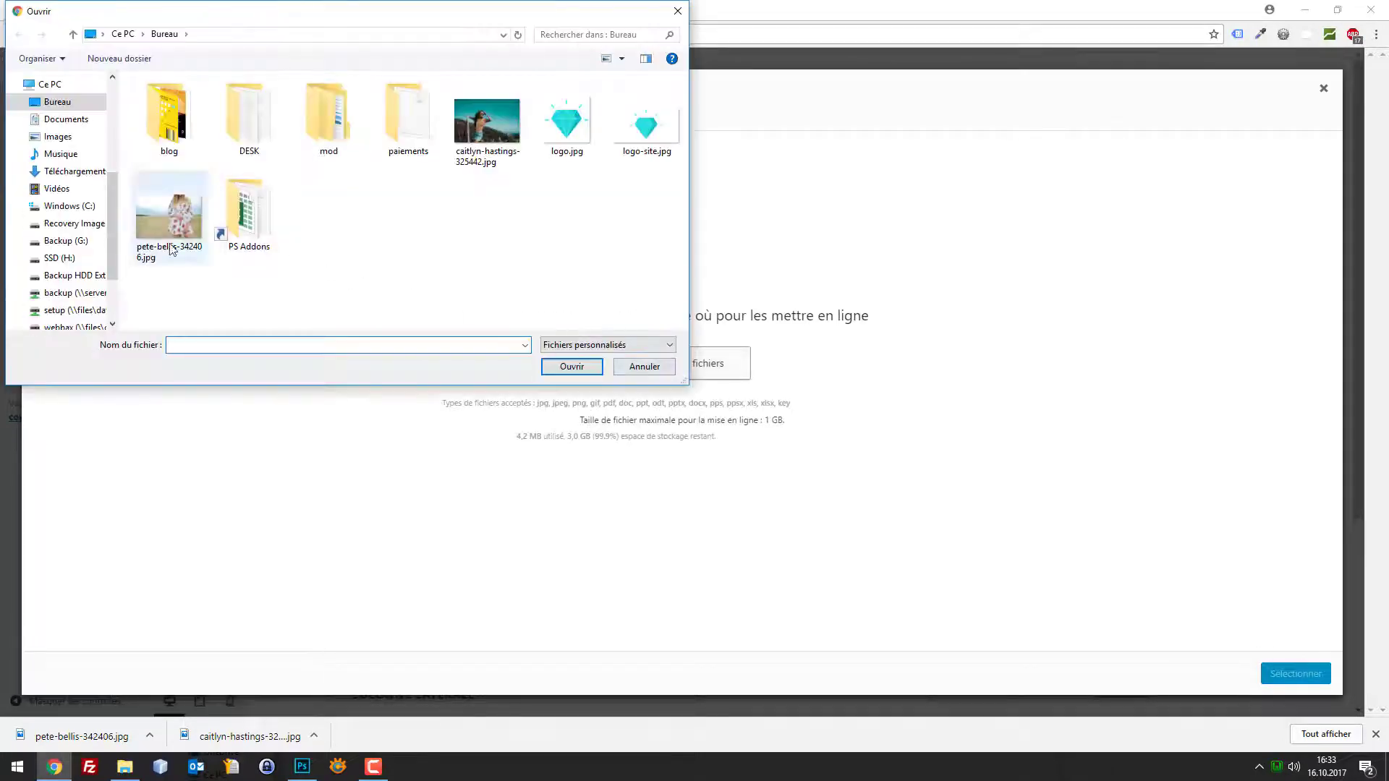
double_click(171, 250)
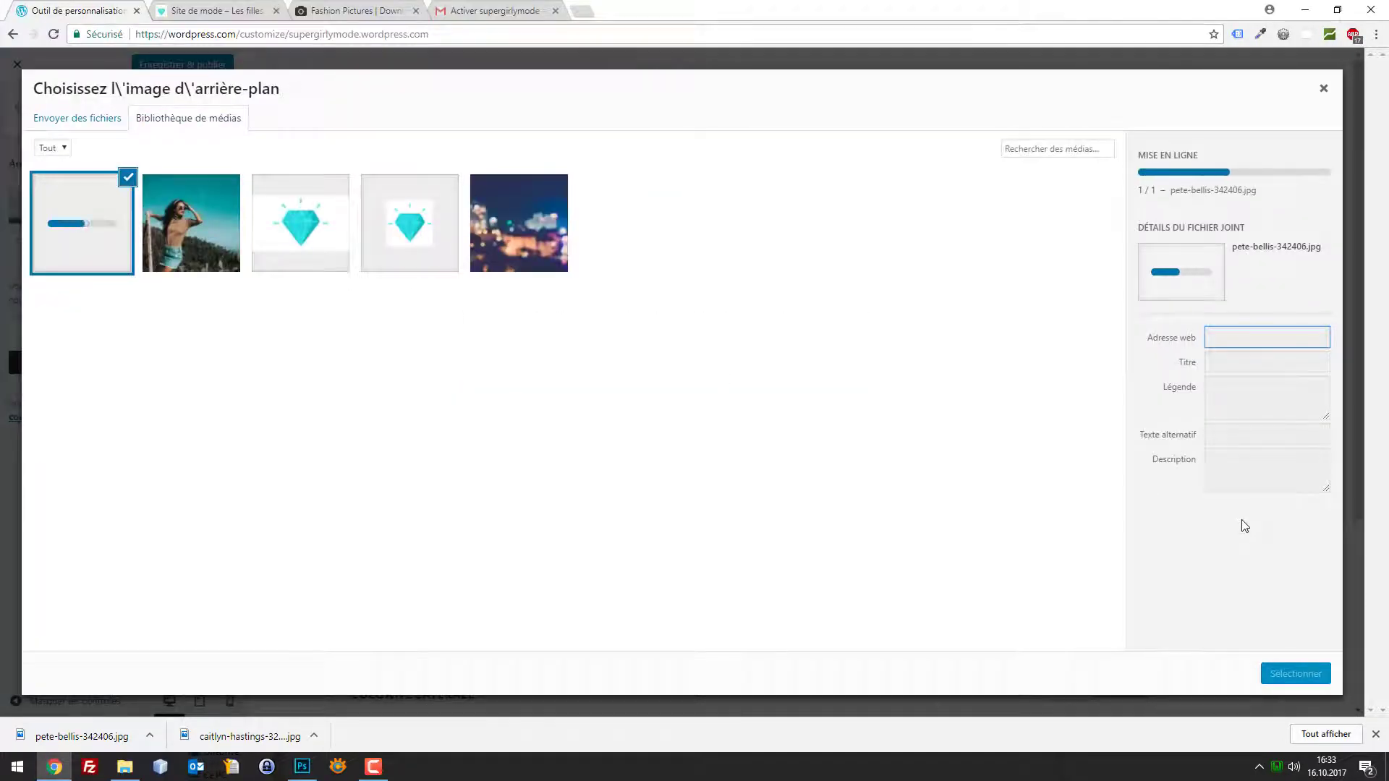
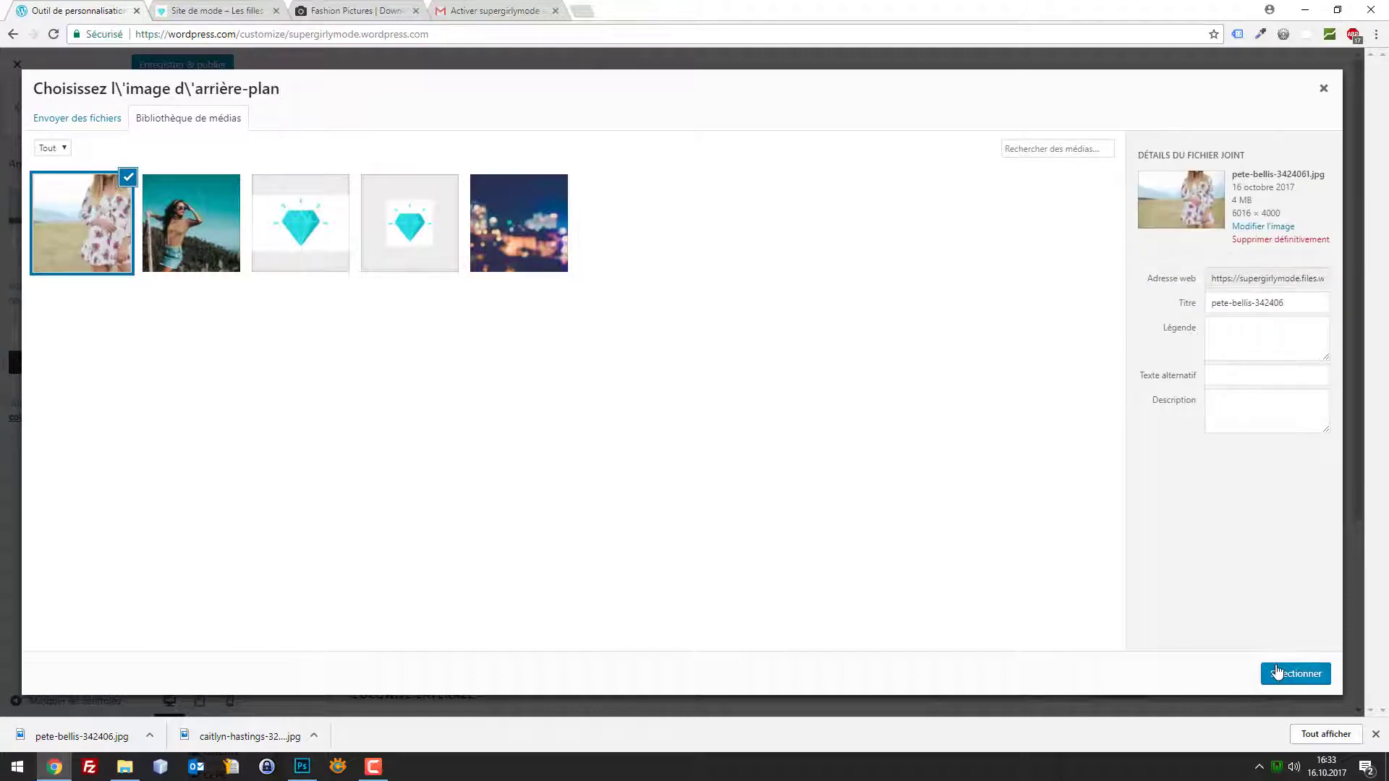
Confirm and publish the floral-dress background, then reload the live site to check it
click(1280, 677)
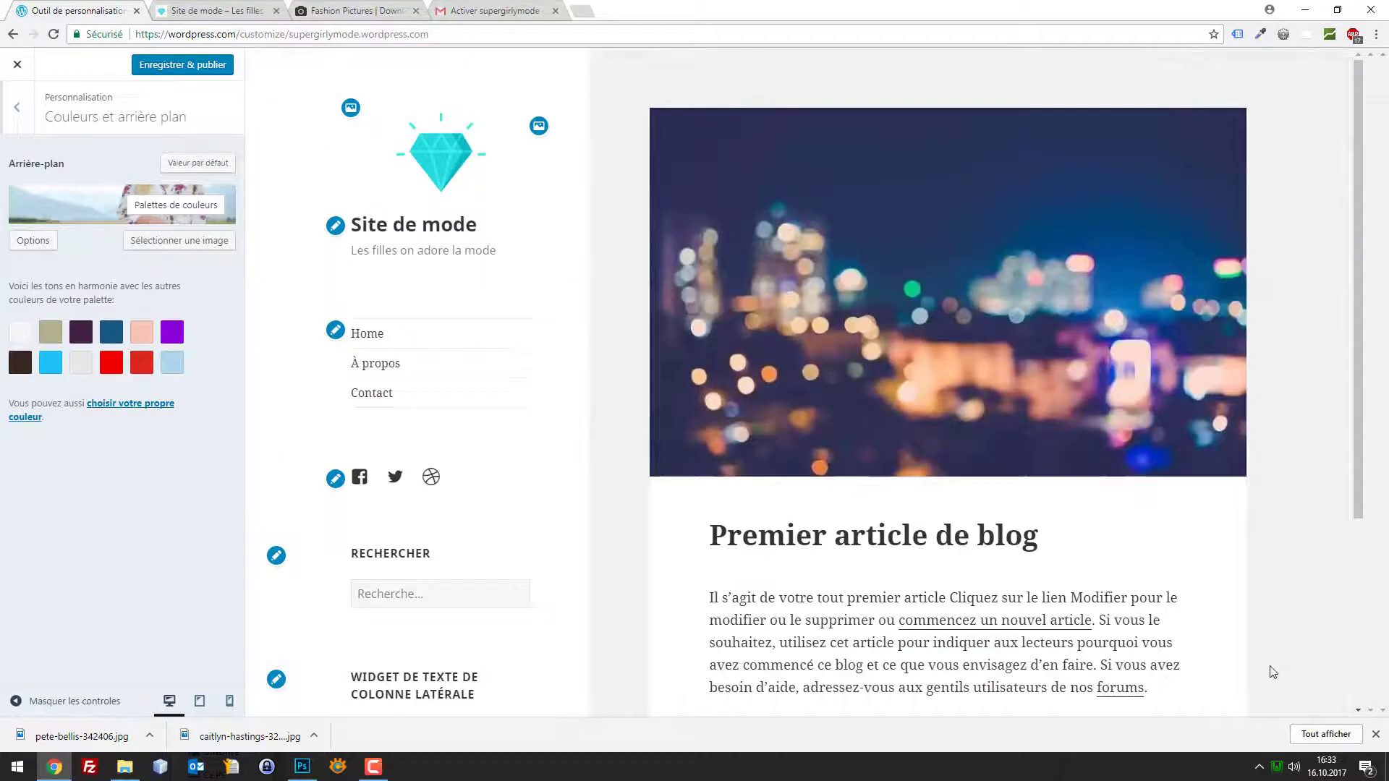
click(178, 66)
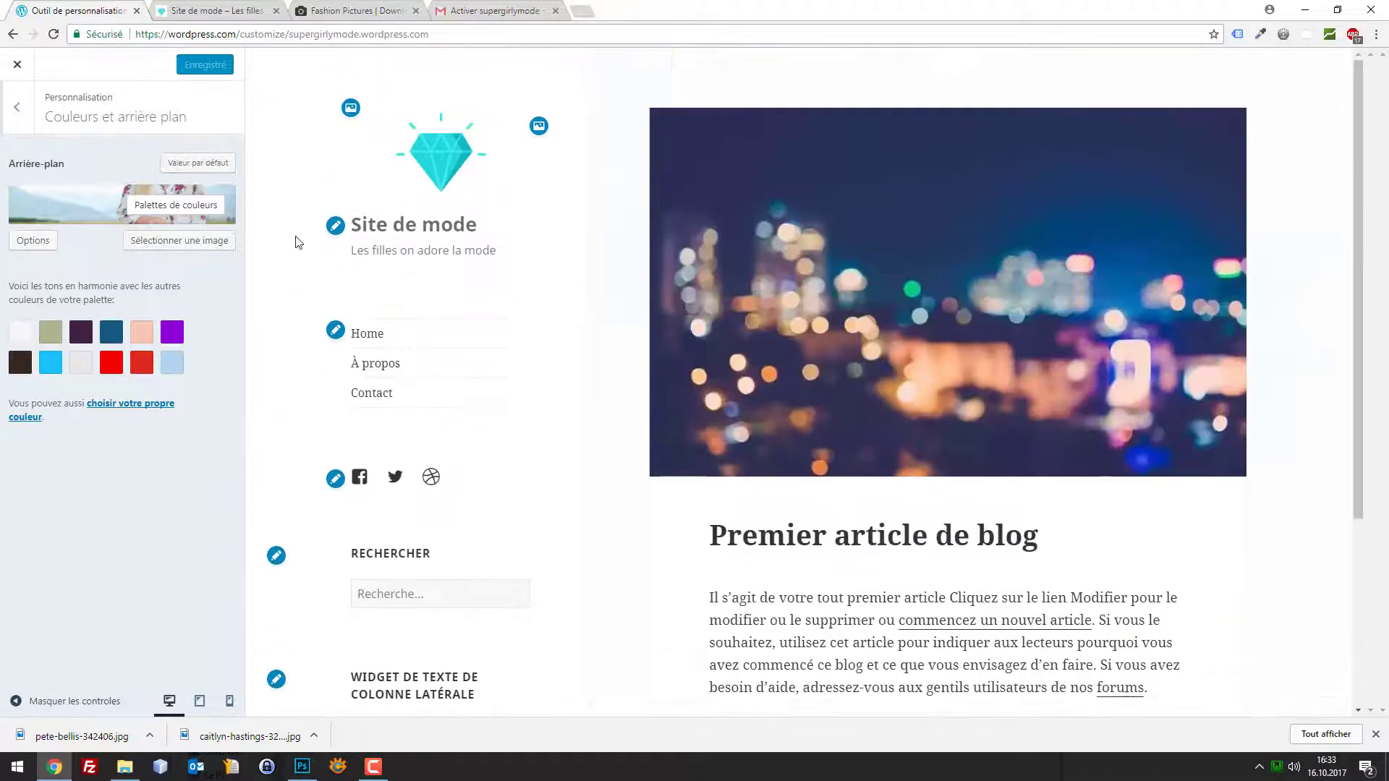
click(206, 10)
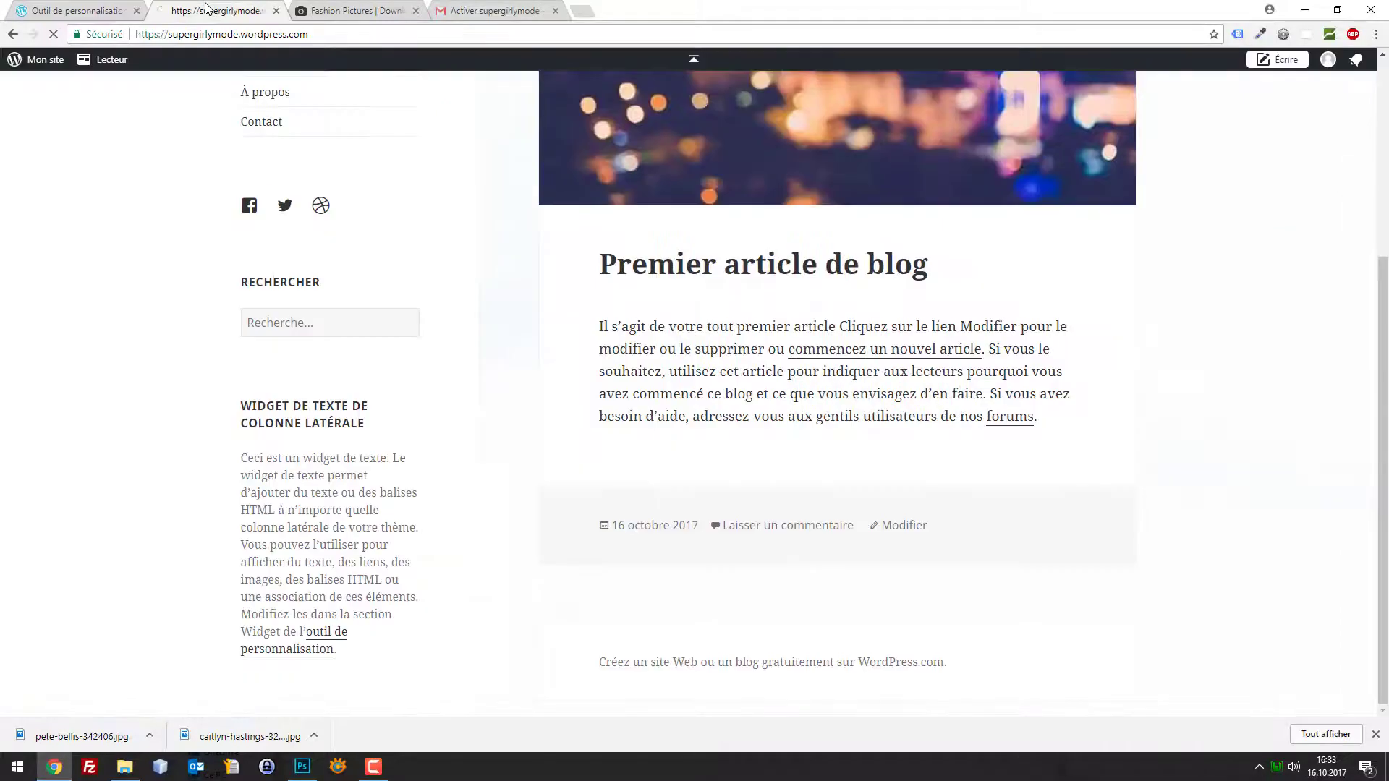
key(F5)
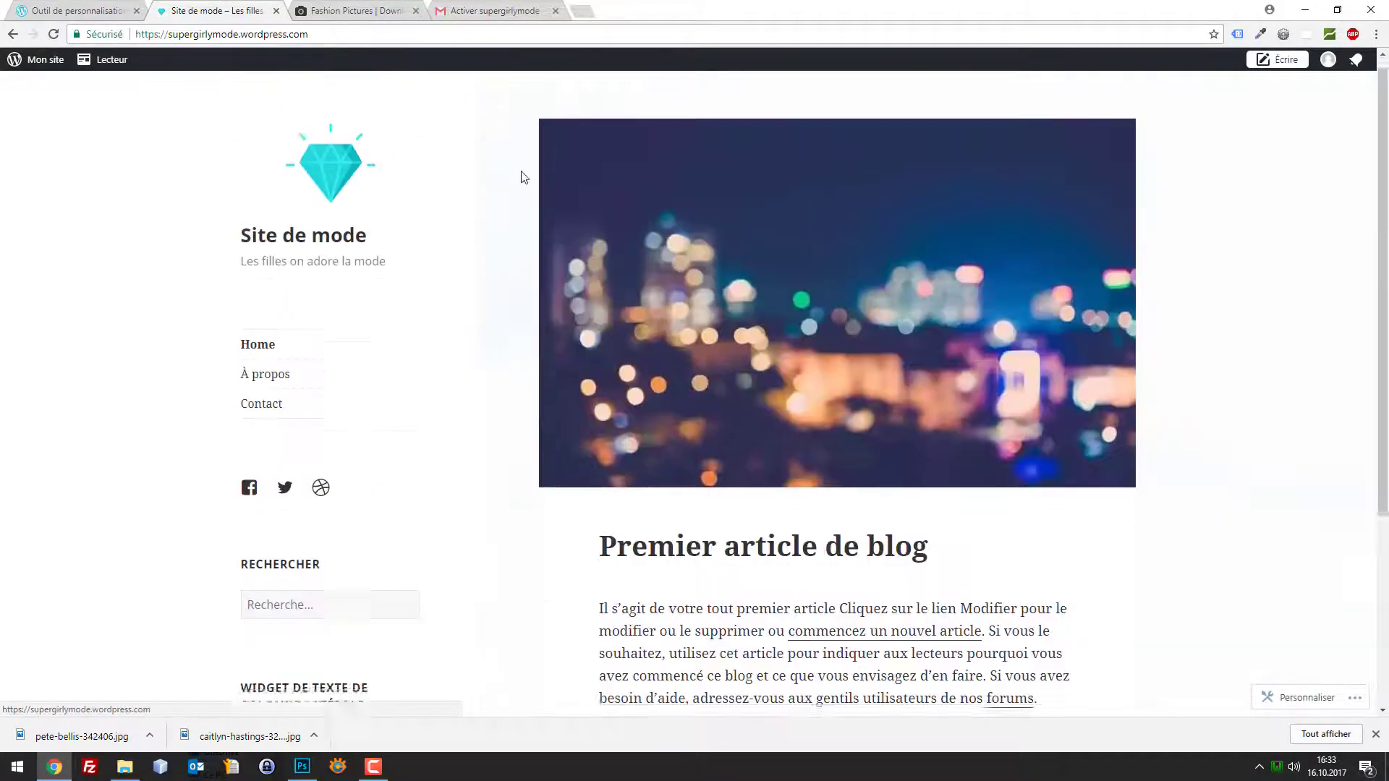
Replace the background with caitlyn-hastings-325442.jpg, the teal-sky portrait from the media library
click(93, 7)
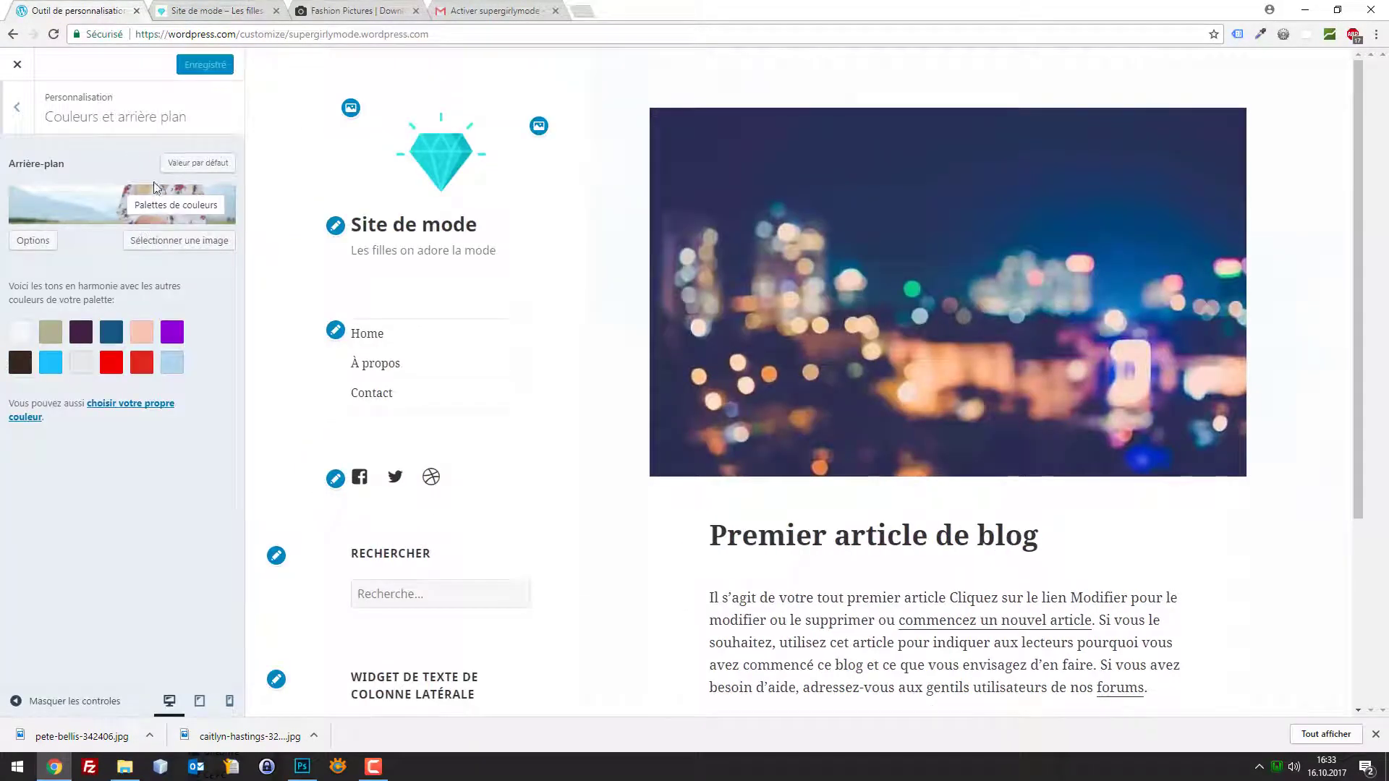
click(165, 244)
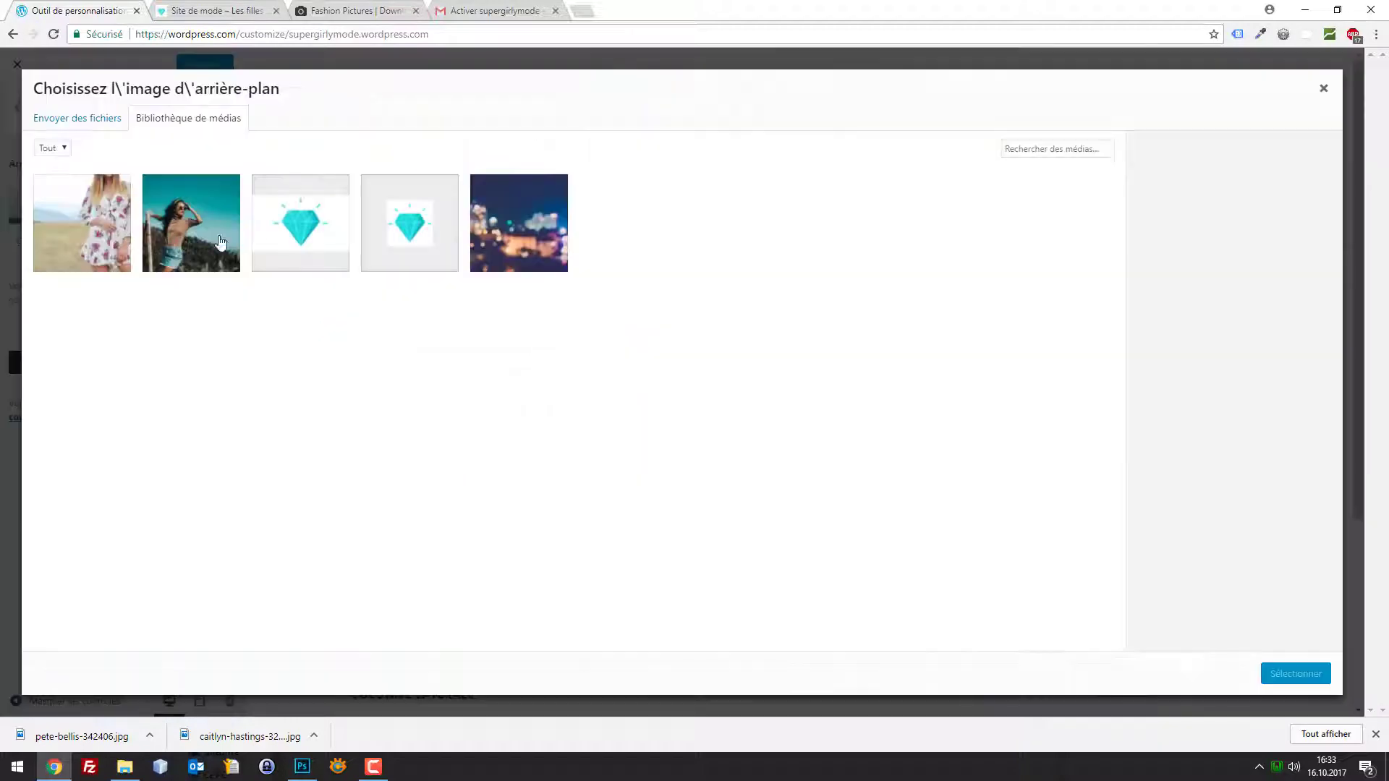
click(210, 225)
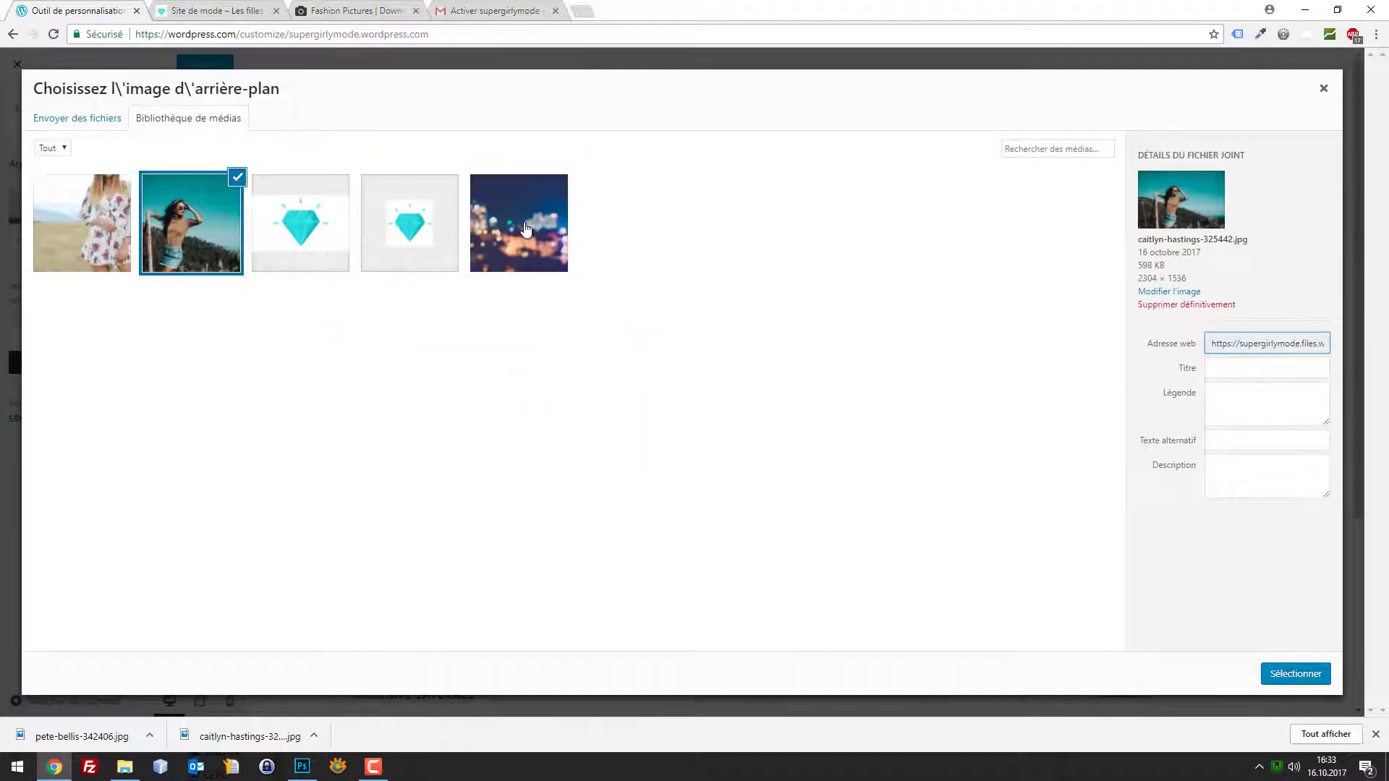
click(1263, 676)
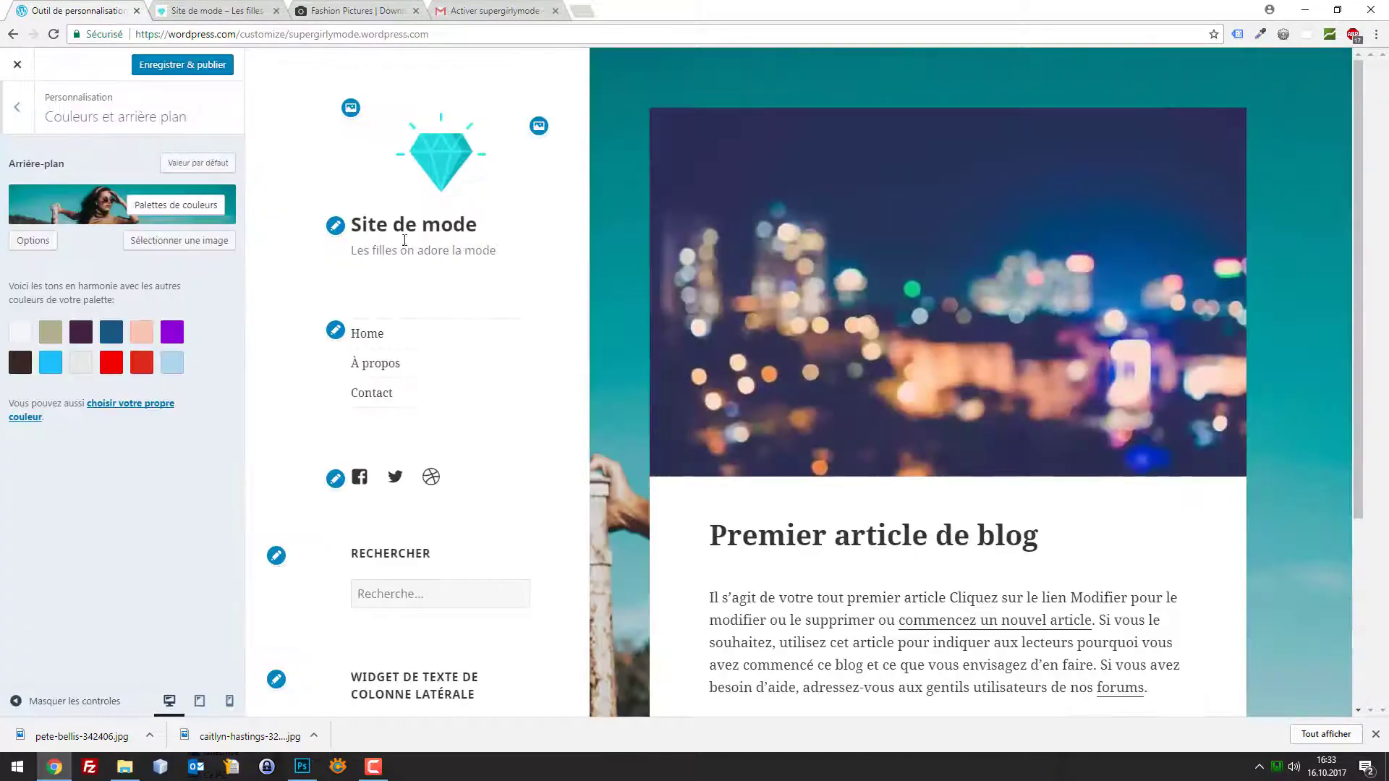
click(345, 9)
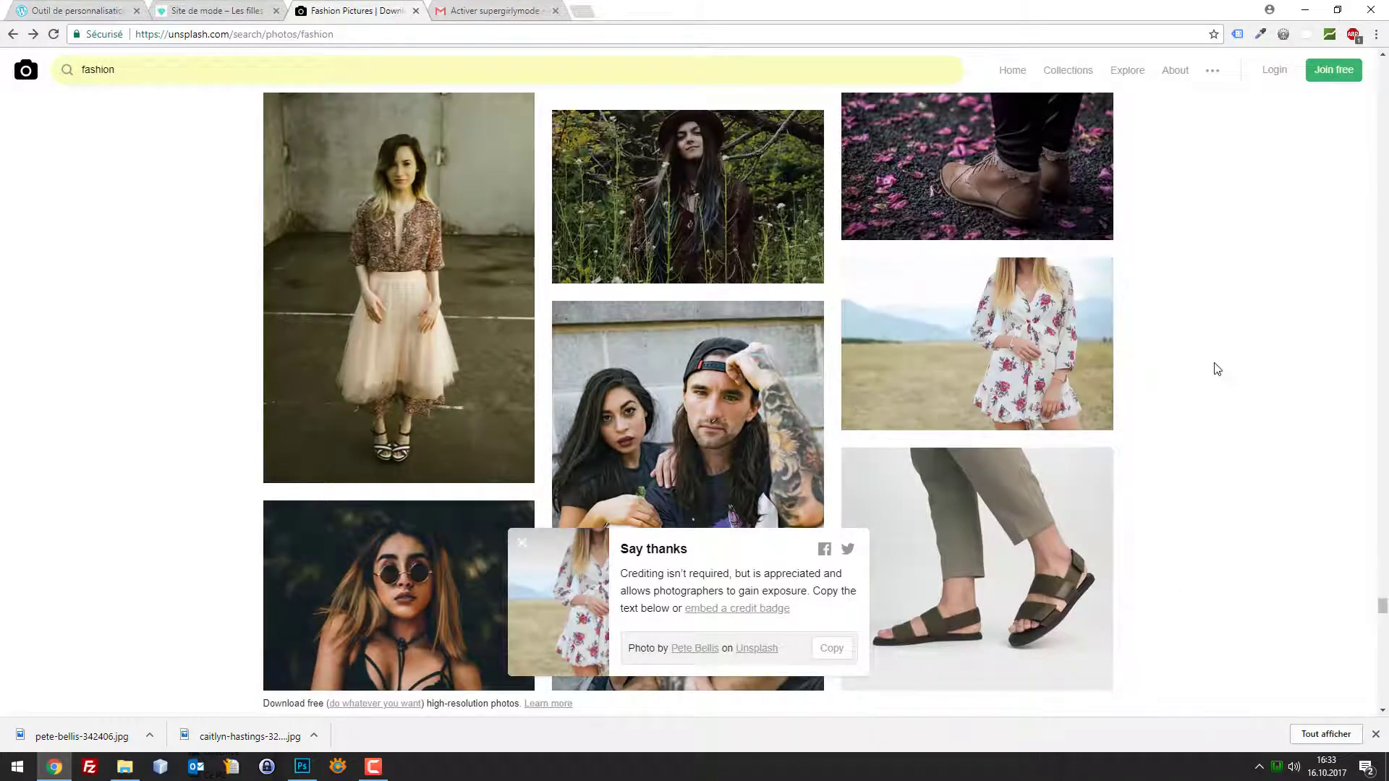
Browse the Unsplash fashion results and open the wildflower-field photo
scroll(1190, 364, down, 2)
scroll(1172, 360, down, 2)
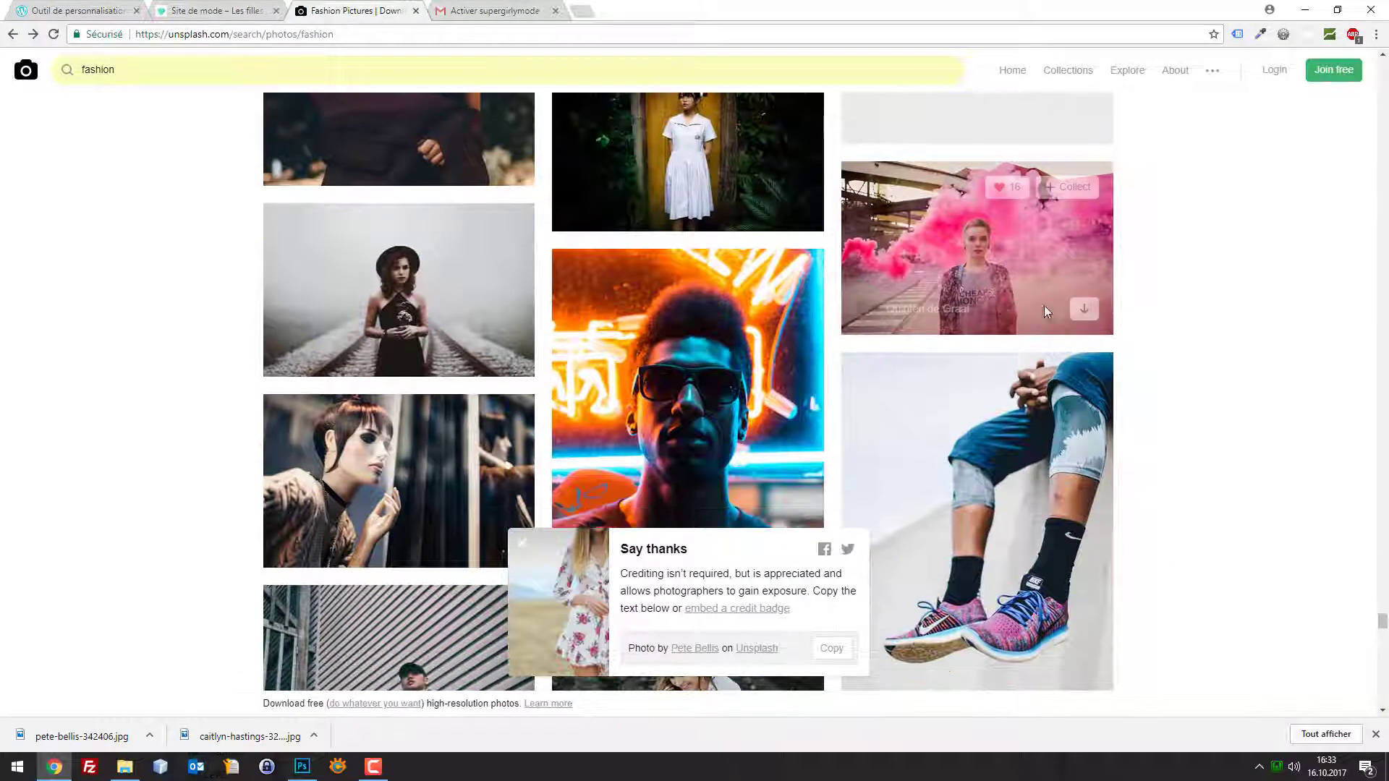
click(1013, 241)
key(alt+Left)
scroll(1056, 326, down, 5)
scroll(1056, 321, down, 3)
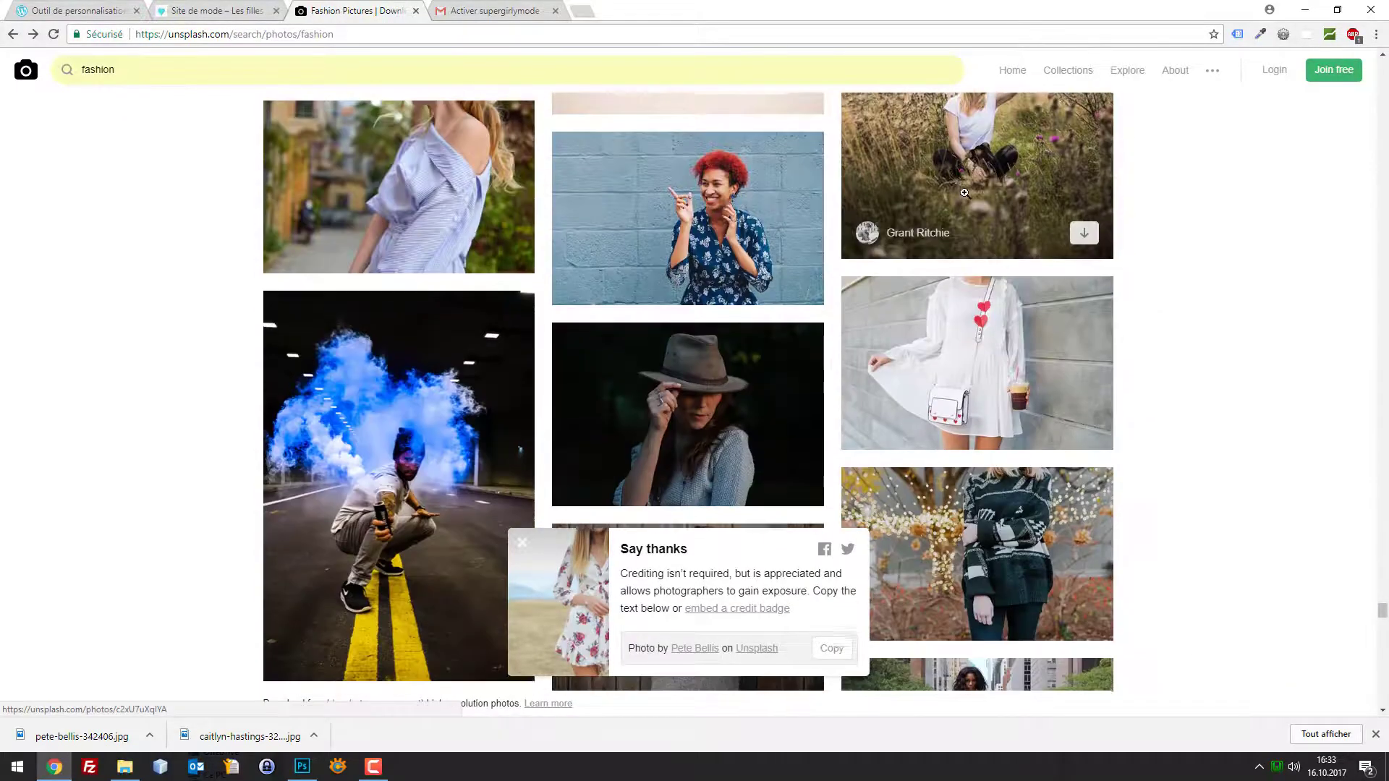
scroll(1056, 321, up, 3)
click(1056, 321)
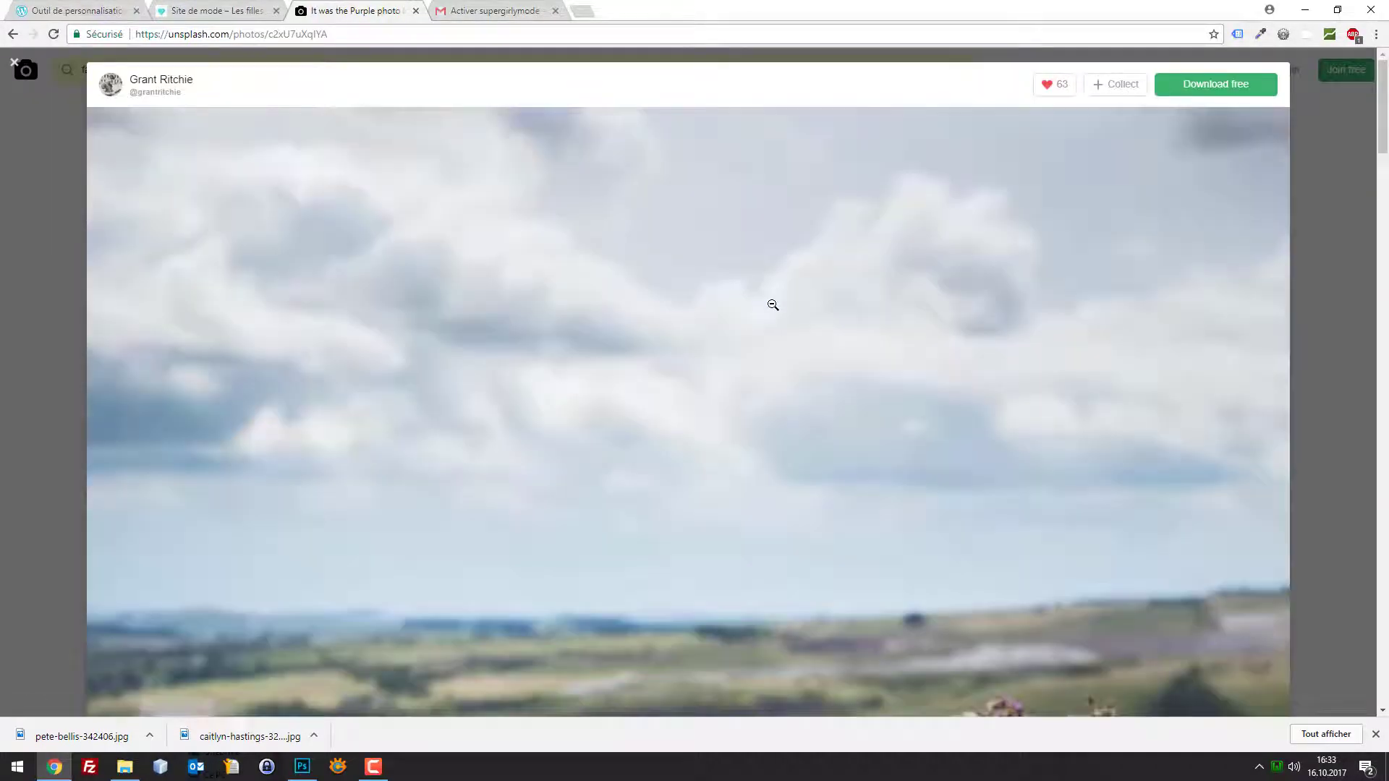
Save the wildflower-field photo to the computer with Enregistrer l'image sous…
right_click(773, 305)
click(839, 332)
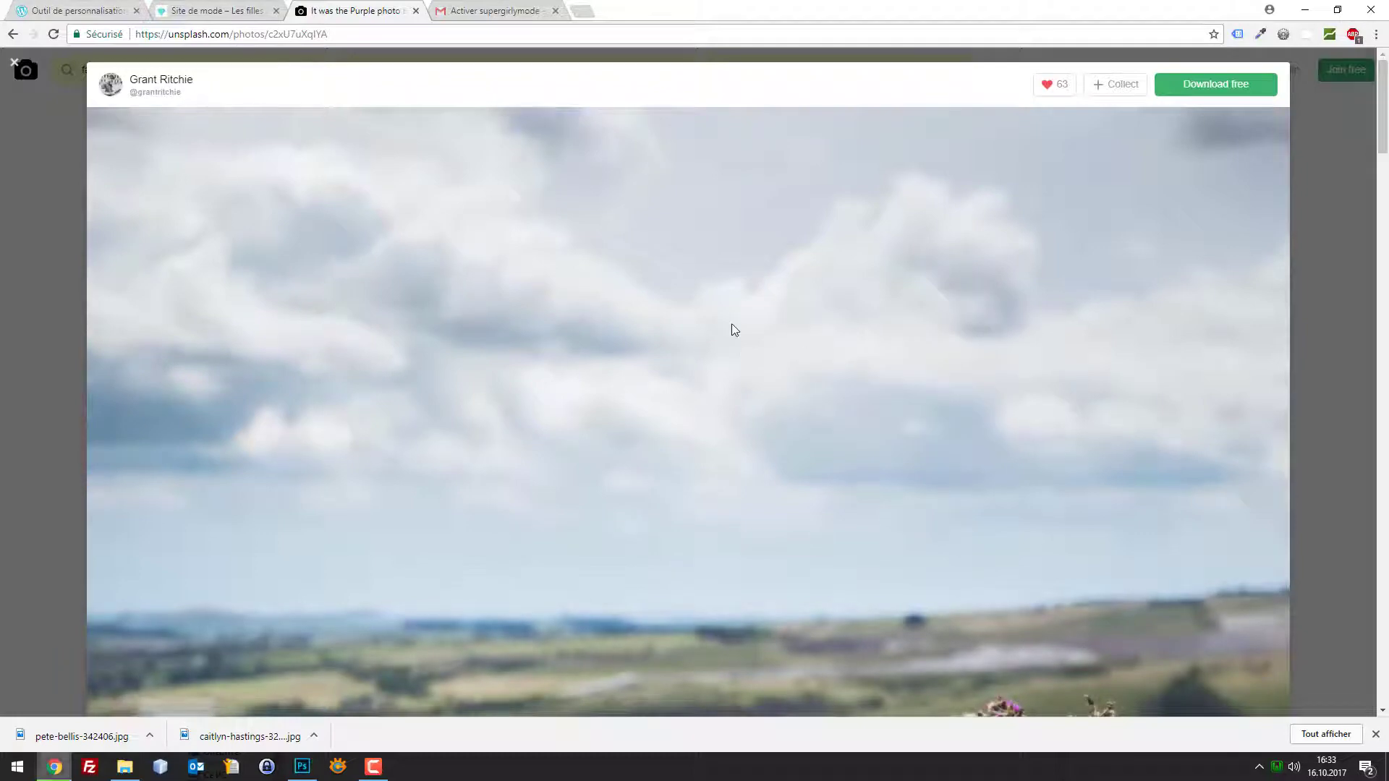
click(557, 369)
click(102, 6)
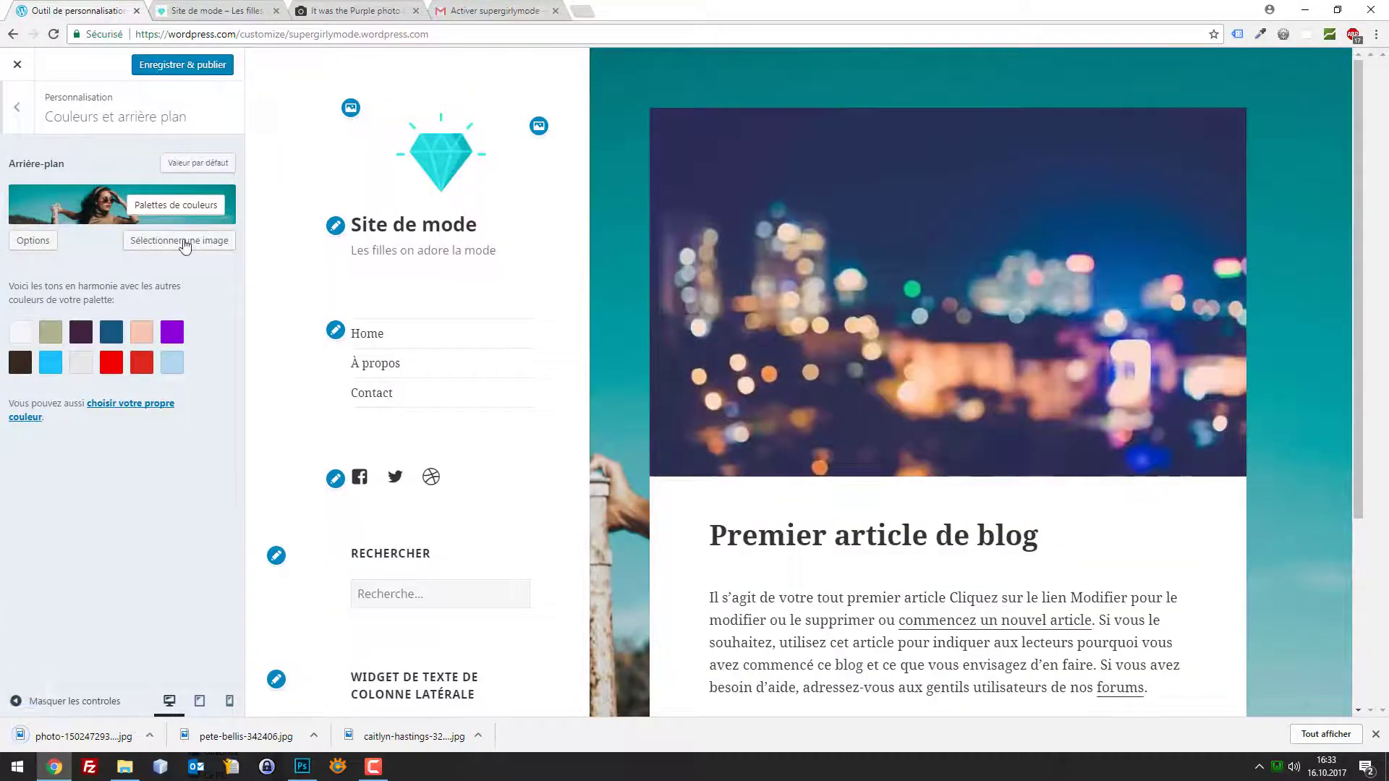
Upload the downloaded wildflower-field photo, clear its Titre, and select it as the background image
click(177, 240)
click(85, 114)
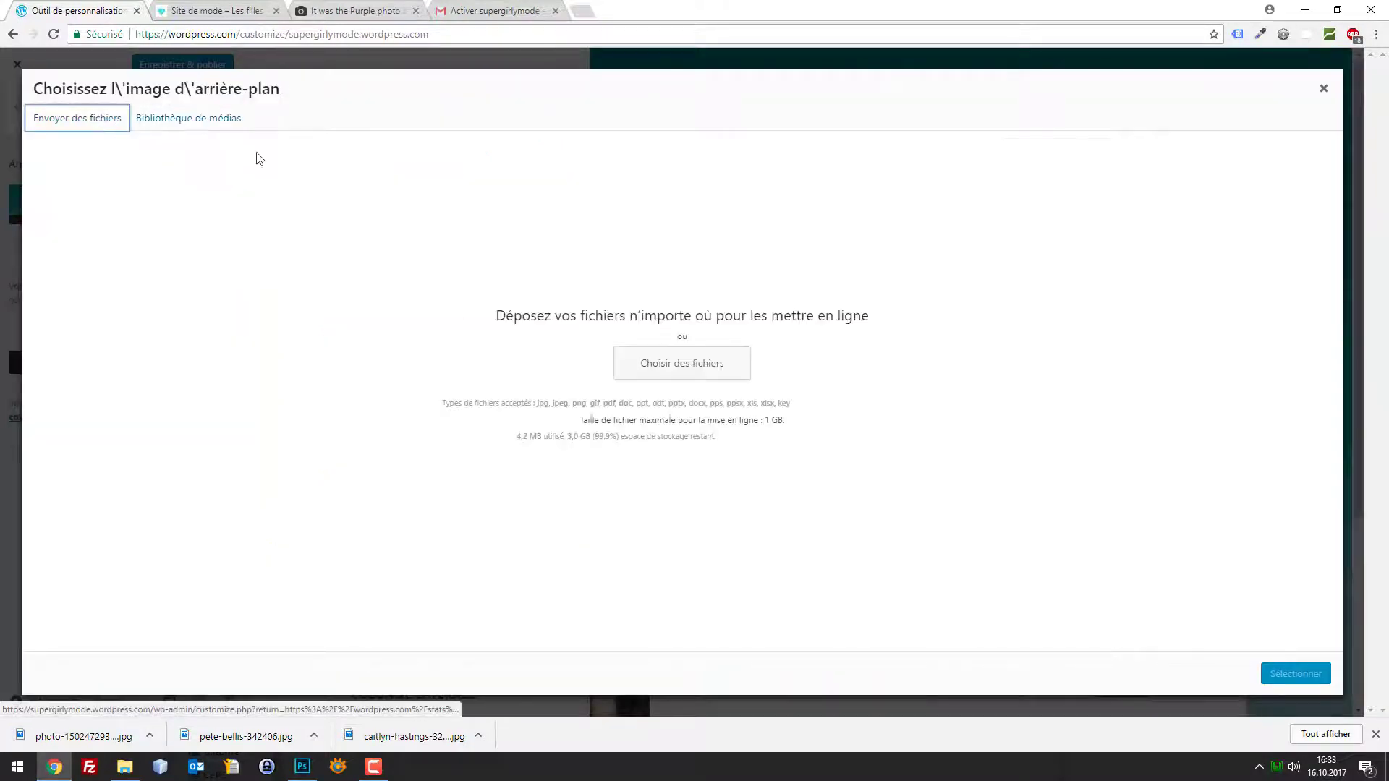
click(630, 362)
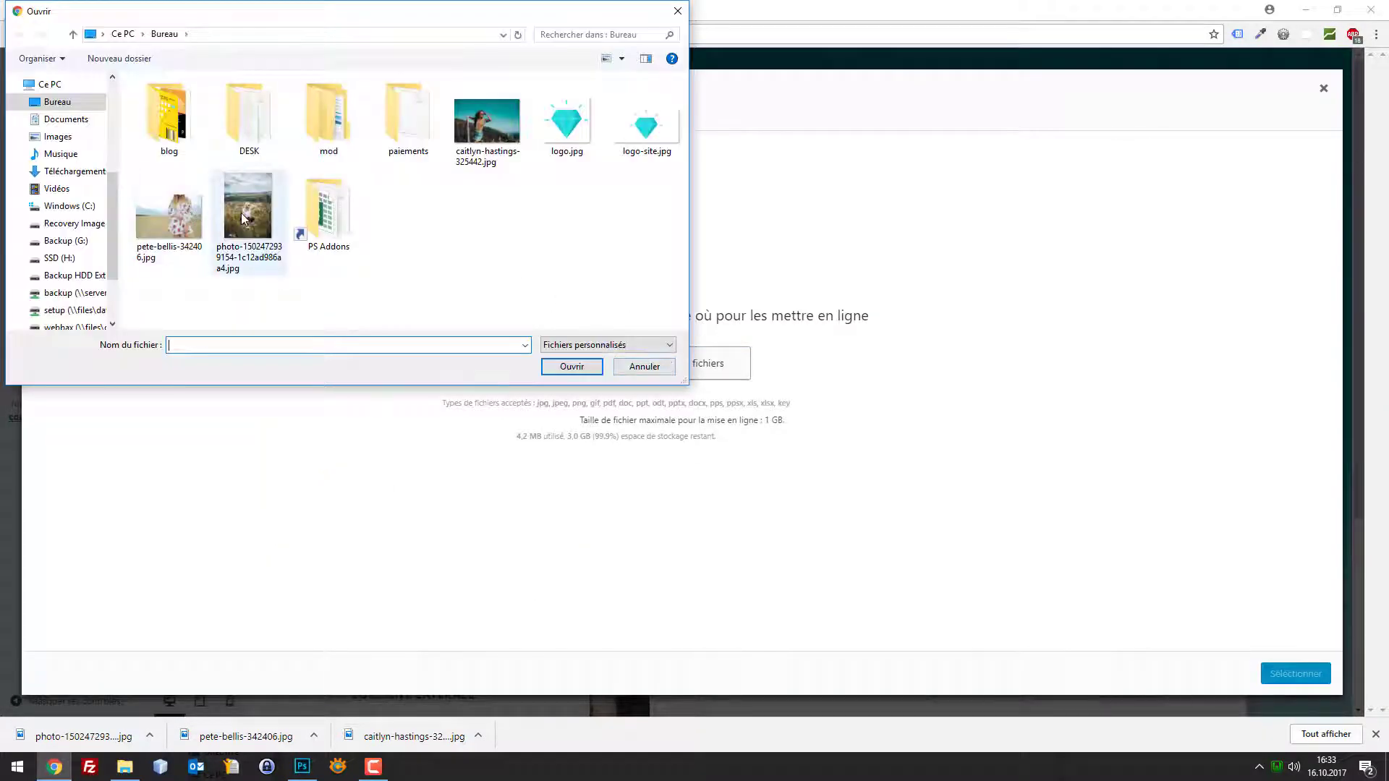
double_click(248, 210)
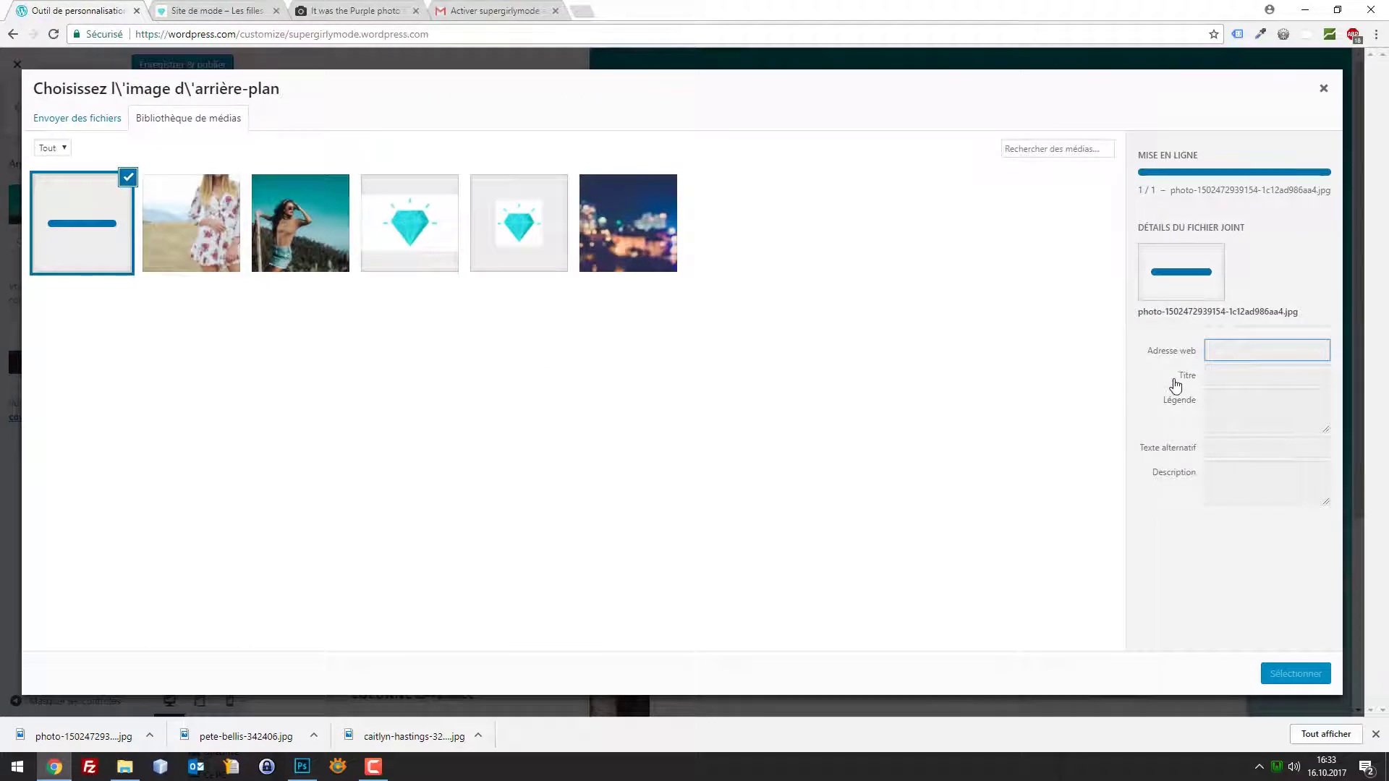
click(1263, 390)
triple_click(1263, 391)
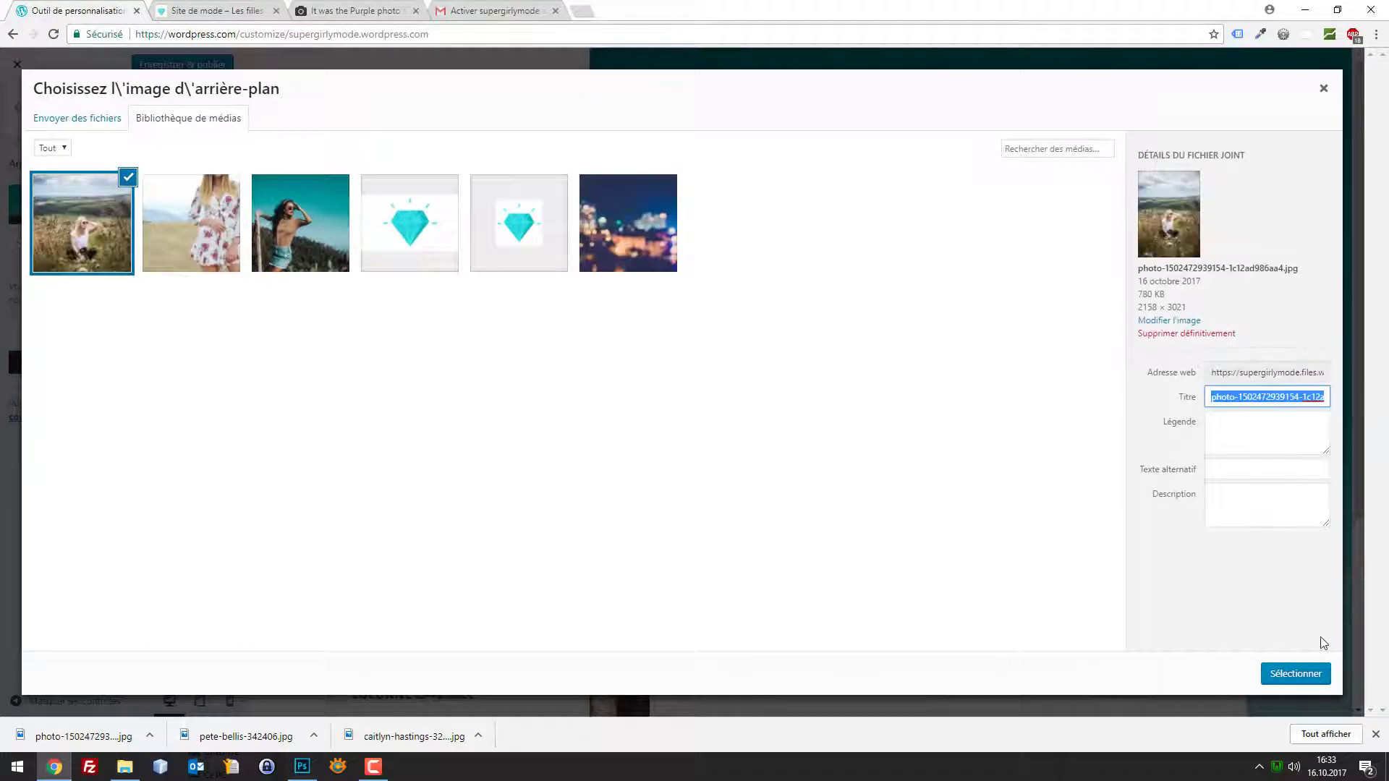
key(BackSpace)
click(1301, 673)
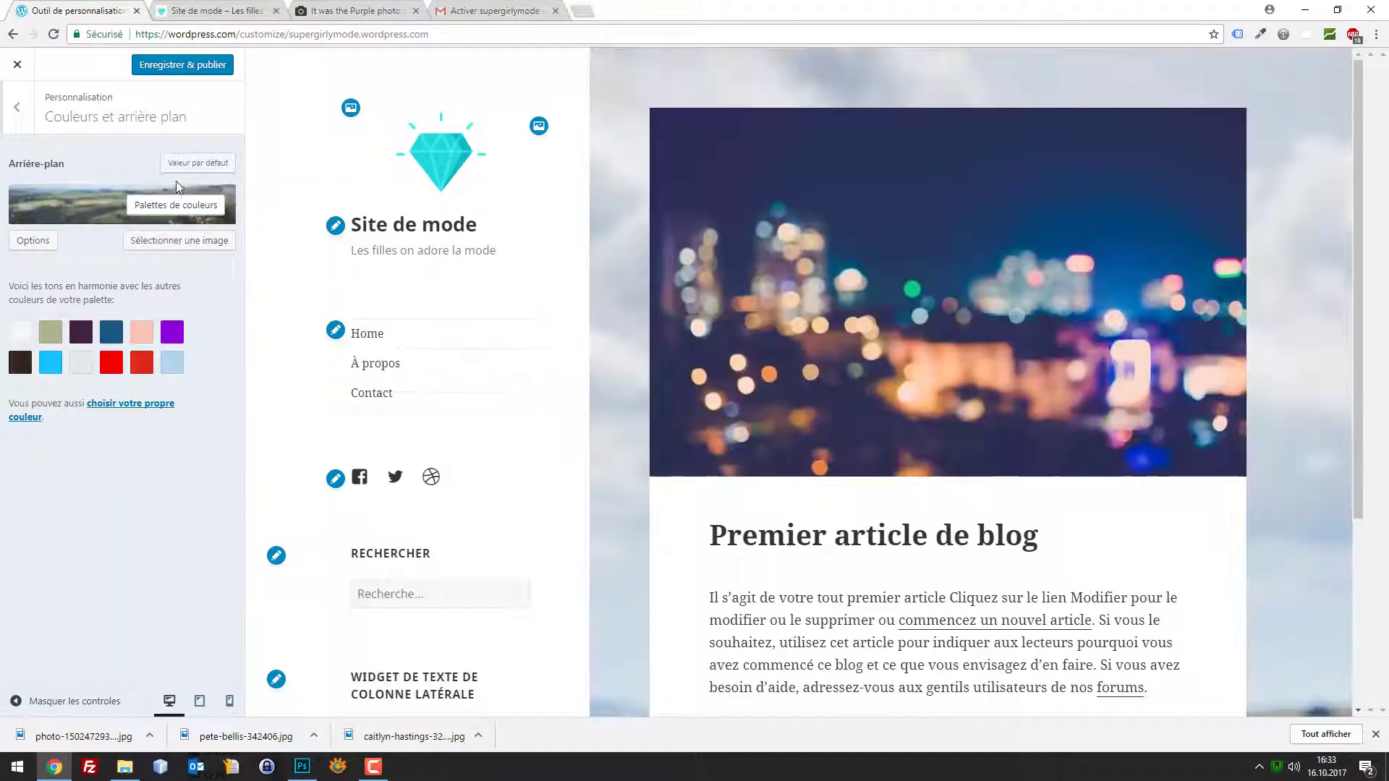
Publish the new wildflower-field background image
scroll(1178, 270, down, 4)
scroll(1178, 270, up, 4)
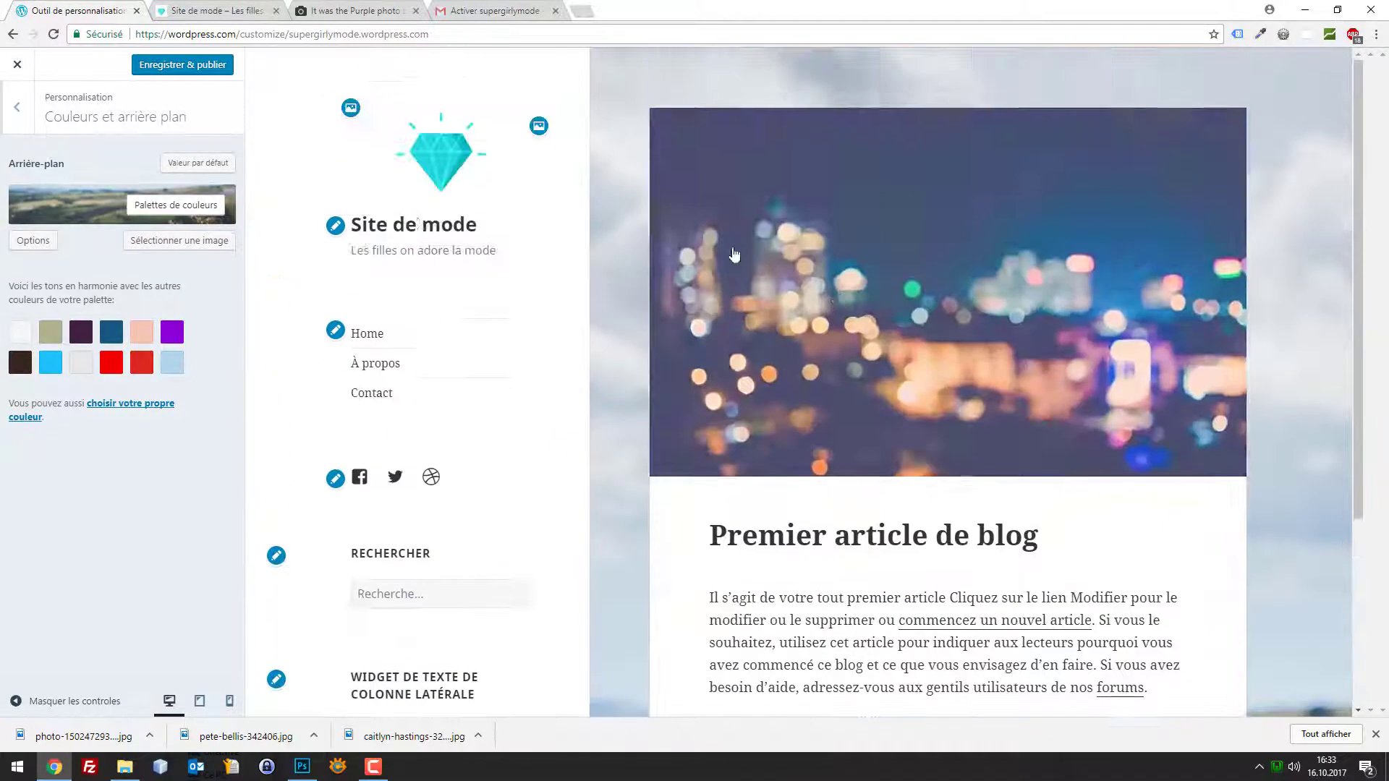
click(184, 64)
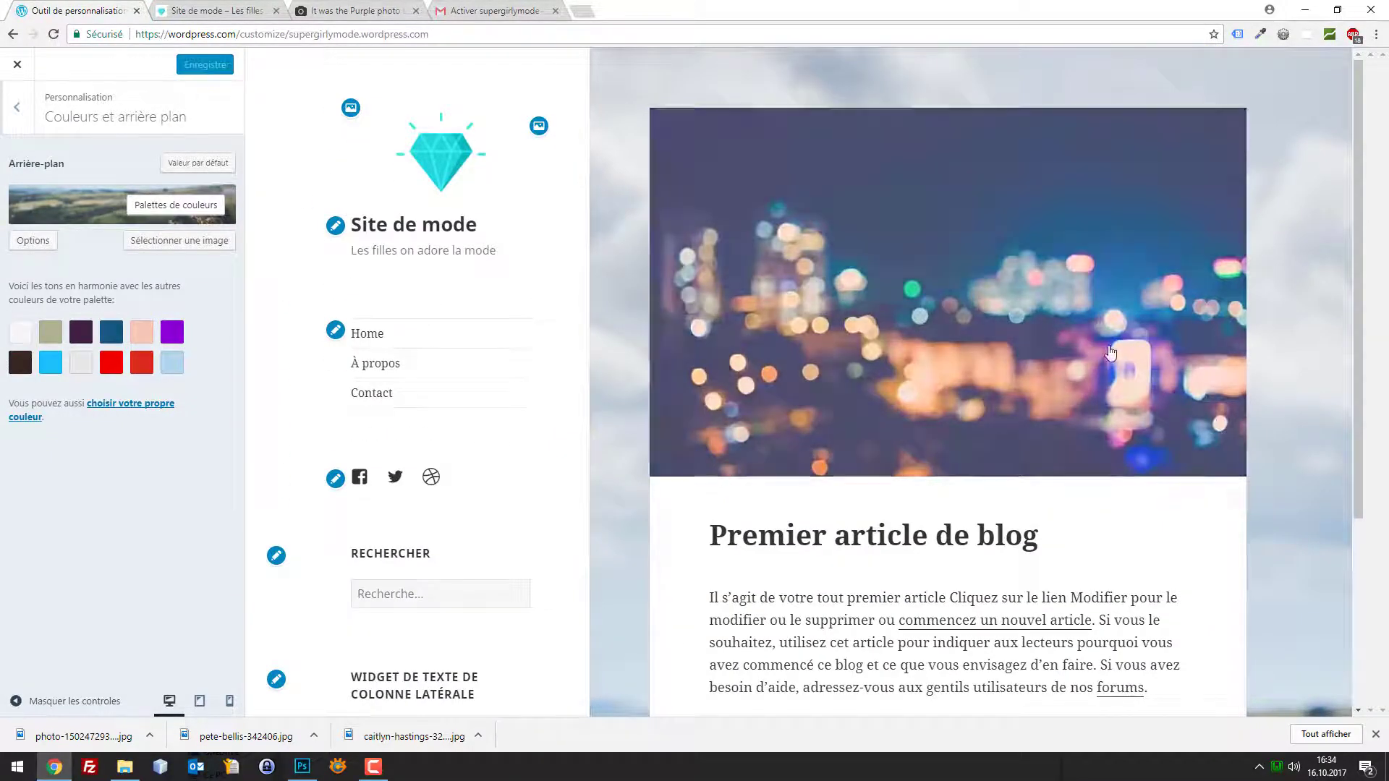
scroll(1250, 397, down, 4)
scroll(1215, 419, up, 4)
scroll(424, 347, down, 2)
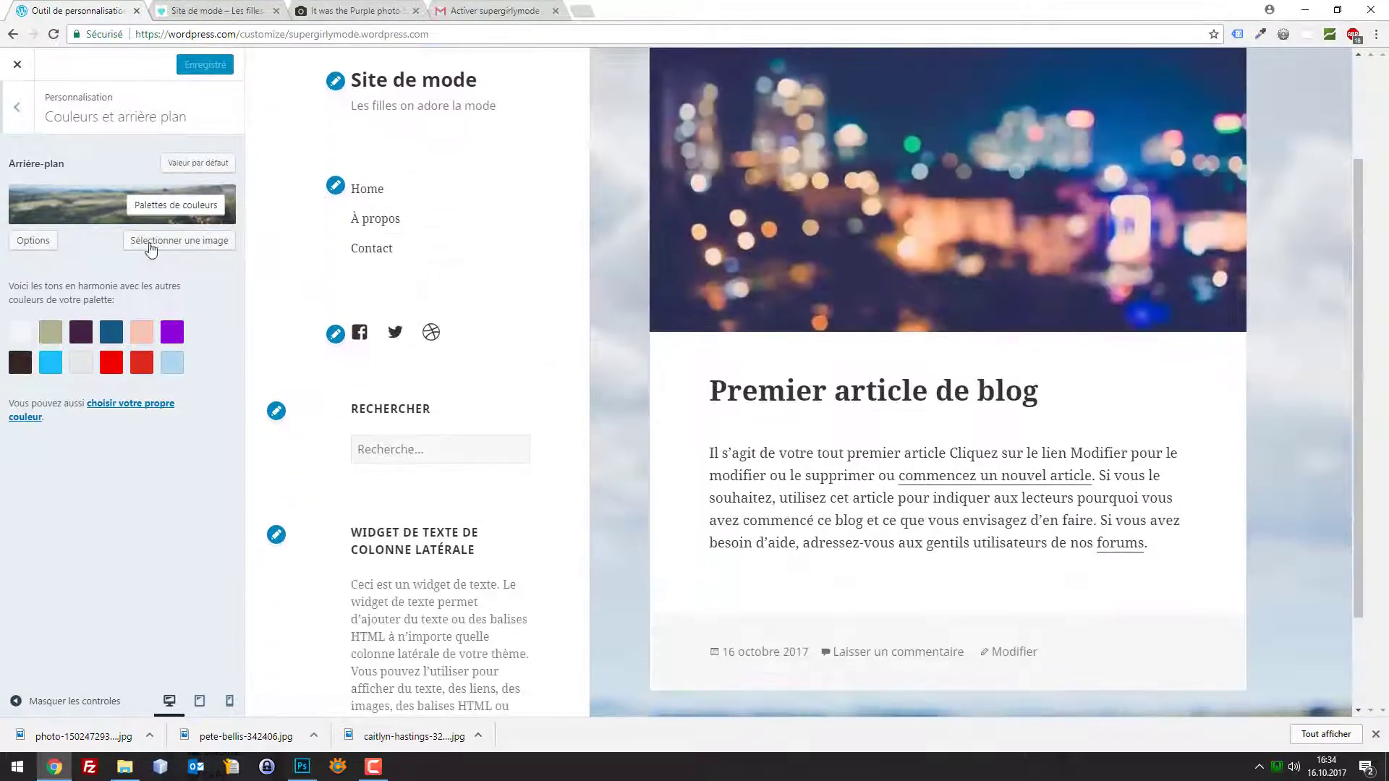
Center the background, repeat it horizontally, change its fixed-position setting, and publish
click(41, 240)
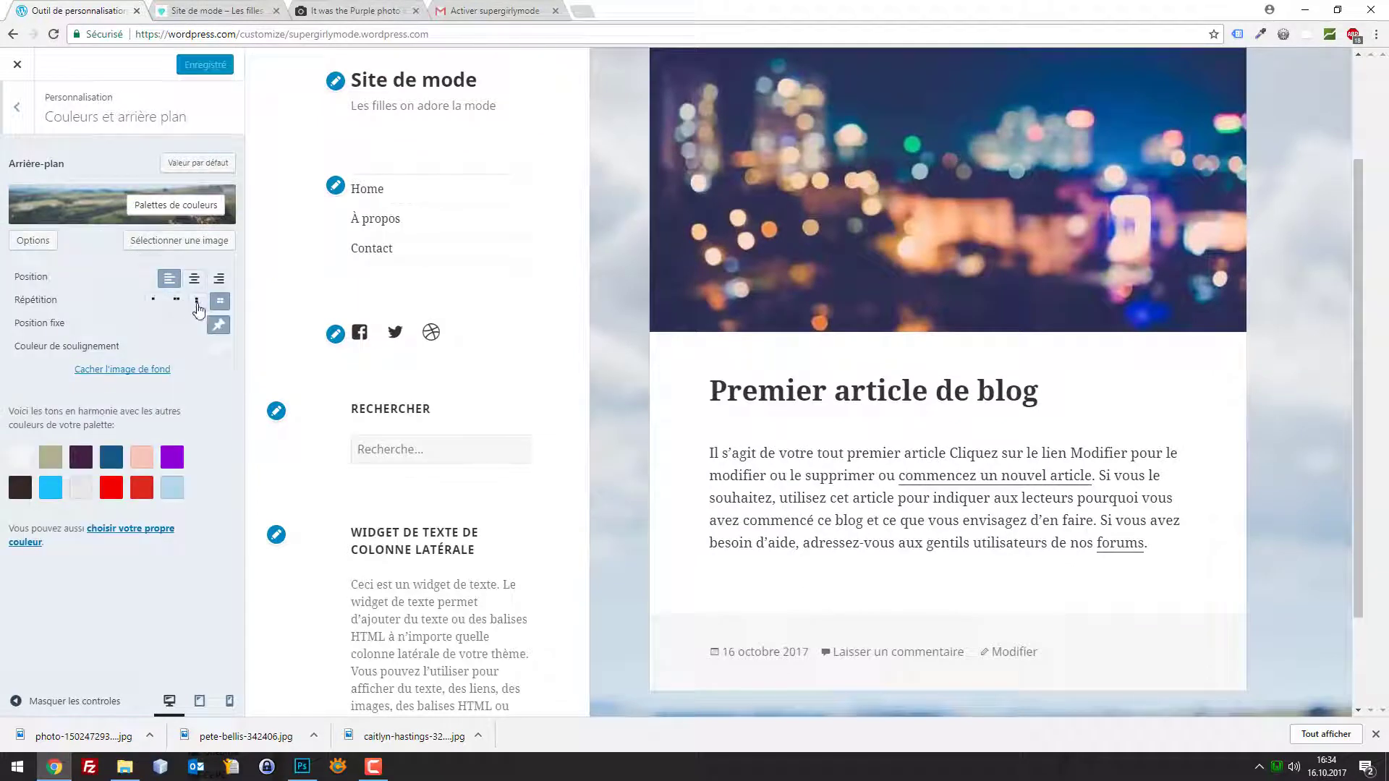
click(193, 279)
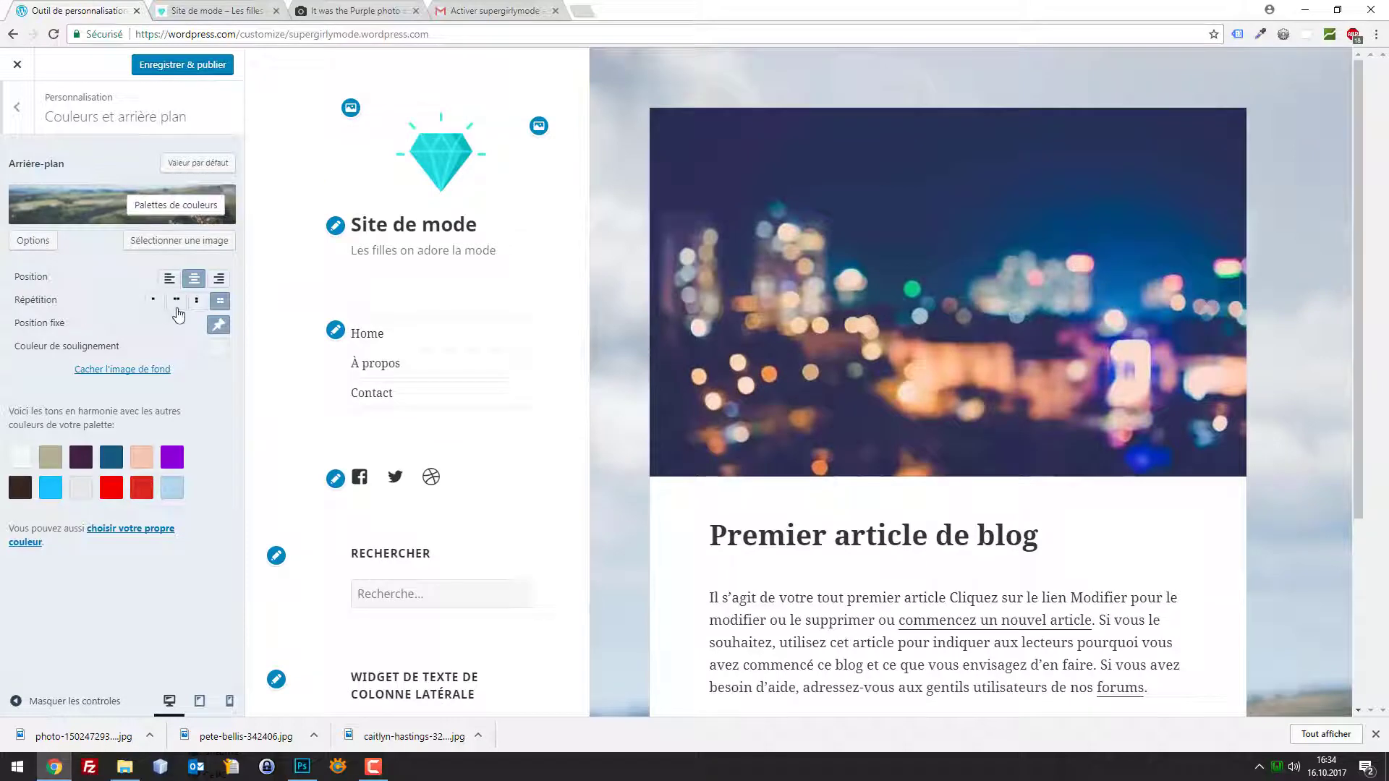
click(177, 302)
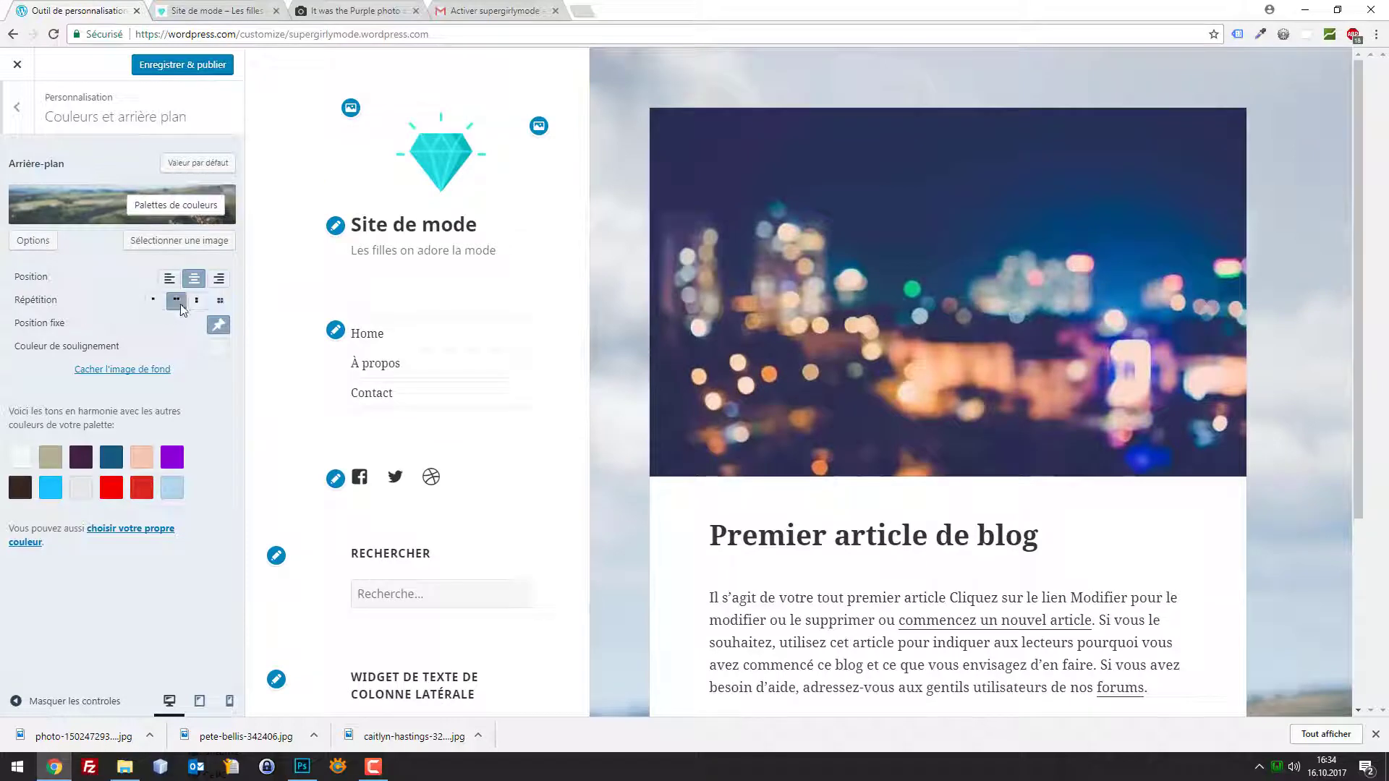
click(212, 329)
click(192, 67)
Realign the background image to the right and publish the change
scroll(593, 353, down, 3)
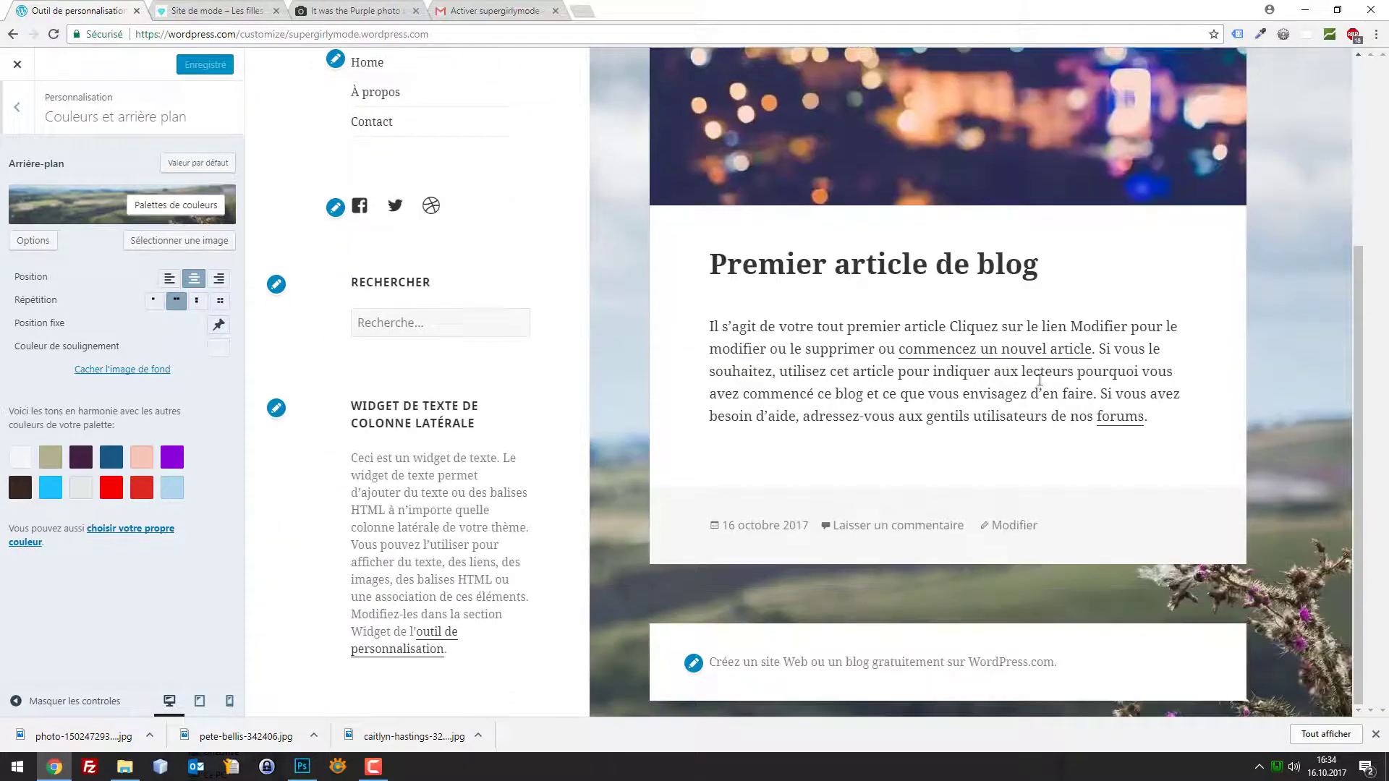
scroll(1202, 444, up, 1)
scroll(1205, 391, down, 1)
scroll(734, 518, up, 4)
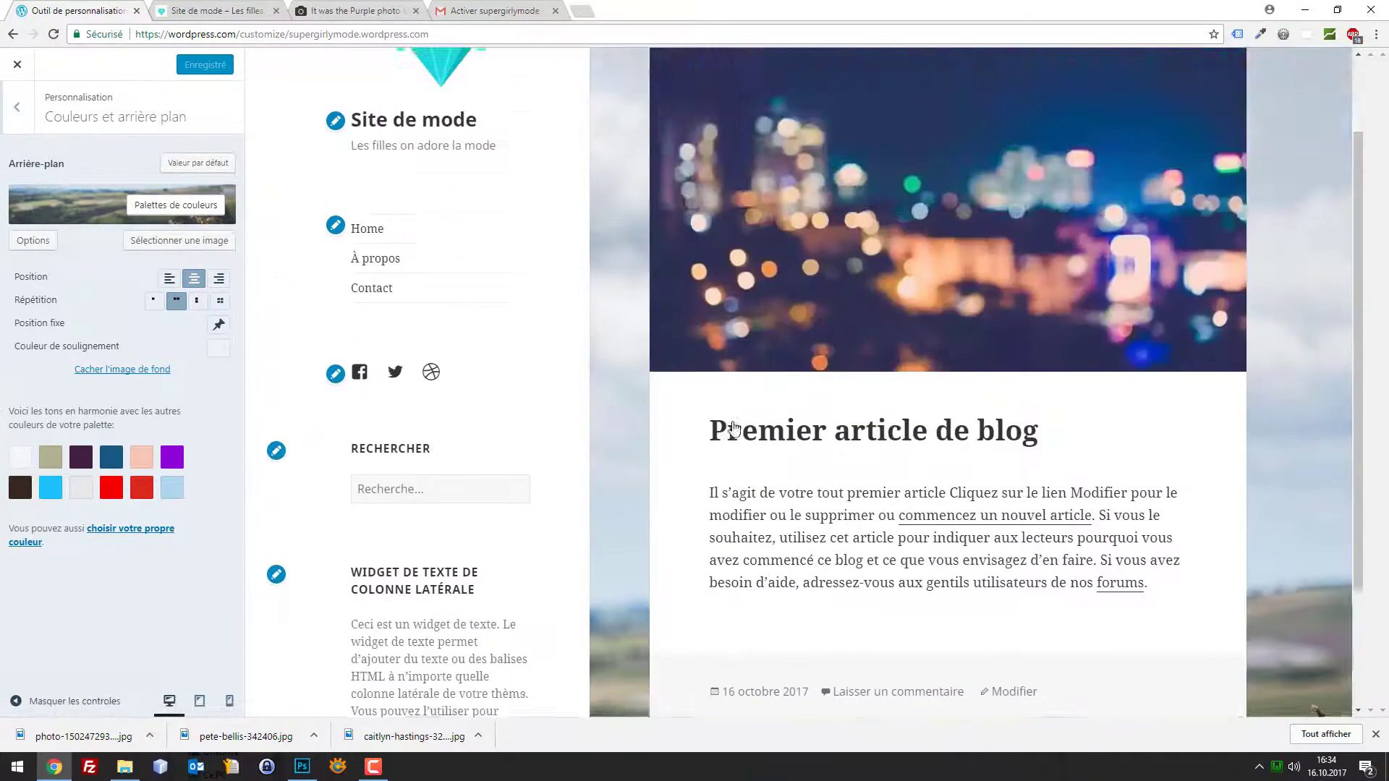
click(170, 279)
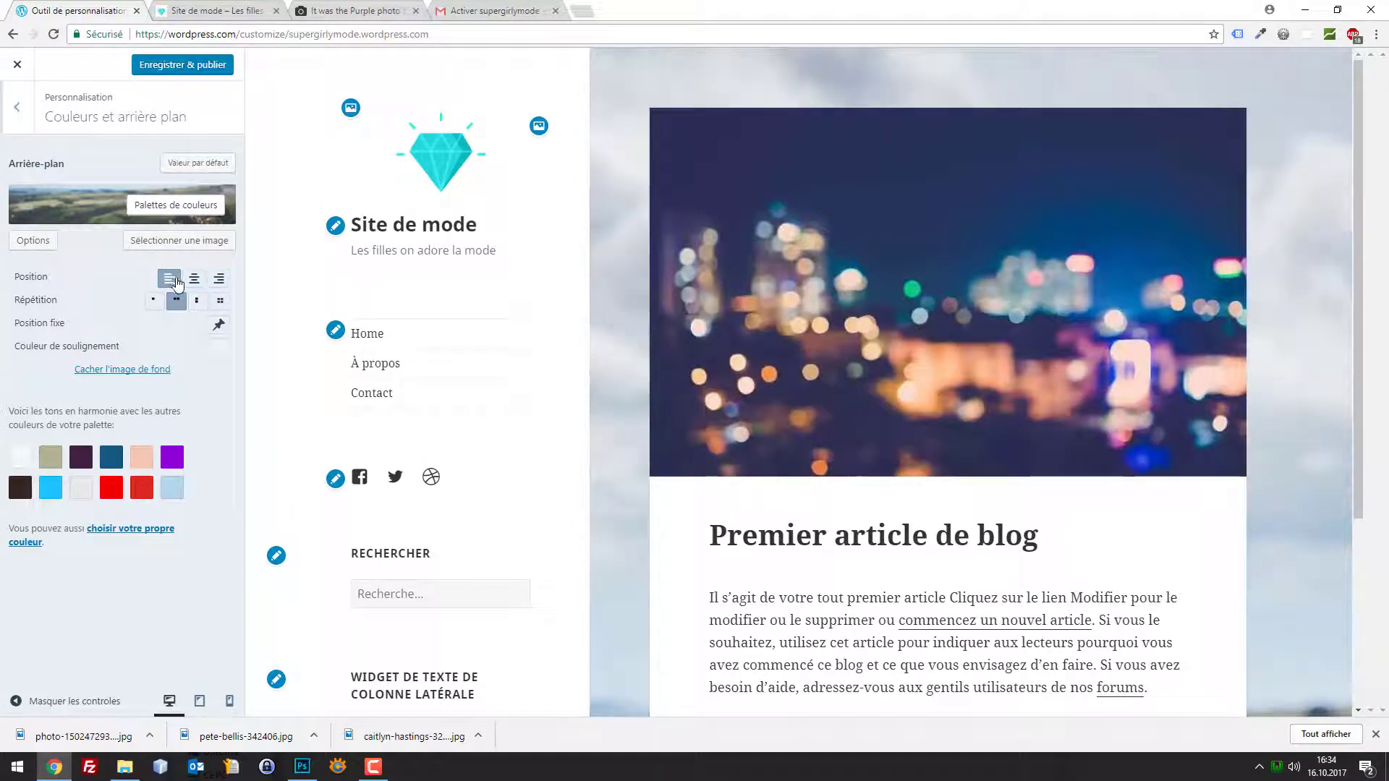
click(220, 280)
scroll(1181, 353, down, 4)
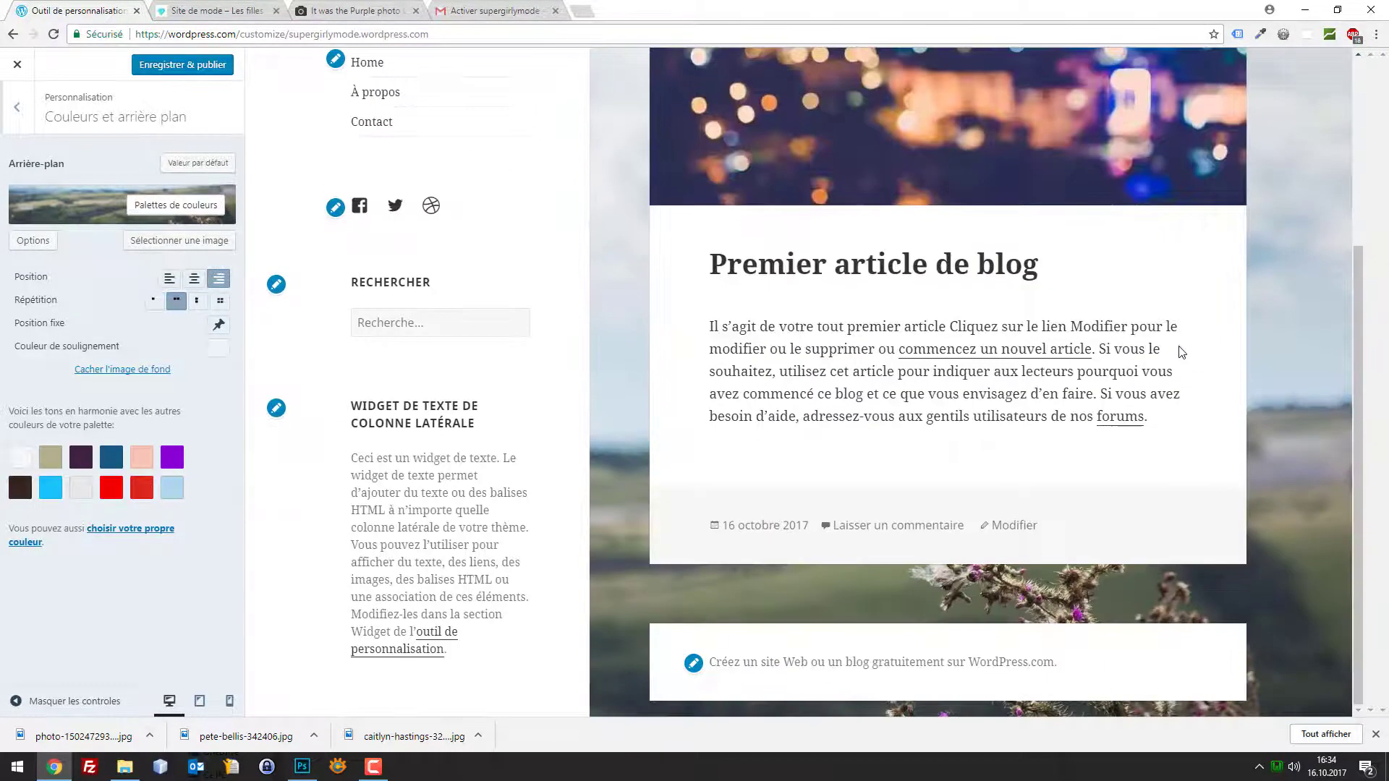
scroll(288, 293, up, 4)
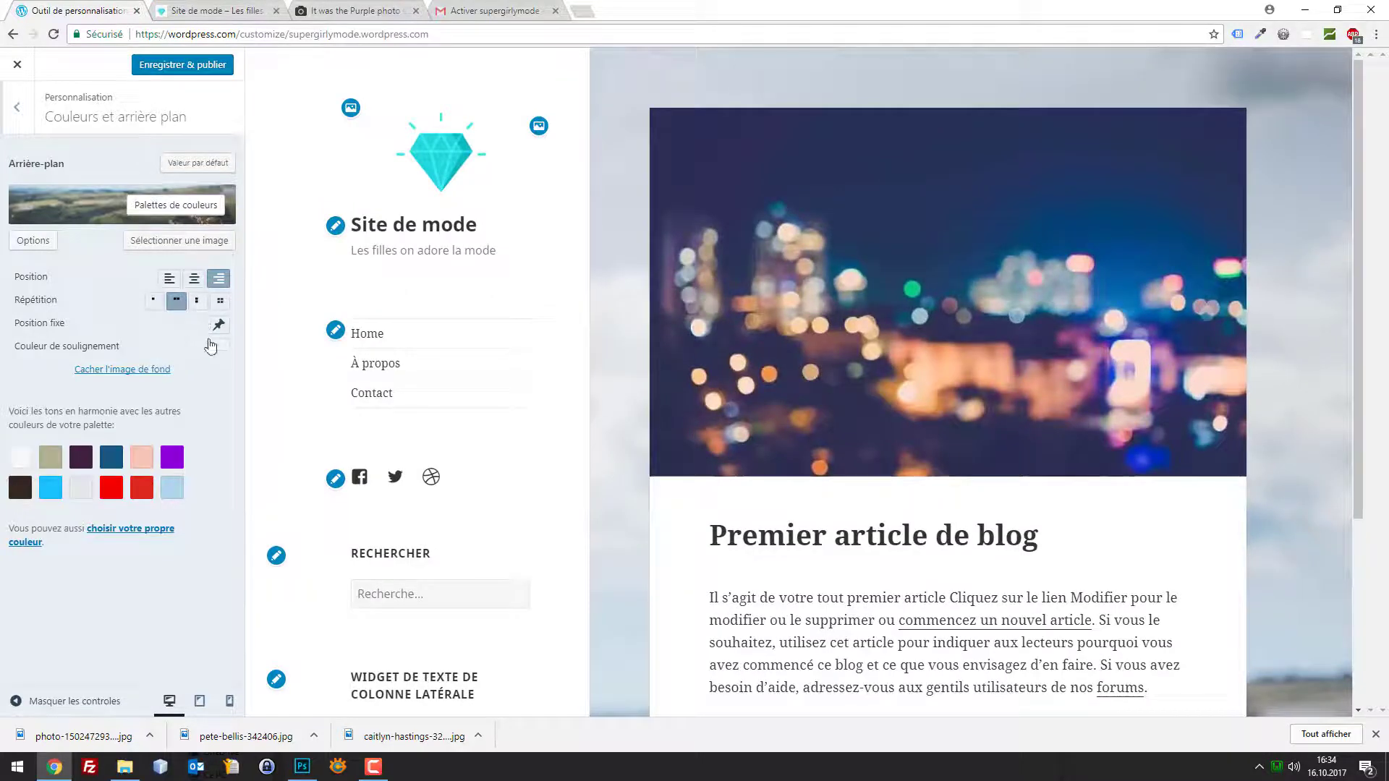
scroll(426, 354, down, 4)
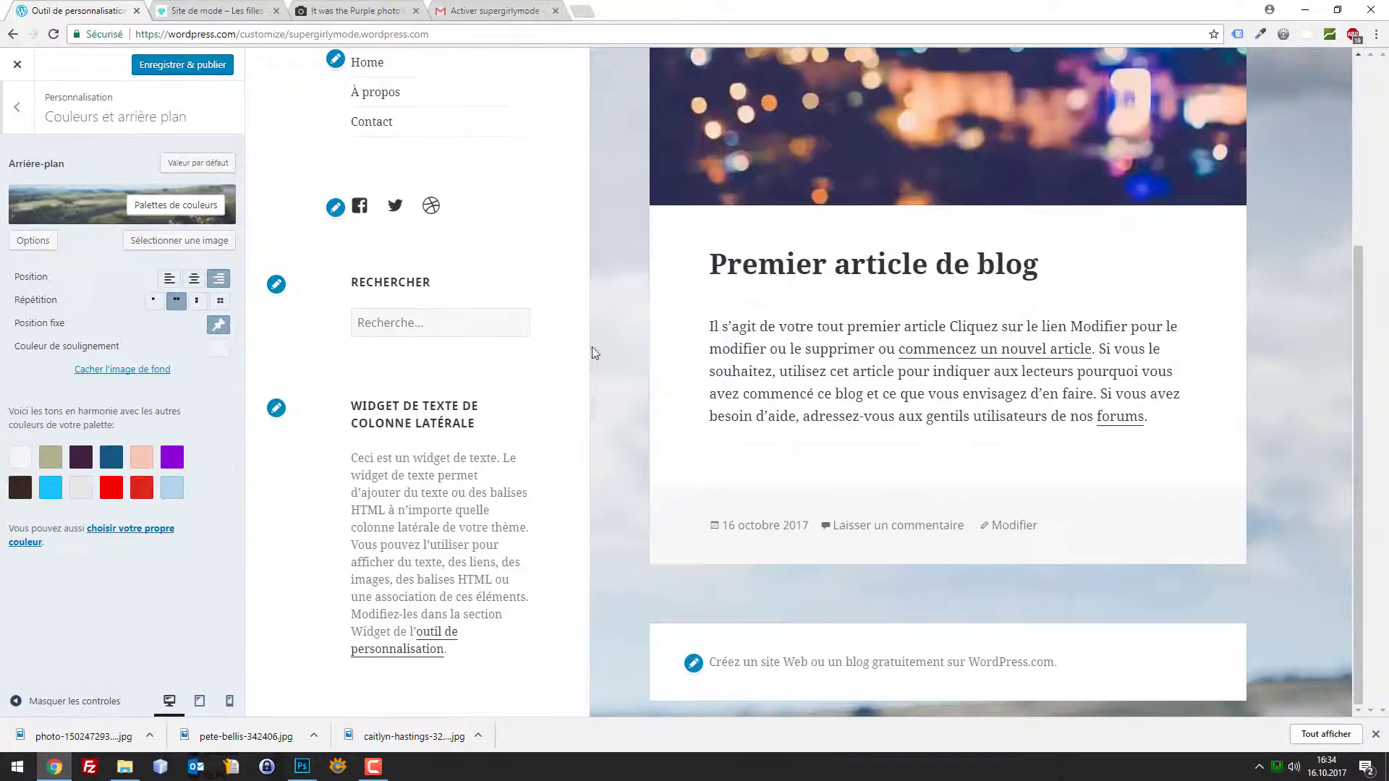
scroll(426, 353, up, 4)
click(202, 73)
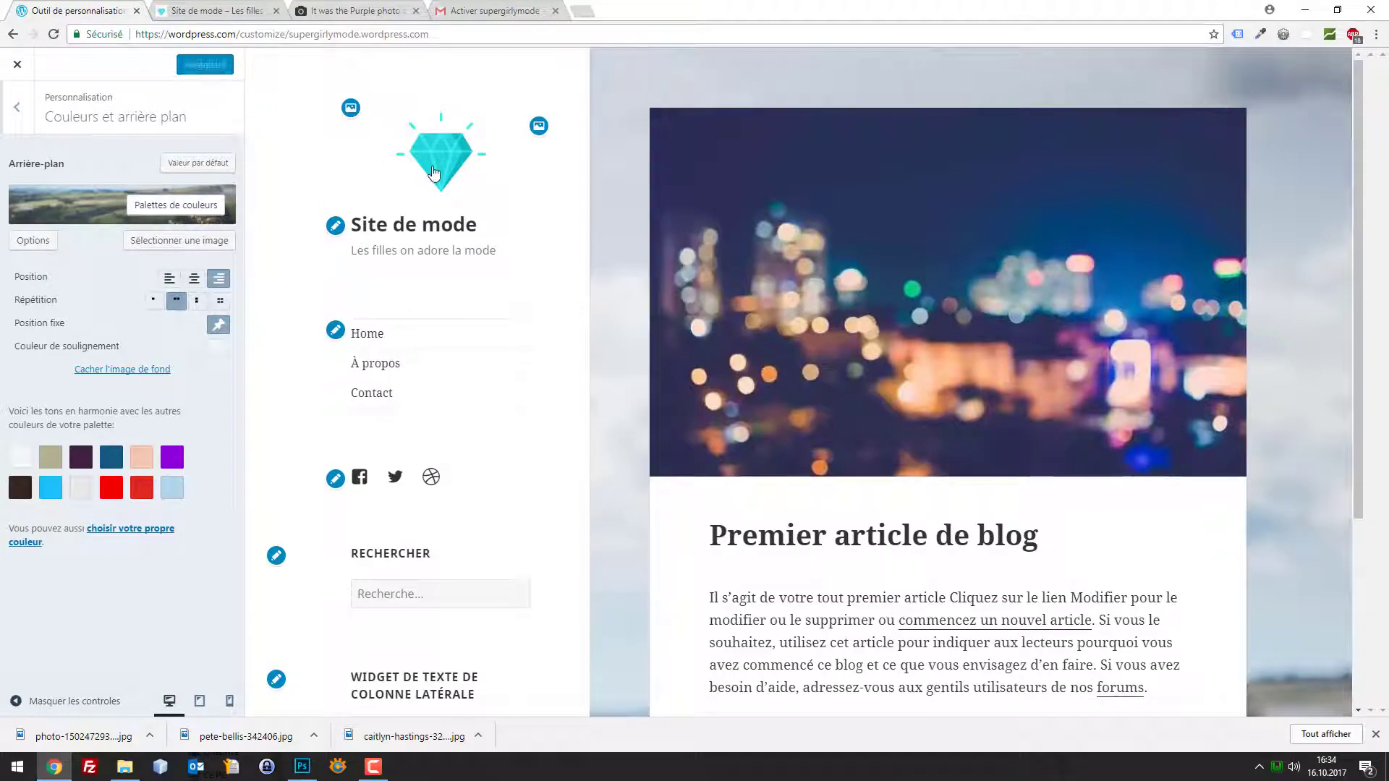
scroll(1030, 267, down, 3)
click(27, 118)
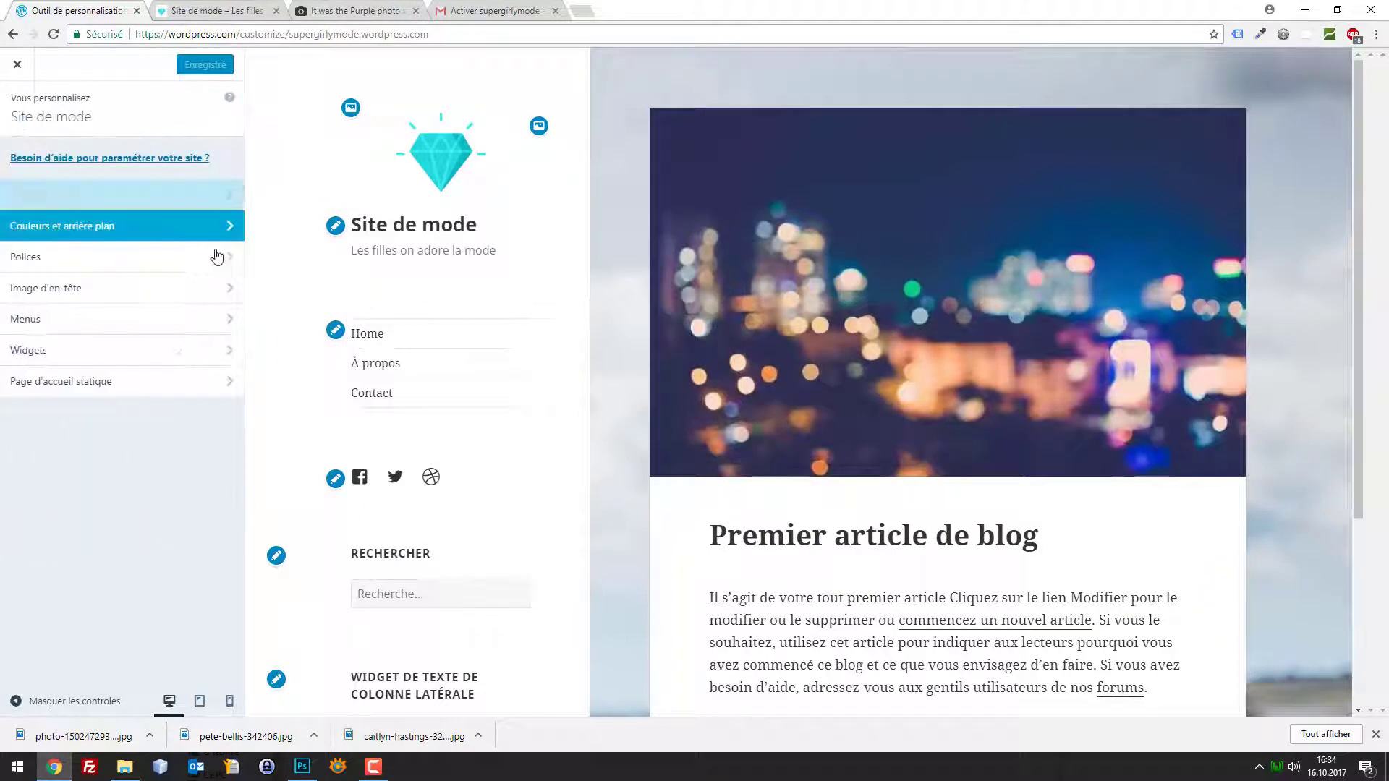
Glance at the Polices and Image d'en-tête sections, then open the Menus section
click(138, 257)
click(6, 116)
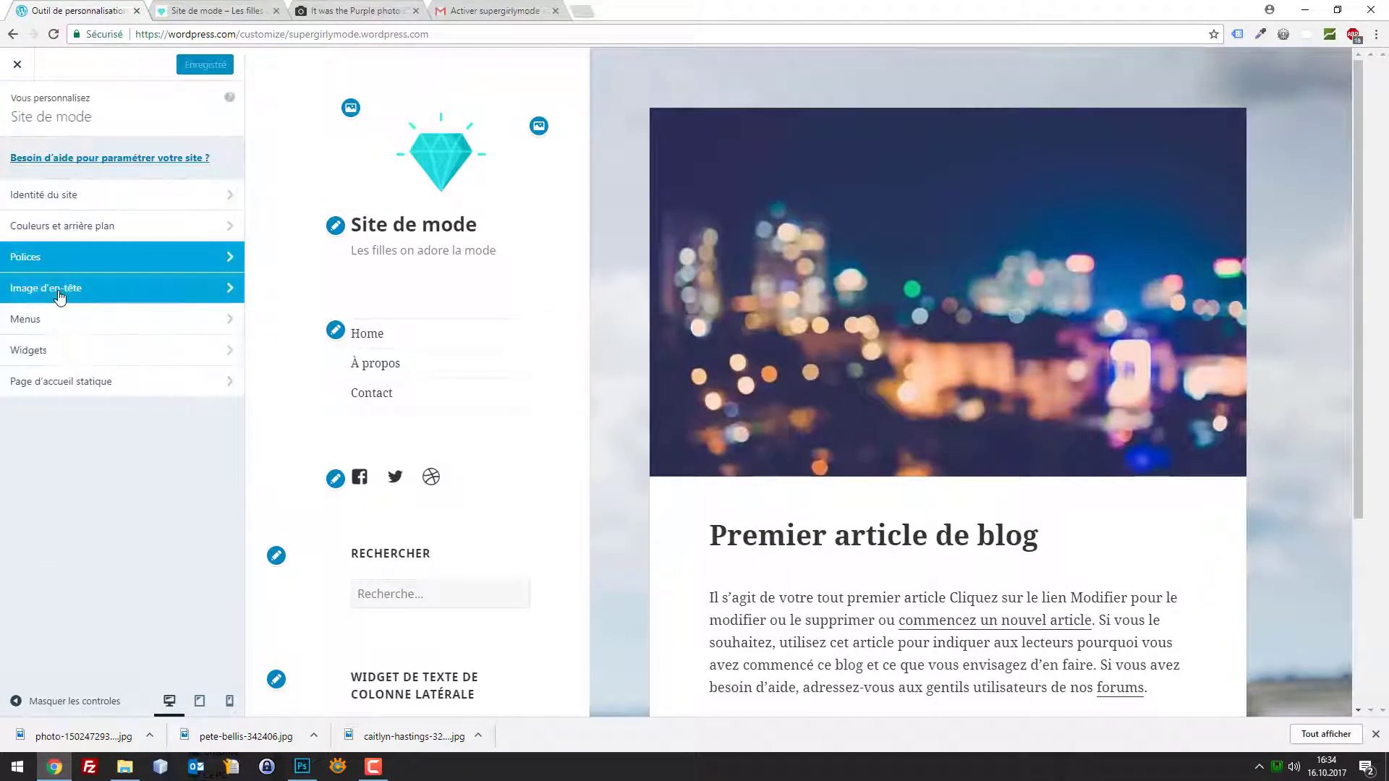
click(61, 288)
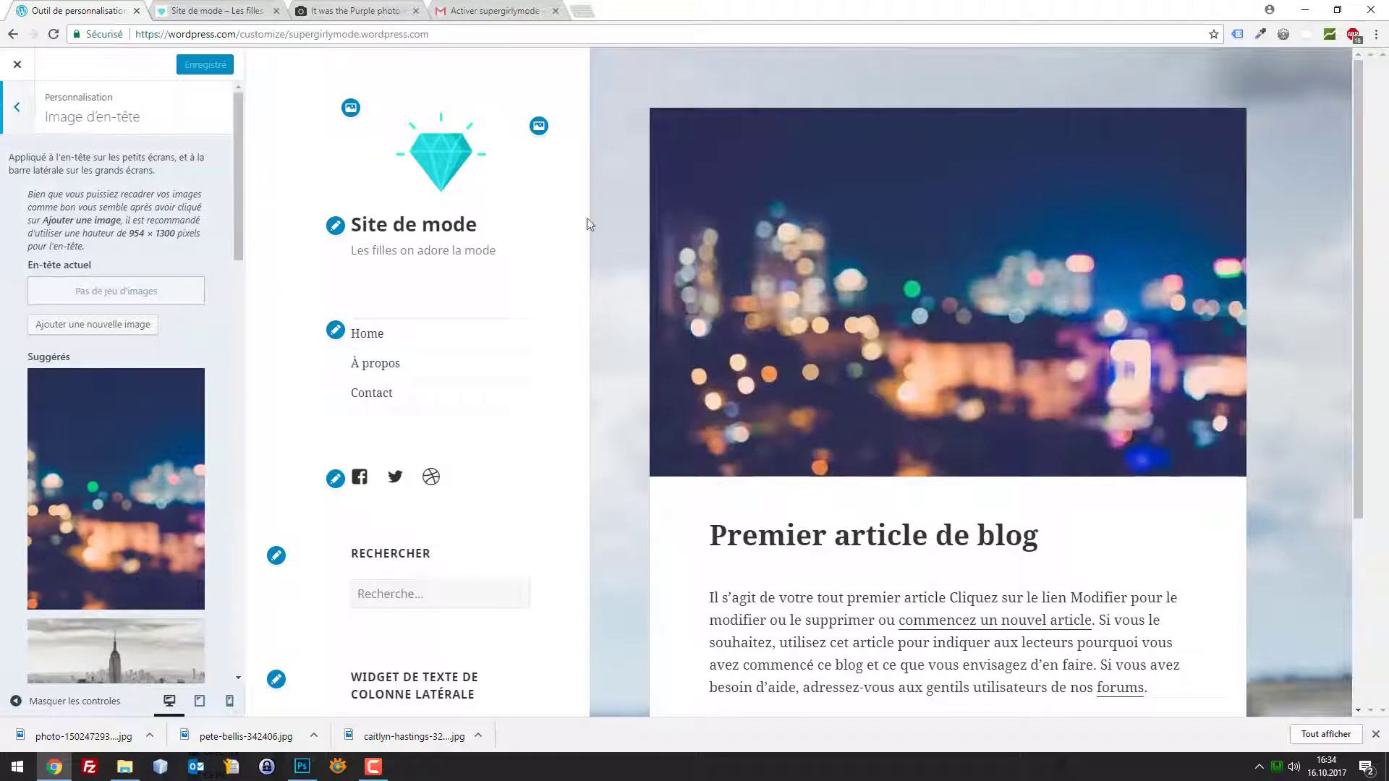
scroll(725, 217, down, 1)
click(17, 109)
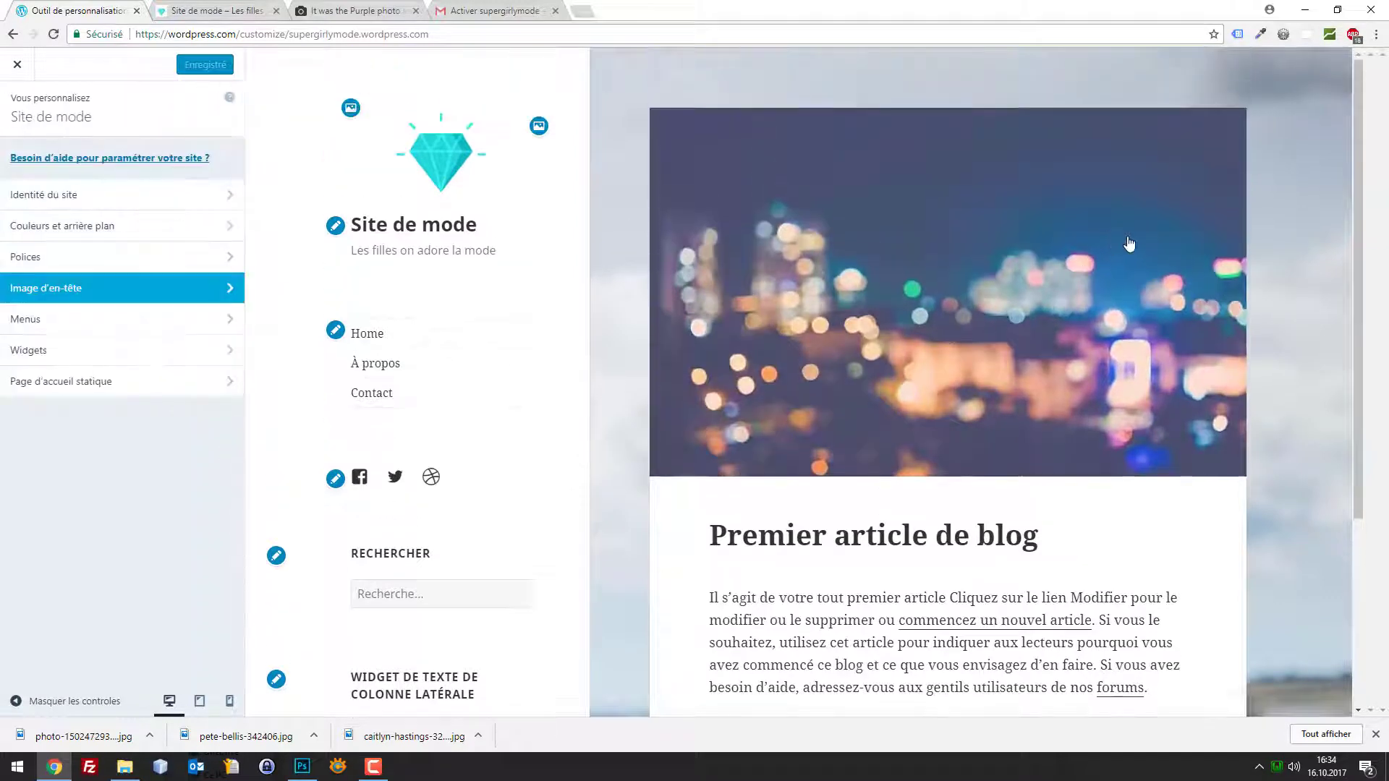
scroll(1327, 278, down, 2)
scroll(1321, 280, up, 2)
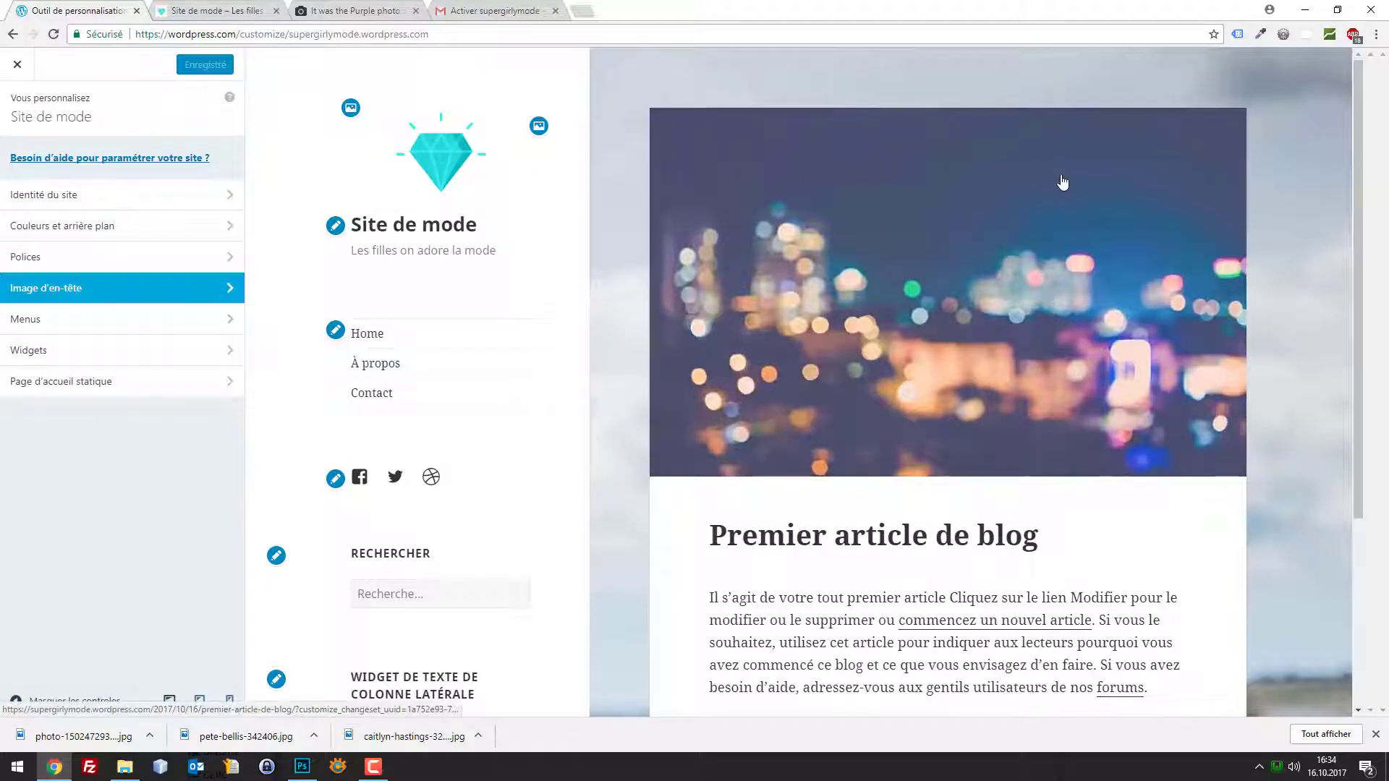
scroll(1264, 220, down, 3)
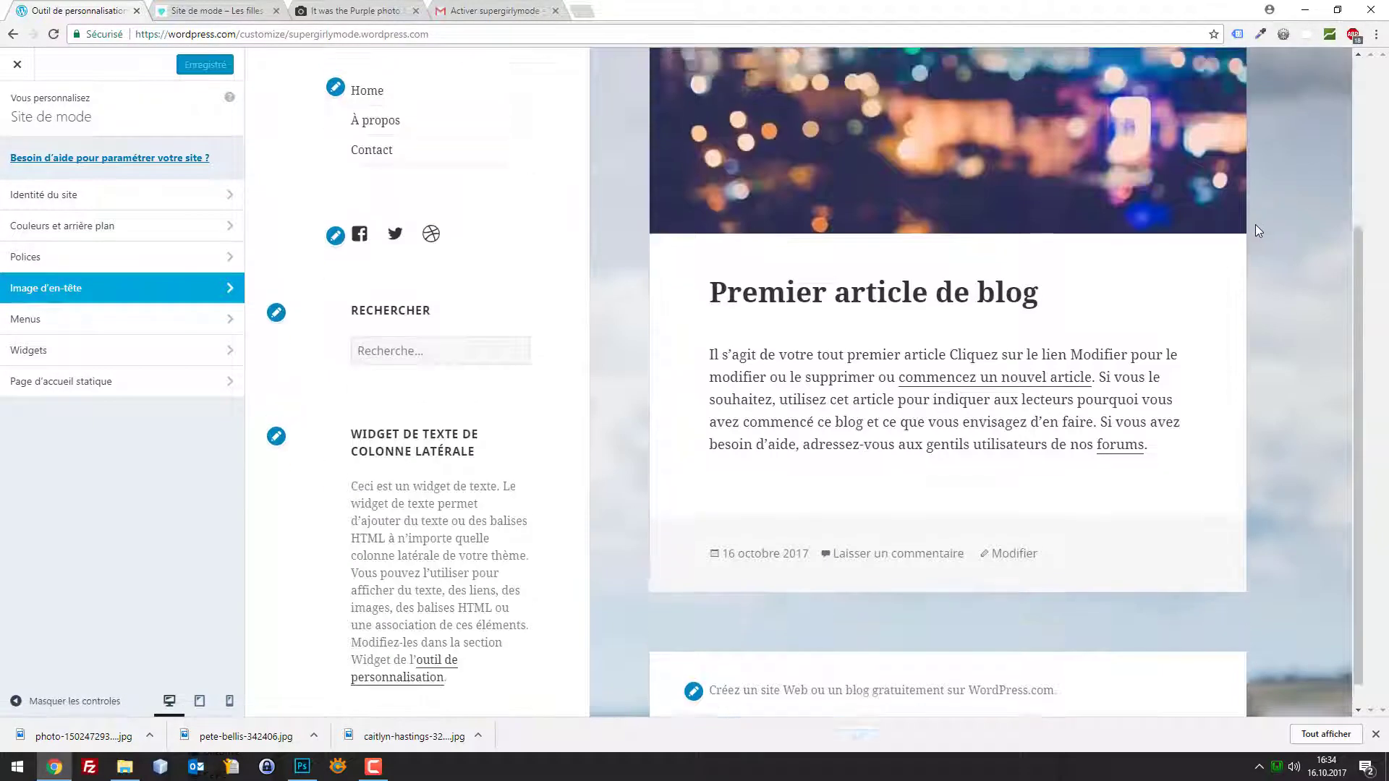
scroll(1255, 224, up, 3)
click(19, 319)
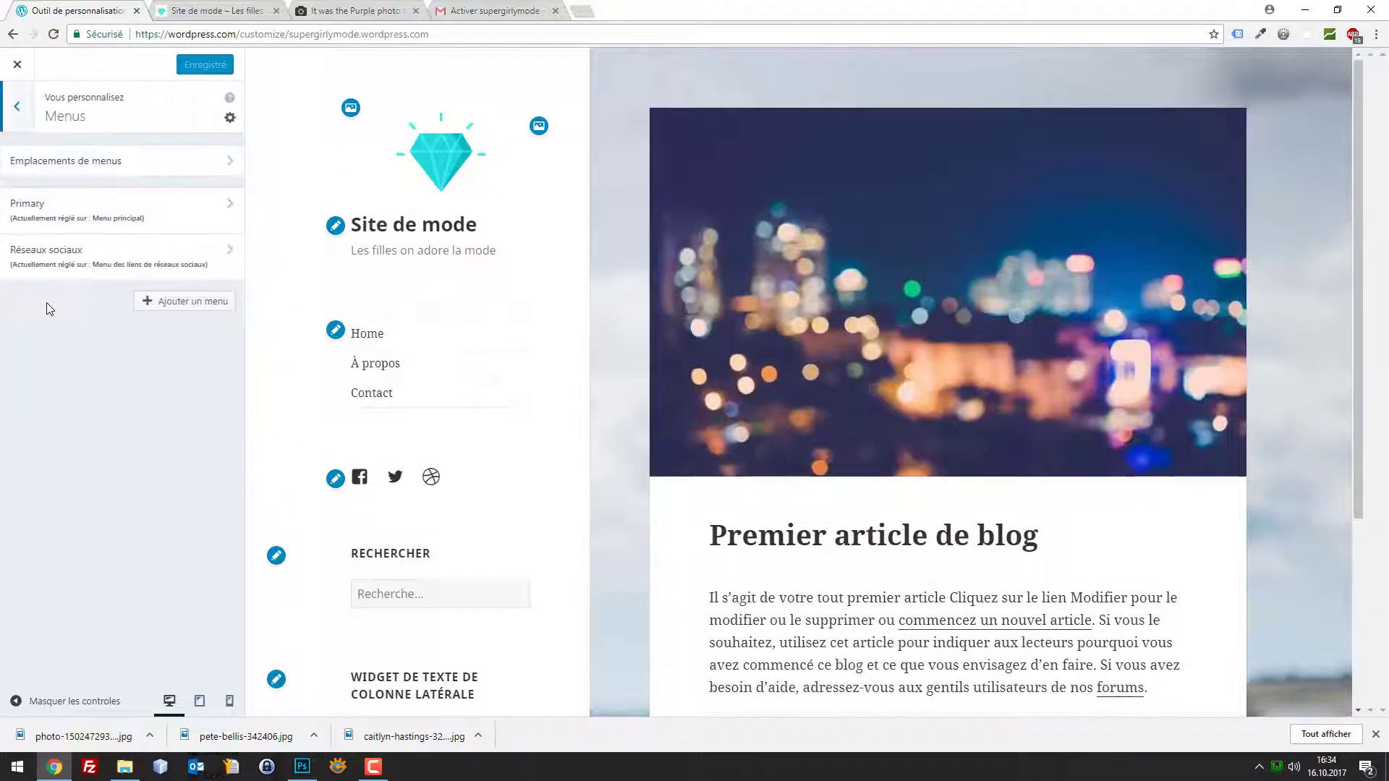
Rename the Primary menu's Home item to 'Accueil' and publish
click(189, 207)
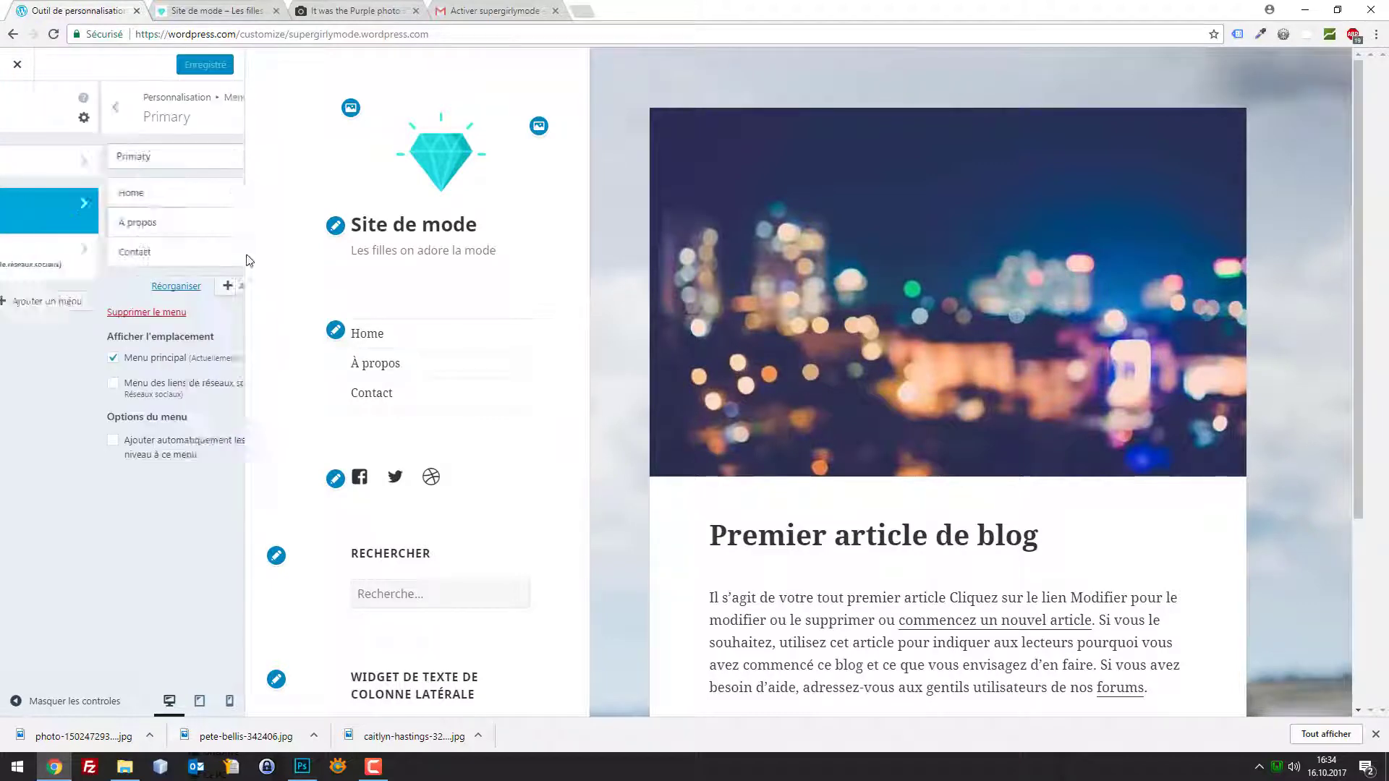
click(21, 108)
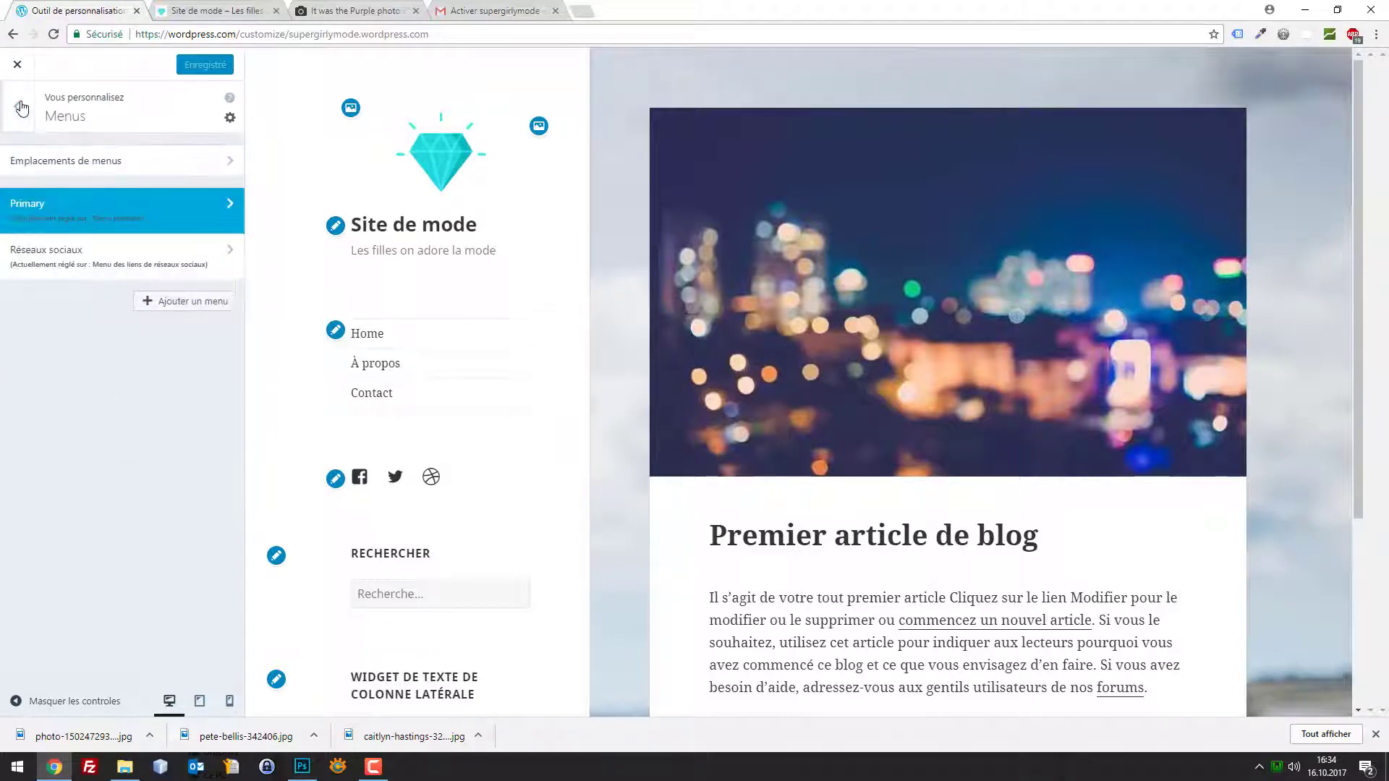
click(21, 107)
click(44, 326)
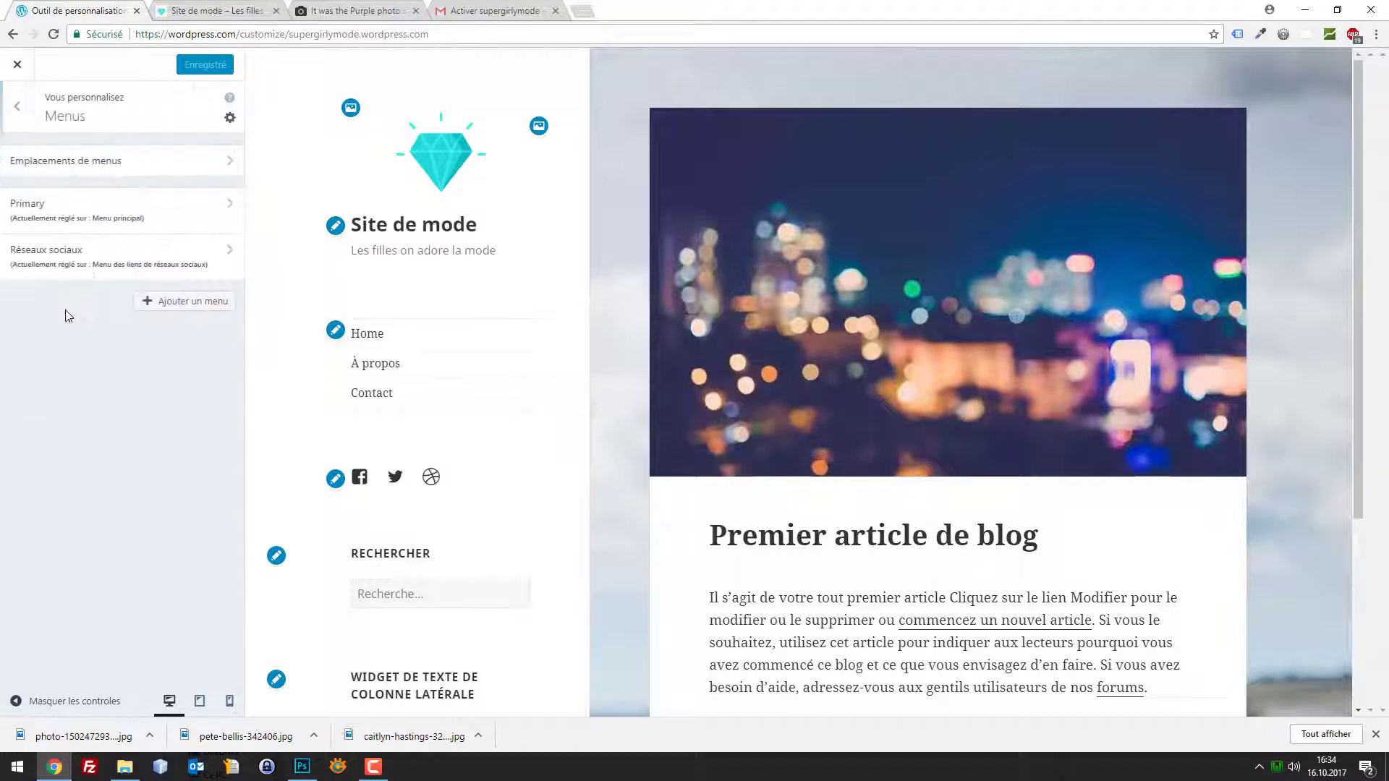
click(125, 212)
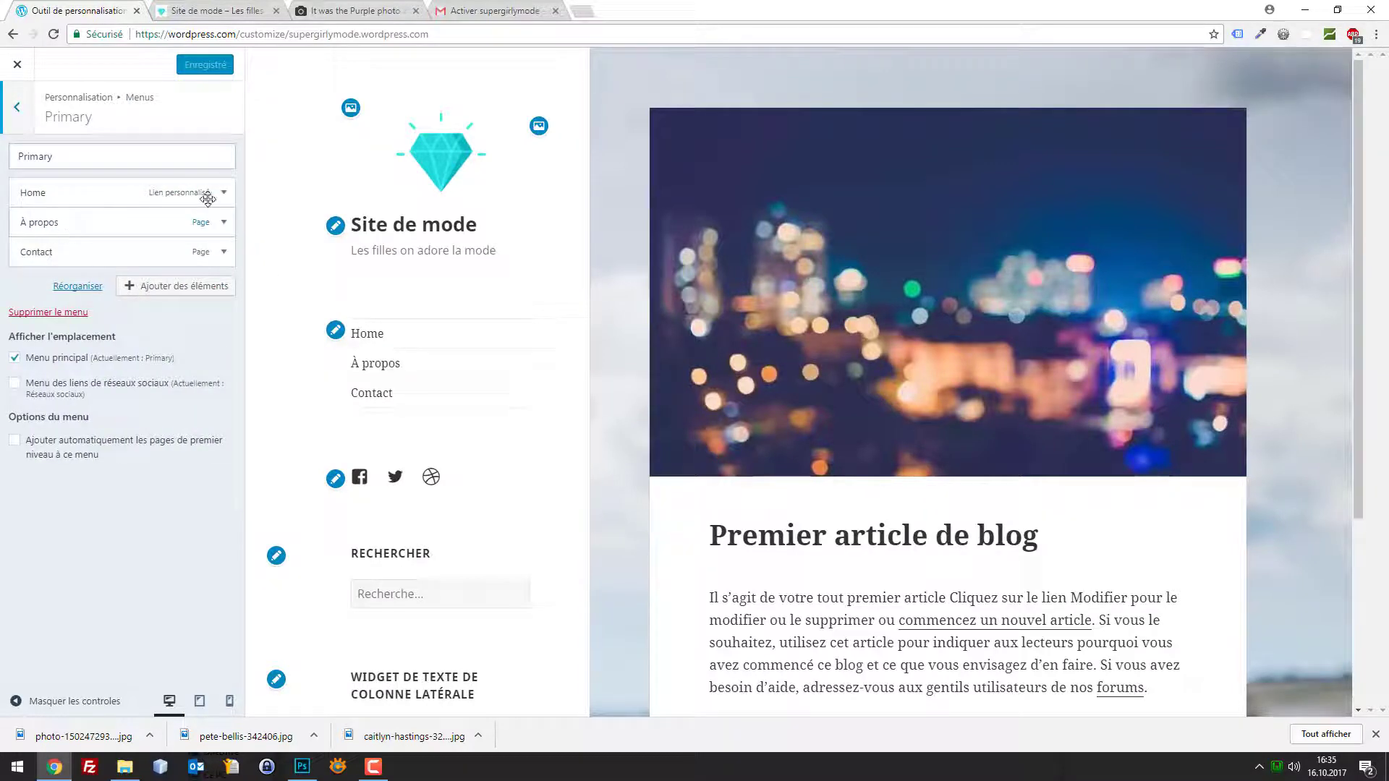
click(223, 193)
drag(62, 290, 19, 289)
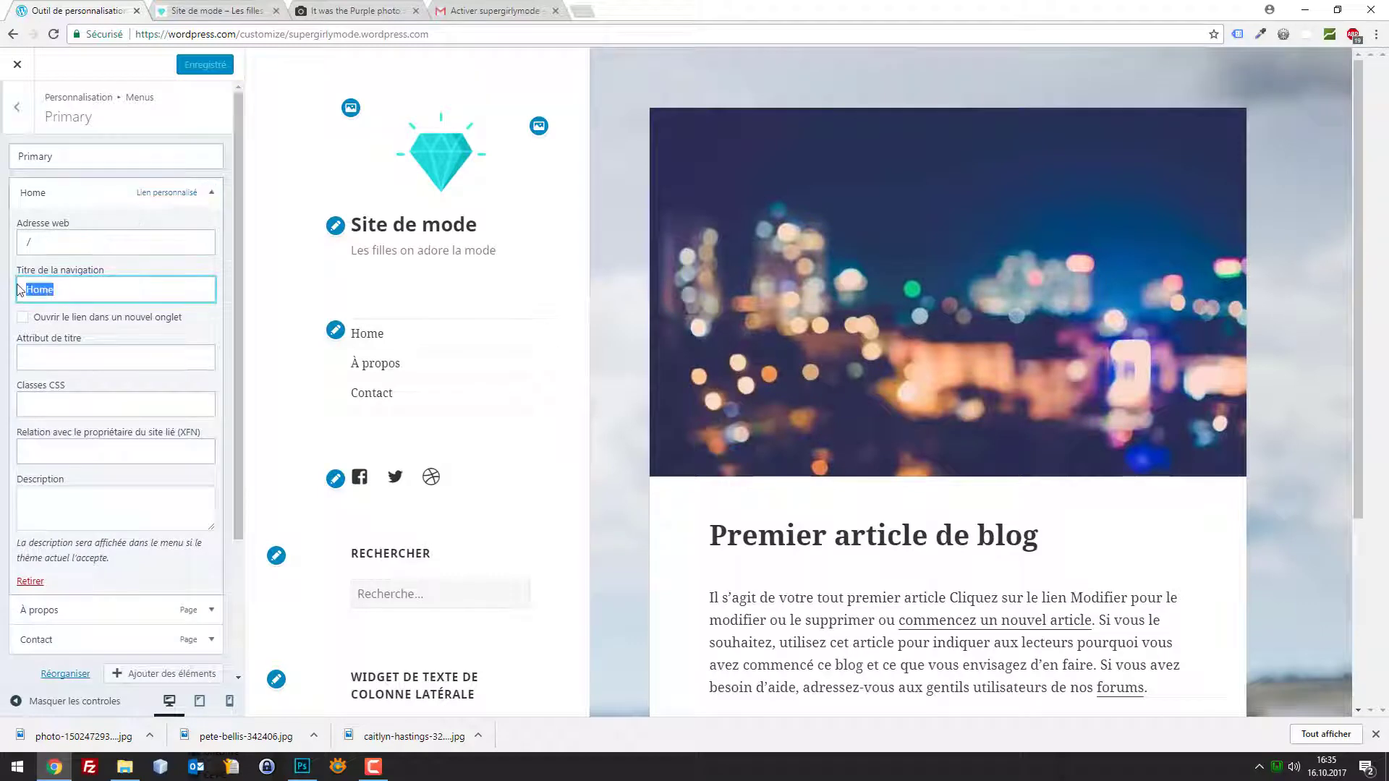
text(Accueil)
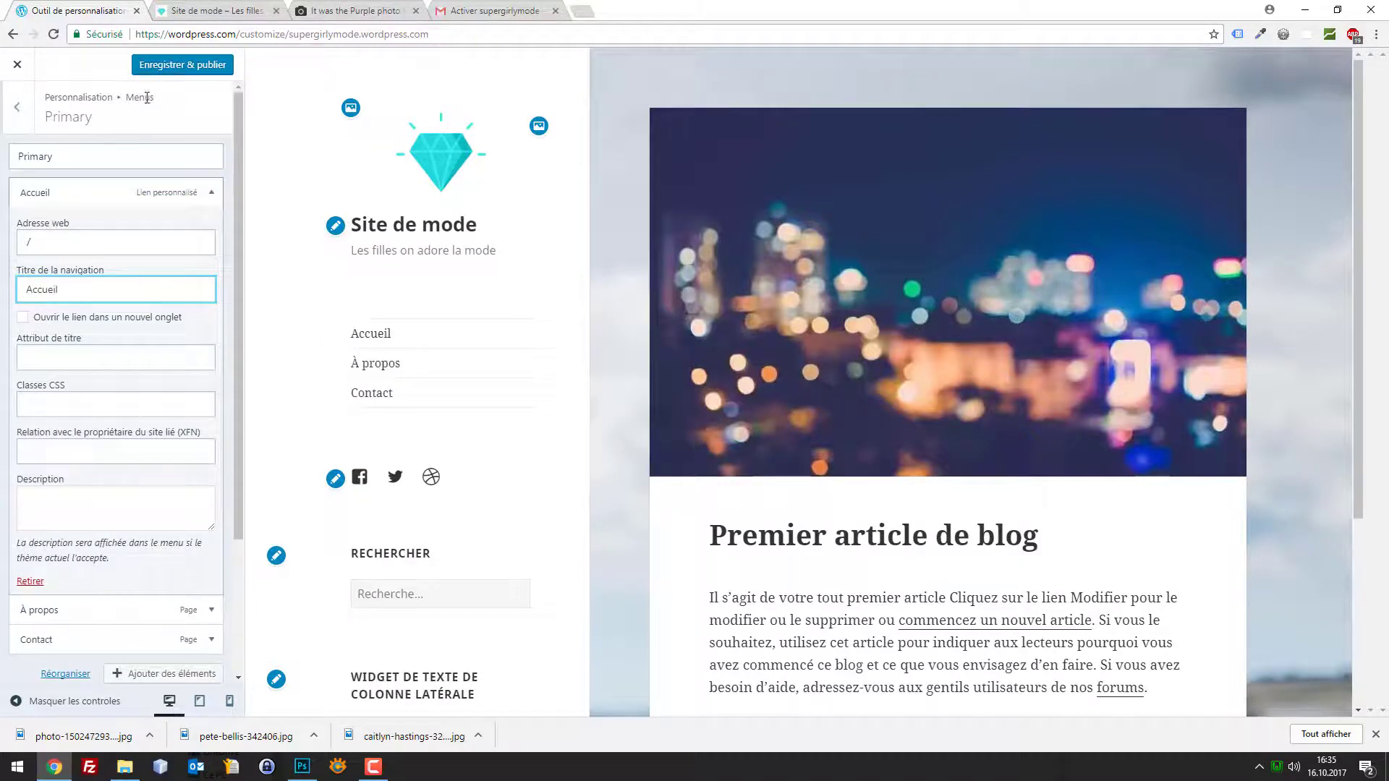
click(165, 72)
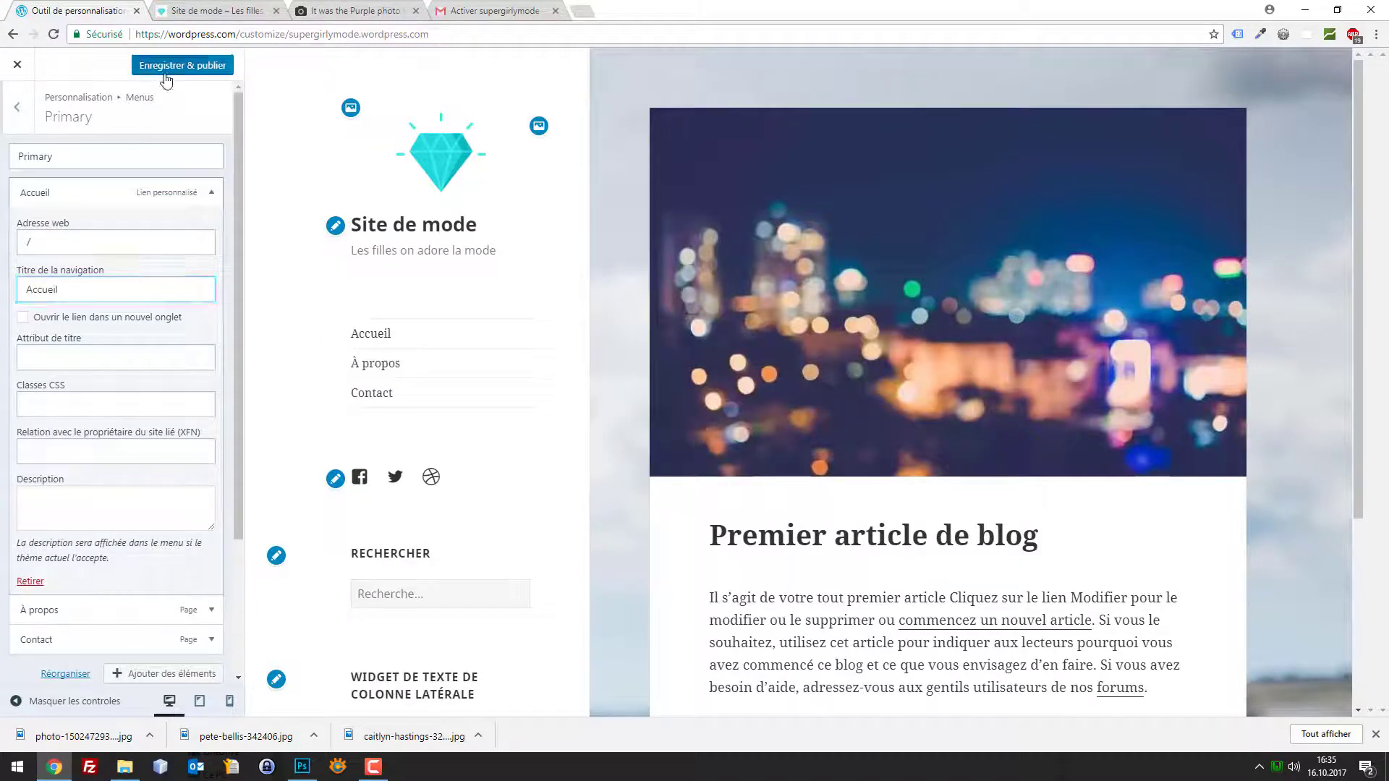
Remove Dribbble from the Réseaux sociaux menu, keeping Facebook and Twitter, and publish
click(17, 107)
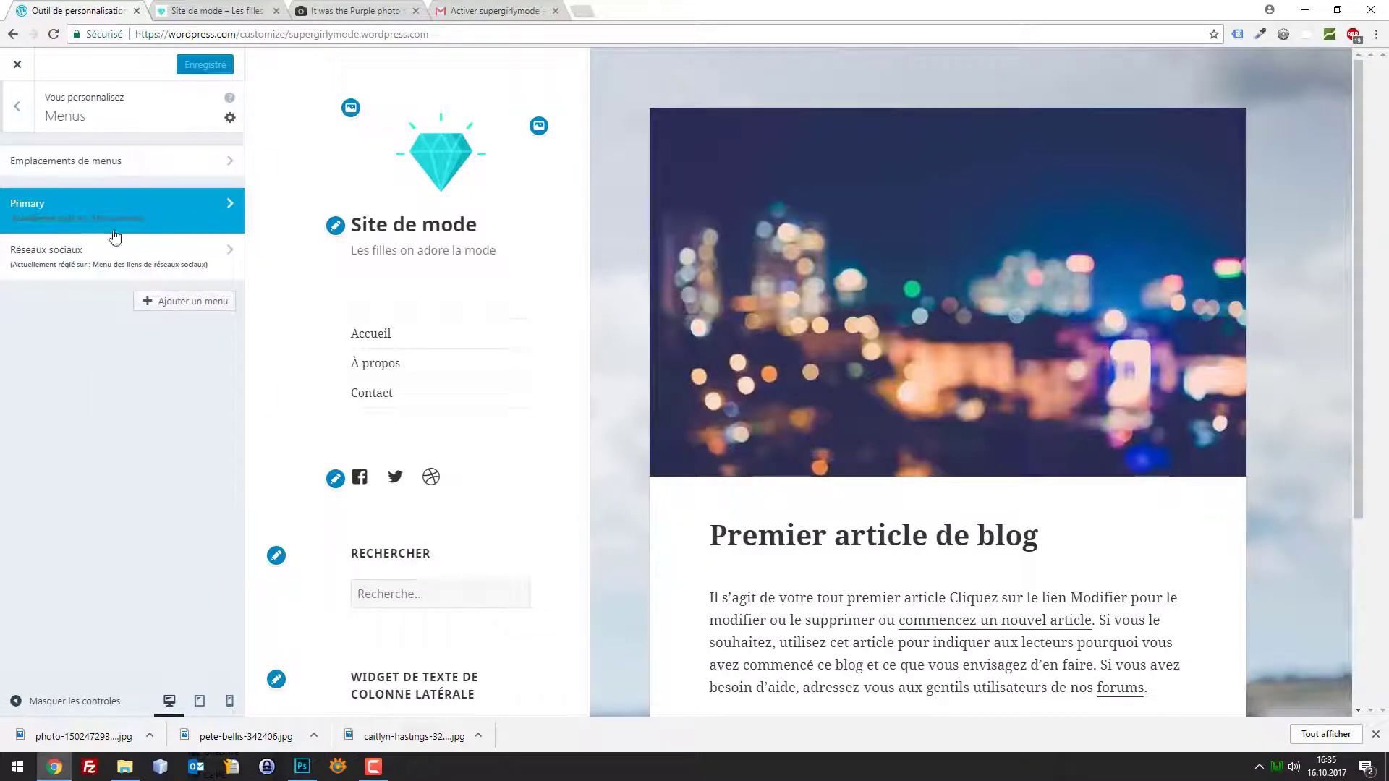
click(161, 253)
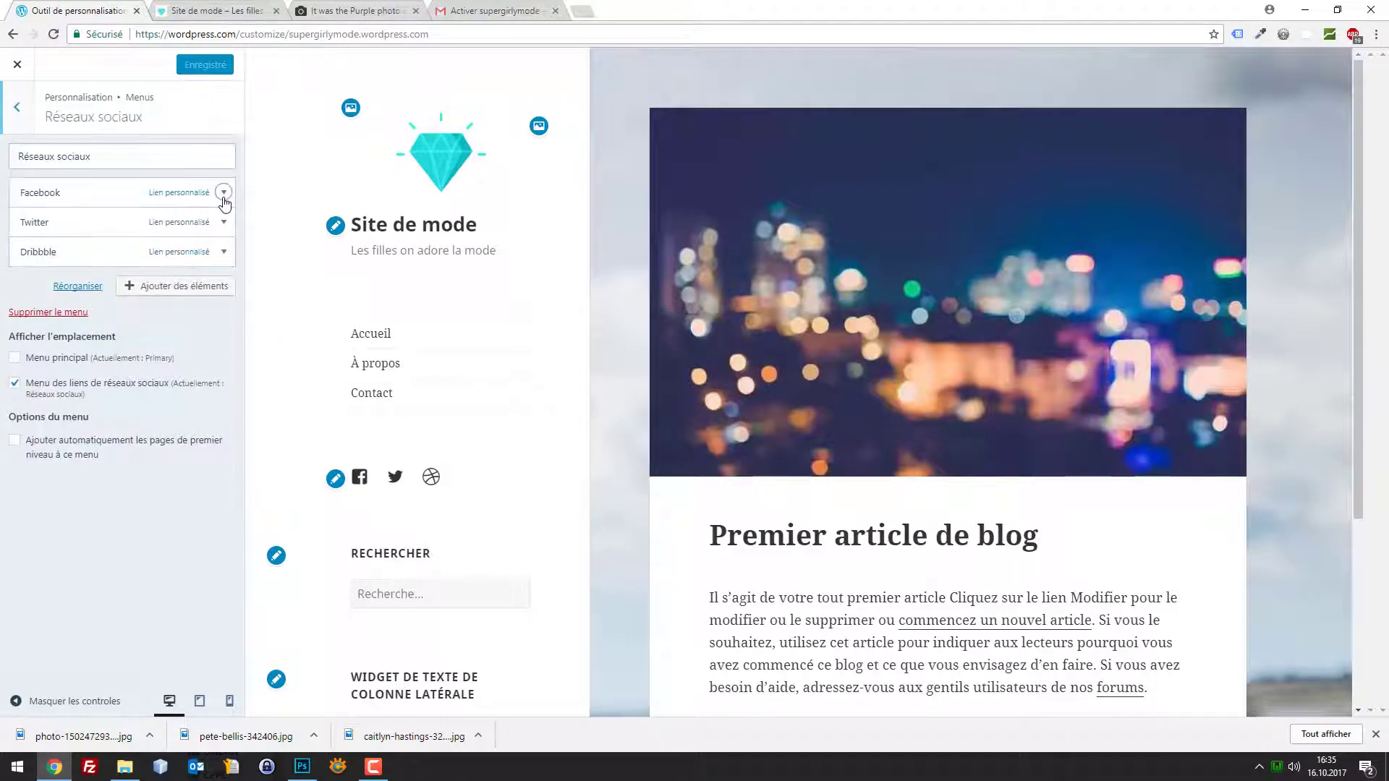
click(223, 194)
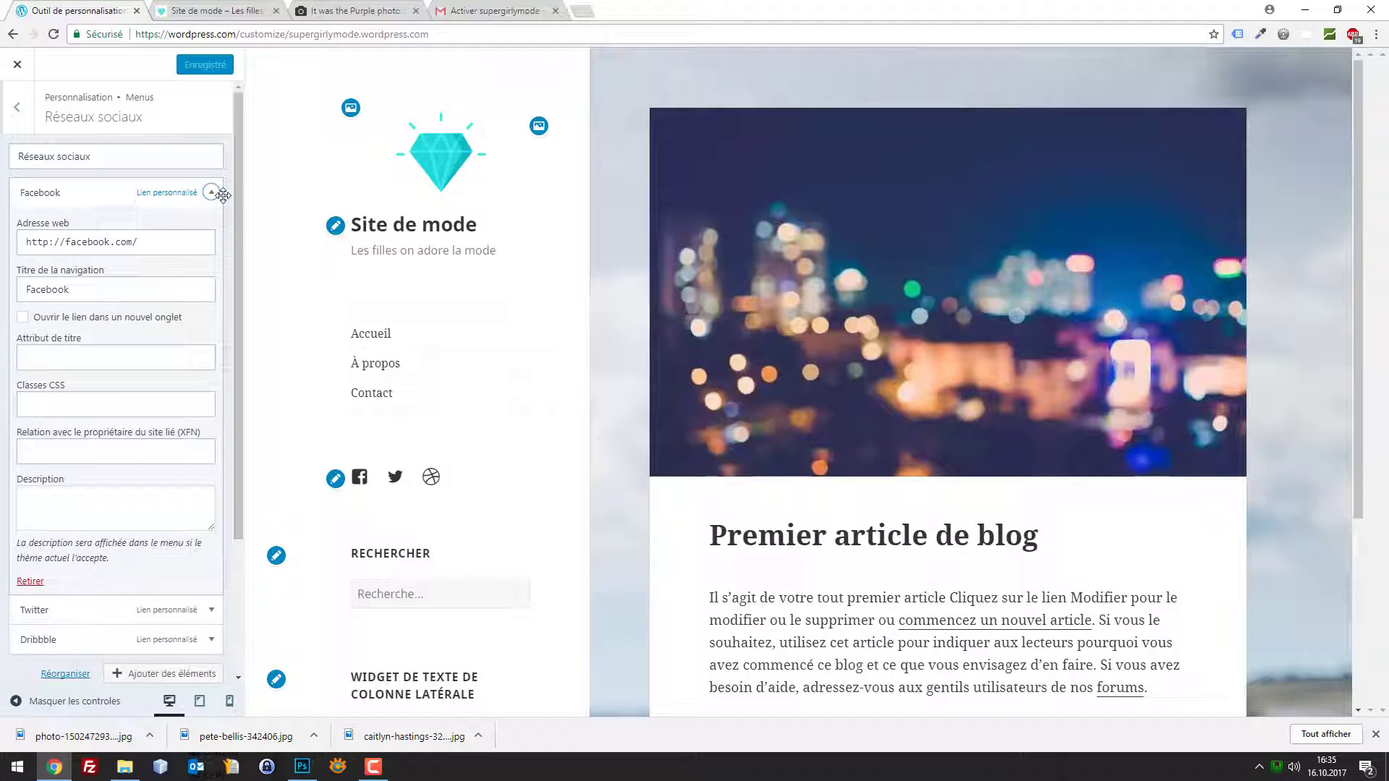
click(223, 194)
click(224, 255)
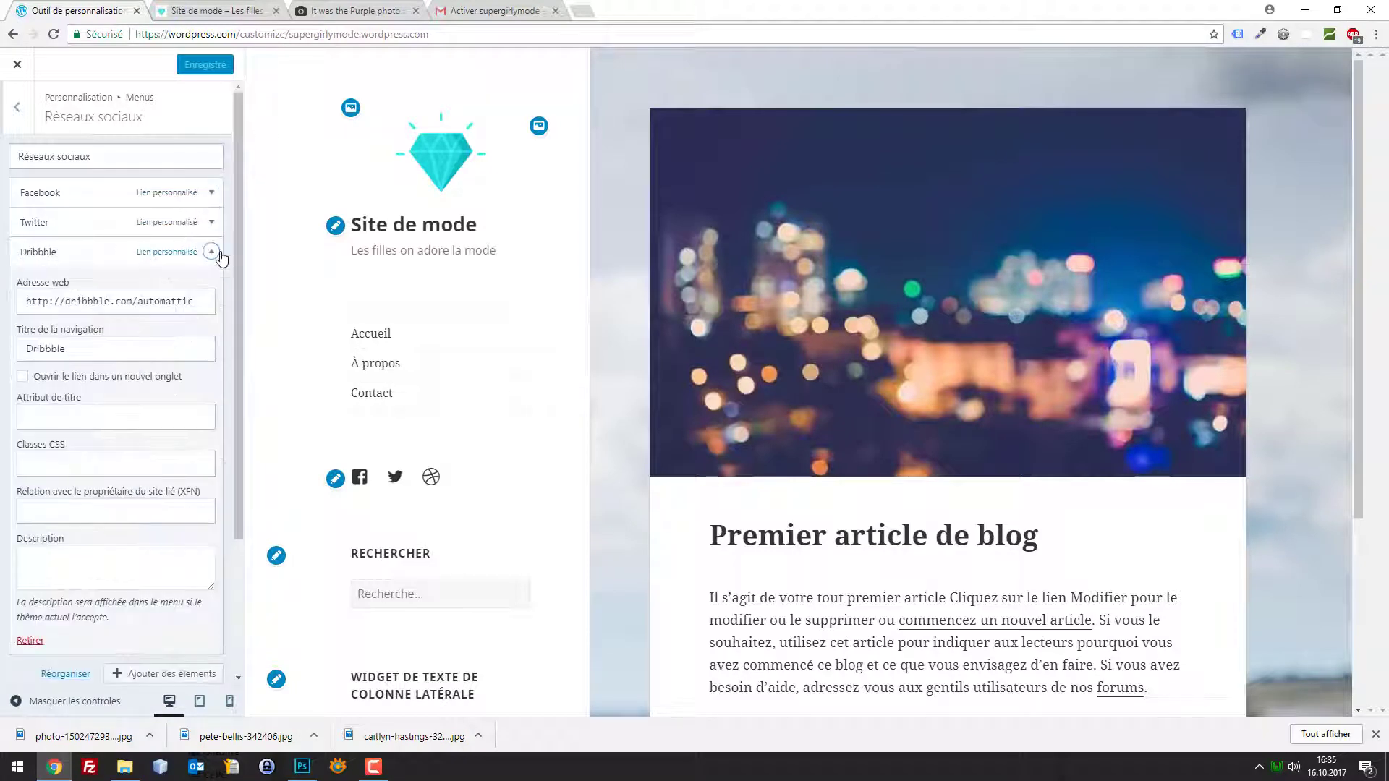
click(222, 254)
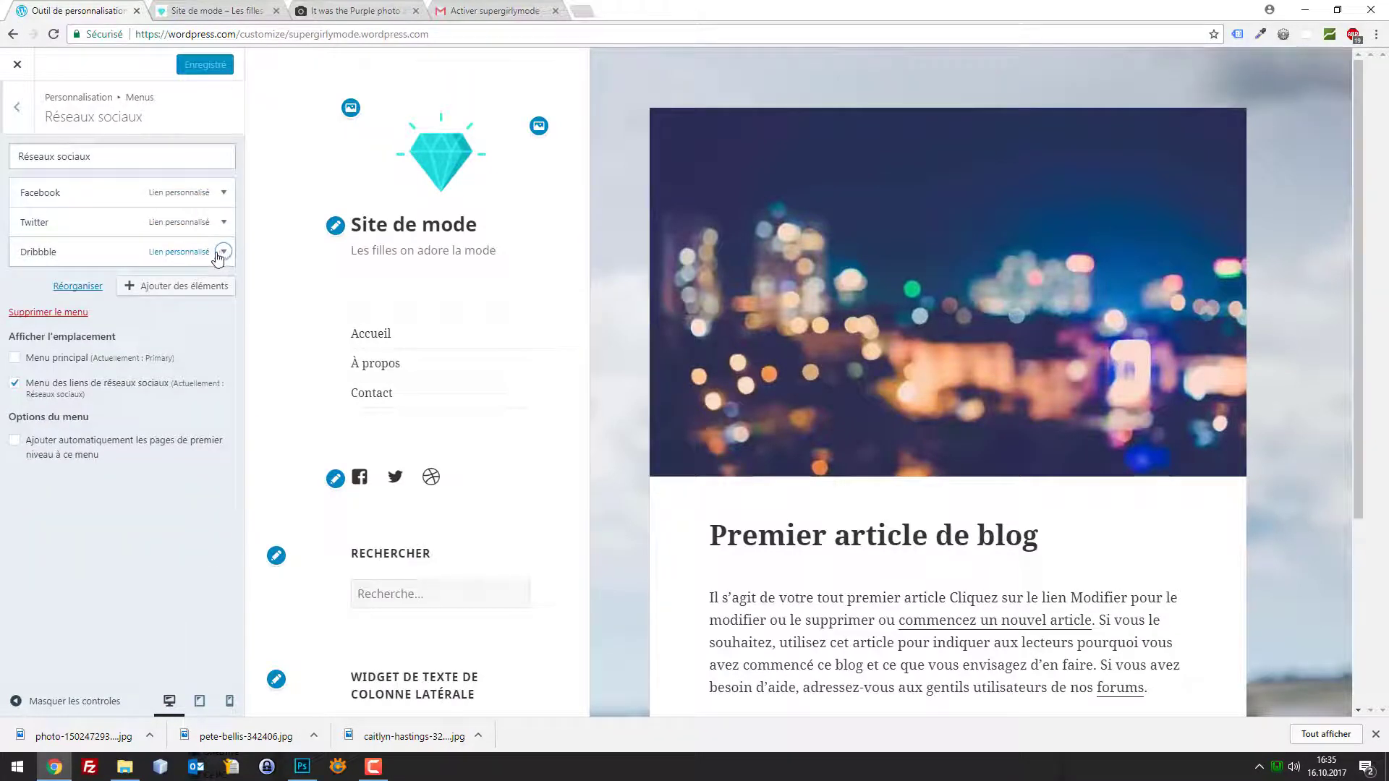
click(221, 253)
click(25, 642)
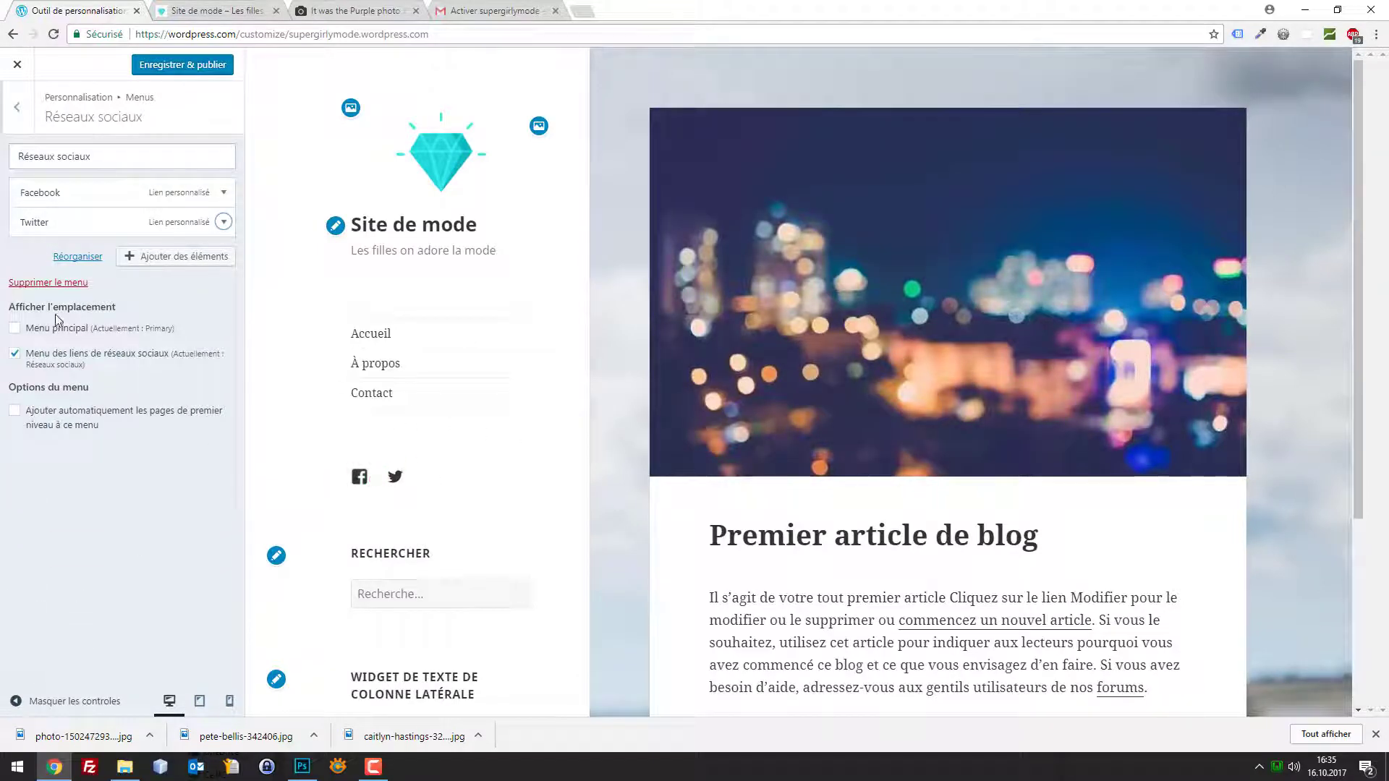
click(177, 69)
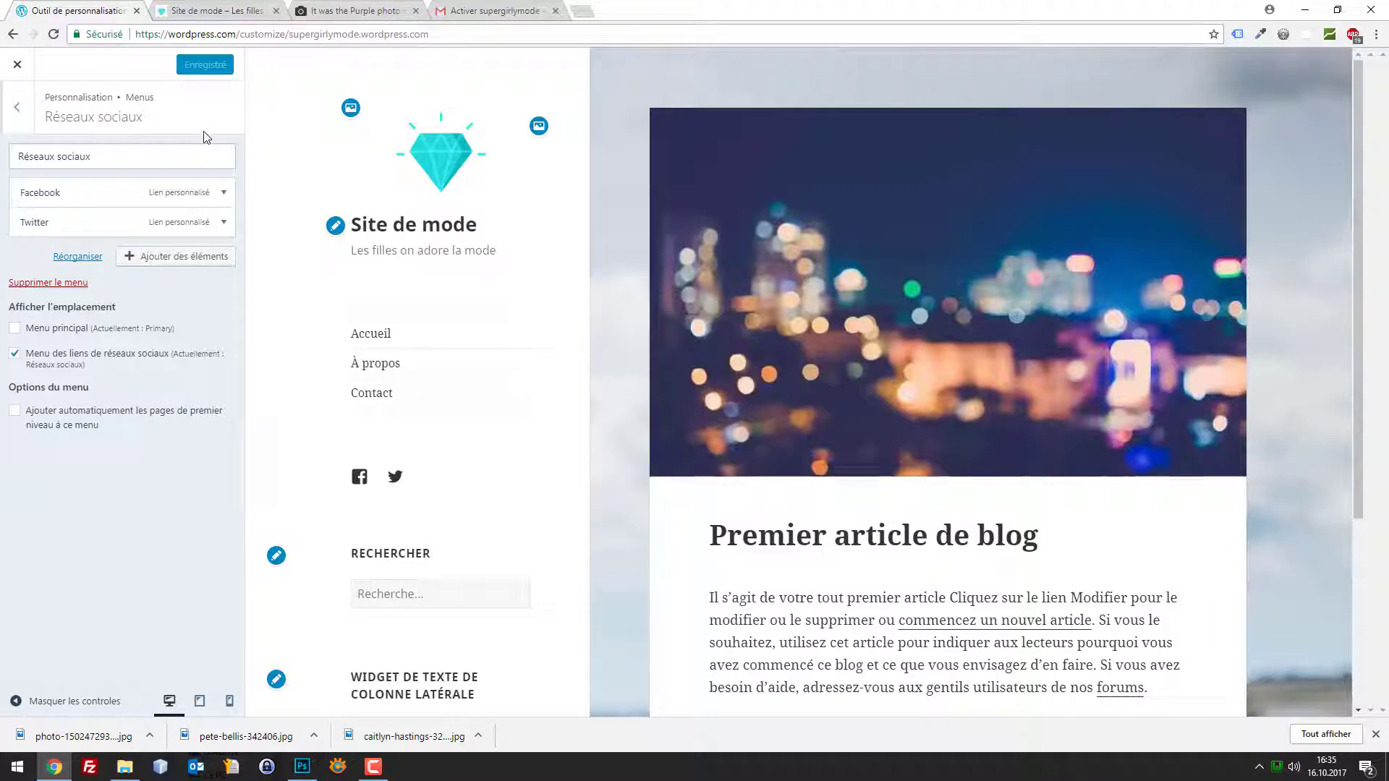
scroll(455, 377, down, 3)
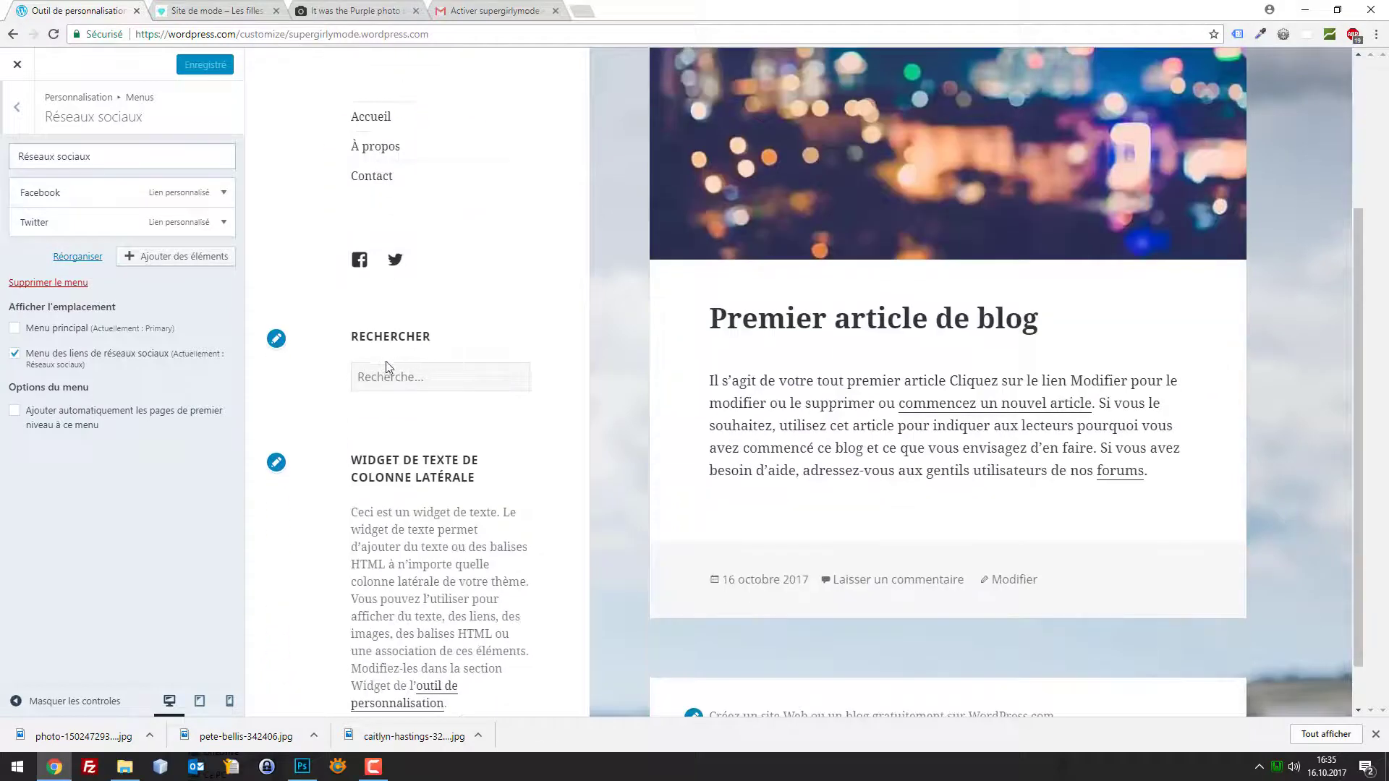
click(10, 110)
click(7, 116)
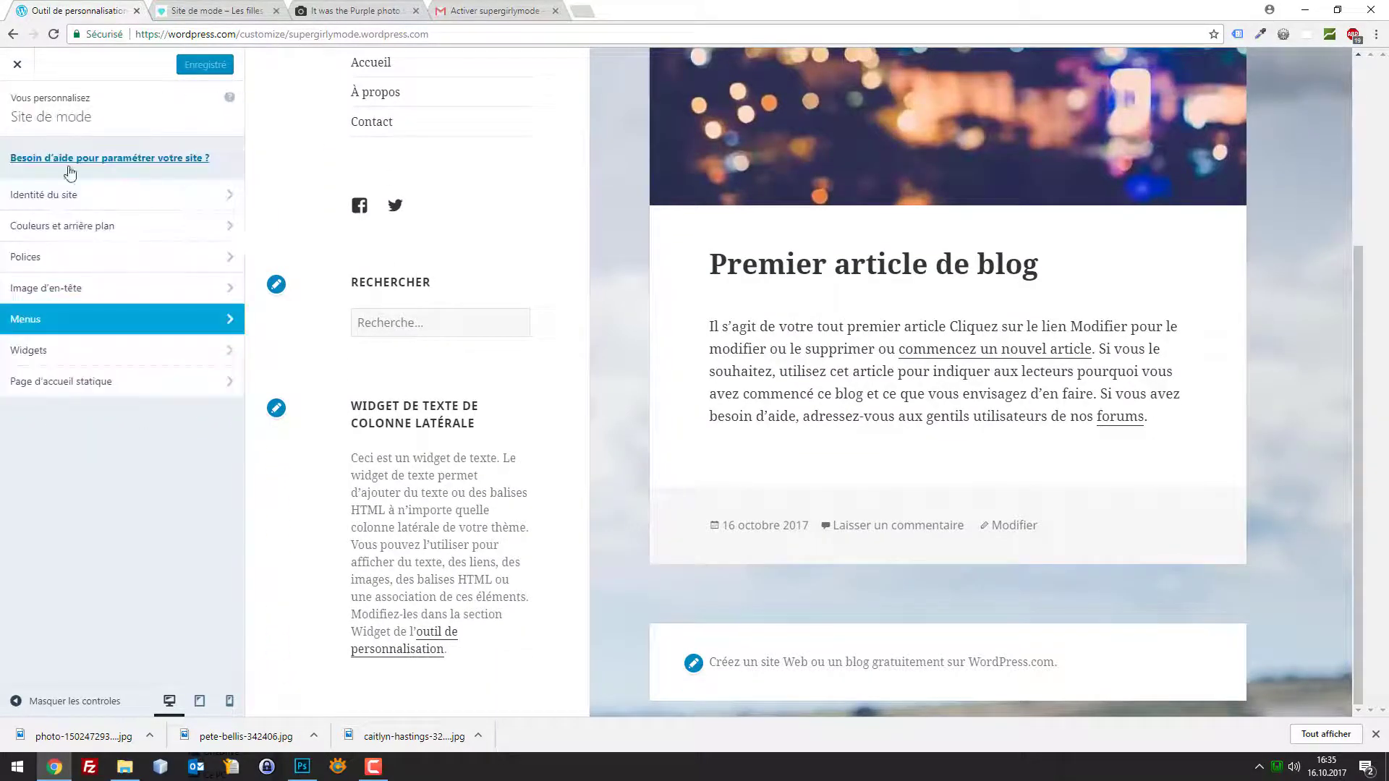
Open the sidebar widgets and look over the Rechercher widget and the add-widget list
click(189, 343)
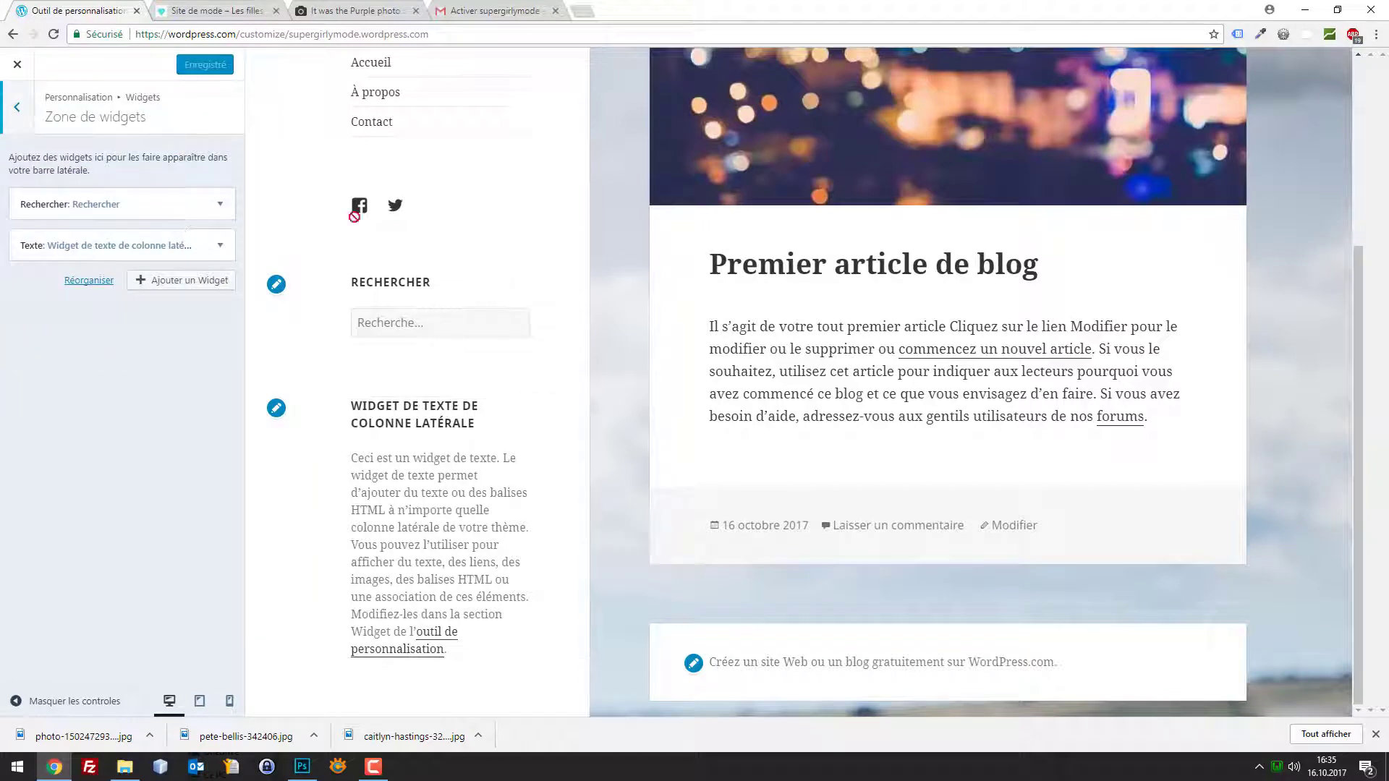
click(220, 204)
click(220, 204)
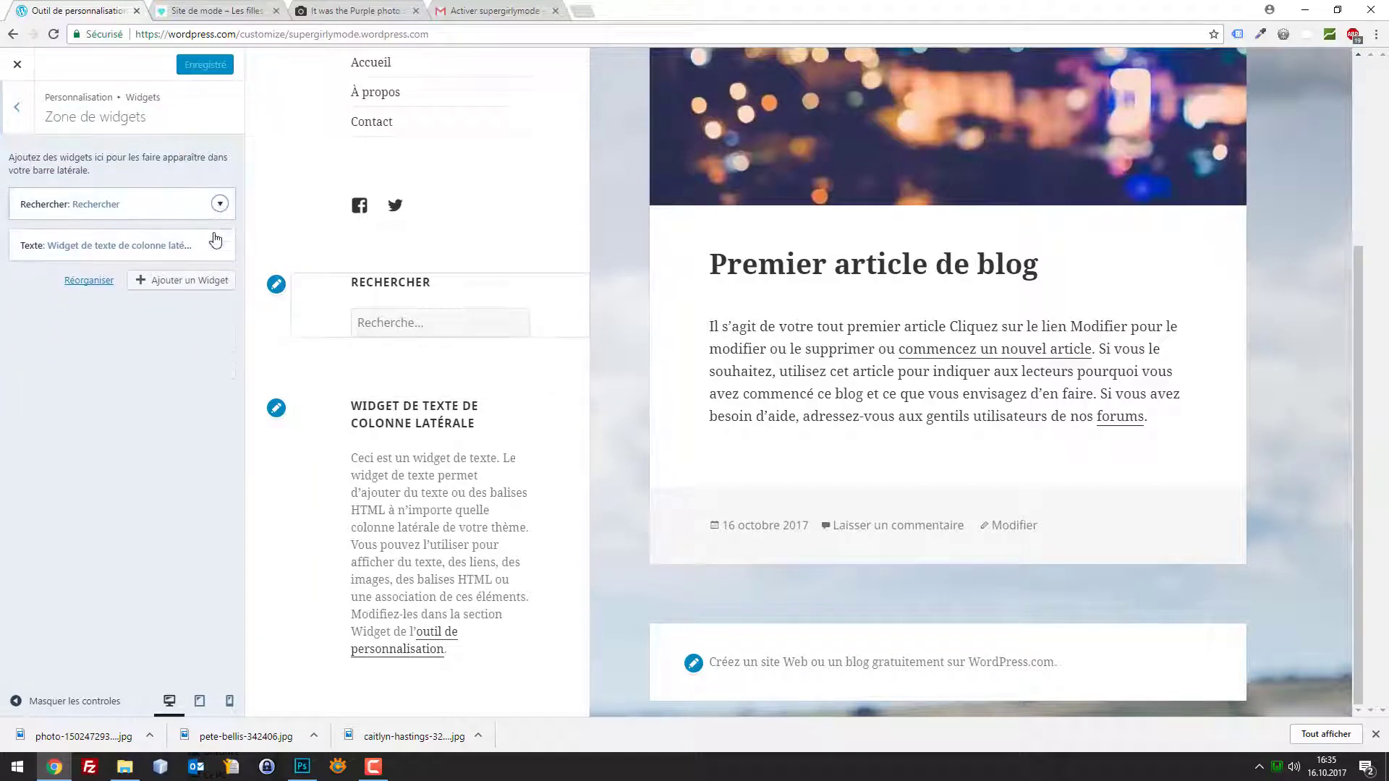
click(191, 280)
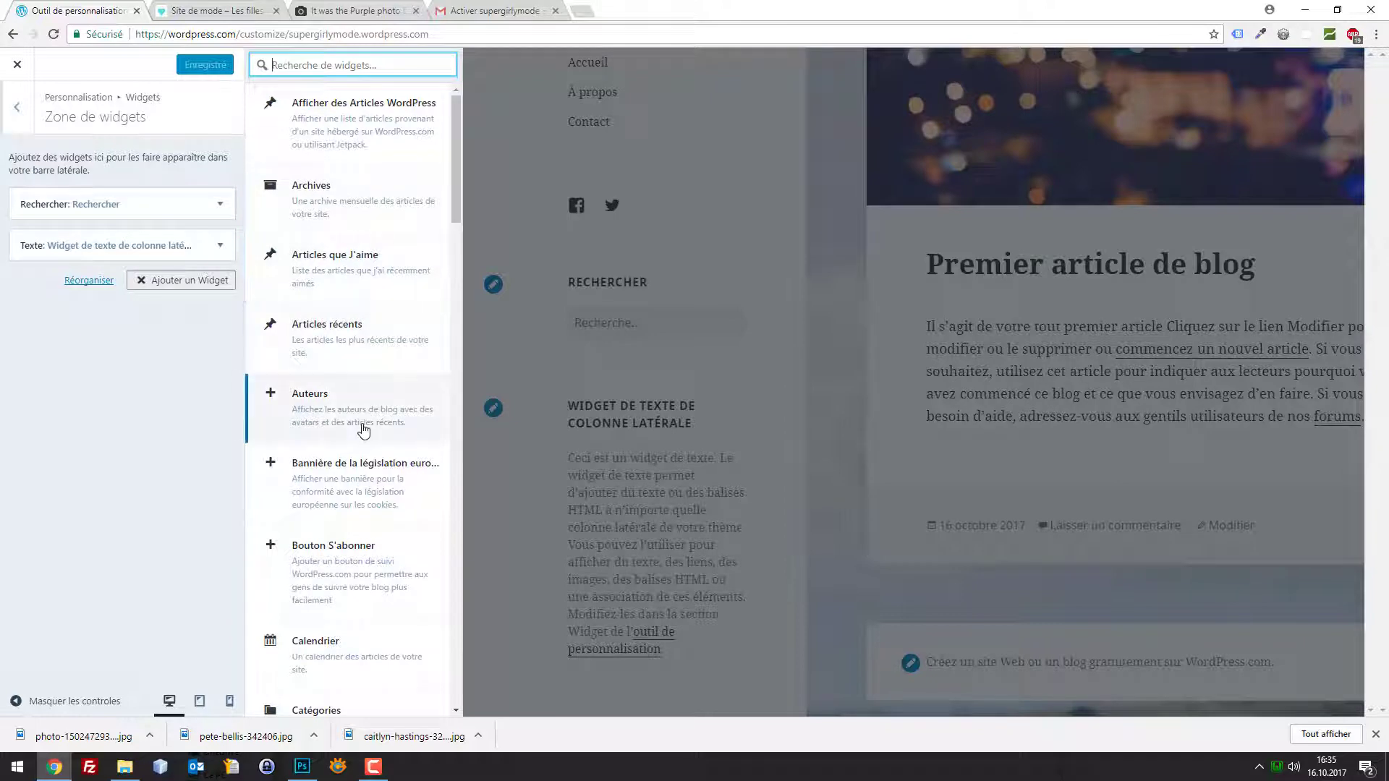
scroll(364, 430, down, 2)
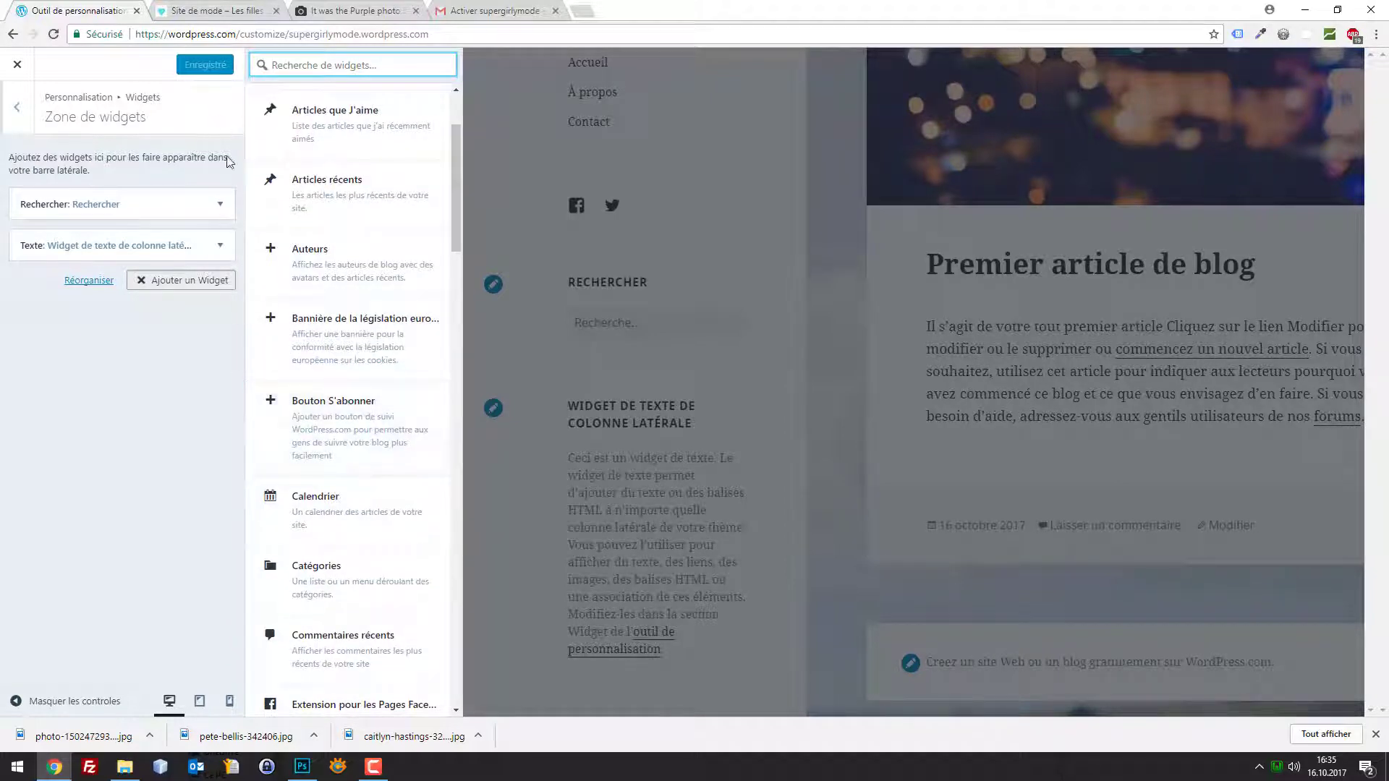
click(17, 66)
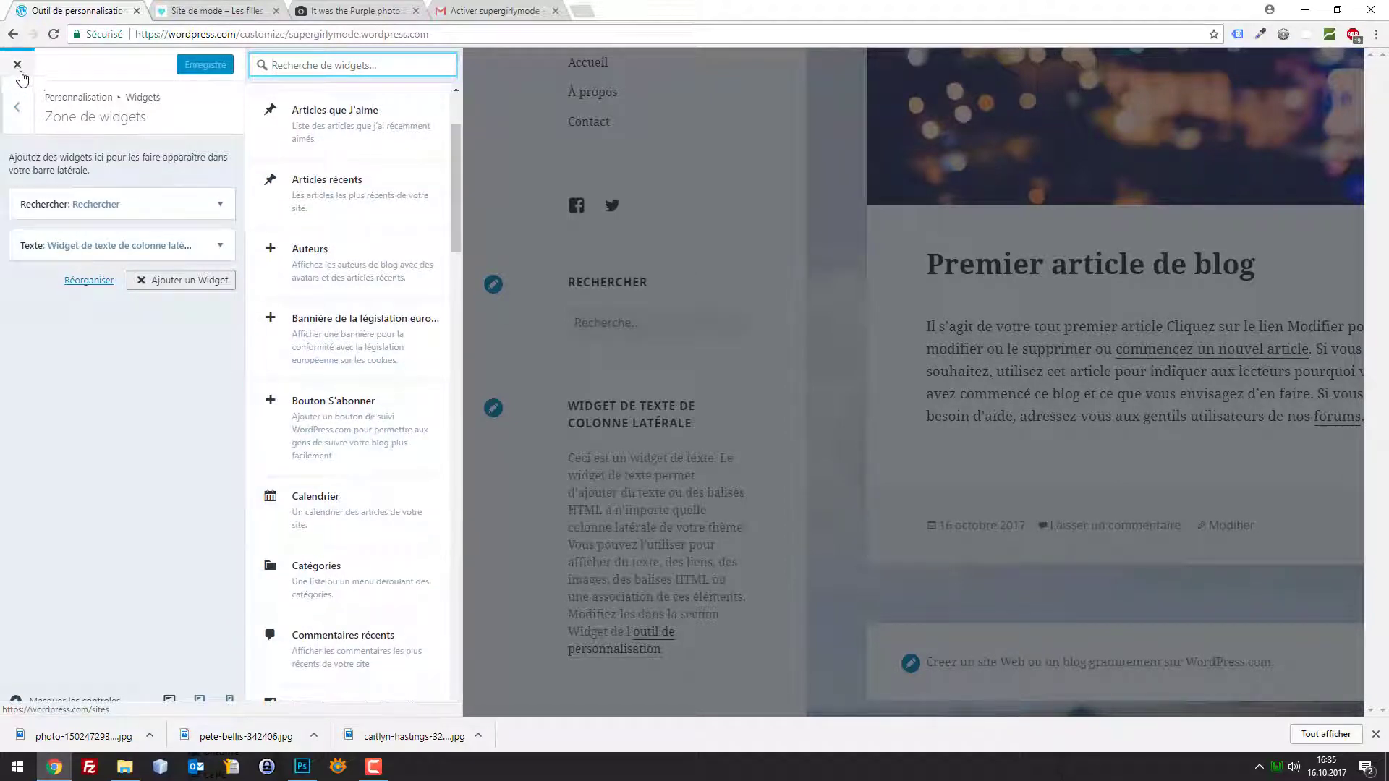
Title the Texte widget 'Pourquoi ce blog ?', add the mode-passion text, and publish
click(219, 246)
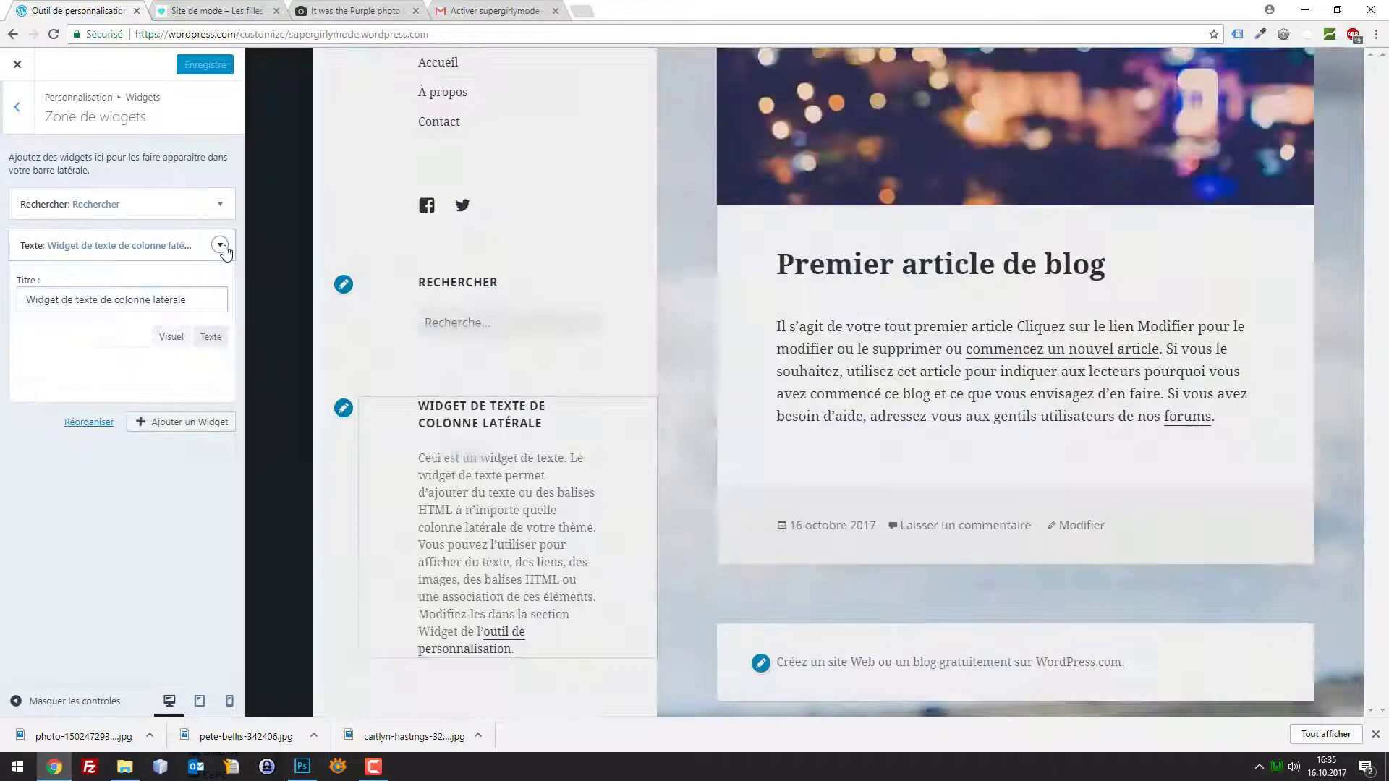
click(220, 246)
click(220, 245)
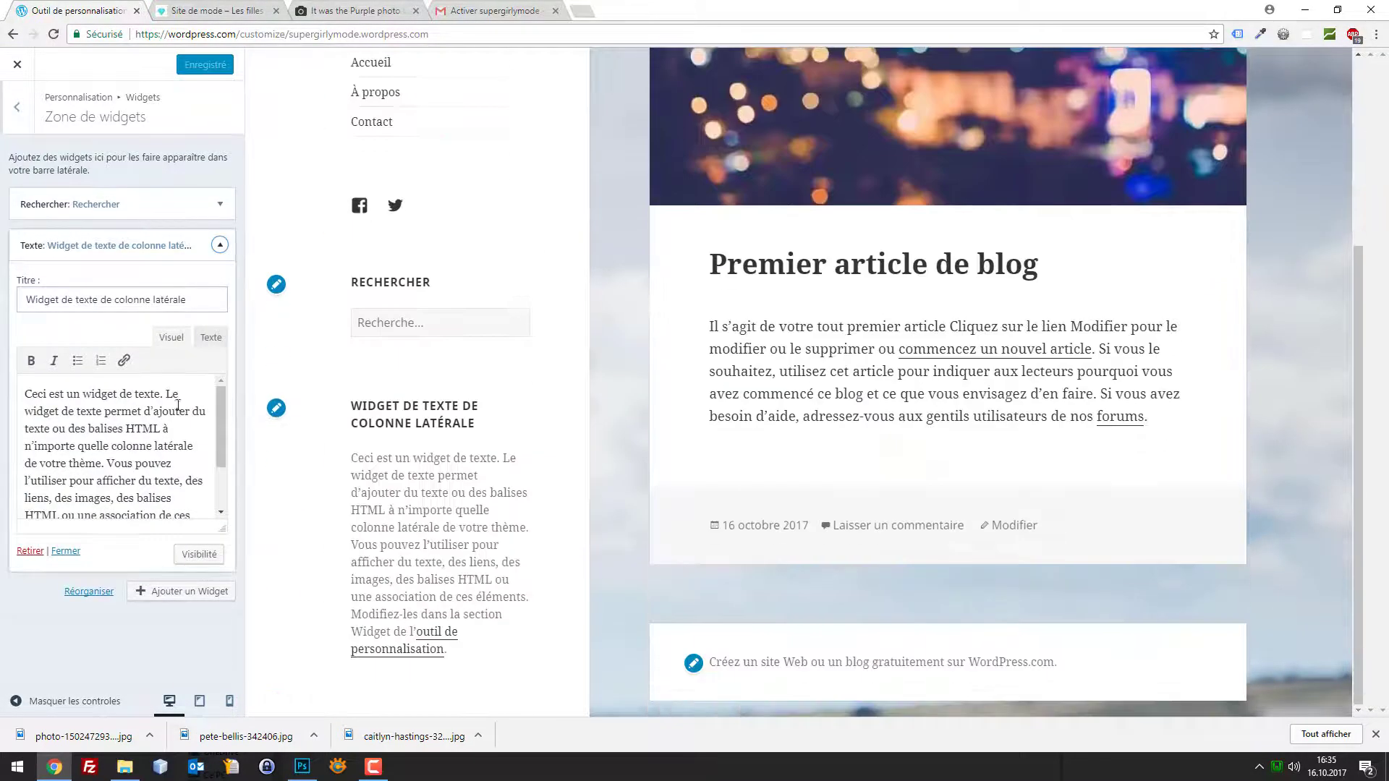
drag(191, 300, 2, 298)
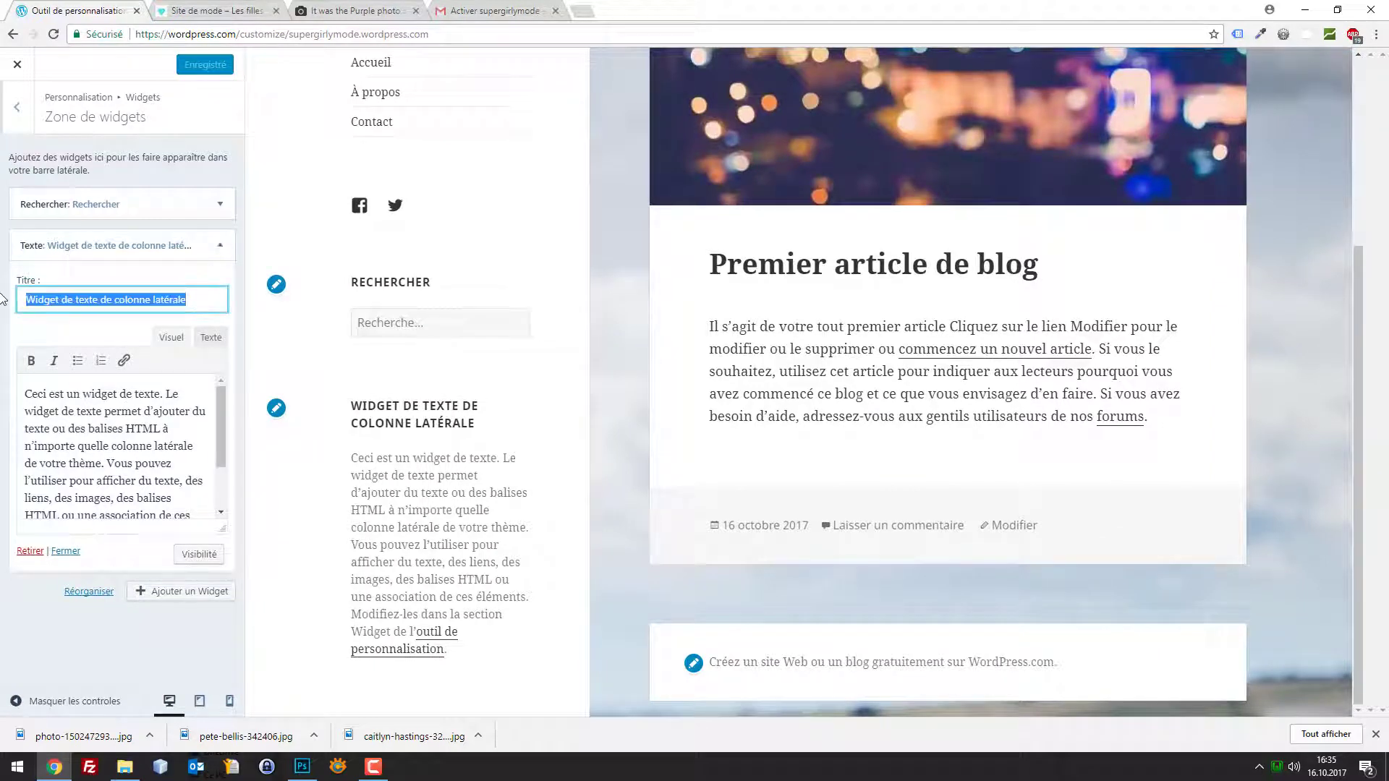
text(Pourquoi ce blog ?)
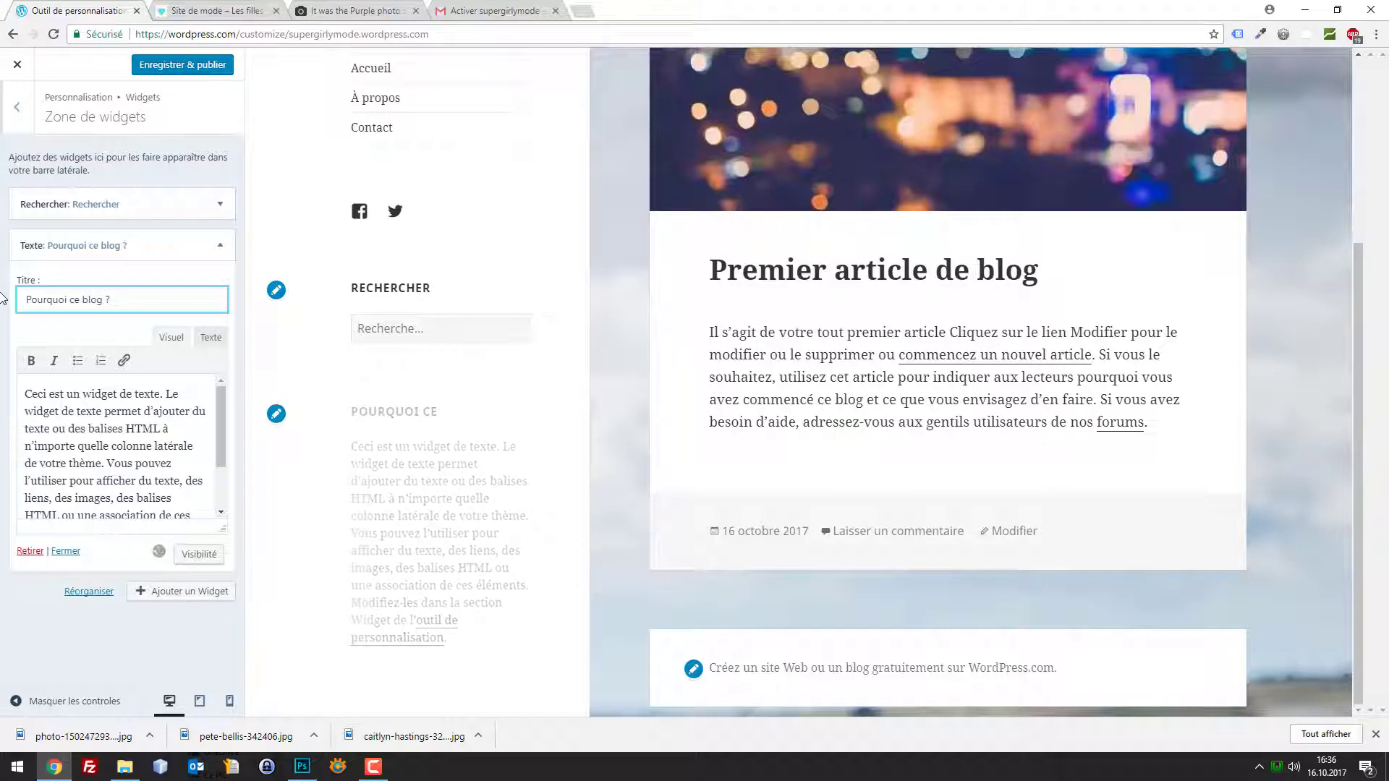
click(106, 439)
key(ctrl+a)
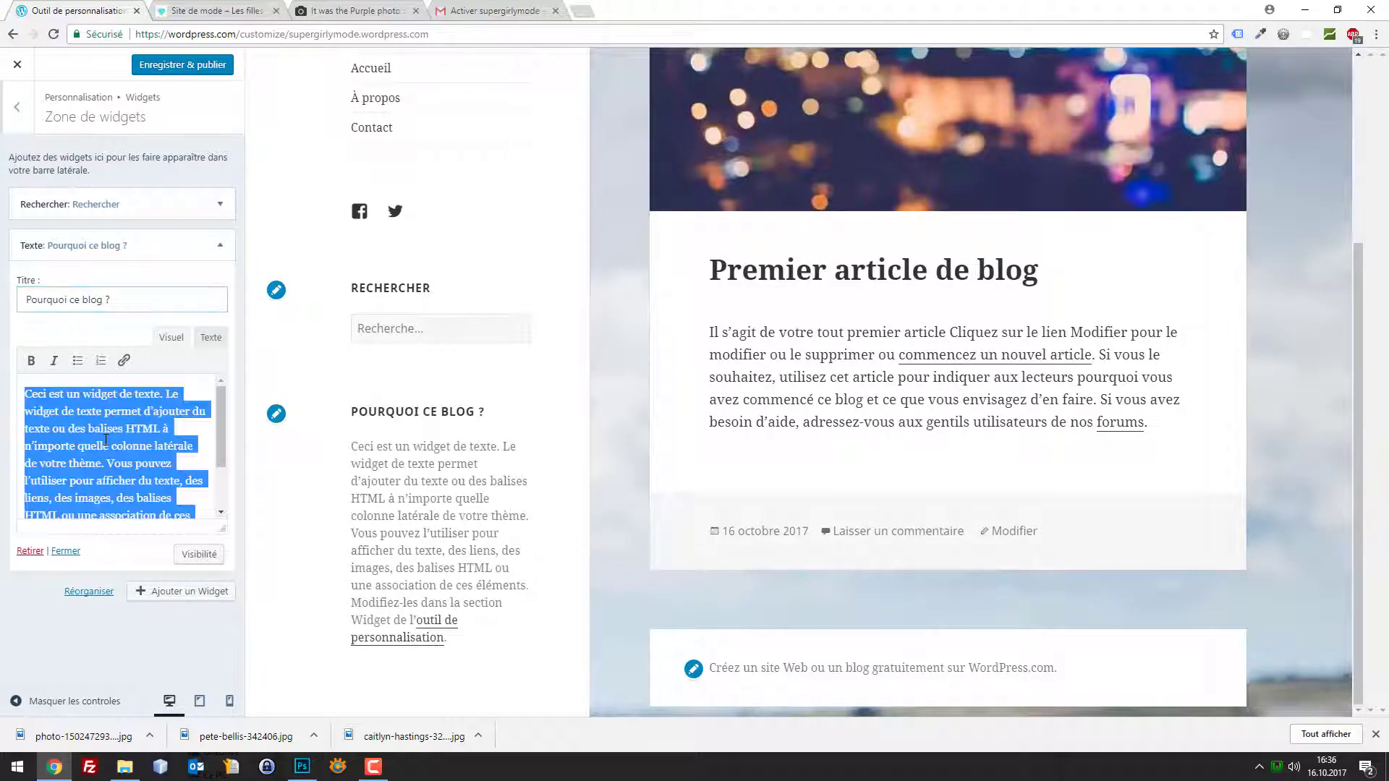
text(Pour partager)
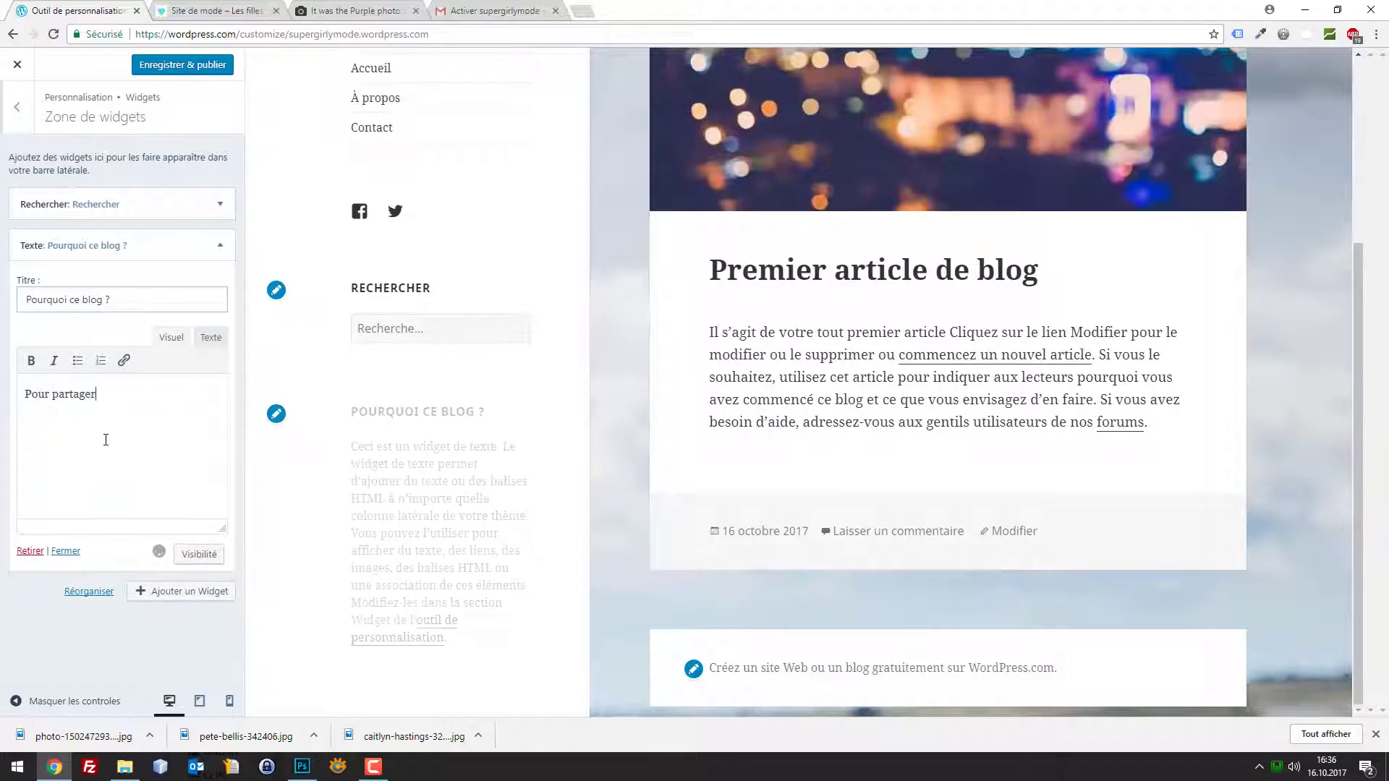
text( ma passion de la m)
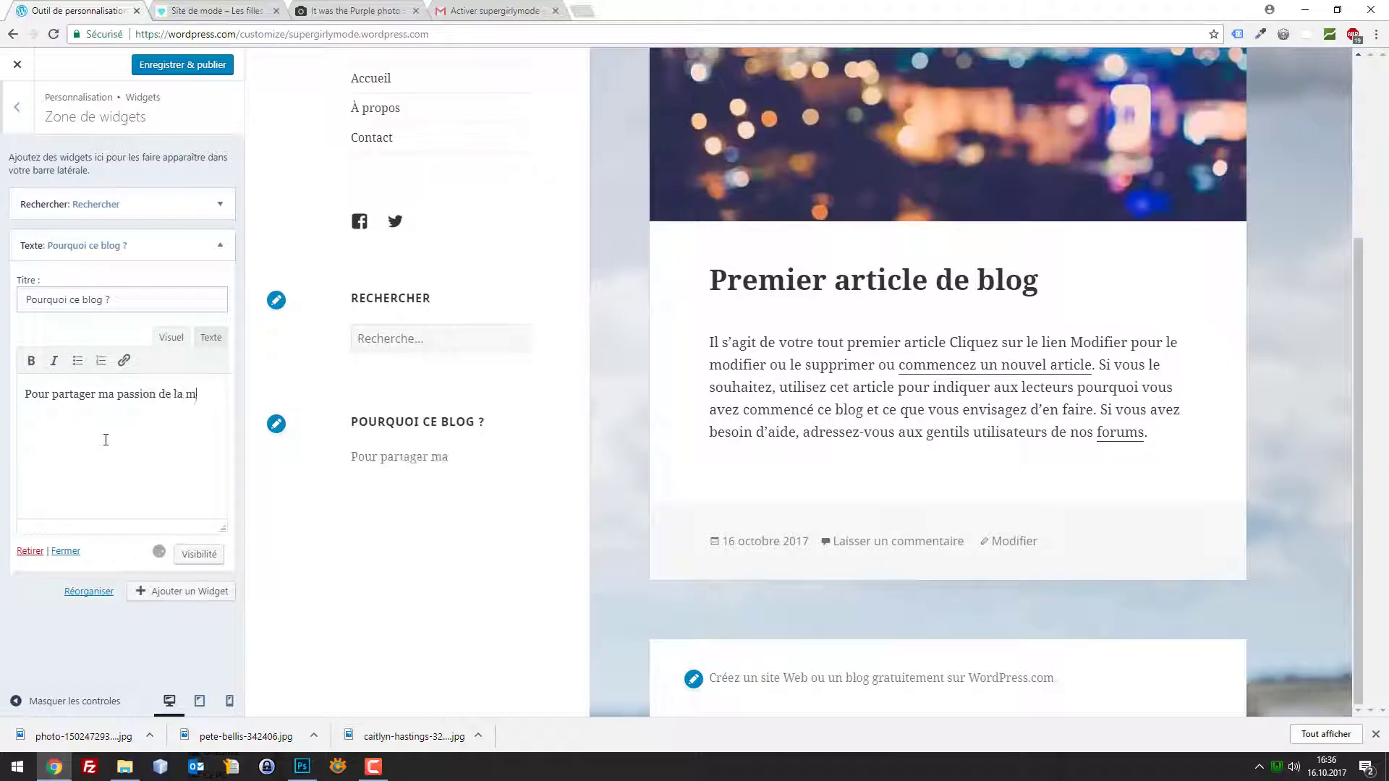
text(ode etc... )
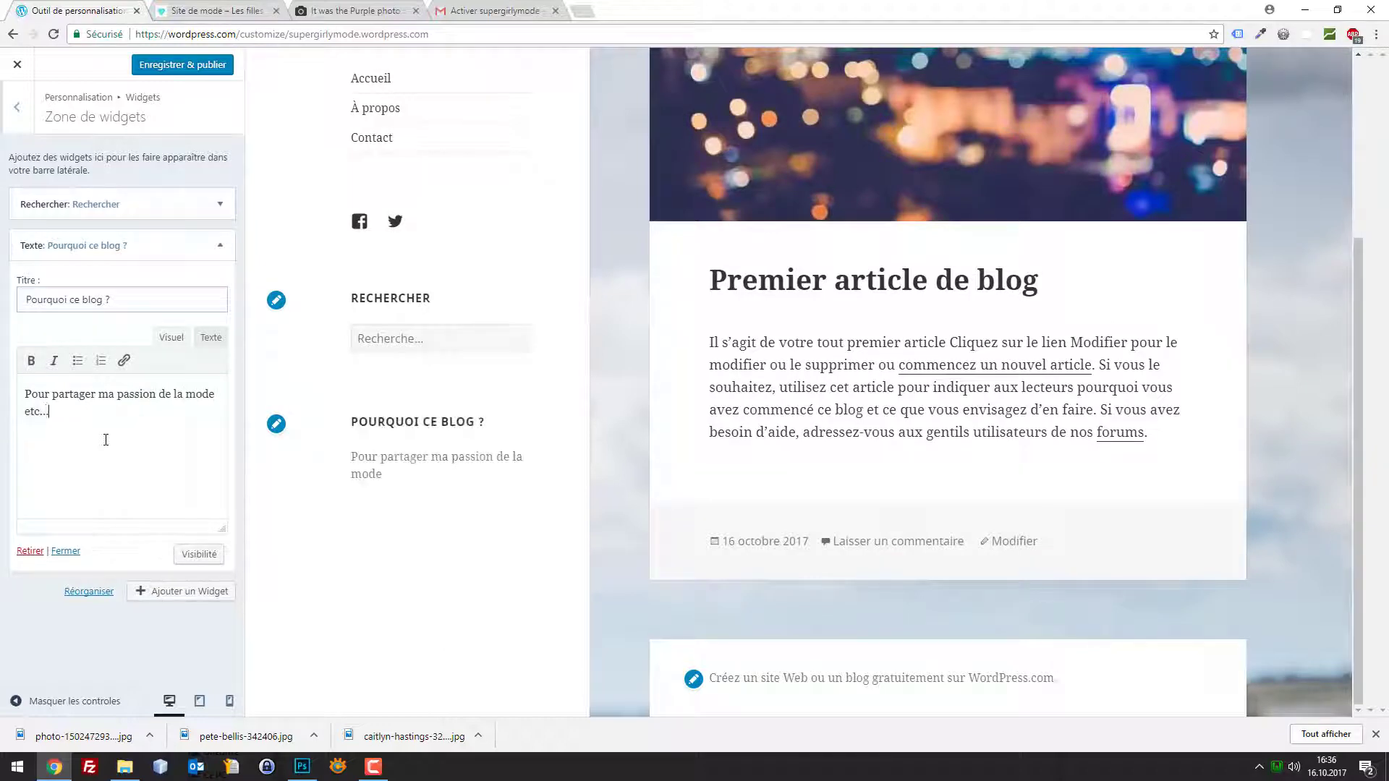
text(ave)
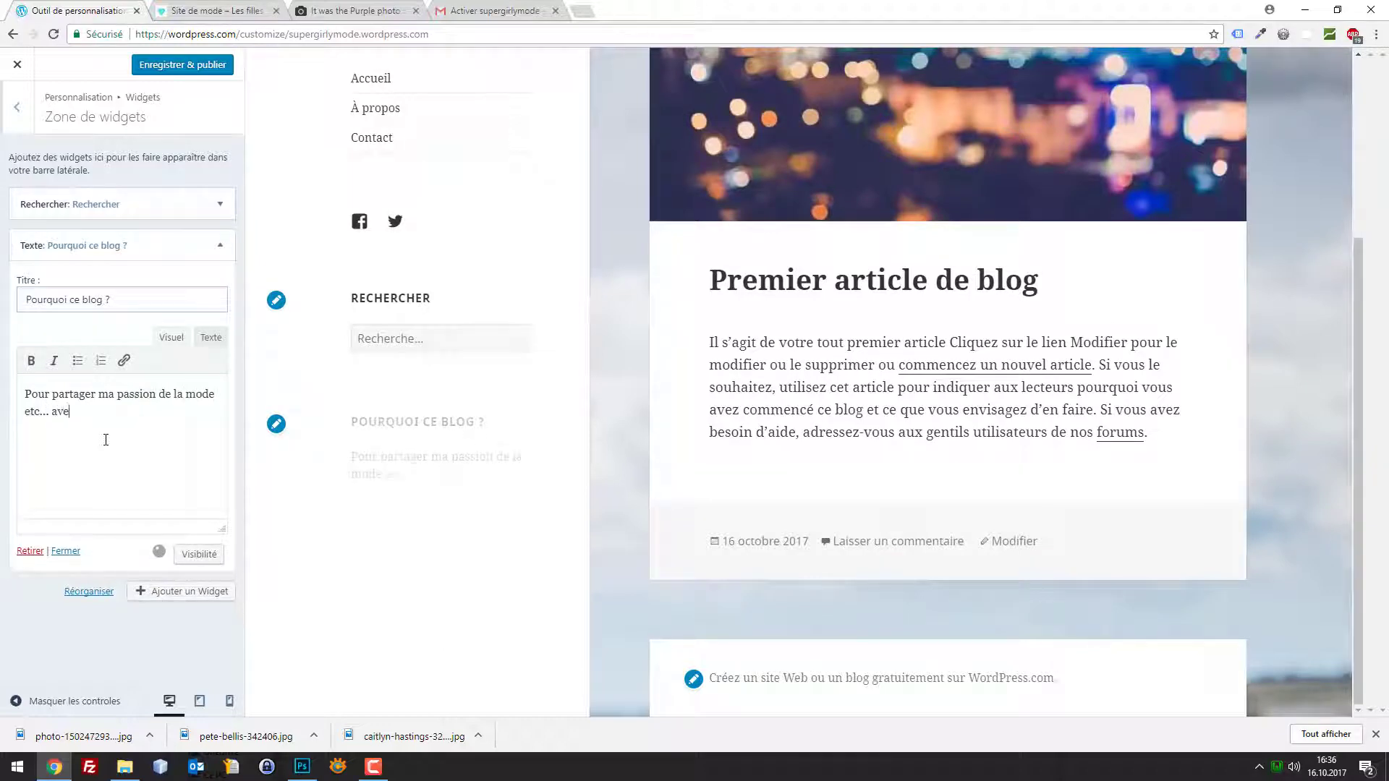
text(c mes amis et les internaut)
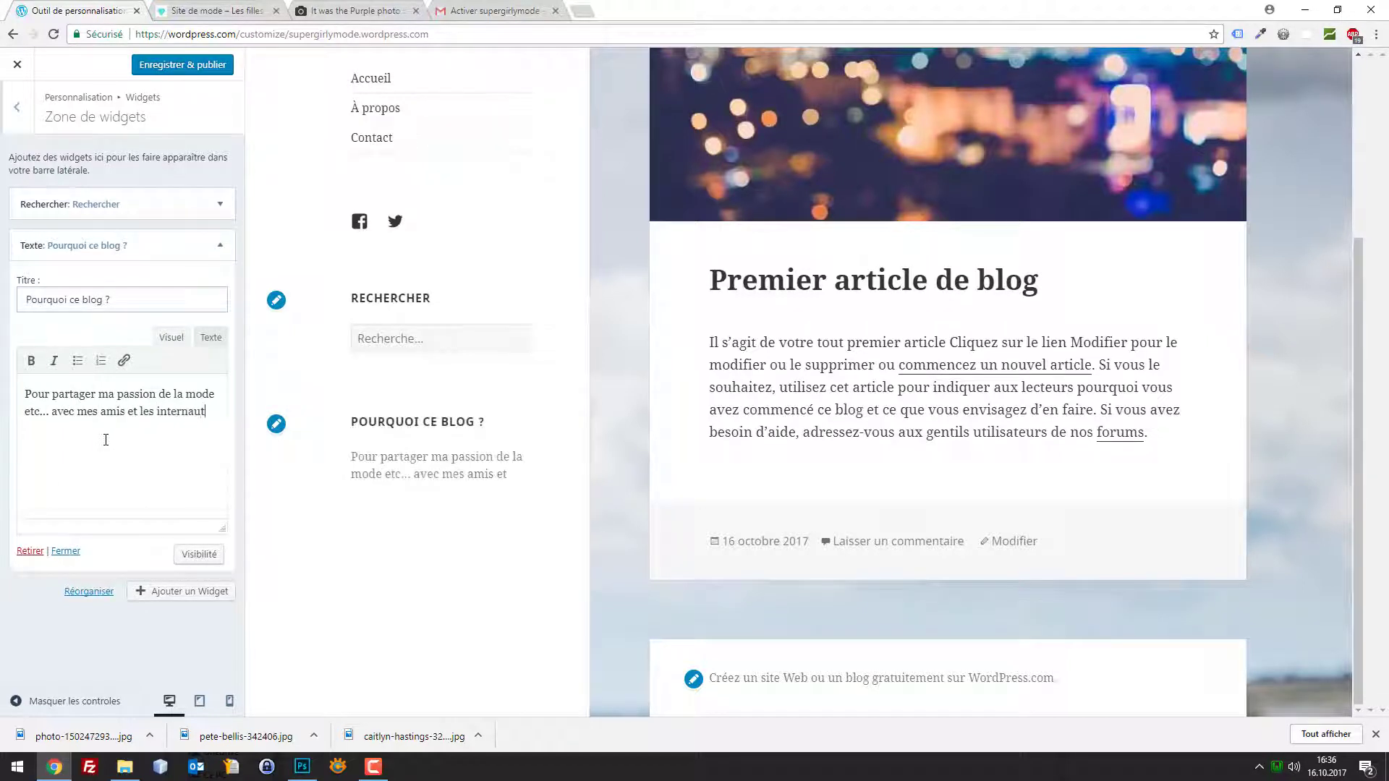
text(es...)
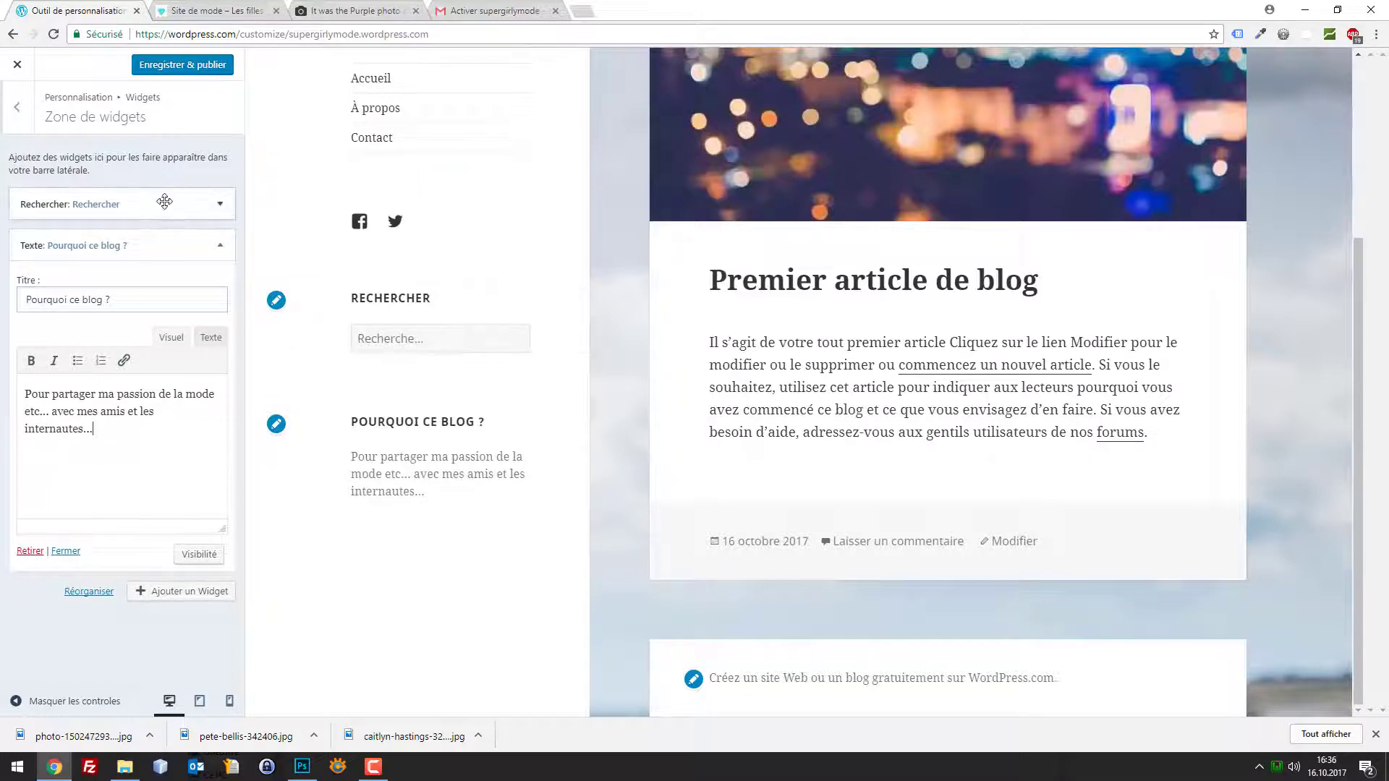
click(169, 69)
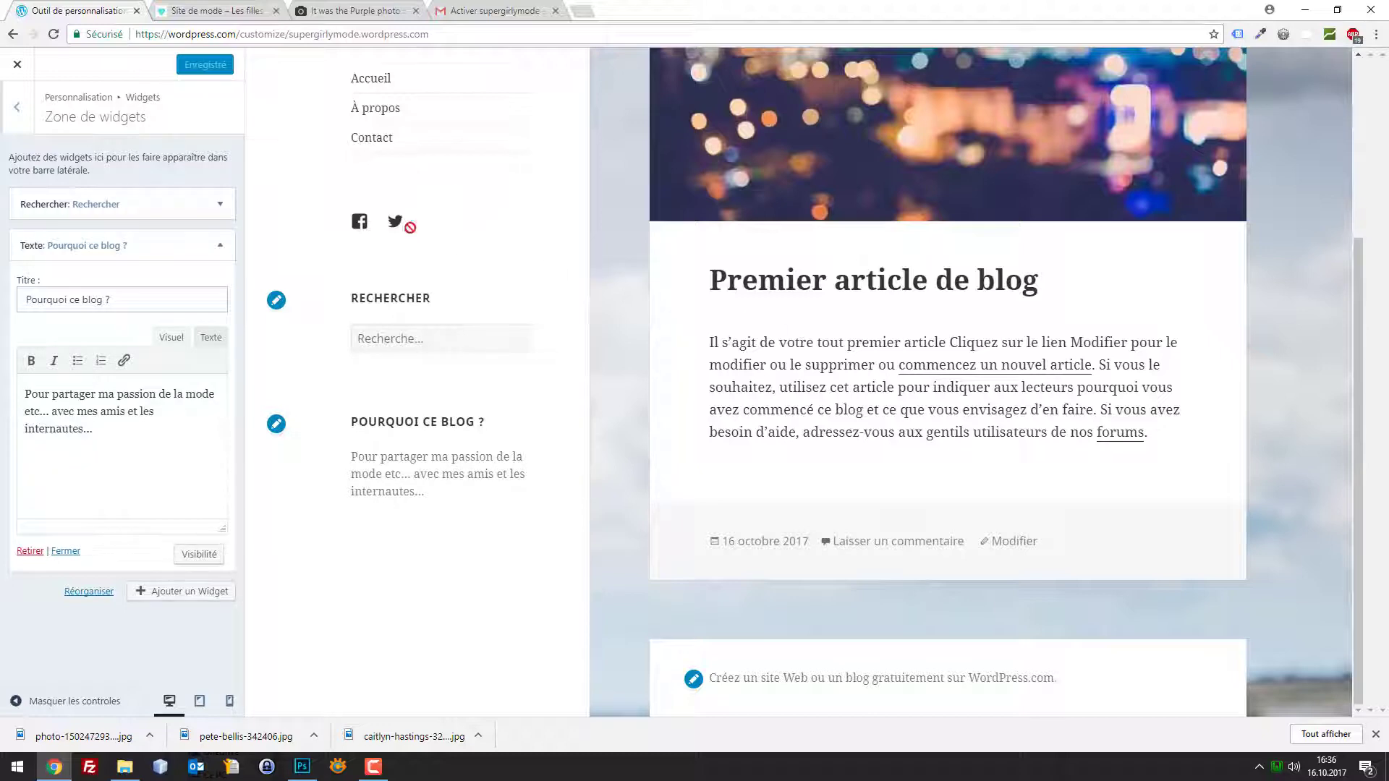
scroll(401, 209, up, 4)
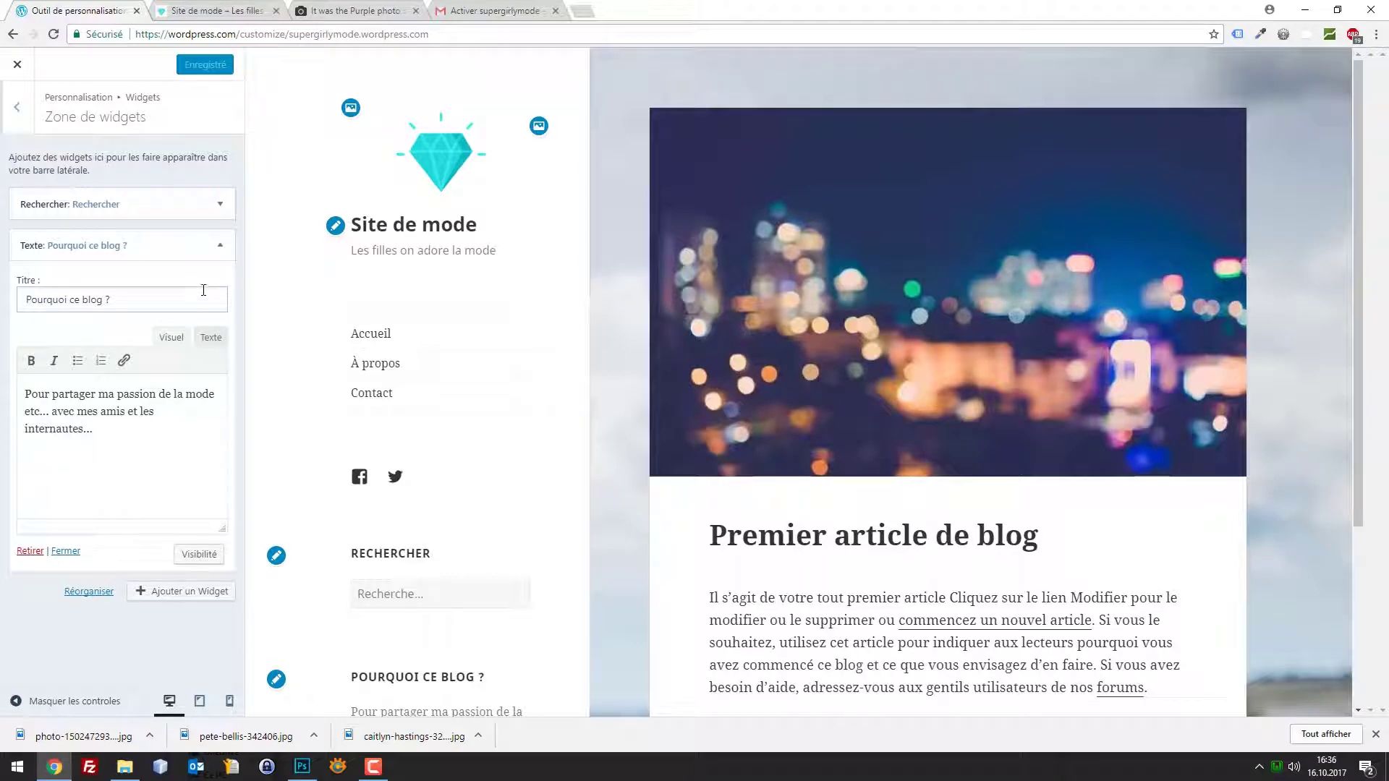
scroll(463, 387, down, 4)
Preview the À propos and Contact pages in the site preview
scroll(420, 369, up, 4)
click(379, 366)
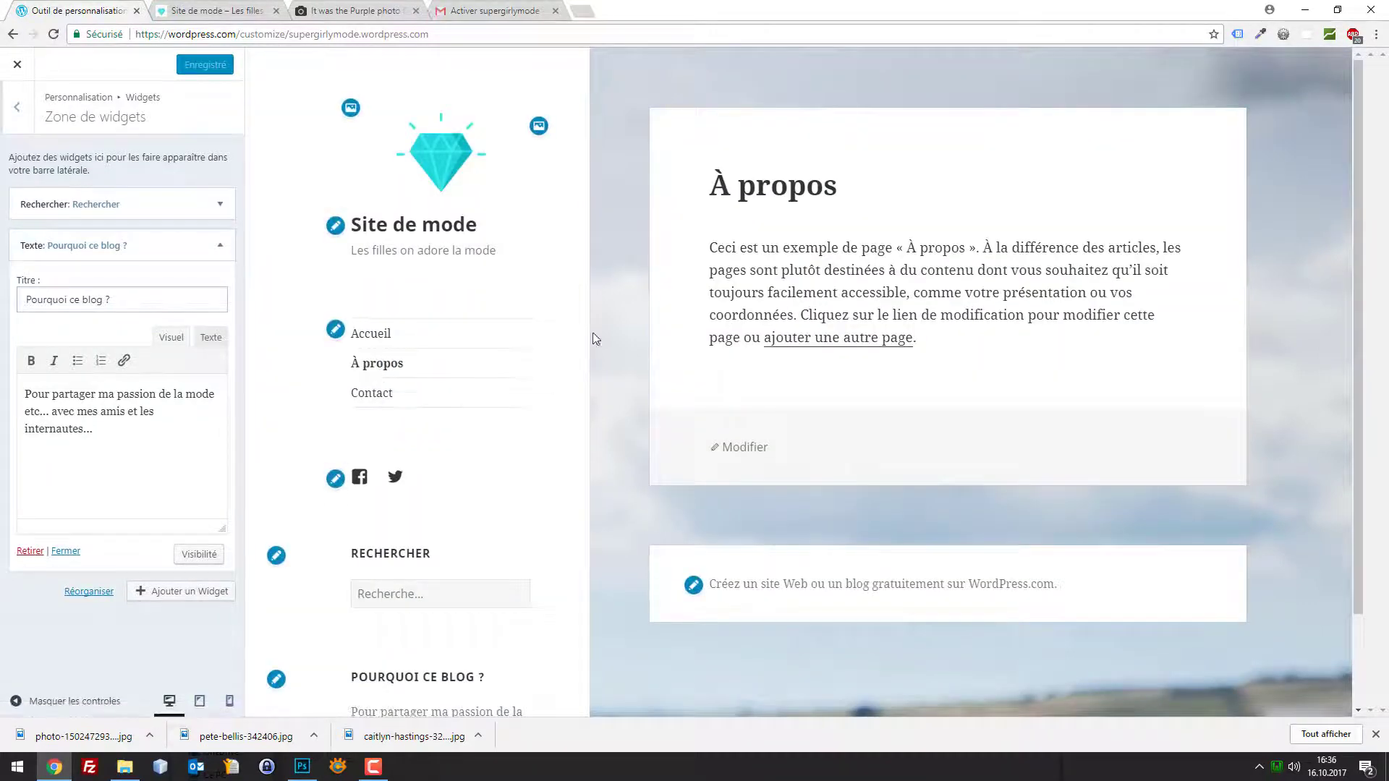
click(382, 395)
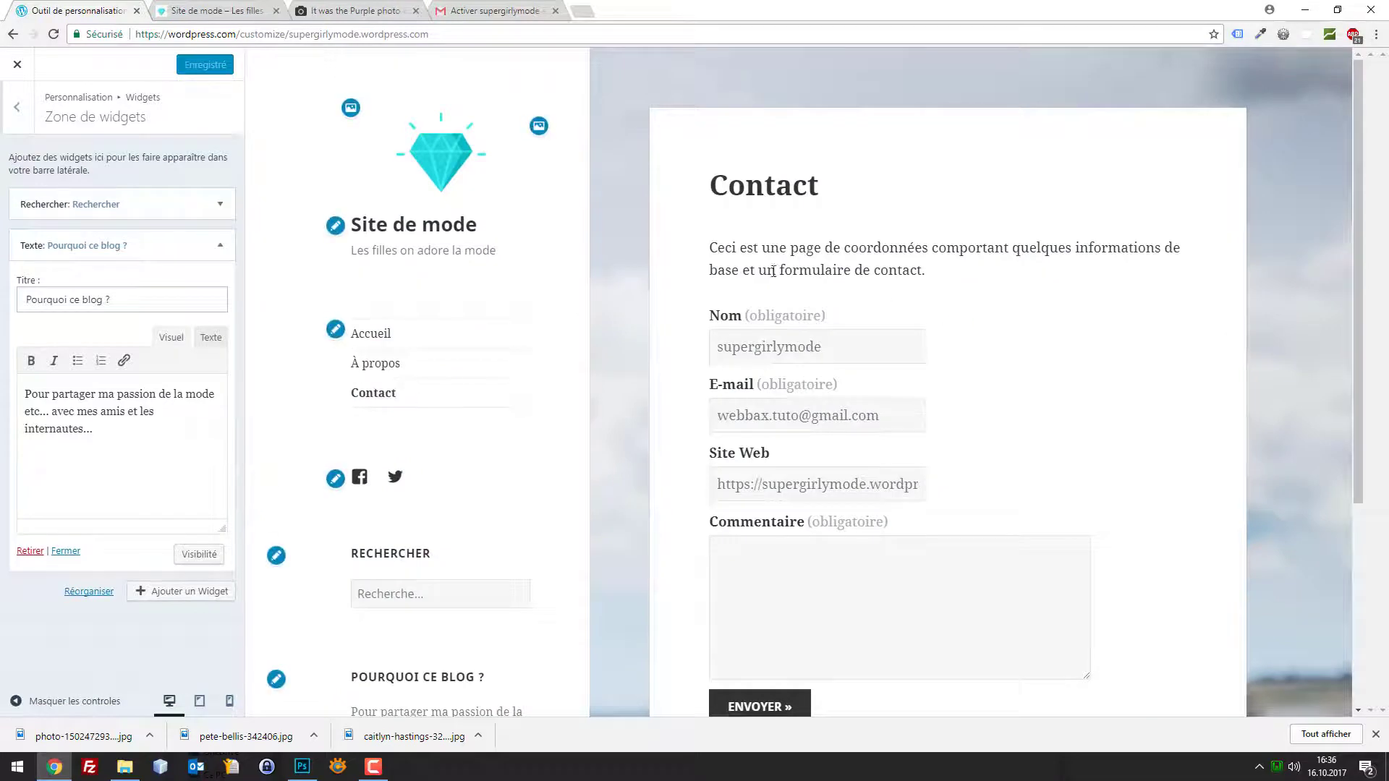
scroll(774, 271, down, 1)
scroll(812, 438, down, 2)
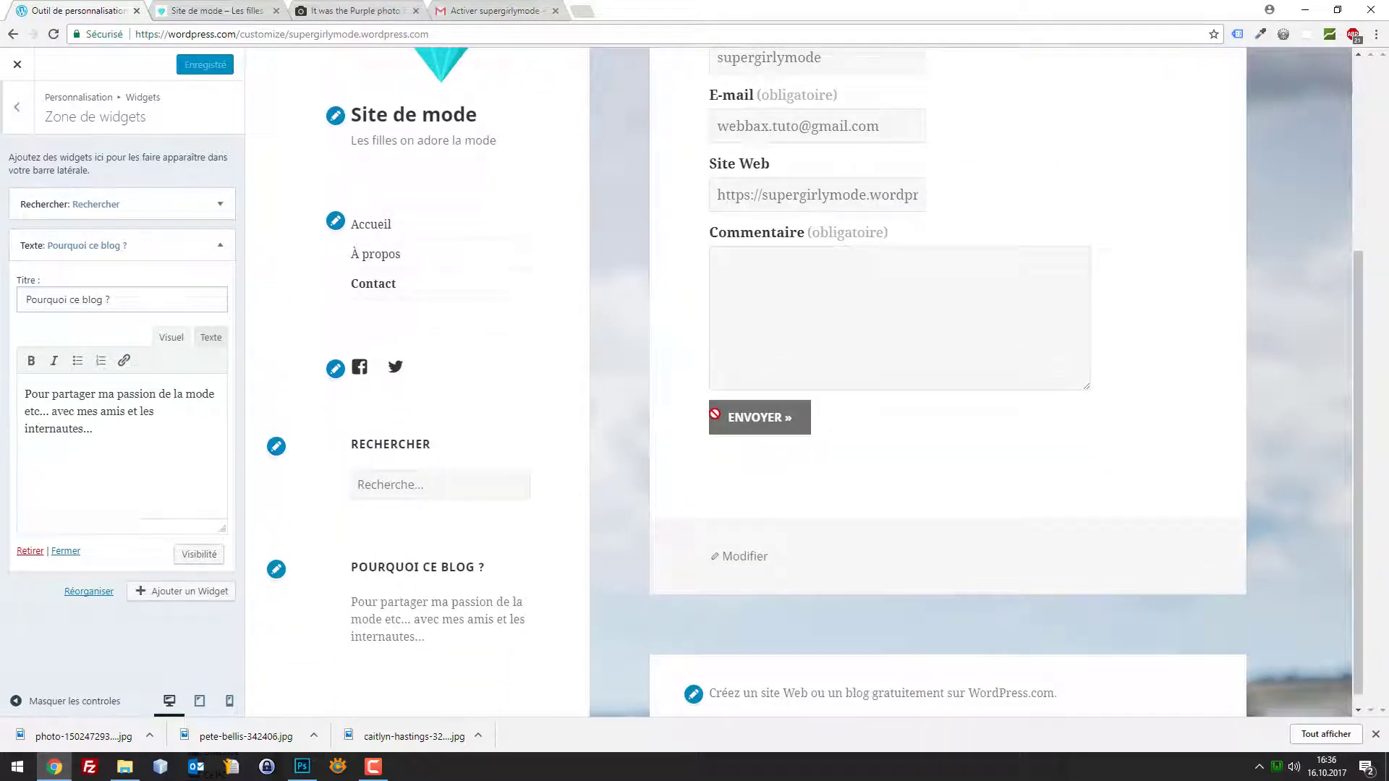
scroll(705, 408, up, 3)
scroll(654, 335, up, 1)
scroll(568, 351, down, 3)
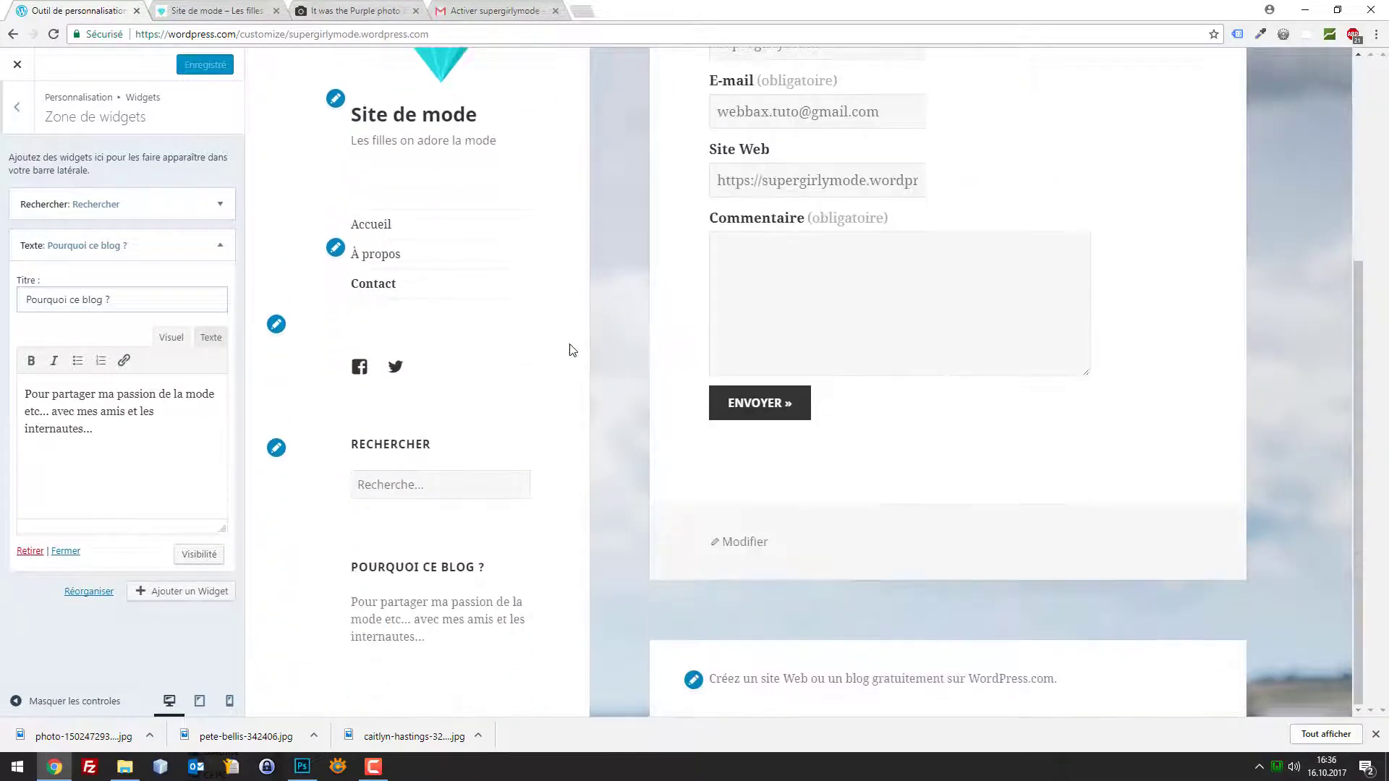
scroll(579, 351, up, 3)
scroll(738, 444, down, 2)
scroll(739, 444, down, 1)
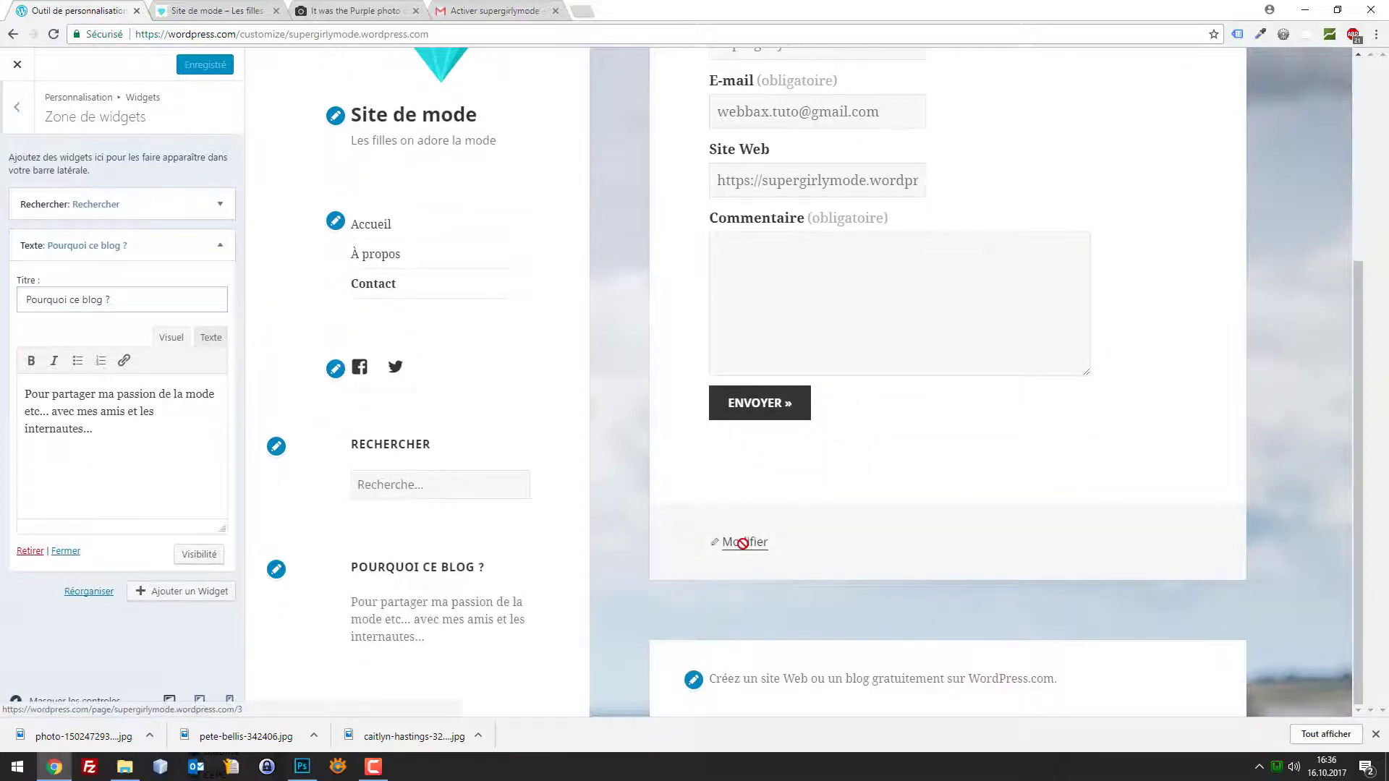
scroll(743, 527, up, 1)
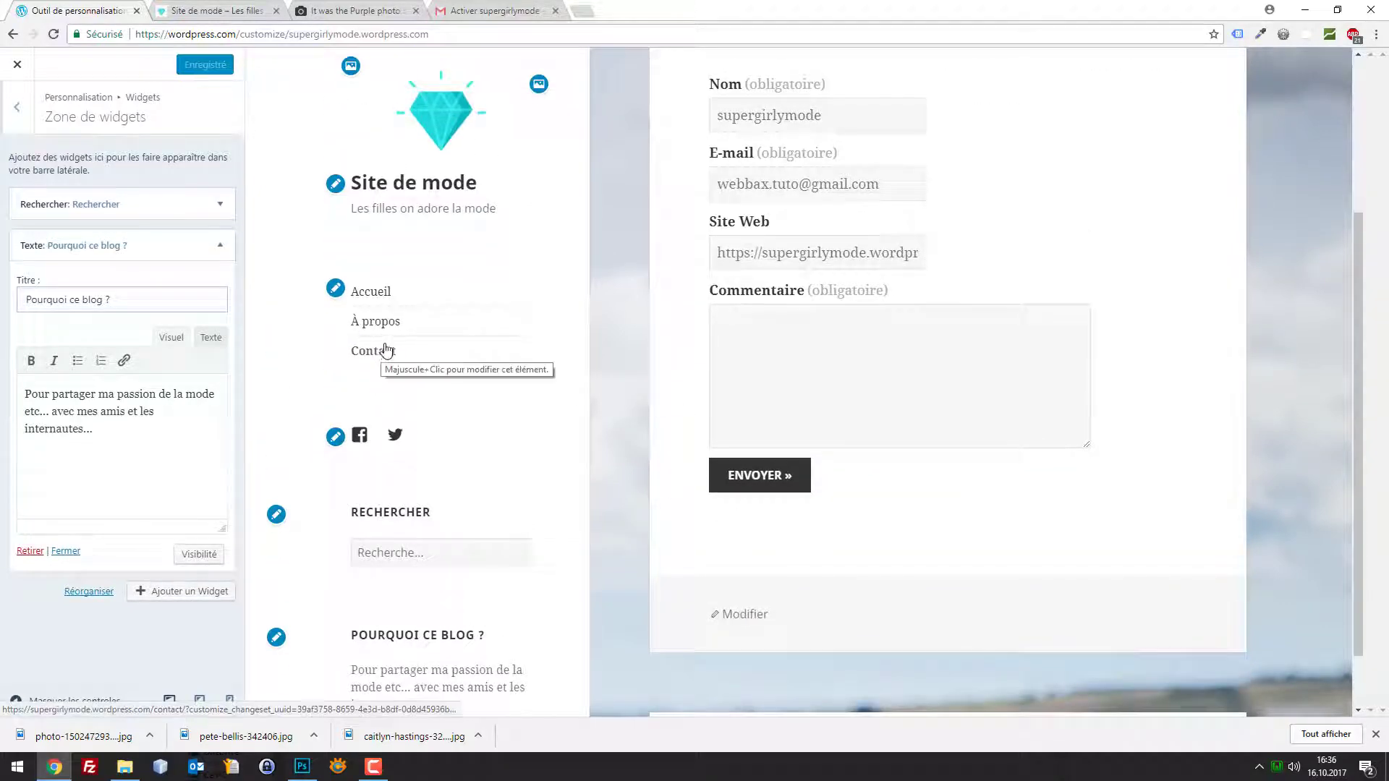
click(387, 323)
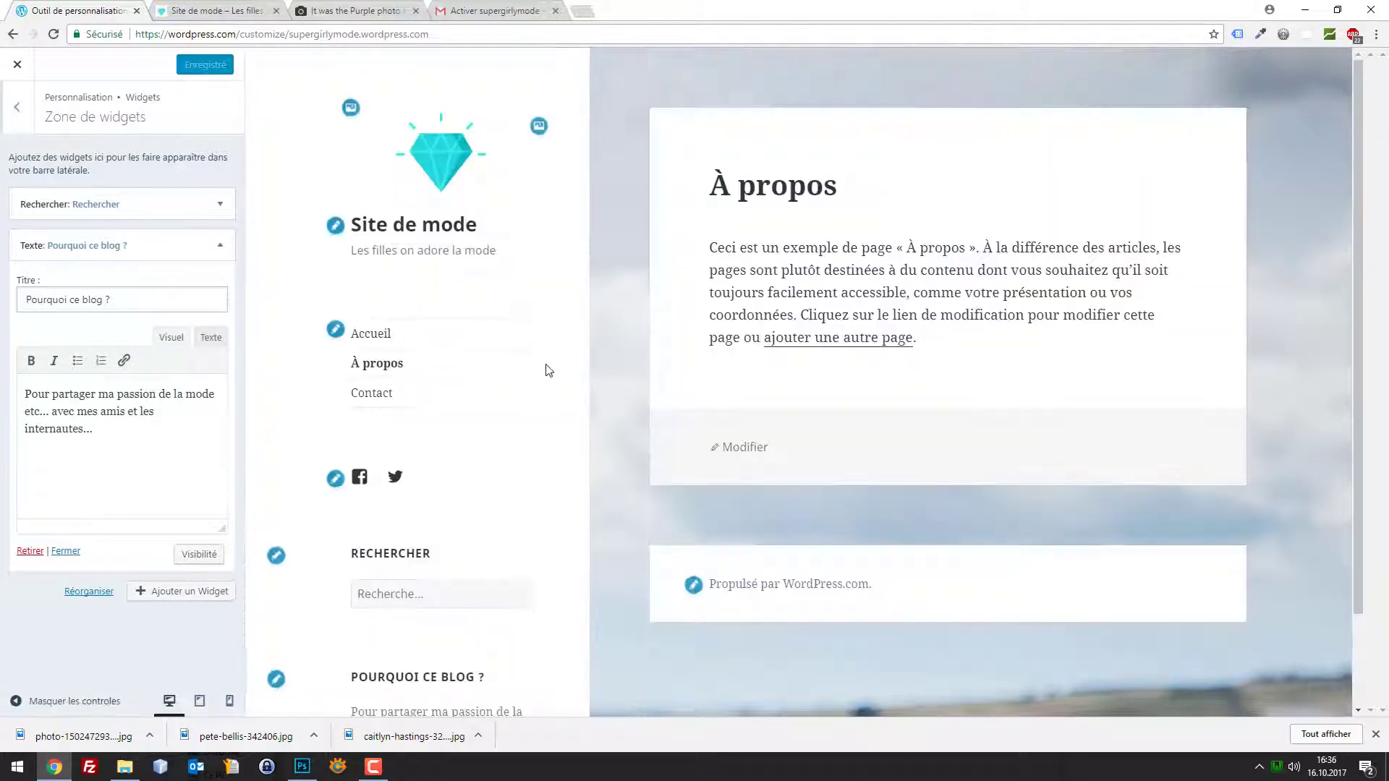
Check the Primary menu items, then close the customizer to reach the Stats page
click(17, 107)
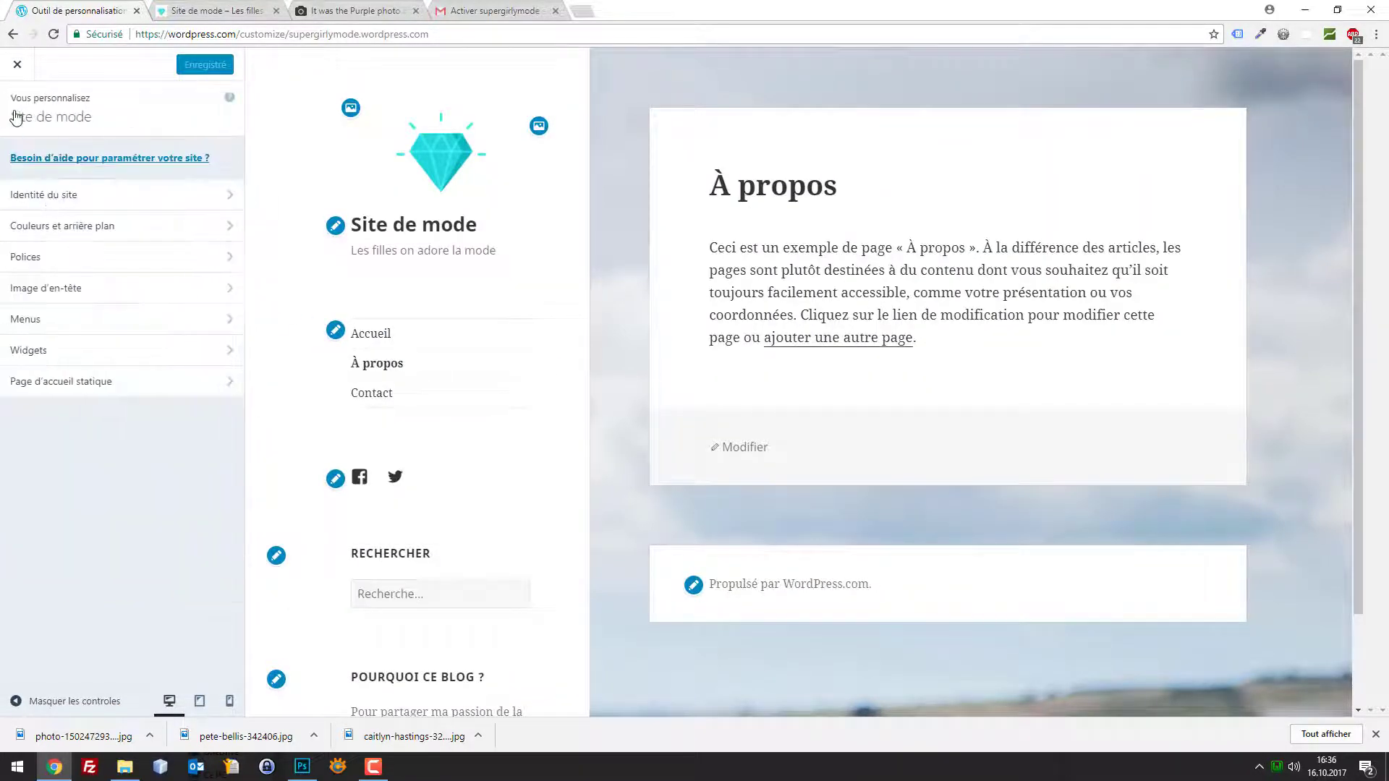
click(228, 322)
click(195, 213)
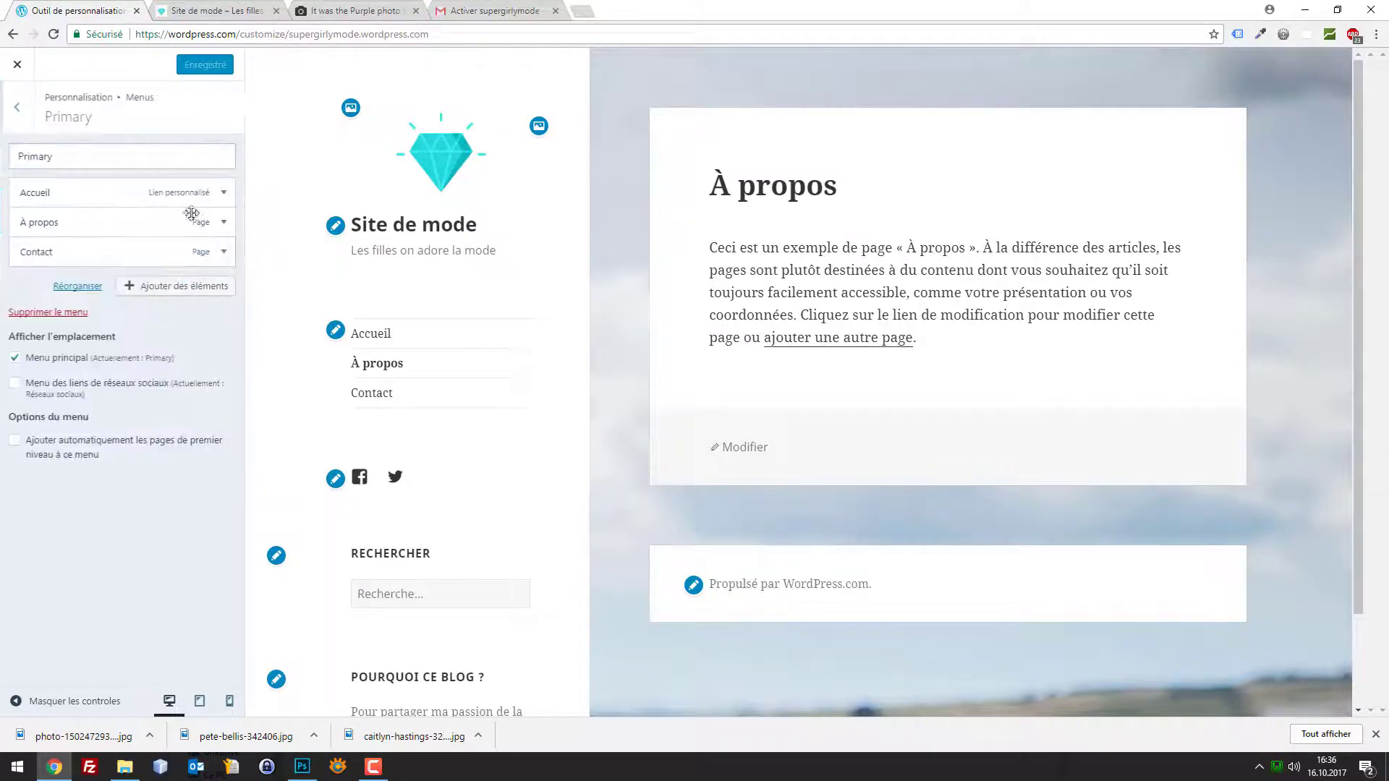
click(27, 117)
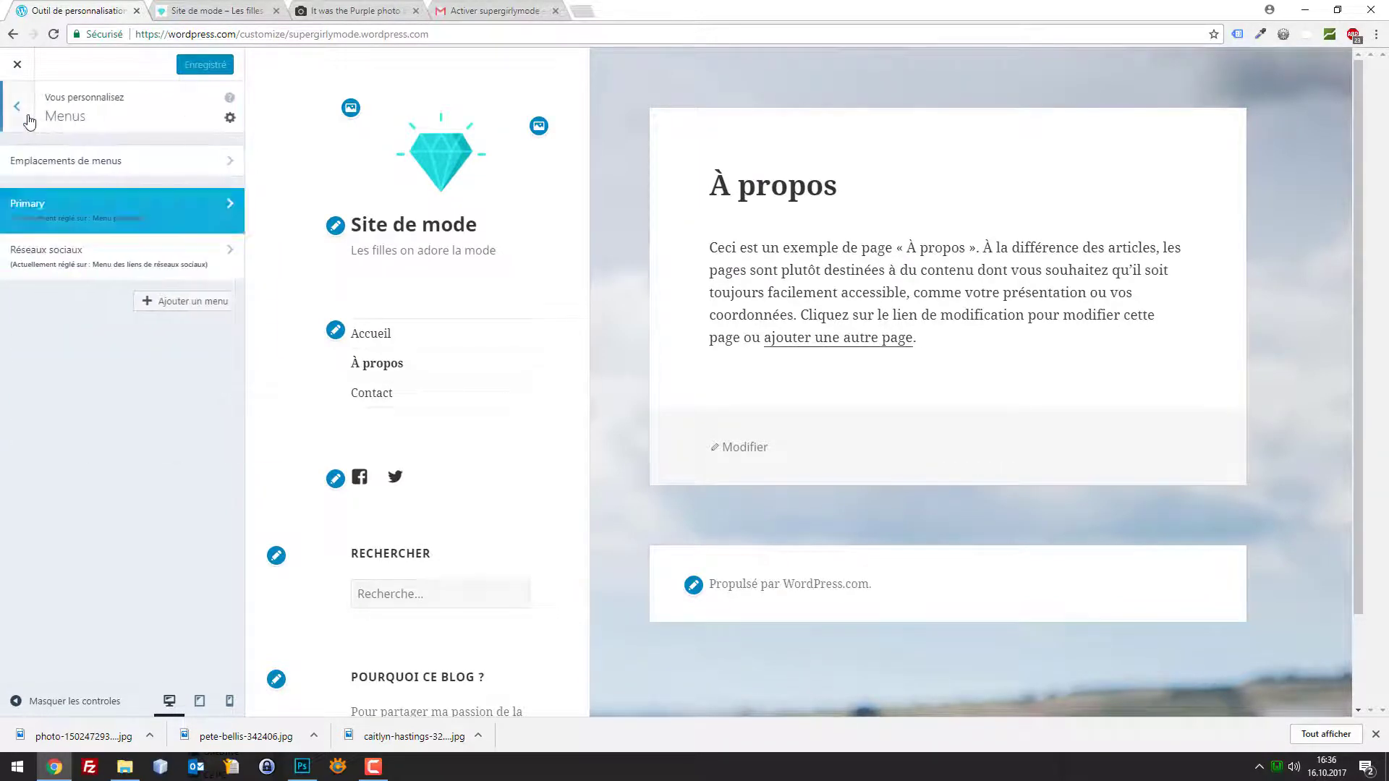
click(27, 115)
click(16, 67)
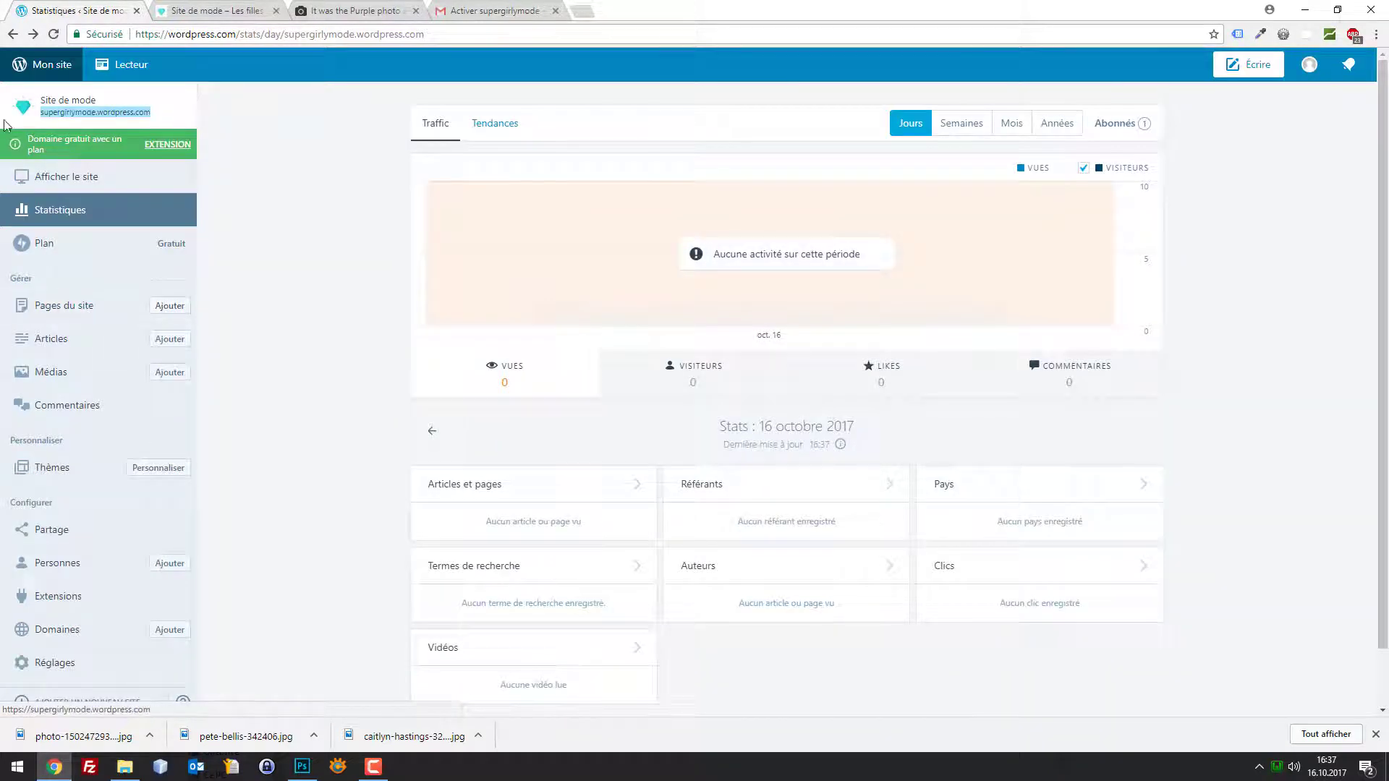
Edit the Contact page and expand its Image à la Une settings
click(60, 67)
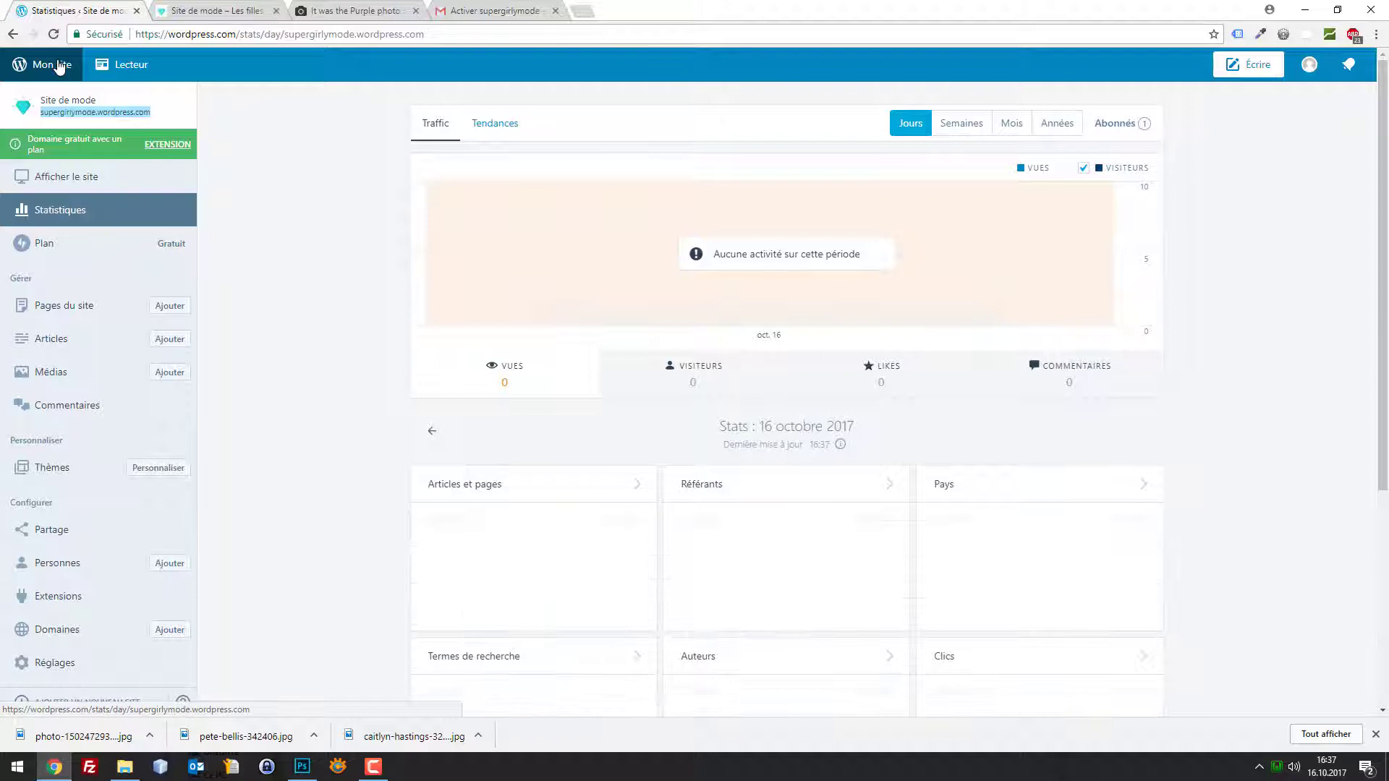
click(51, 307)
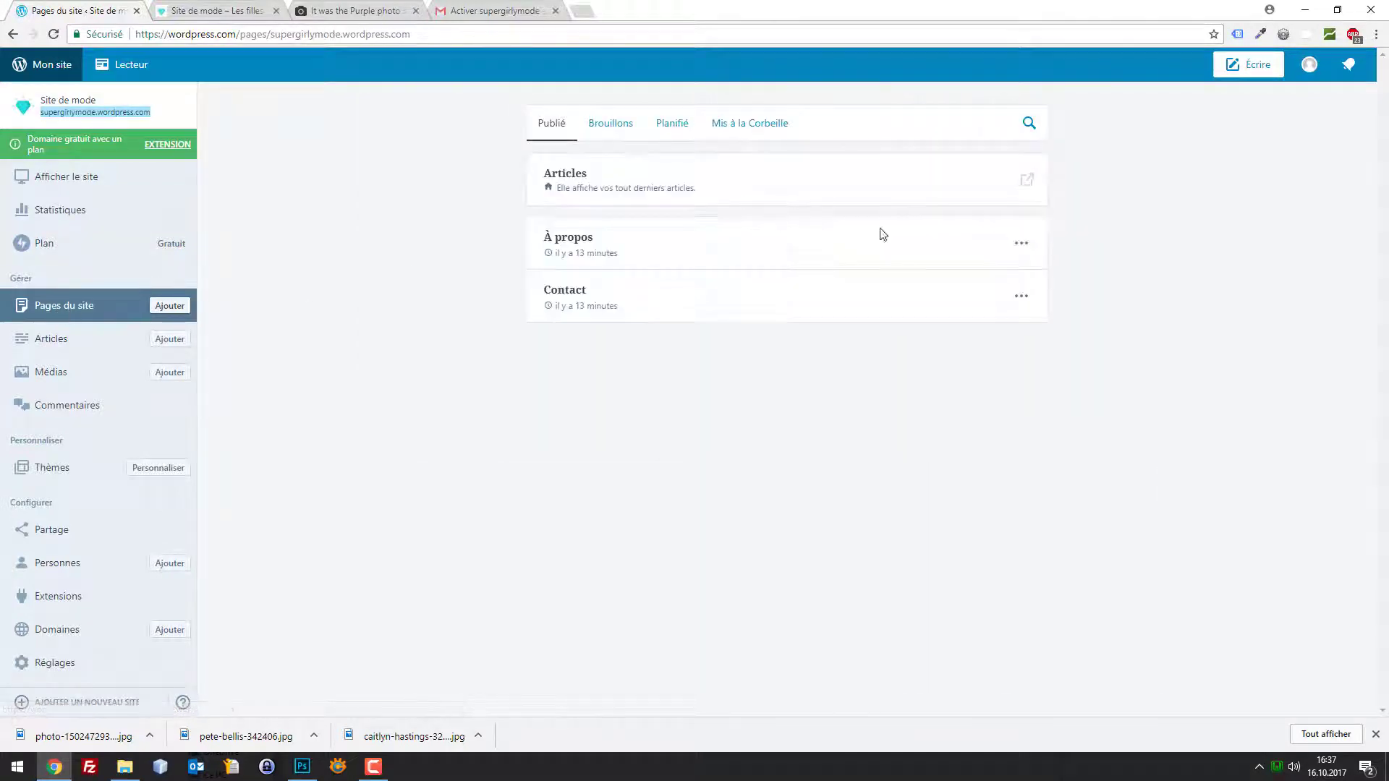
click(1020, 297)
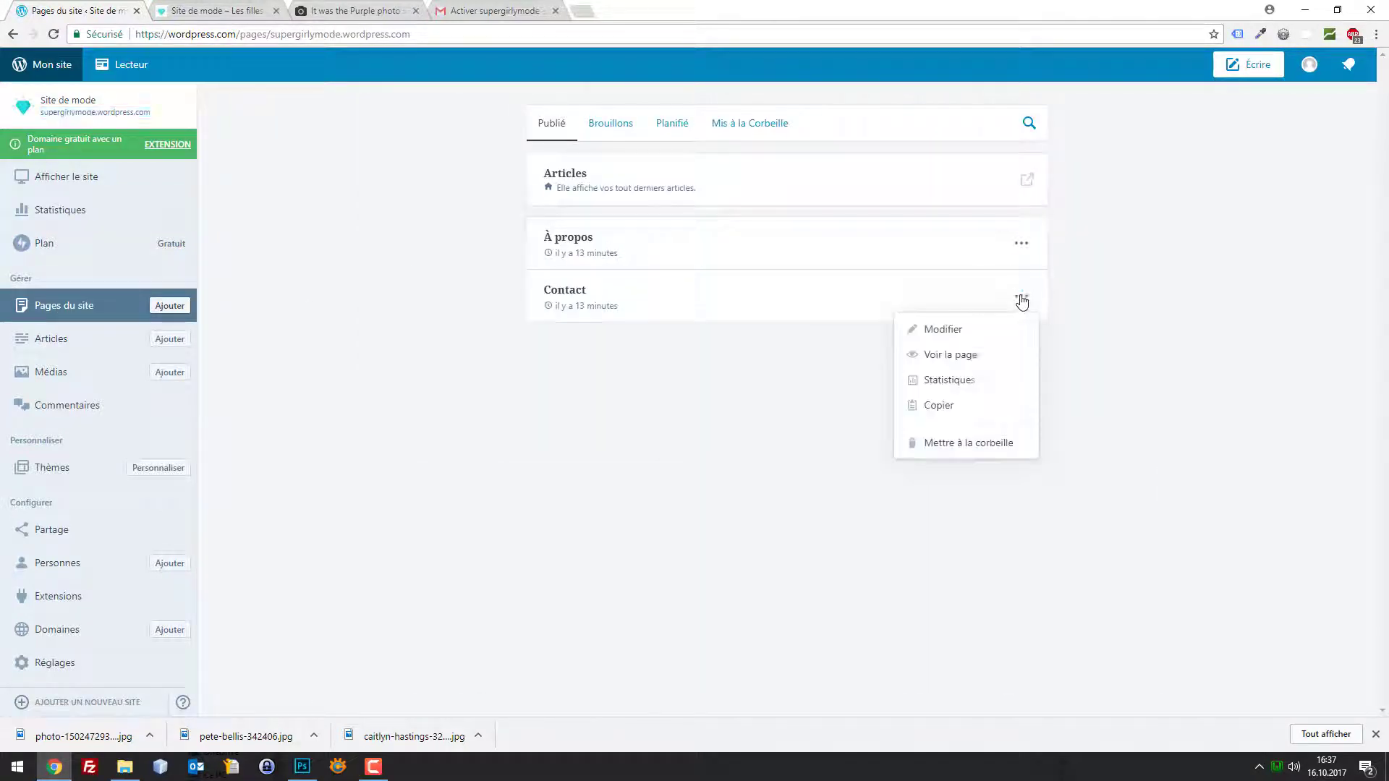
click(963, 334)
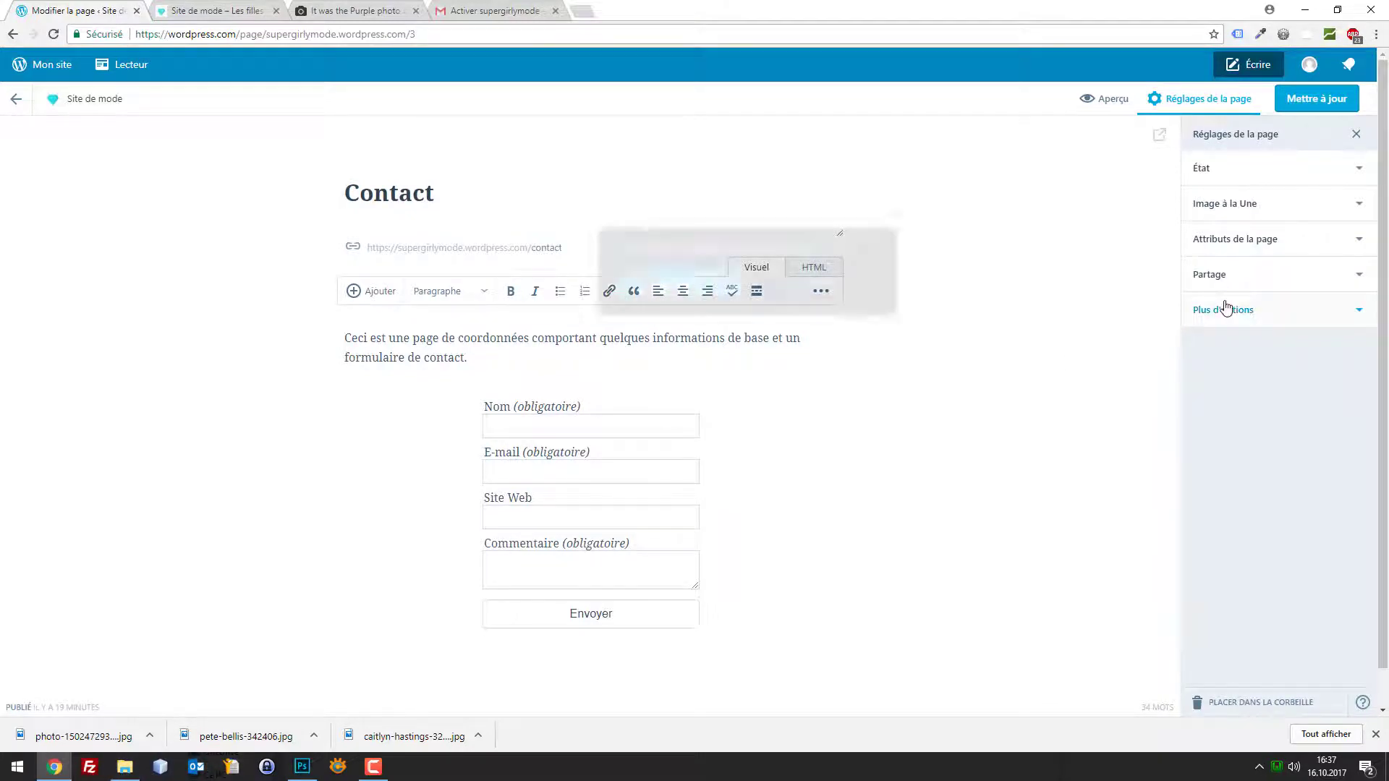
click(1334, 209)
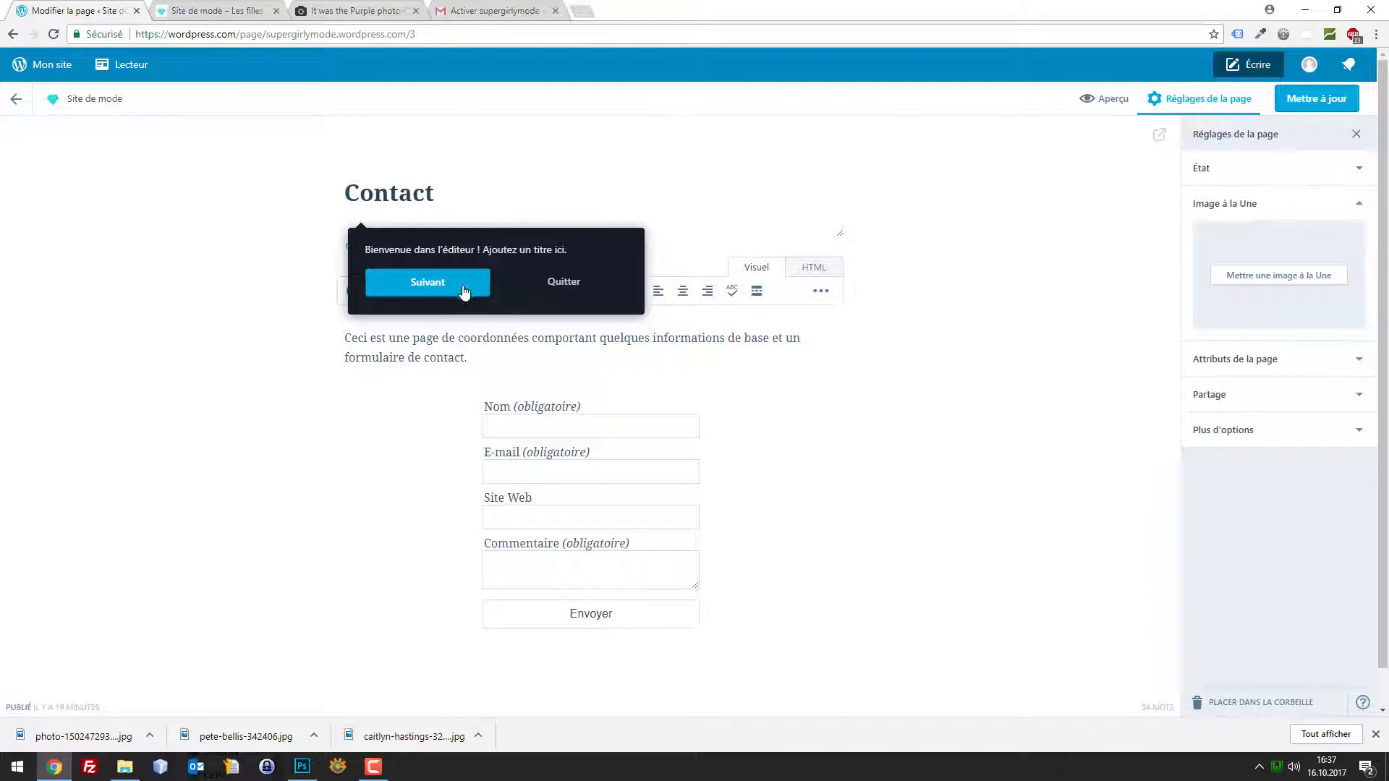
click(565, 288)
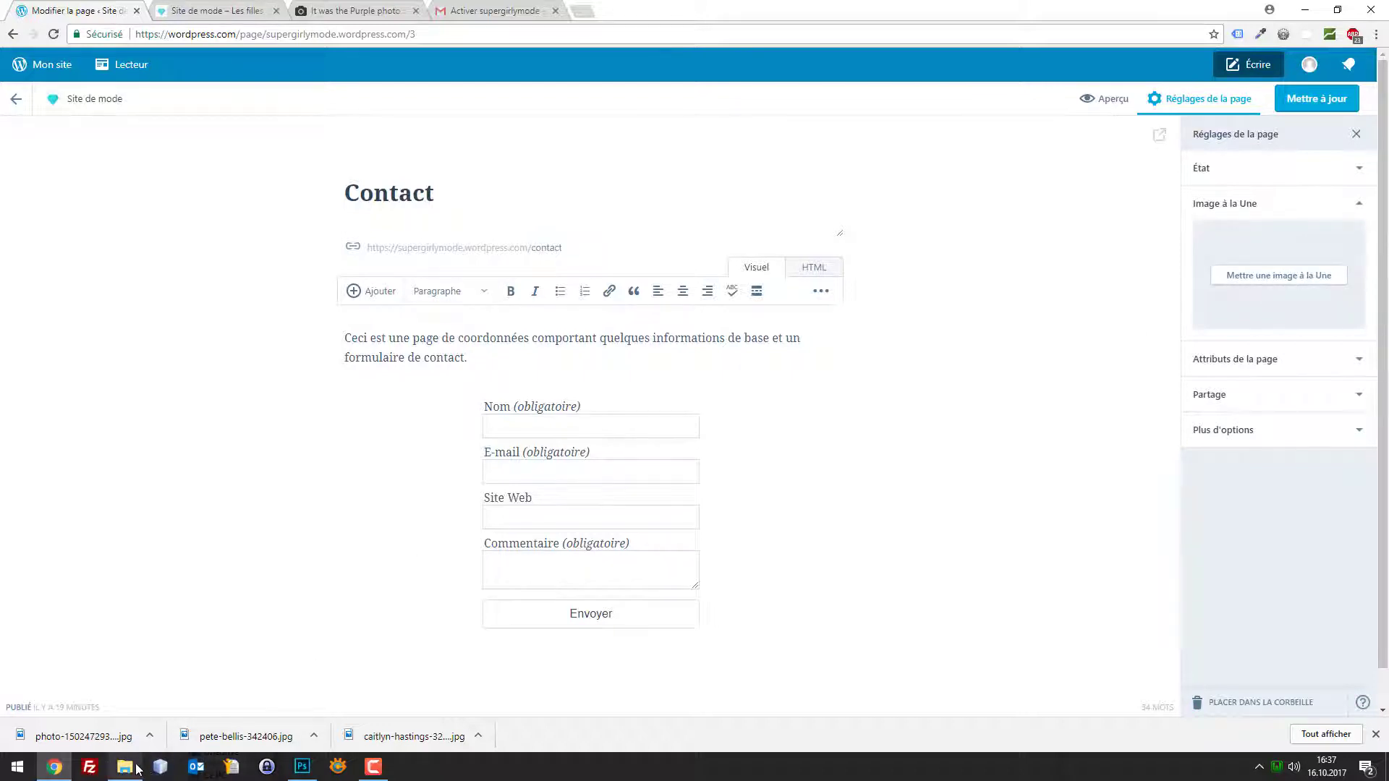
Open banner-top.psd from File Explorer in Photoshop
mouse_move(138, 769)
click(120, 732)
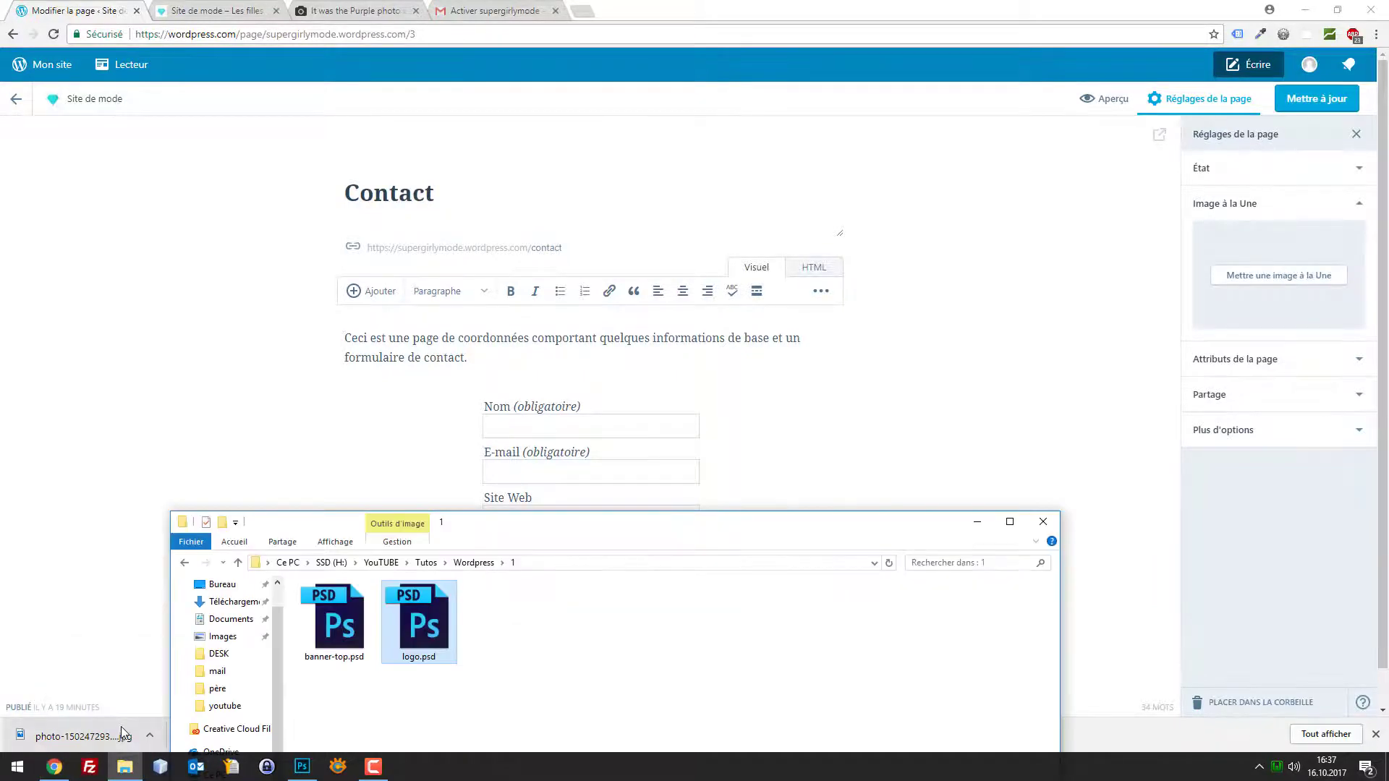
double_click(342, 625)
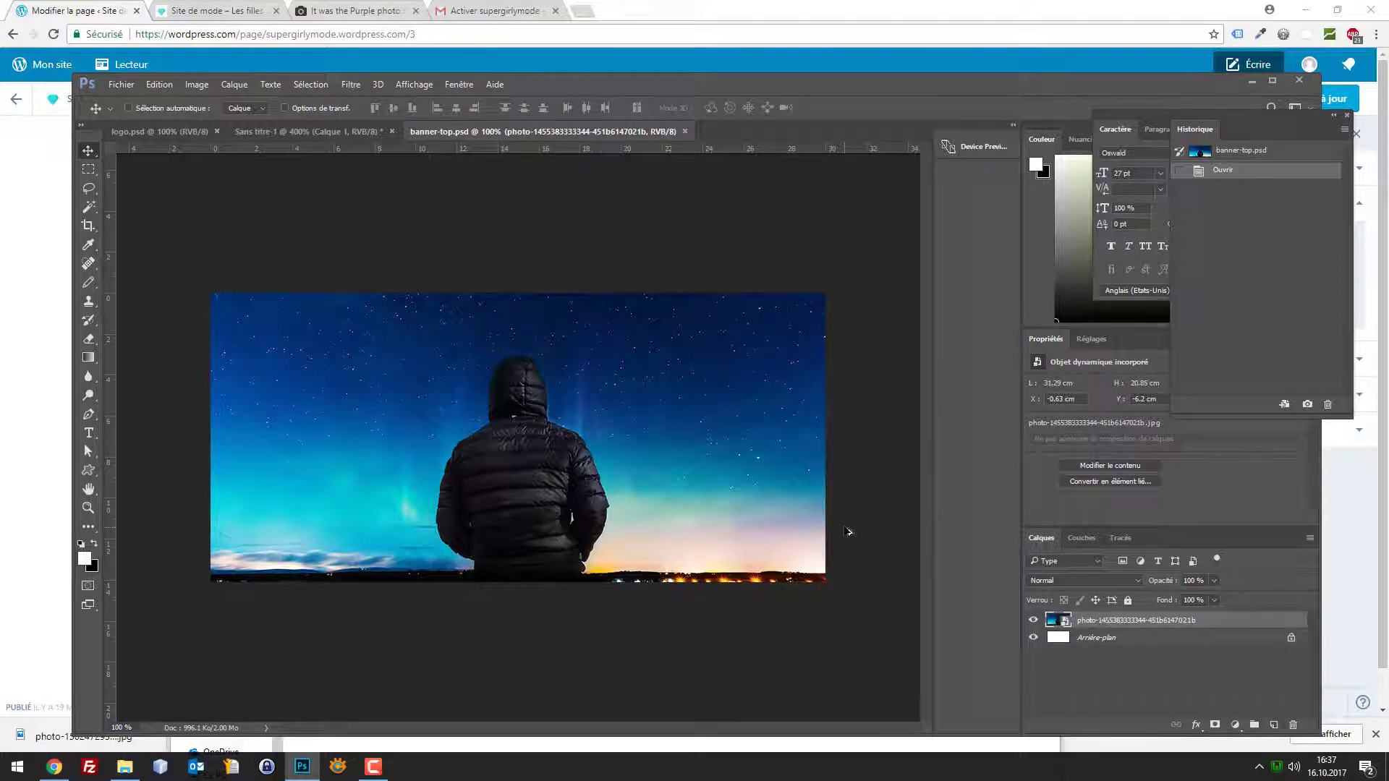
Confirm in Image > Taille de l'image that the night-sky banner is 850×400, leaving it unchanged
key(ctrl+alt+shift+s)
click(982, 659)
click(195, 88)
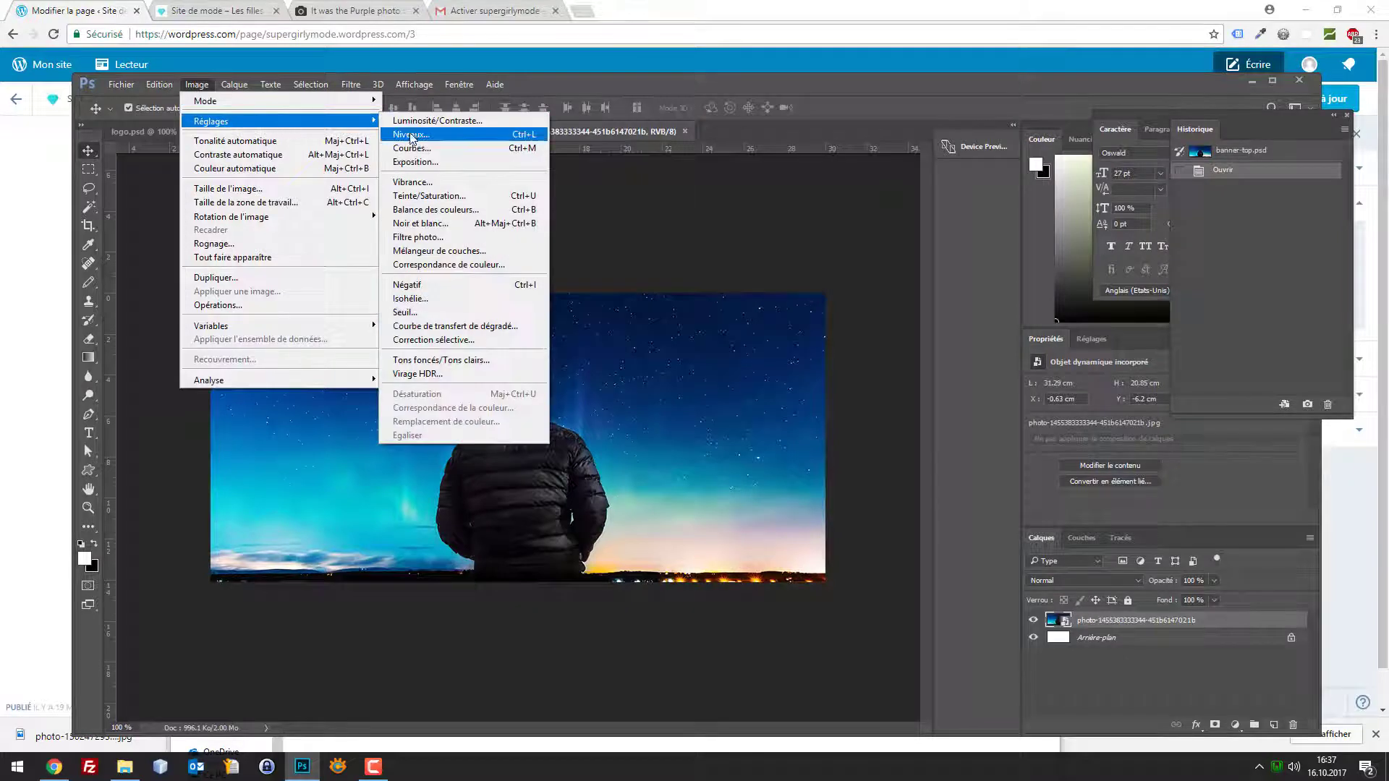
click(284, 186)
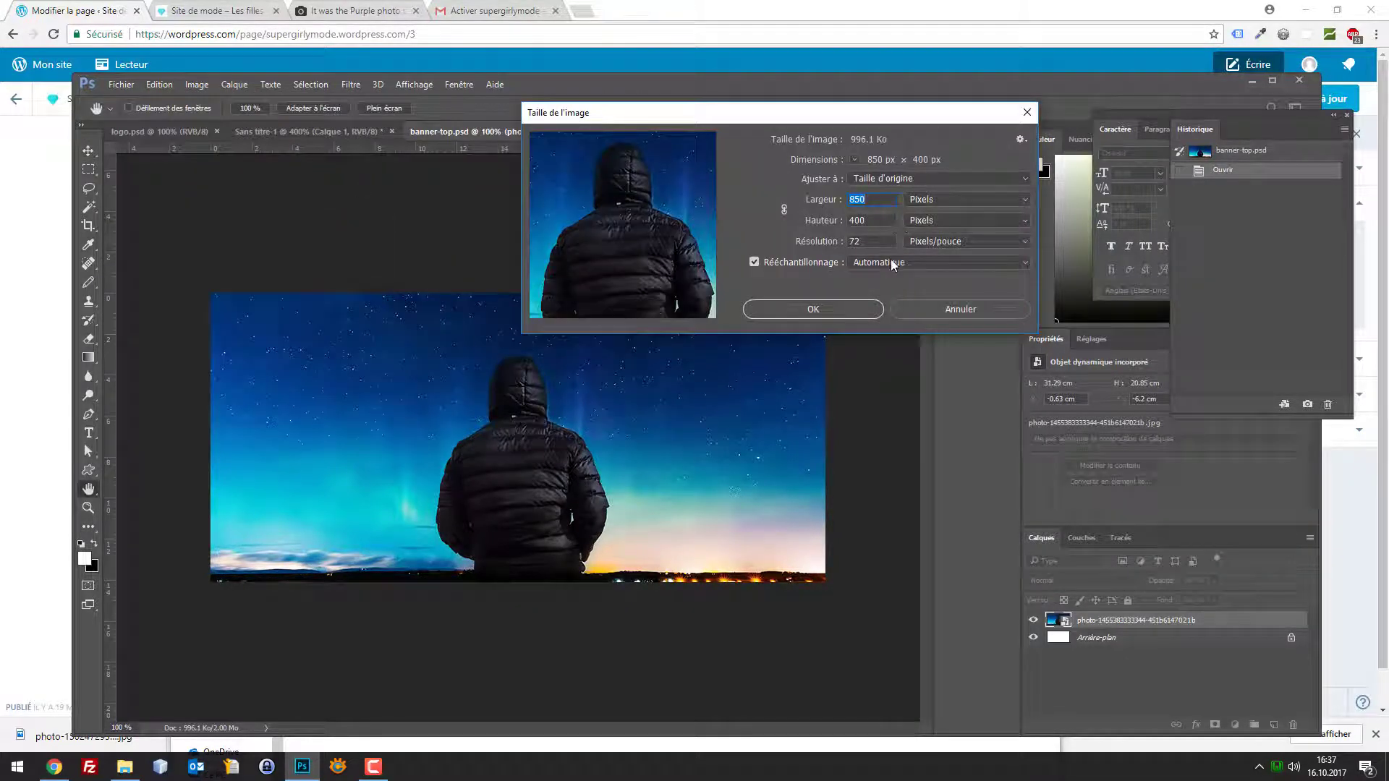
click(813, 309)
Export the banner with Enregistrer pour le Web as banner-top.jpg on the desktop
click(121, 84)
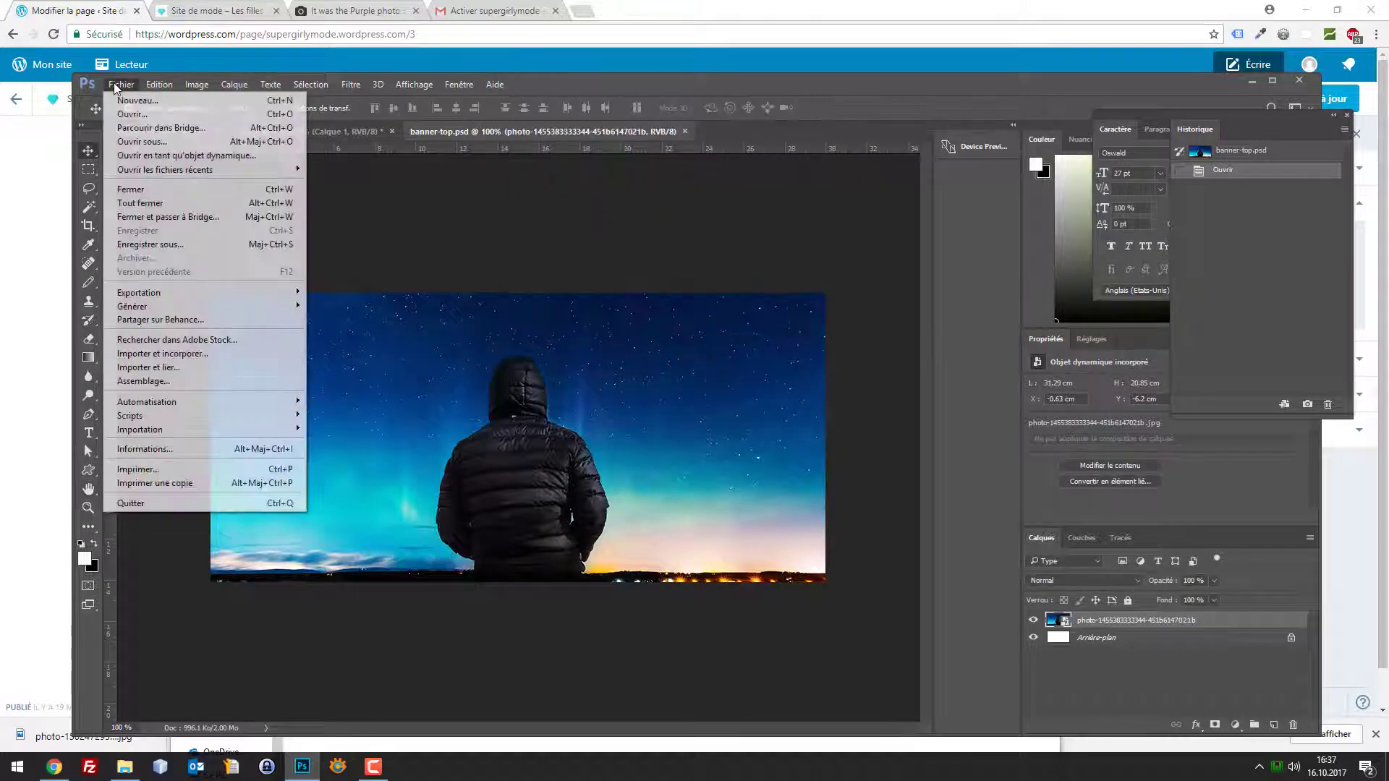
click(197, 247)
key(Escape)
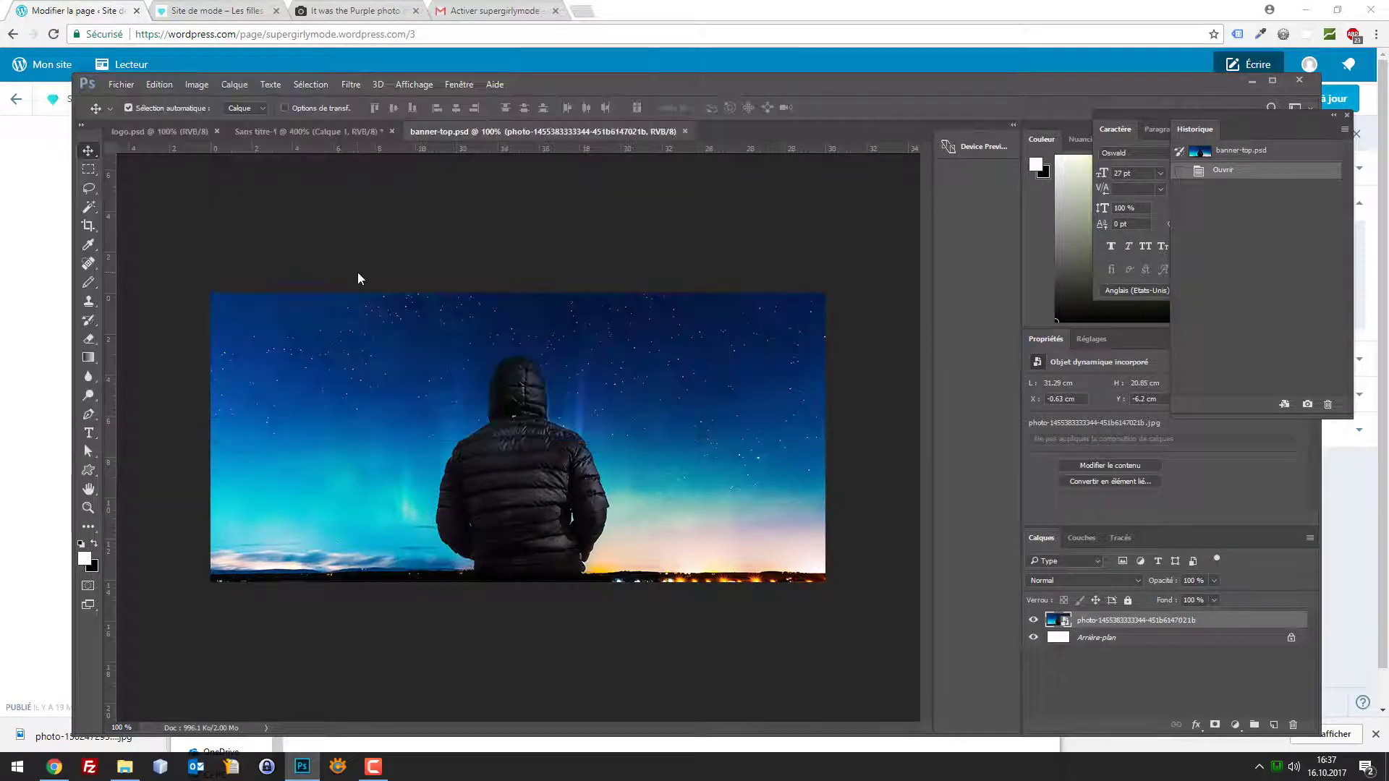
key(ctrl+alt+shift+s)
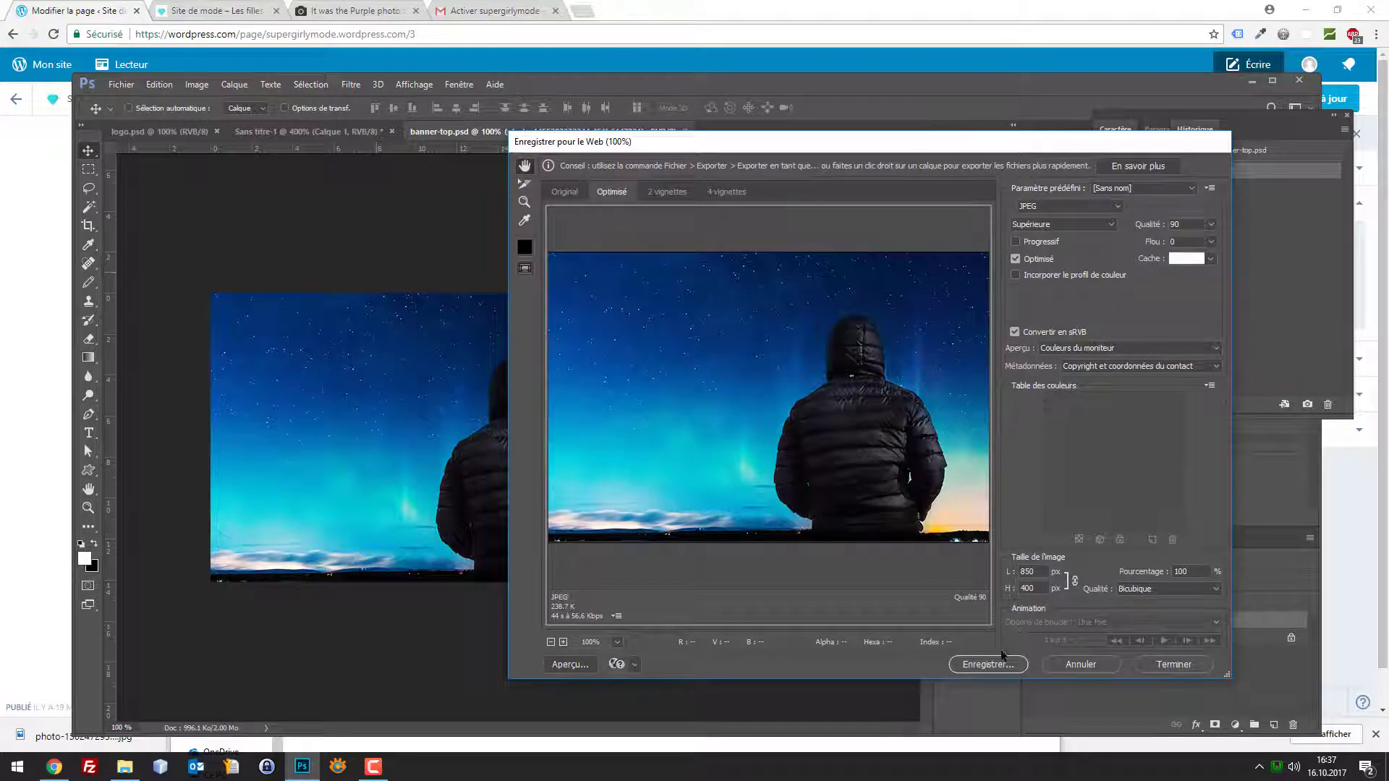
click(992, 665)
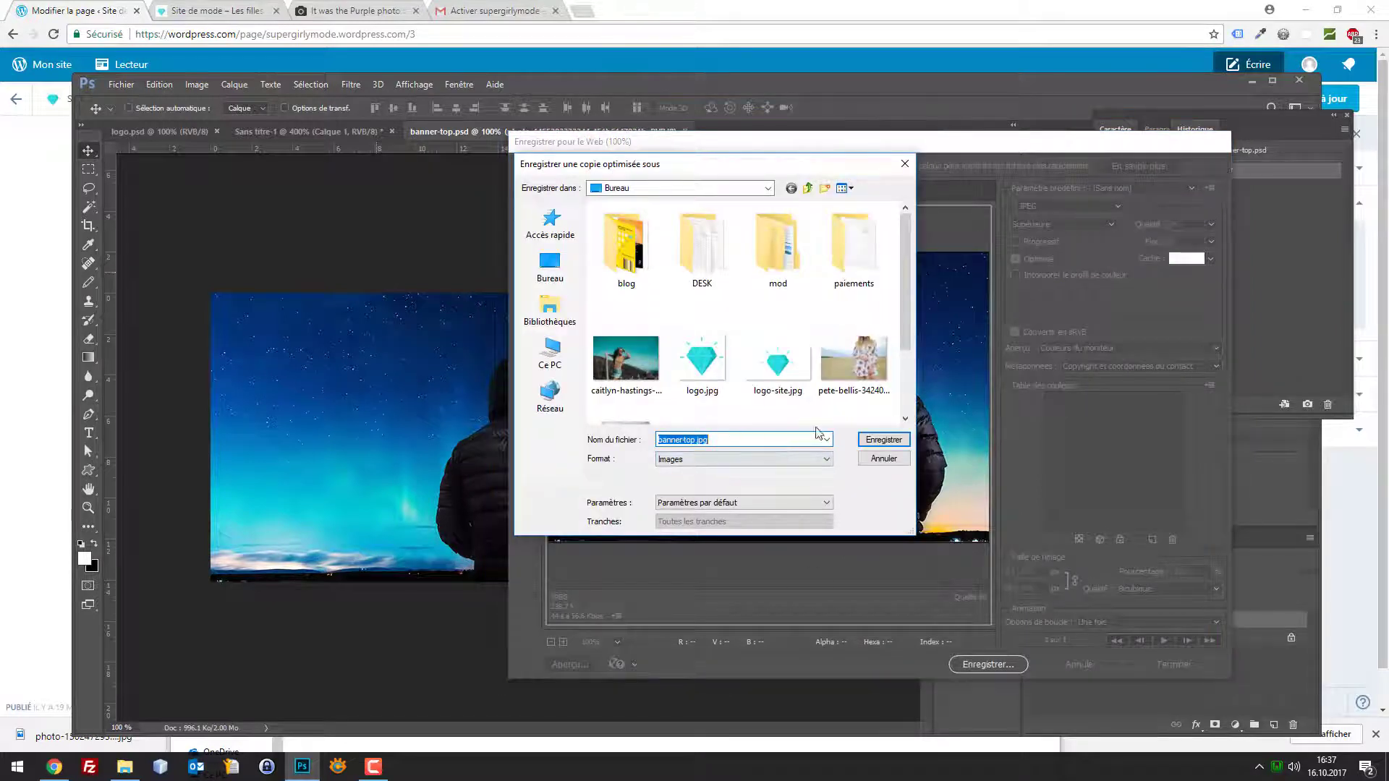
scroll(832, 390, down, 1)
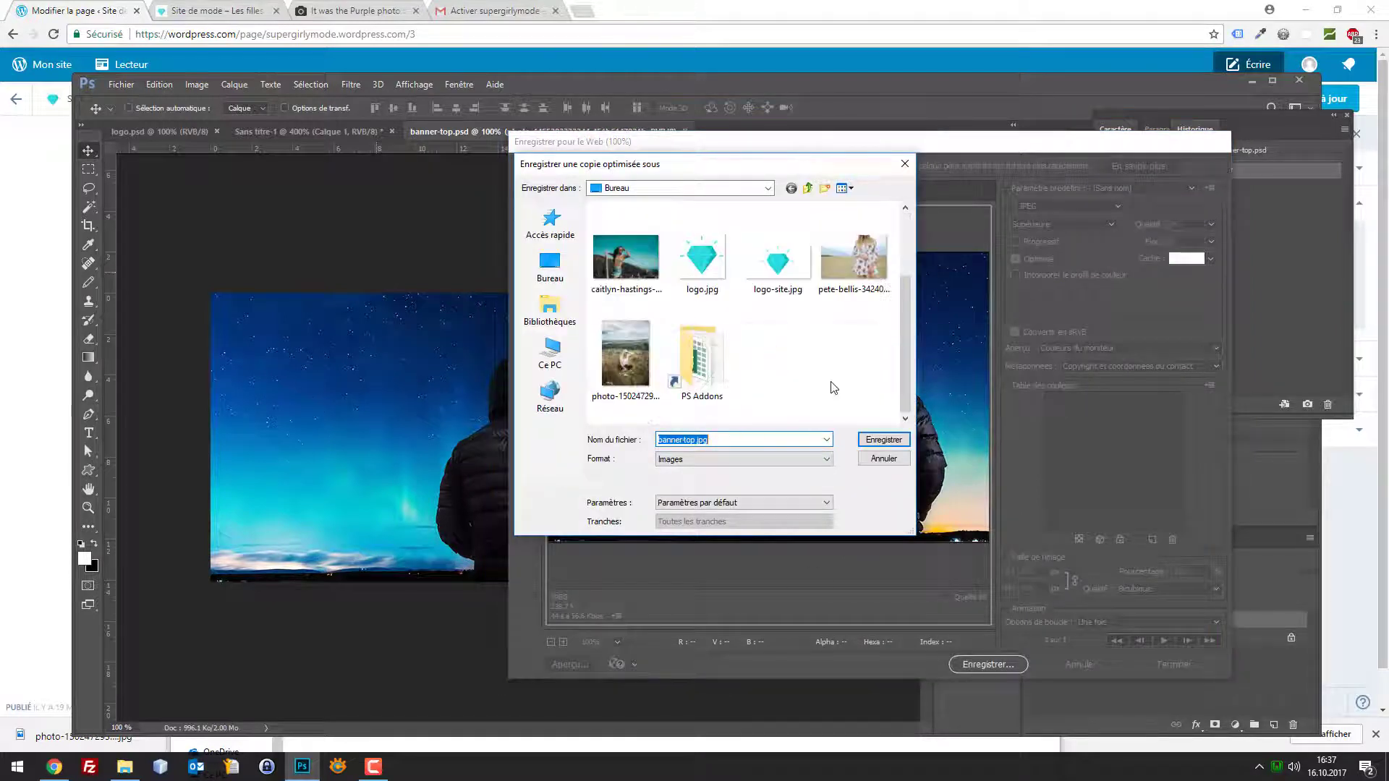
click(870, 441)
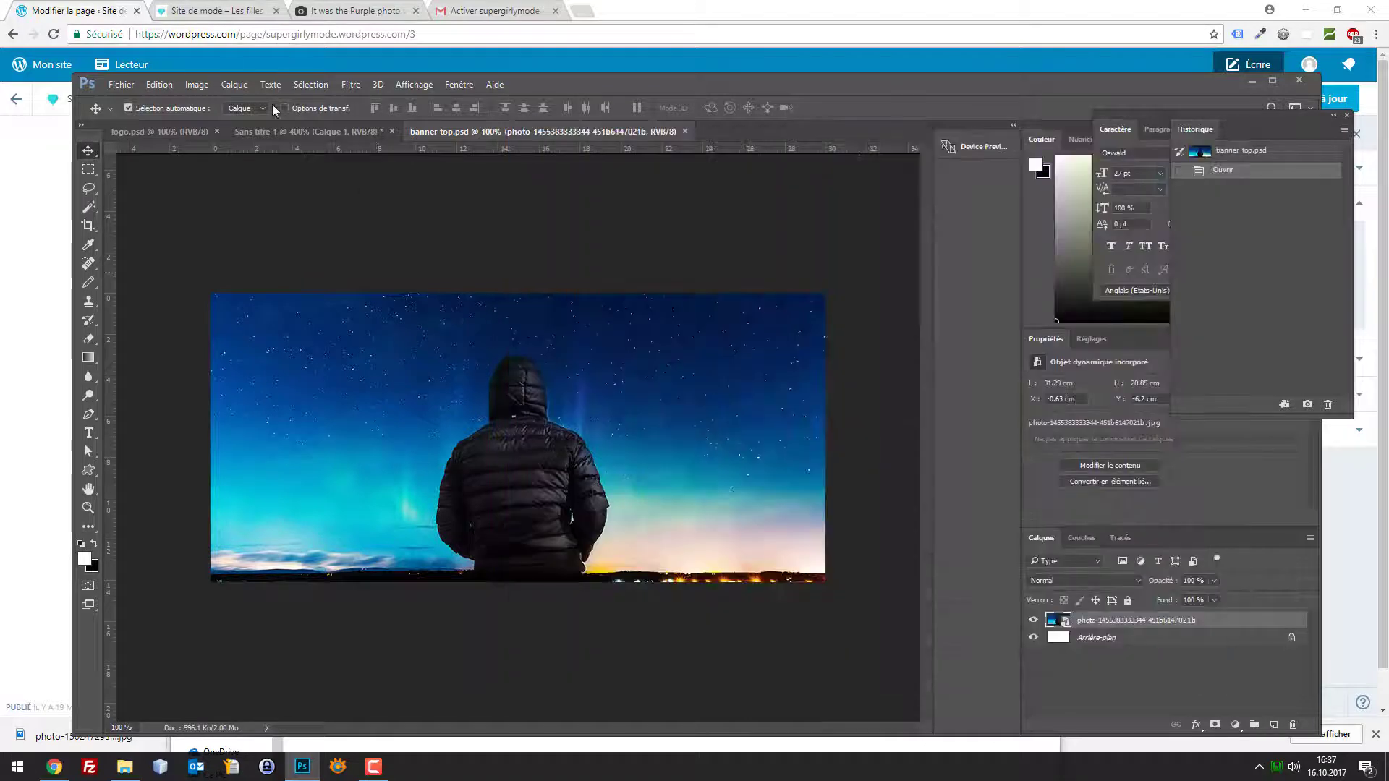
click(84, 10)
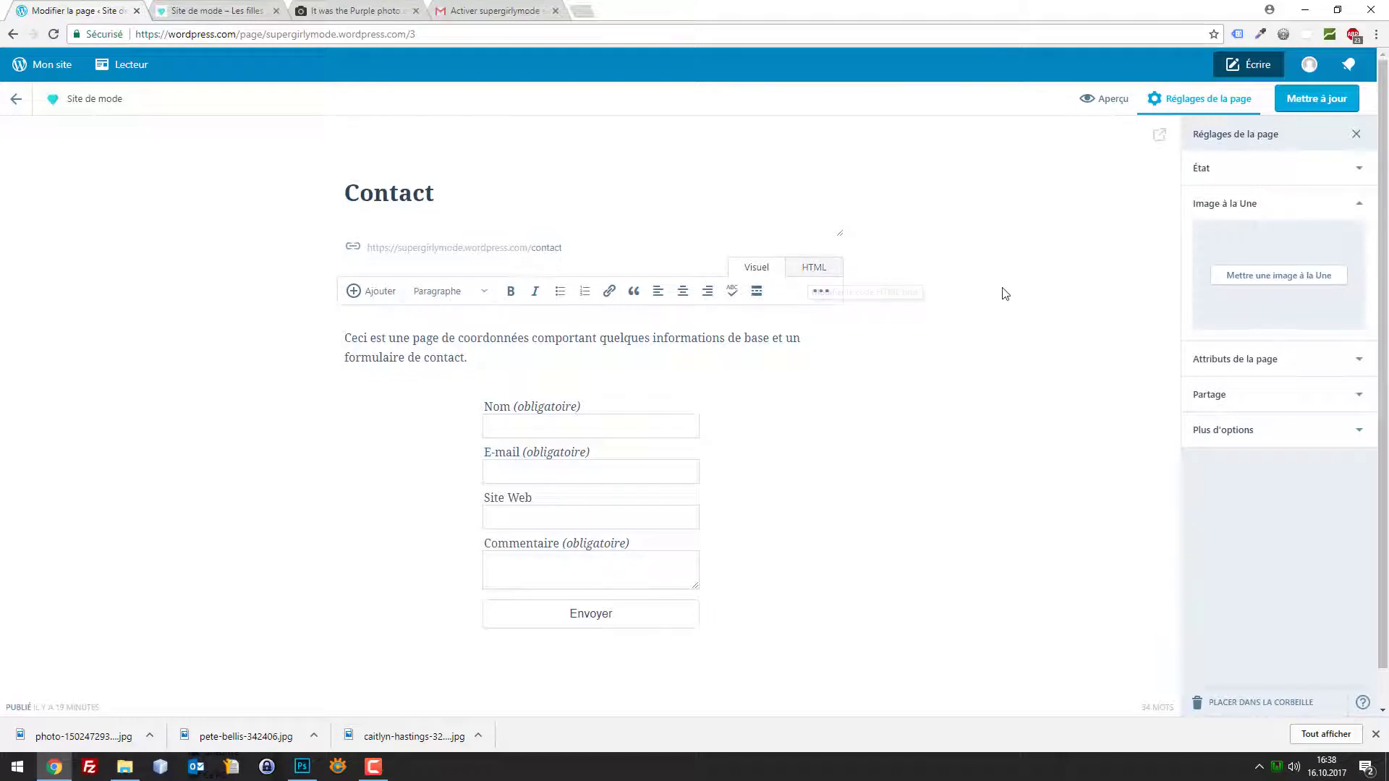
Upload banner-top.jpg and set it as the Contact page's featured image
click(1269, 282)
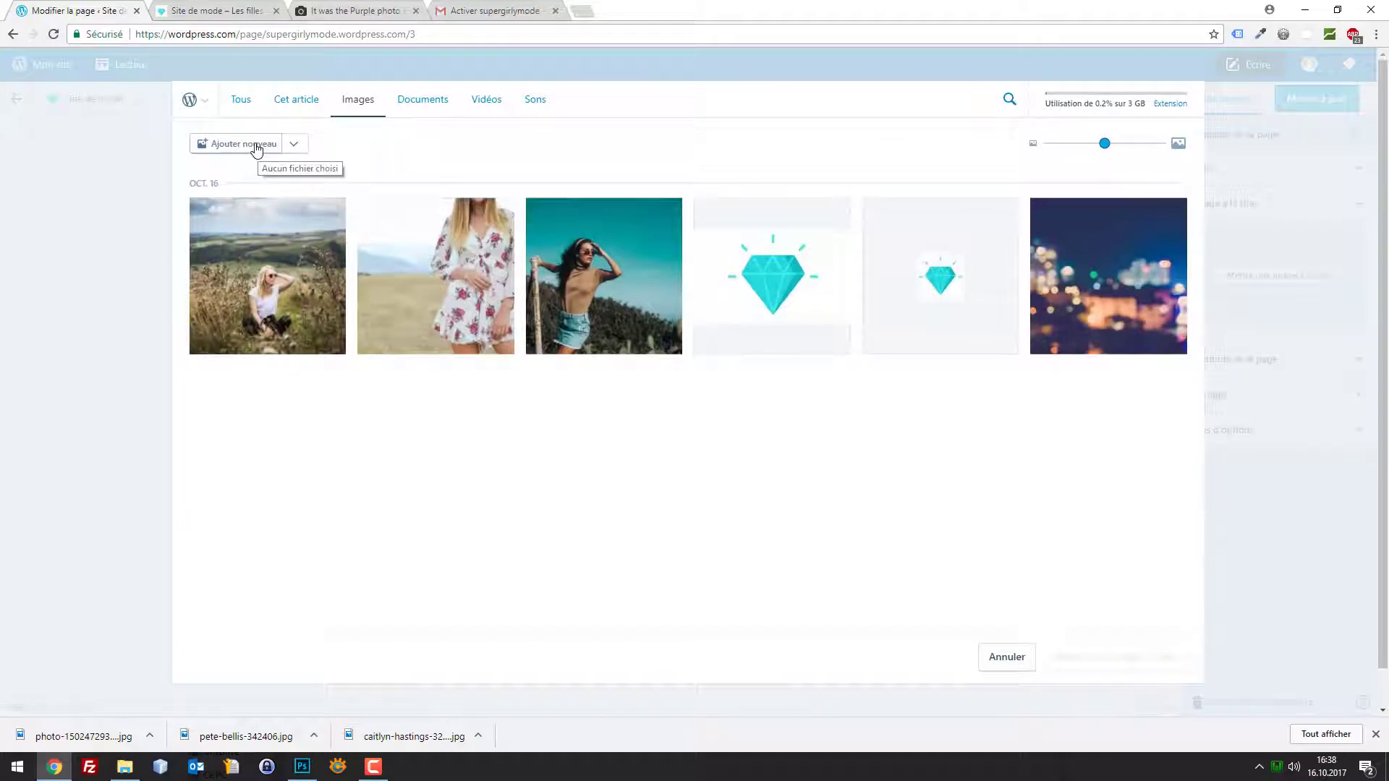
click(267, 150)
double_click(487, 148)
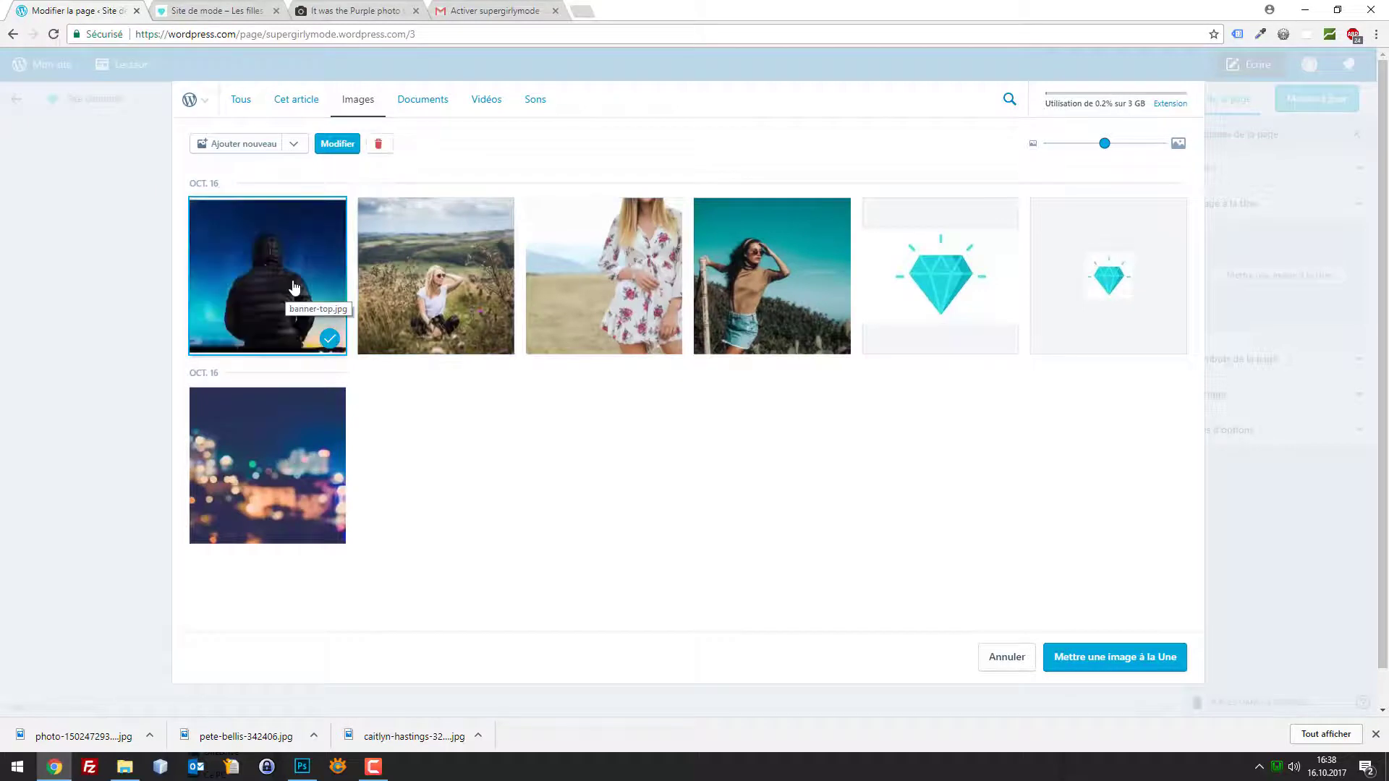
click(294, 289)
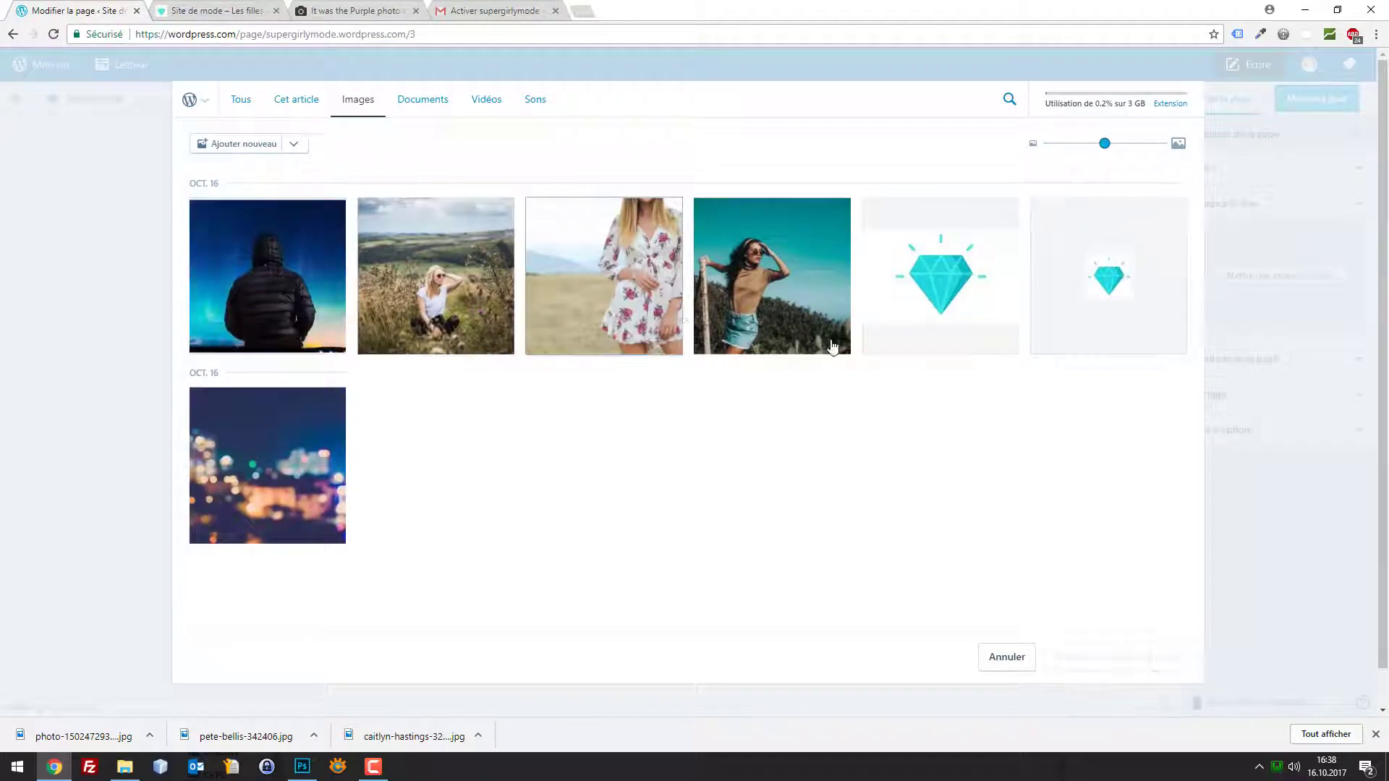
click(293, 296)
click(1095, 657)
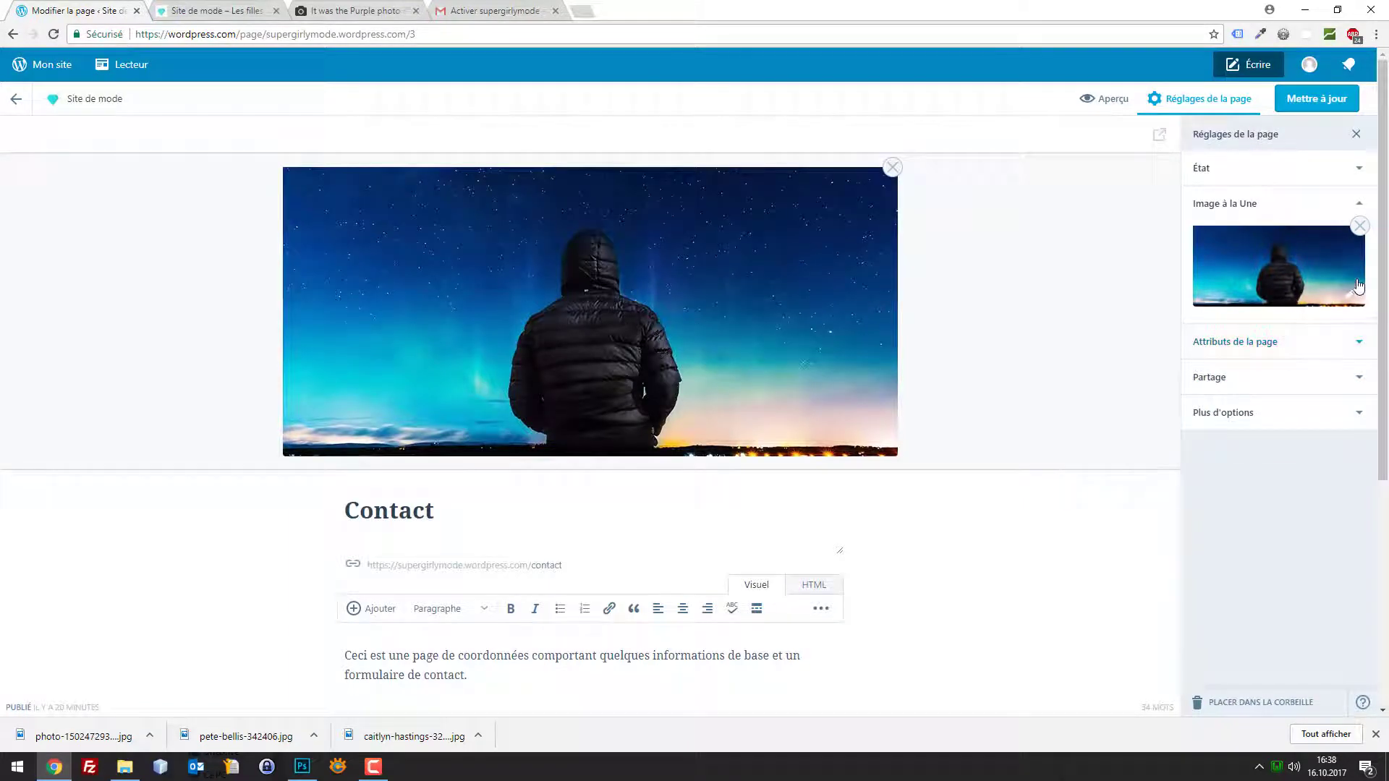
Review the featured image and the page's status, attributes and sharing panels
click(1253, 272)
click(1358, 170)
click(1359, 172)
click(1359, 350)
click(1359, 346)
click(1360, 380)
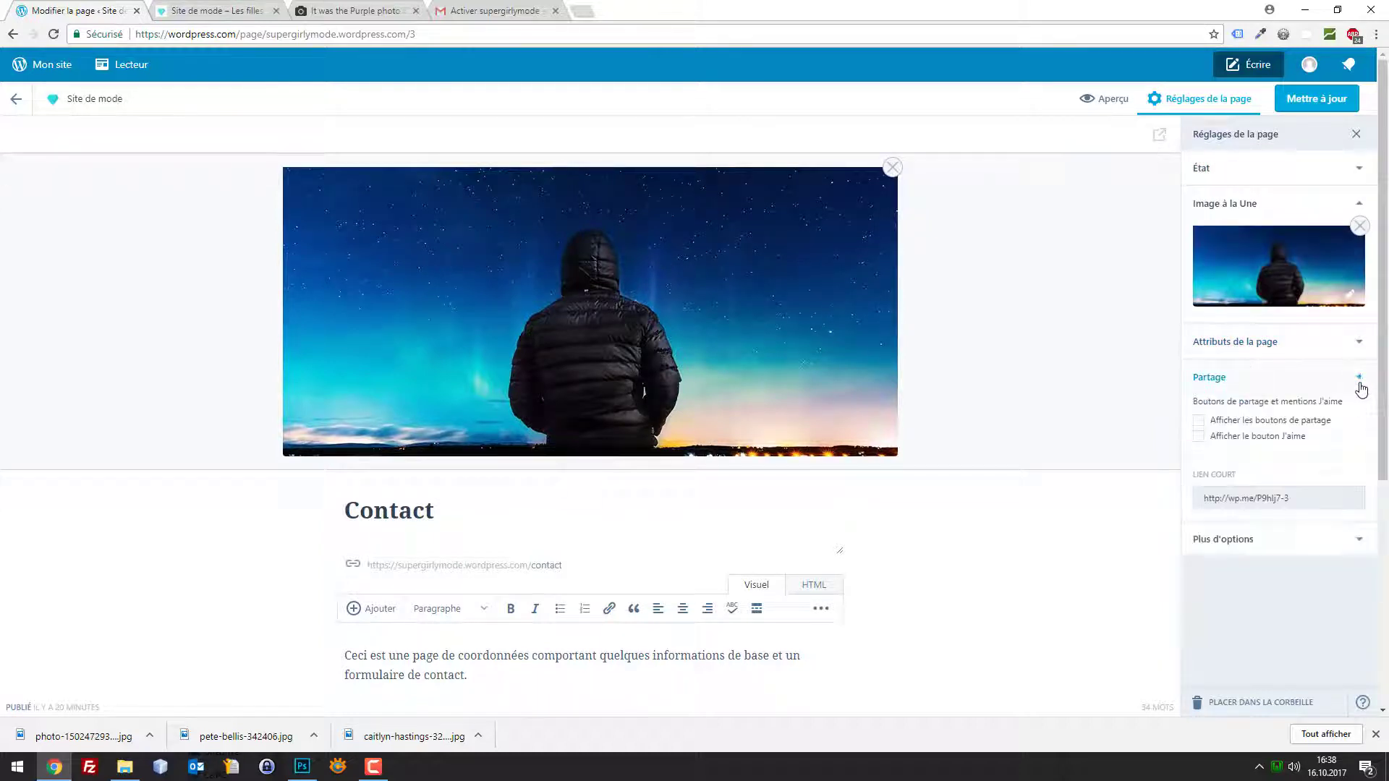
click(1360, 383)
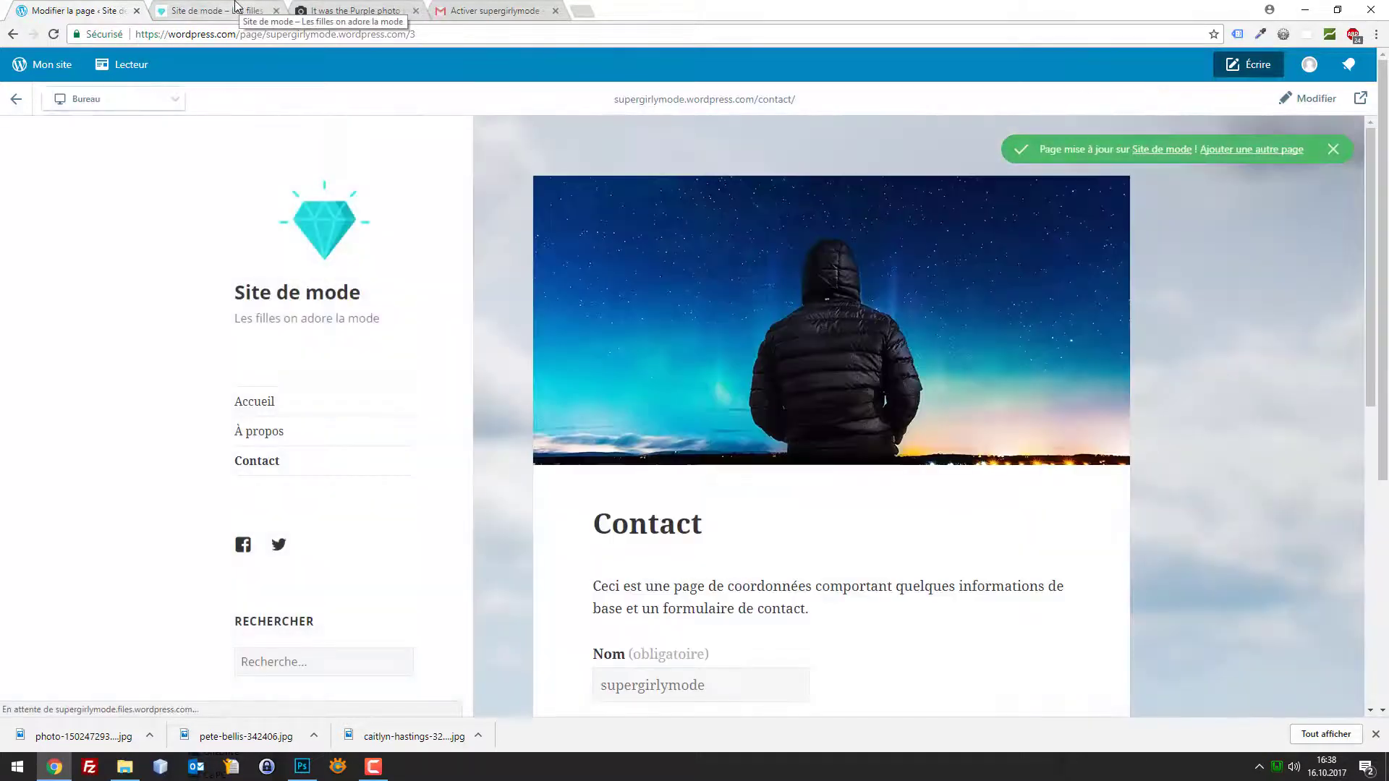
On the live site, view the Contact and À propos pages to check the night-sky banner
click(230, 8)
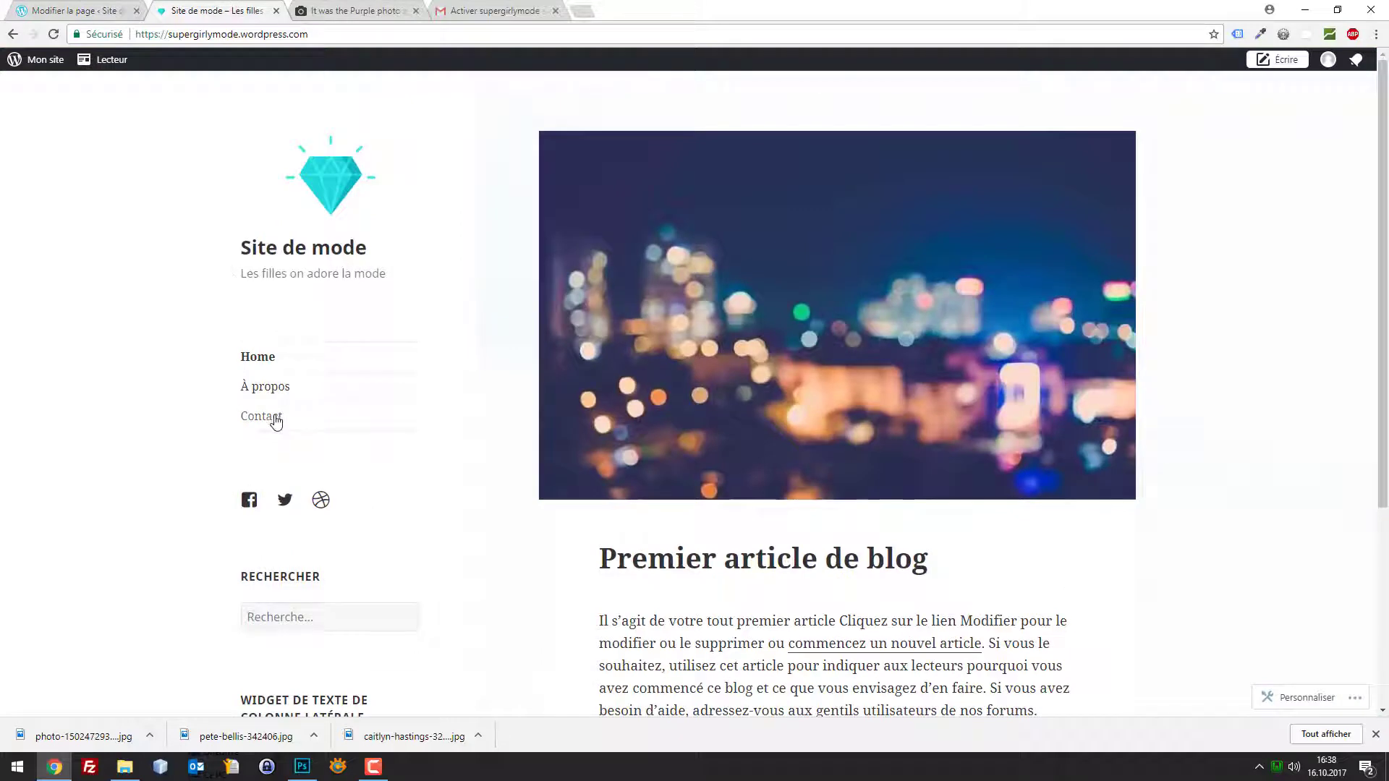
click(276, 417)
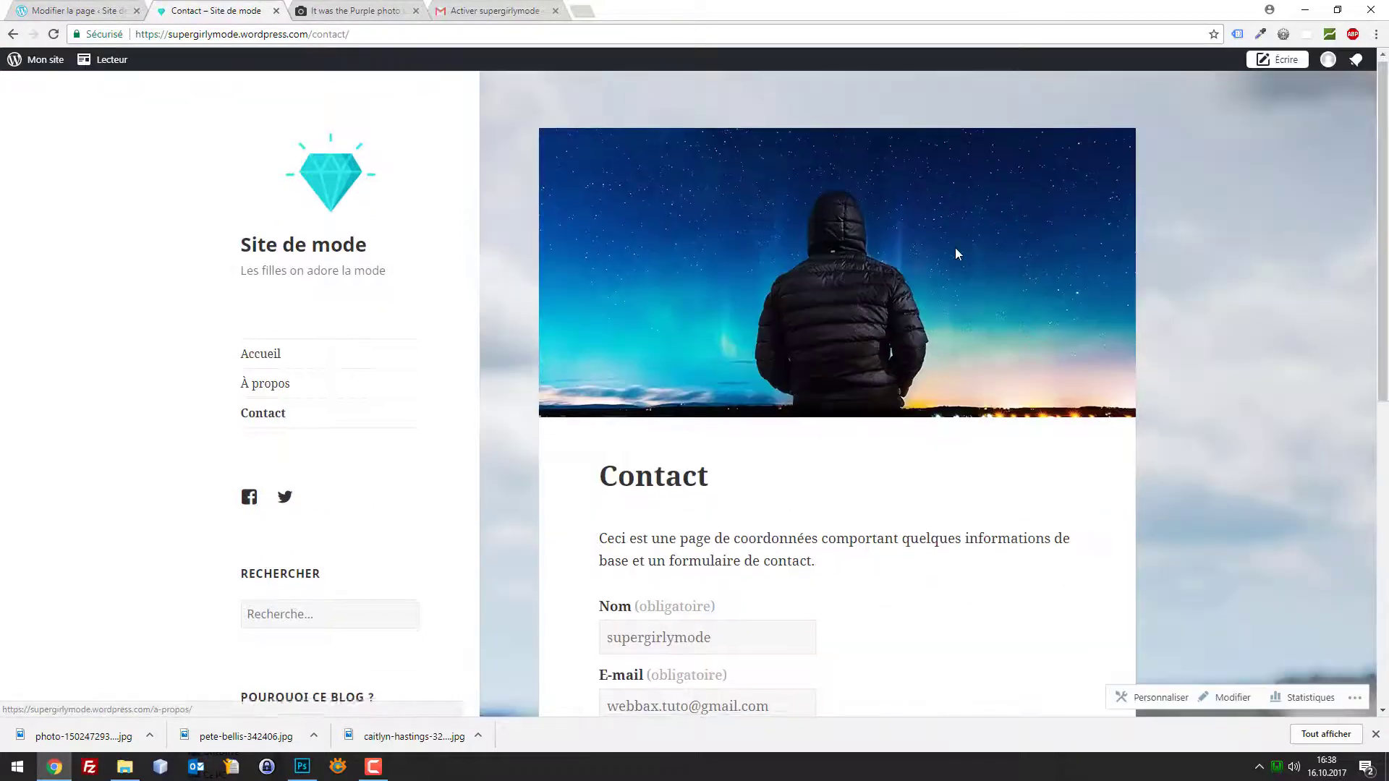
scroll(830, 275, up, 1)
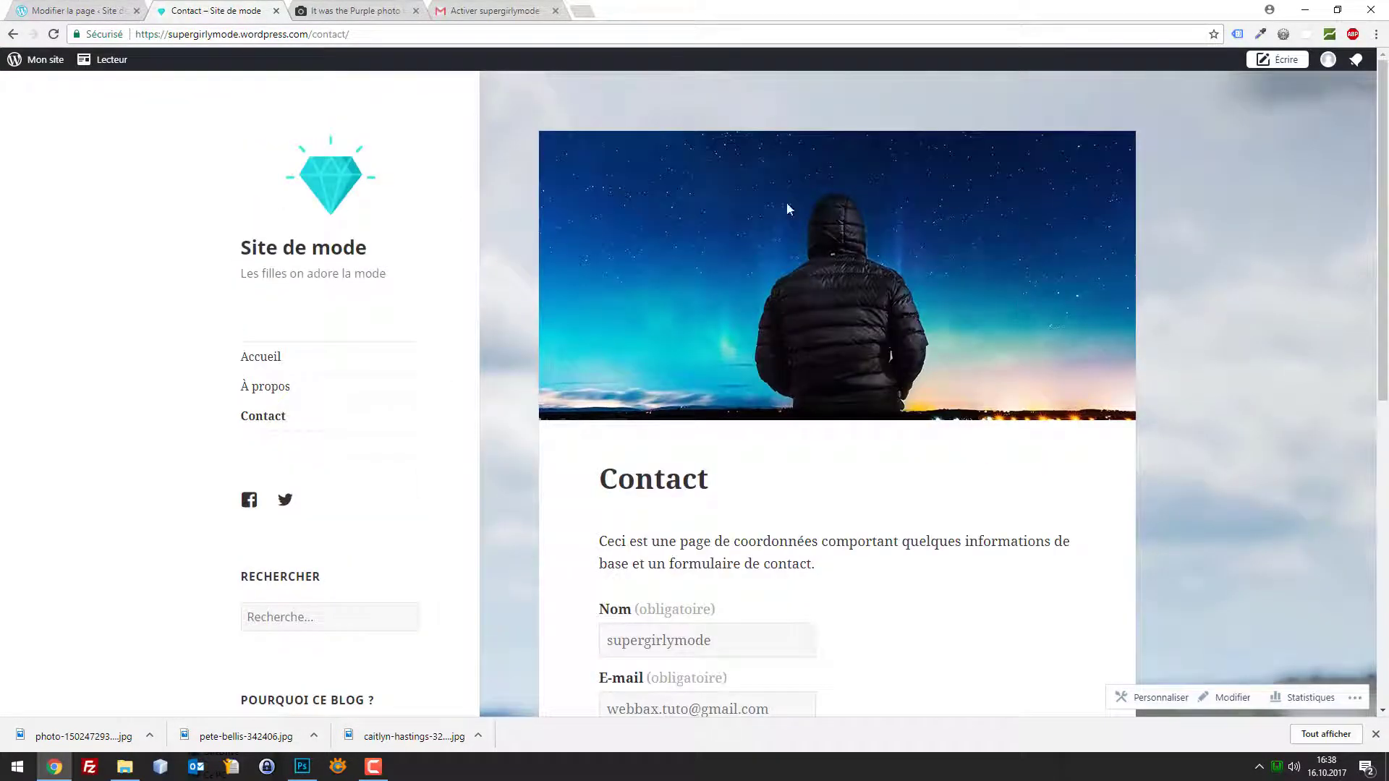
click(264, 392)
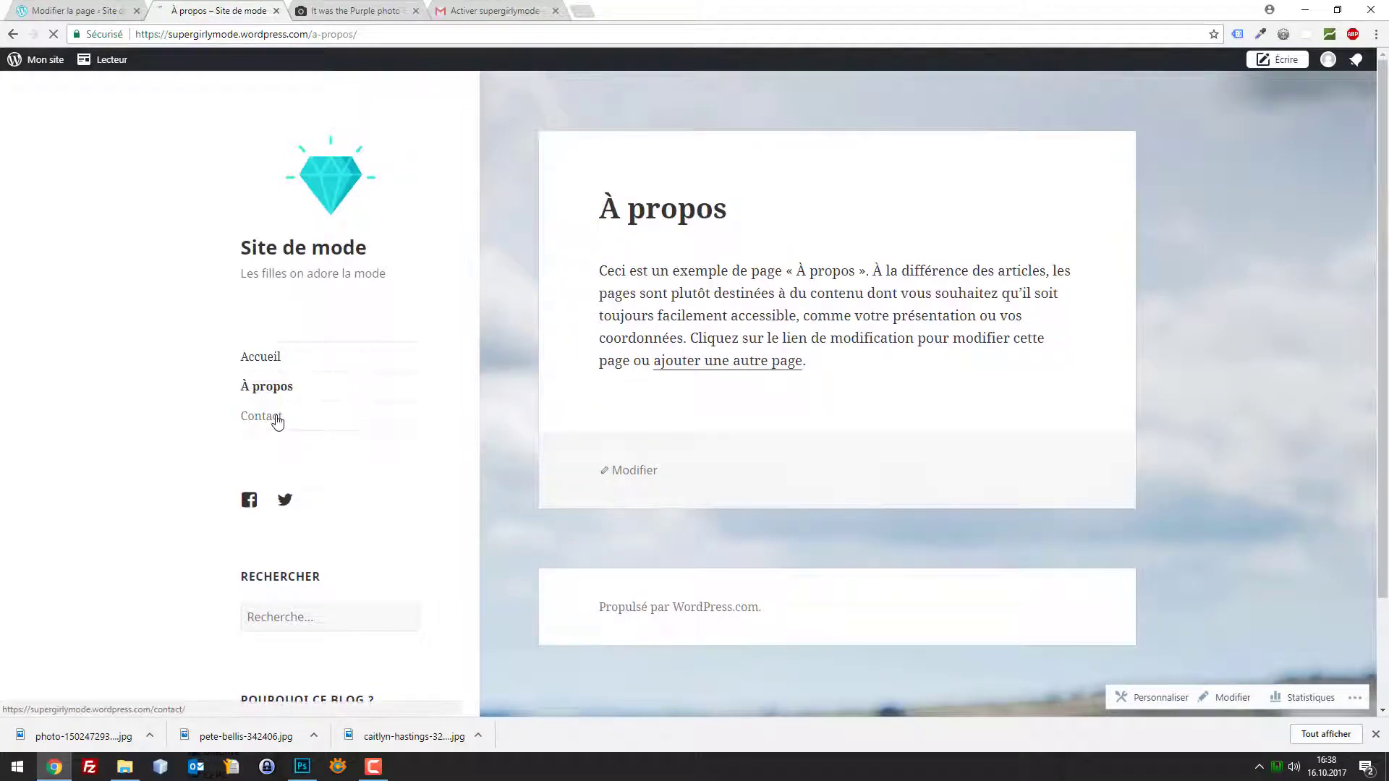
click(274, 416)
scroll(1267, 166, down, 3)
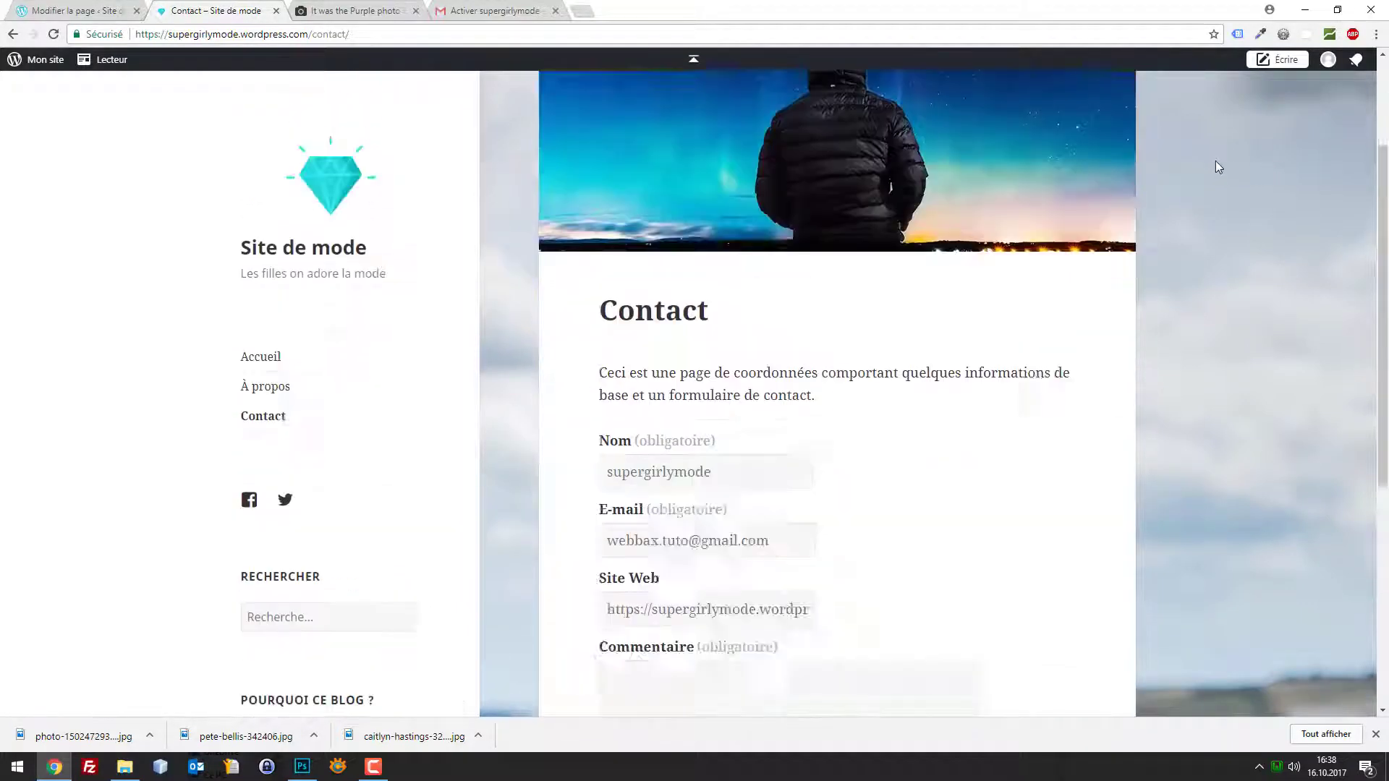
scroll(1215, 161, up, 3)
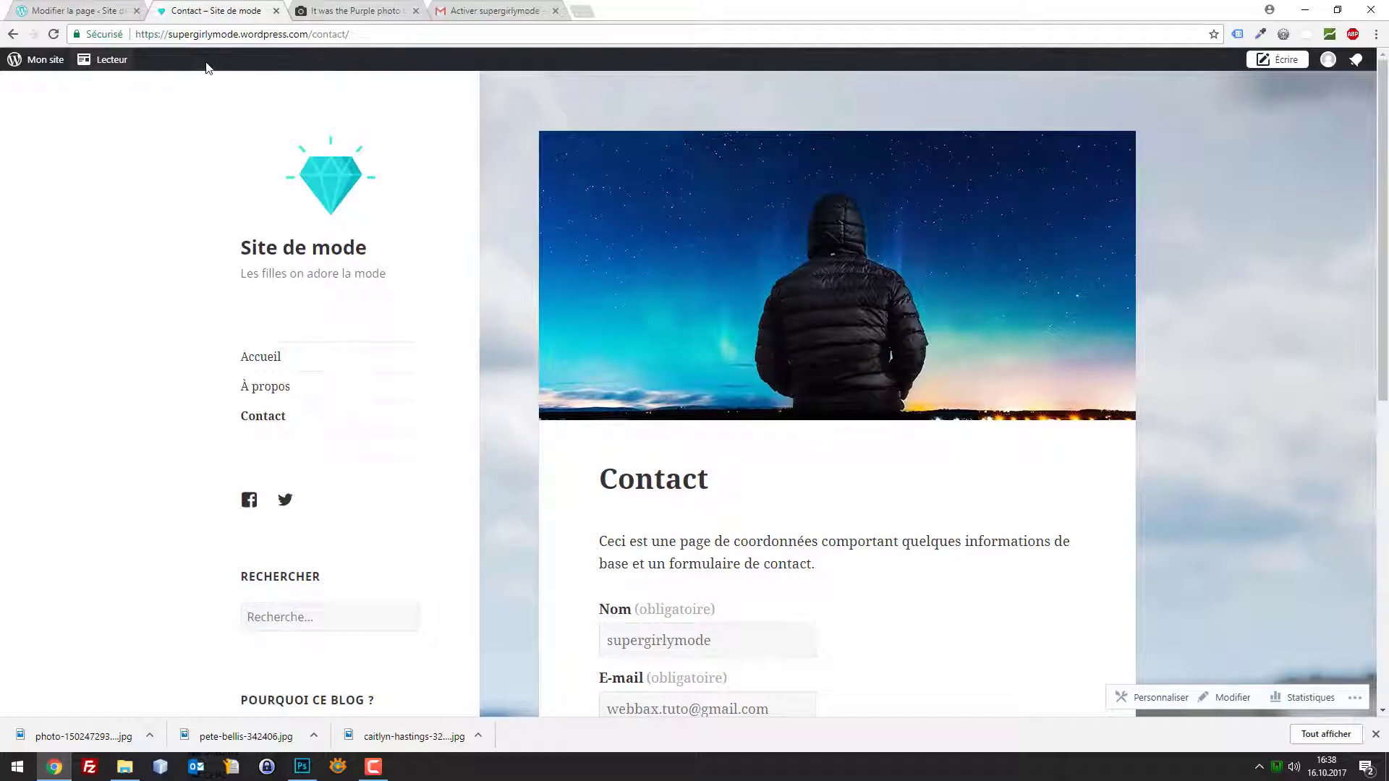
scroll(552, 272, down, 5)
scroll(301, 376, up, 4)
Visit À propos and the home page, then return to the site dashboard
click(284, 390)
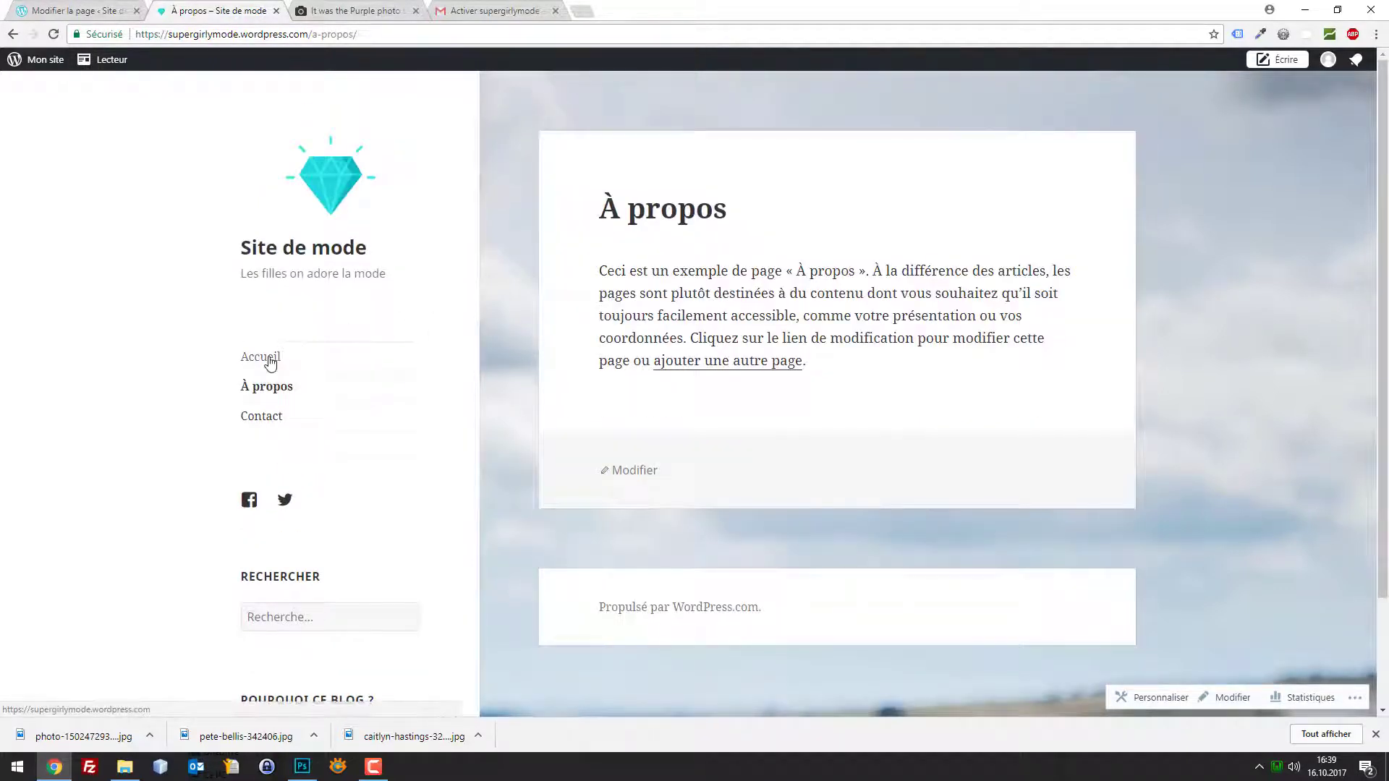
click(269, 358)
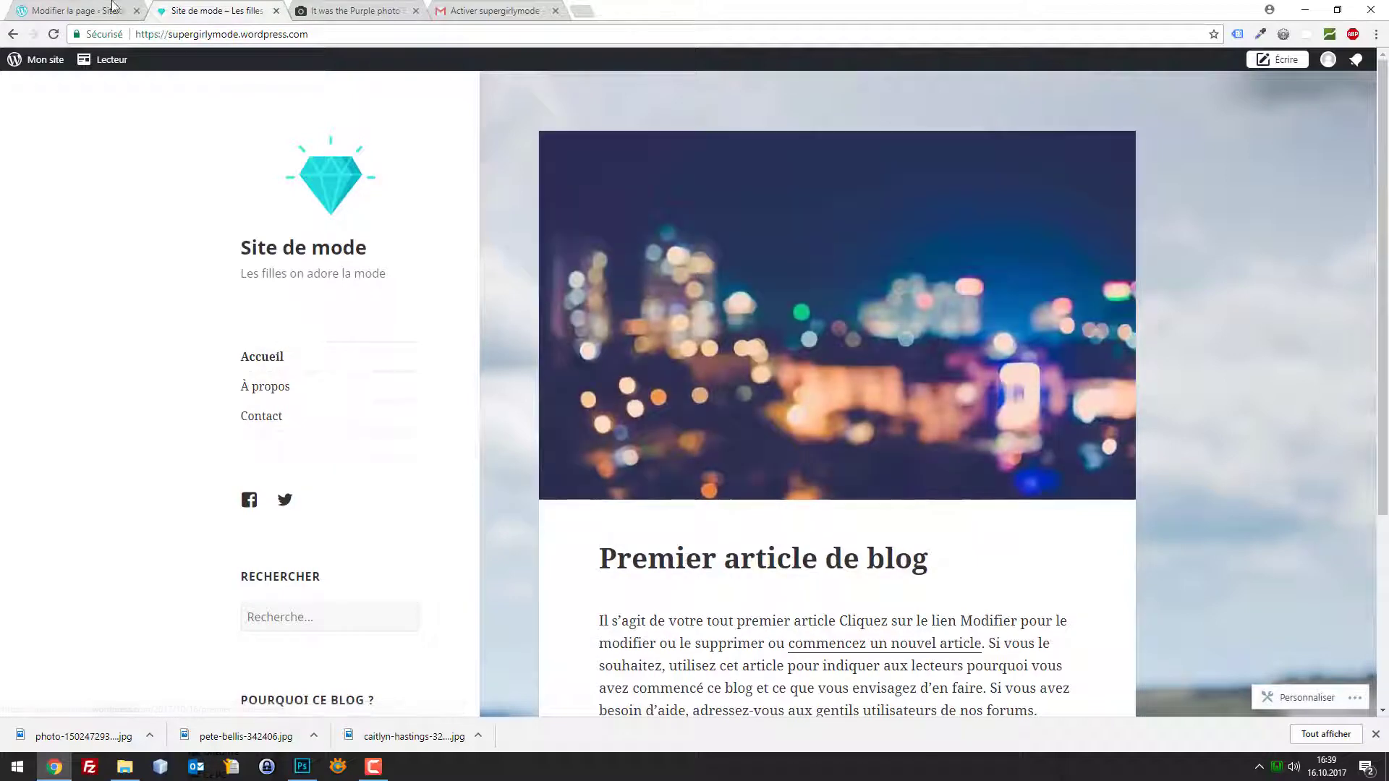
click(99, 6)
click(33, 64)
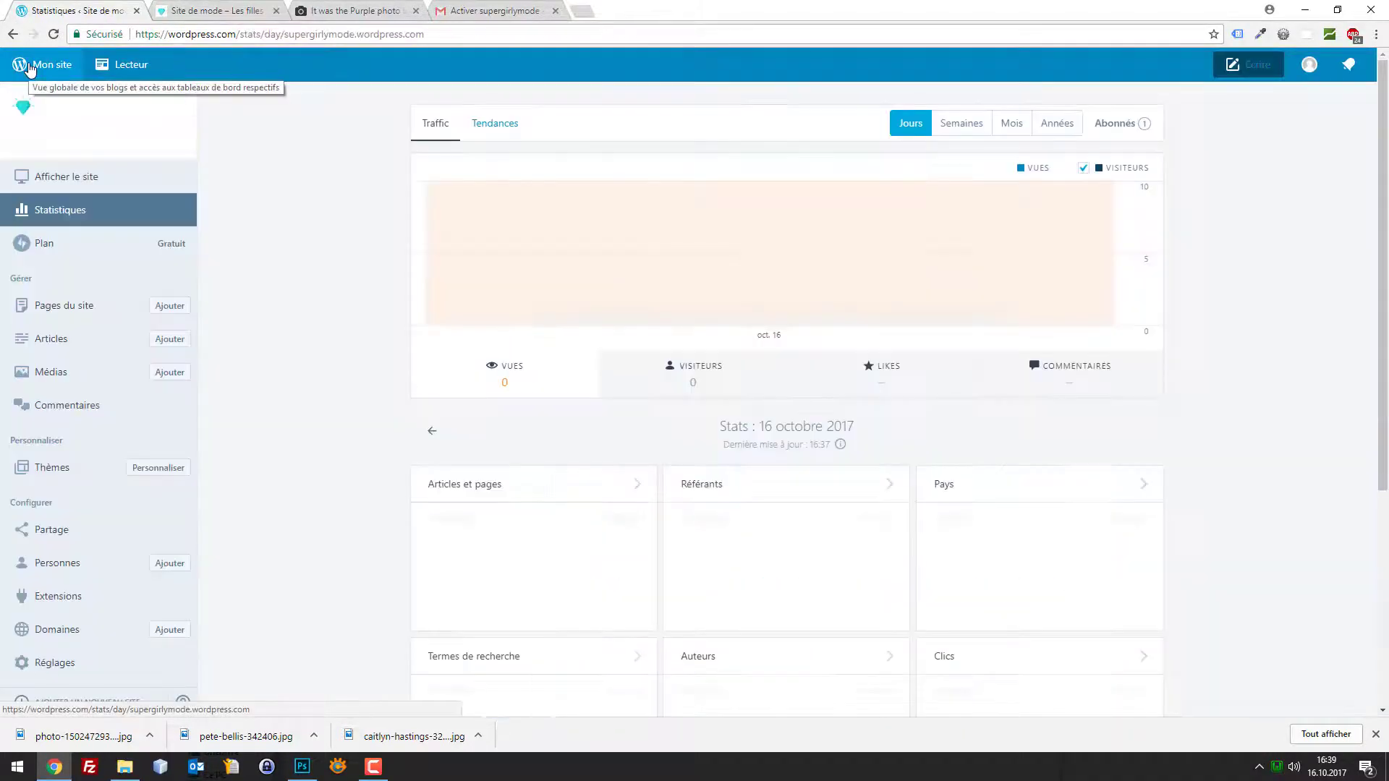
Move 'Premier article de blog' to the trash from Articles and start a new post
click(72, 340)
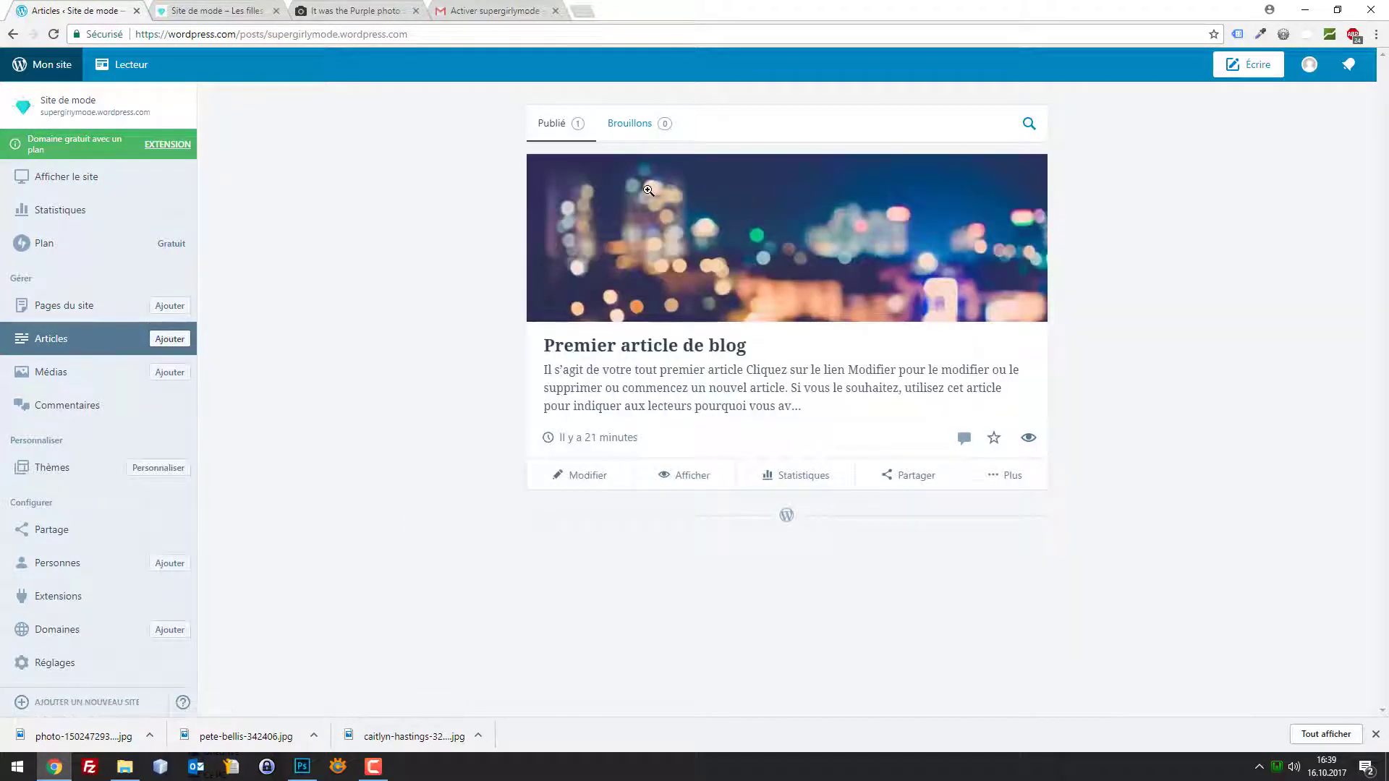
click(1009, 482)
click(660, 481)
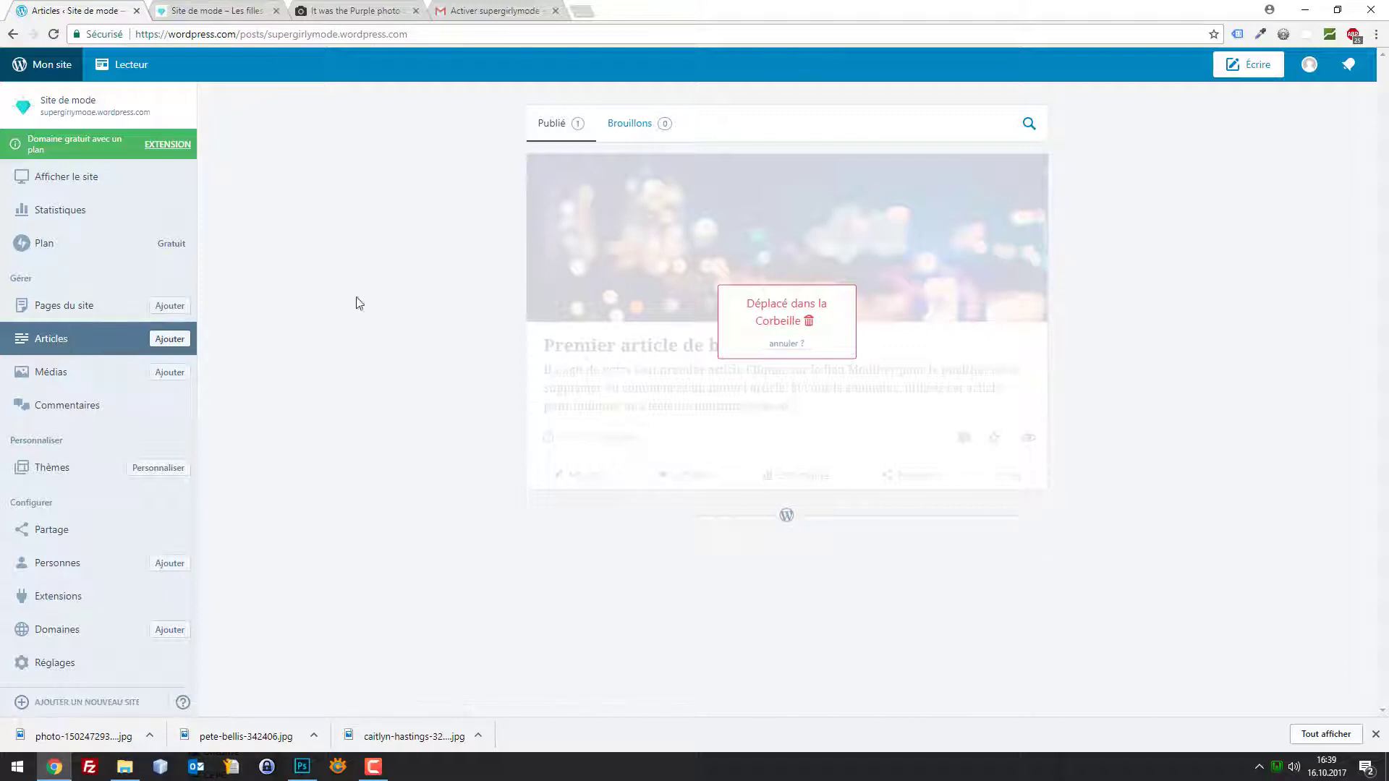
click(165, 342)
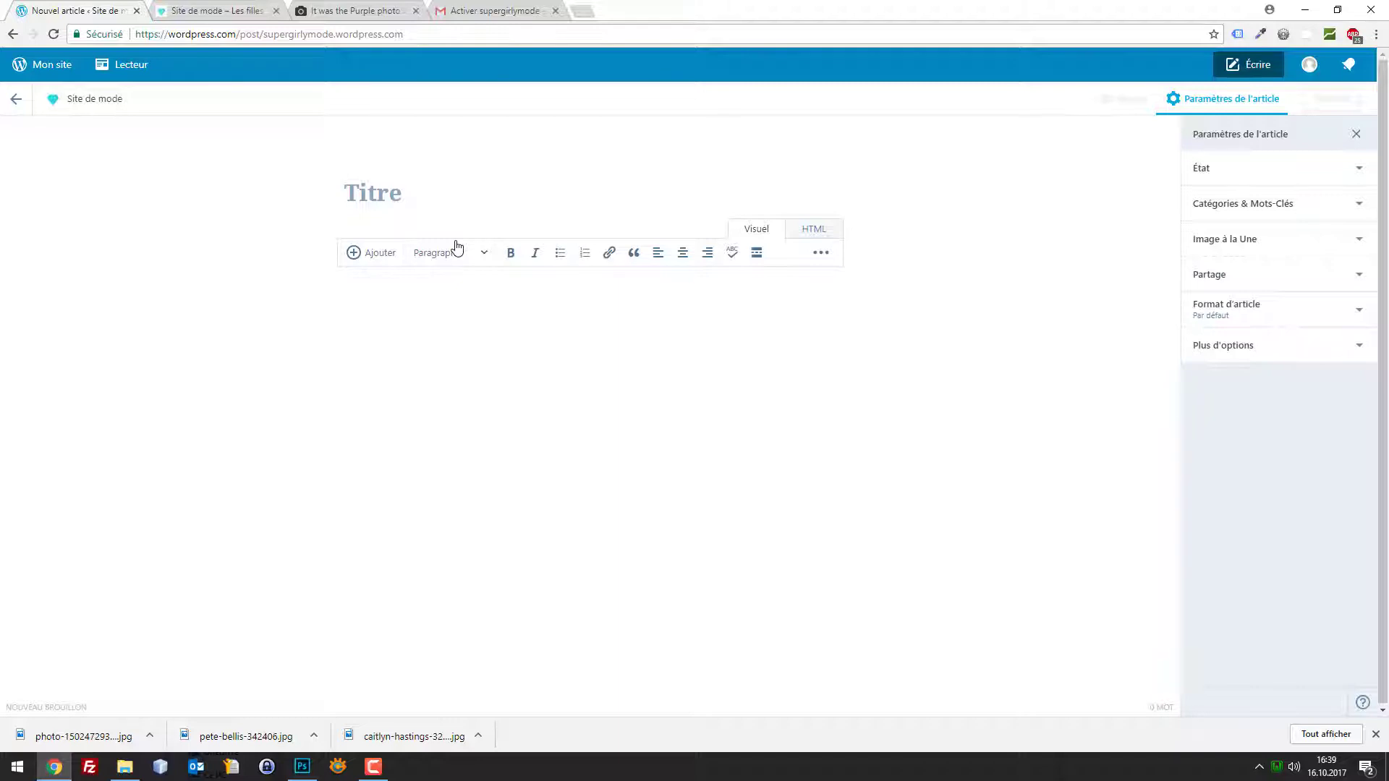
Title the new post 'Tendance du mois d'octobre'
text(Tendance du )
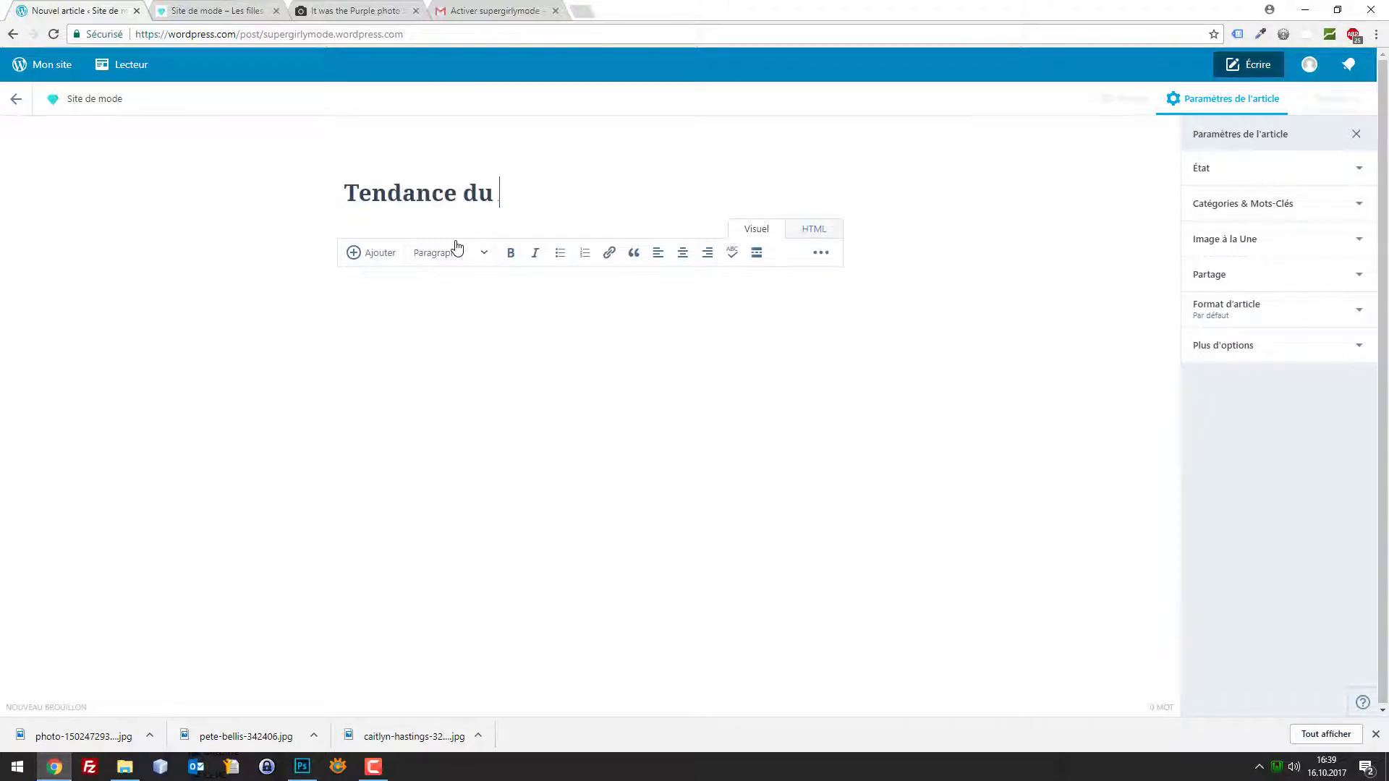
text(moi s)
text(s de)
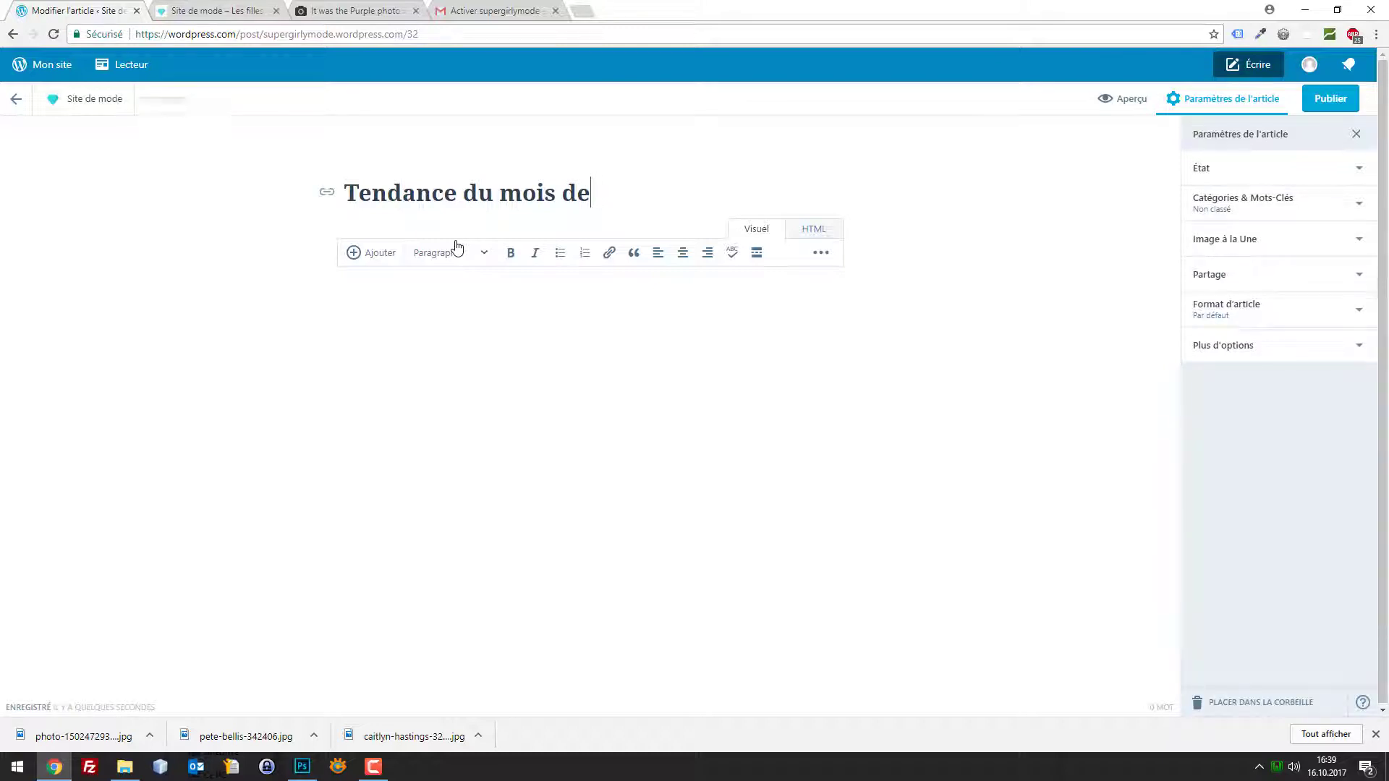
key(BackSpace)
text('octobre)
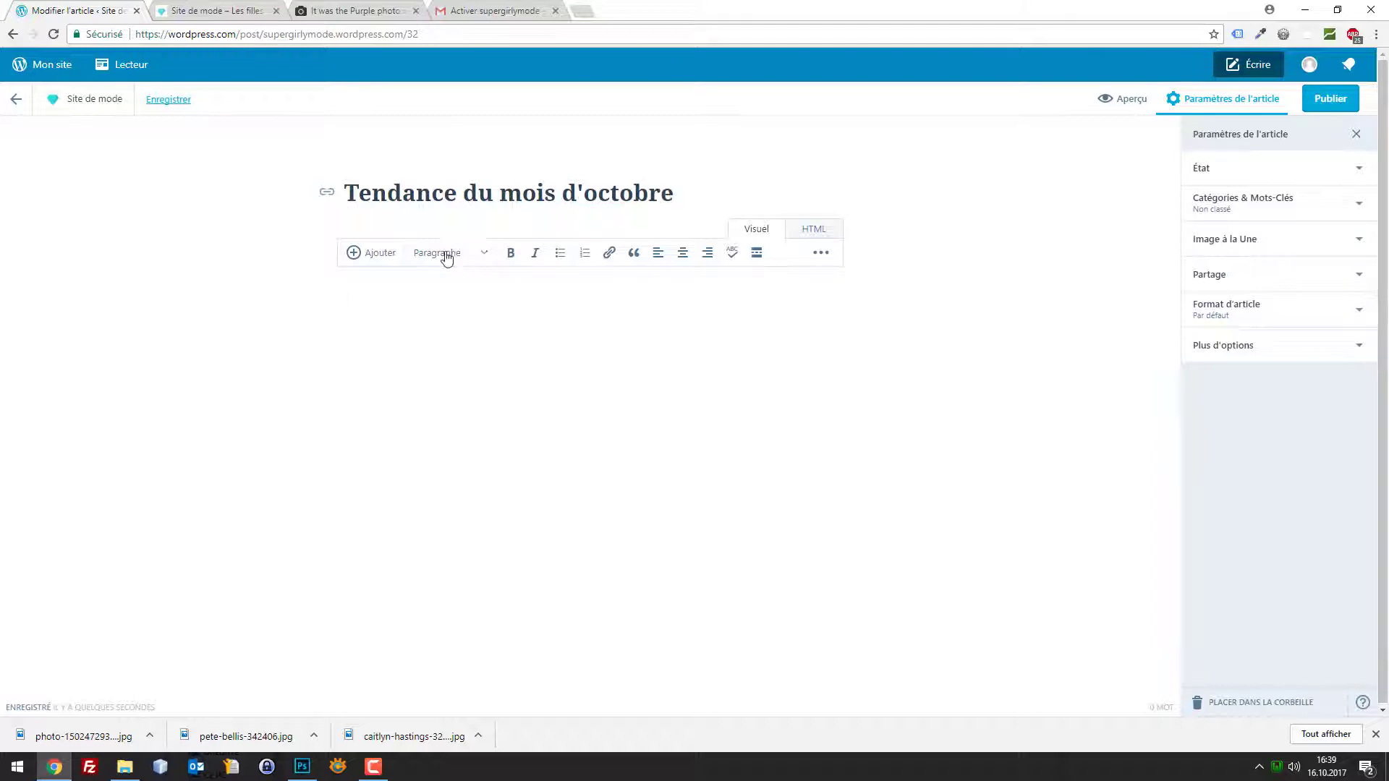
click(468, 316)
Look through the status and categories settings, then expand the Image à la Une panel
click(1269, 167)
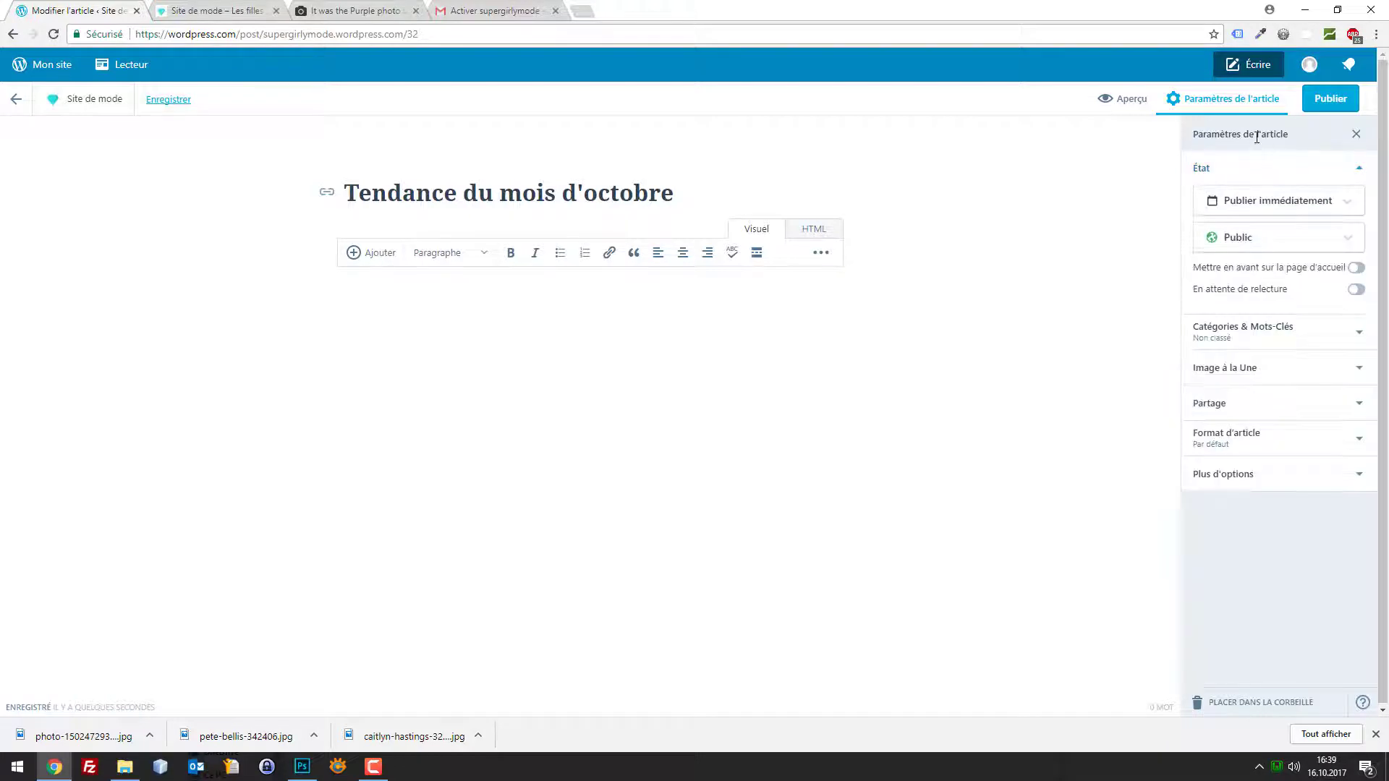
click(1248, 178)
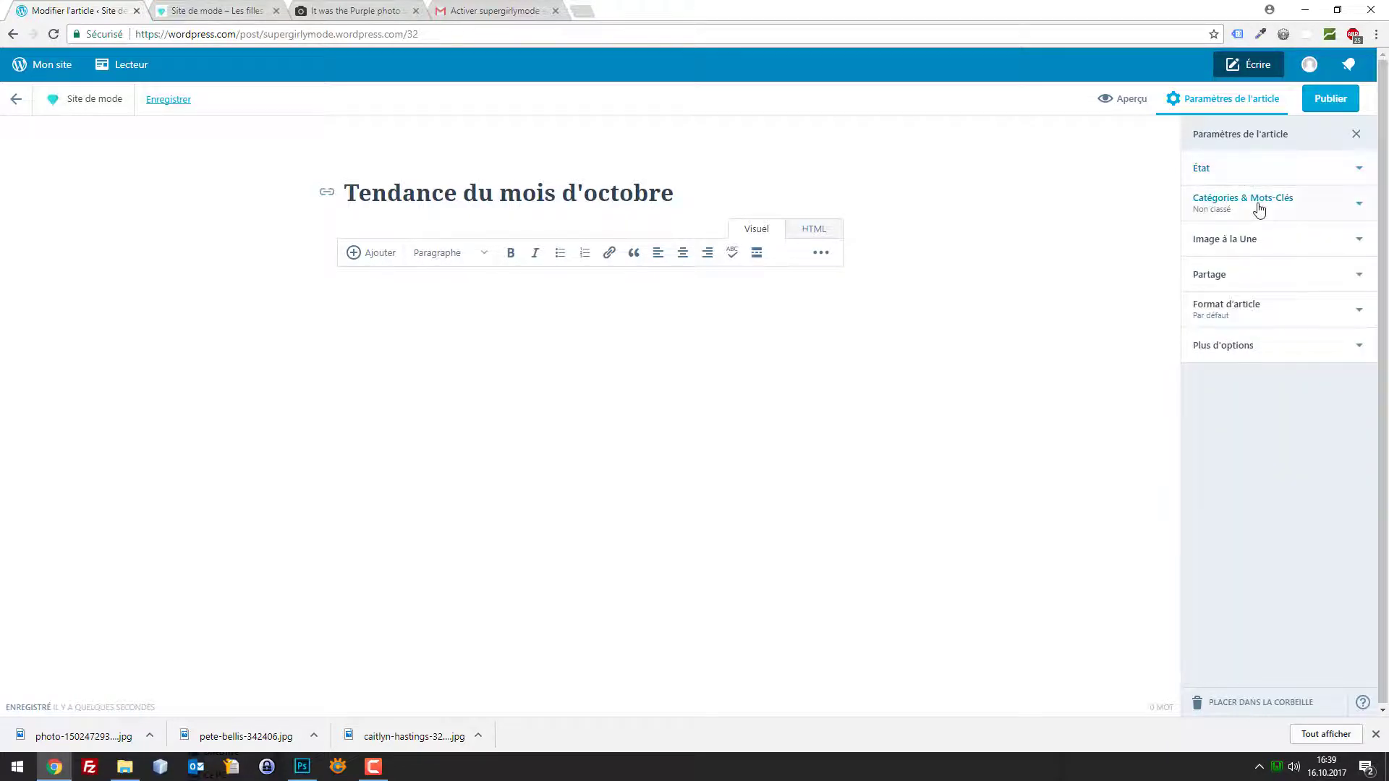
click(1259, 206)
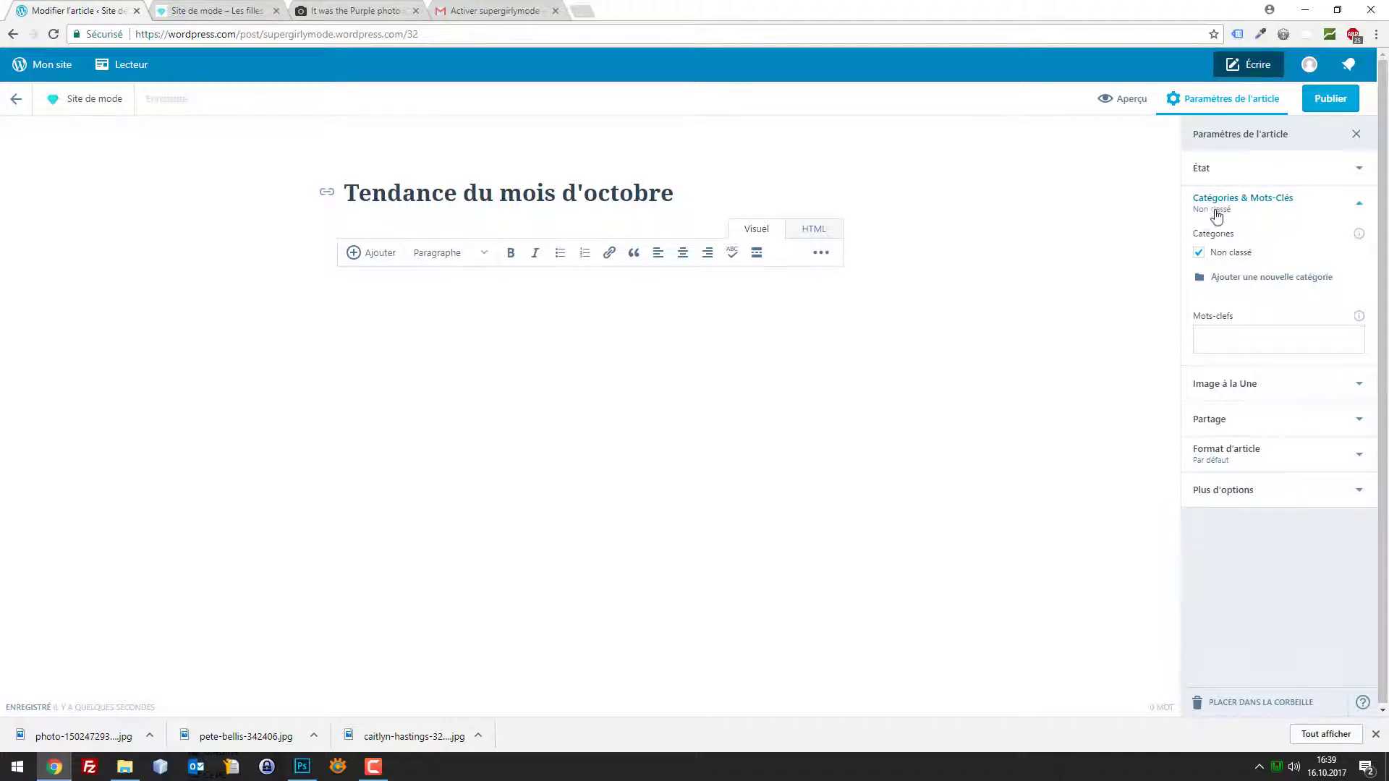
click(1268, 203)
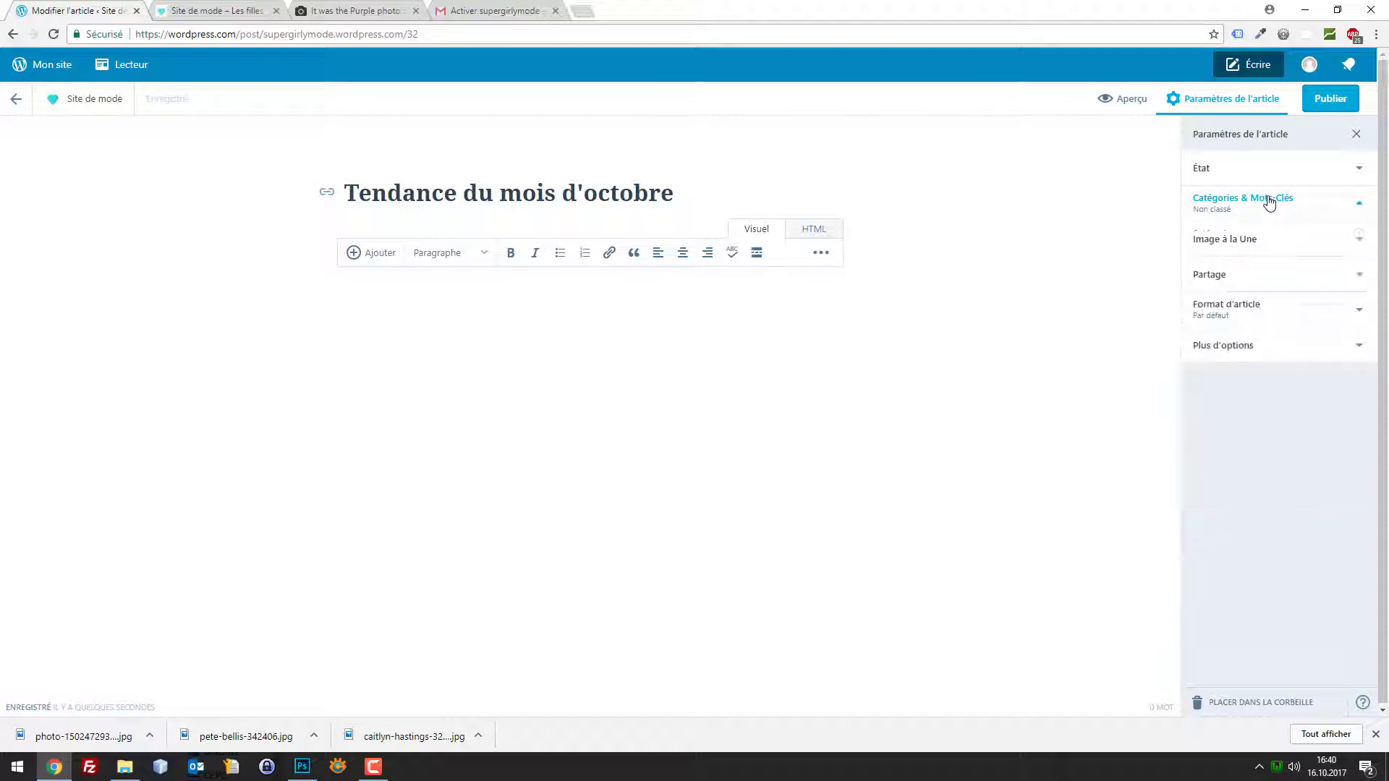
click(1291, 246)
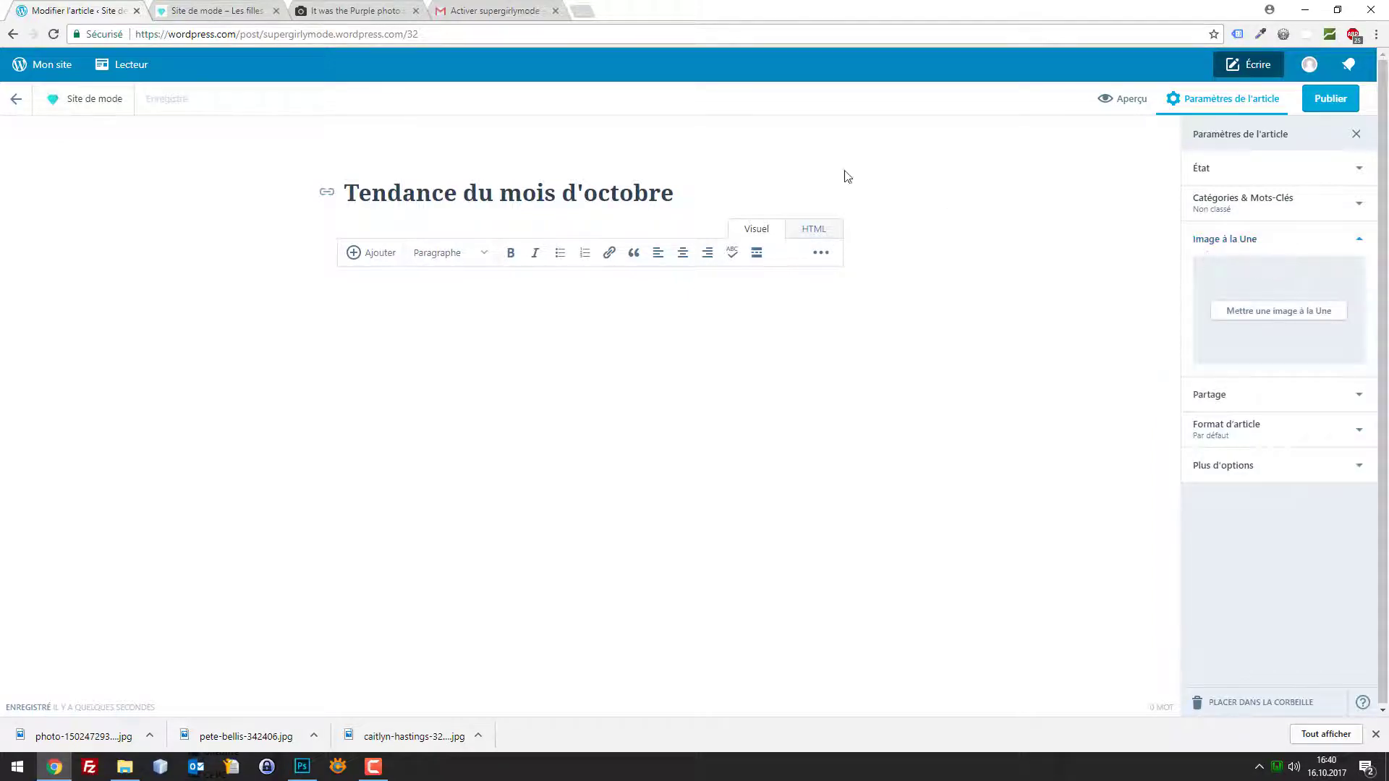
click(340, 10)
Browse Unsplash's fashion results and preview the photo of the girl in the field
click(16, 153)
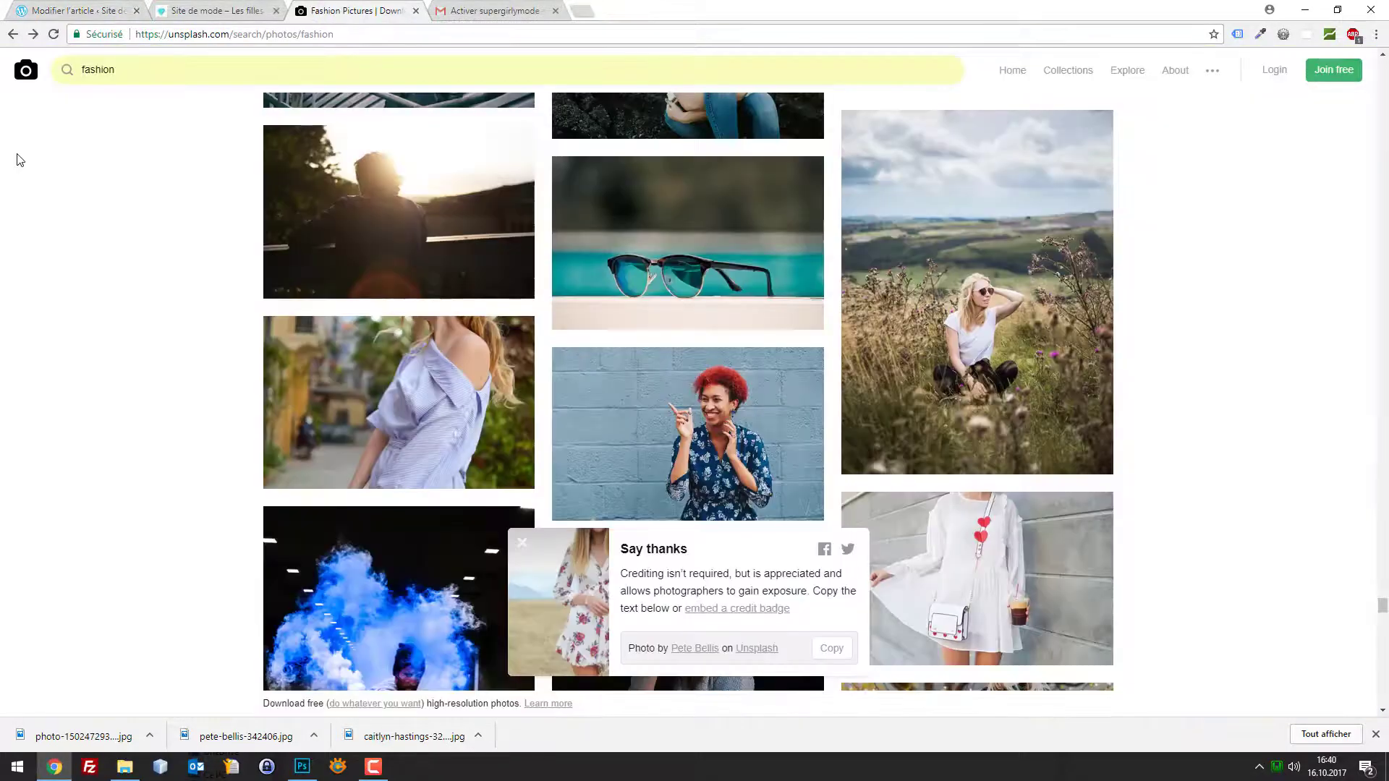
drag(176, 68, 3, 70)
scroll(376, 135, down, 10)
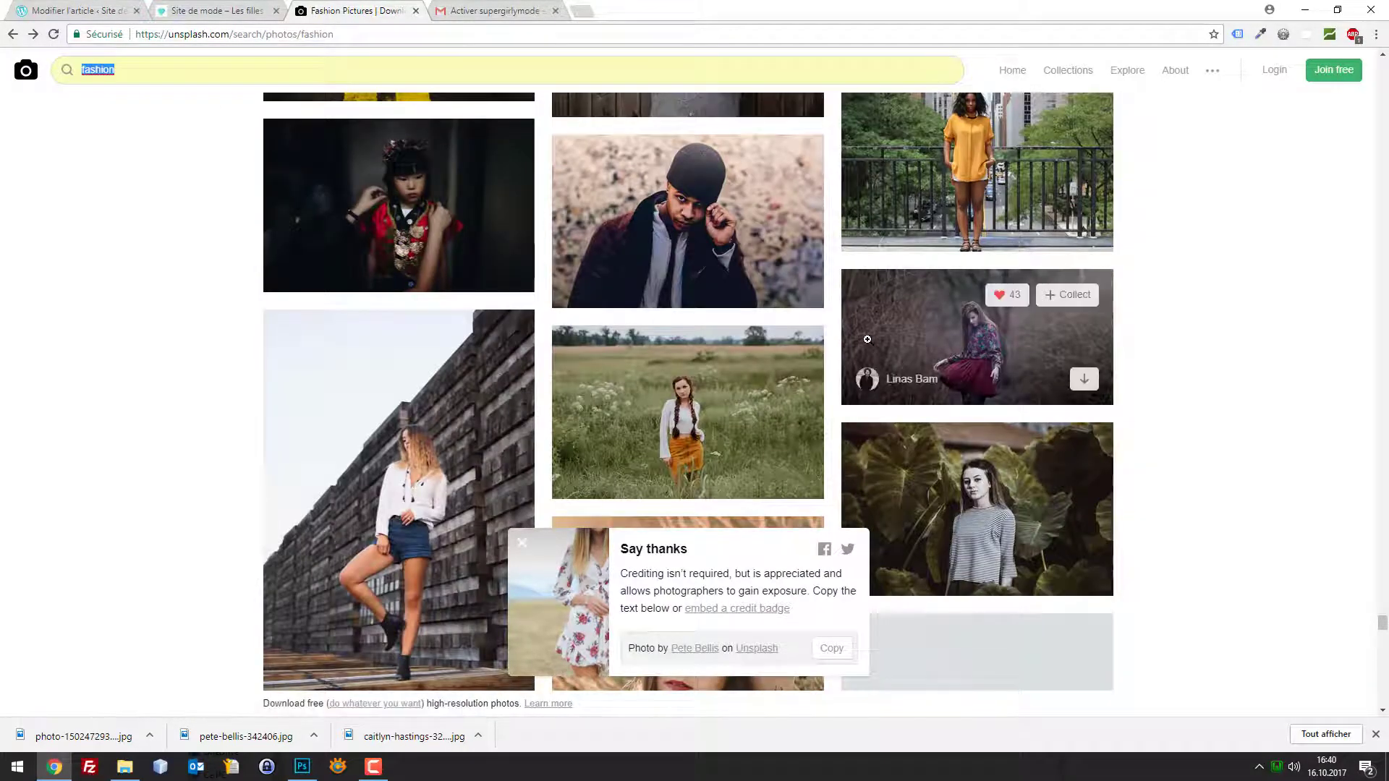
scroll(1132, 323, down, 5)
scroll(1126, 326, down, 5)
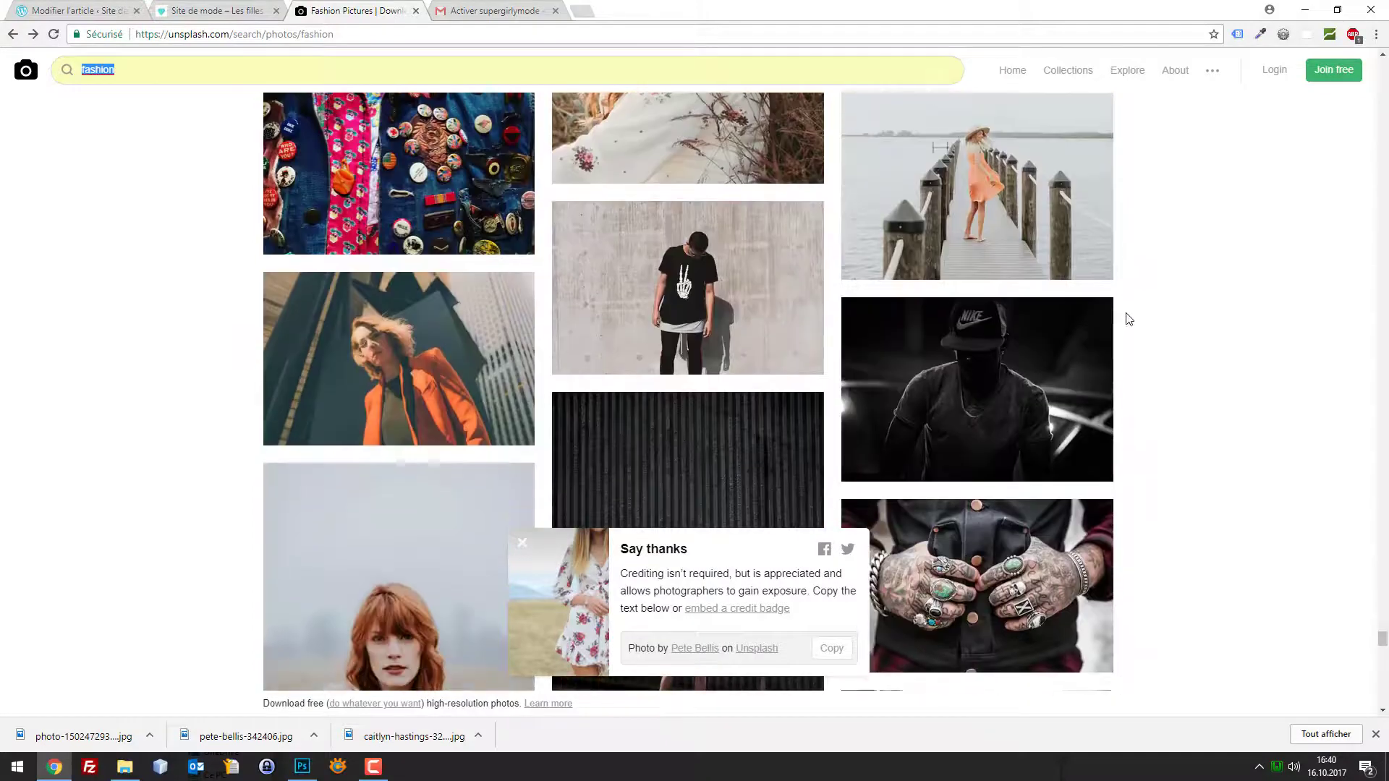
scroll(1137, 300, down, 4)
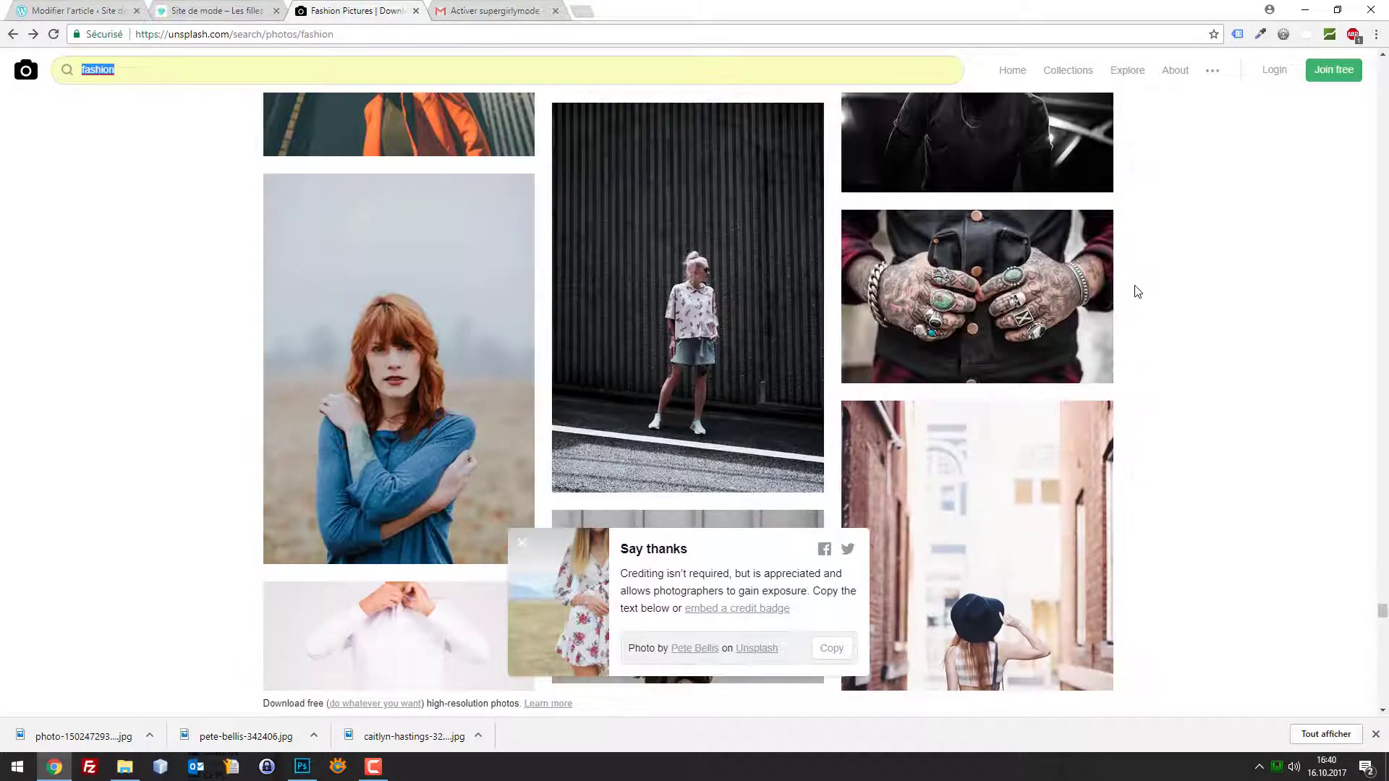
scroll(1015, 282, down, 4)
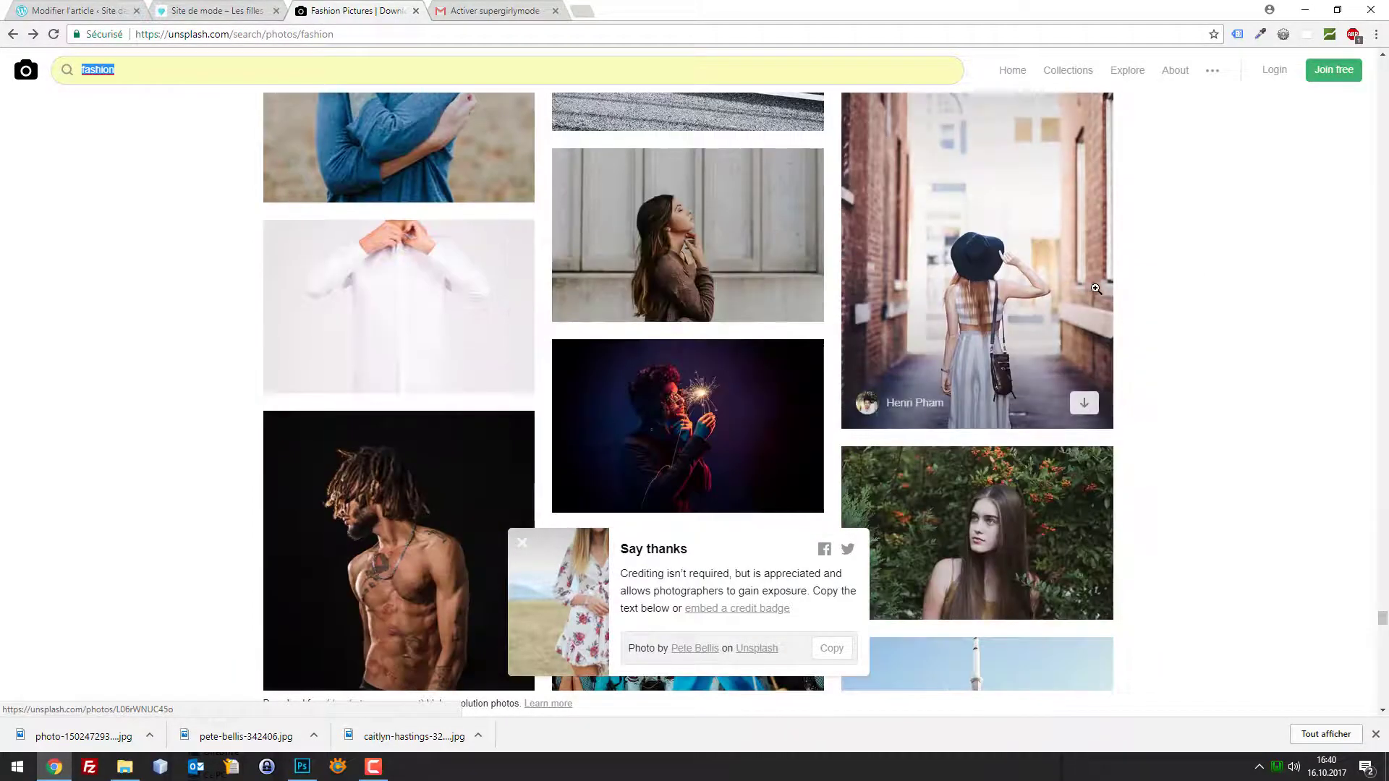
scroll(1015, 281, down, 10)
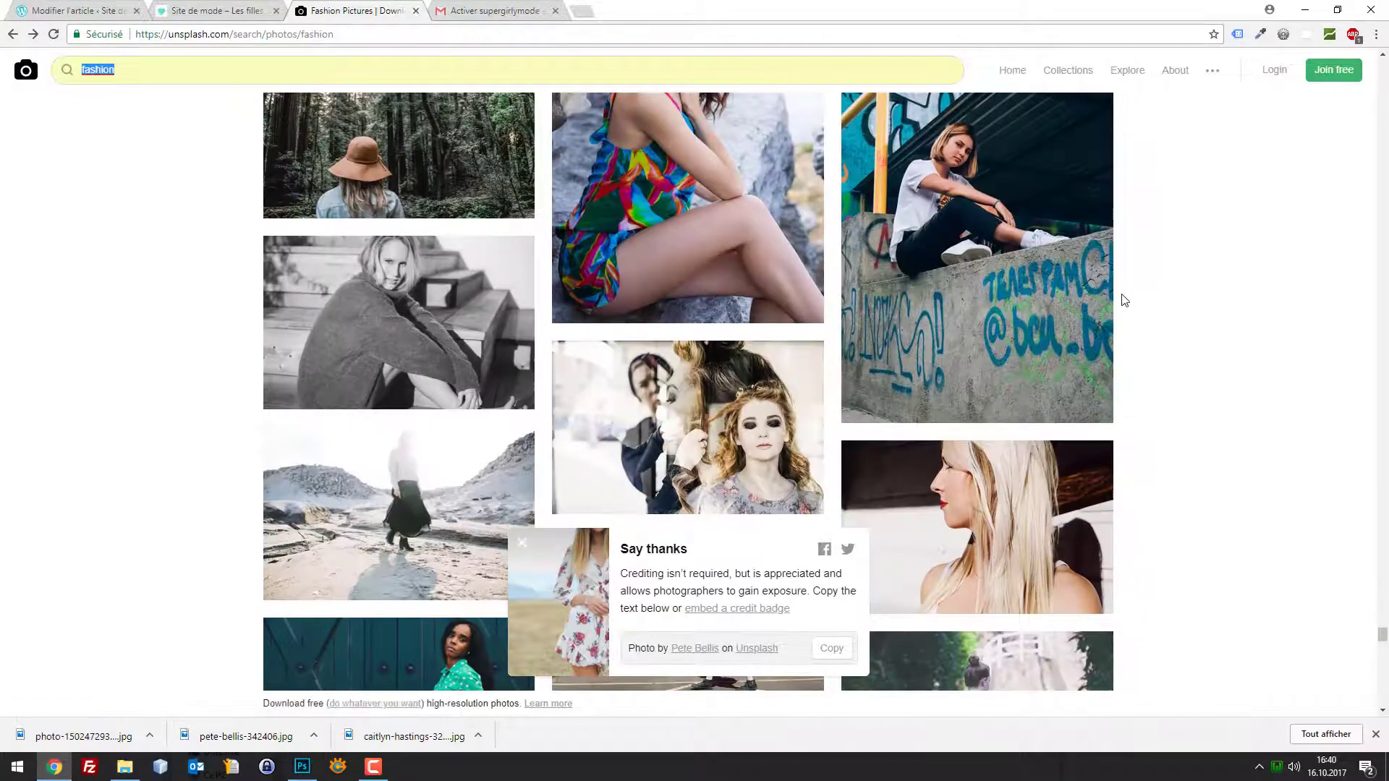
scroll(1095, 285, down, 6)
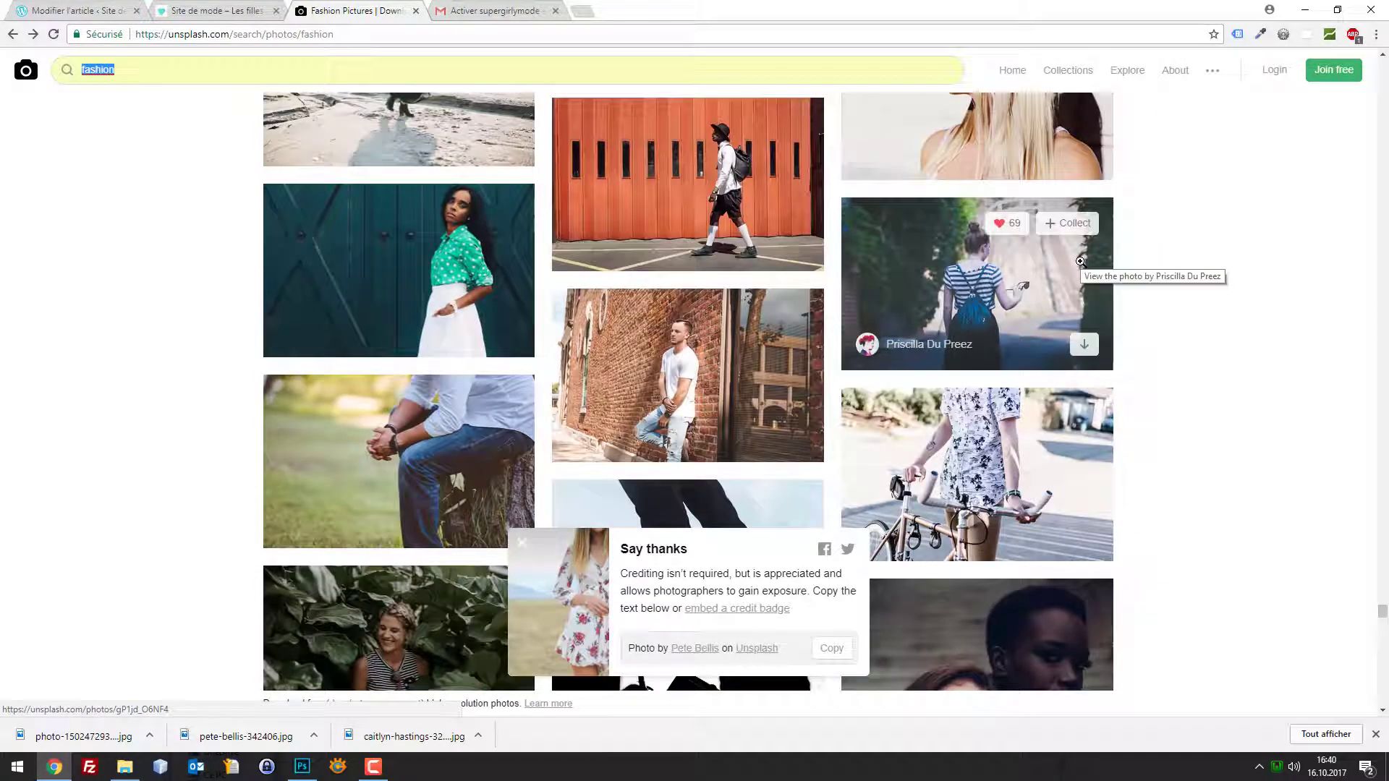
scroll(1259, 375, down, 12)
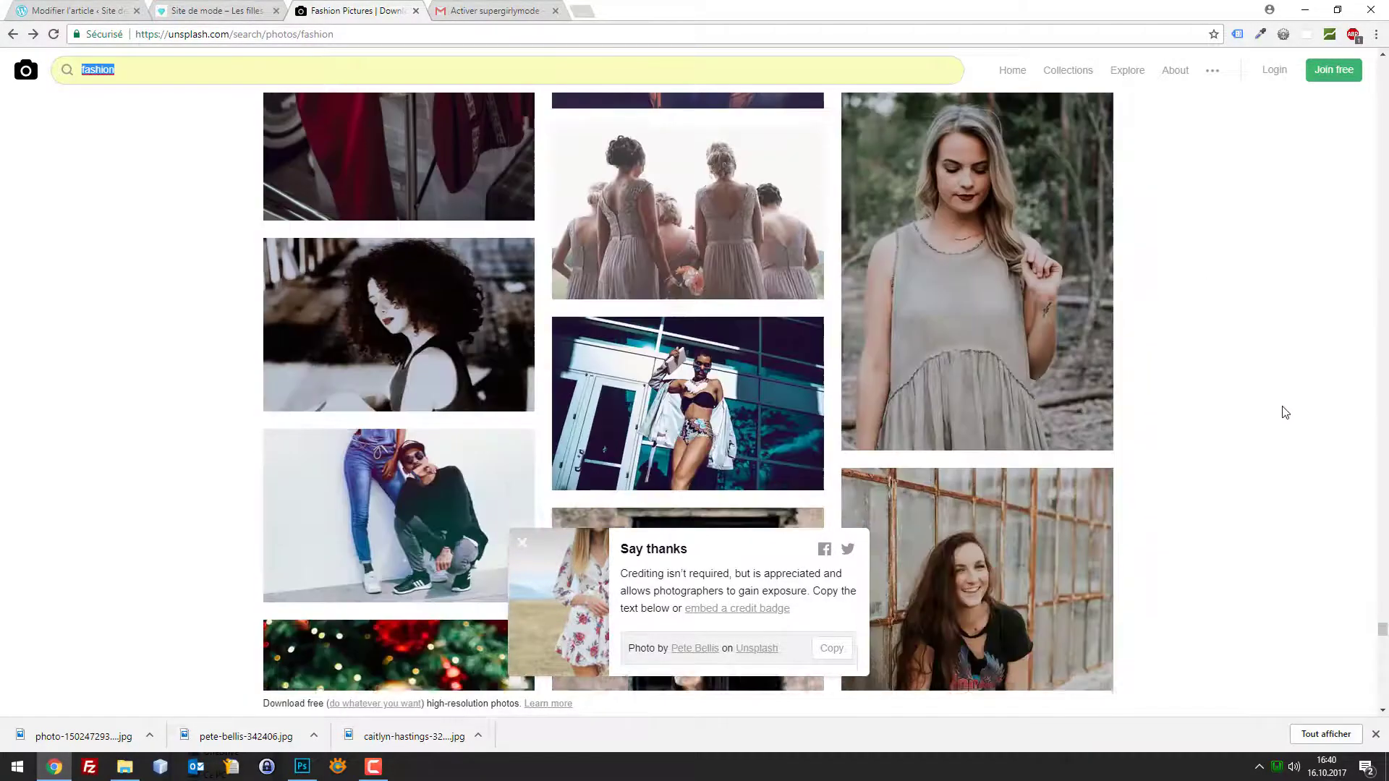
scroll(1053, 380, up, 4)
scroll(1074, 343, down, 15)
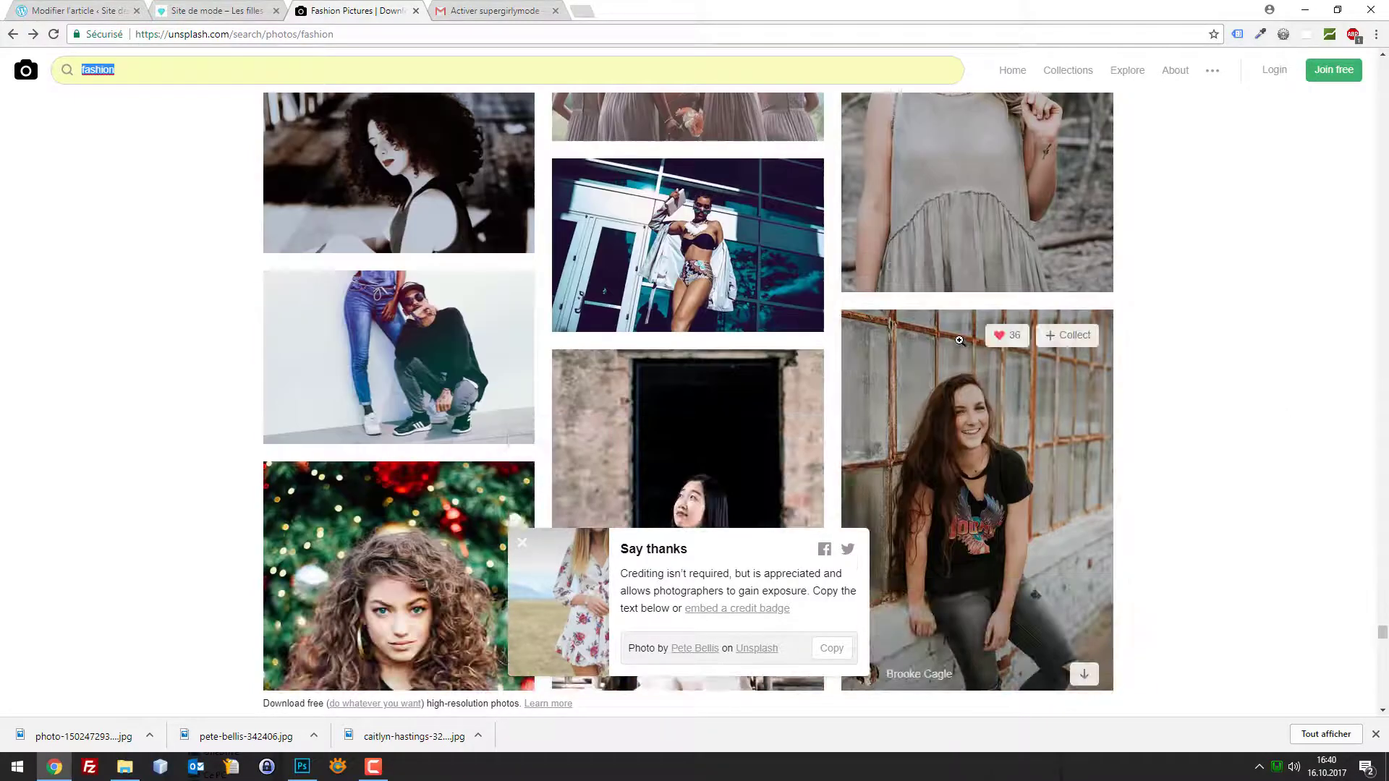
scroll(1074, 343, down, 12)
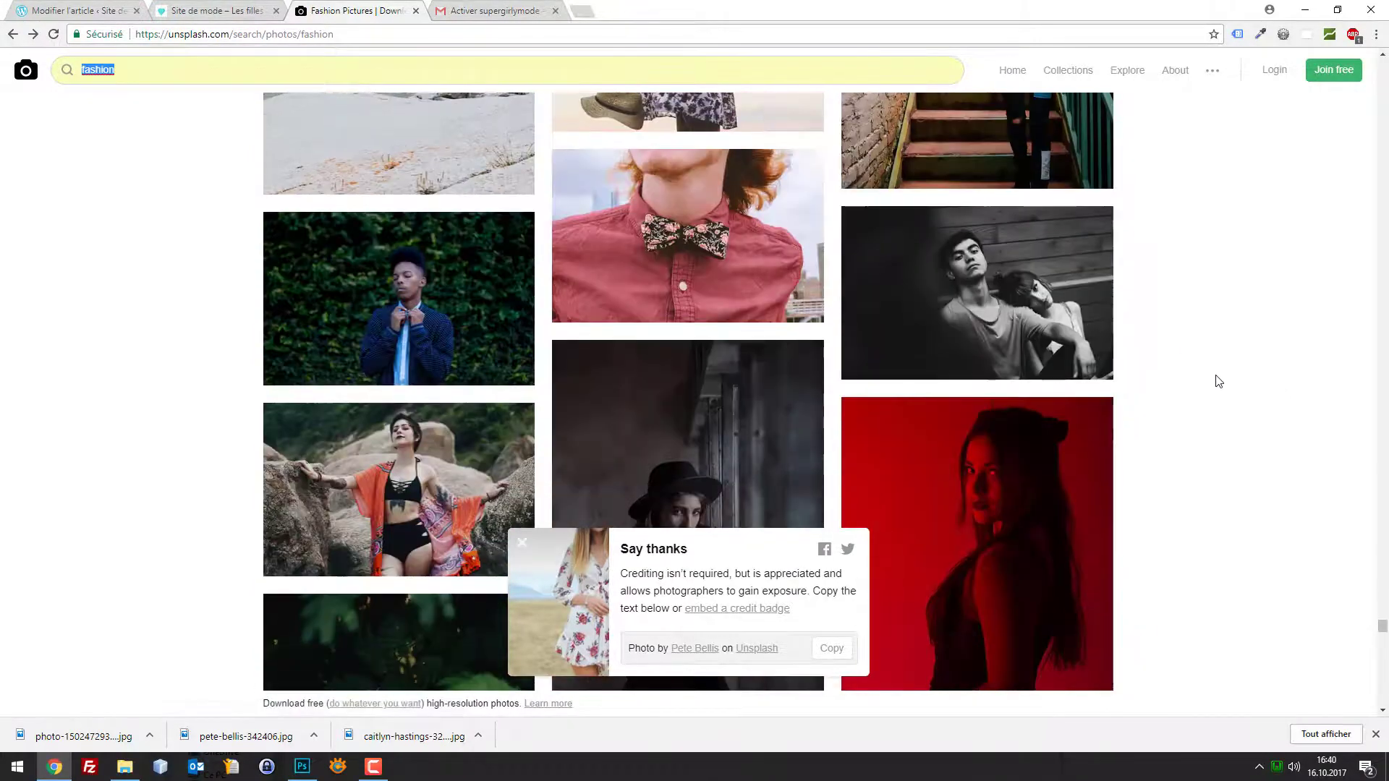
scroll(1214, 376, down, 5)
scroll(1206, 369, down, 3)
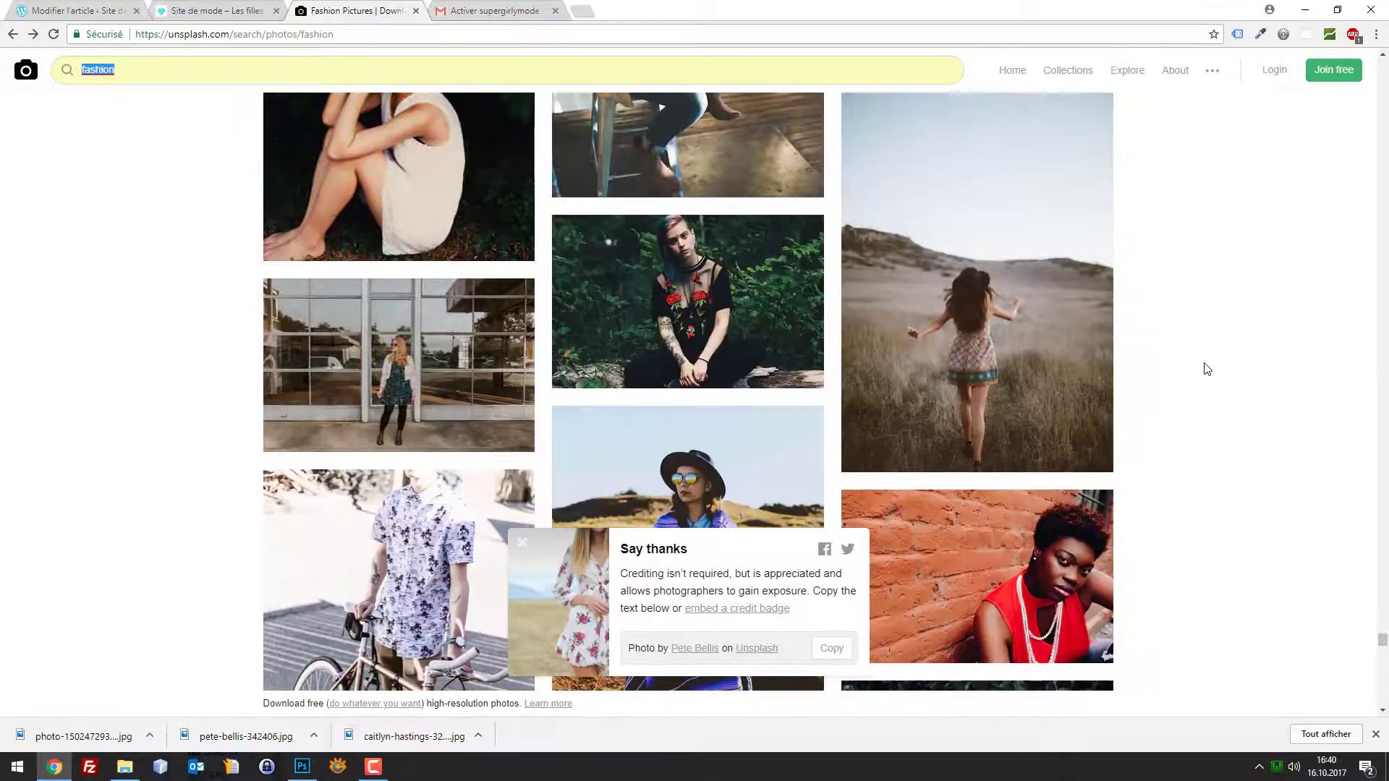
mouse_move(1015, 337)
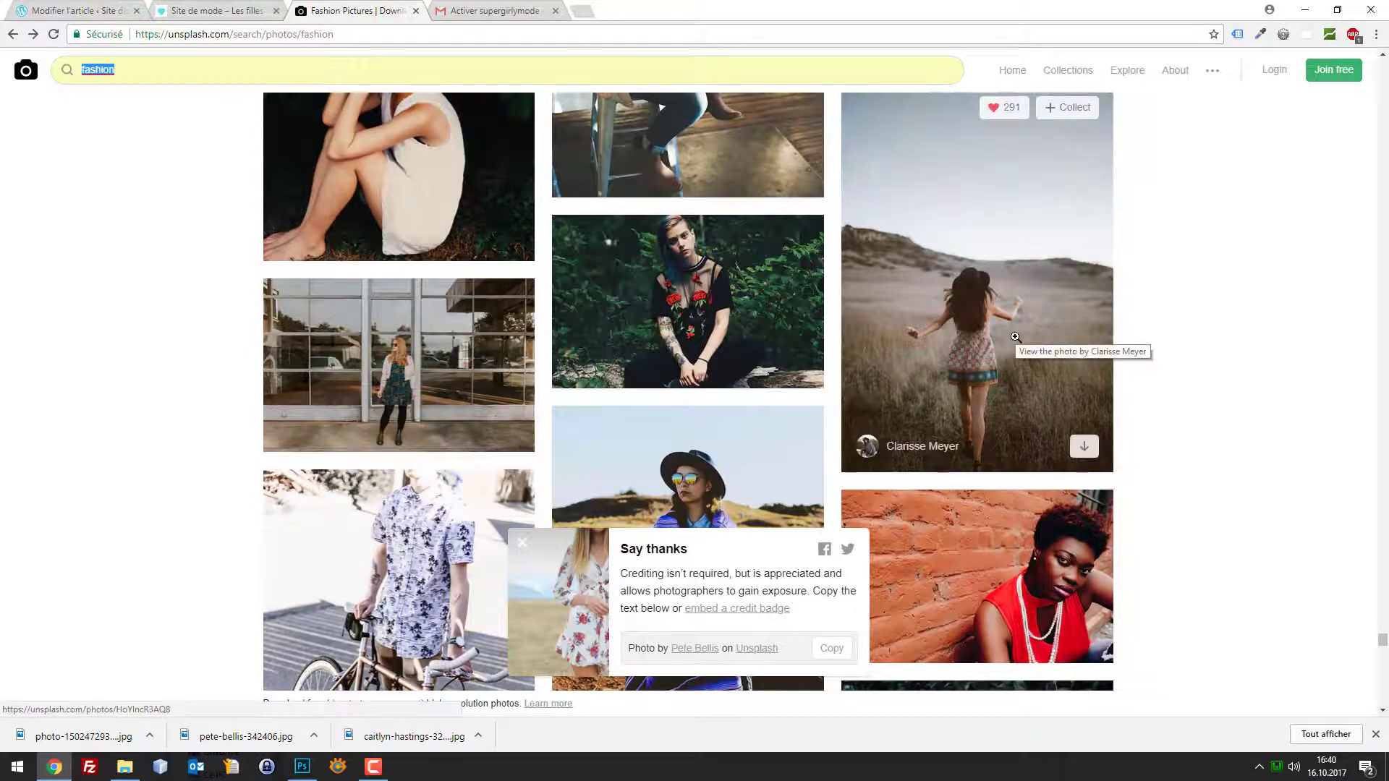
click(1015, 332)
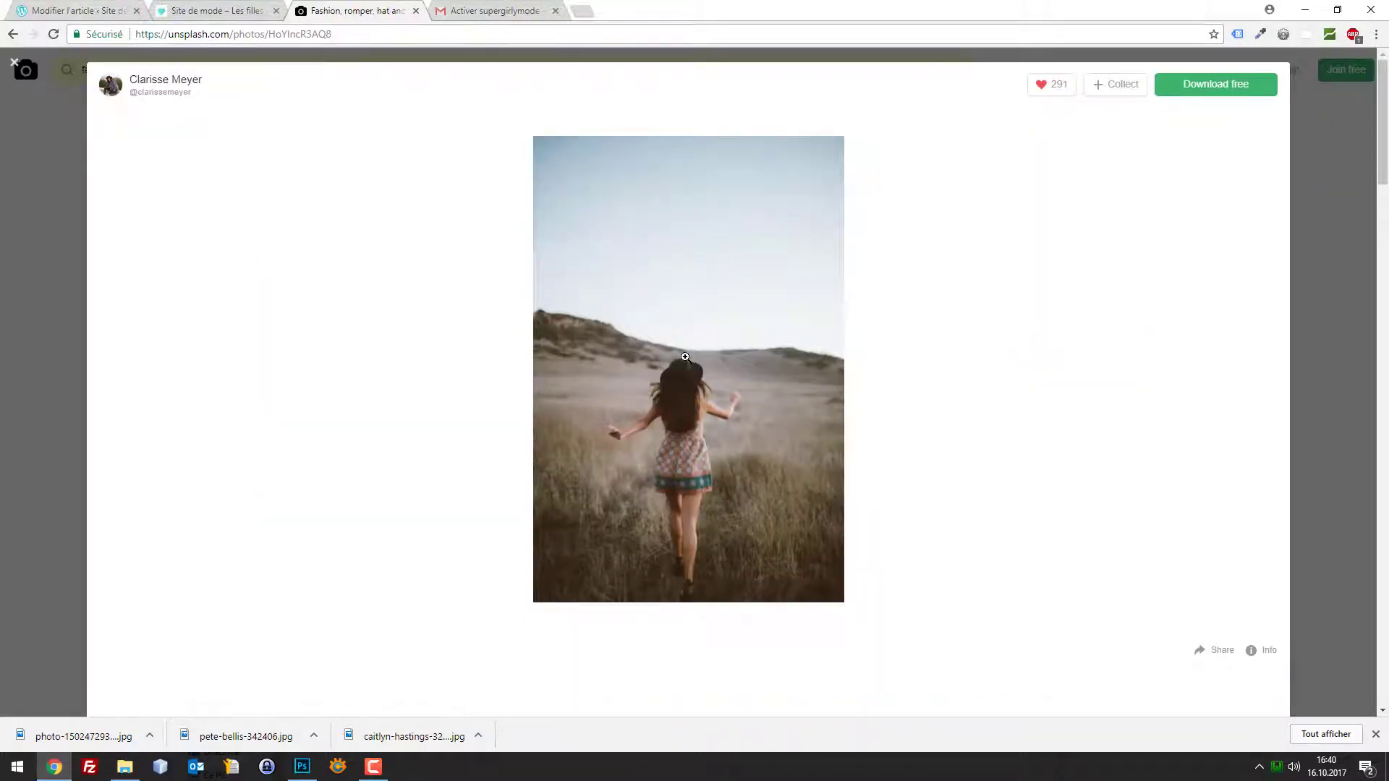
click(690, 355)
scroll(812, 319, down, 10)
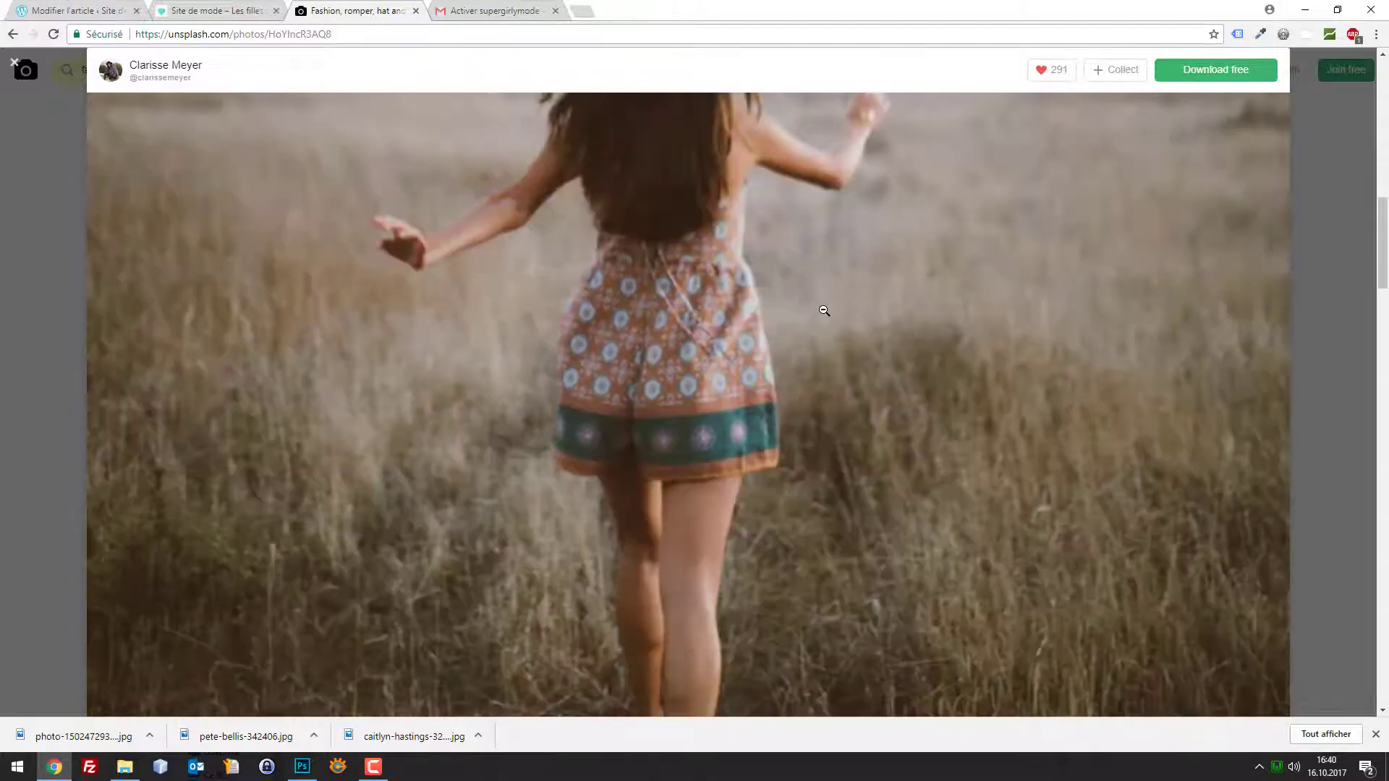
scroll(824, 311, up, 2)
key(alt+Left)
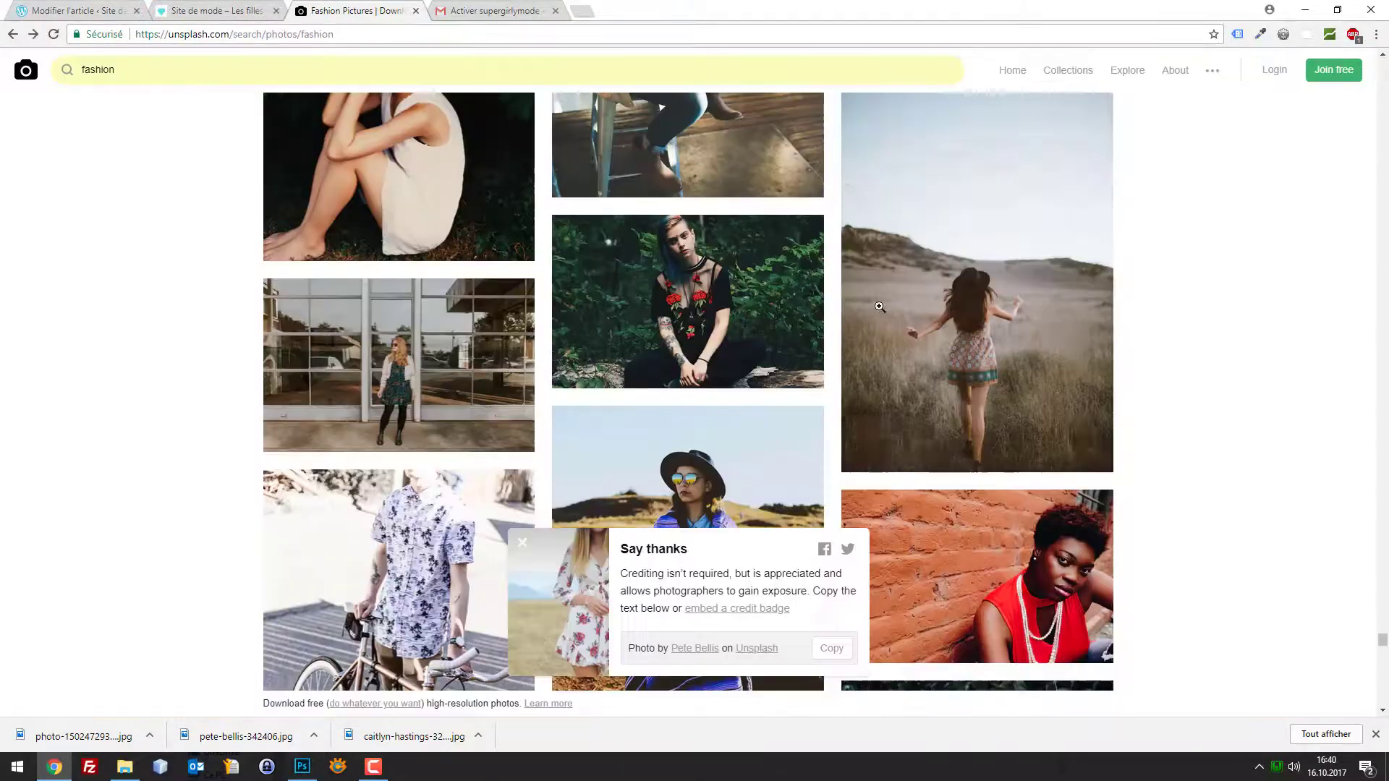
Open the misty-field portrait and save it with Enregistrer l'image sous using its default name
scroll(1058, 331, down, 6)
scroll(1059, 331, down, 15)
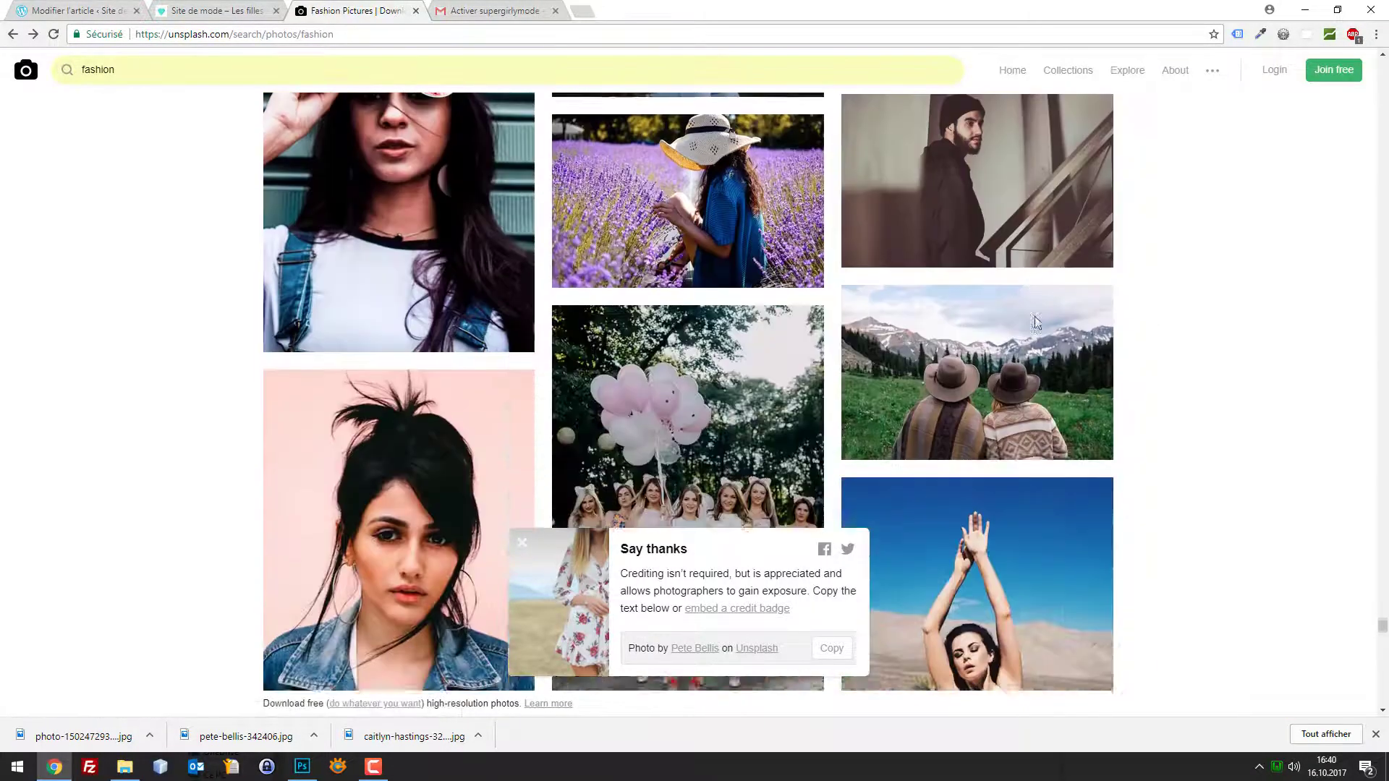
scroll(1136, 335, down, 8)
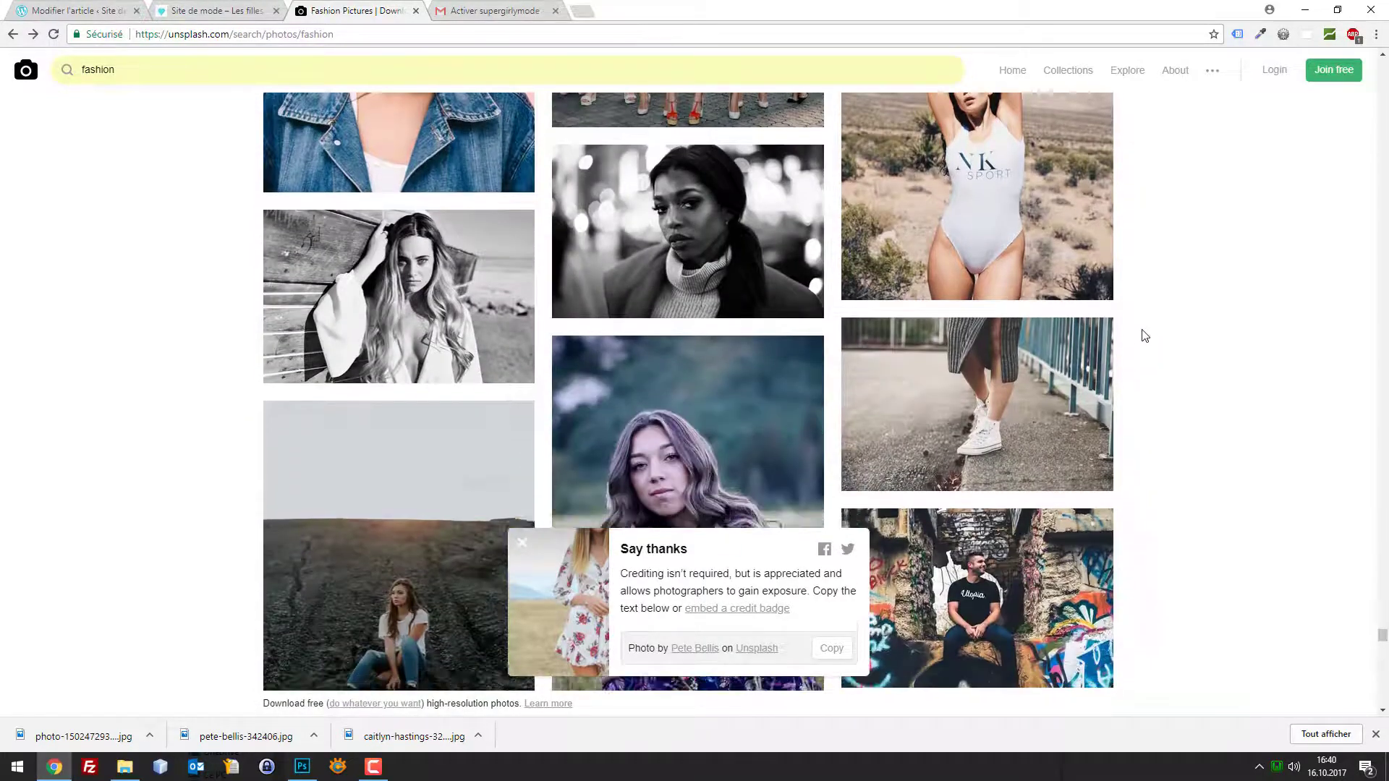
scroll(1140, 313, down, 10)
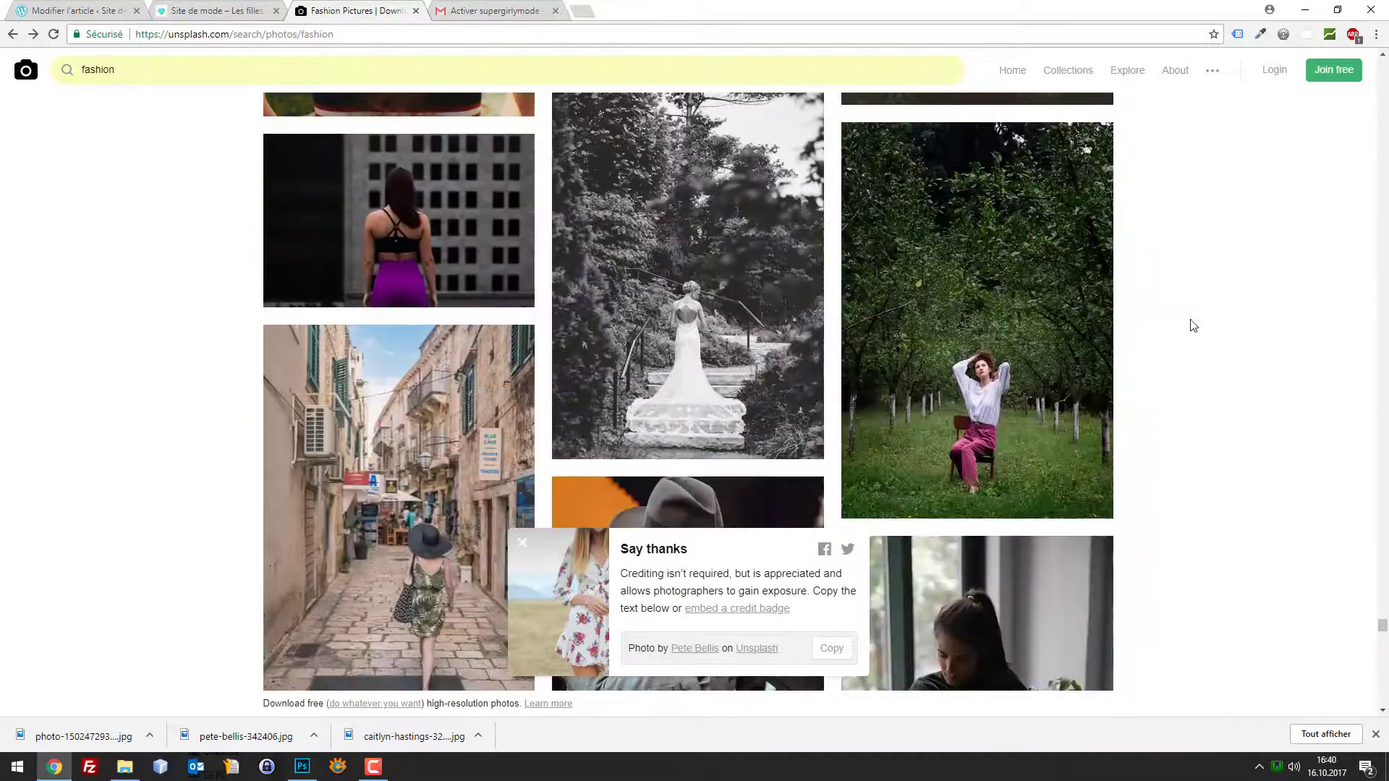
scroll(1195, 325, down, 10)
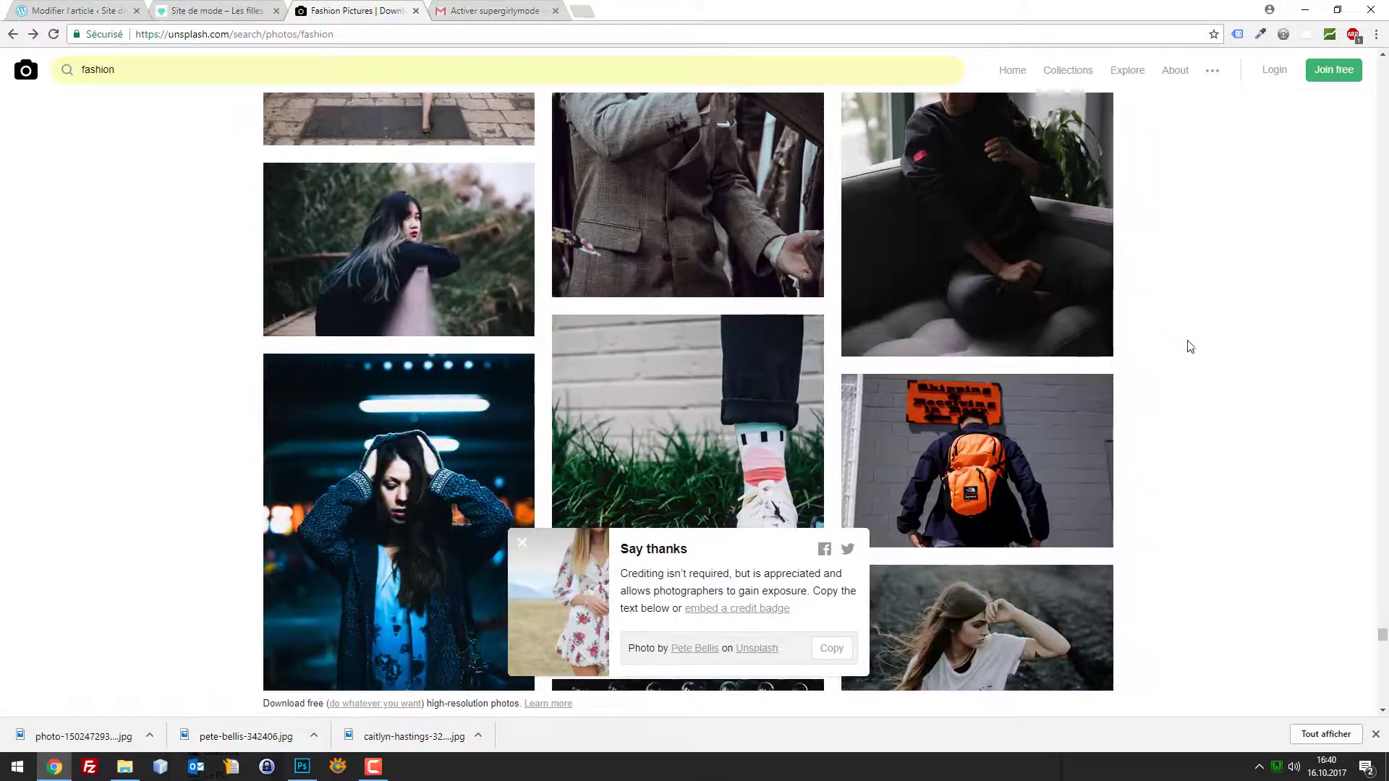
scroll(1278, 442, down, 5)
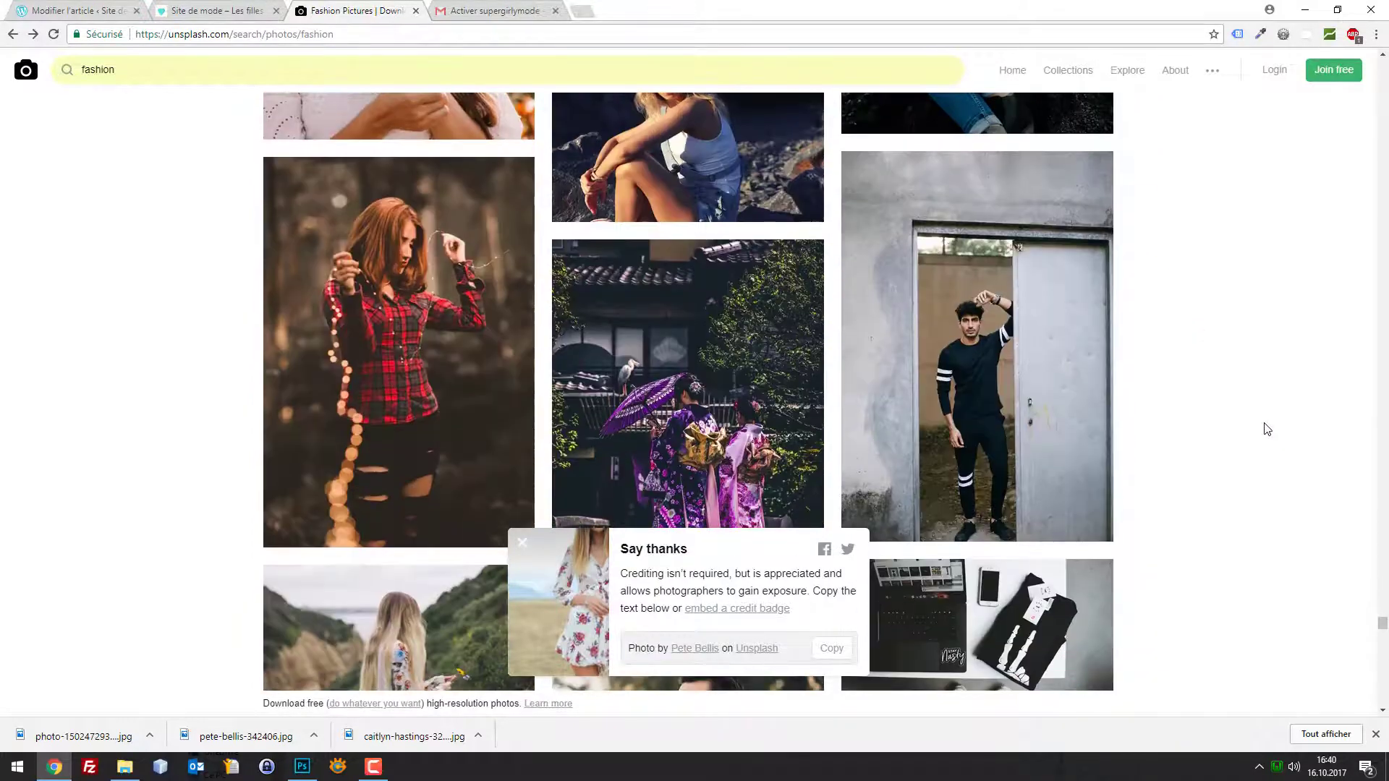
scroll(1265, 434, down, 4)
scroll(1266, 434, down, 2)
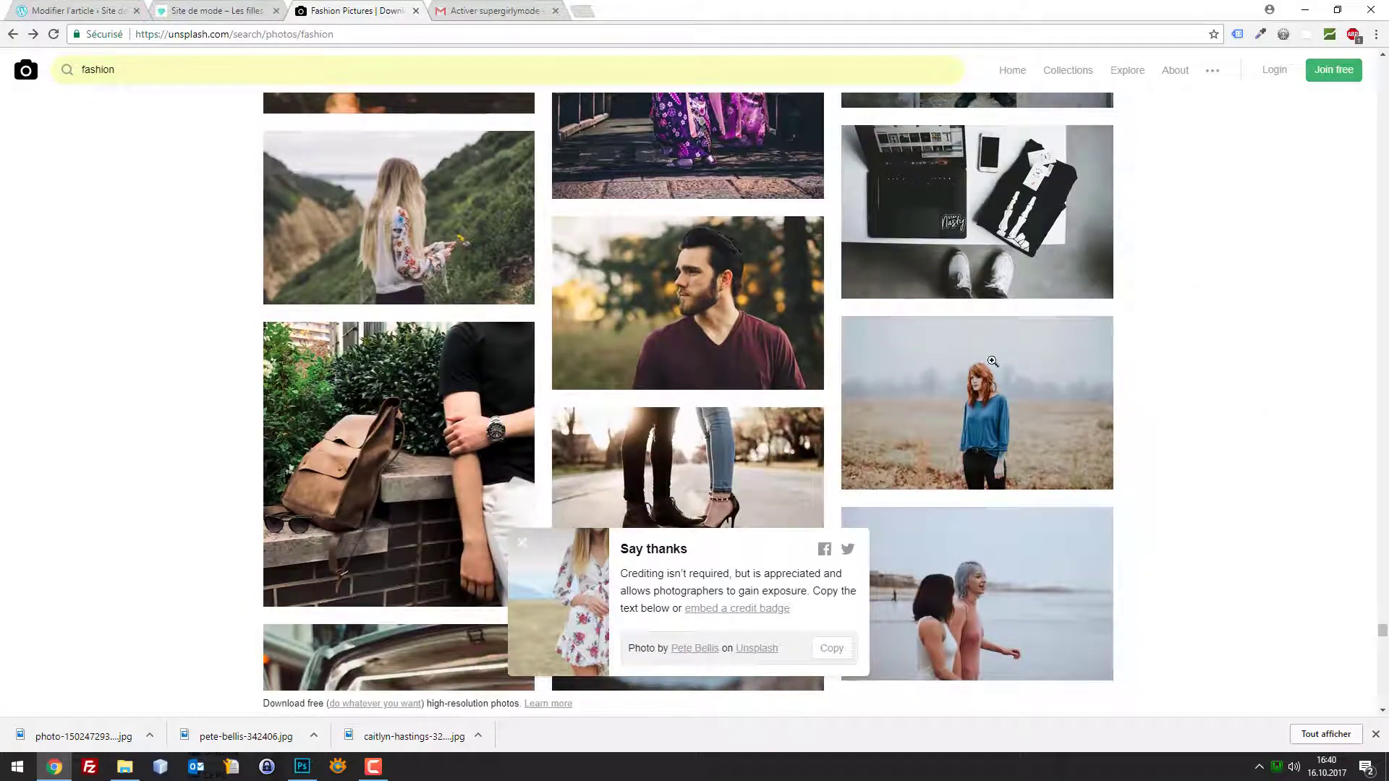
click(1022, 392)
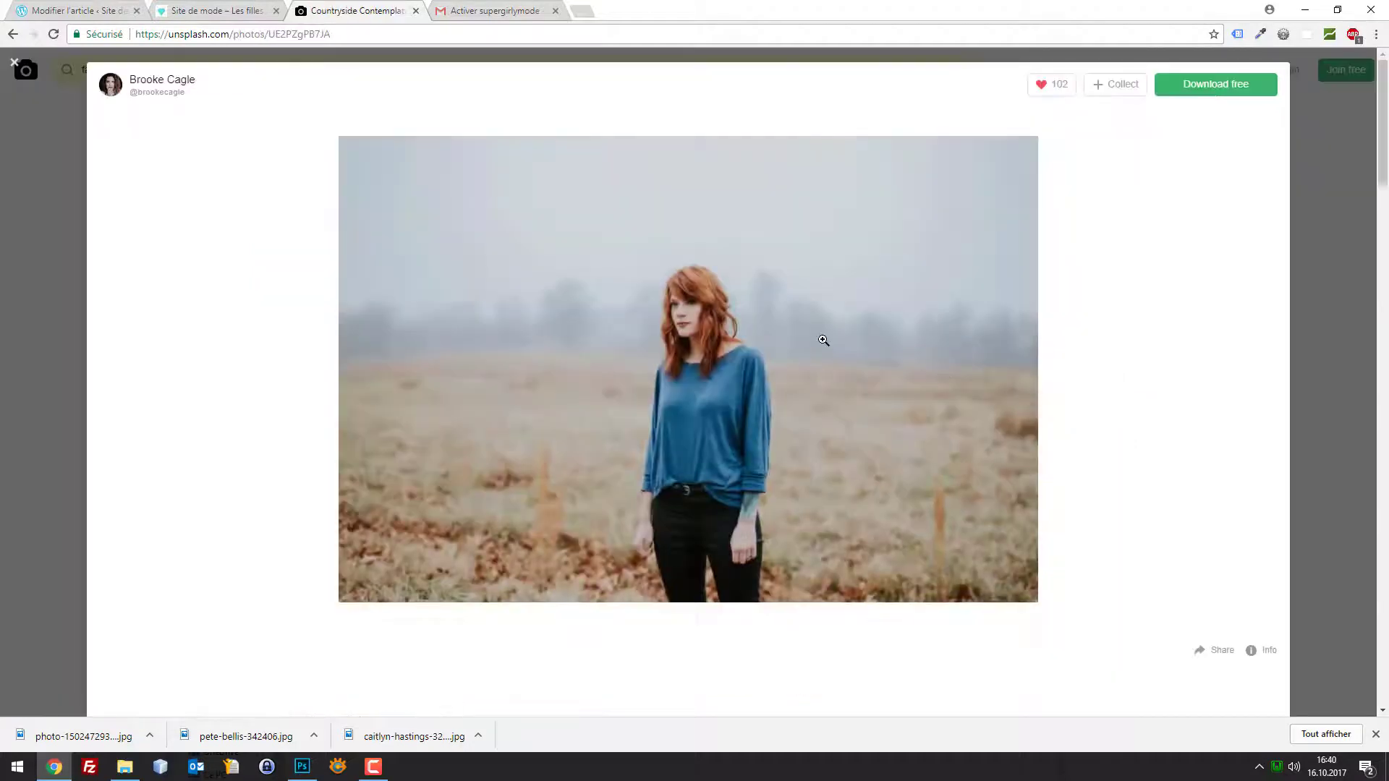
right_click(822, 341)
click(894, 367)
click(568, 367)
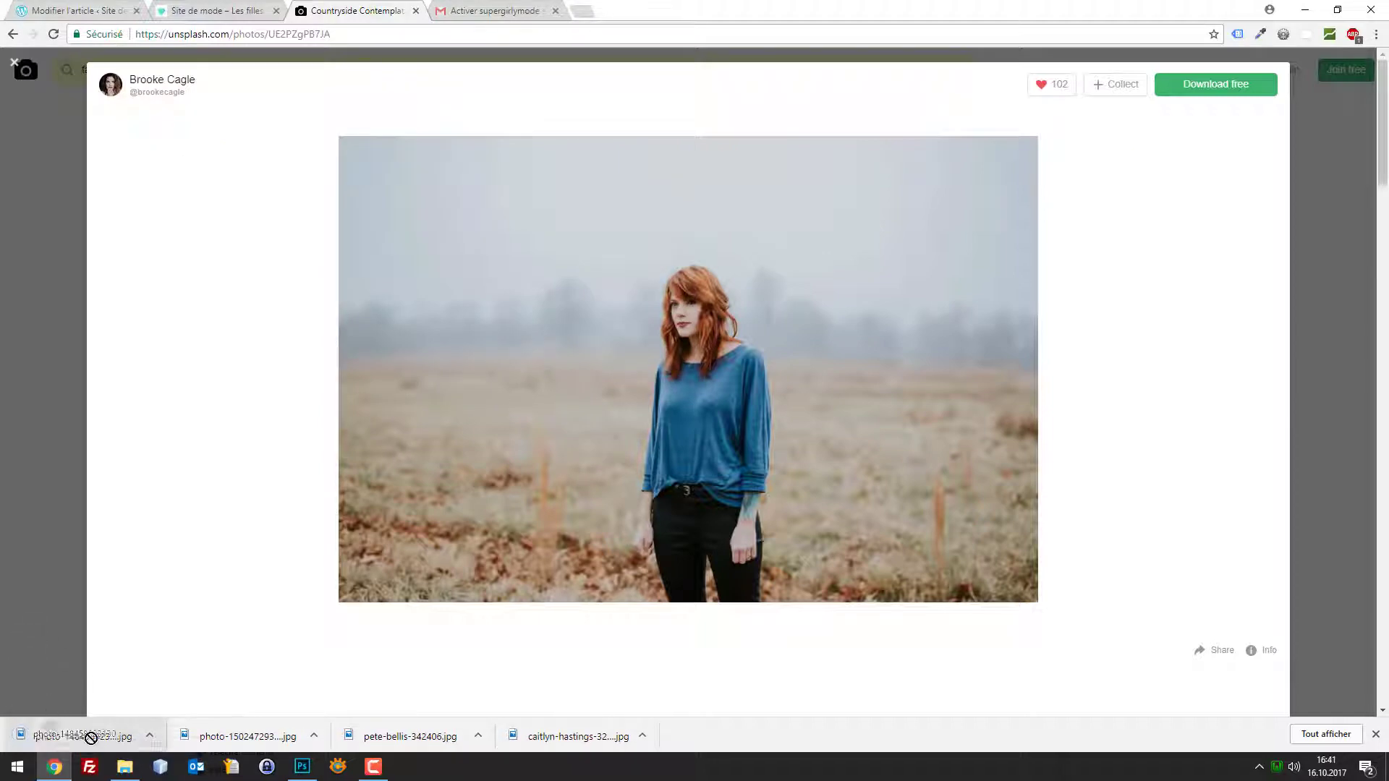
click(302, 766)
Place the downloaded misty-field photo into banner-top.psd and position it
drag(411, 559, 894, 561)
drag(707, 536, 721, 457)
key(Return)
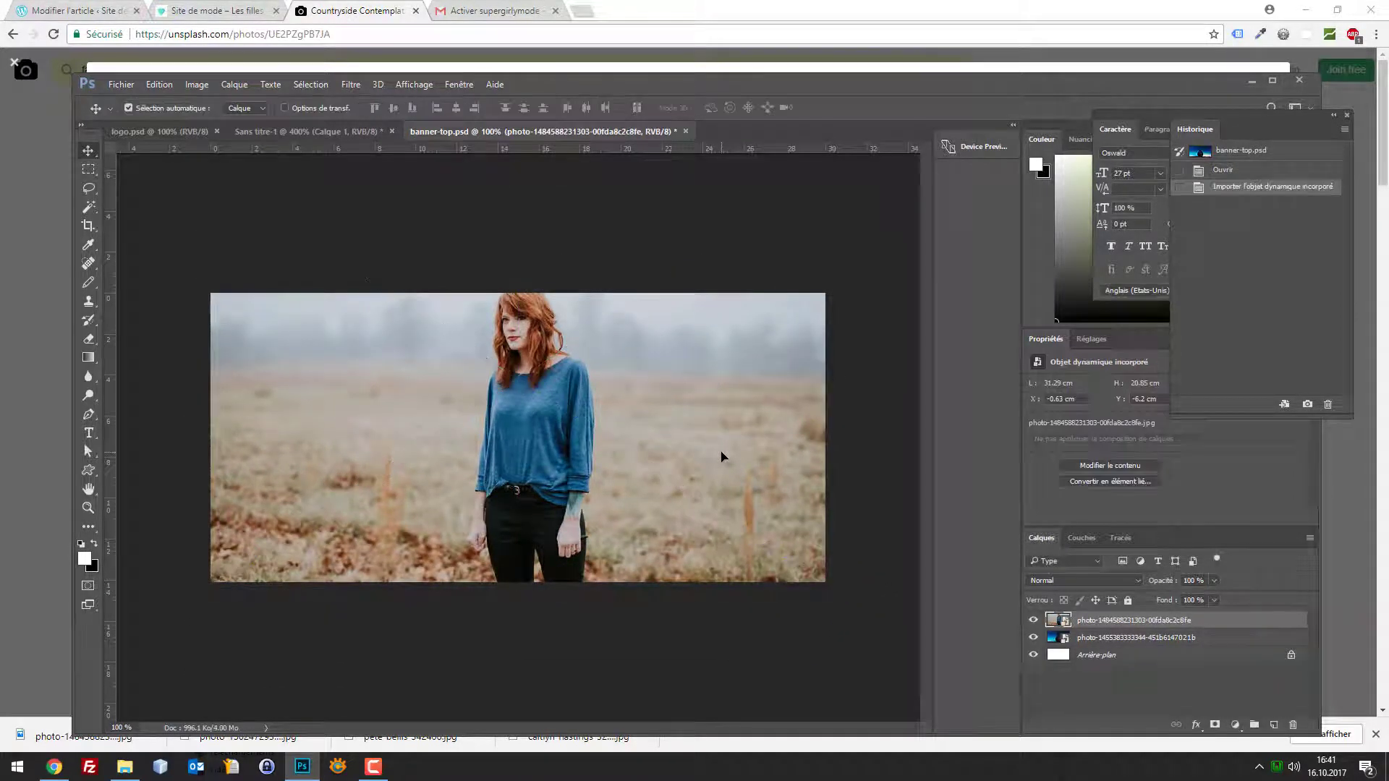
key(shift+Down)
key(shift+Down)
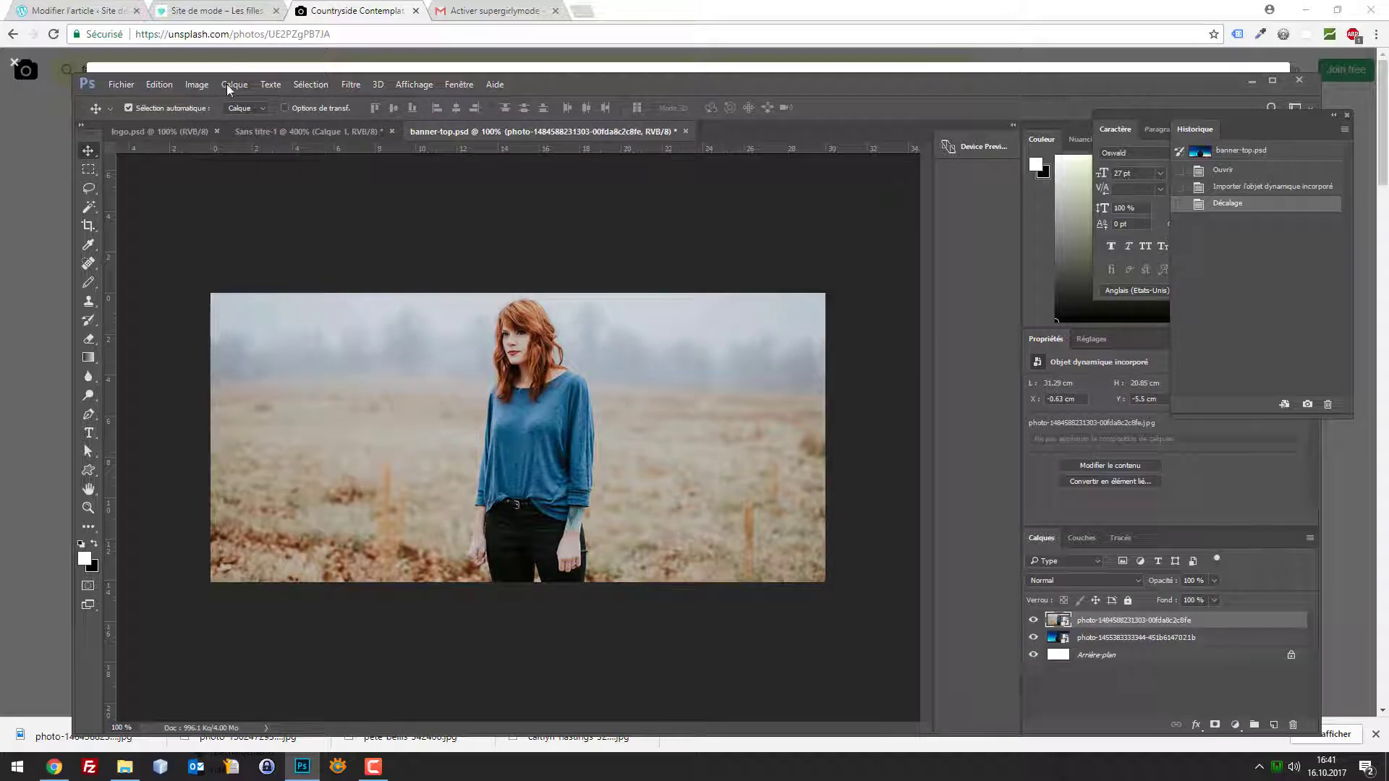
Raise the photo's brightness with Image > Réglages > Luminosité/Contraste
click(197, 84)
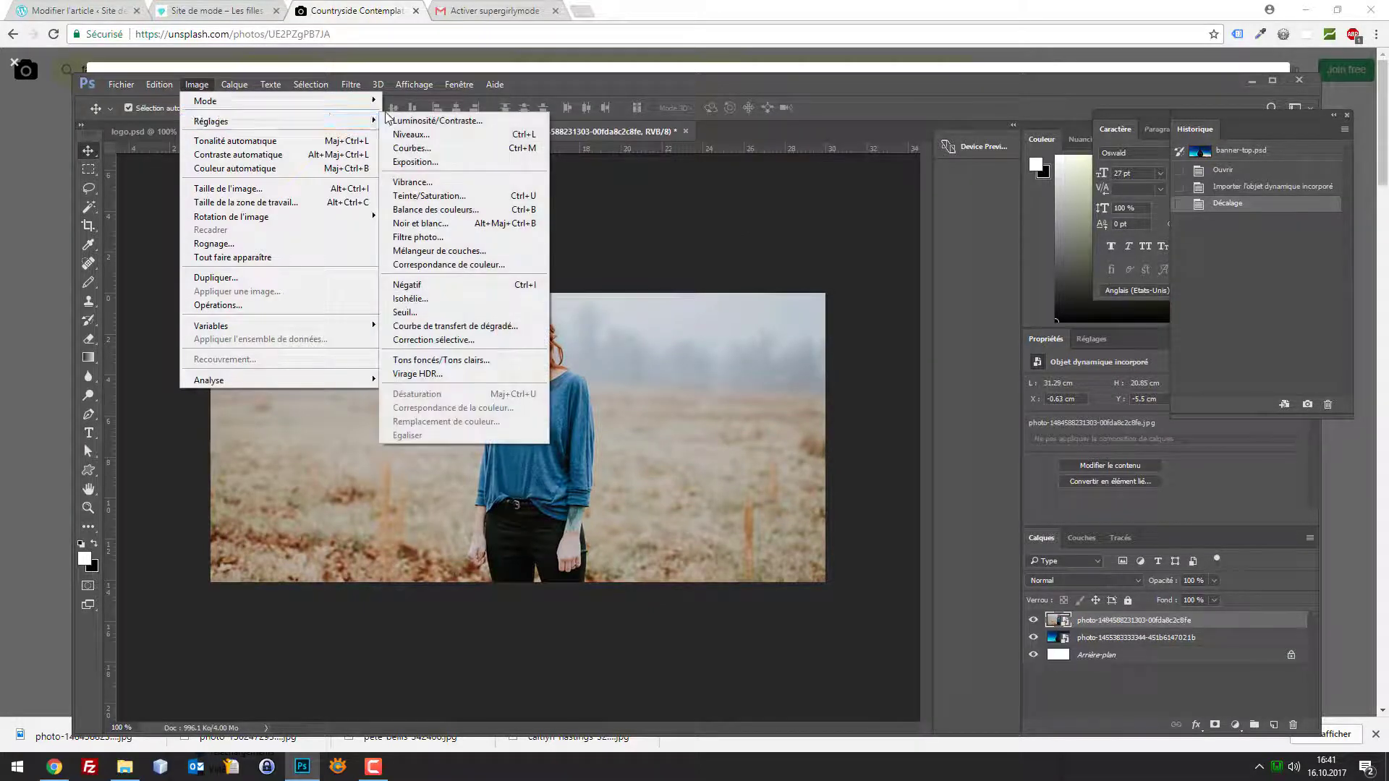
click(405, 120)
mouse_move(656, 250)
mouse_down()
mouse_move(663, 281)
mouse_move(672, 250)
mouse_up()
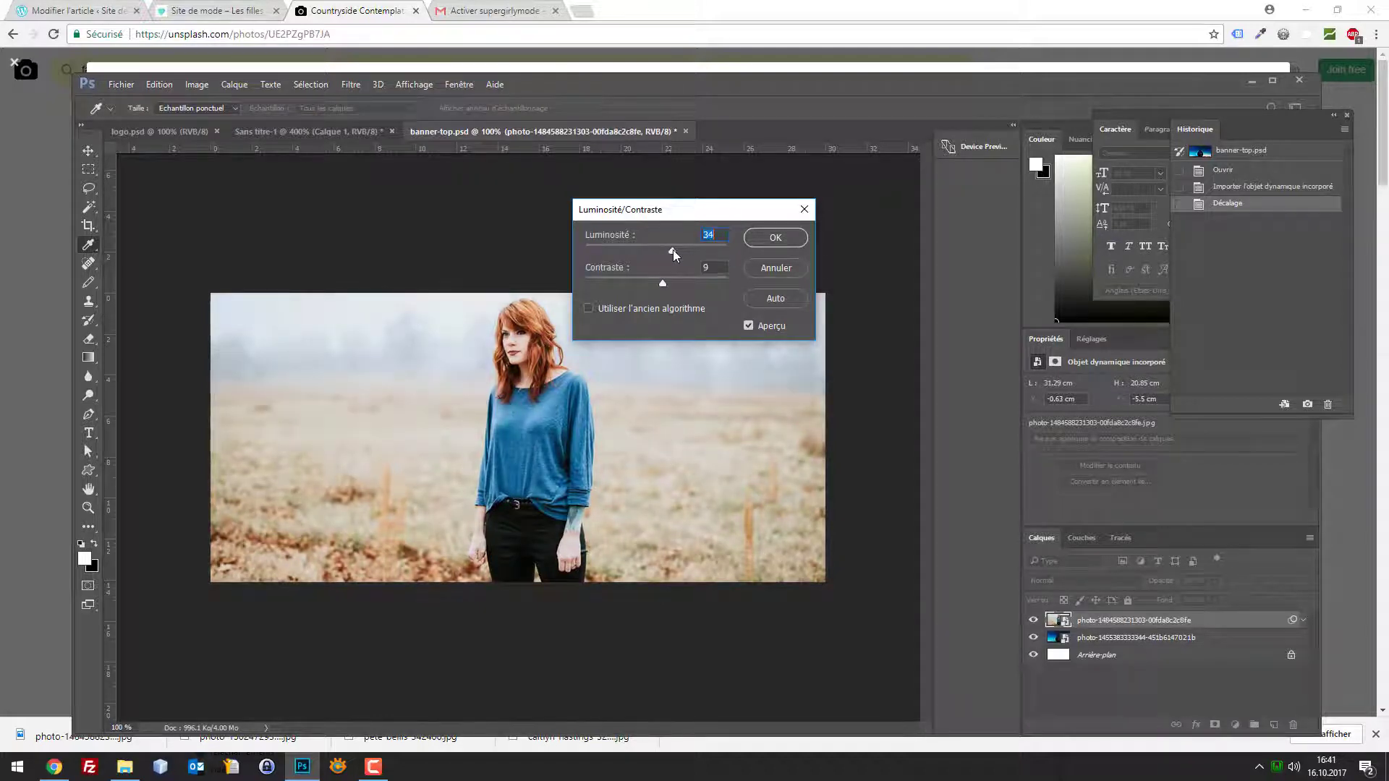
click(773, 239)
Export the banner for the web as tendance-automne.jpg
key(ctrl+alt+shift+s)
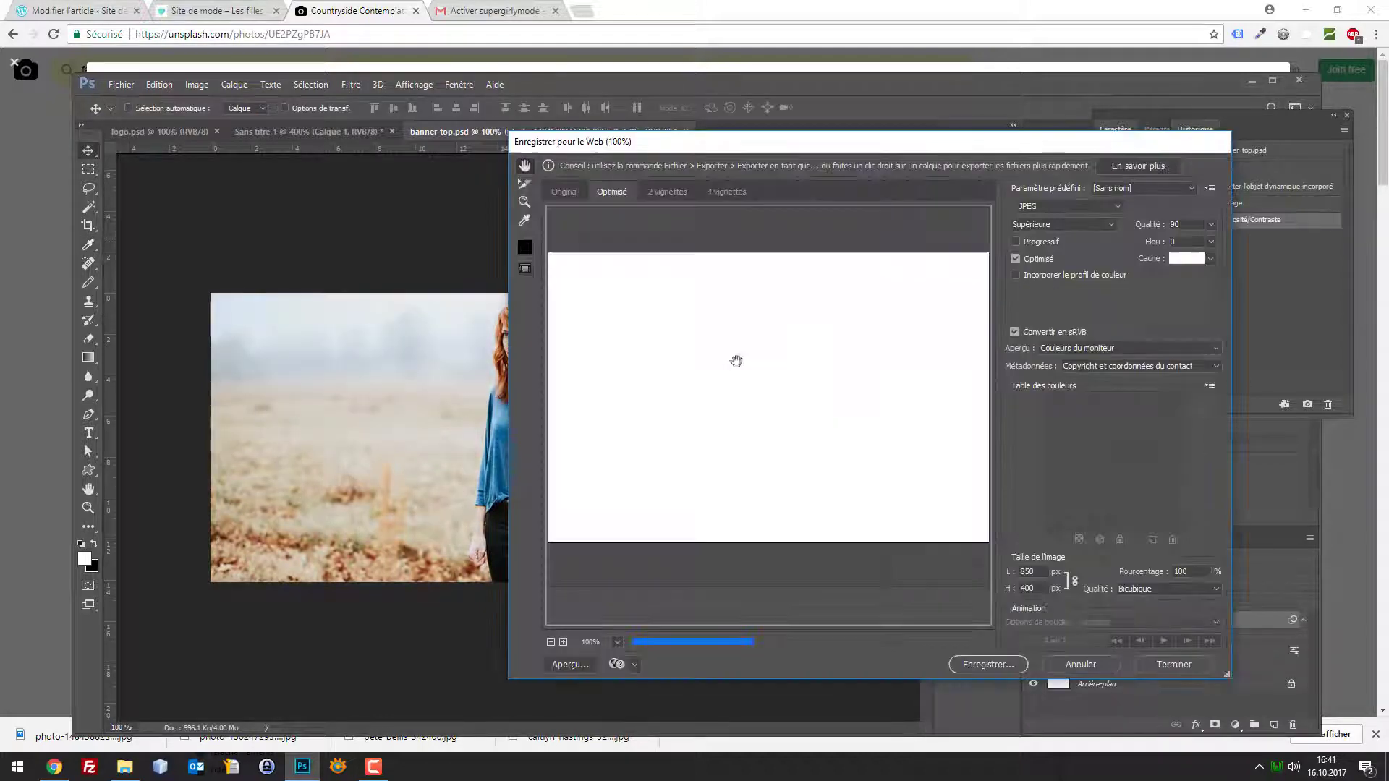
click(987, 664)
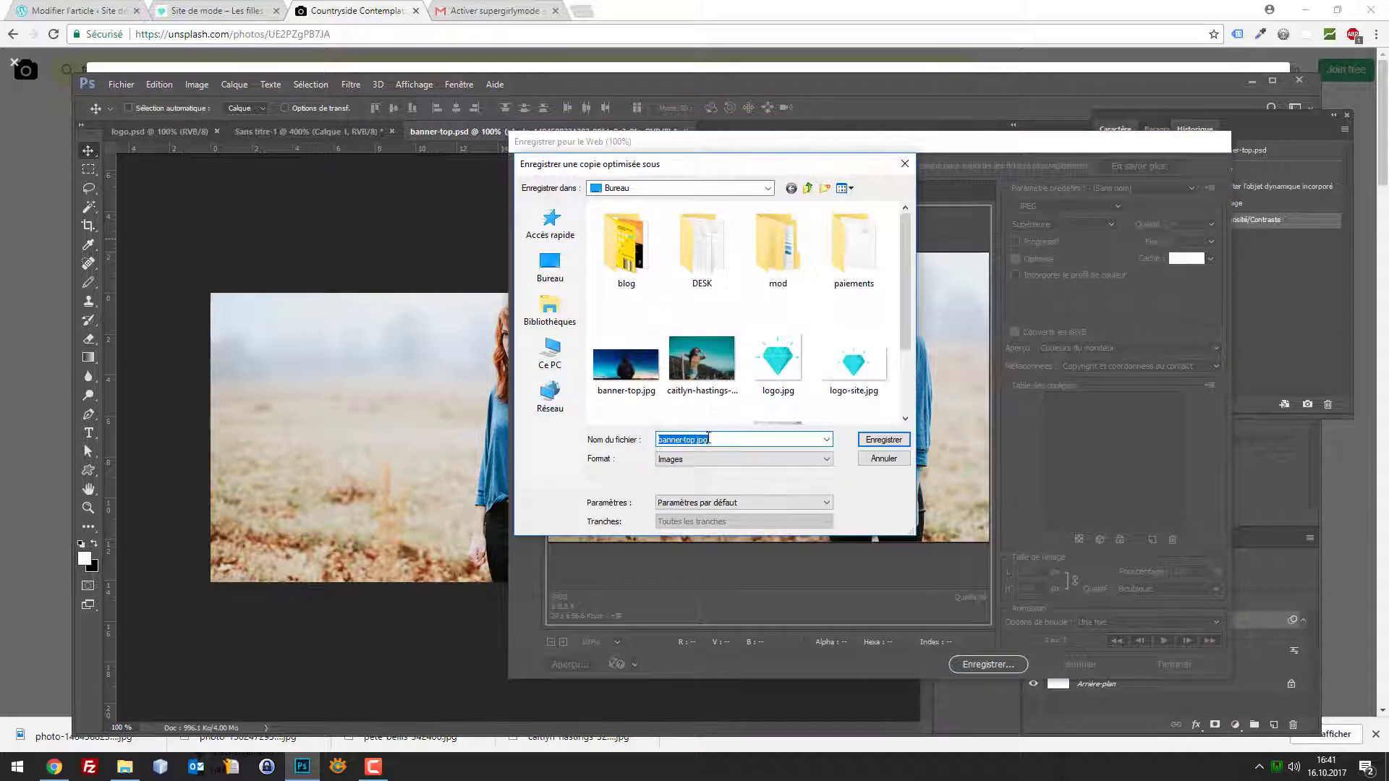
text(tendance-automne)
key(Return)
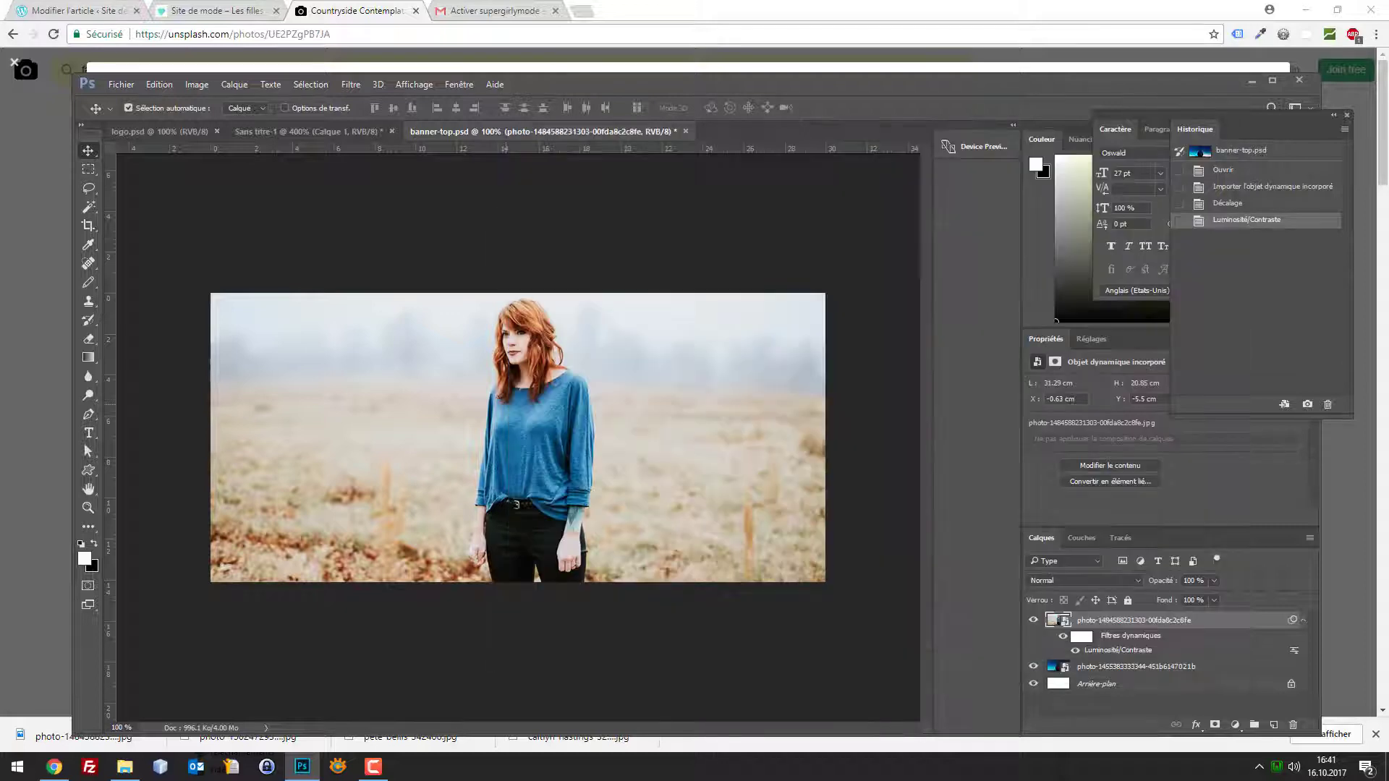
Upload tendance-automne.jpg and set it as the post's featured image
click(174, 6)
click(126, 6)
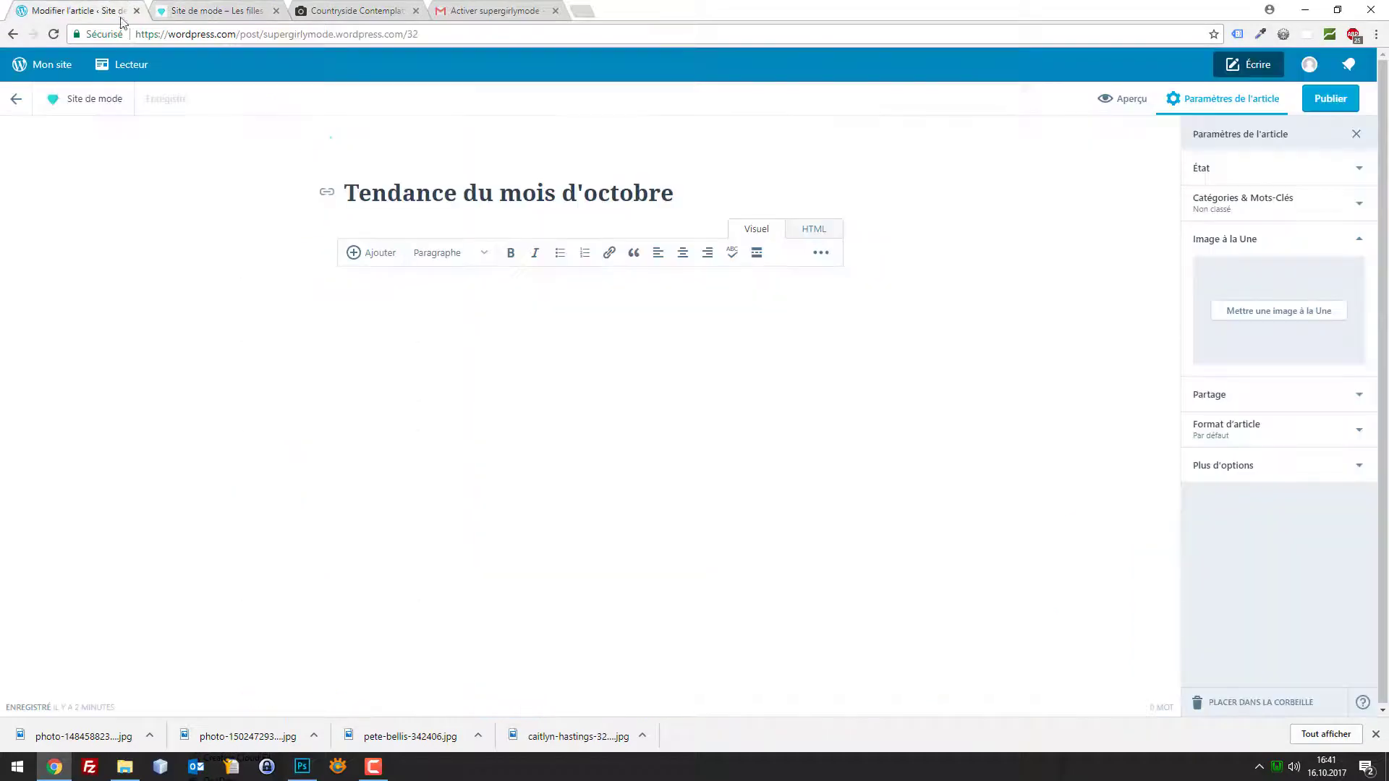
click(1267, 313)
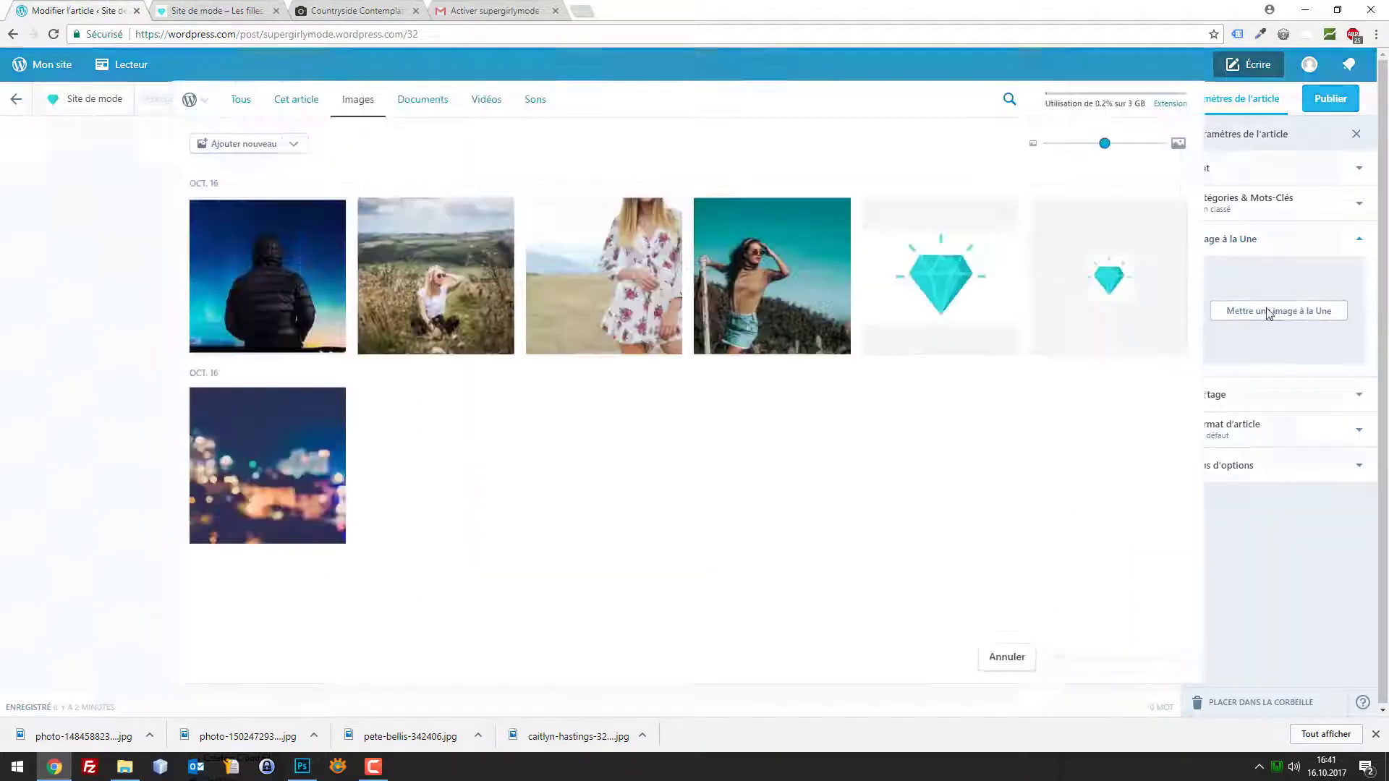
click(249, 143)
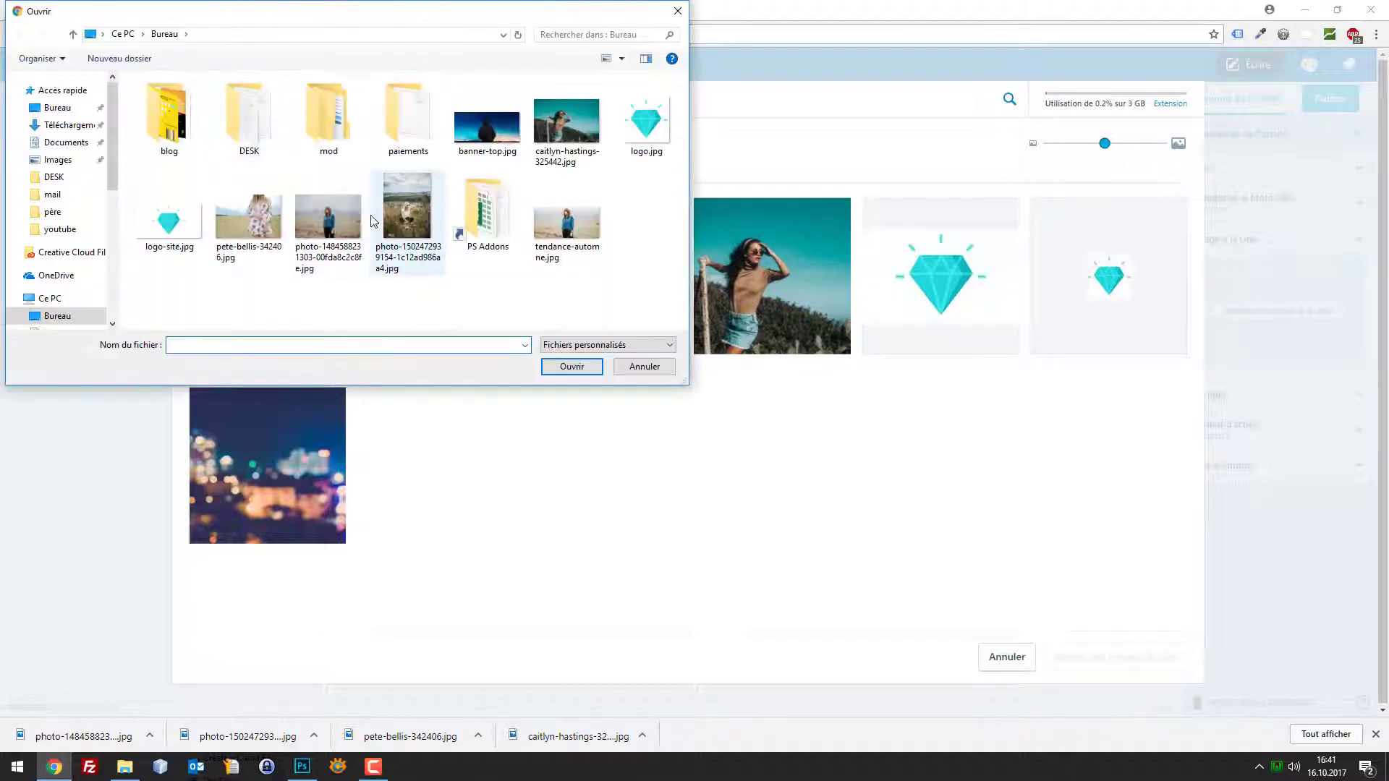
click(583, 224)
double_click(583, 225)
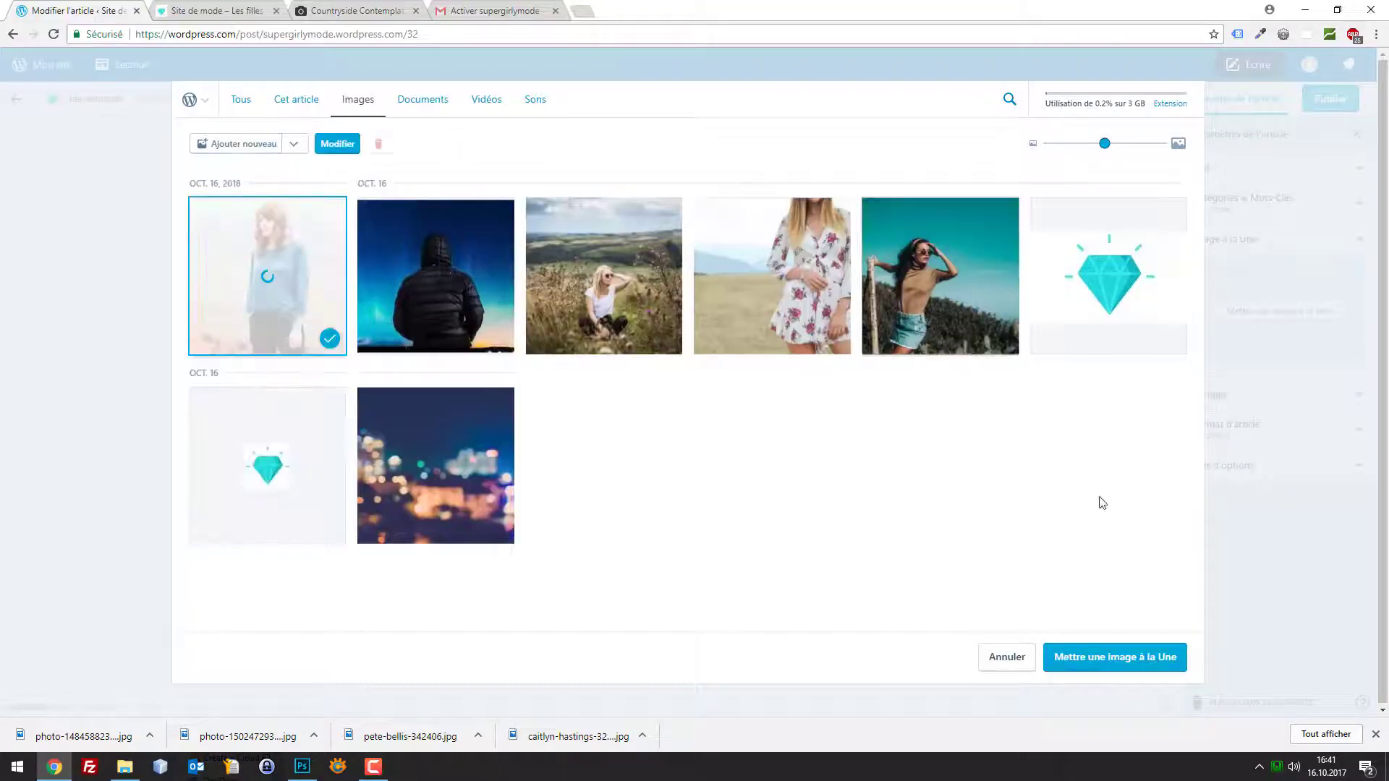
click(1140, 664)
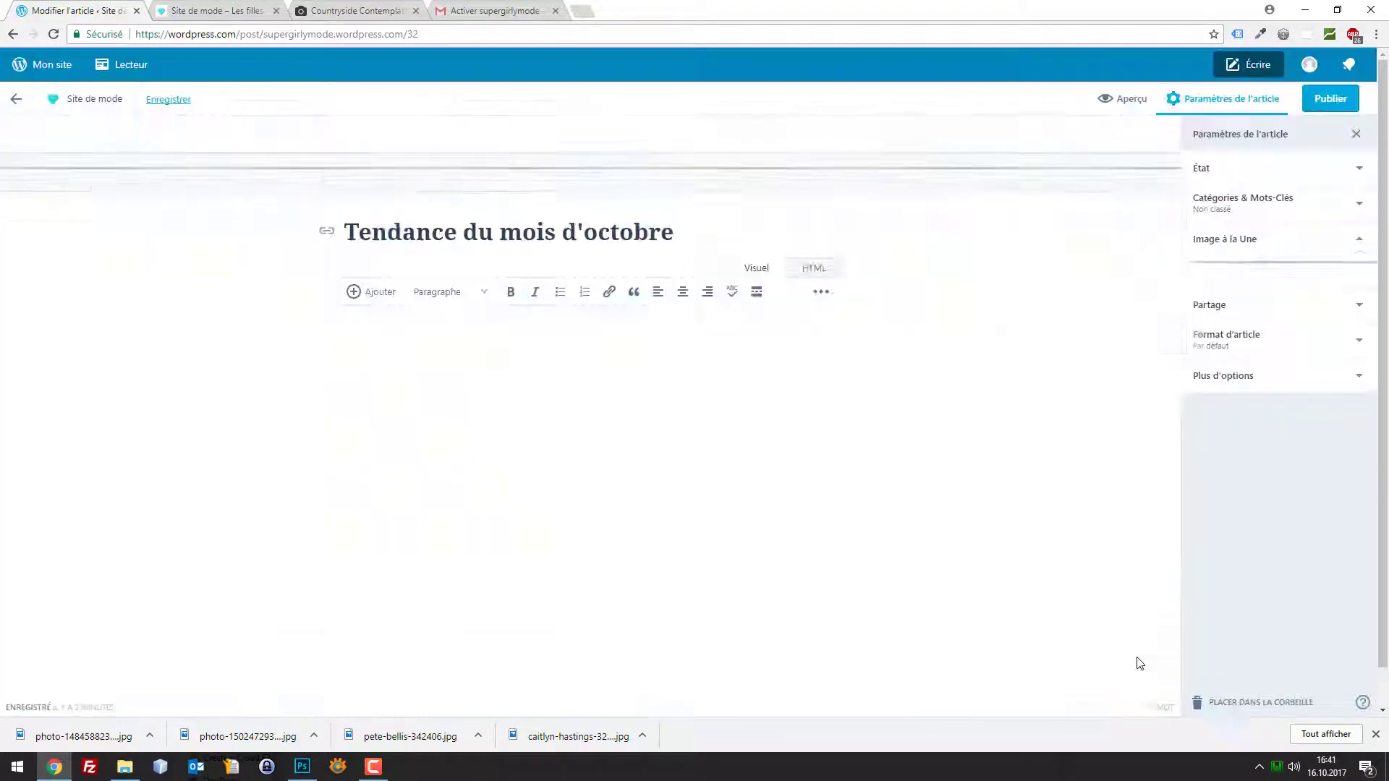
scroll(631, 430, up, 1)
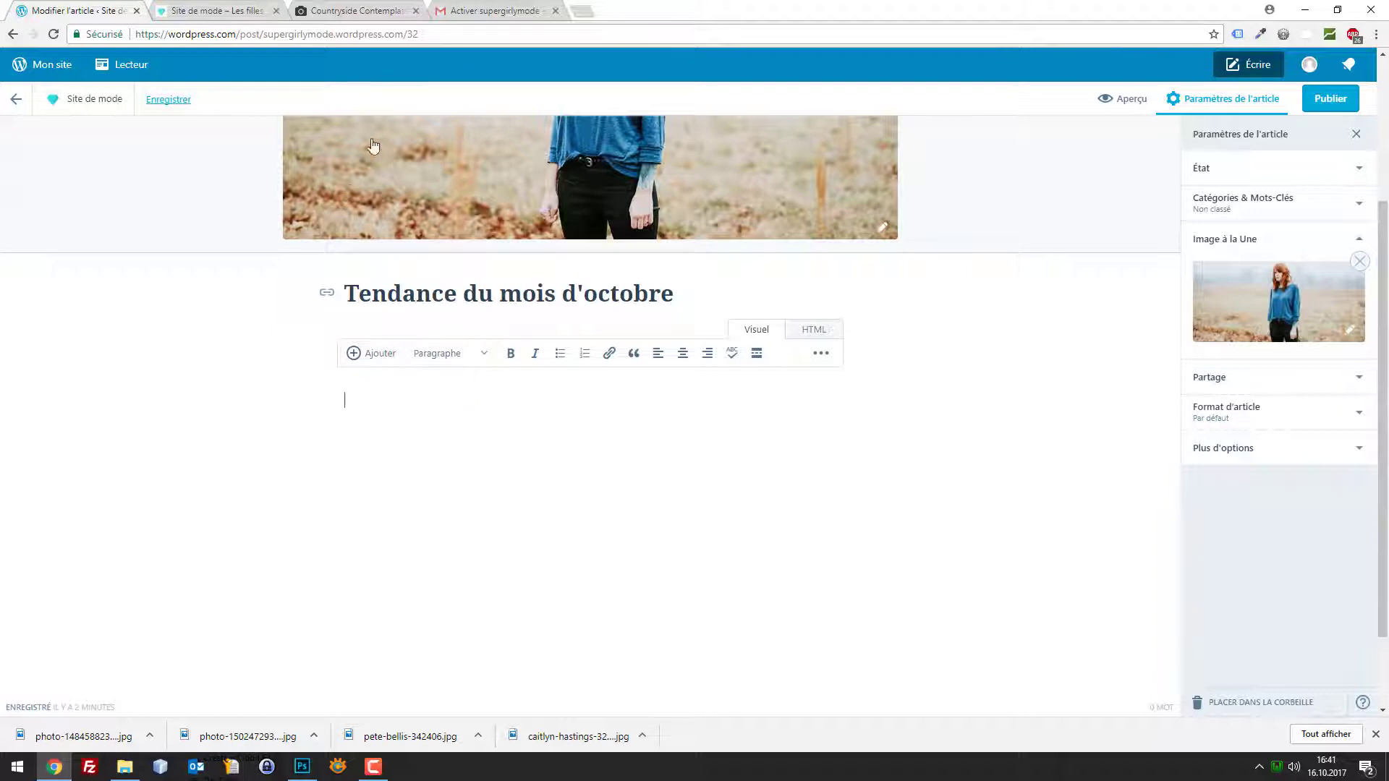
Search Google for lorem ipsum in a new tab and open lipsum.com
click(583, 12)
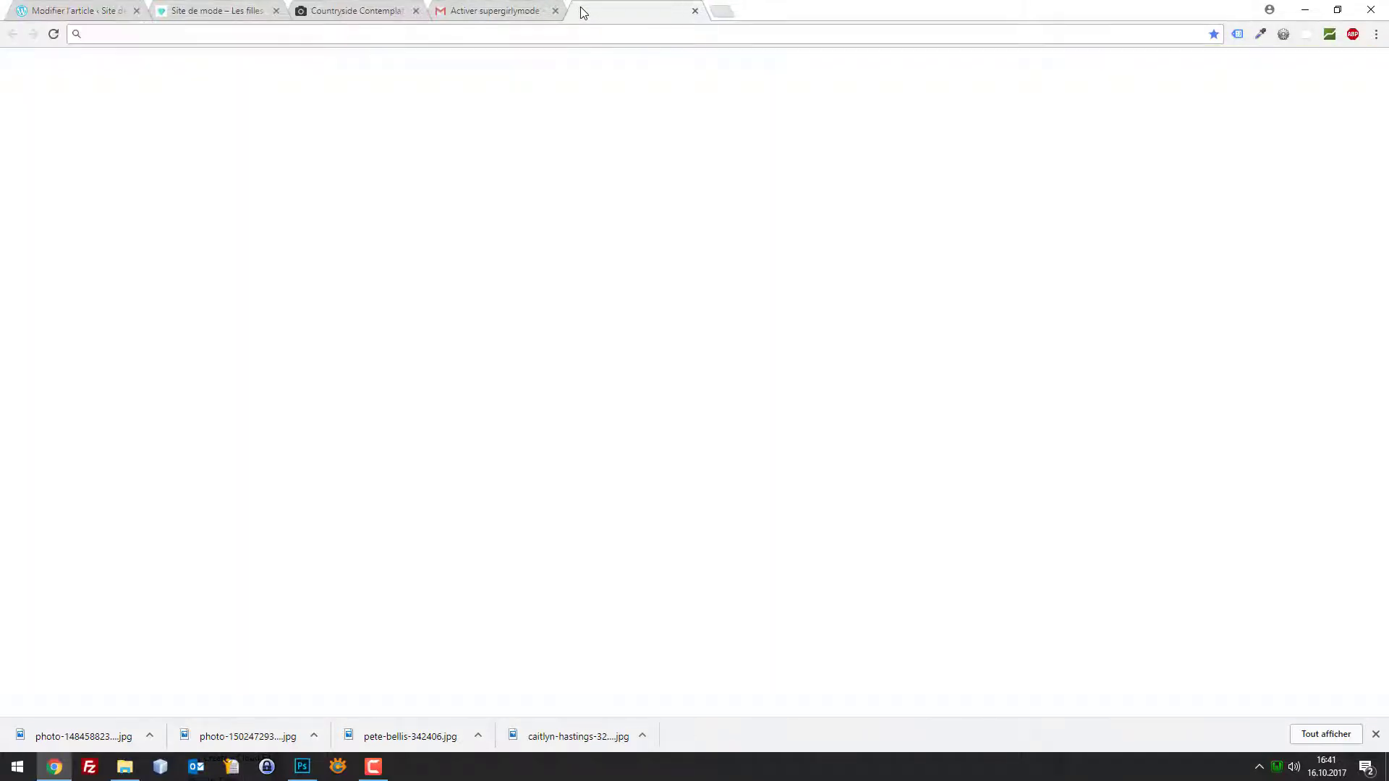
text(lor)
key(BackSpace)
key(BackSpace)
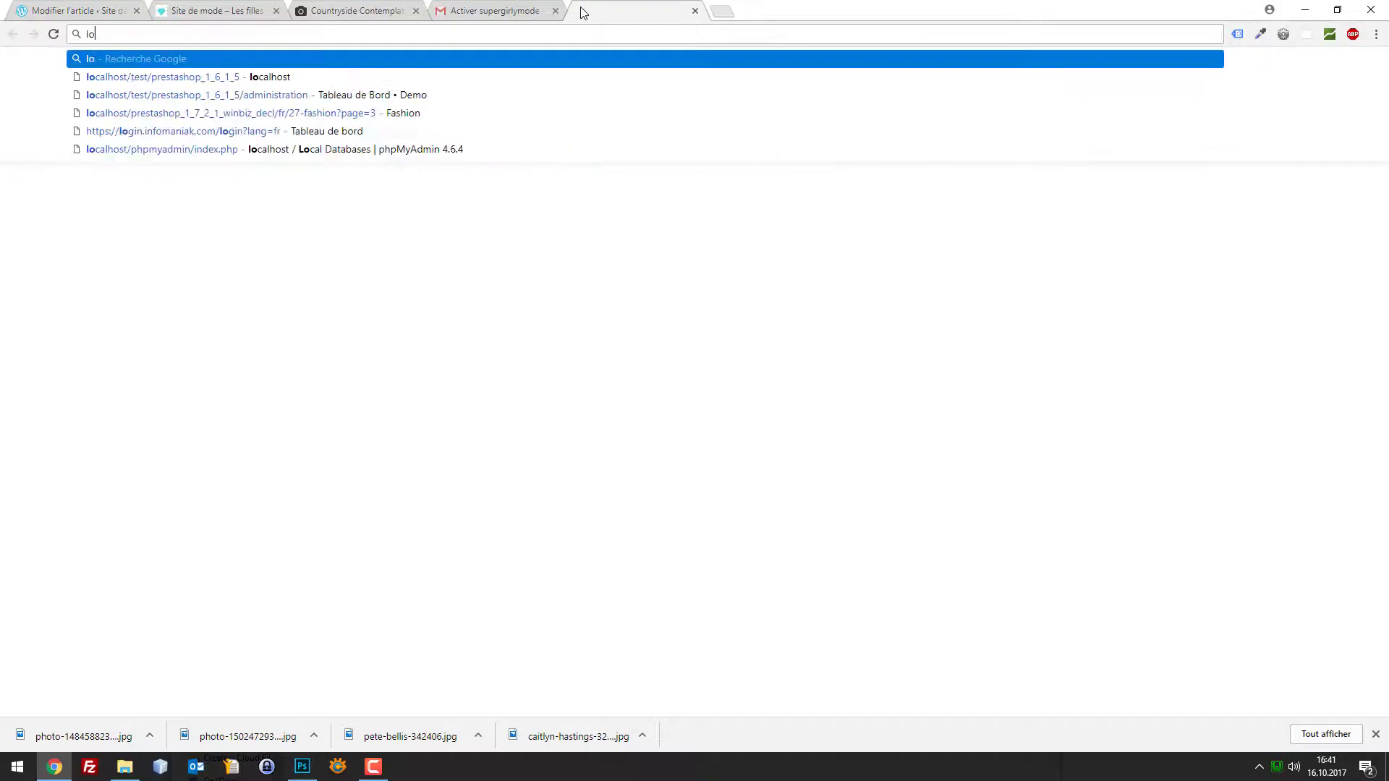
text(e)
key(BackSpace)
key(BackSpace)
text(ore)
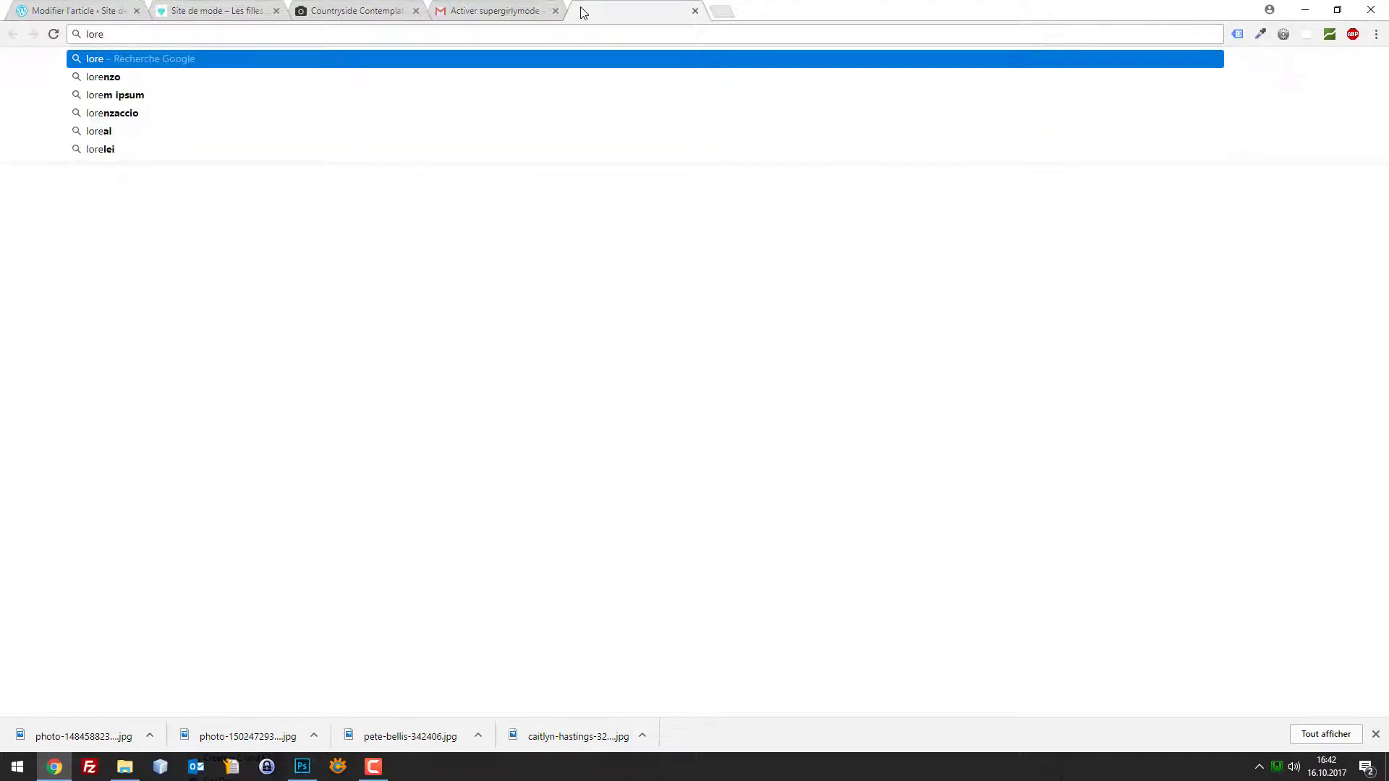
key(Down)
key(Down)
key(Return)
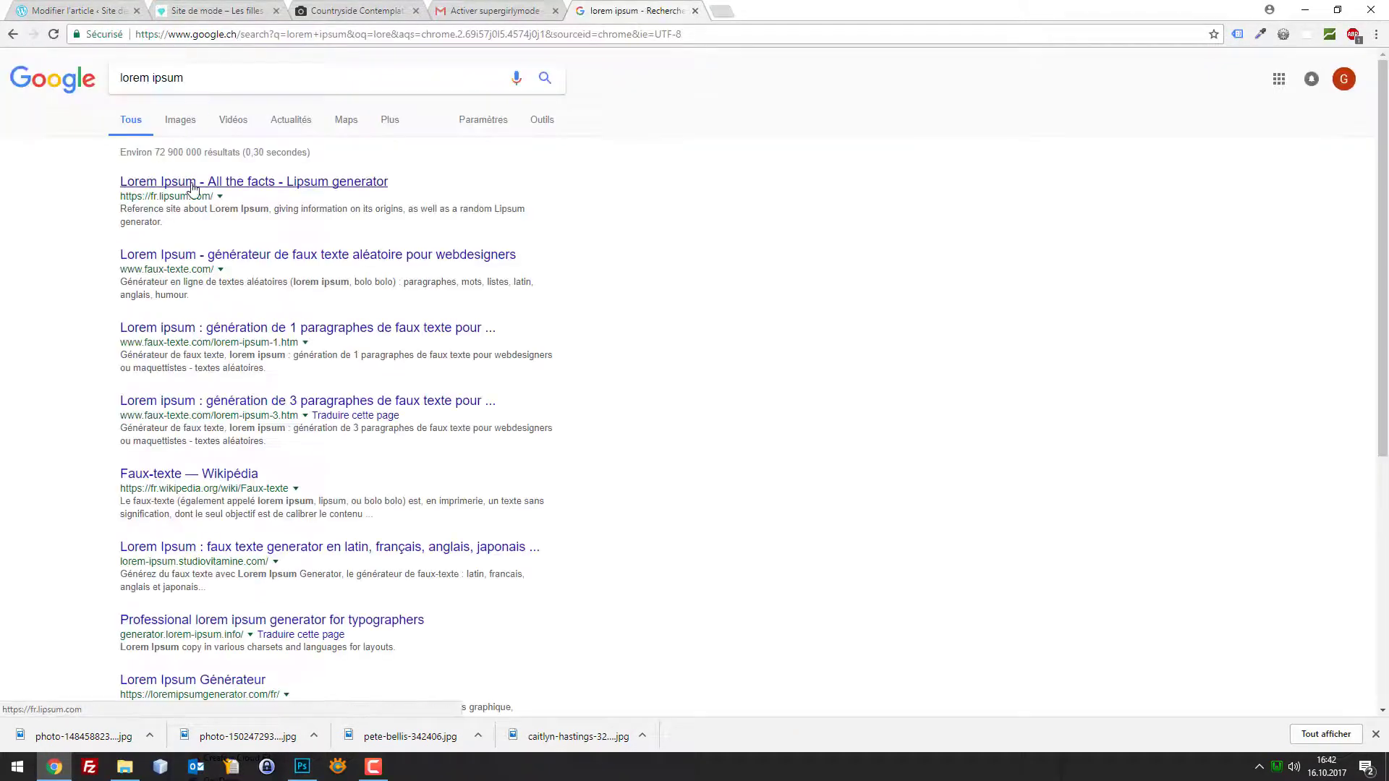
click(193, 183)
Generate Lorem Ipsum text and select the first four paragraphs
scroll(545, 405, down, 8)
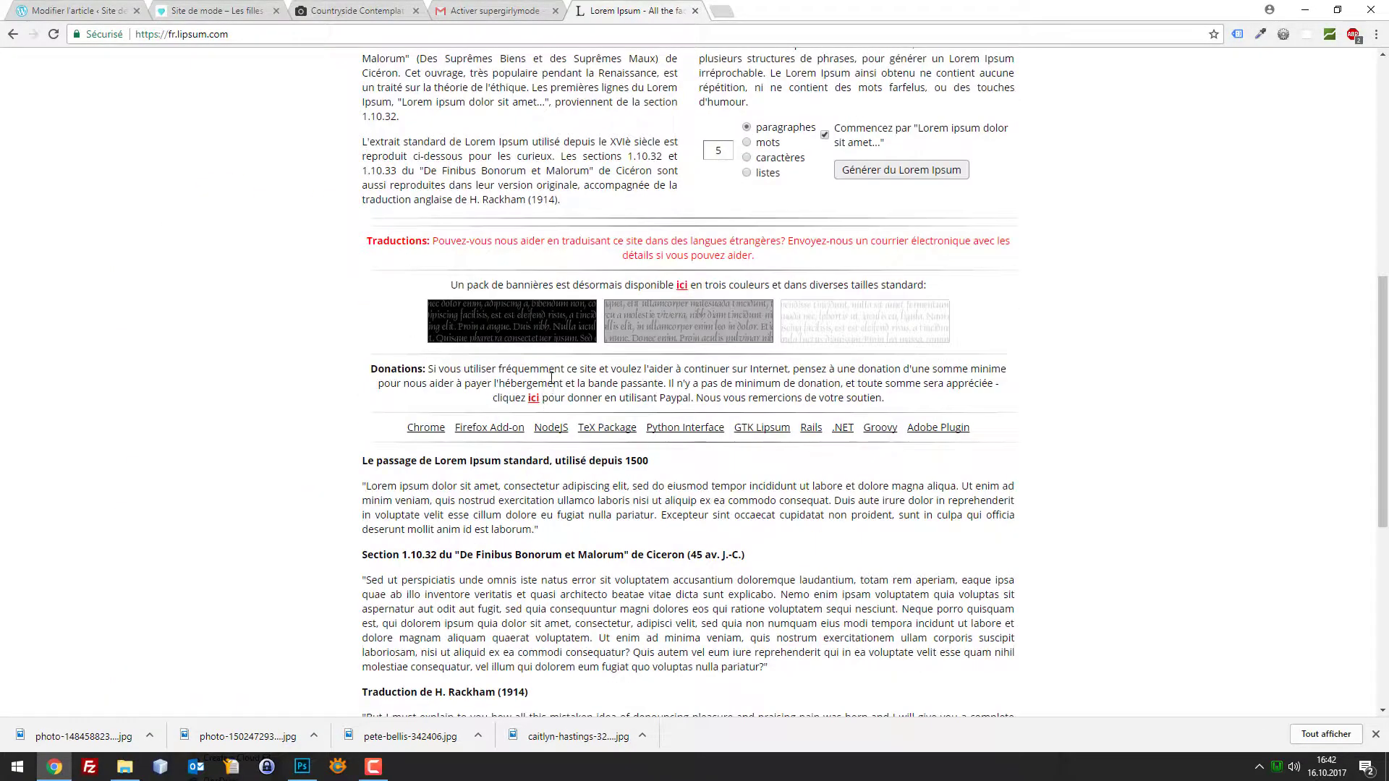
scroll(550, 384, down, 6)
scroll(590, 511, up, 8)
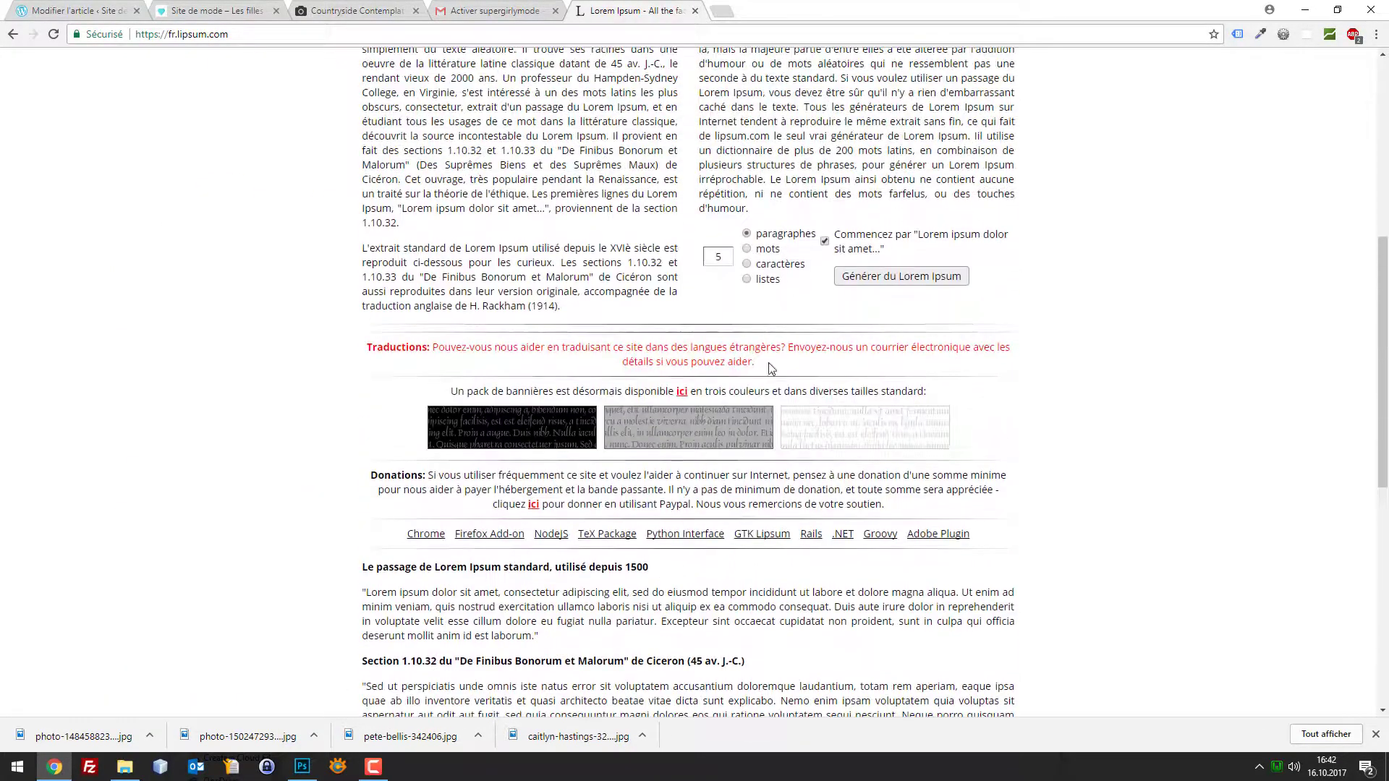
click(863, 283)
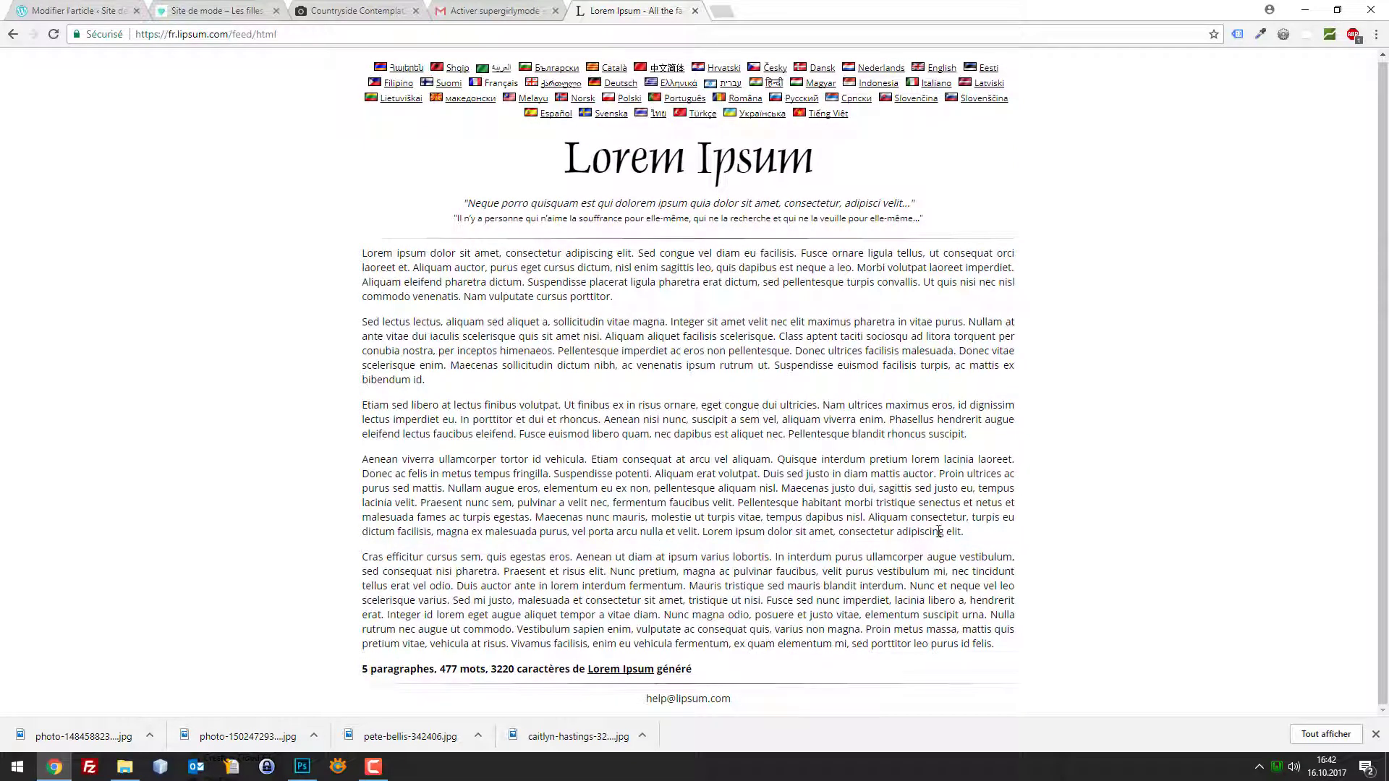
drag(969, 533, 355, 257)
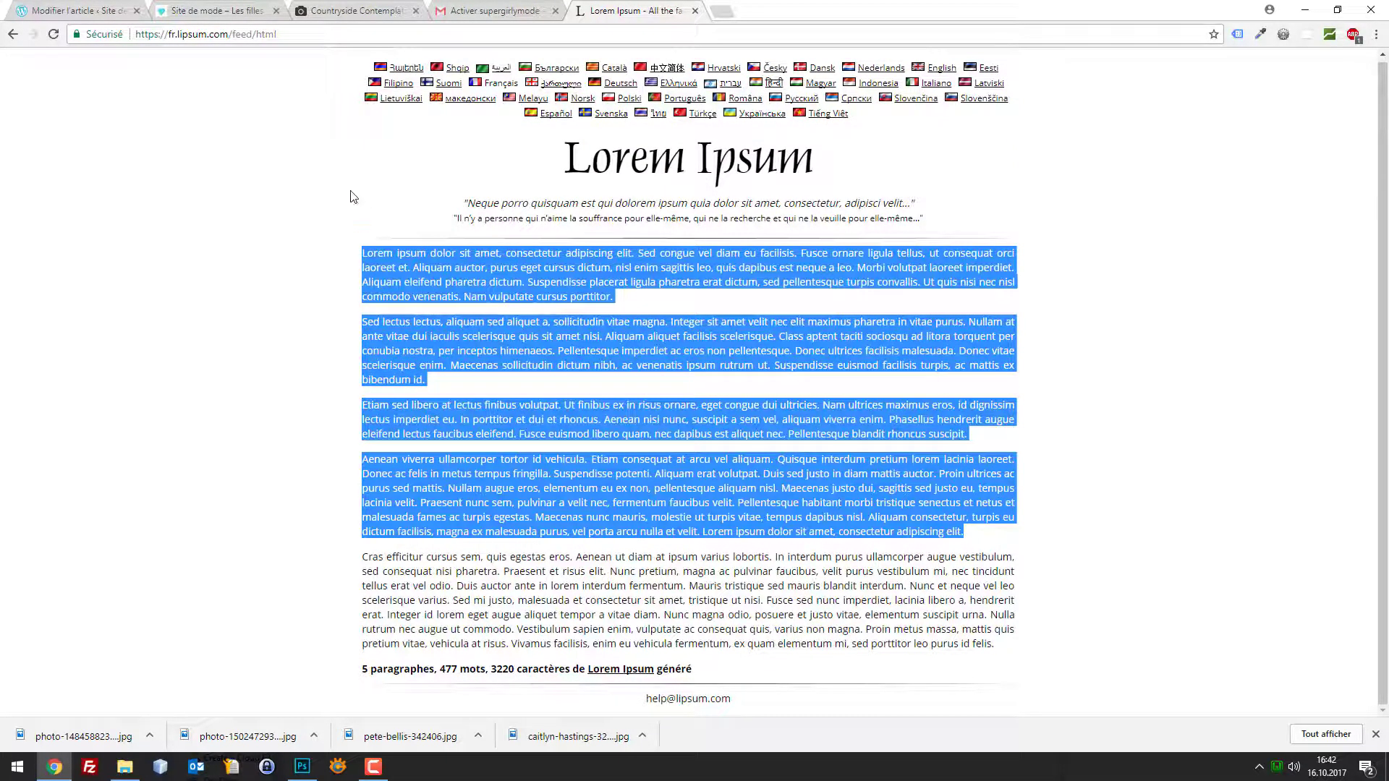
click(120, 8)
Paste the copied Lorem Ipsum paragraphs into the post body
click(527, 442)
key(ctrl+v)
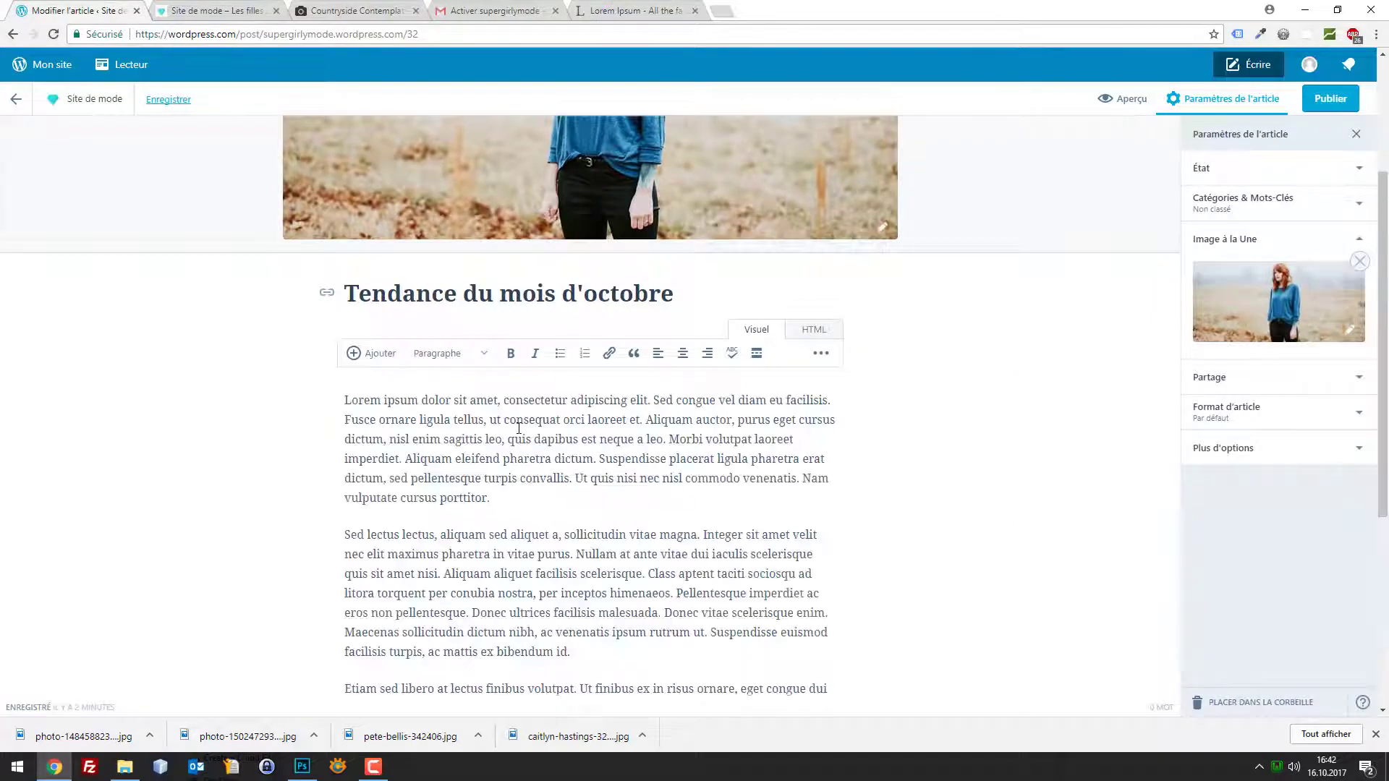
scroll(745, 467, down, 5)
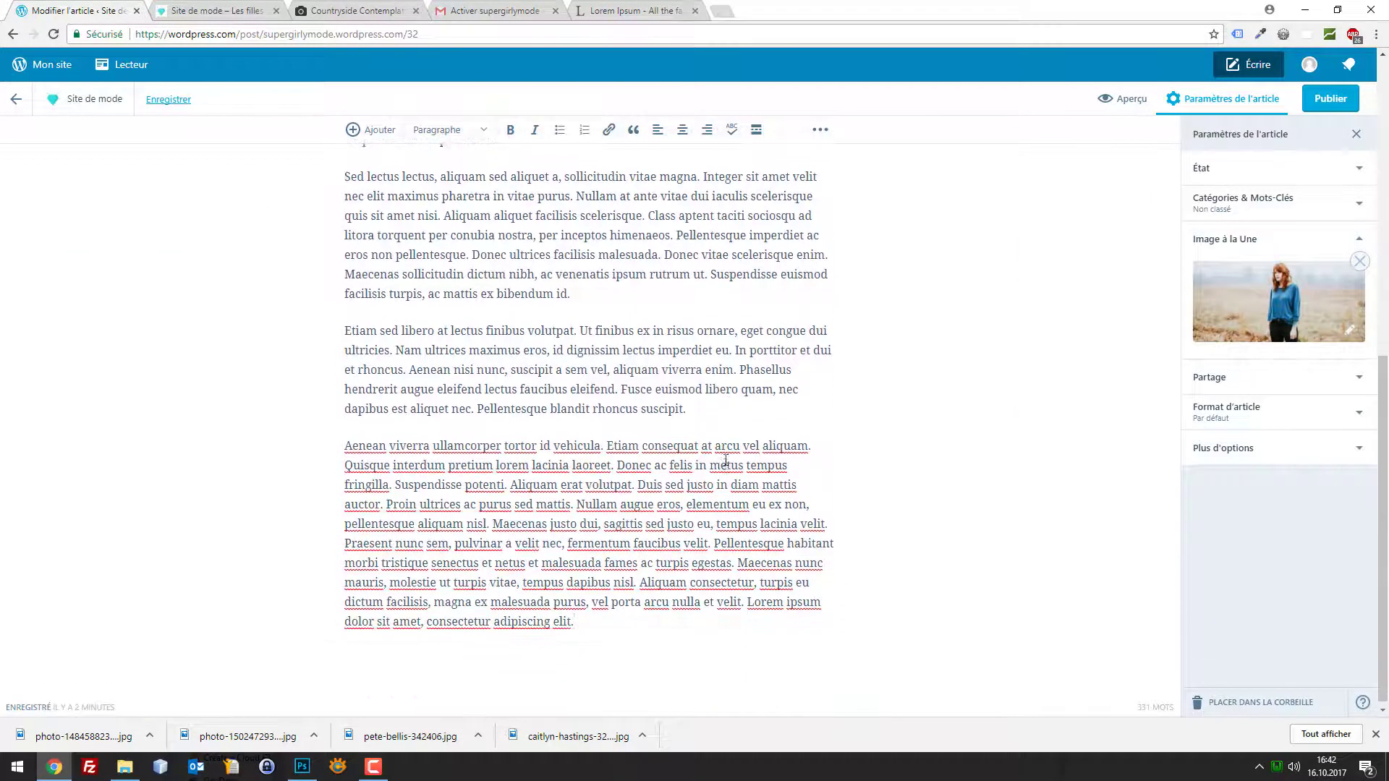
scroll(659, 373, up, 5)
scroll(659, 372, up, 2)
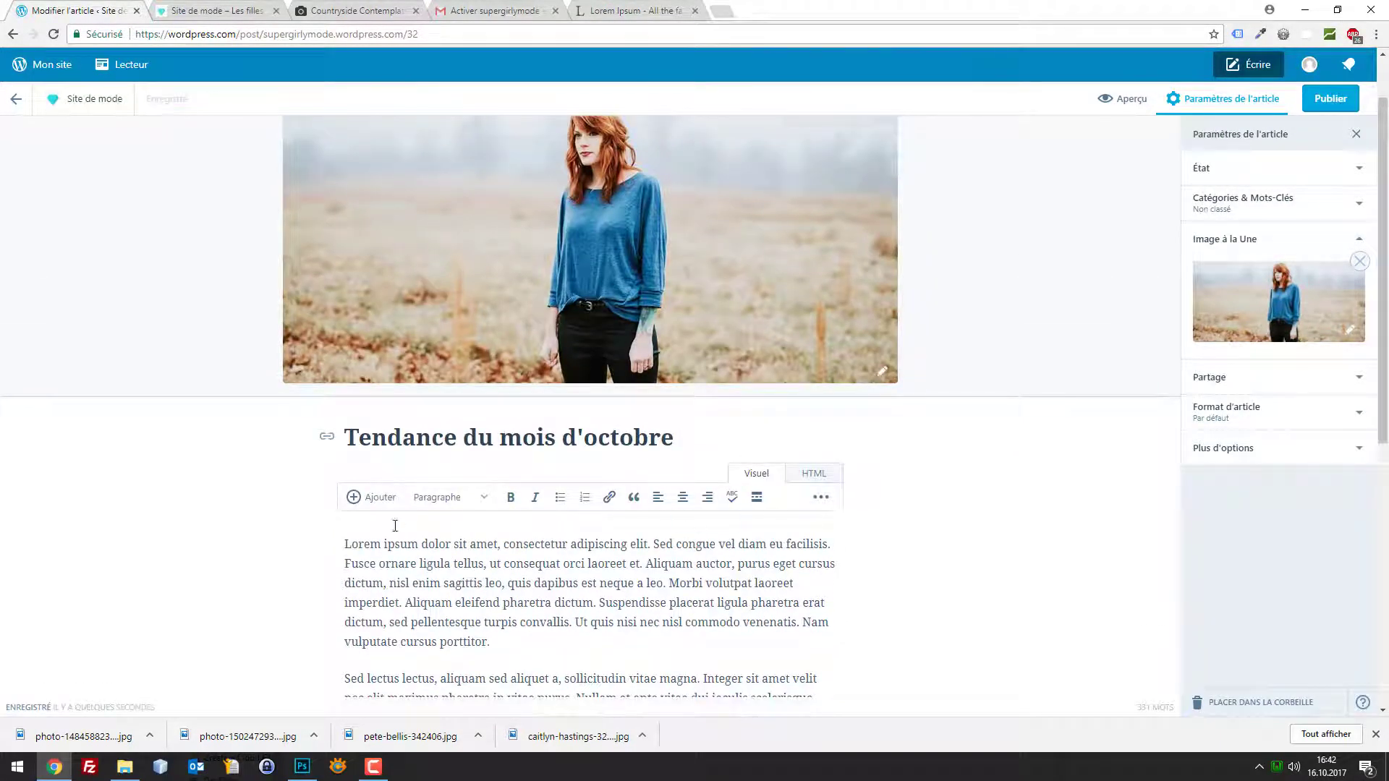
Add the line 'Un joli haut pour l'automne' above the first paragraph
click(347, 544)
scroll(511, 508, down, 2)
key(Return)
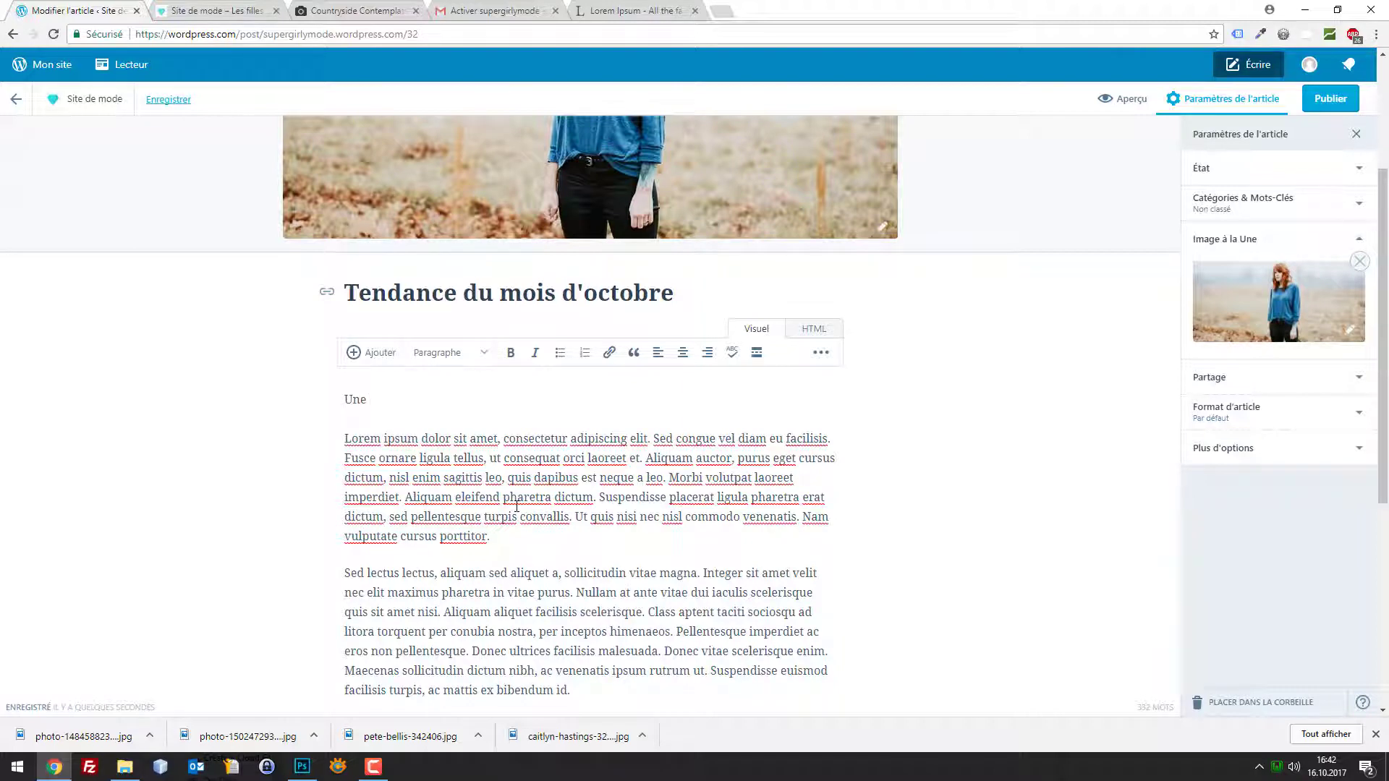
scroll(526, 500, up, 2)
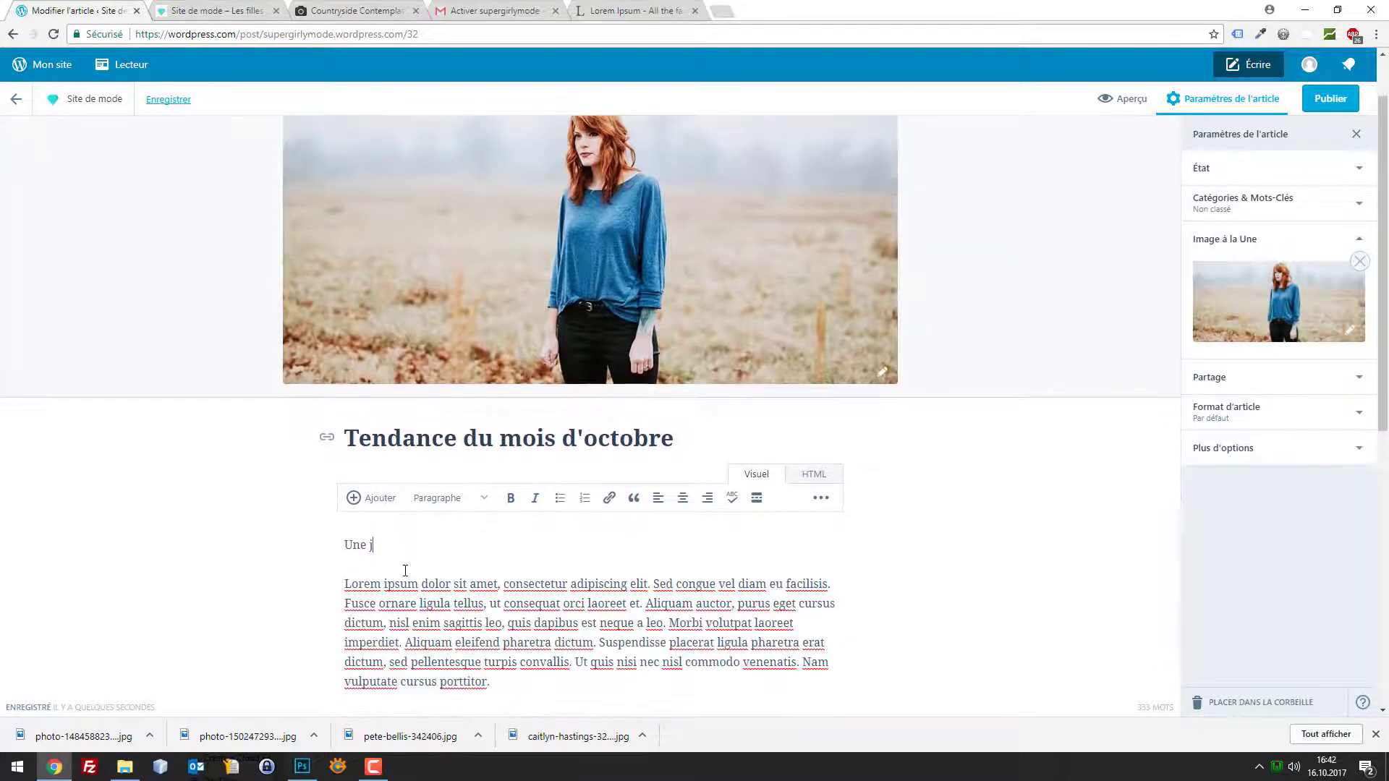
drag(387, 551, 334, 546)
text(Un joli haut pour l'automne)
Add the line 'Mes conseils pour avoir le style' after the first paragraph
scroll(430, 507, down, 3)
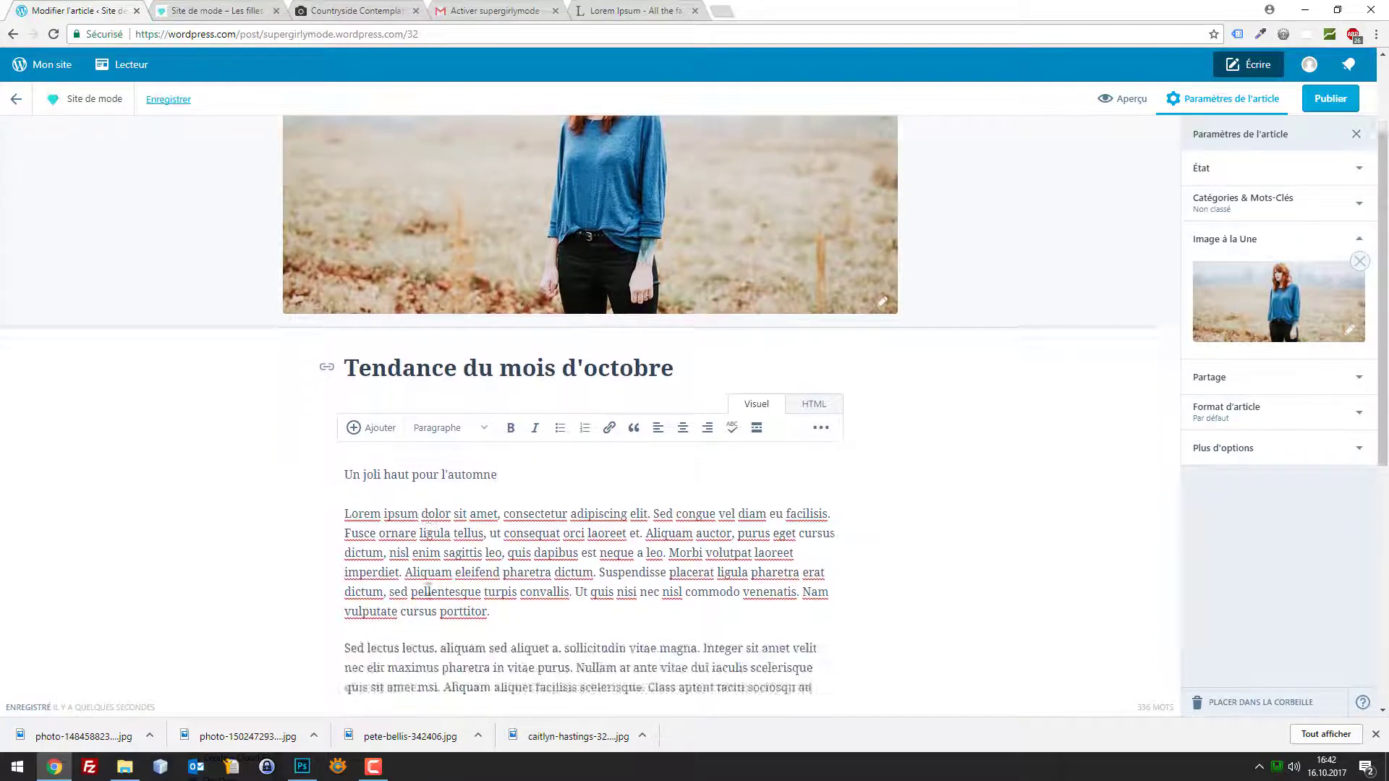
click(508, 465)
key(Return)
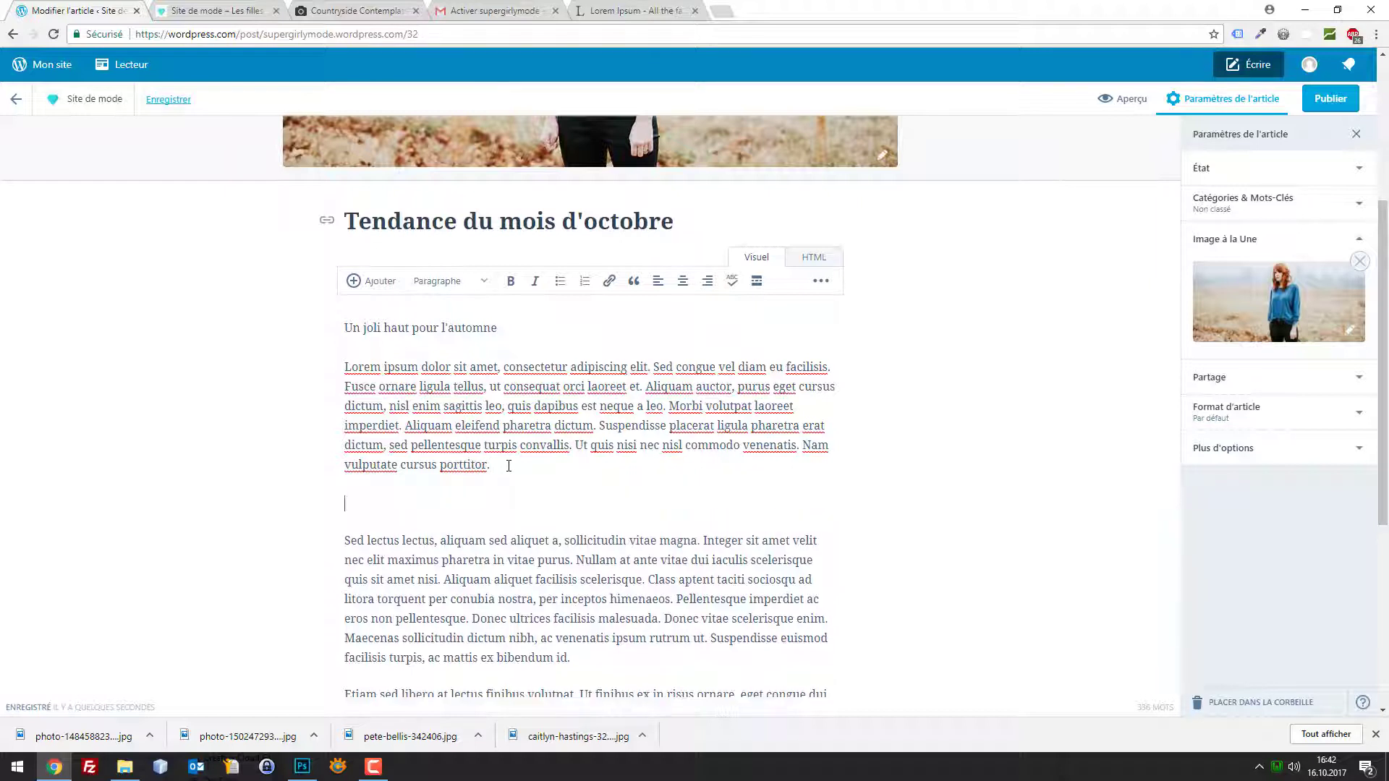
text(Mes conseils pour avoir l)
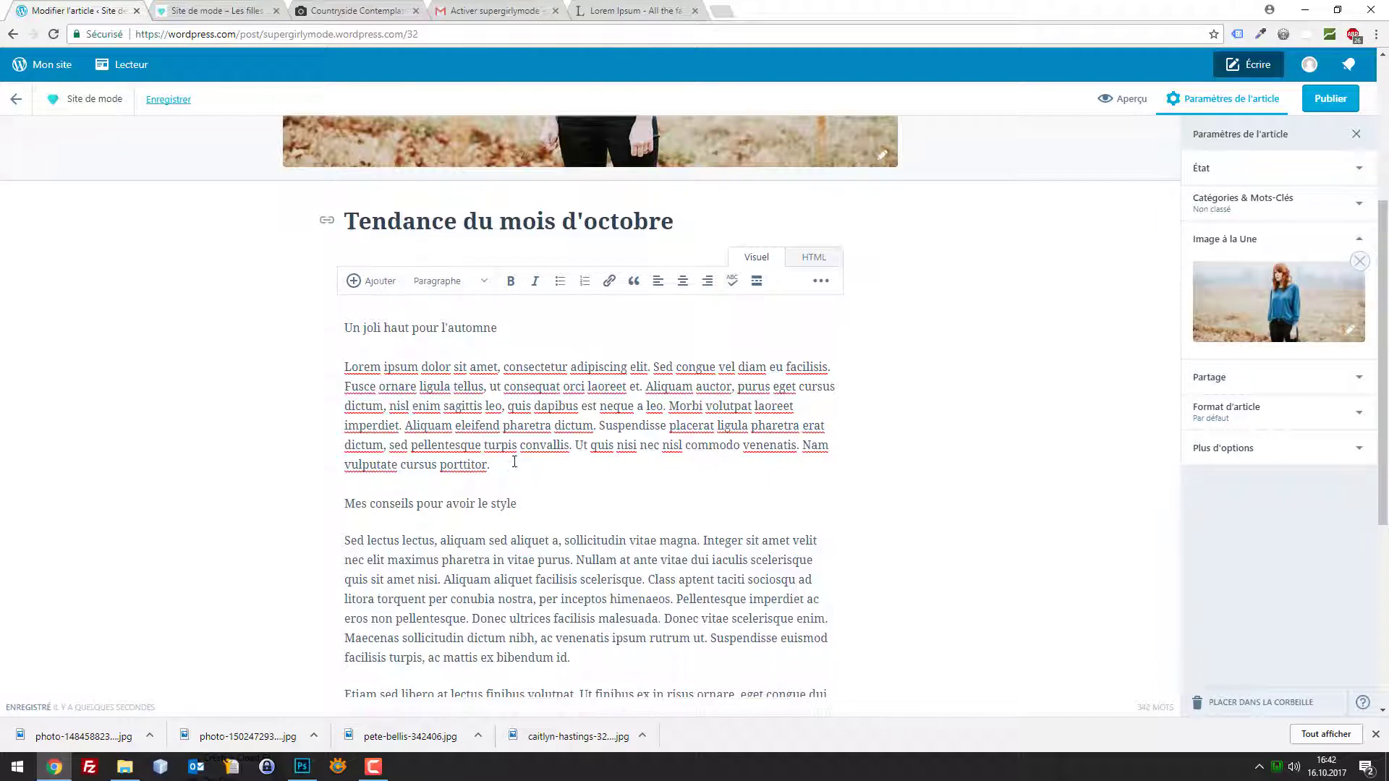
text(e style)
scroll(590, 342, down, 5)
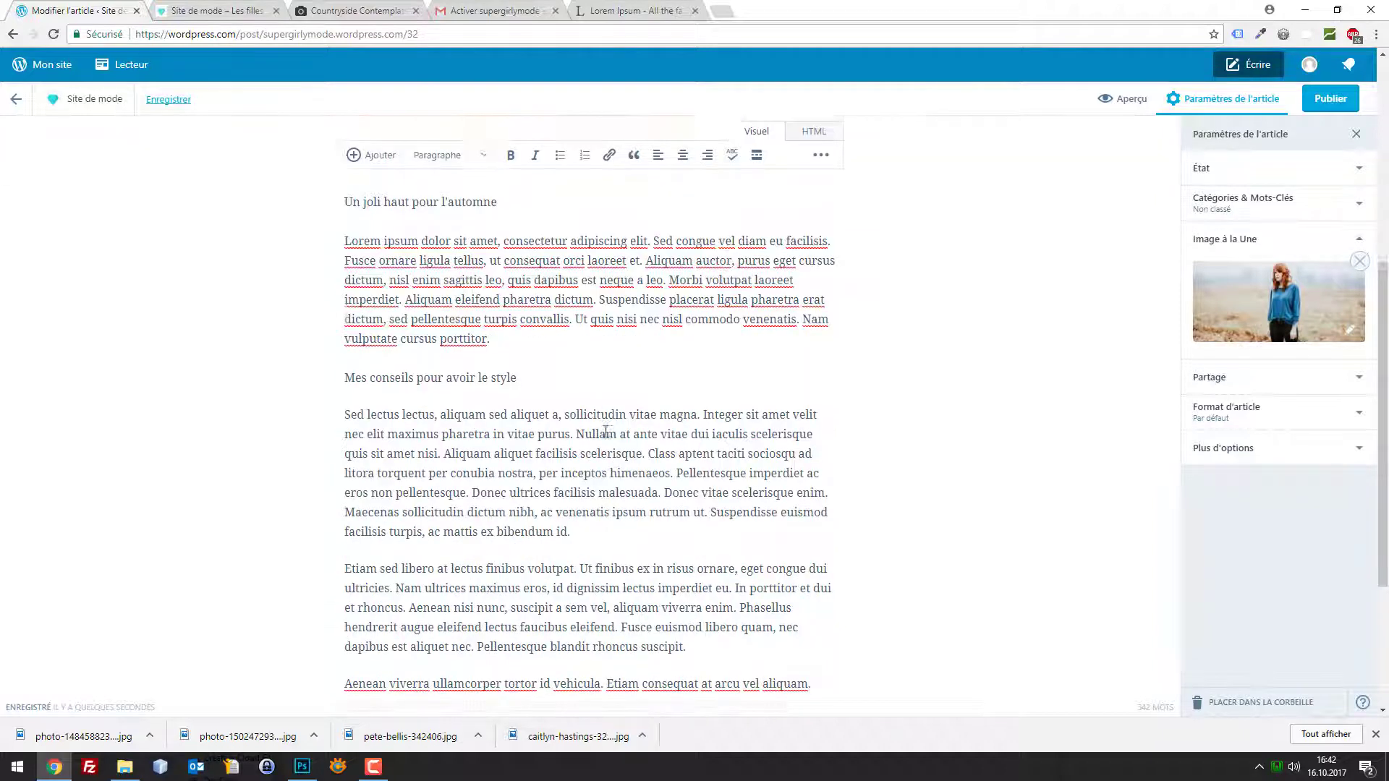
scroll(768, 290, up, 5)
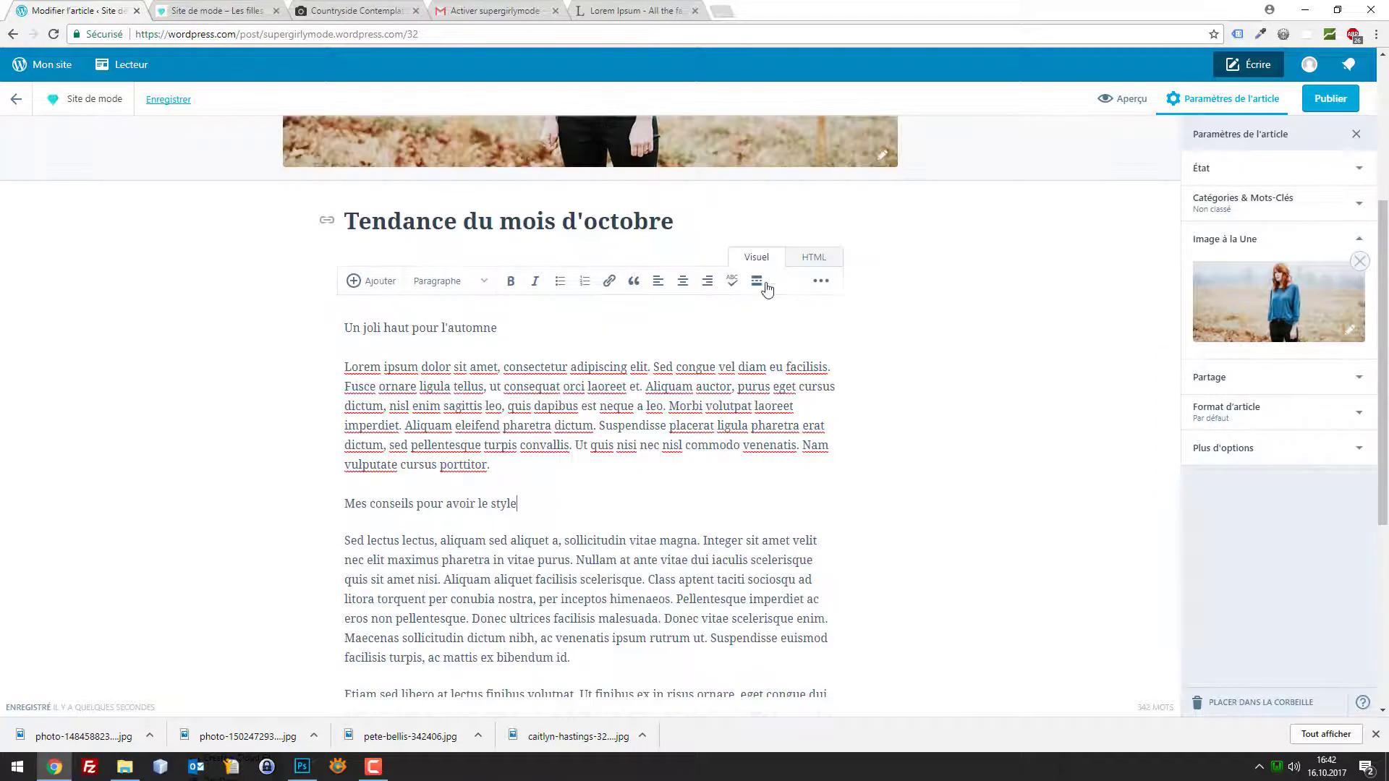
Wrap the first subheading in <h2></h2> tags in the HTML source and check the result
click(808, 261)
click(345, 326)
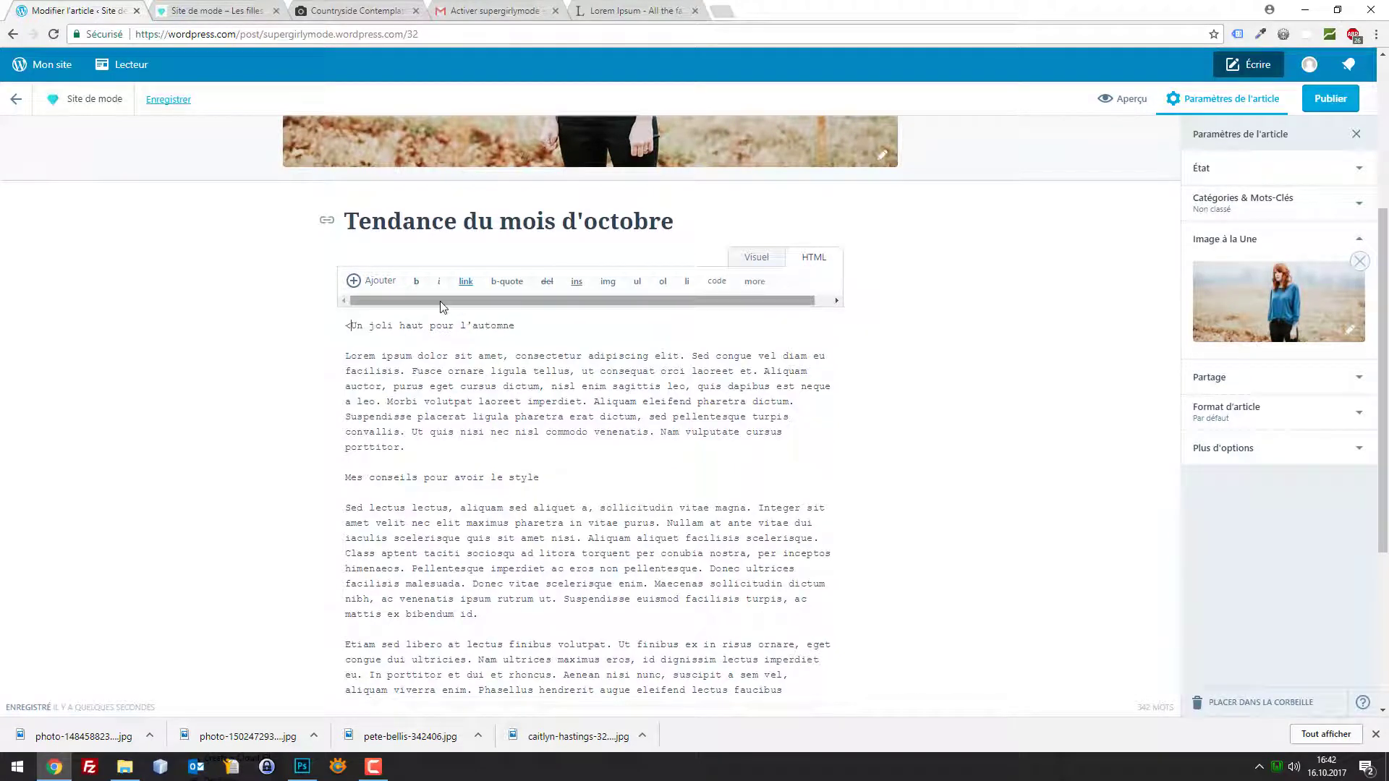
text(<h2>)
click(541, 325)
text(<h2>)
click(540, 326)
text(/)
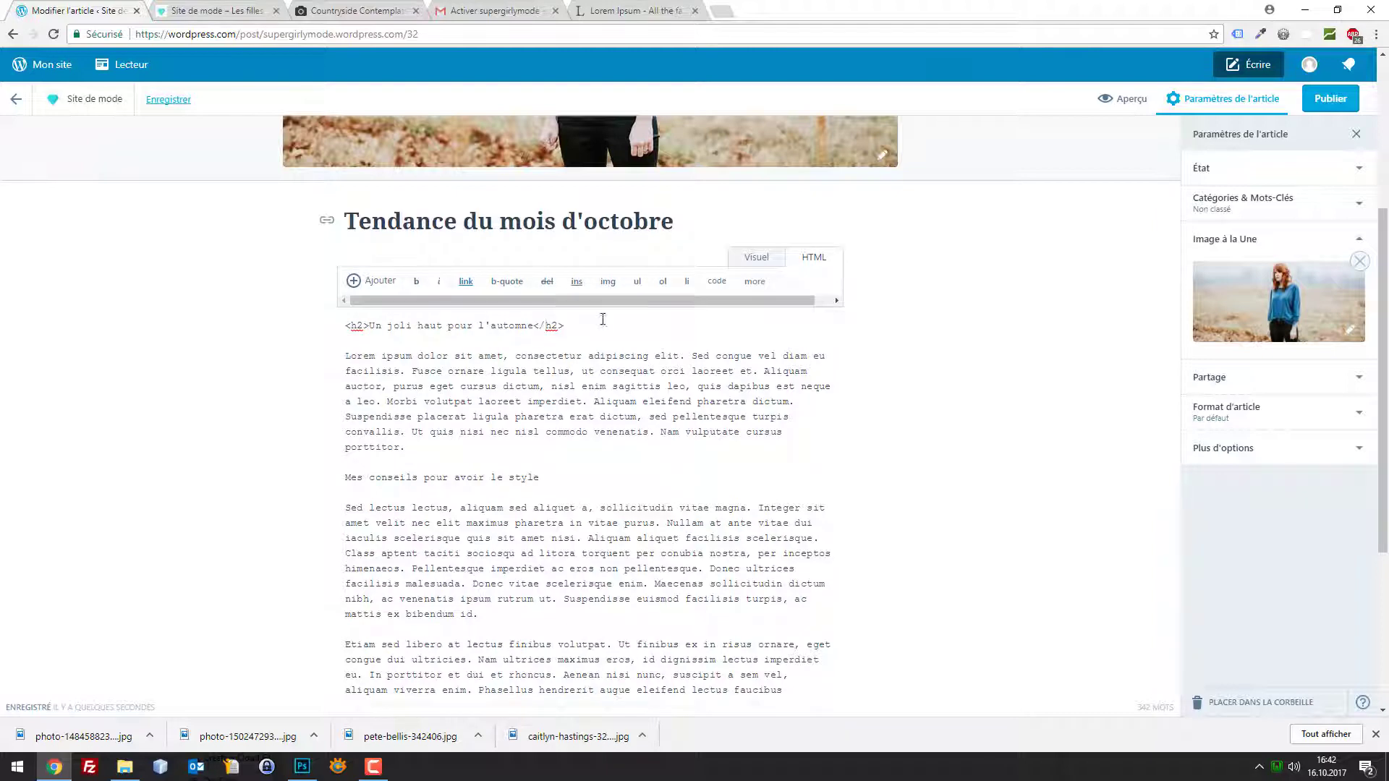
click(754, 258)
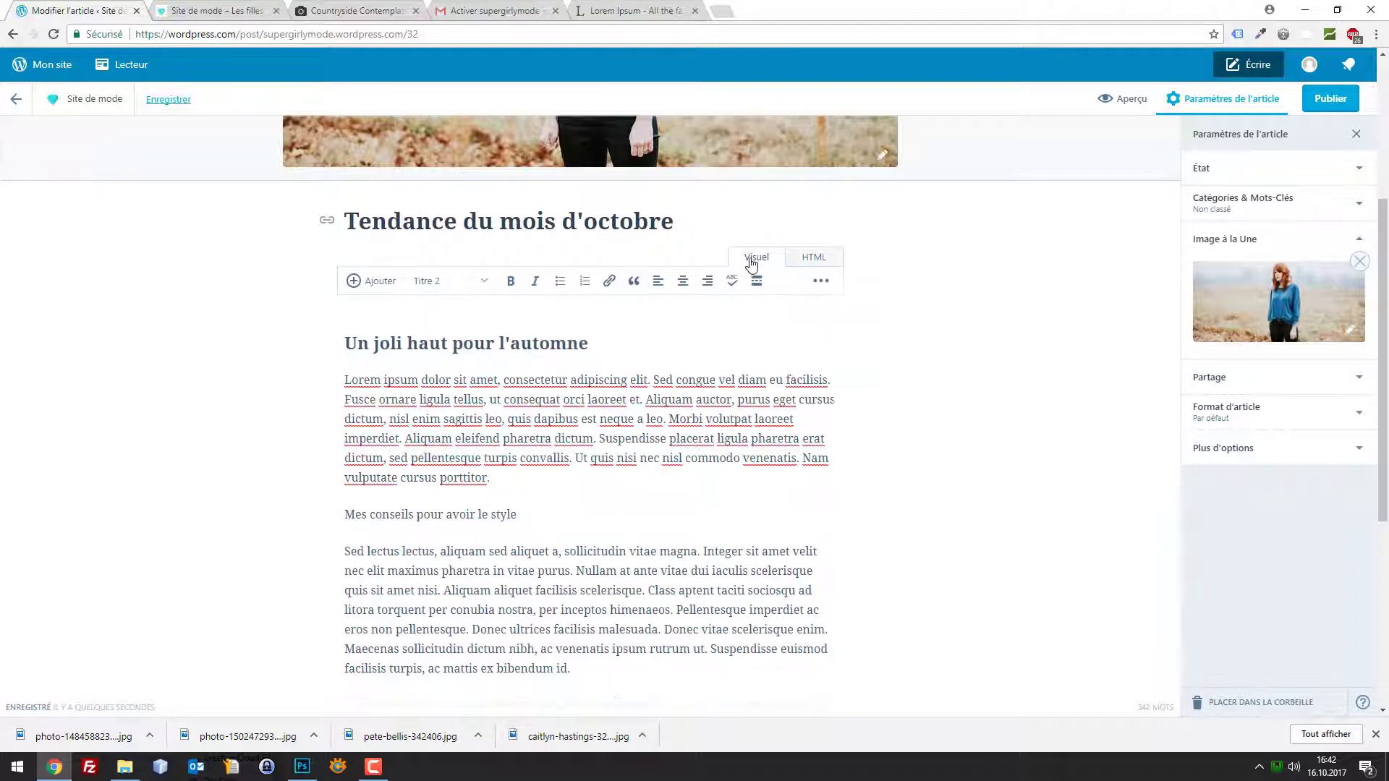
click(811, 257)
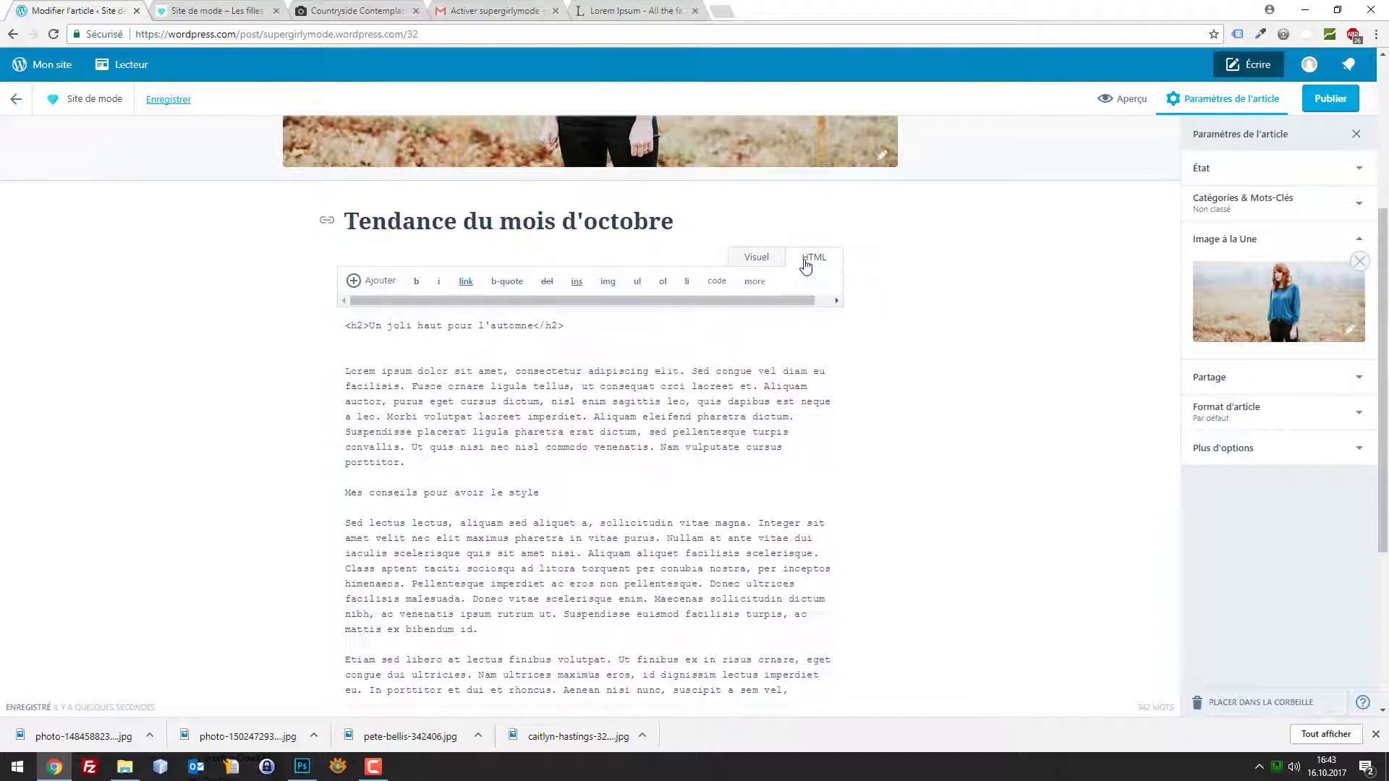
Wrap the second subheading in <h2></h2> tags as well
drag(358, 326, 329, 327)
drag(584, 329, 536, 327)
drag(370, 325, 323, 332)
key(ctrl+c)
click(354, 490)
key(BackSpace)
key(ctrl+v)
click(564, 493)
text(</h2>)
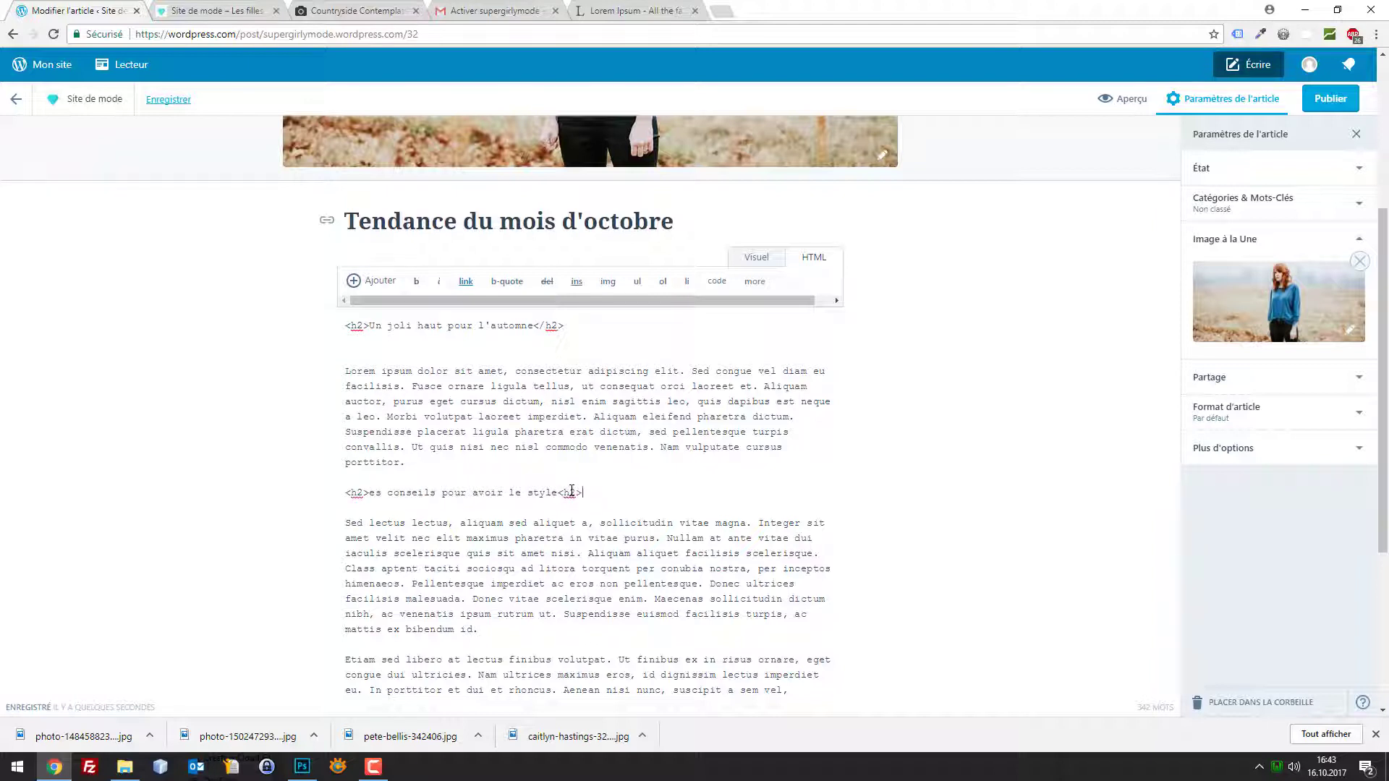
drag(604, 491, 338, 487)
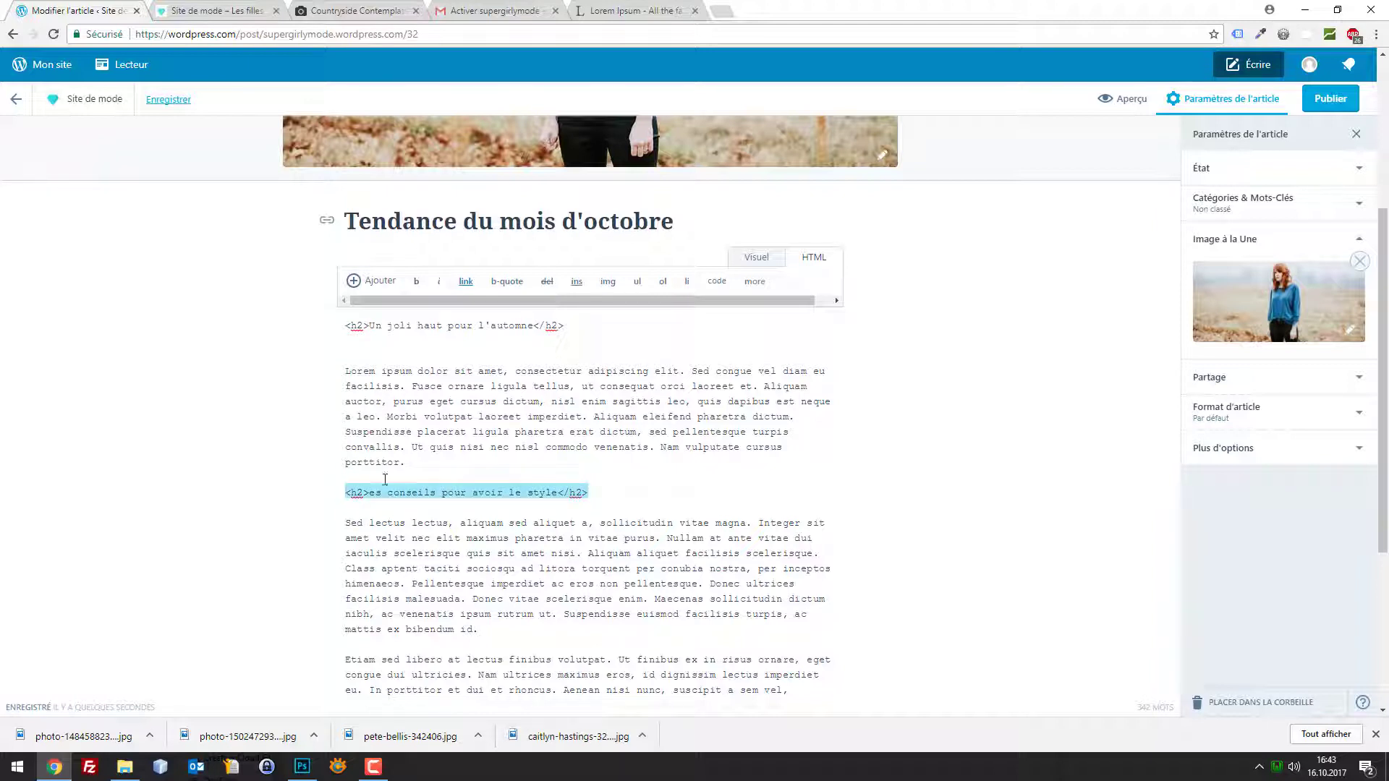
click(753, 259)
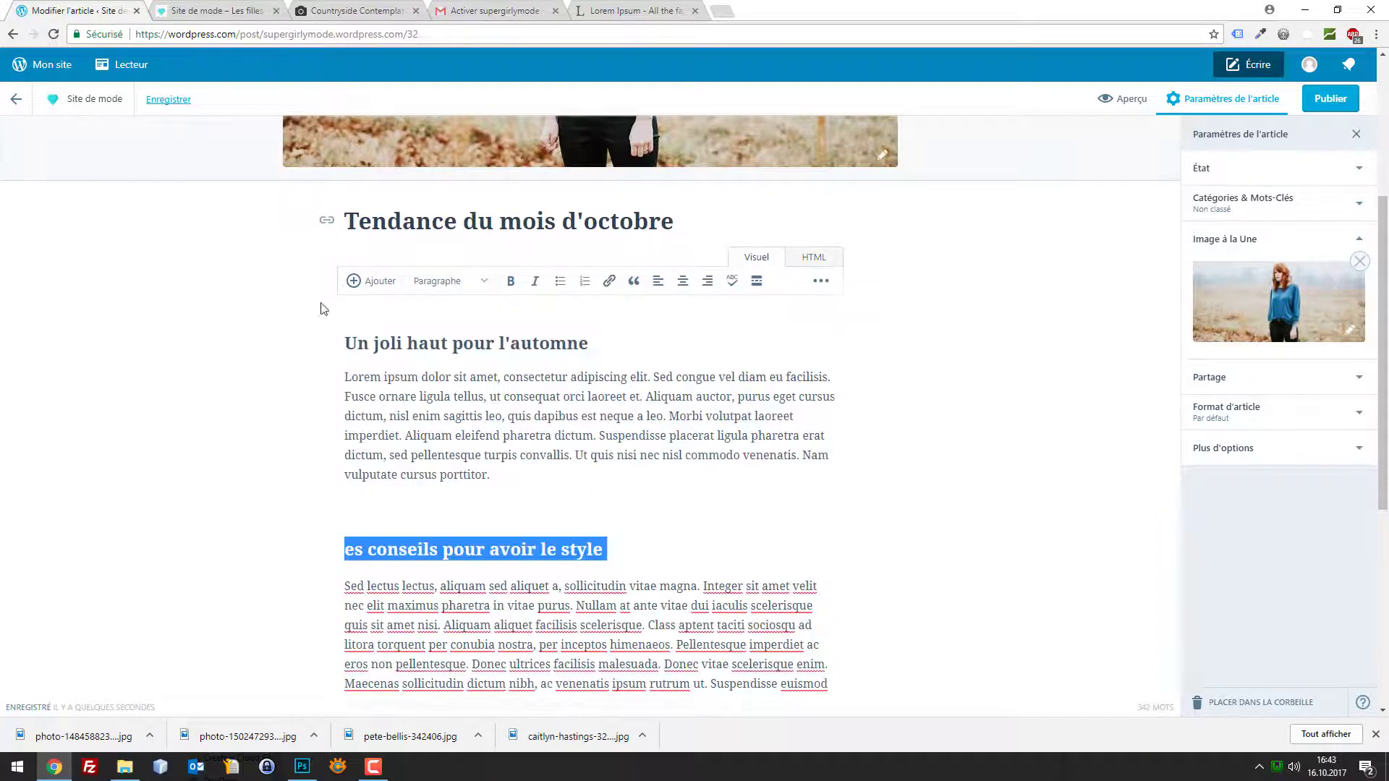
Make the second subheading Titre 2 and correct it to 'Les conseils pour avoir le style'
click(472, 288)
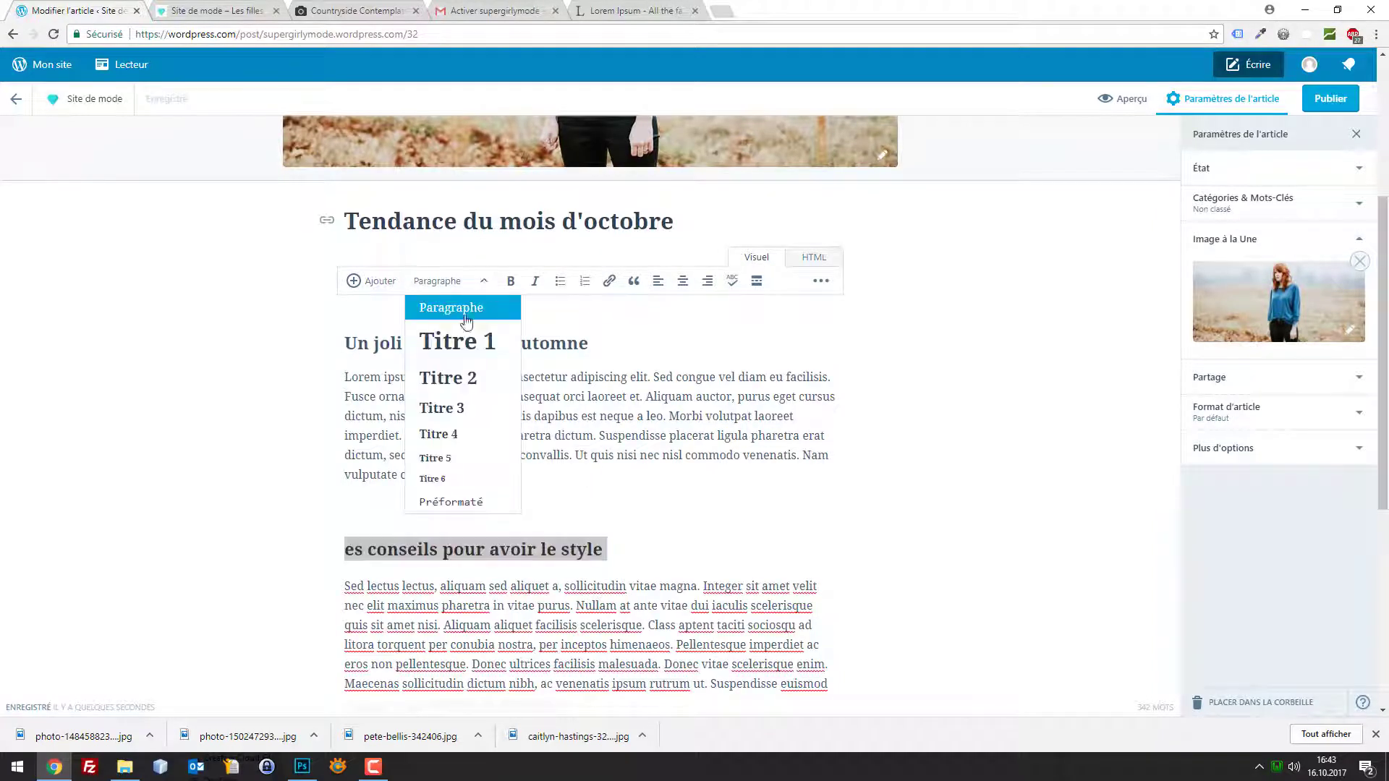
click(614, 344)
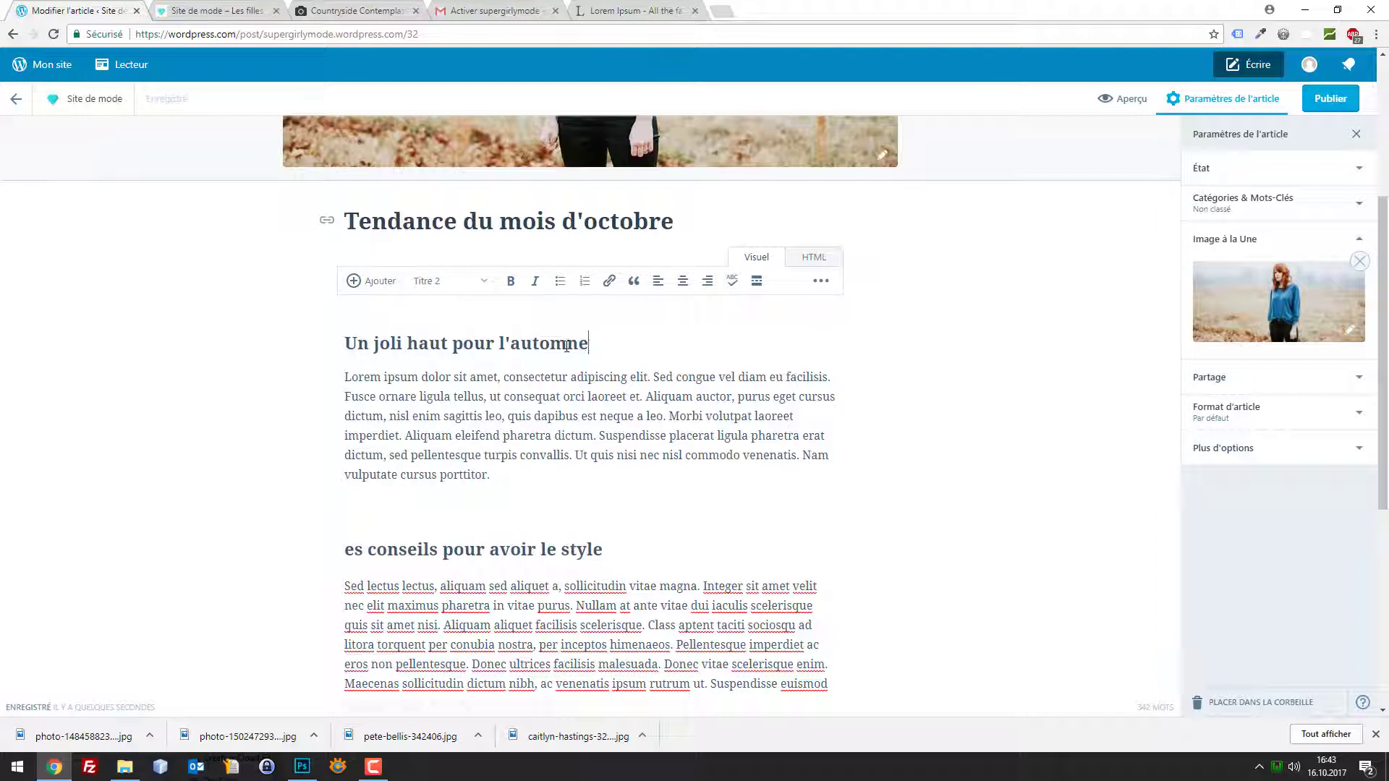
click(496, 514)
key(Delete)
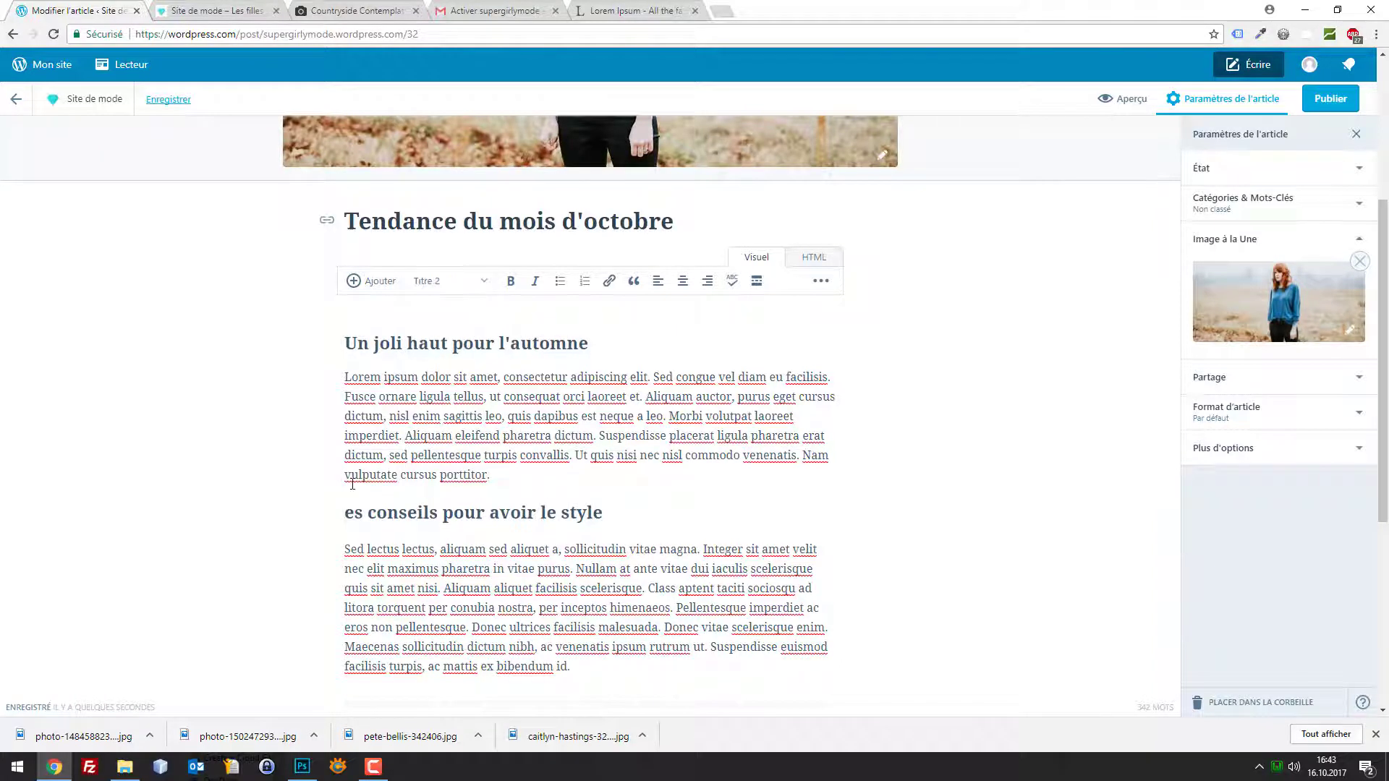
text(L)
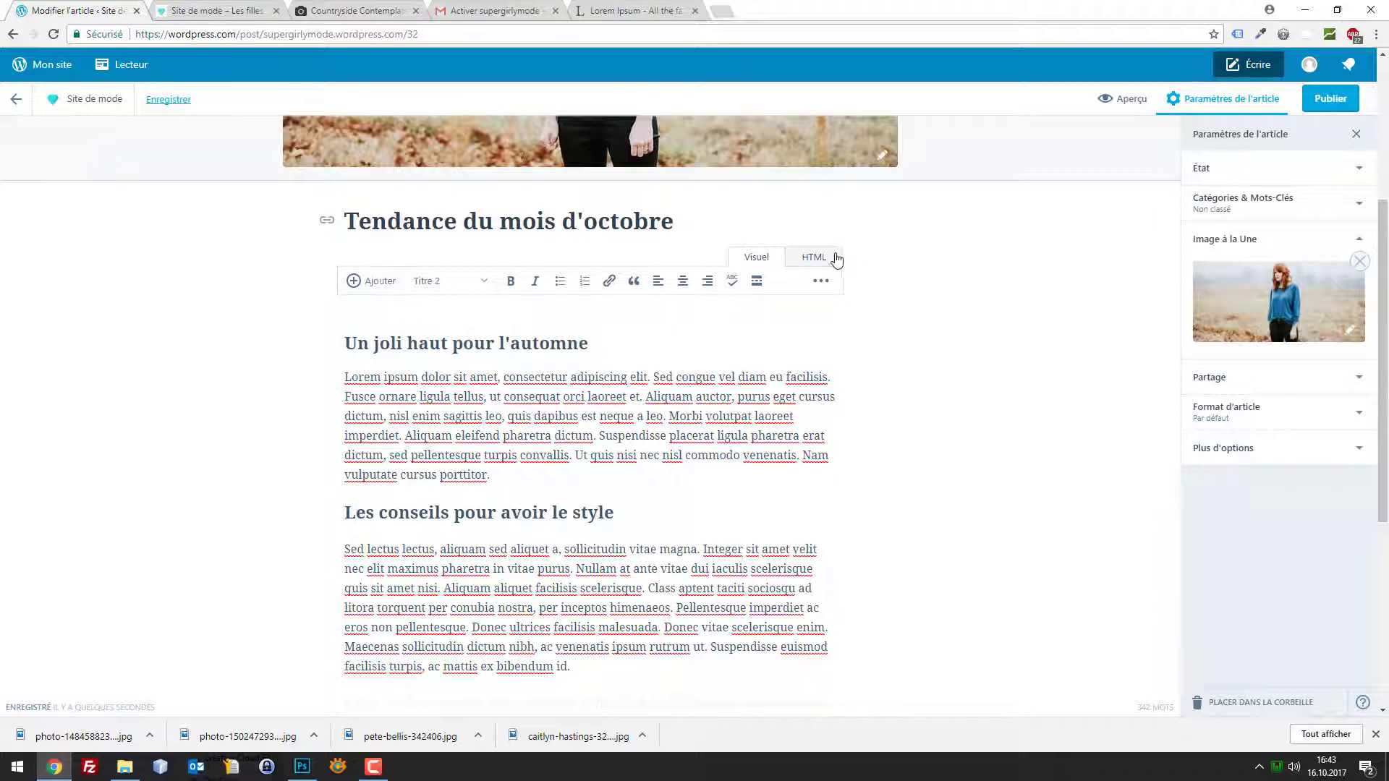
Add a 'Bla bla bla' h2 heading above the paragraph starting Etiam
click(828, 262)
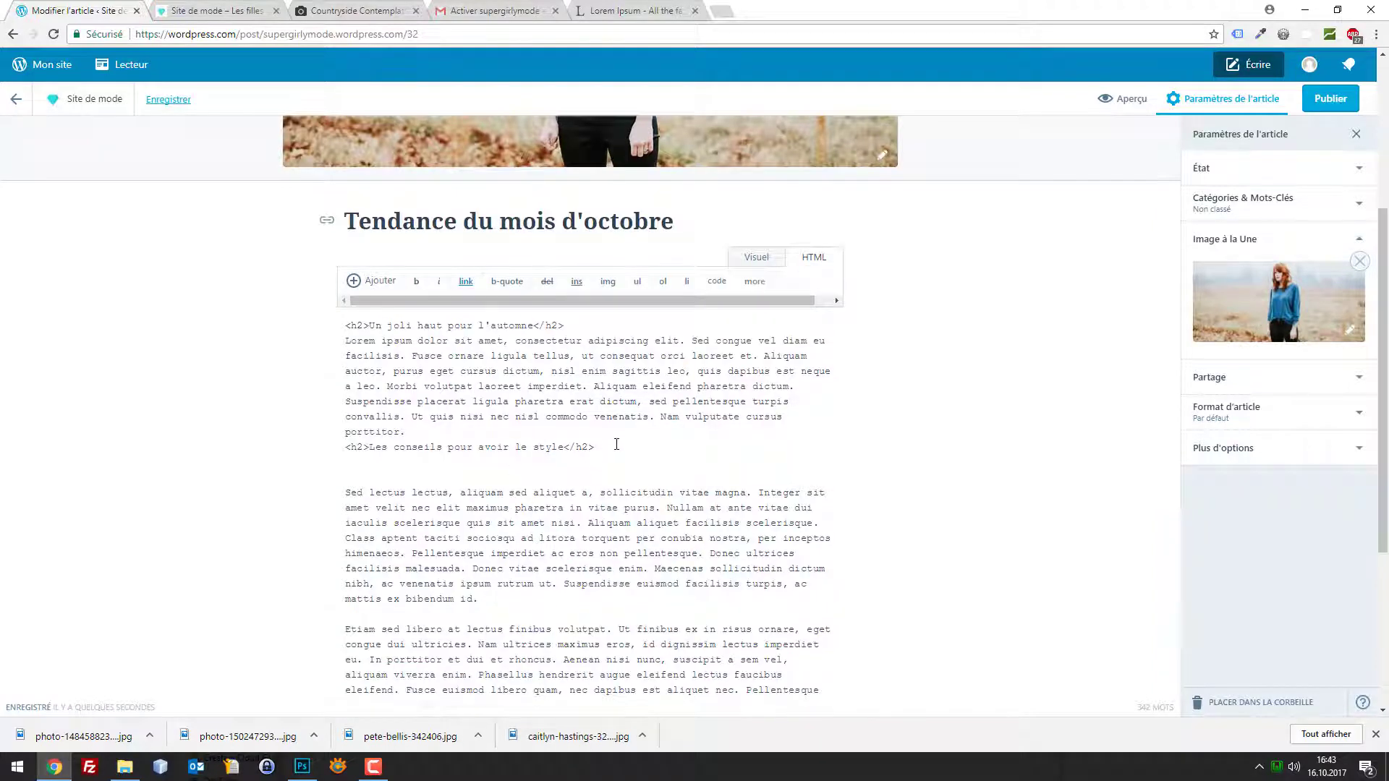
drag(616, 444, 351, 451)
key(ctrl+c)
click(473, 617)
key(Return)
key(ctrl+v)
drag(368, 630, 561, 623)
text(Bla b)
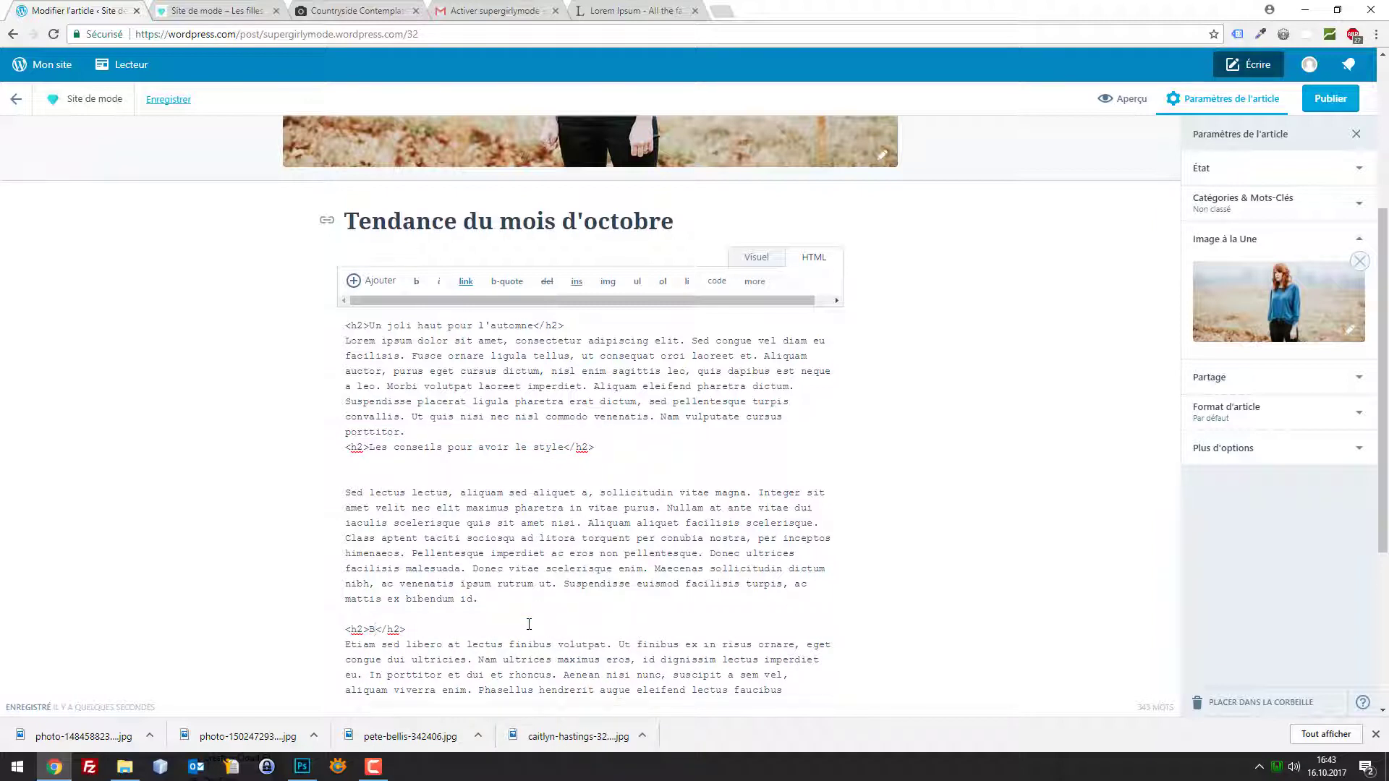
text(la bla)
drag(476, 630, 337, 635)
key(ctrl+c)
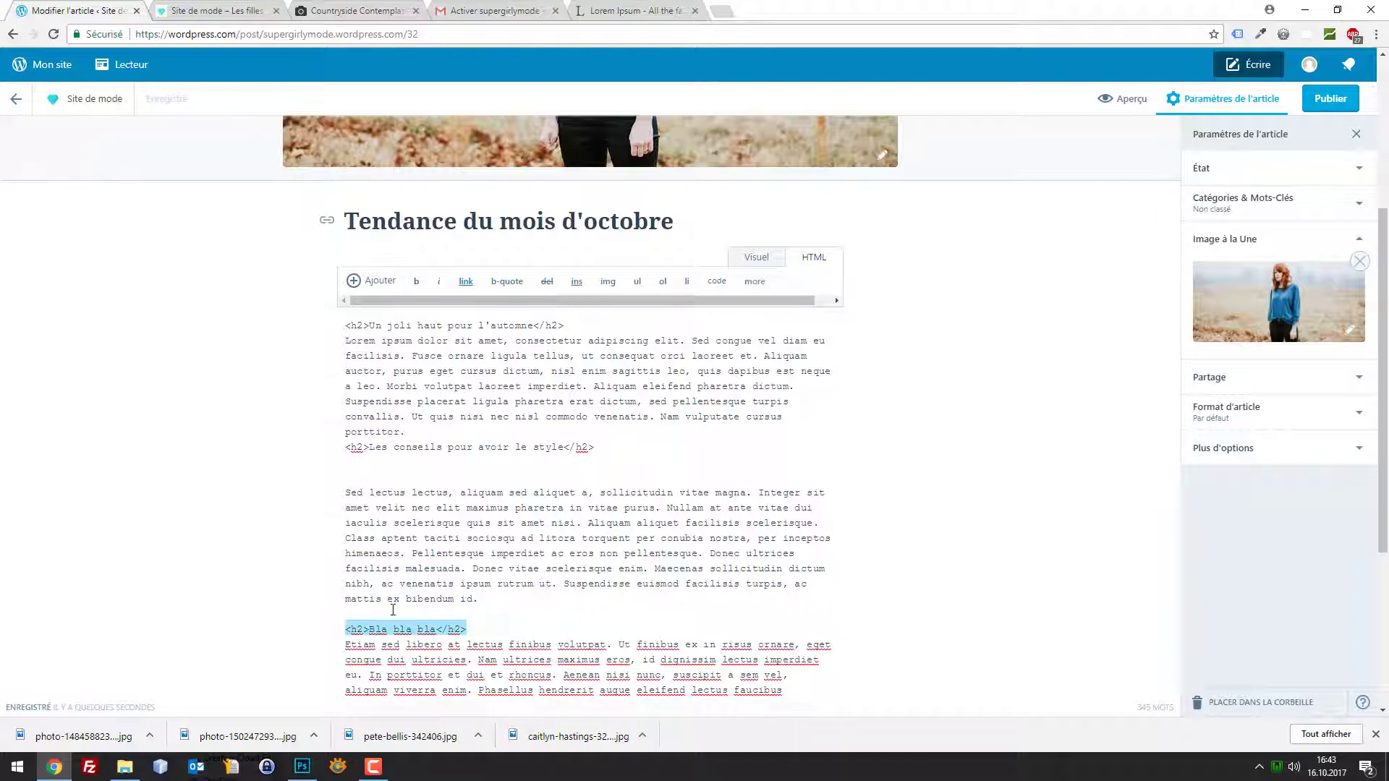
Add a second 'Bla bla bla' h2 heading above the paragraph starting Aenean
scroll(492, 589, down, 2)
scroll(545, 544, down, 2)
click(436, 450)
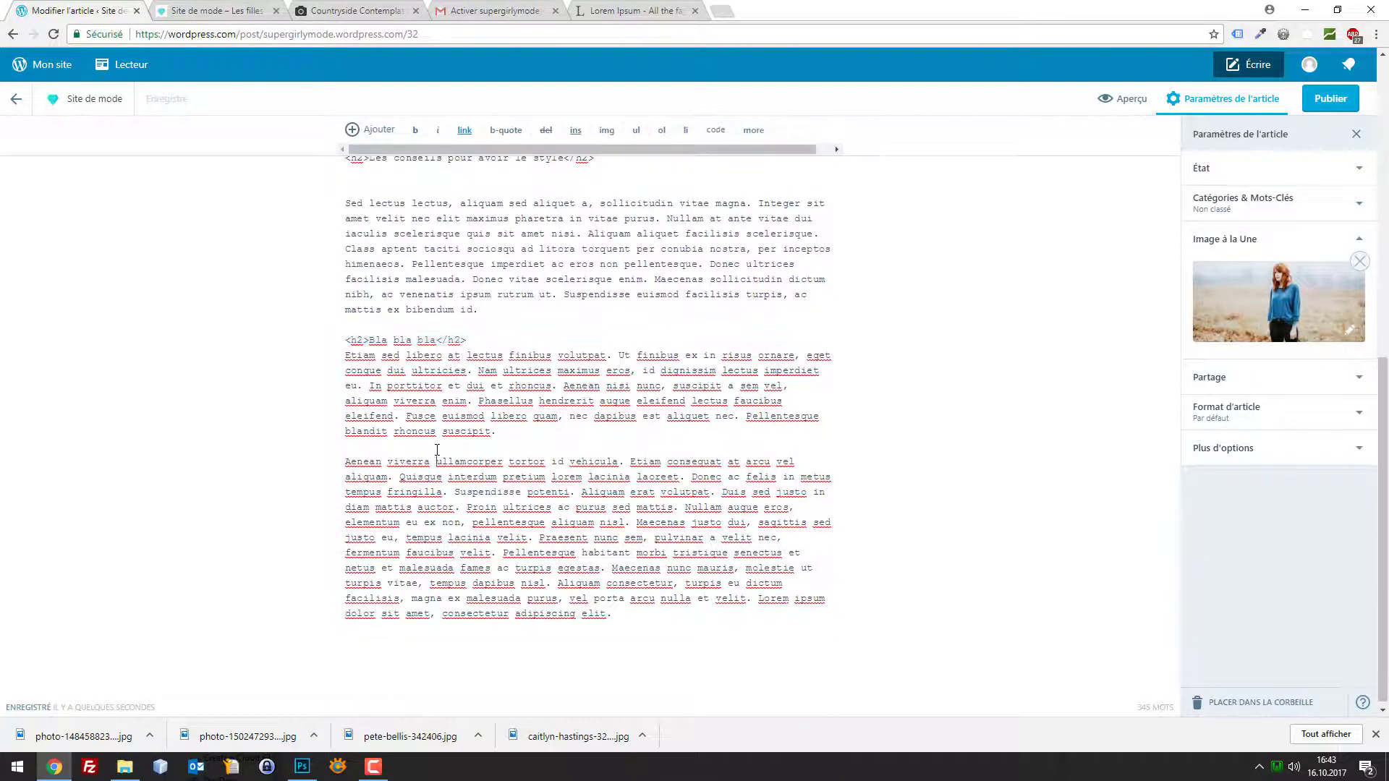
key(Return)
key(ctrl+v)
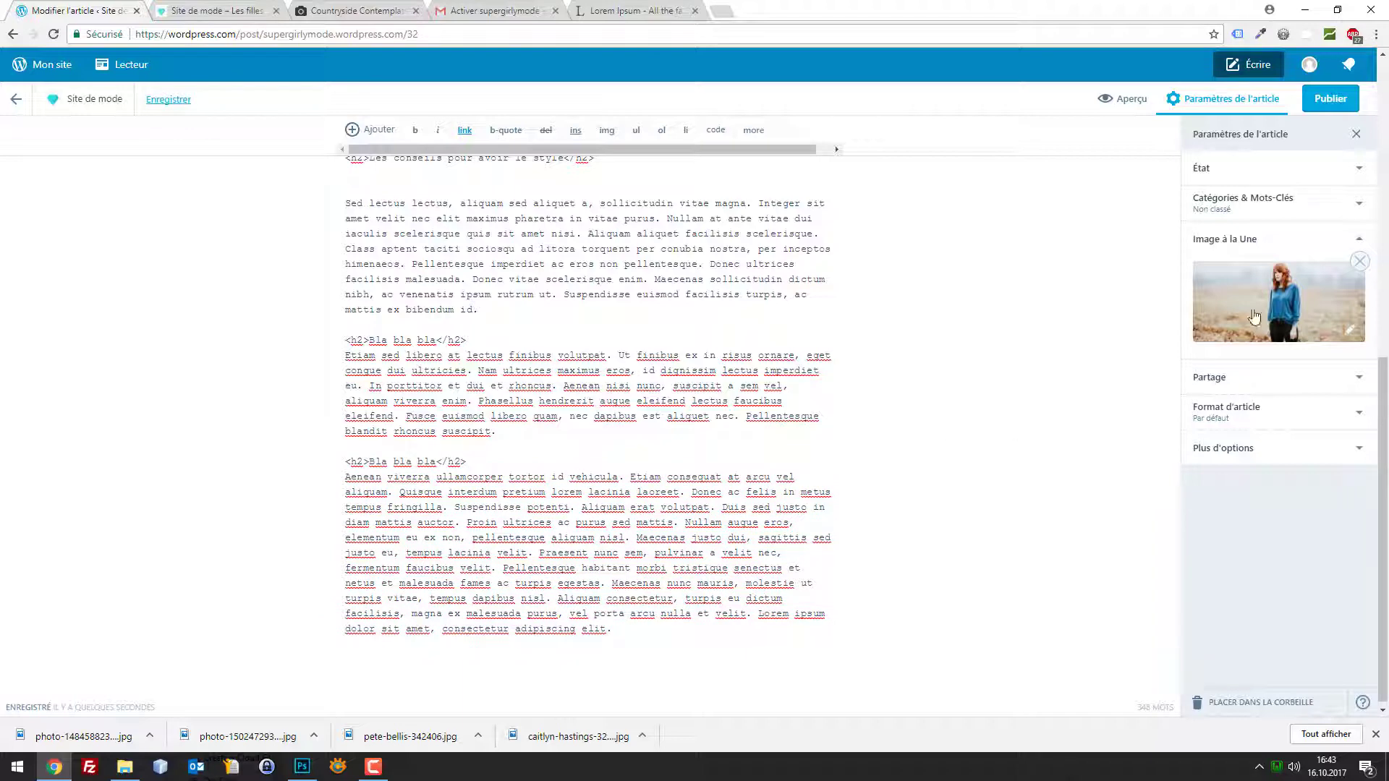
click(1335, 99)
Review the headings by switching between the formatted and HTML views
scroll(1069, 217, up, 3)
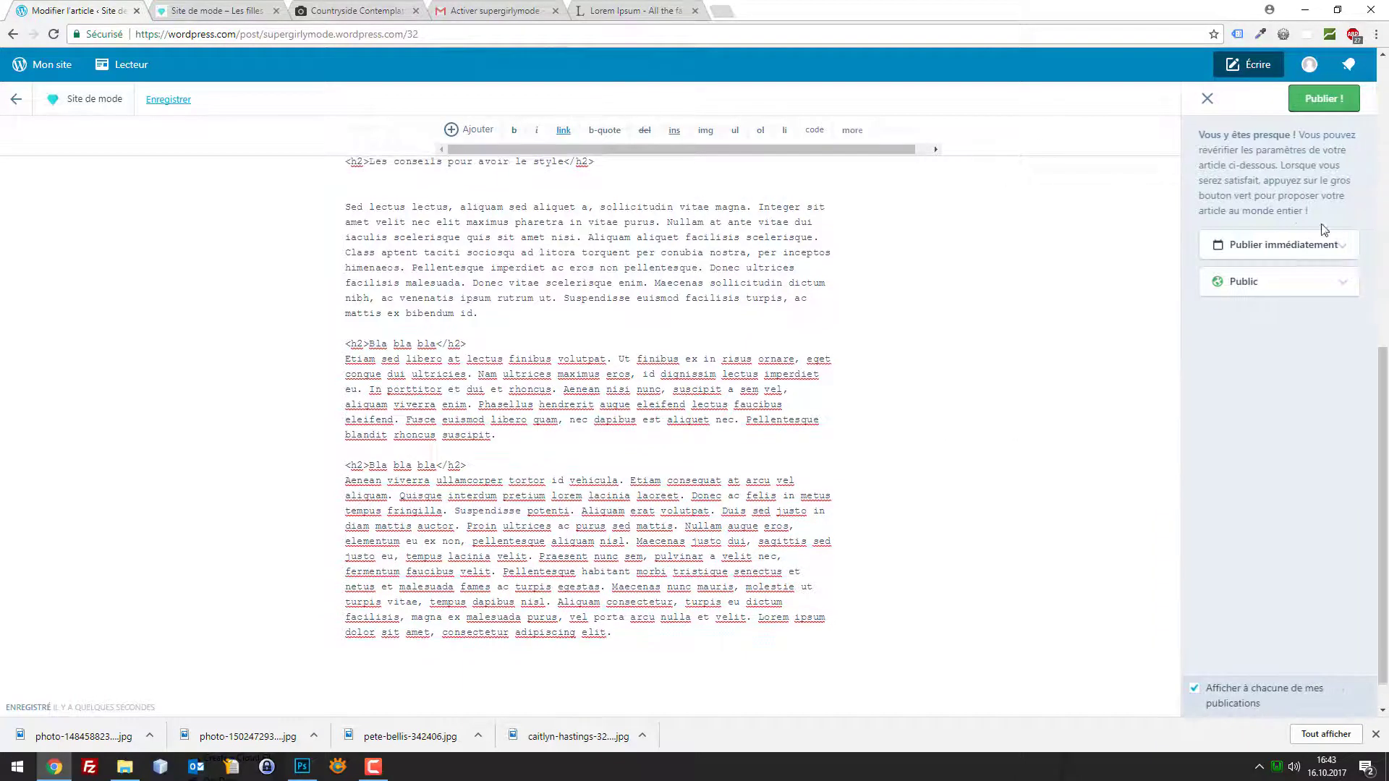
scroll(1013, 326, up, 3)
click(754, 403)
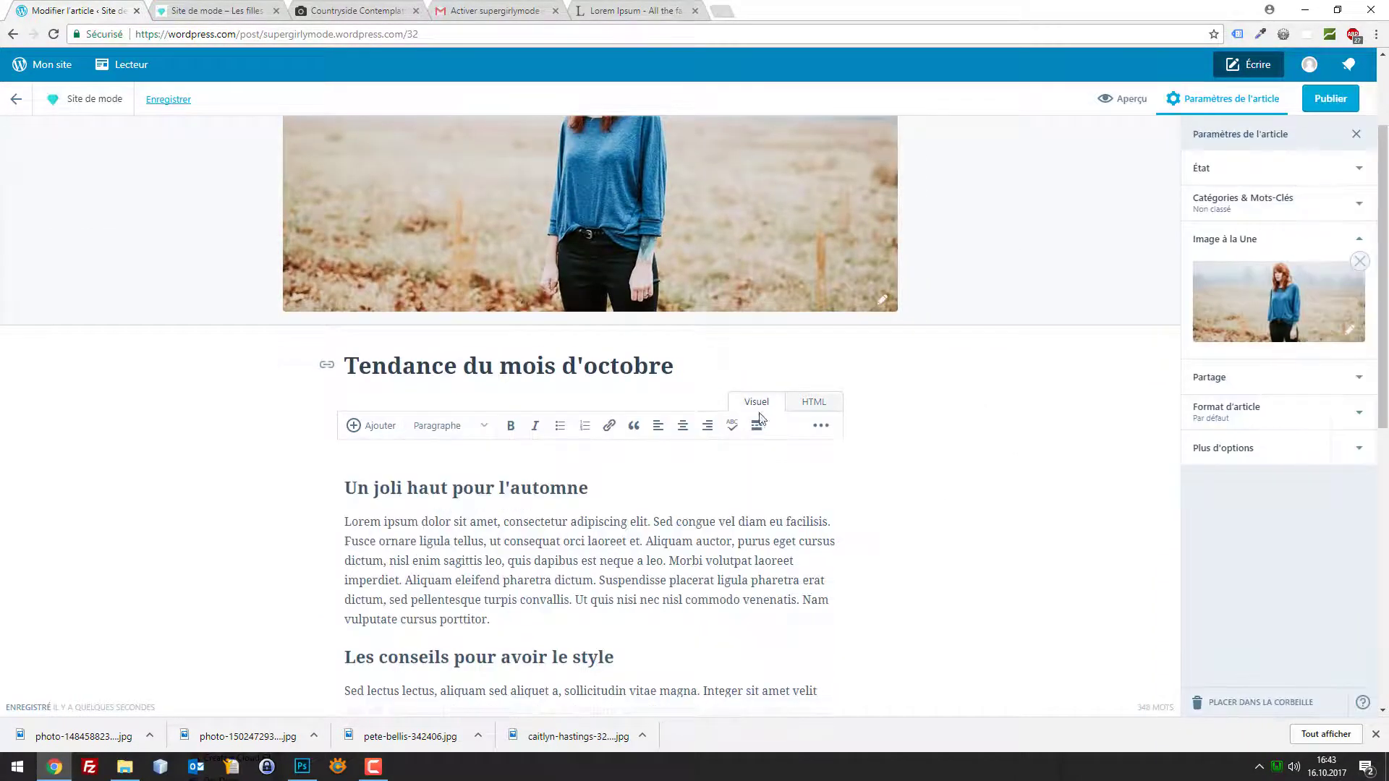
click(813, 403)
scroll(788, 449, up, 5)
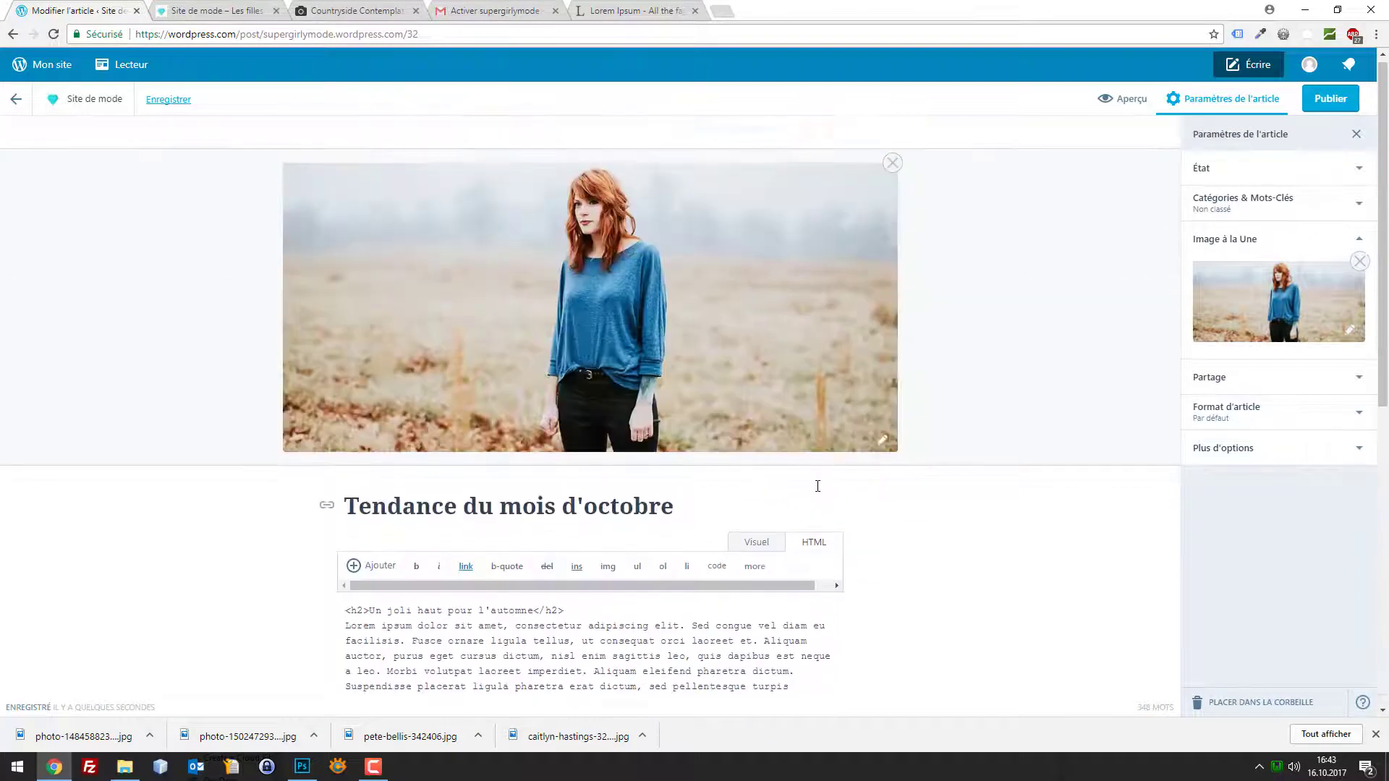
click(771, 472)
scroll(723, 478, down, 2)
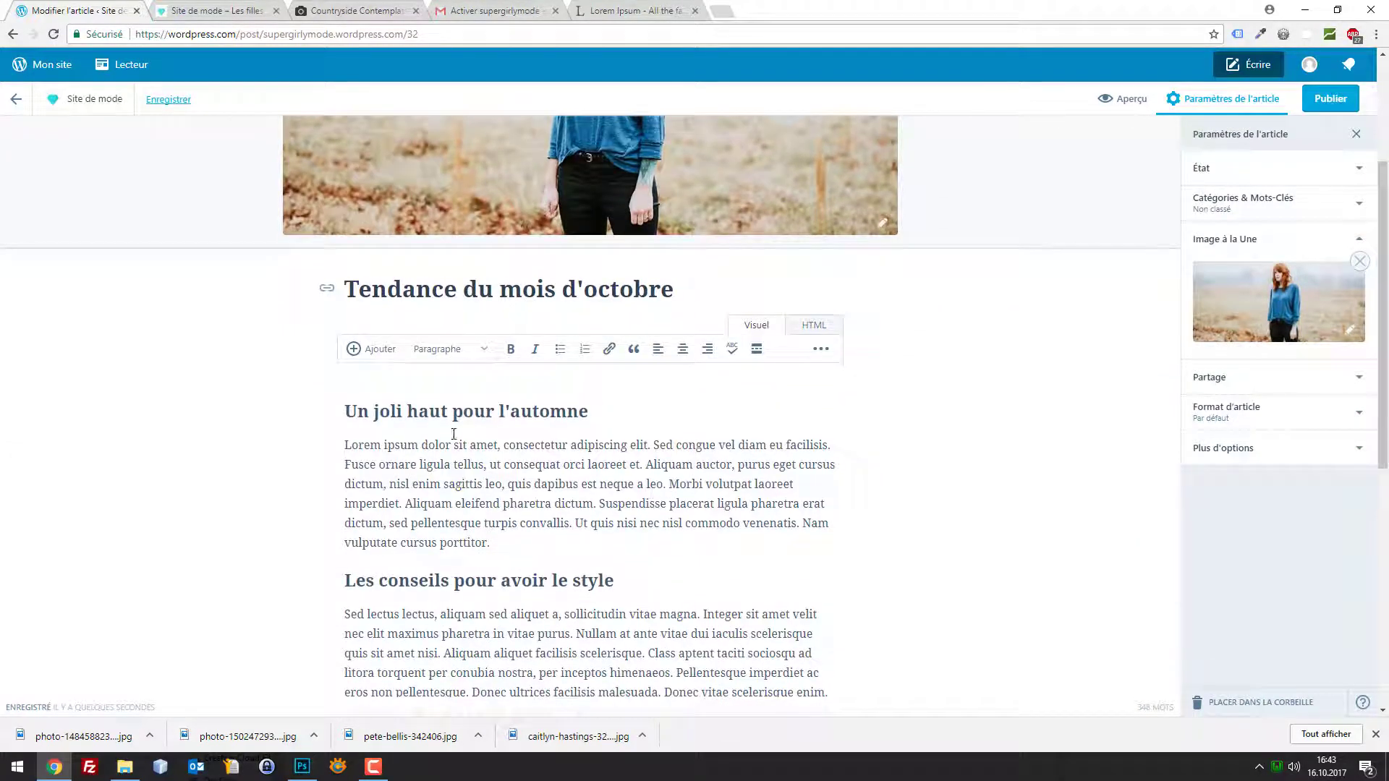
click(347, 389)
Publish 'Tendance du mois d'octobre' immediately with the 'Publier !' button
click(1330, 98)
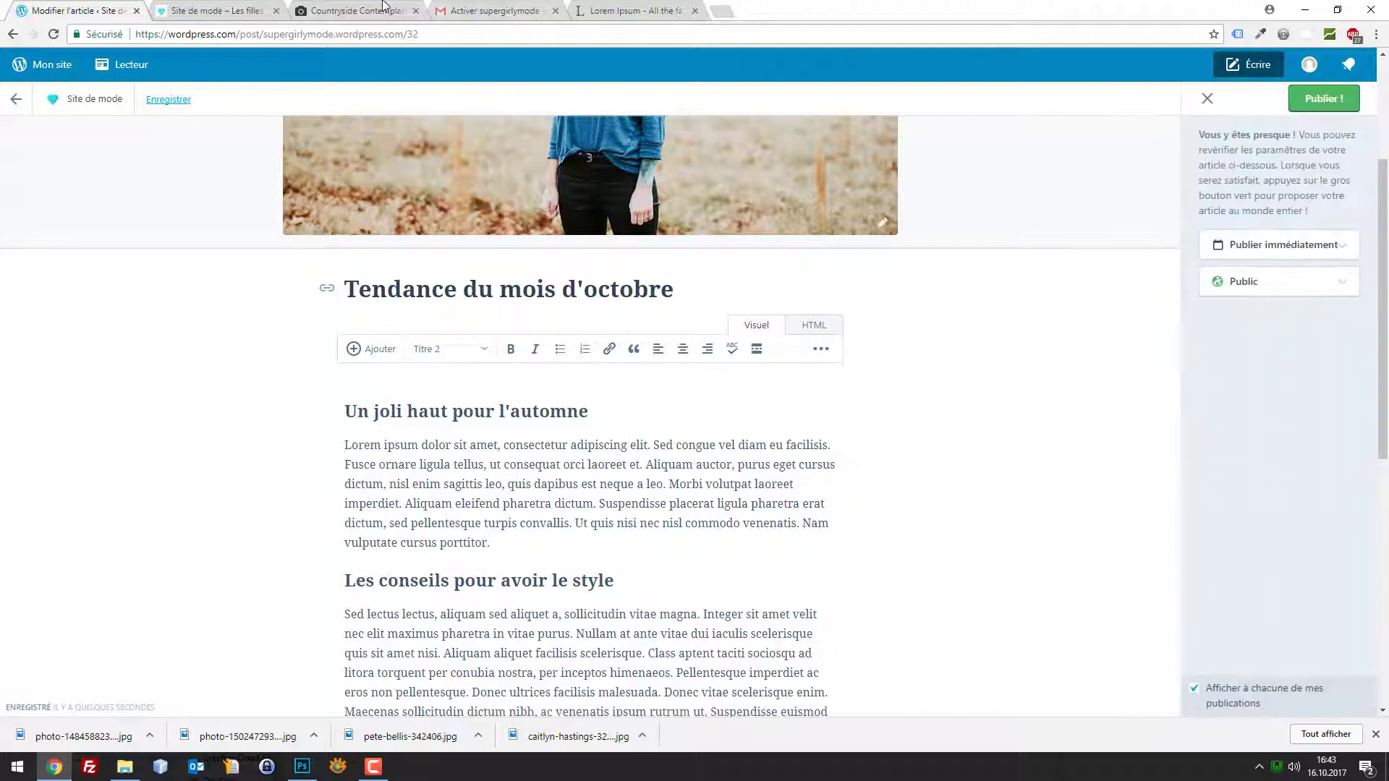
click(1268, 246)
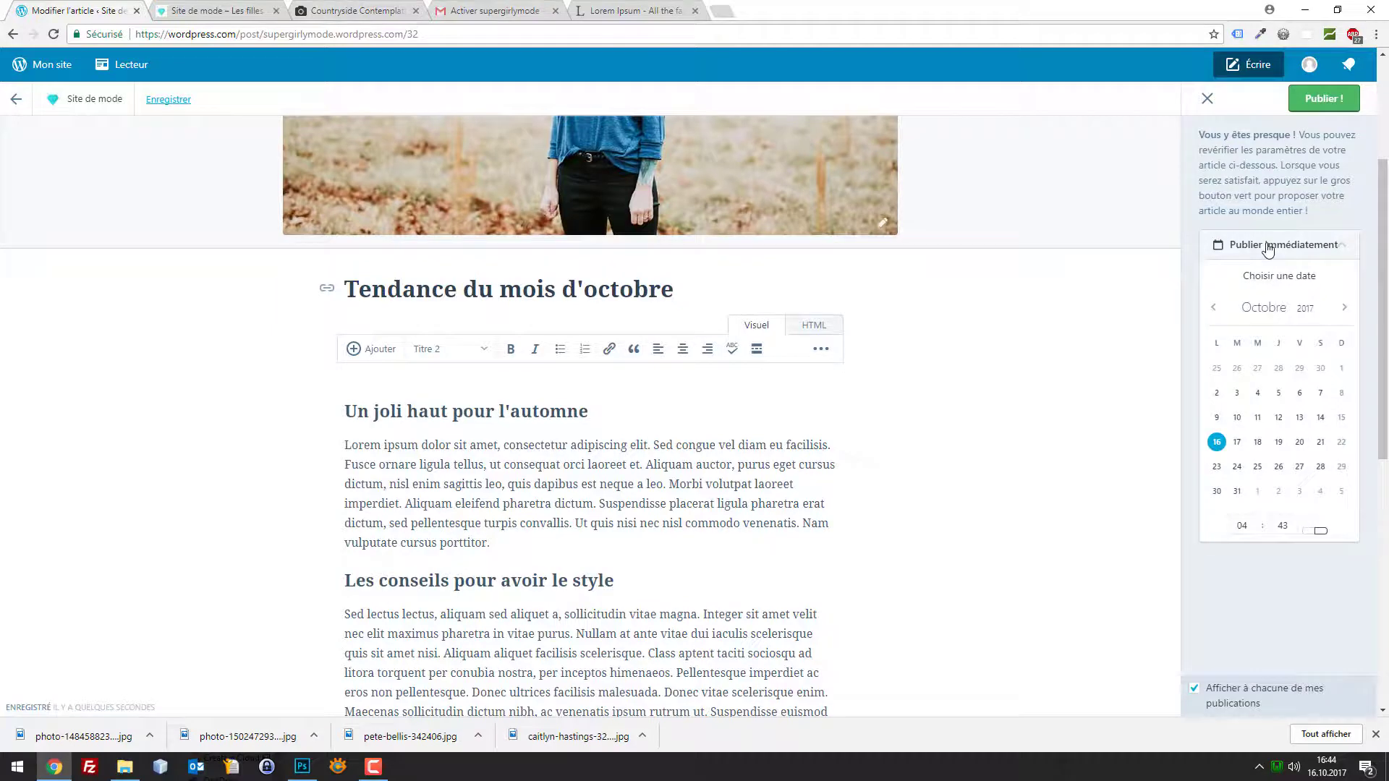
click(1268, 245)
click(1304, 98)
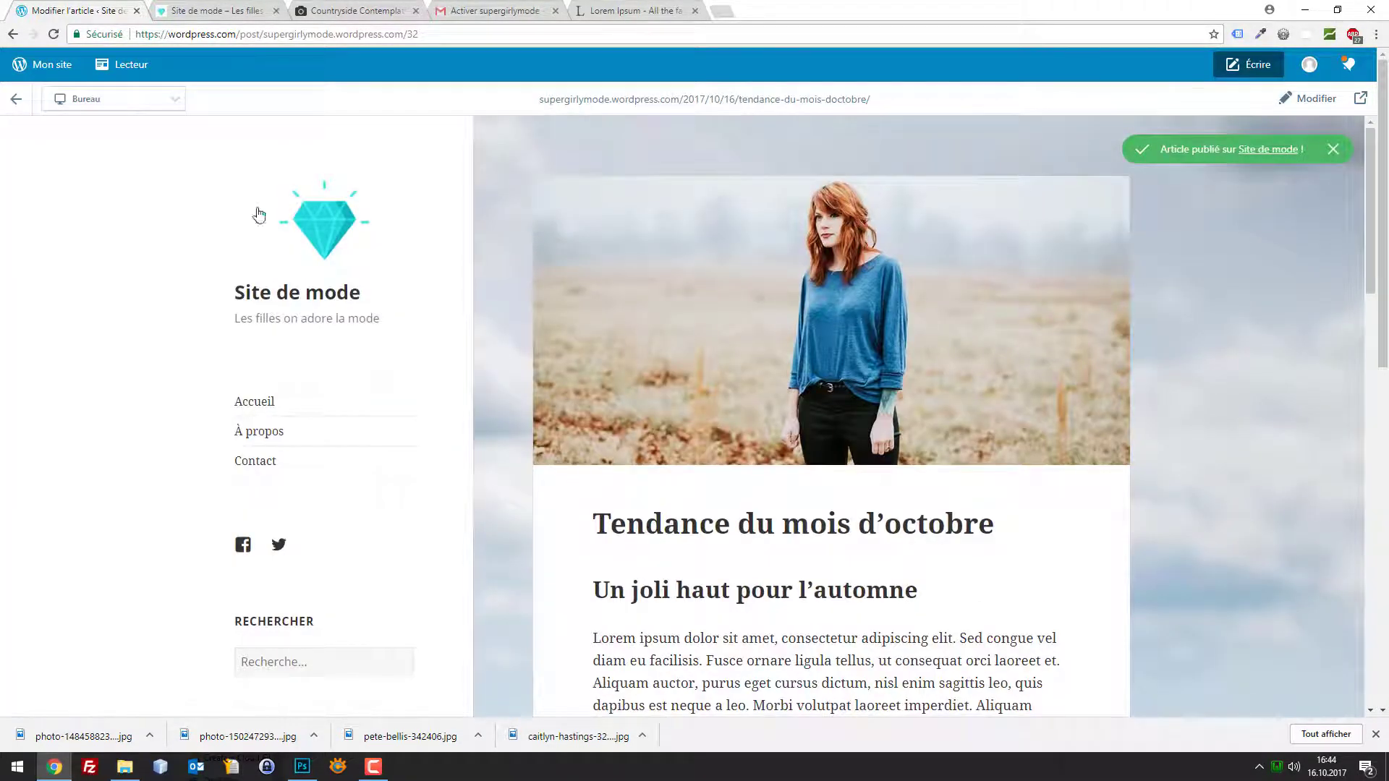
Reload the live blog homepage to view the new post, then open the site's Statistiques dashboard
click(219, 7)
key(F5)
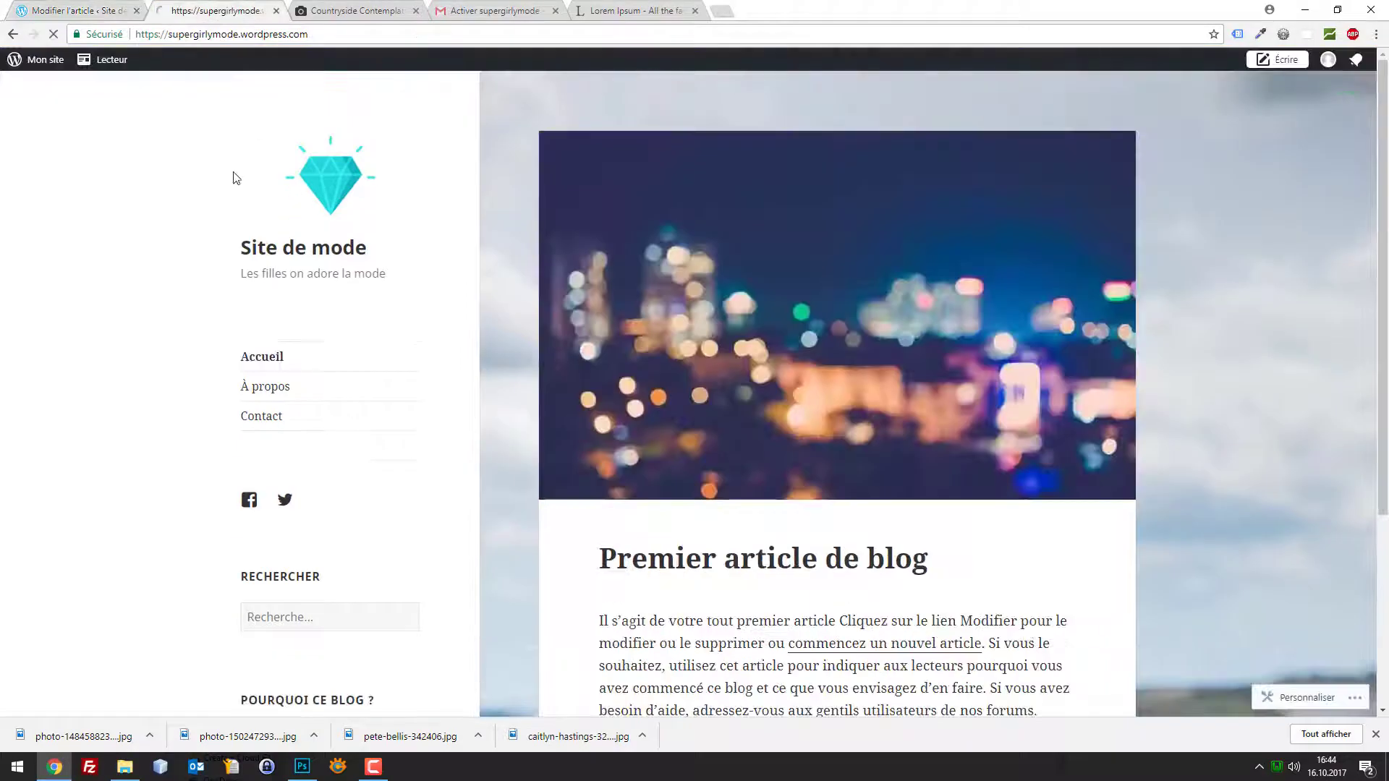
scroll(950, 286, down, 15)
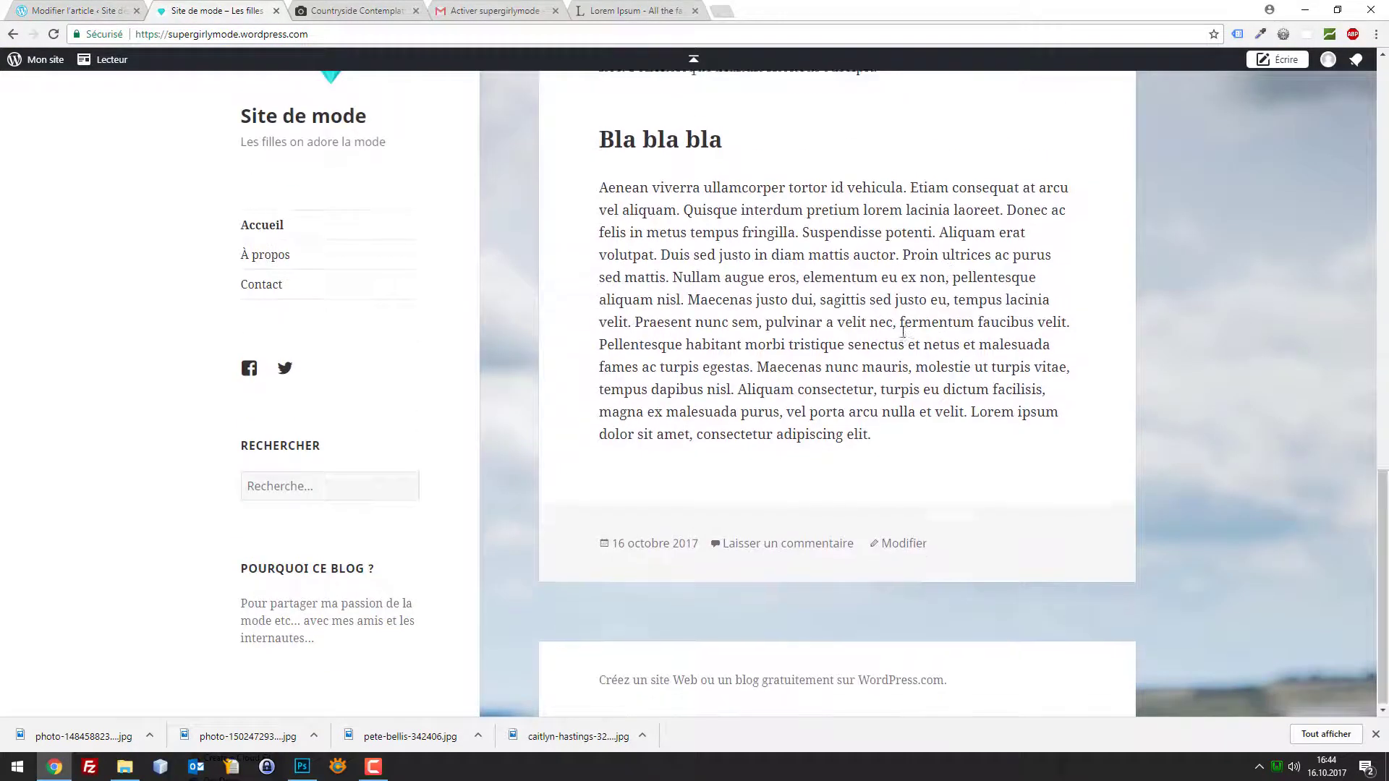
scroll(902, 324, up, 14)
click(350, 194)
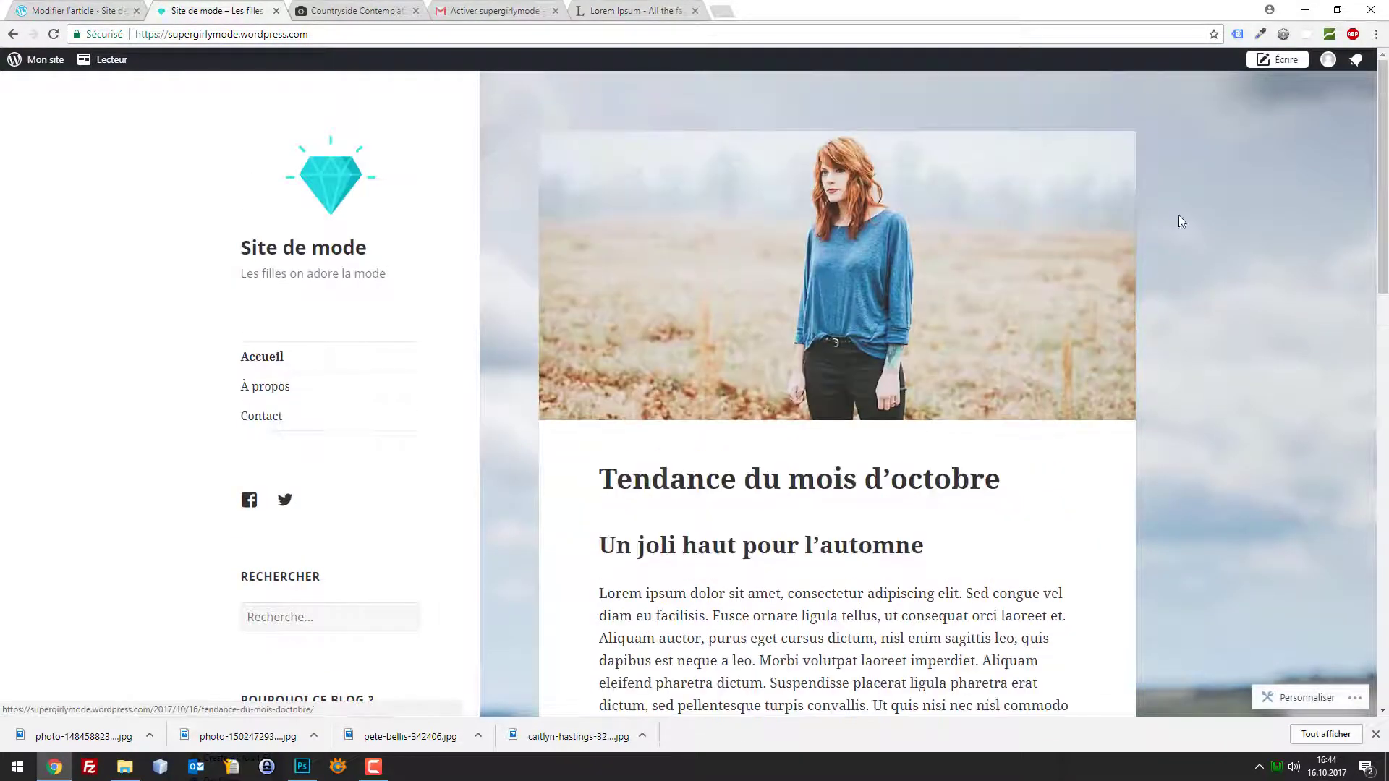
scroll(1070, 246, down, 16)
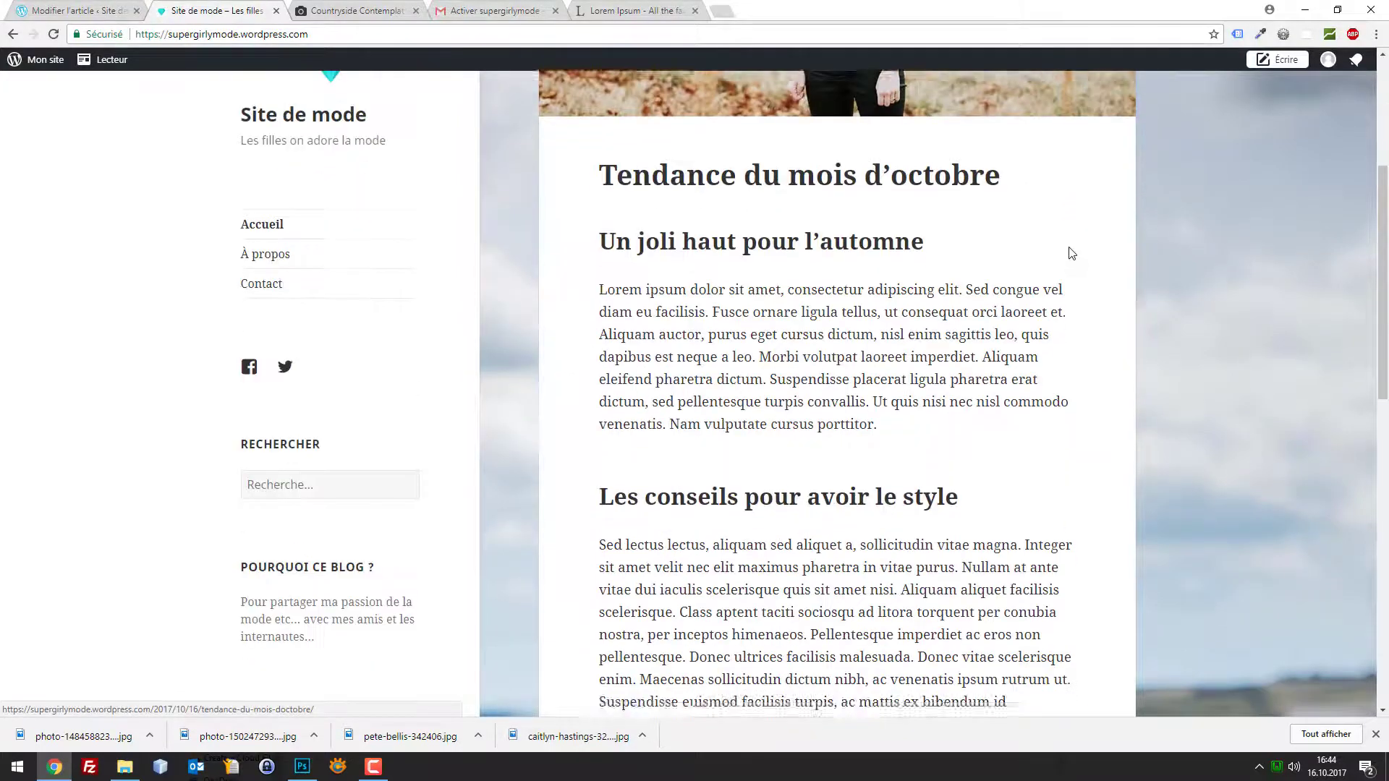
scroll(620, 162, up, 7)
scroll(620, 162, up, 6)
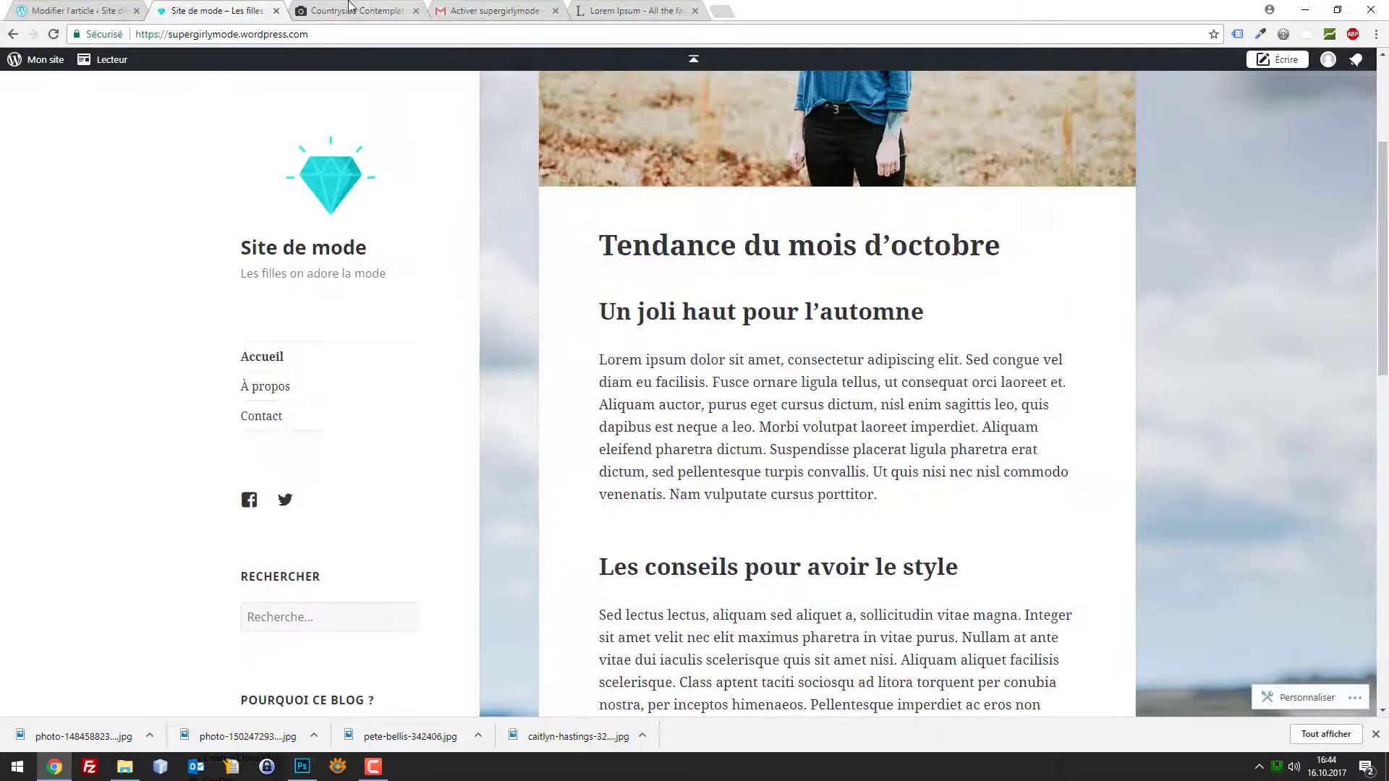
click(321, 9)
click(238, 9)
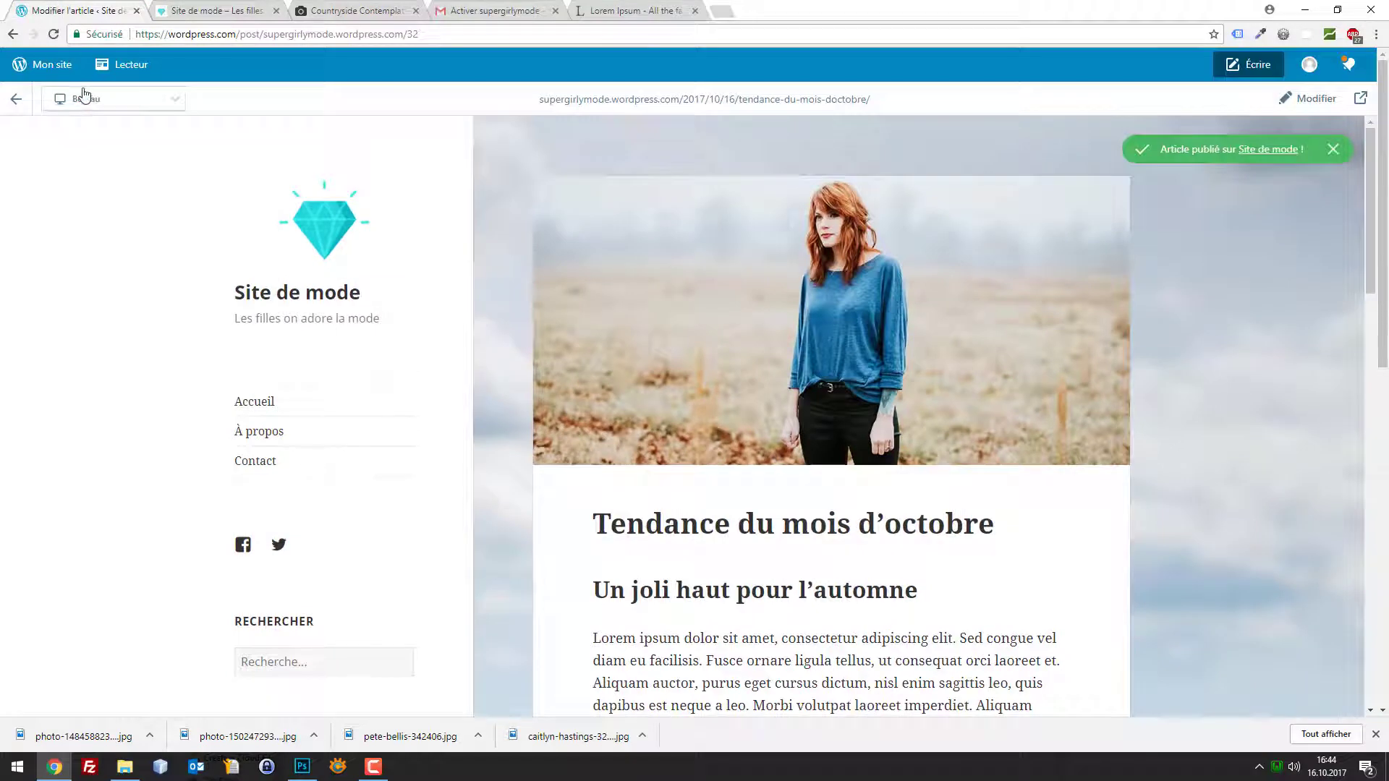
click(47, 65)
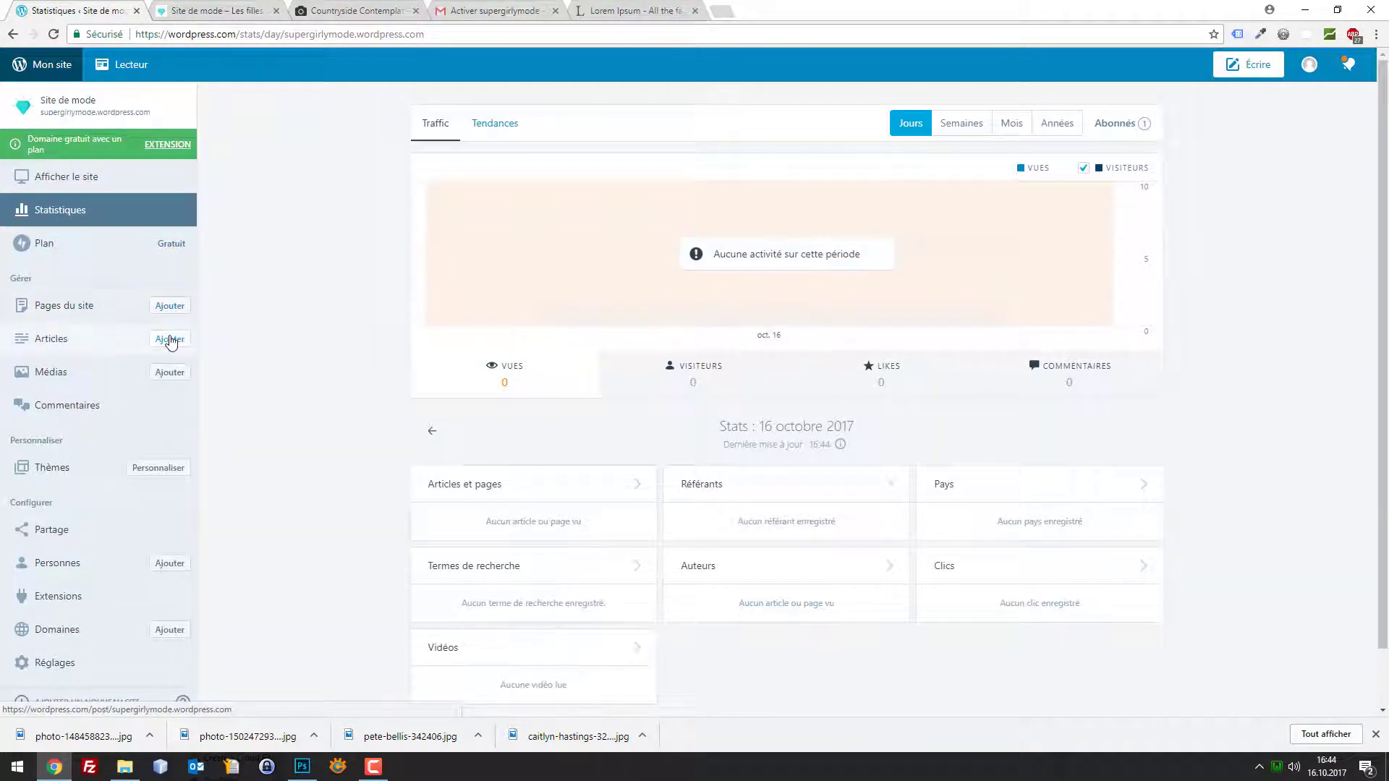
Open the 'Tendance du mois d'octobre' post from the Articles list in the HTML editor
click(77, 310)
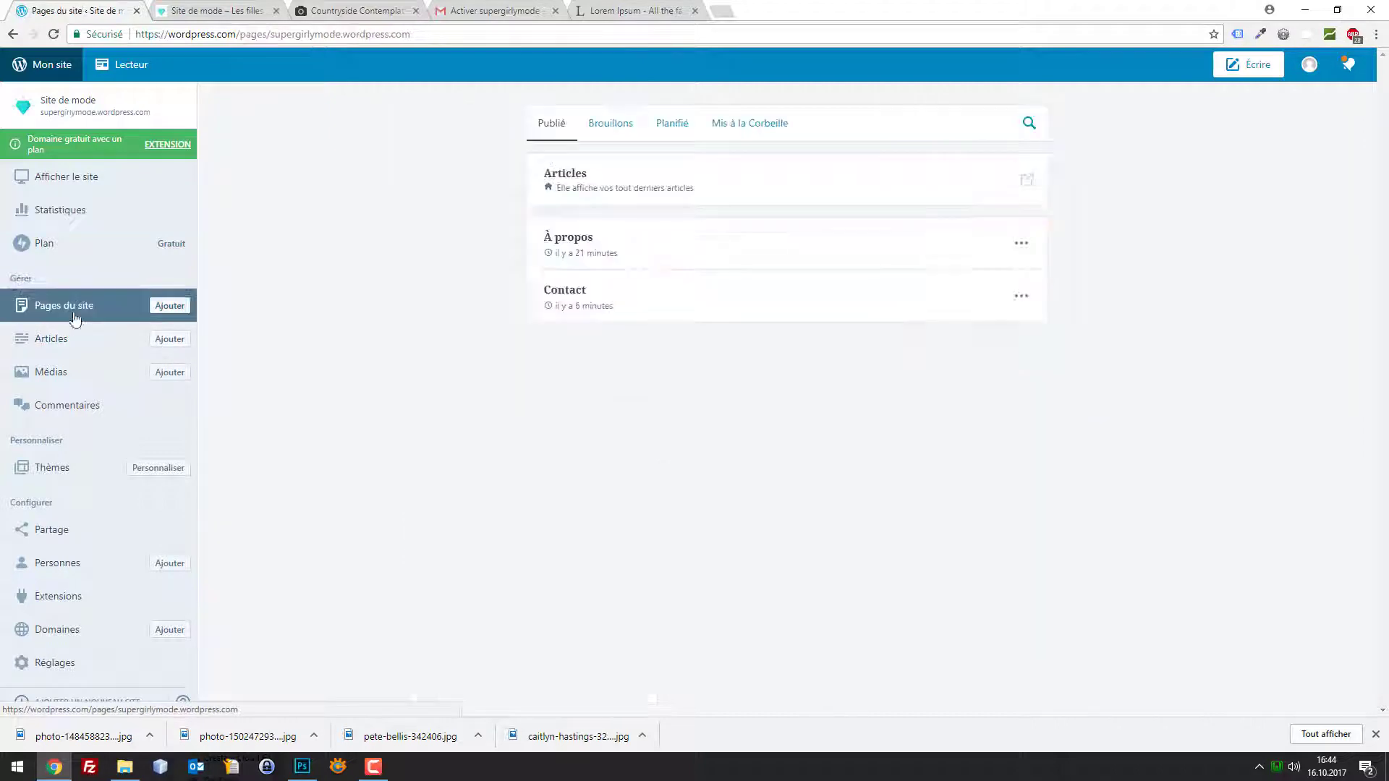
click(56, 340)
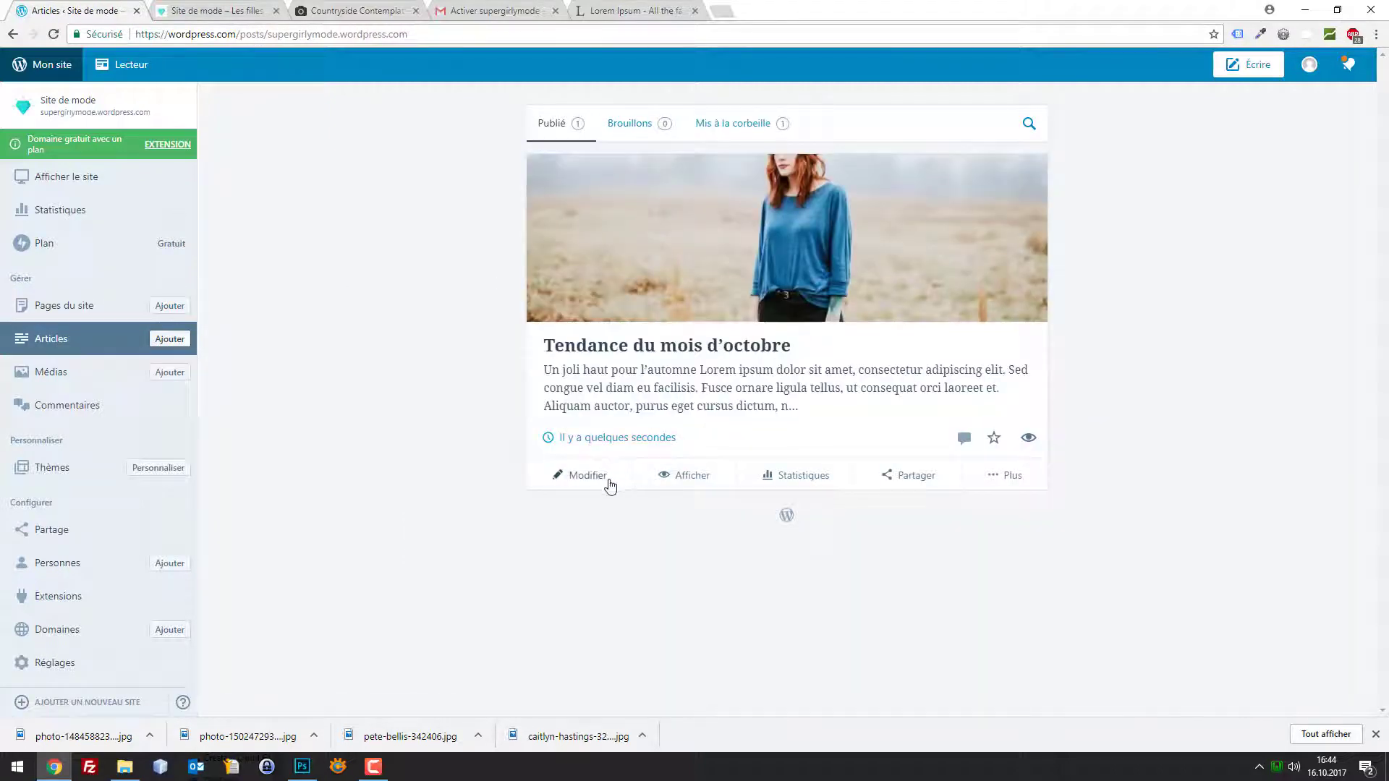
click(610, 480)
scroll(680, 437, down, 3)
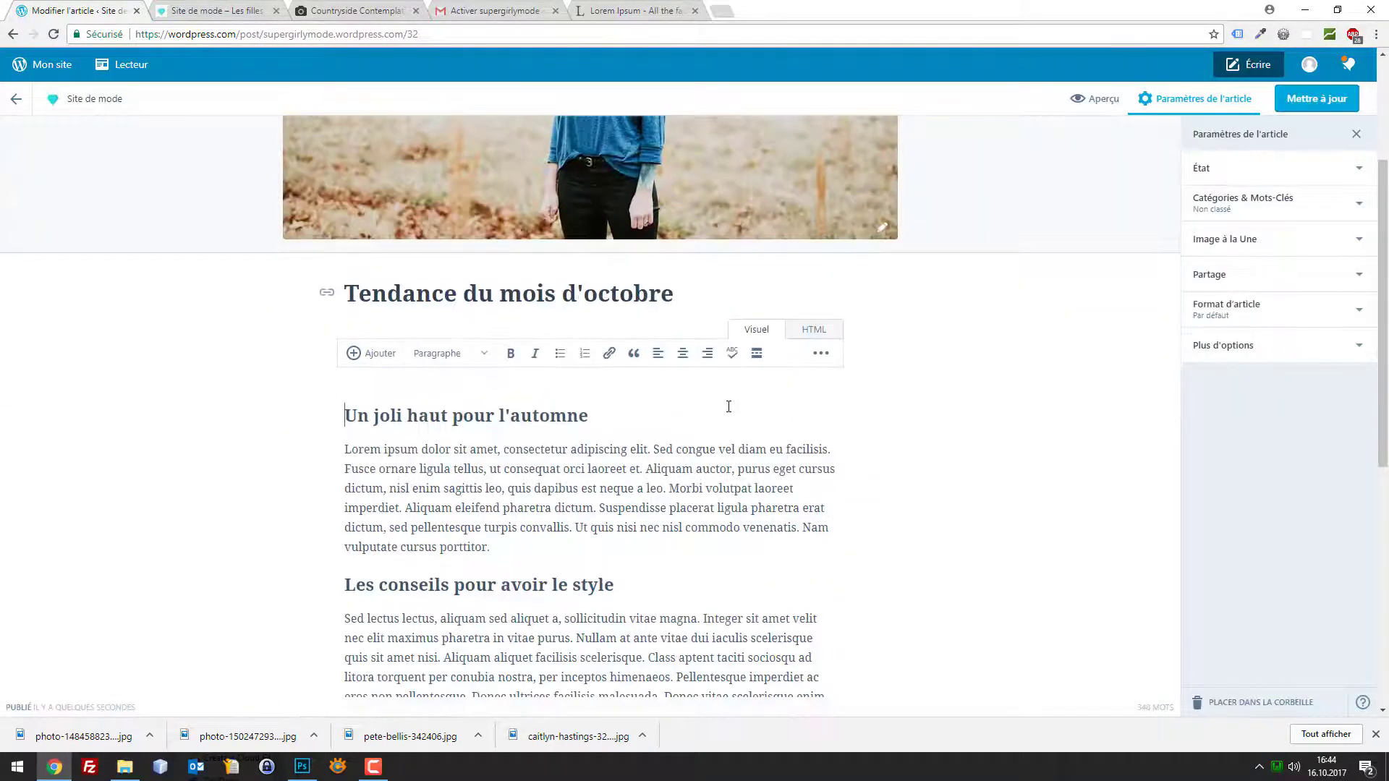
click(813, 332)
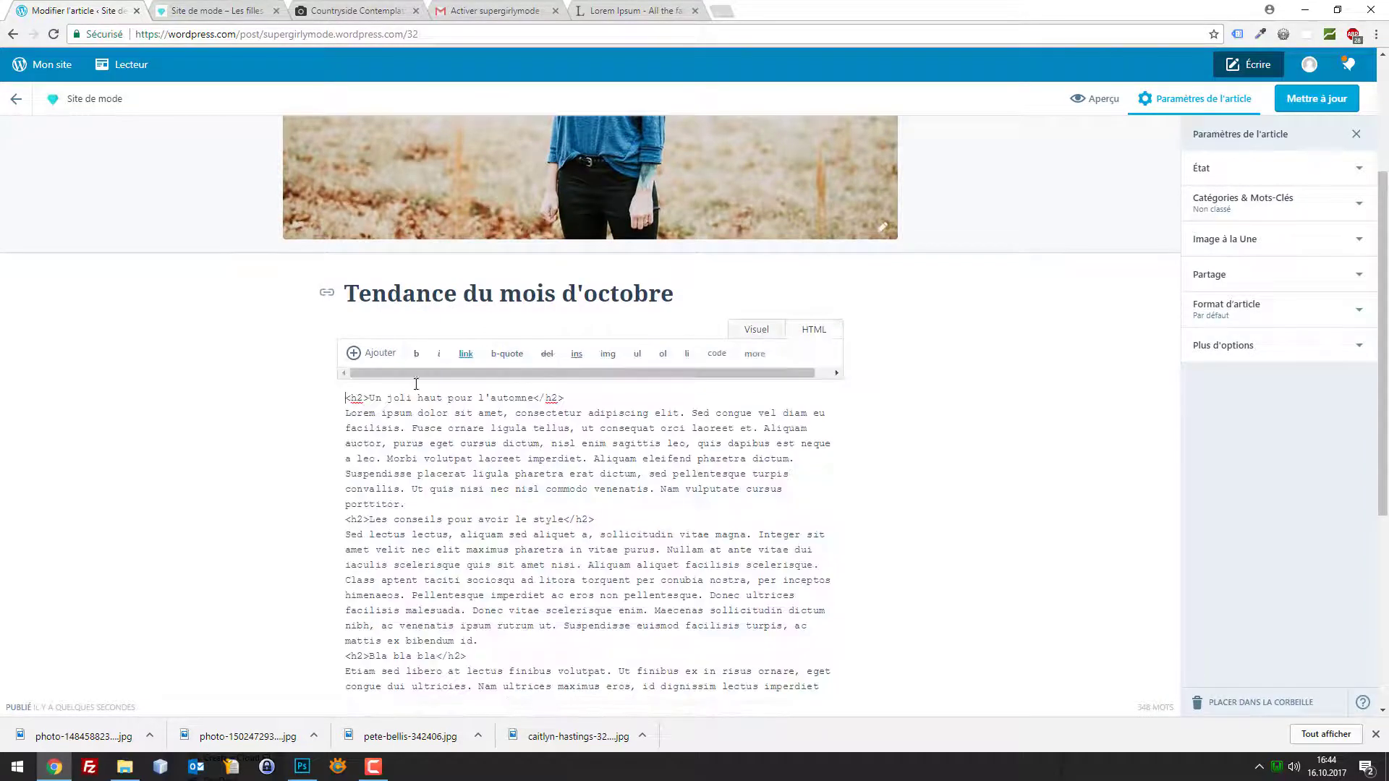
Copy the first Lorem paragraph onto a new line above the first h2 subheading
key(Return)
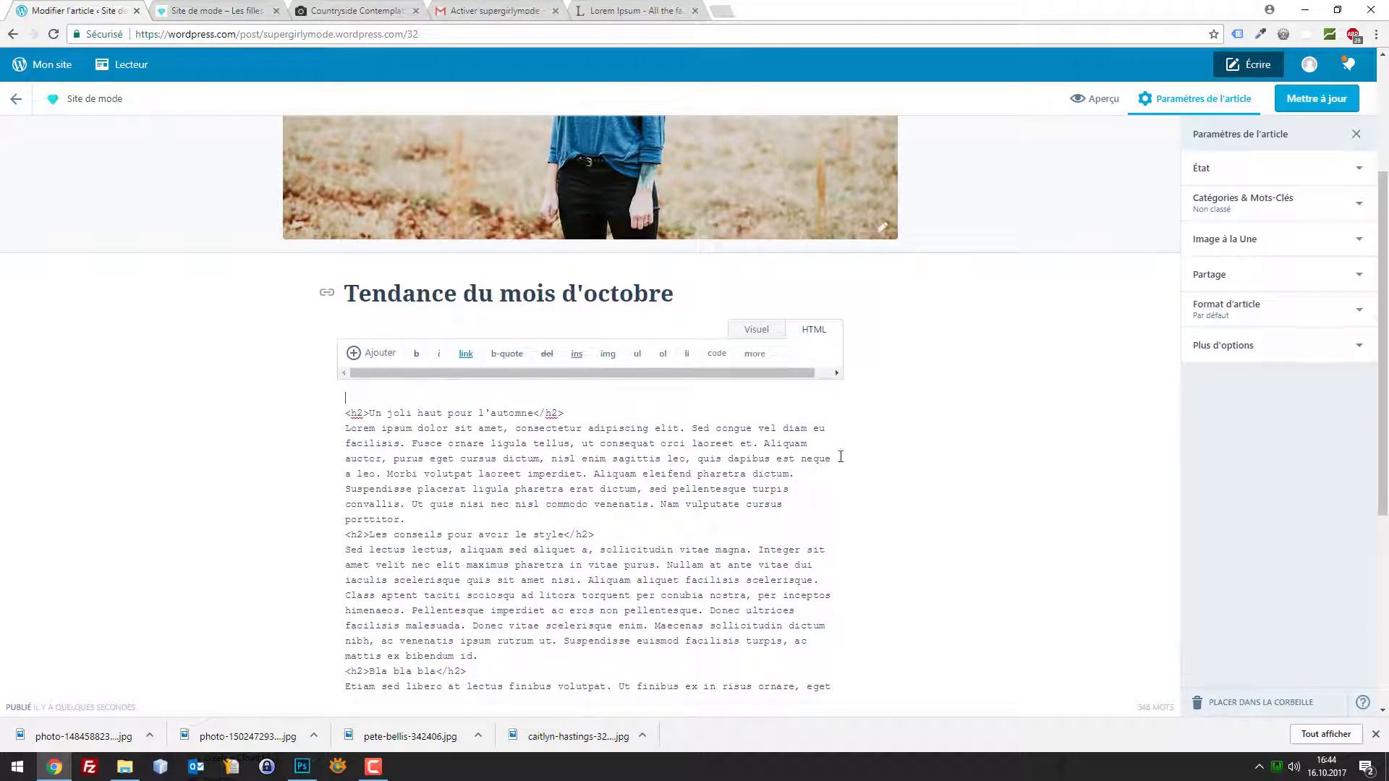
click(836, 460)
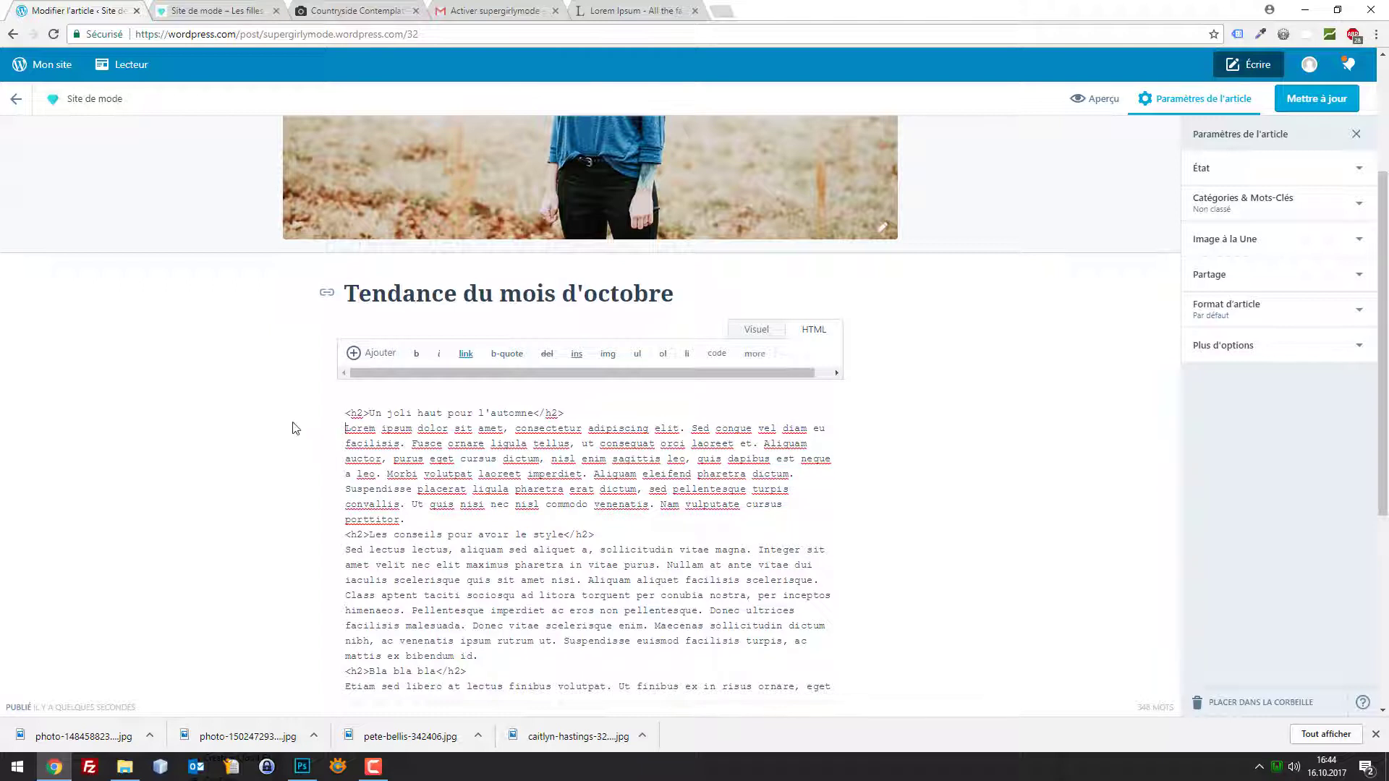
drag(343, 426, 850, 466)
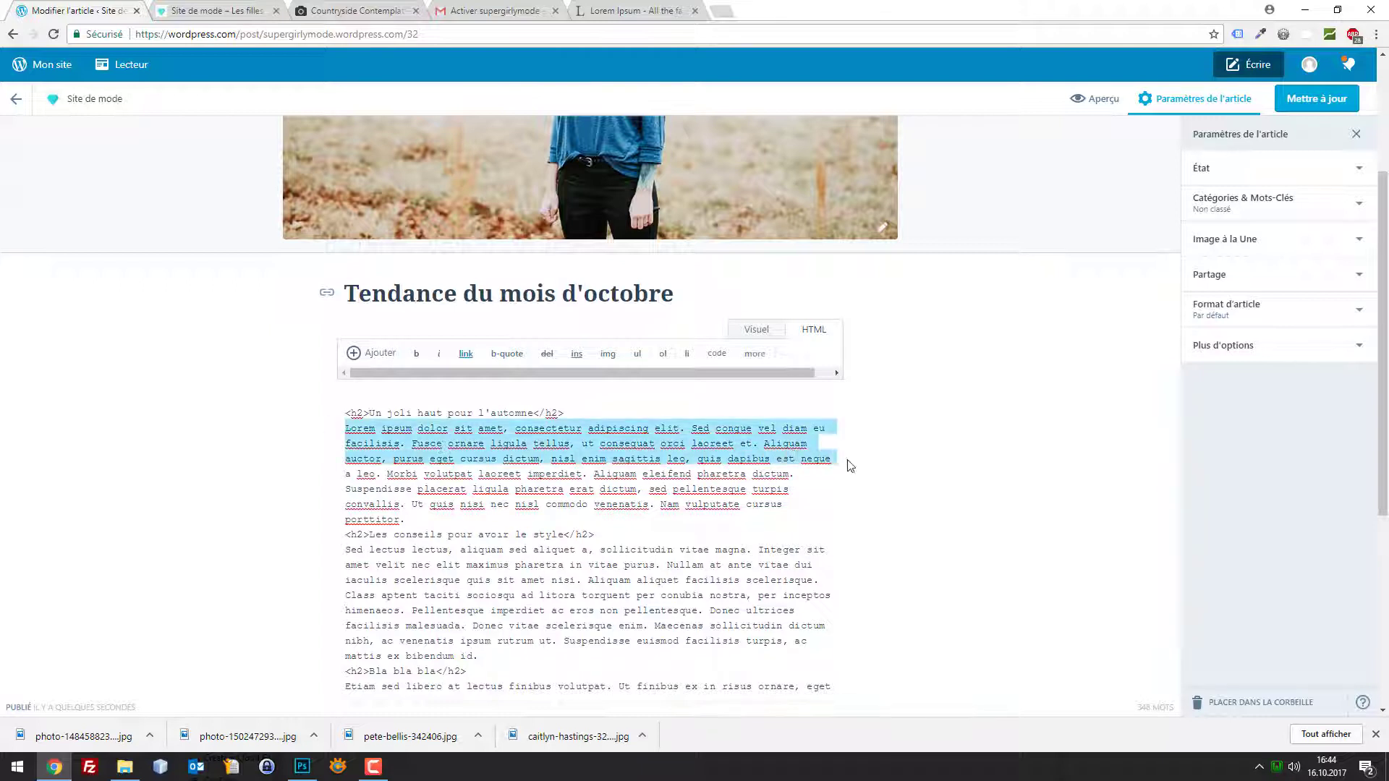
key(ctrl+c)
click(378, 396)
key(ctrl+v)
key(Return)
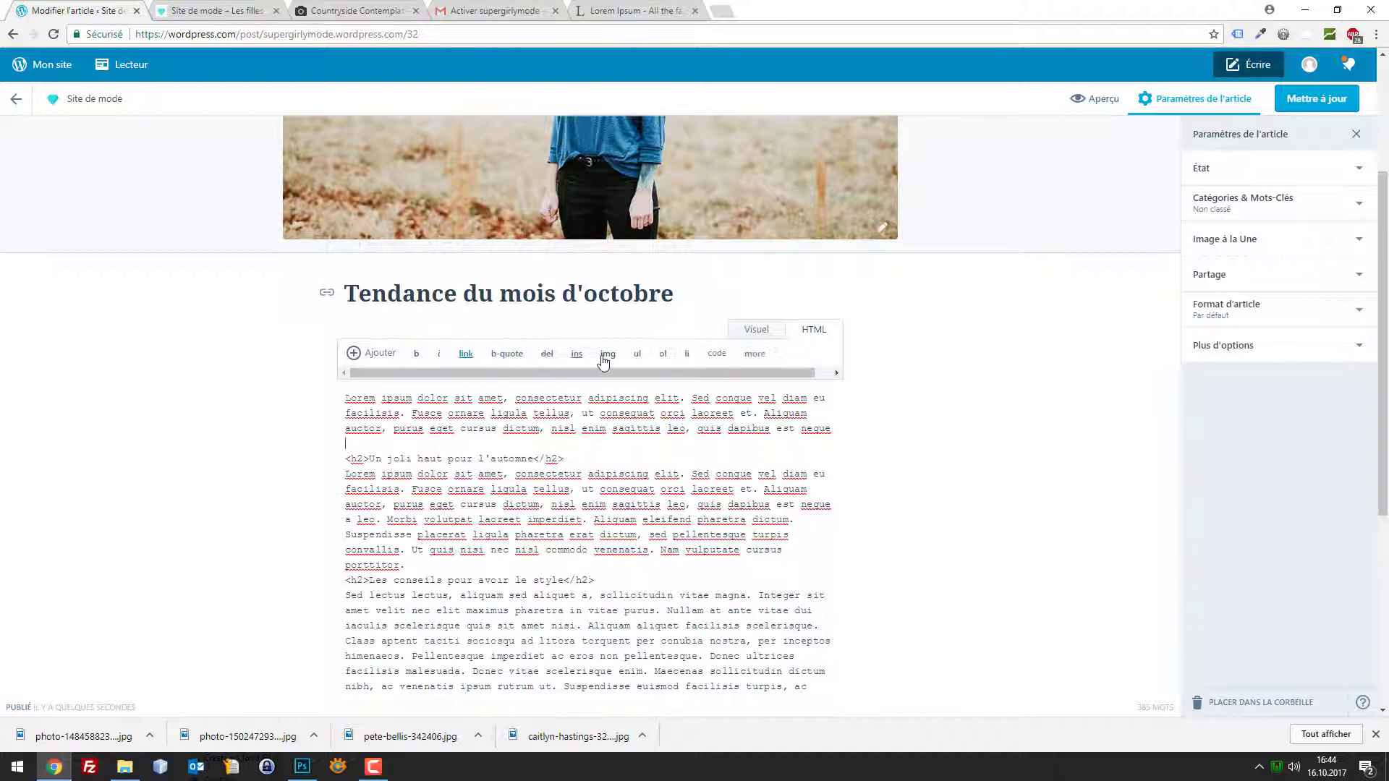
Insert a read-more break before the first subheading and update the article
click(759, 358)
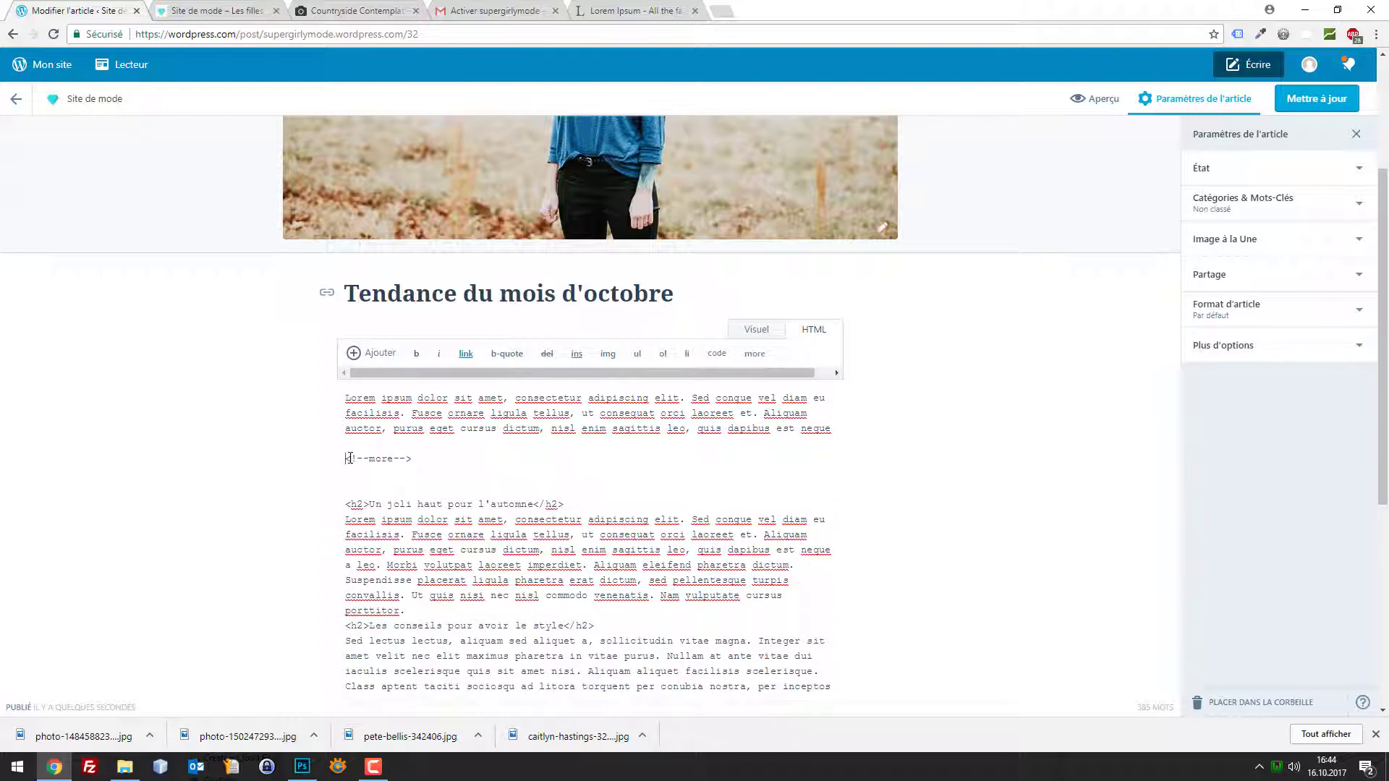
key(BackSpace)
key(BackSpace)
key(BackSpace)
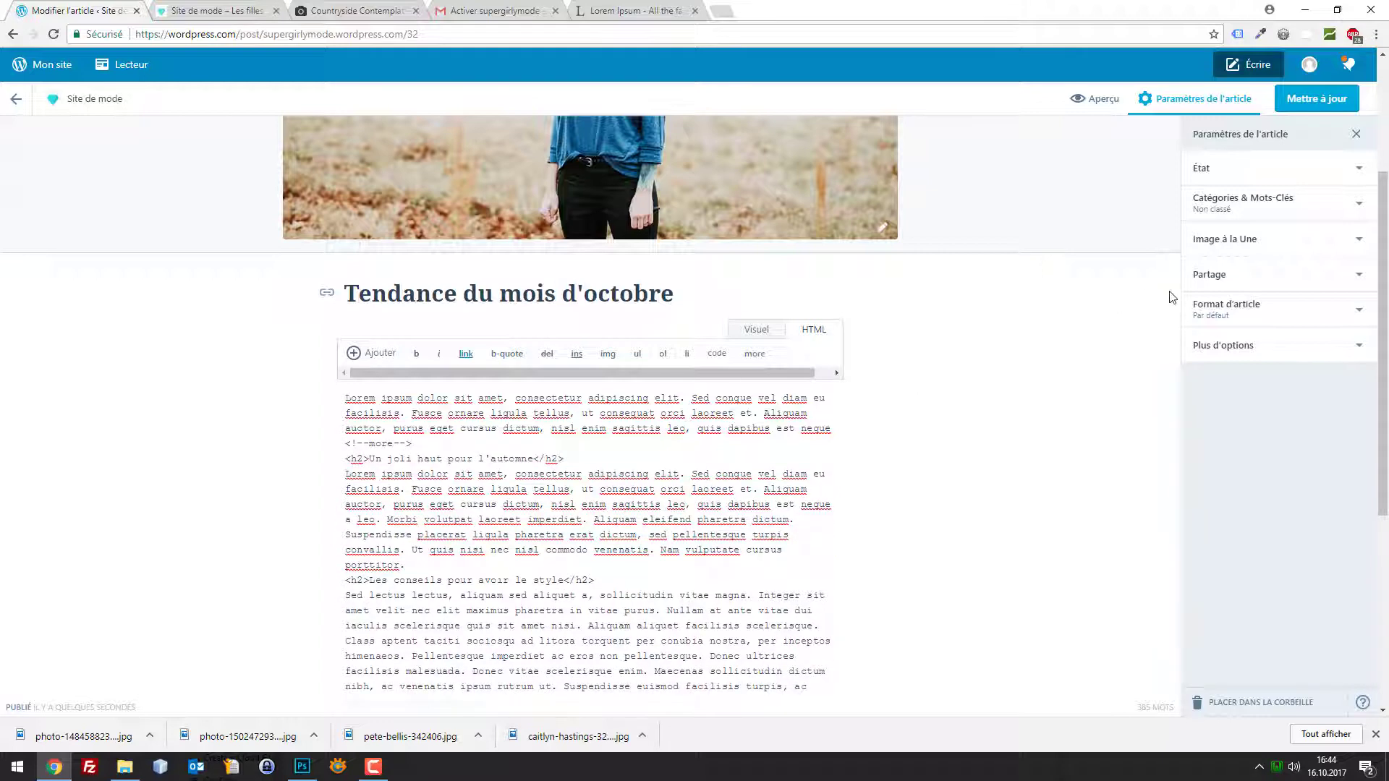
click(1305, 101)
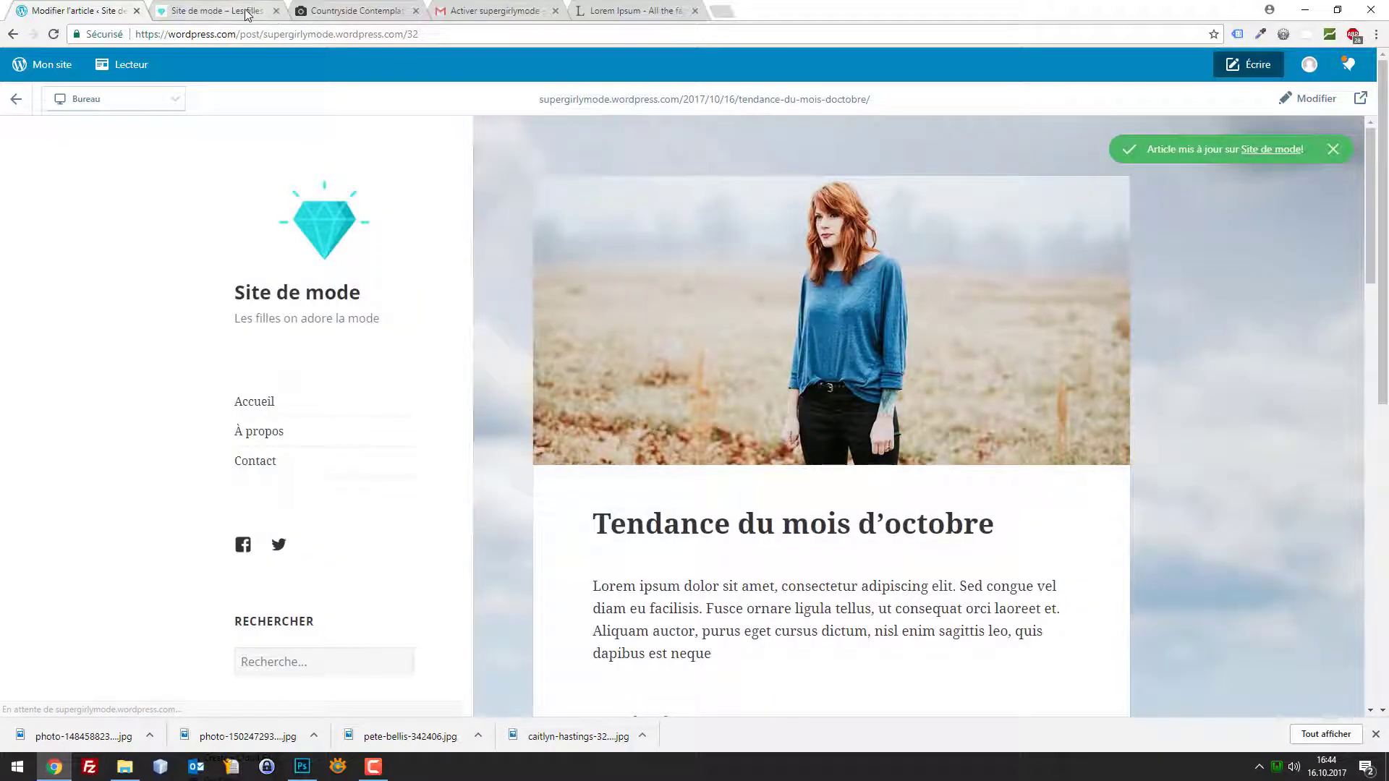
View the post's teaser ending in 'Continuer la lecture' on the live homepage, then open the Statistiques dashboard
click(246, 13)
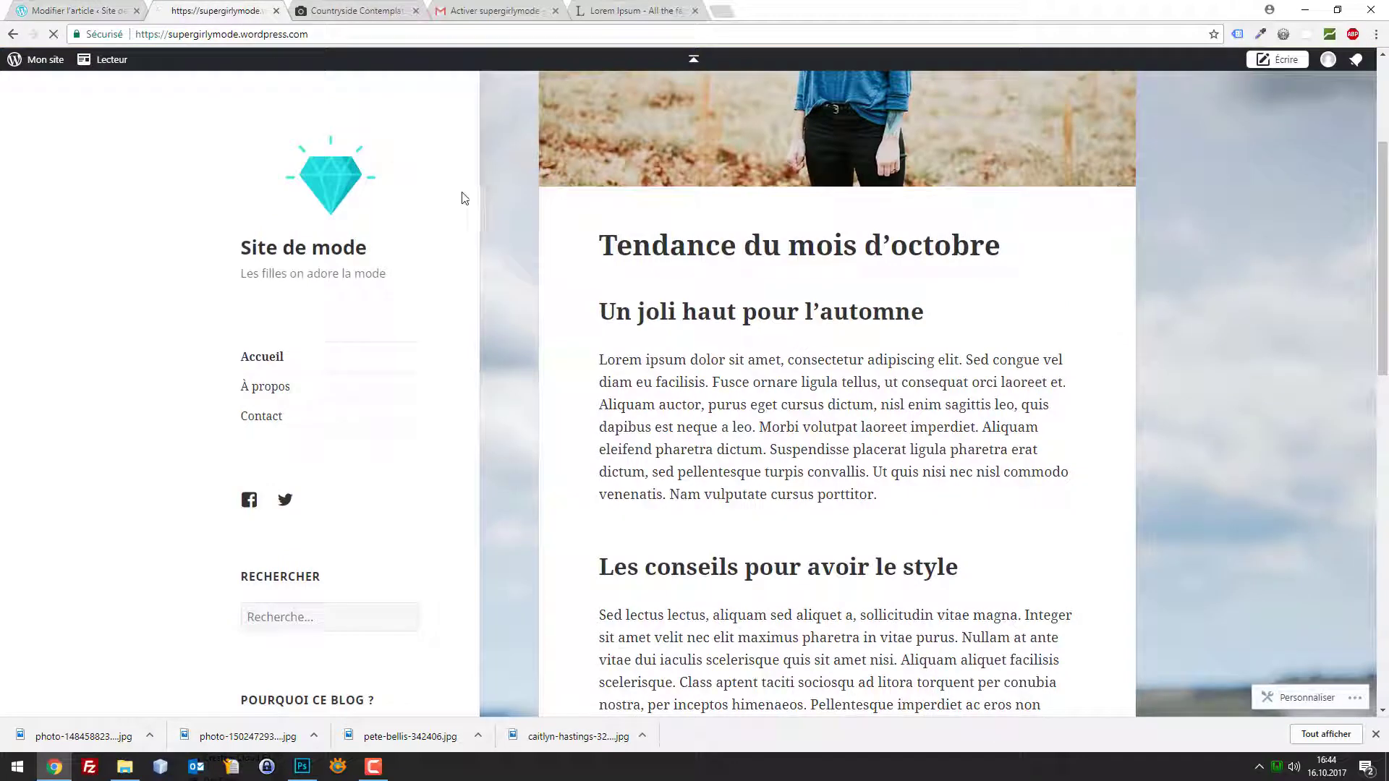
scroll(325, 356, up, 3)
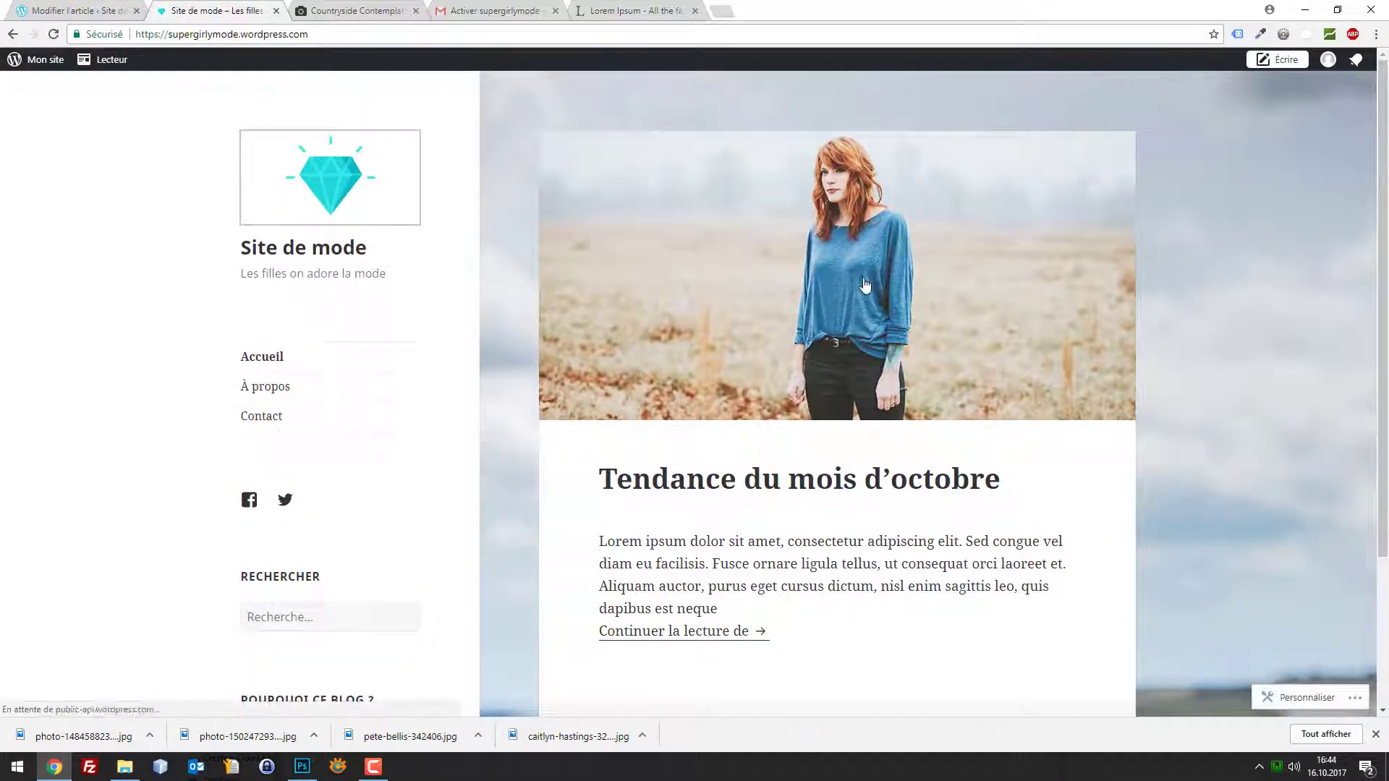
scroll(713, 362, down, 2)
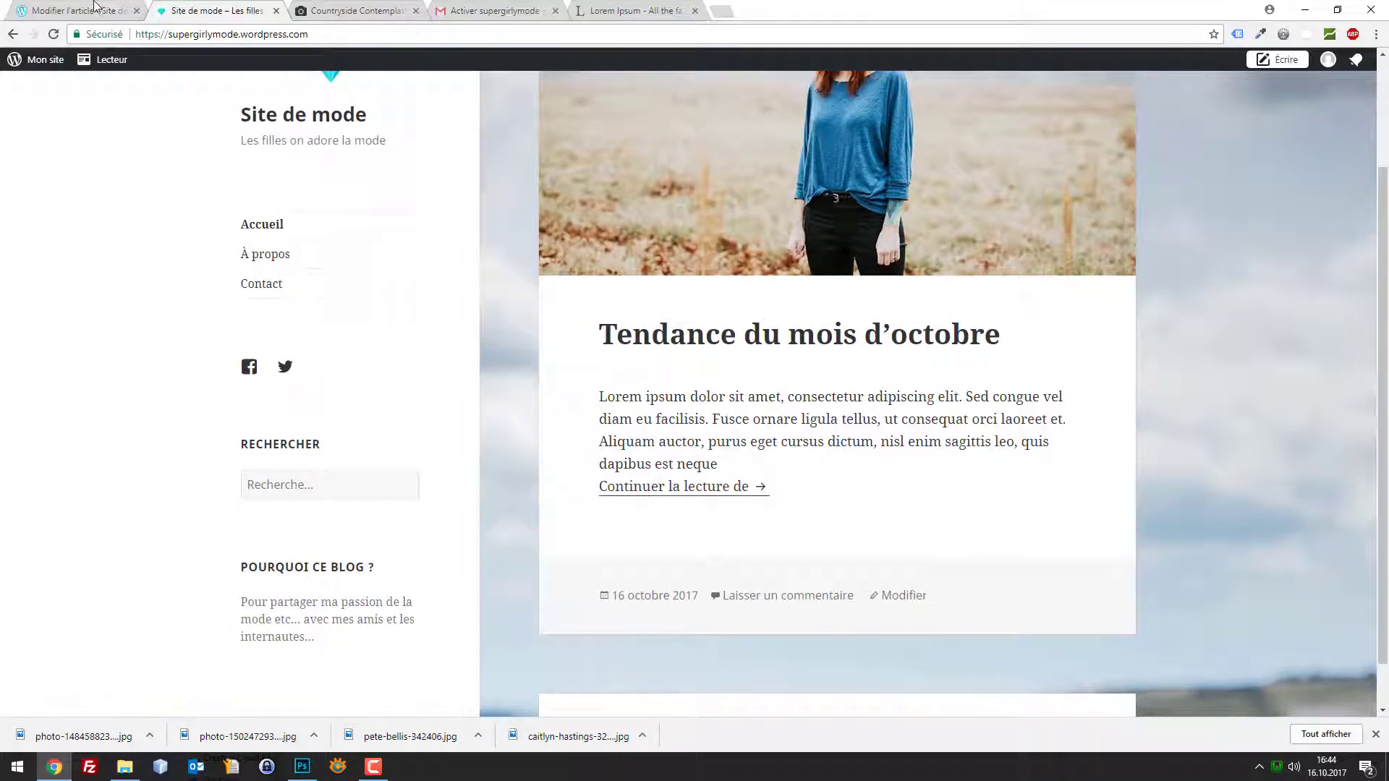
key(ctrl+shift+Tab)
click(235, 7)
click(123, 15)
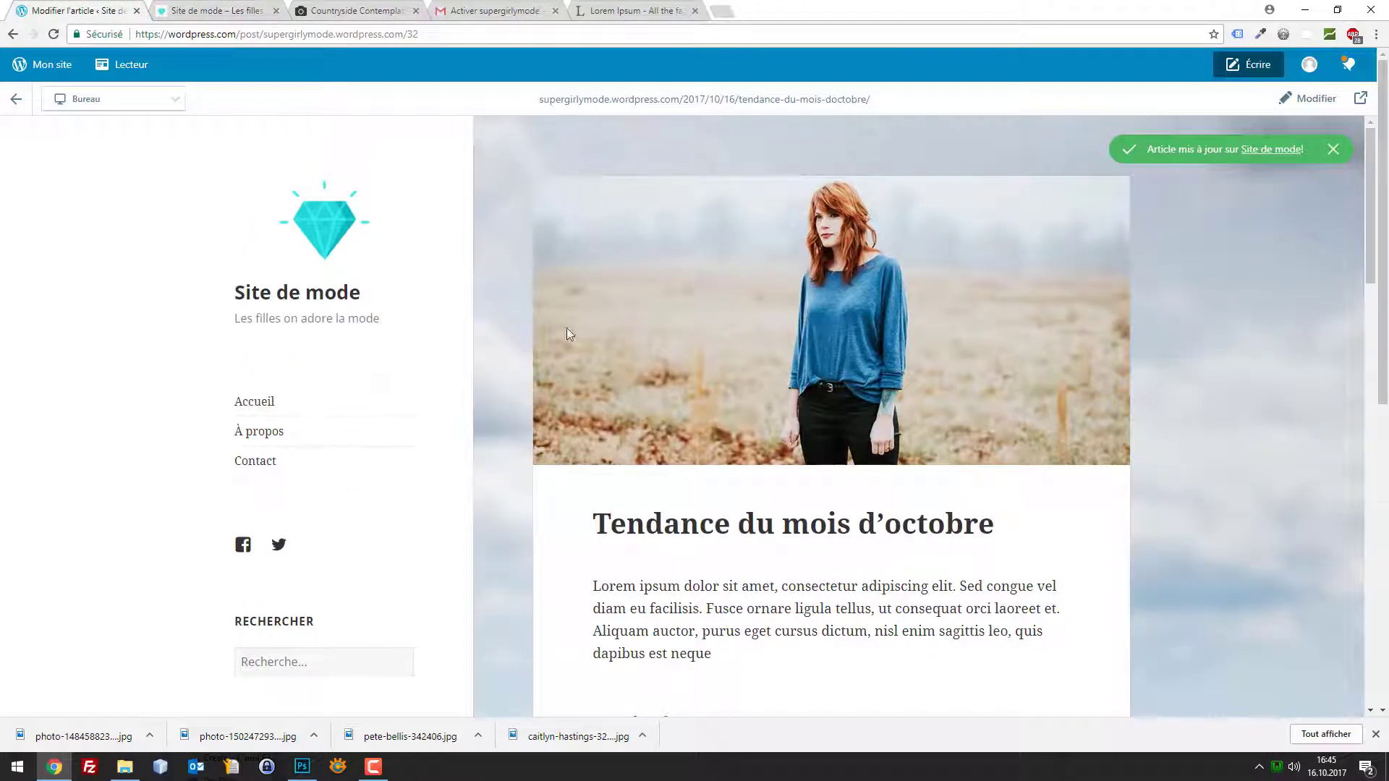
scroll(264, 300, down, 3)
scroll(275, 326, up, 3)
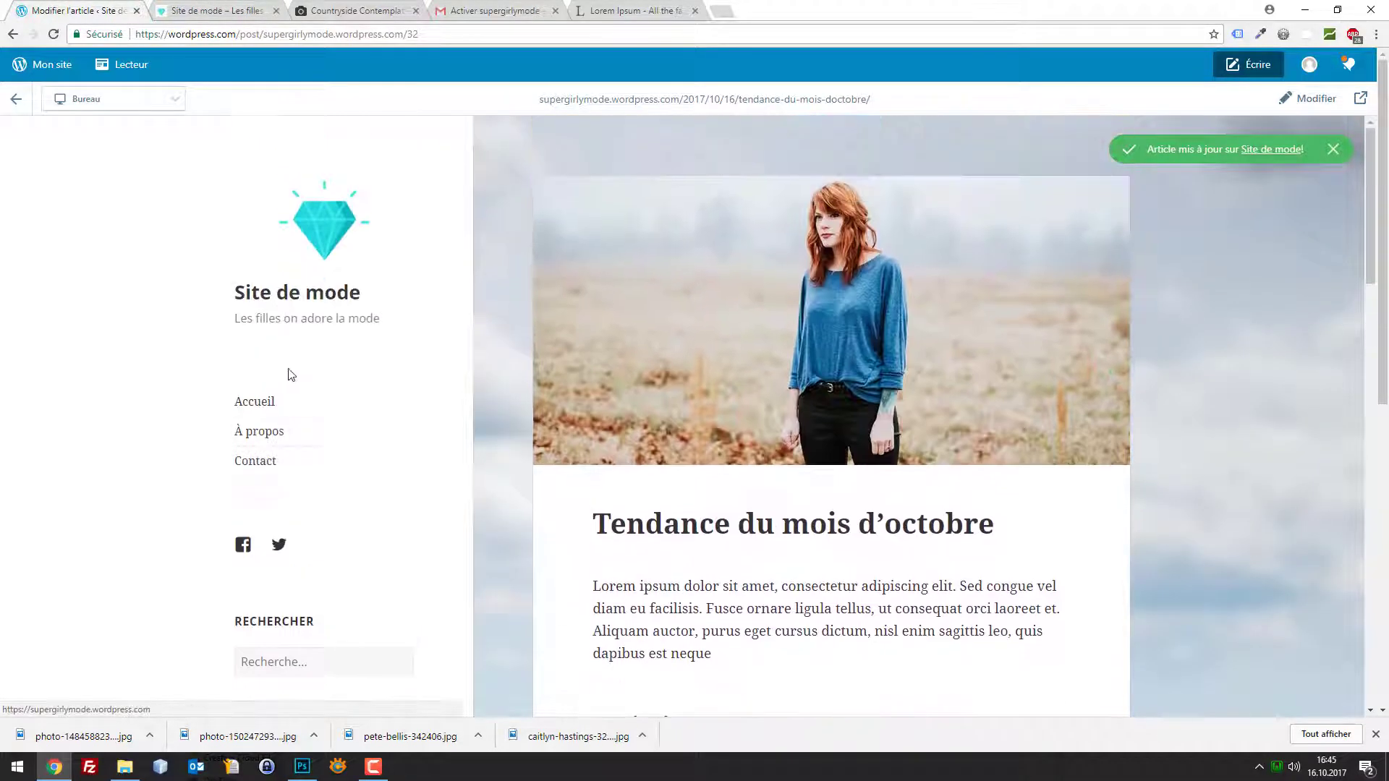
click(42, 65)
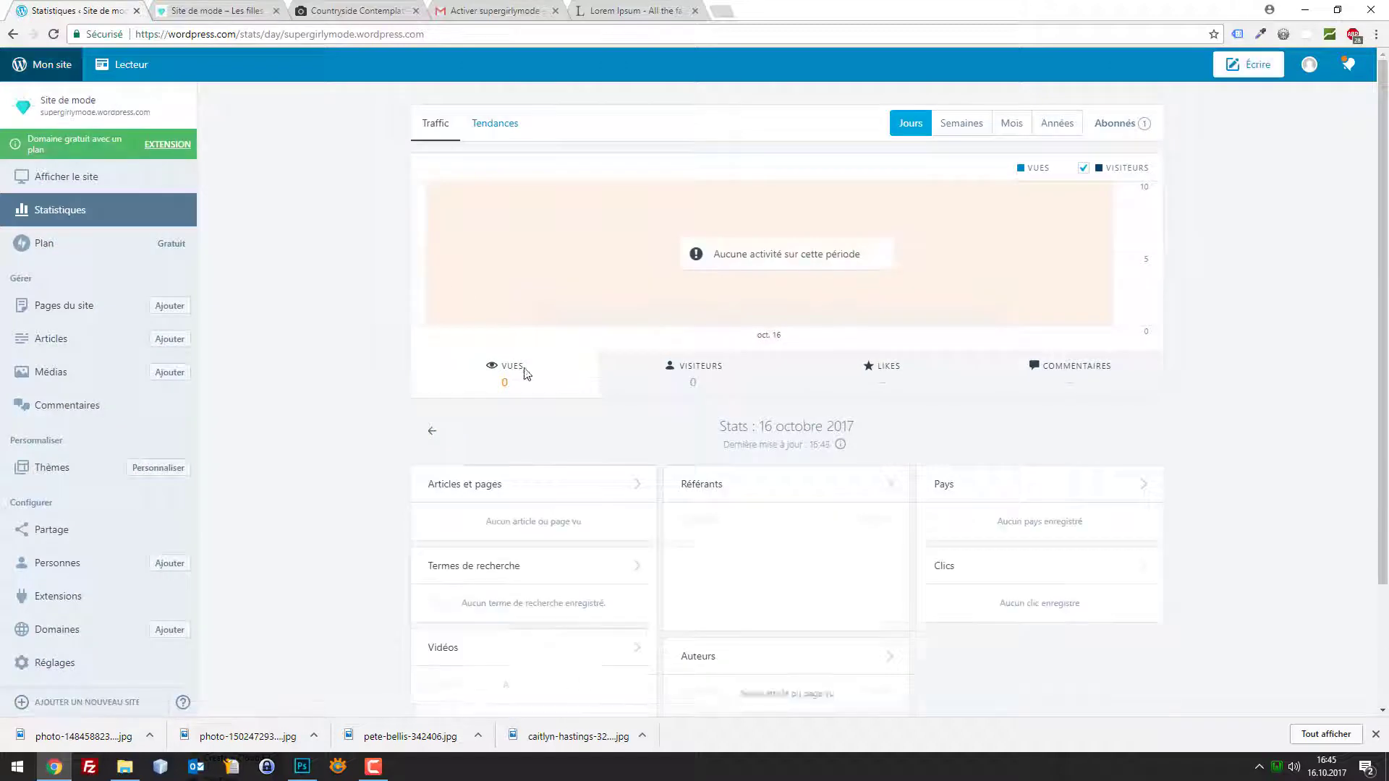
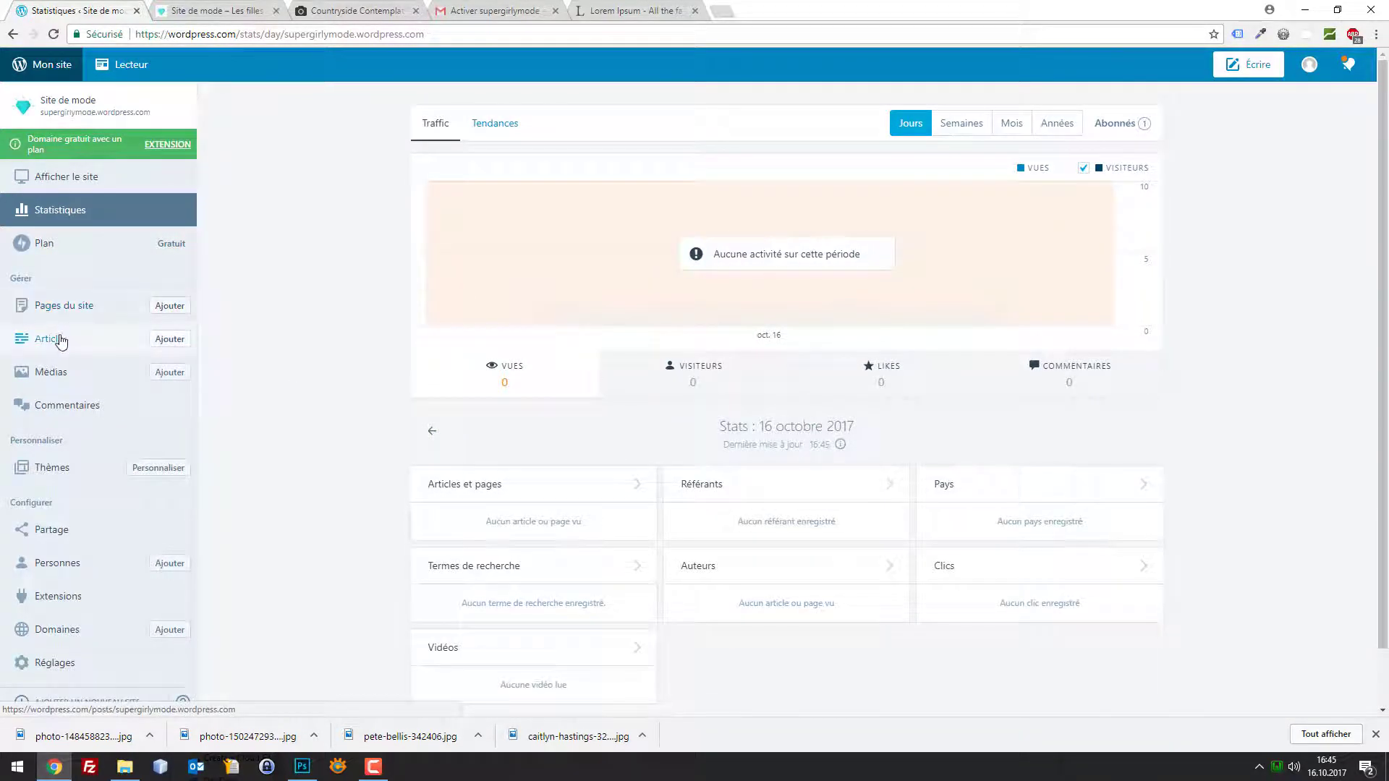
Open the 'Tendance du mois d'octobre' post from Articles in the HTML editor
click(60, 340)
click(604, 481)
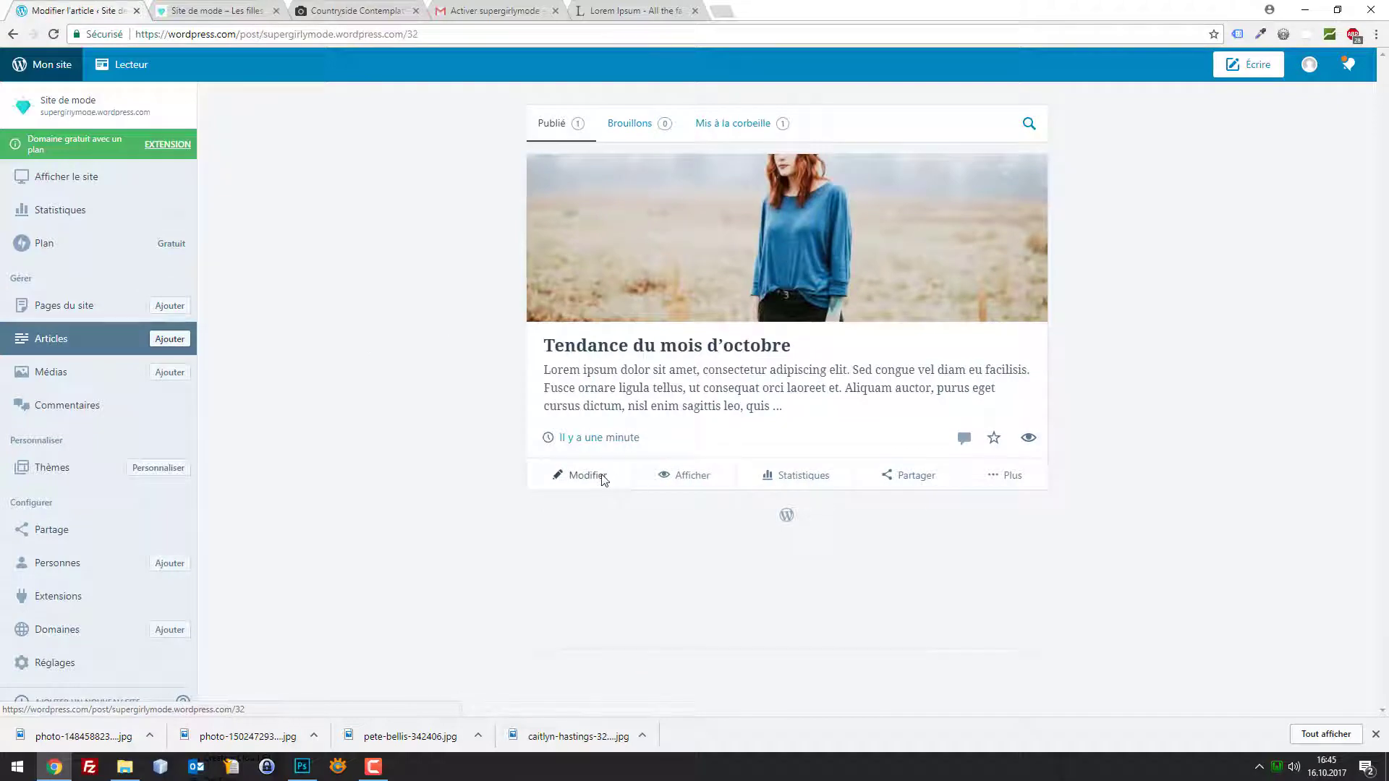
scroll(531, 564, down, 1)
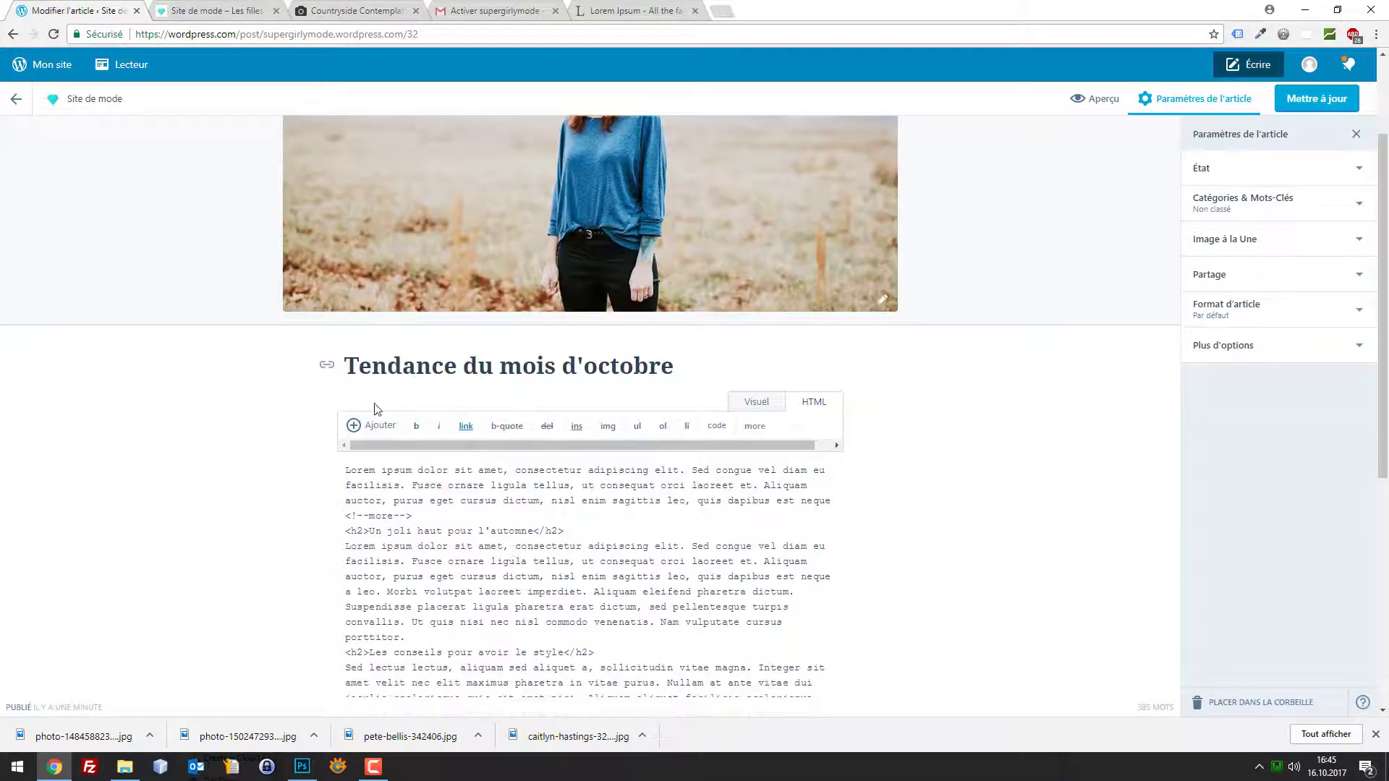
click(222, 8)
click(72, 10)
Insert a blank line before the <!--more--> tag and update the published post
click(345, 516)
key(Return)
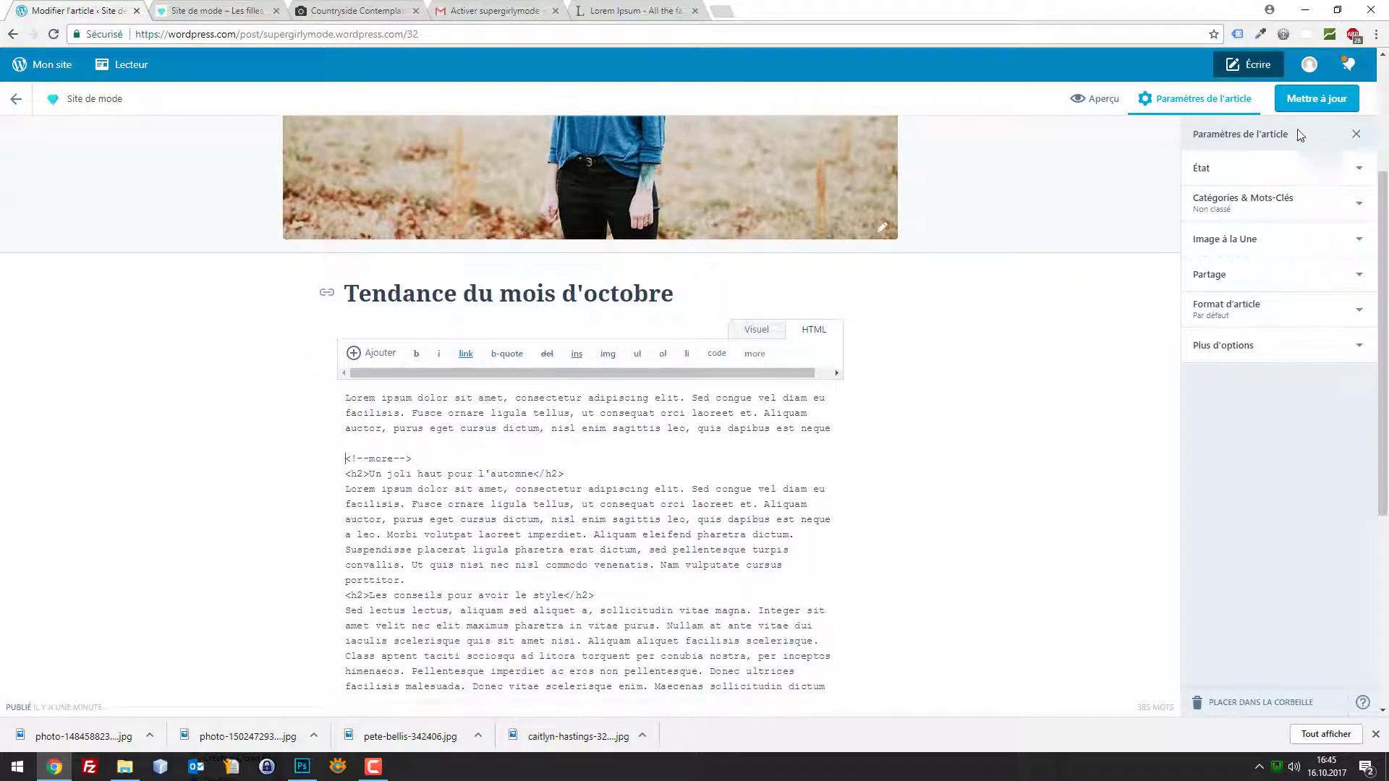
click(1317, 98)
On the live blog, check the October post's teaser and its opening paragraph
click(206, 6)
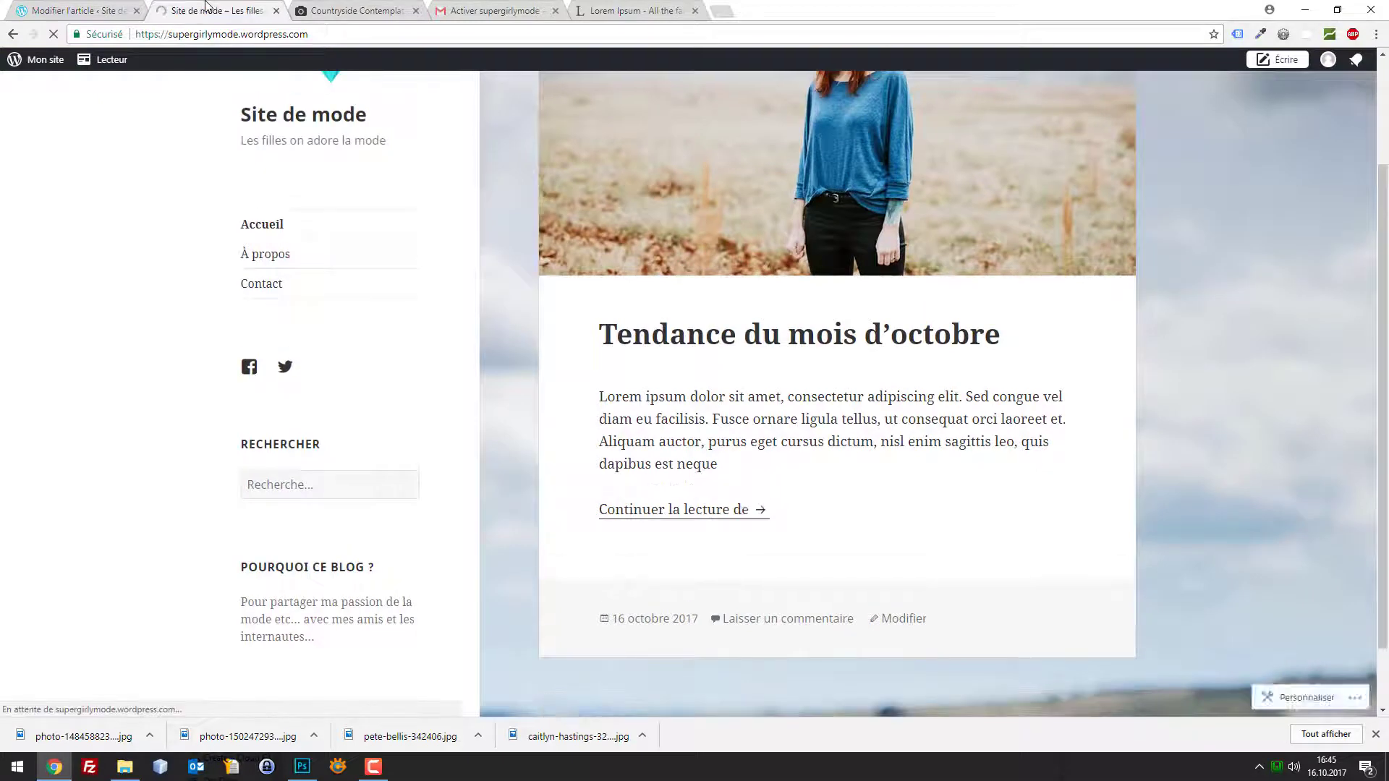
scroll(791, 486, down, 1)
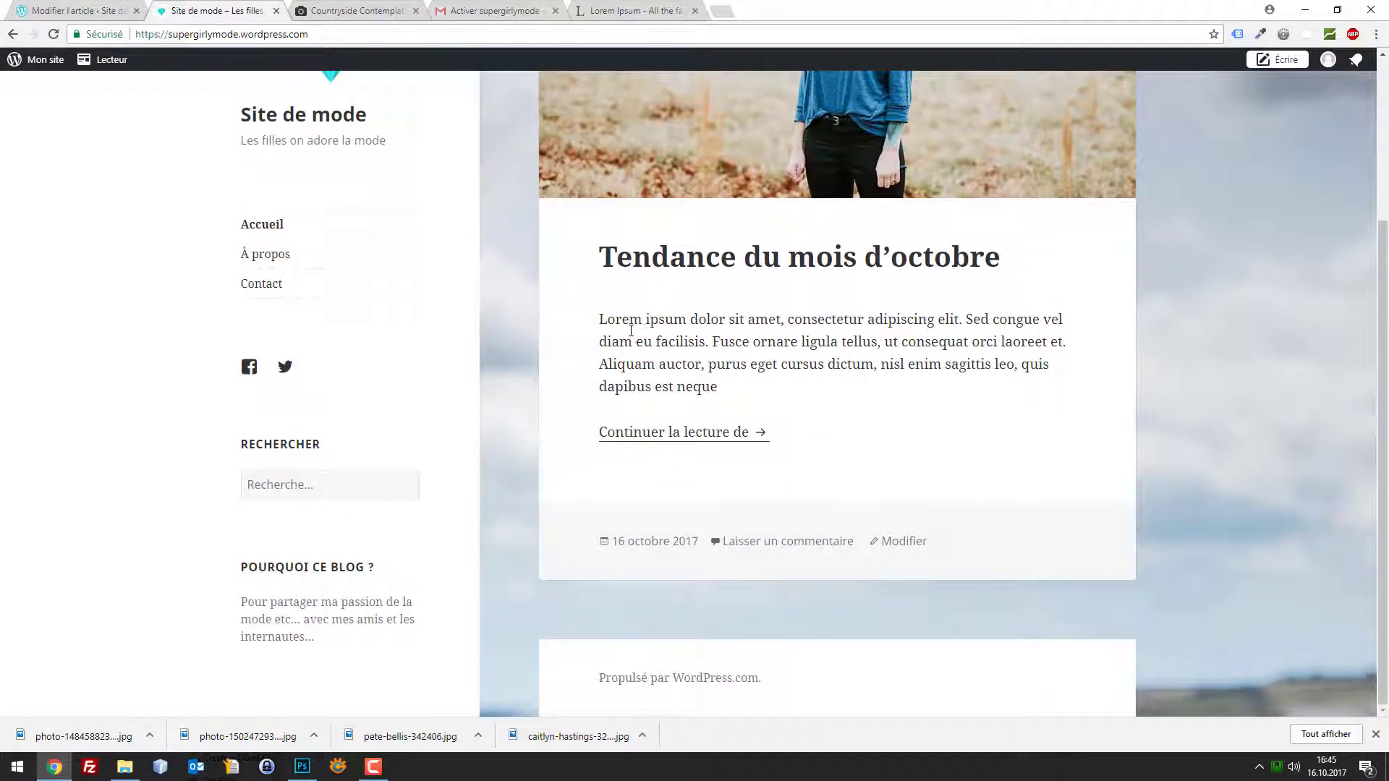
scroll(443, 354, up, 1)
drag(581, 402, 771, 463)
Read the full post via 'Continuer la lecture', then return to the post preview
click(710, 509)
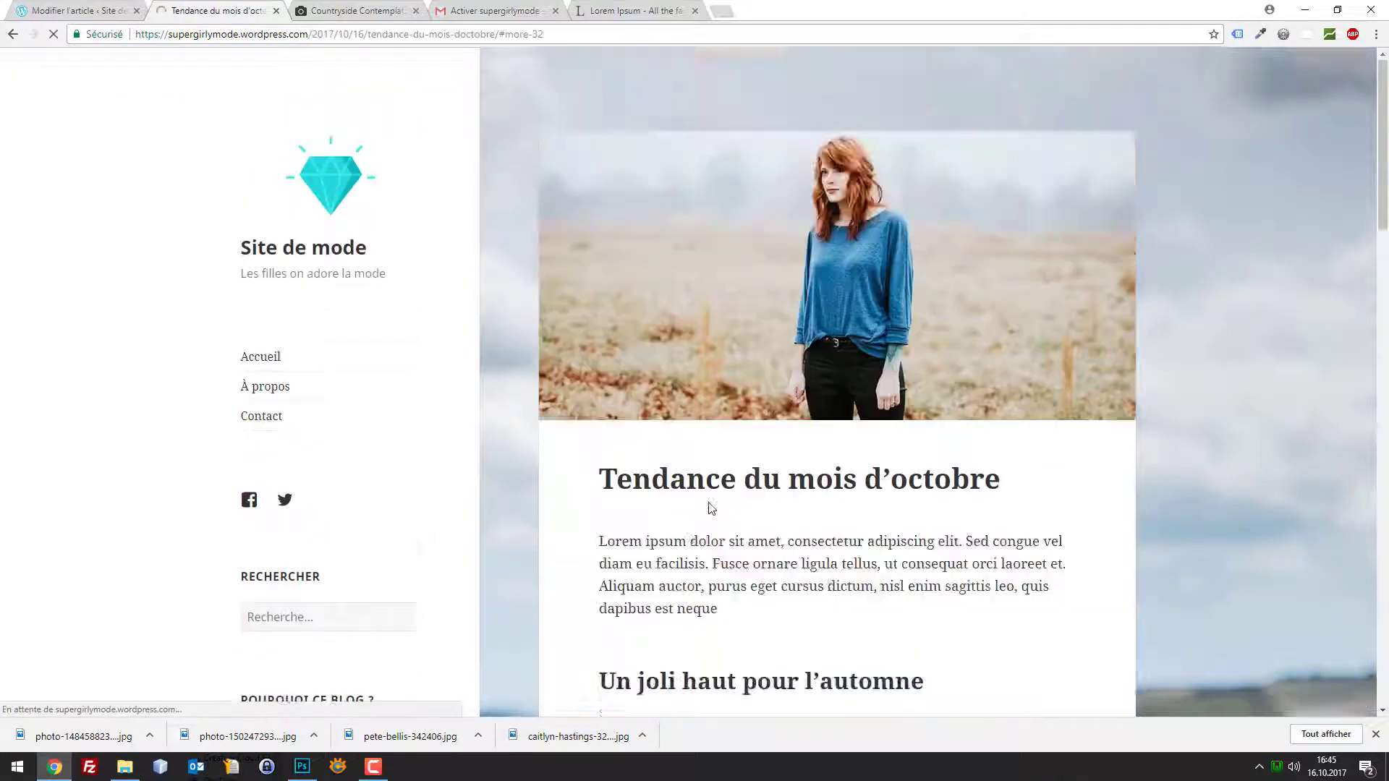
scroll(886, 359, up, 5)
scroll(885, 361, down, 1)
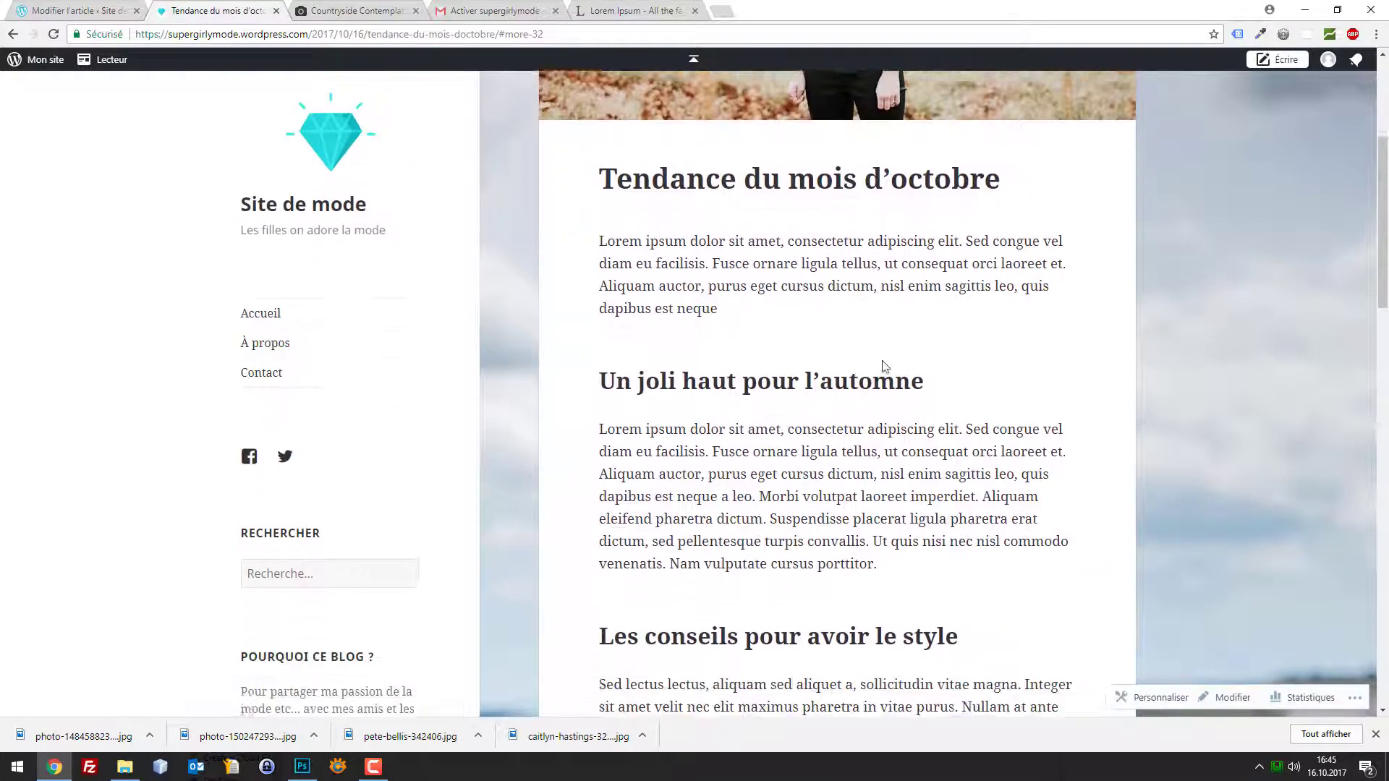
scroll(696, 292, up, 1)
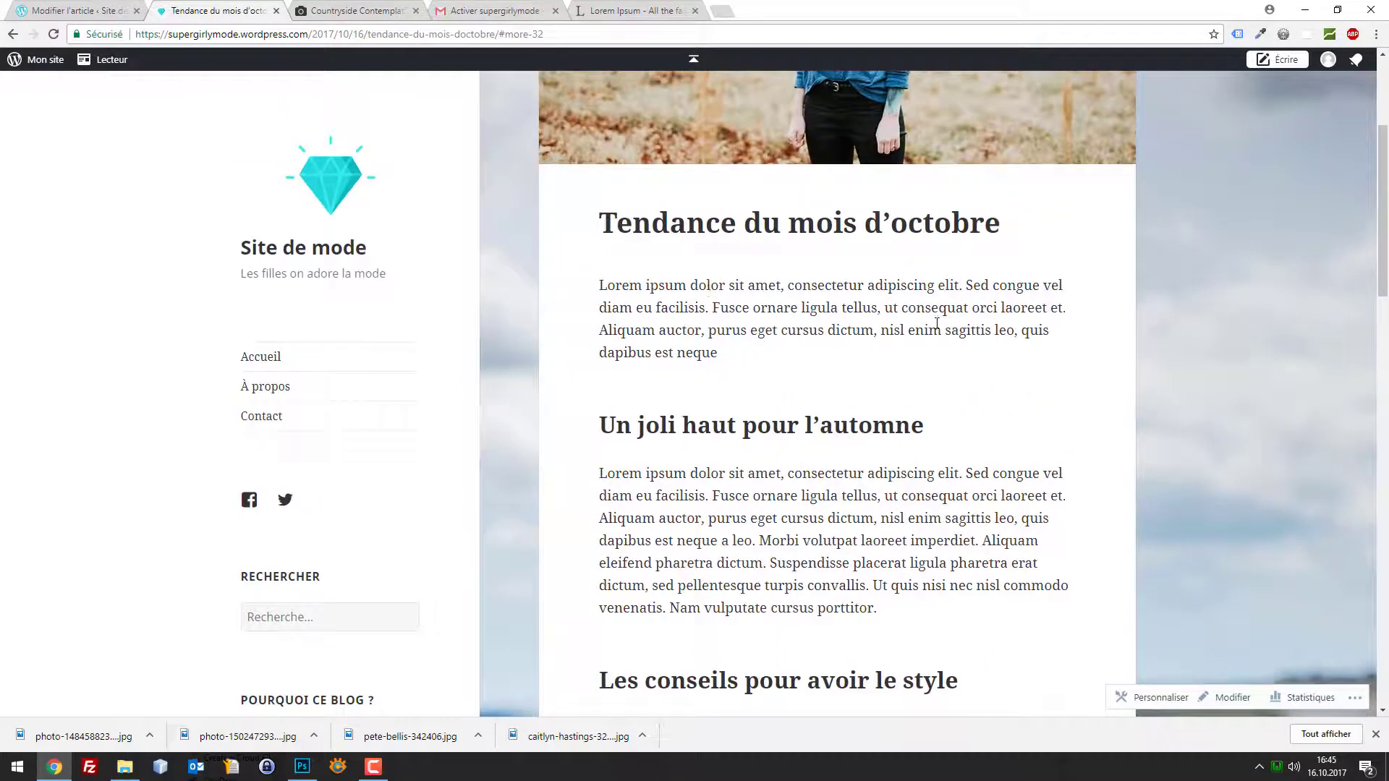
scroll(716, 352, down, 1)
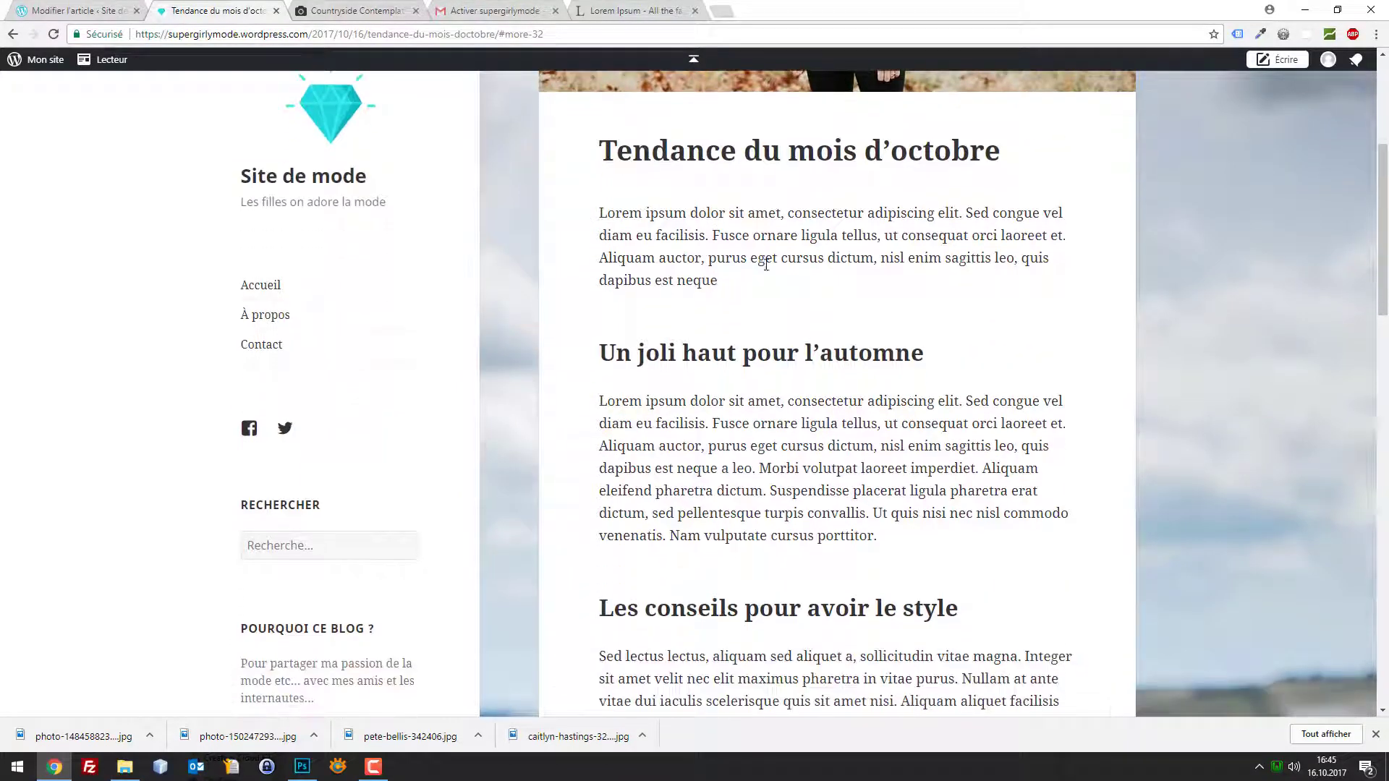
drag(718, 281, 765, 337)
scroll(765, 337, down, 3)
scroll(721, 320, down, 3)
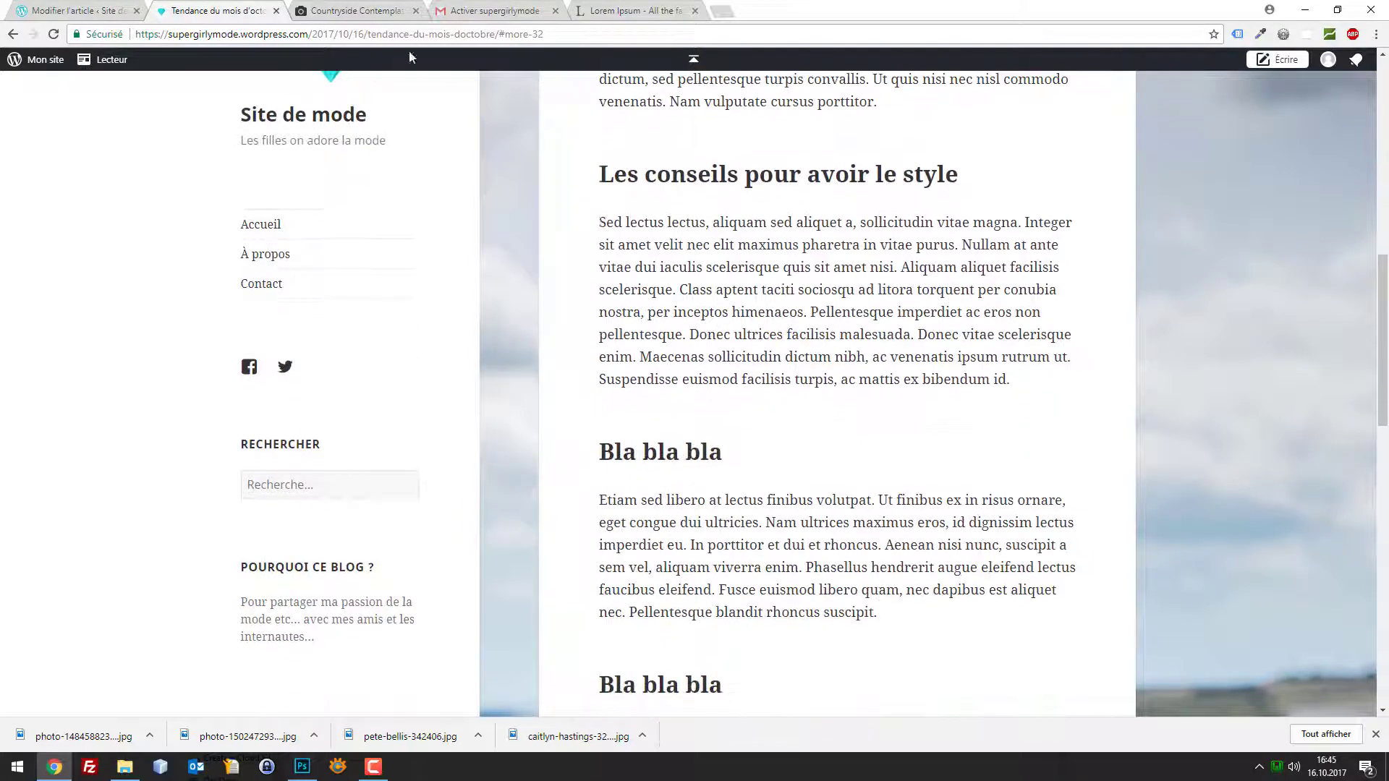
click(94, 10)
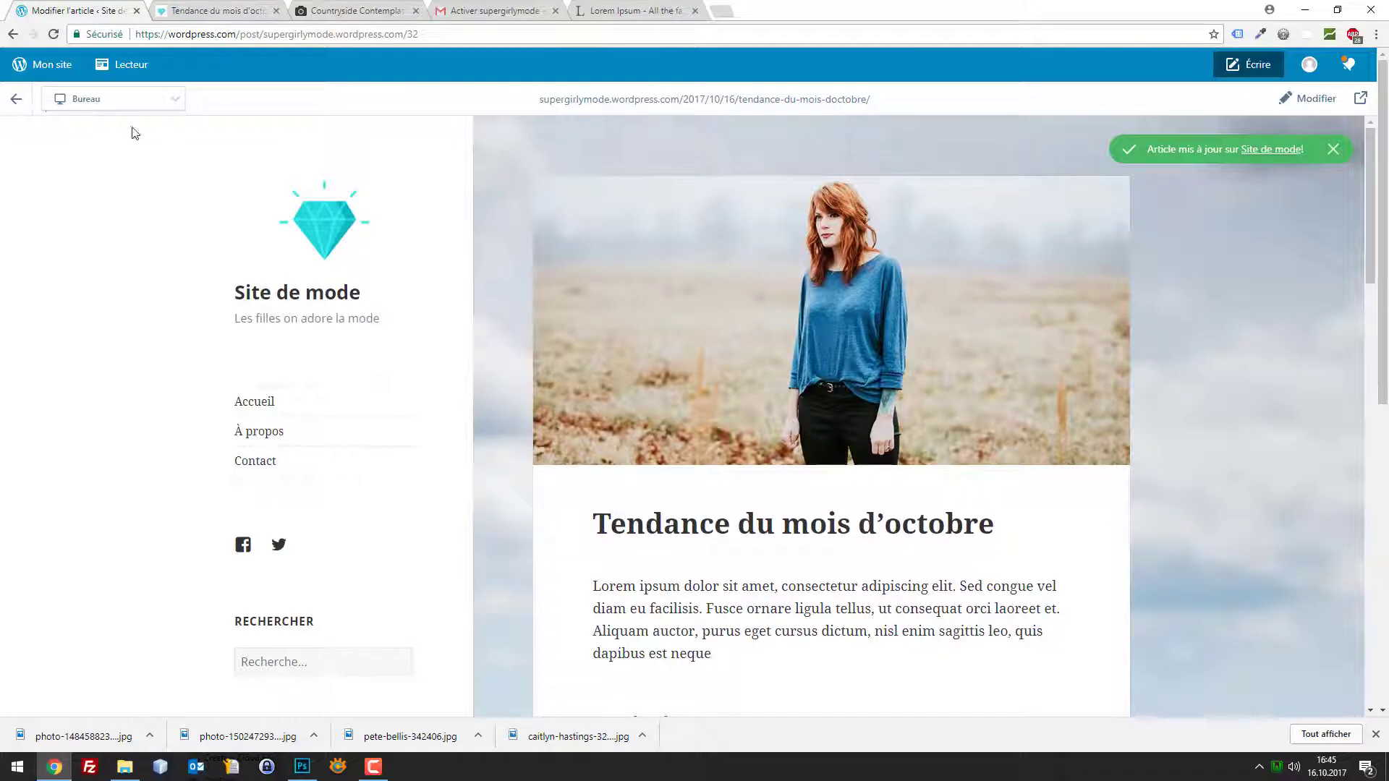
Via Mon site > Articles, reopen 'Tendance du mois d'octobre' in the editor
scroll(922, 427, down, 3)
scroll(1048, 388, up, 3)
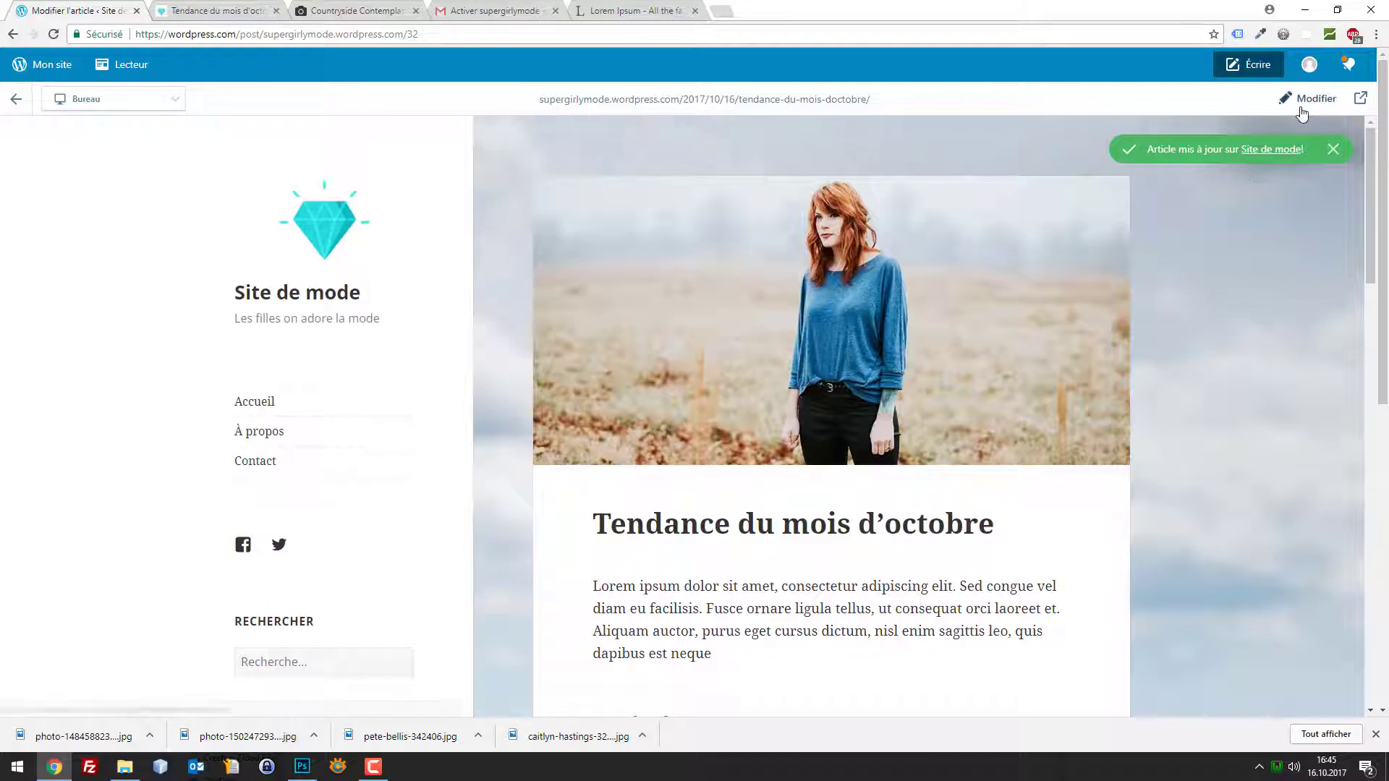
click(1306, 99)
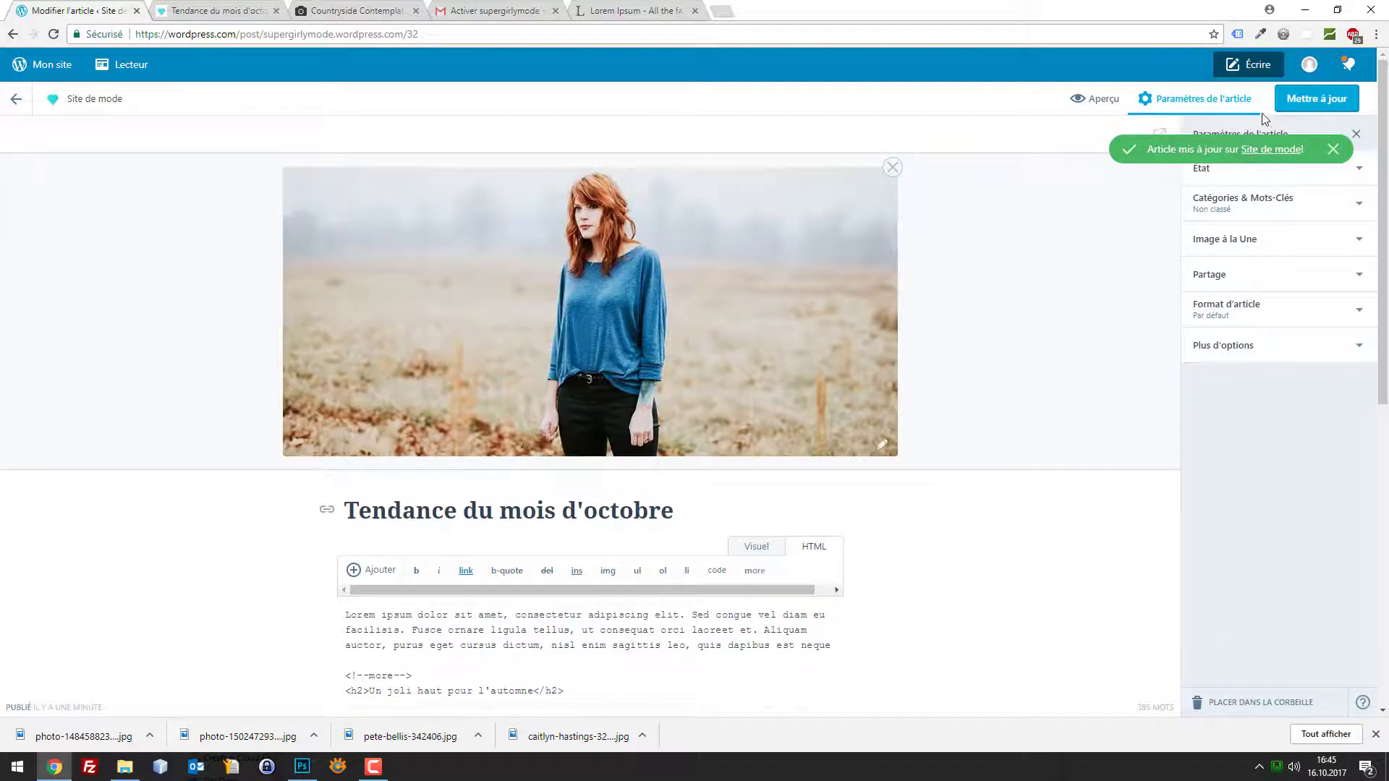
click(1262, 68)
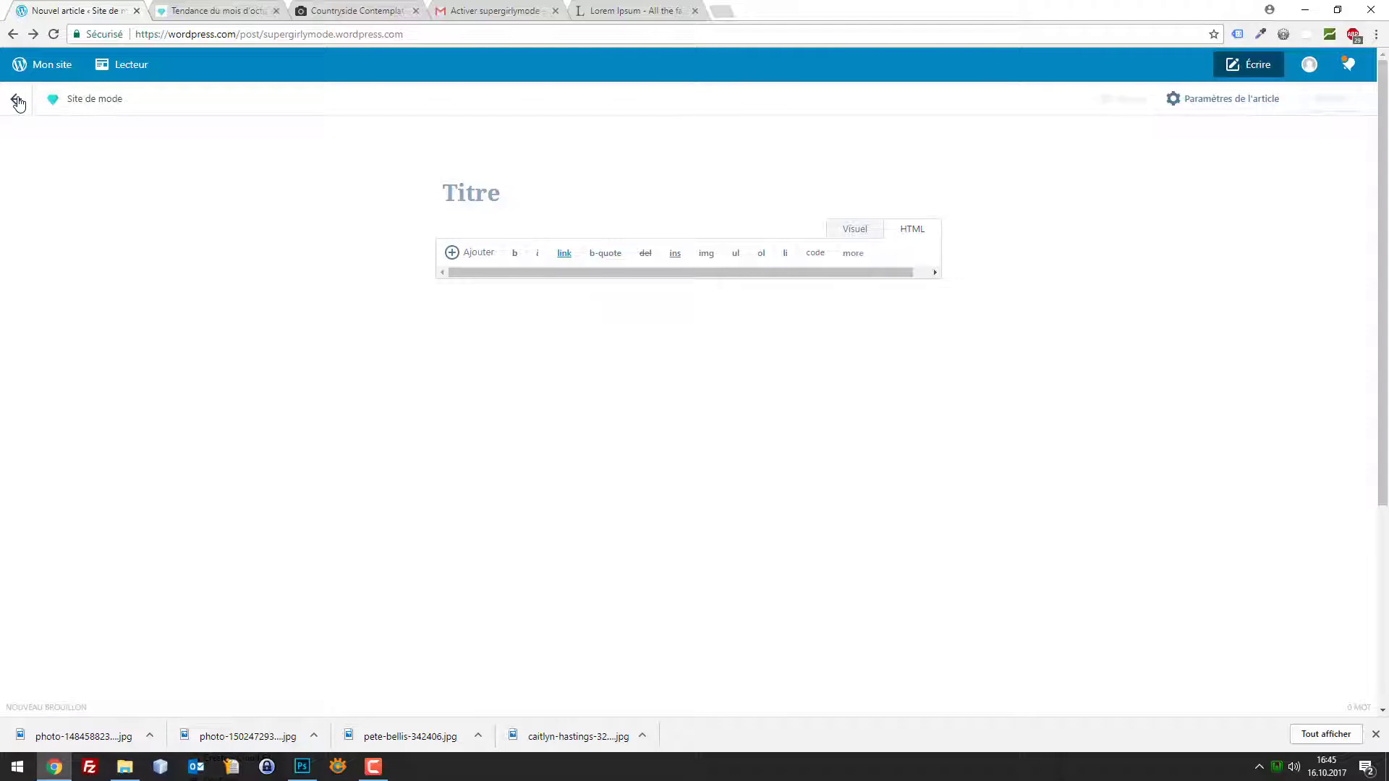
click(55, 68)
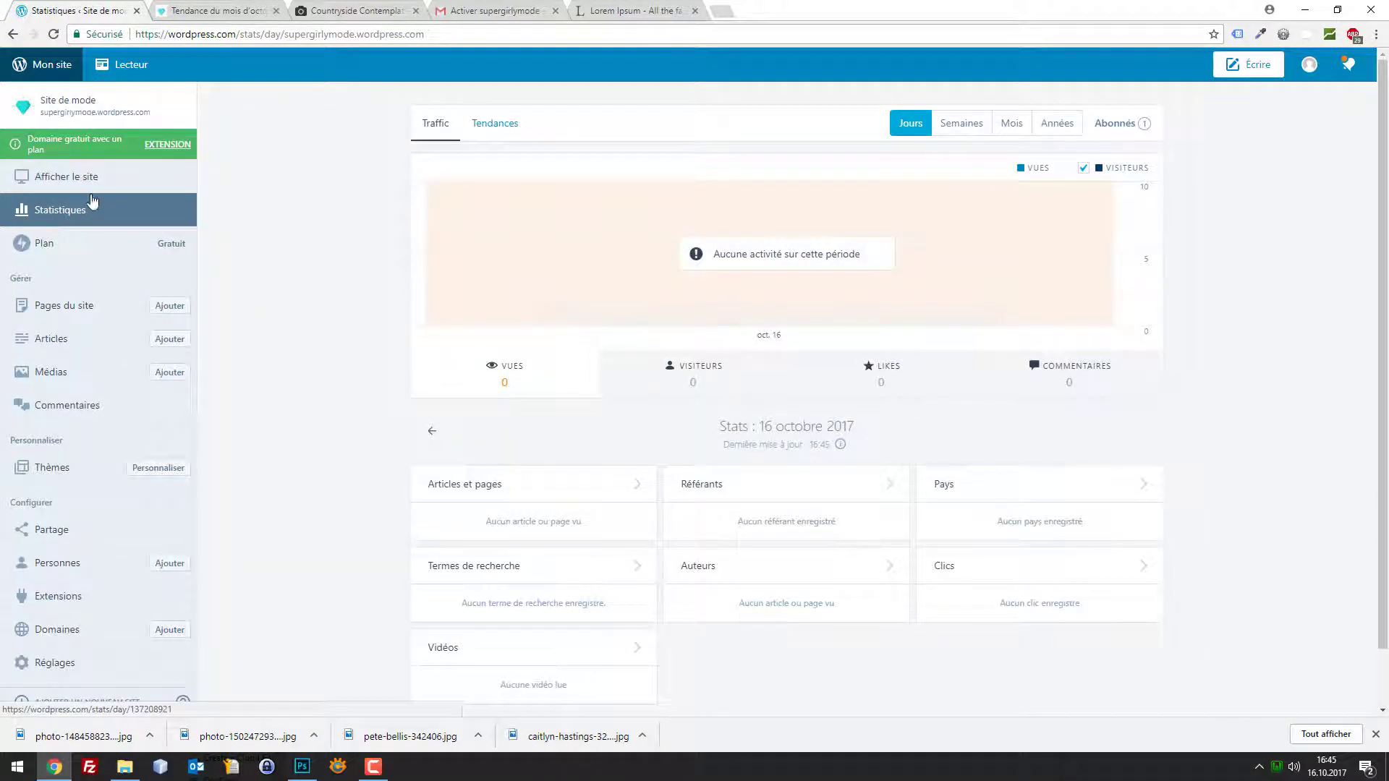
click(62, 340)
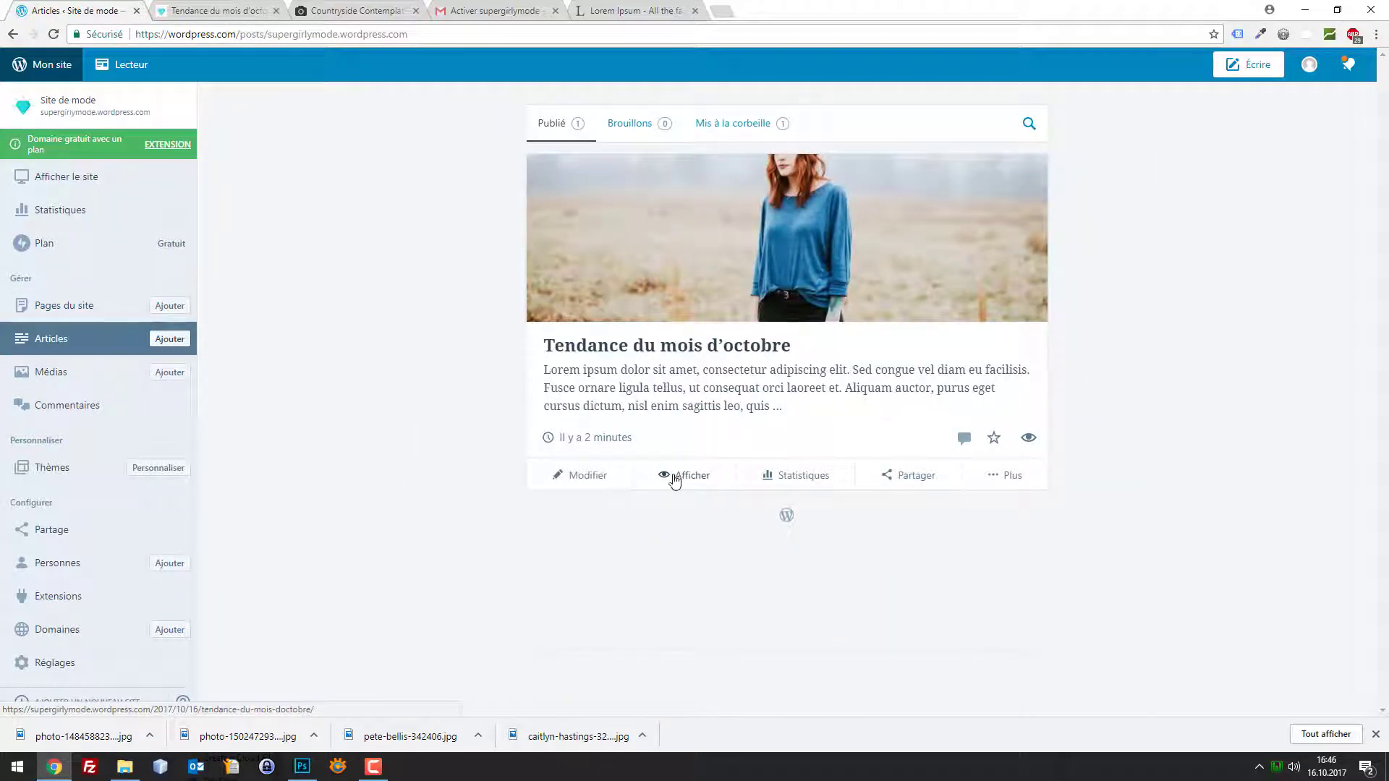
click(588, 478)
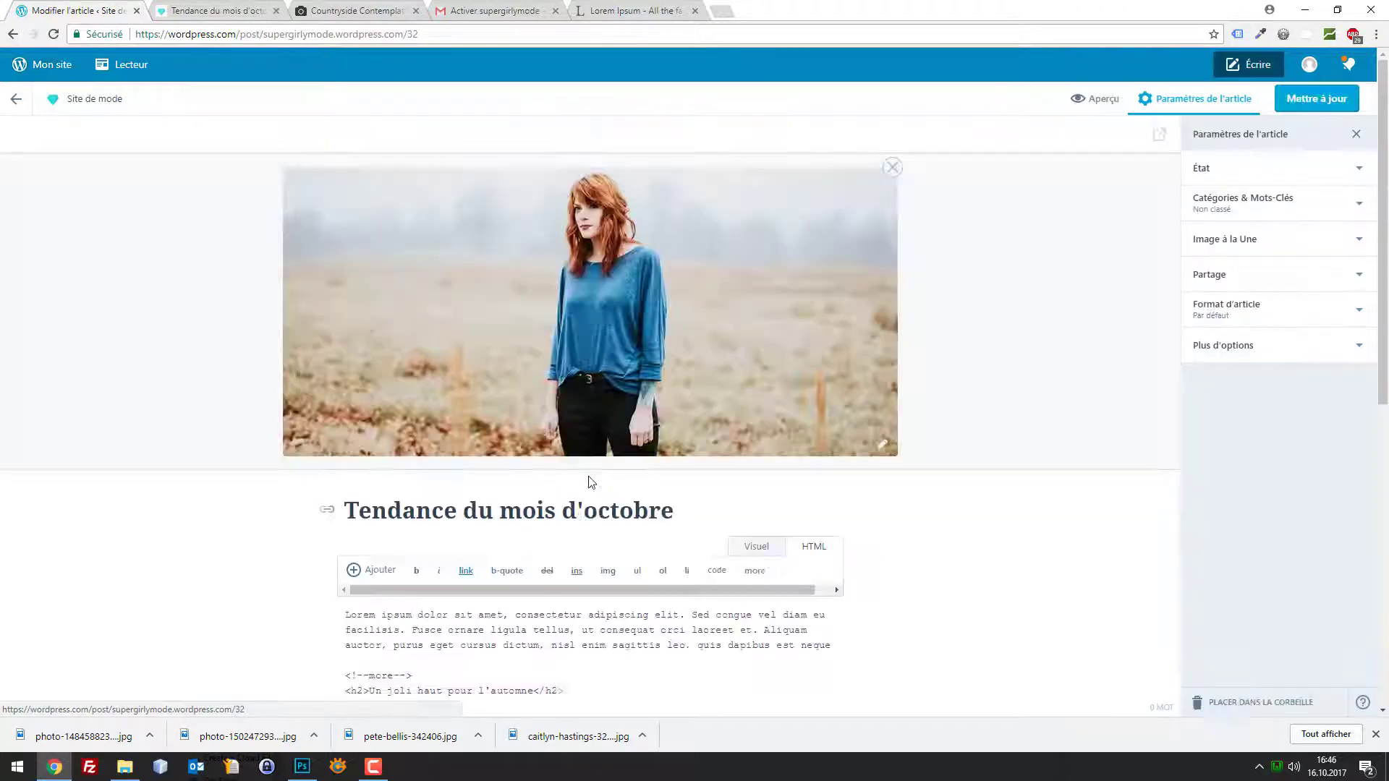
Expand and collapse Image à la Une, Partage and Format d'article, then show Plus d'options
scroll(795, 481, down, 6)
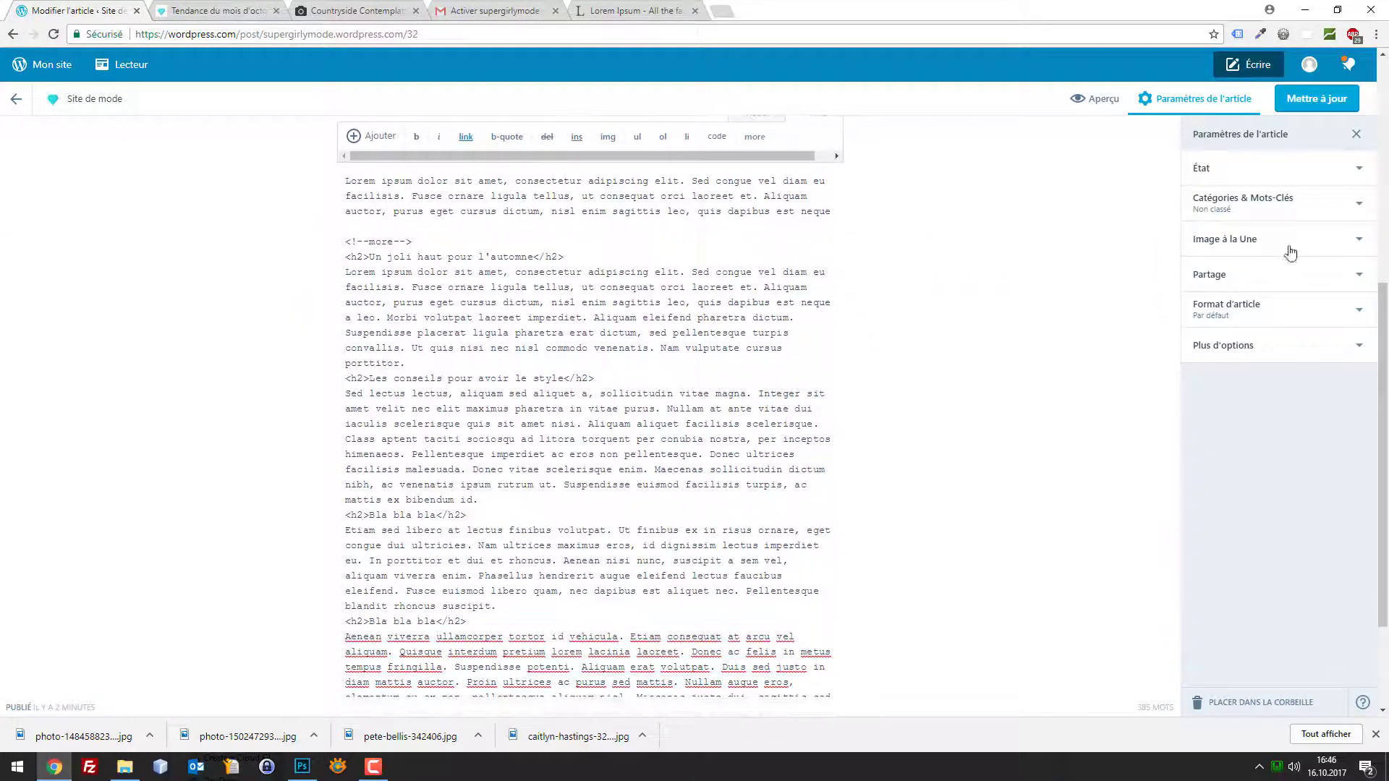
click(1354, 241)
click(1355, 243)
click(1312, 278)
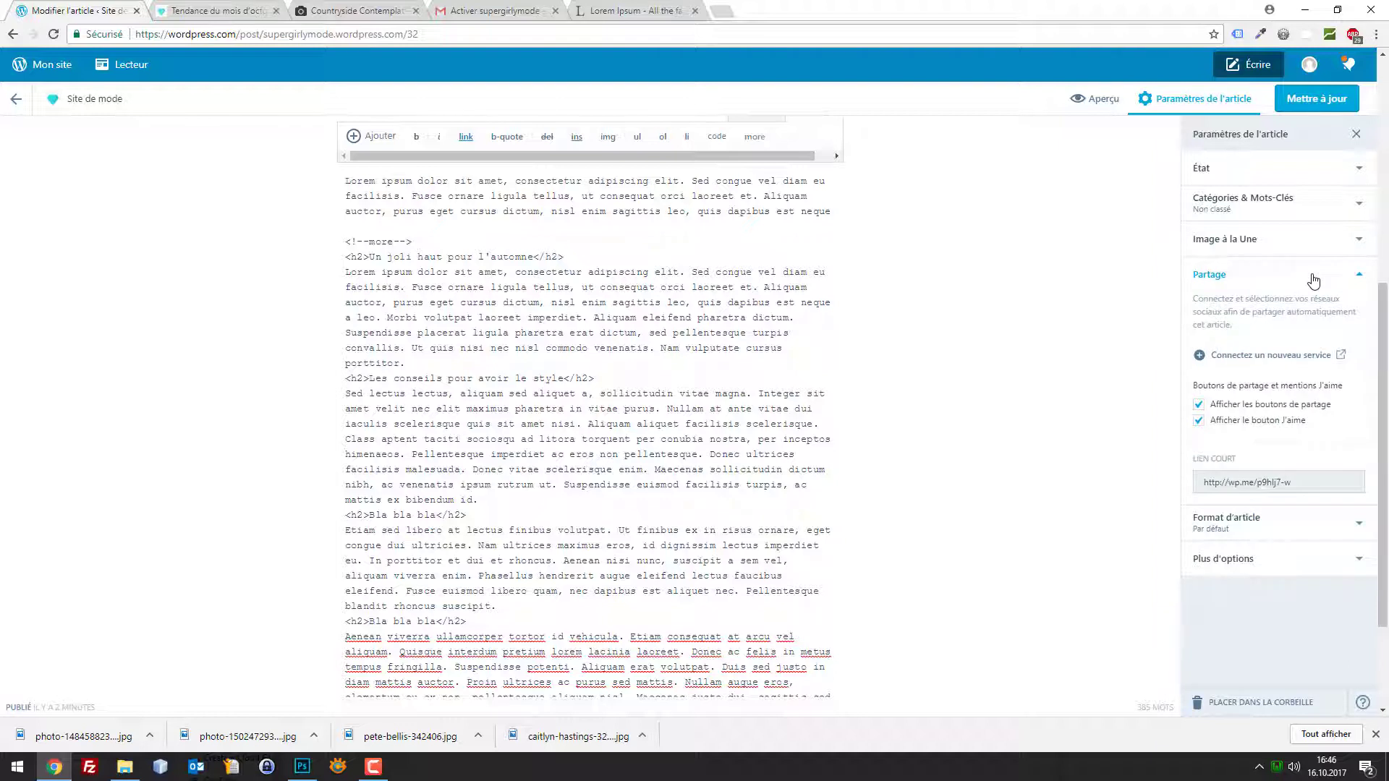
click(1314, 280)
click(1313, 310)
click(1315, 320)
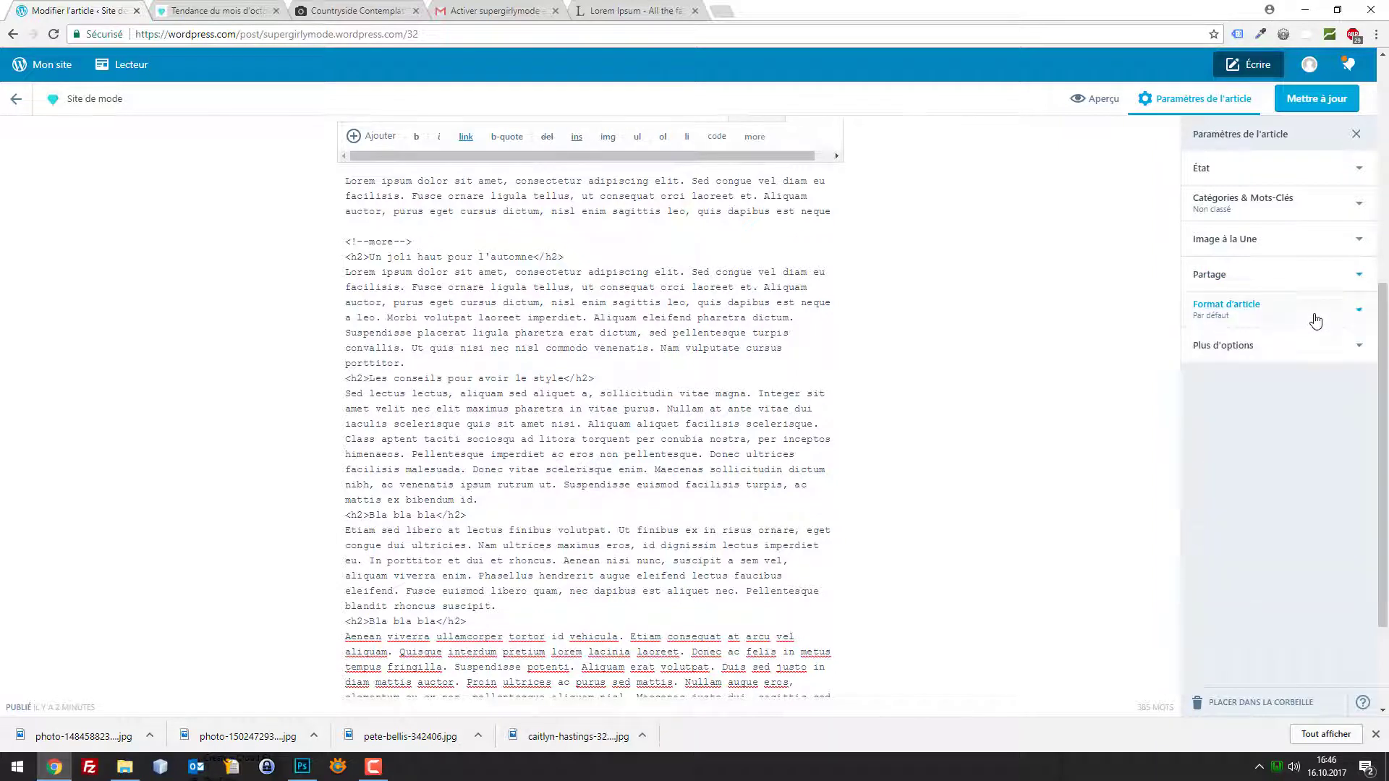
click(1302, 353)
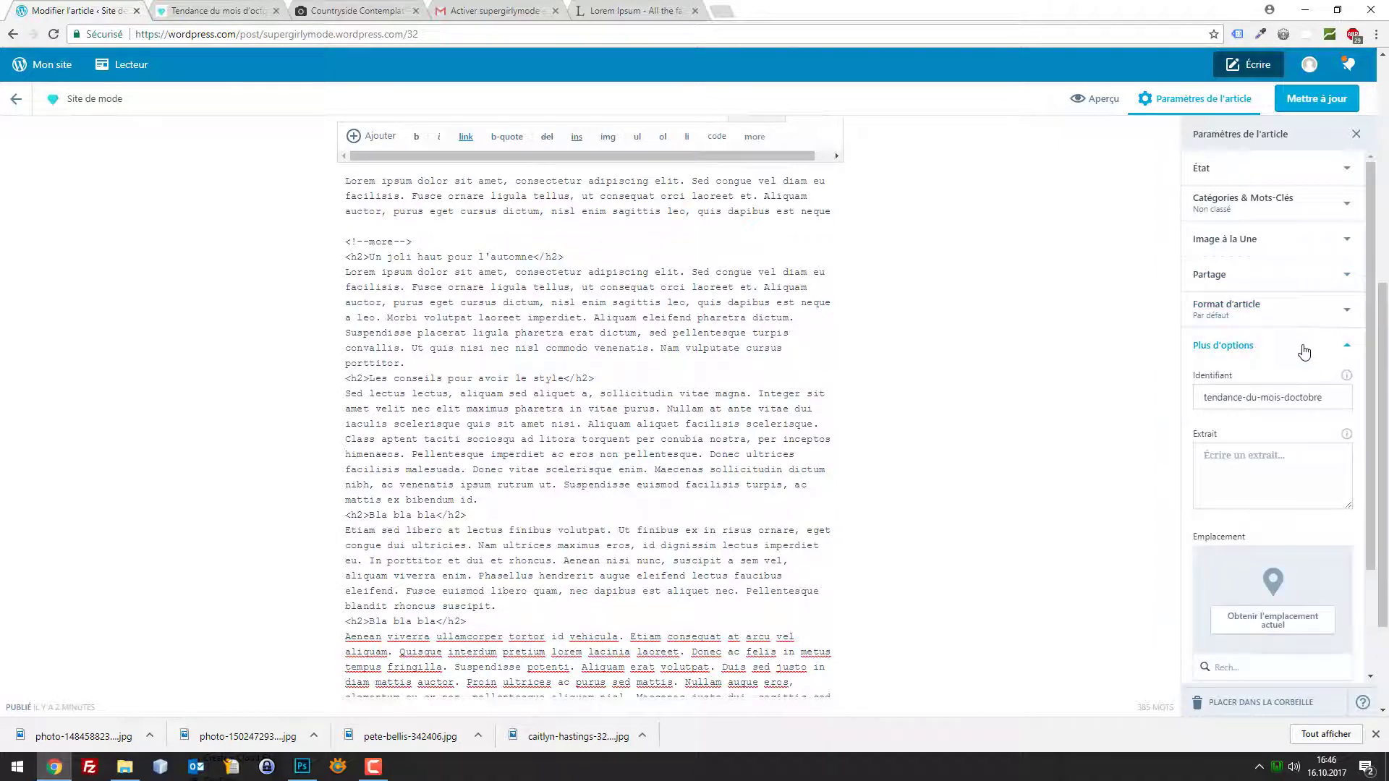
Read the Extrait info explanation and inspect the empty excerpt field
click(1345, 436)
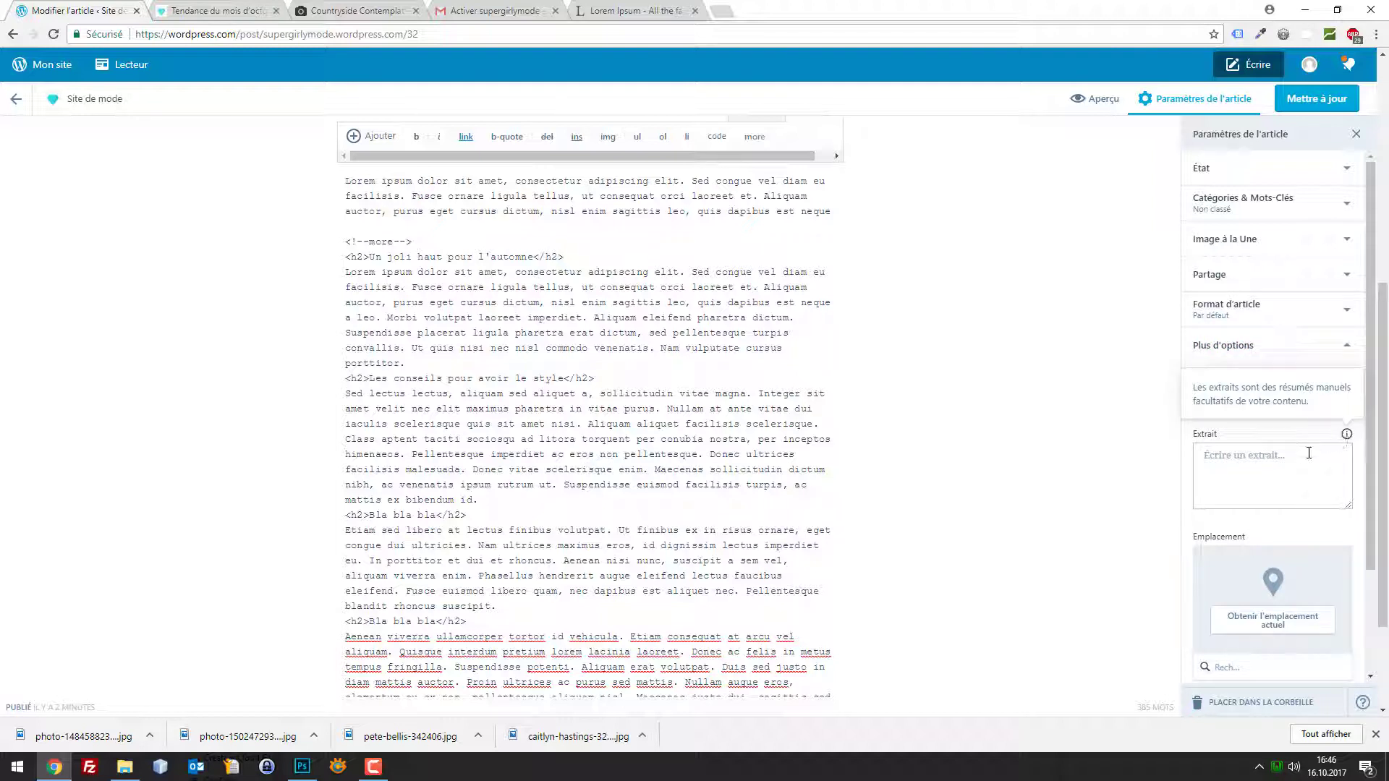
click(1274, 457)
scroll(1283, 454, down, 2)
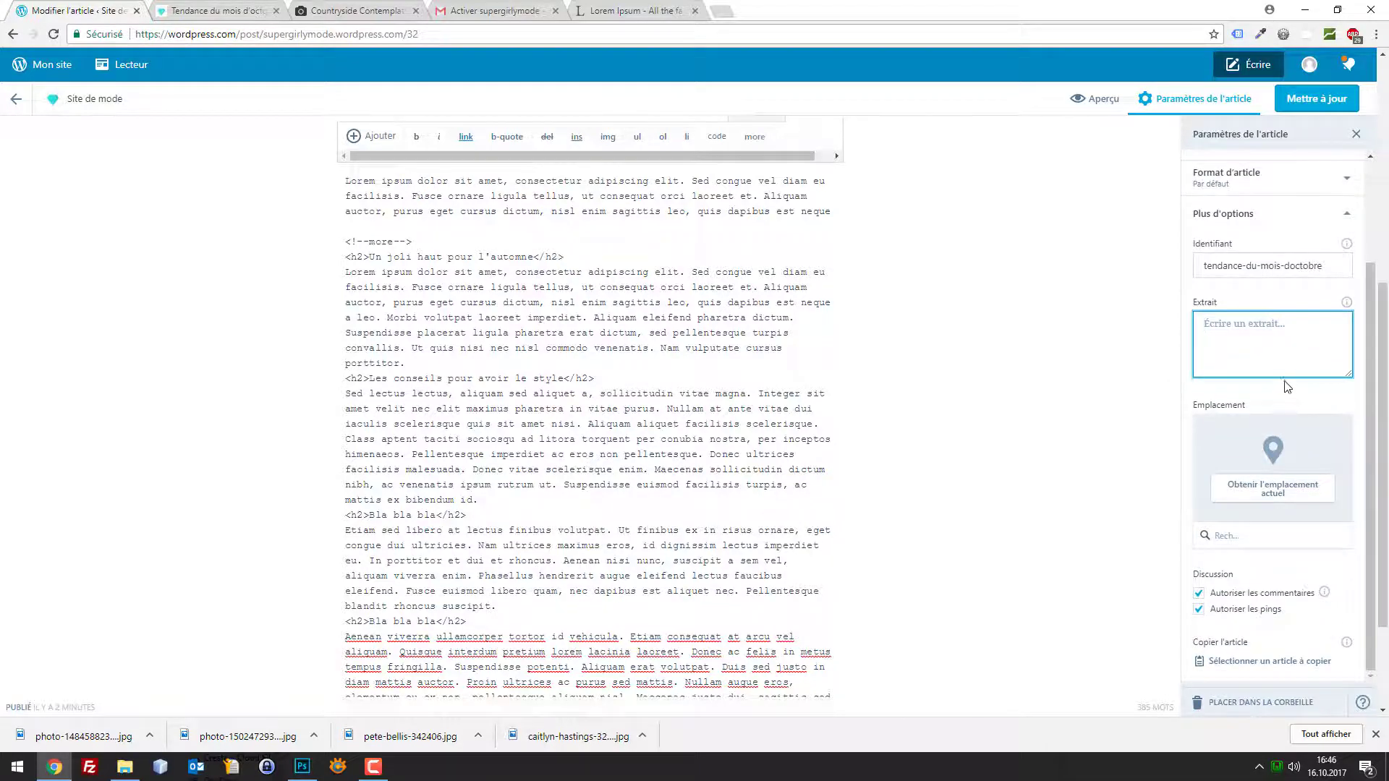
scroll(1286, 386, down, 2)
scroll(1288, 386, up, 2)
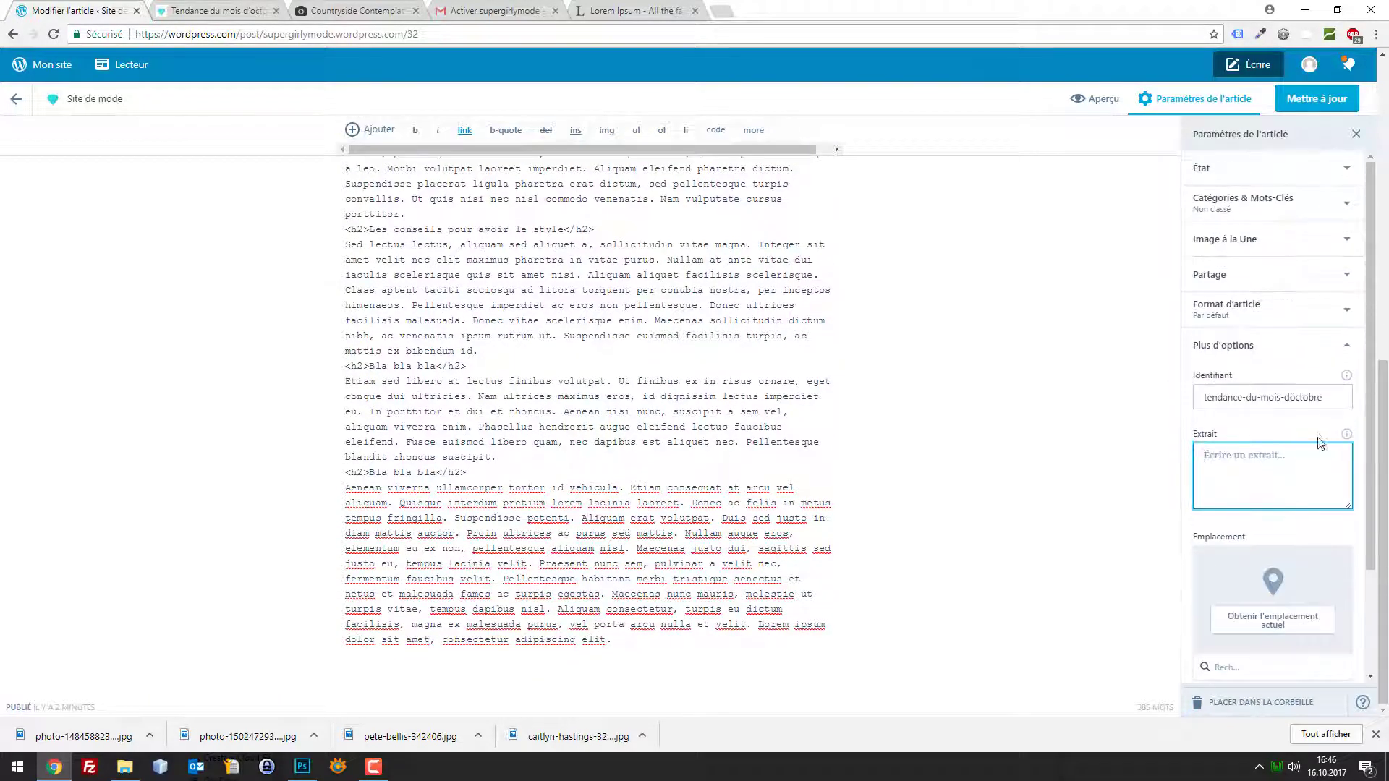
click(1346, 434)
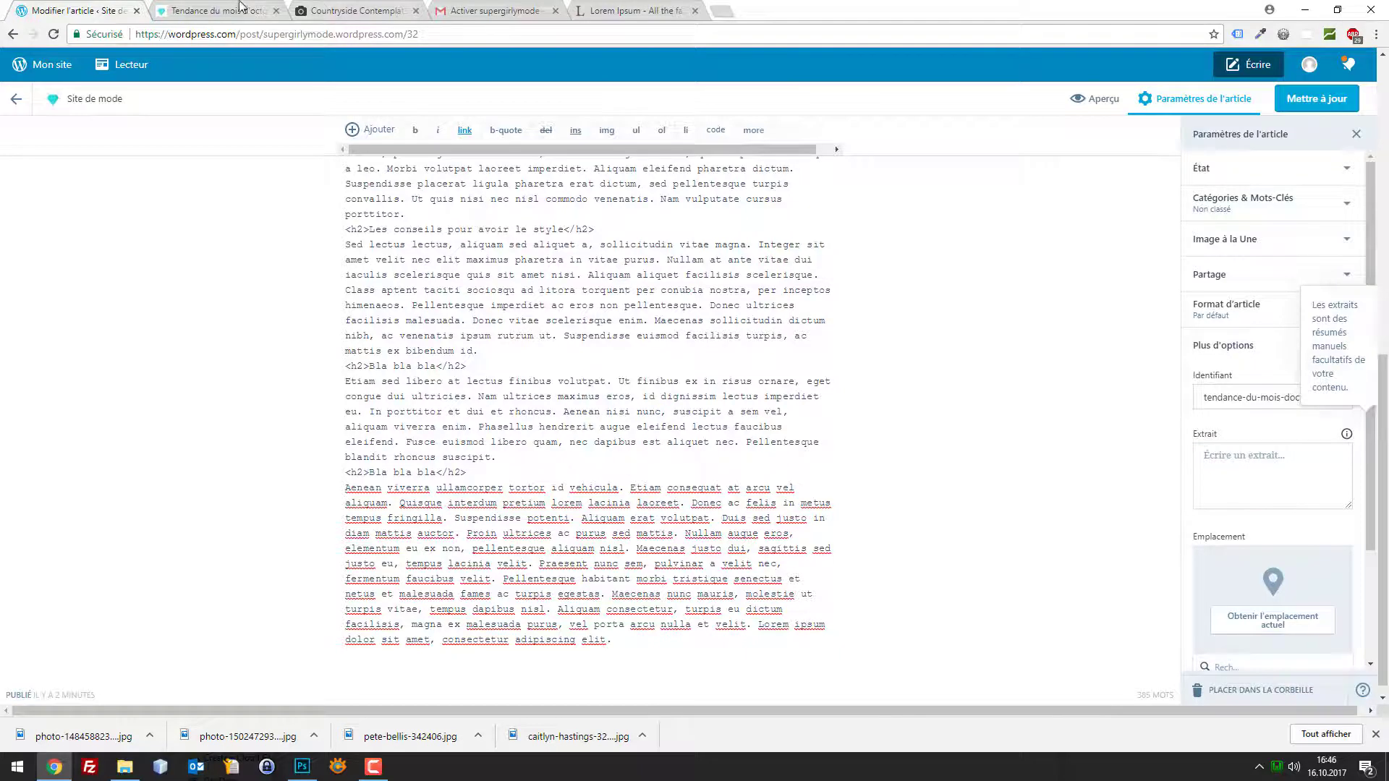
click(240, 7)
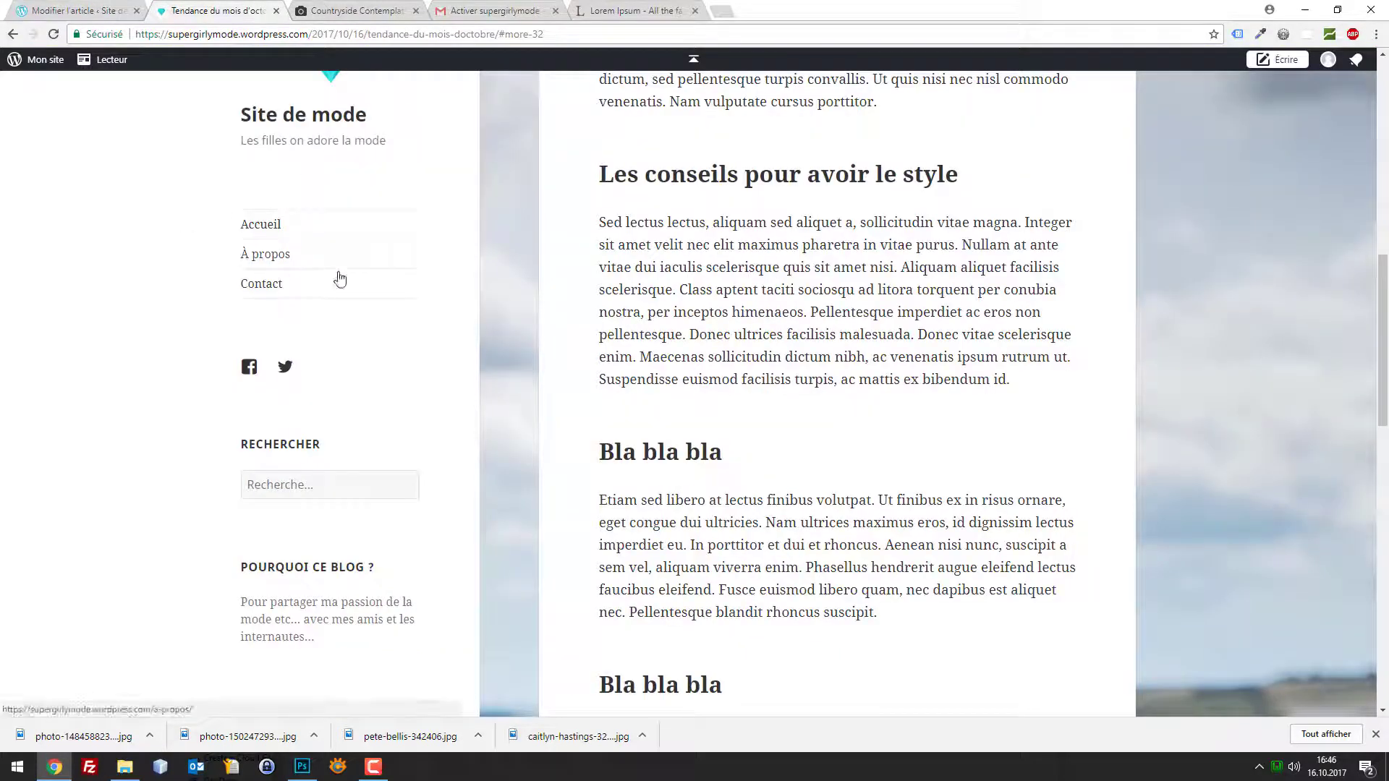
From the blog home page, open the full 'Tendance du mois d'octobre' article
scroll(649, 324, down, 4)
scroll(650, 324, up, 3)
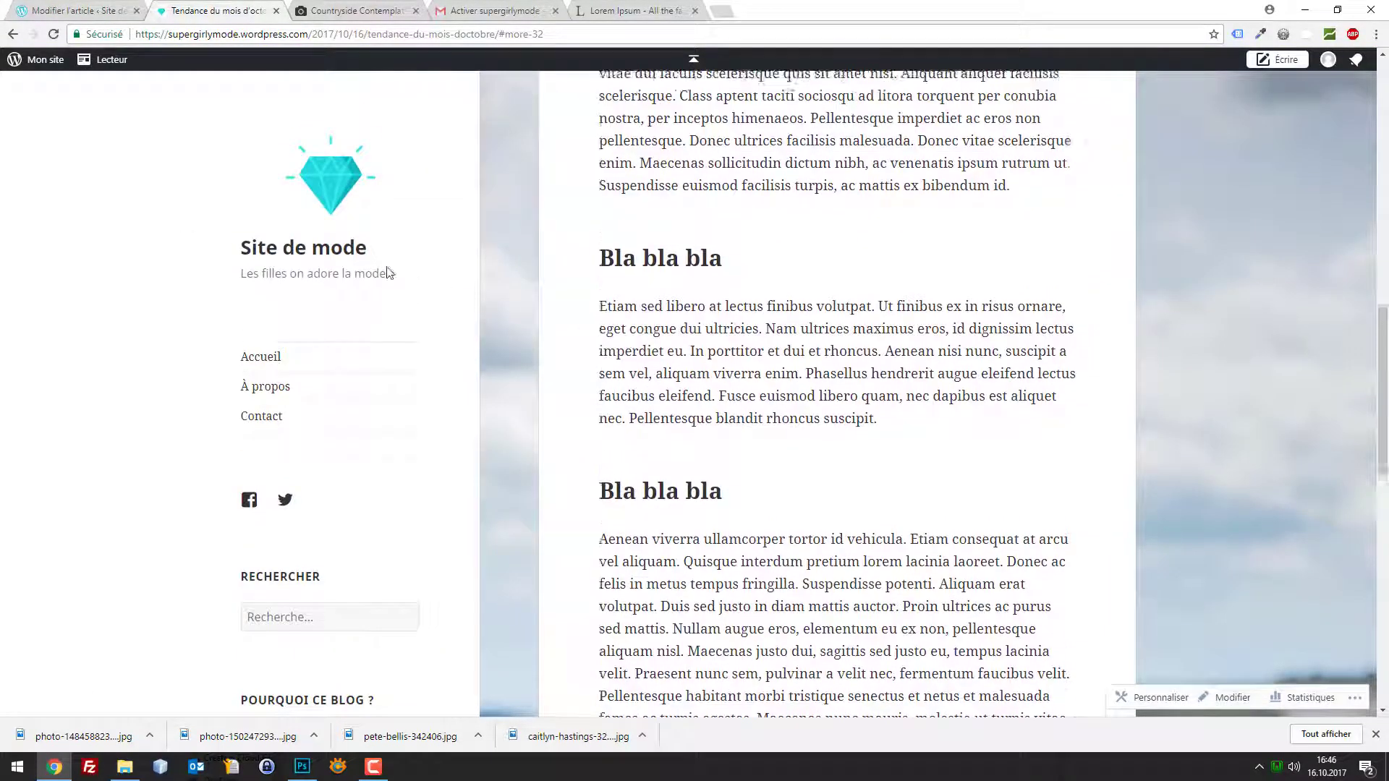
click(337, 196)
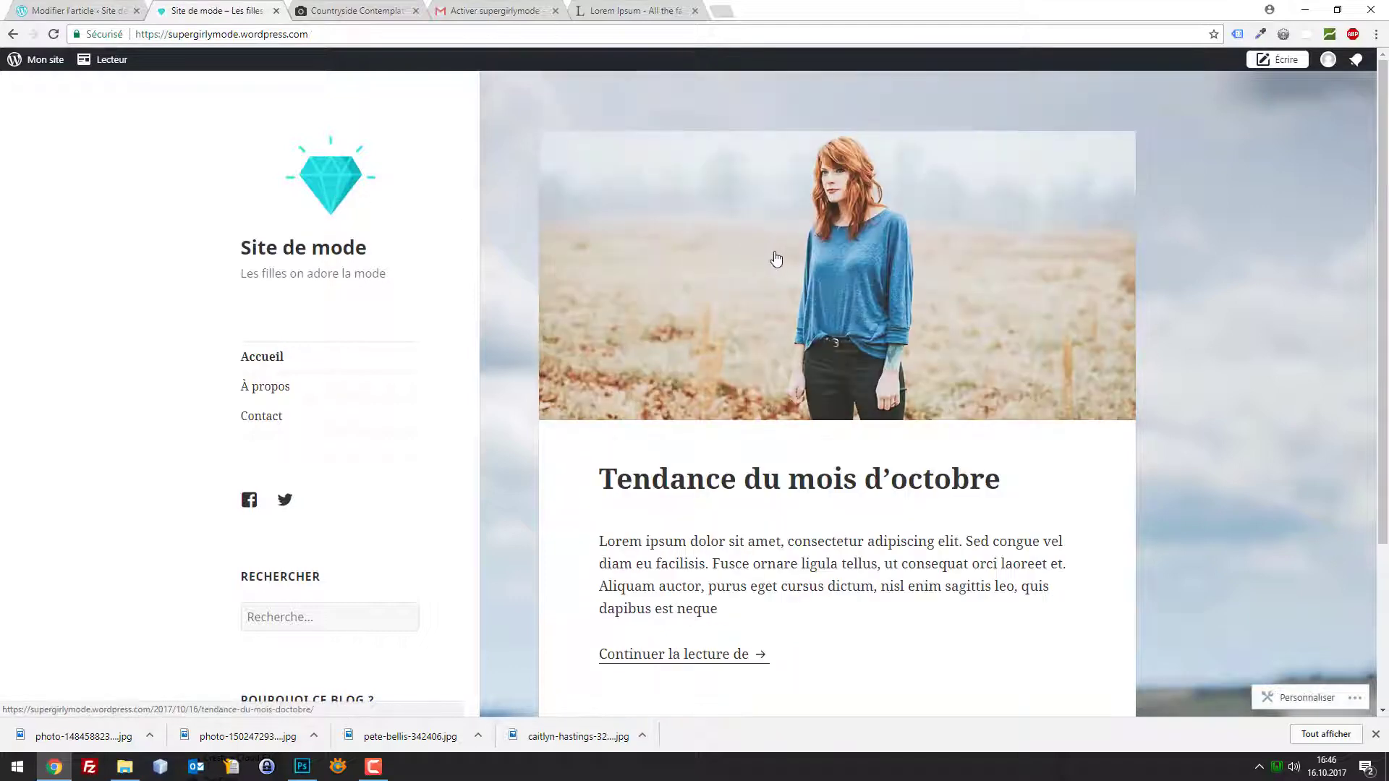
scroll(776, 289, down, 2)
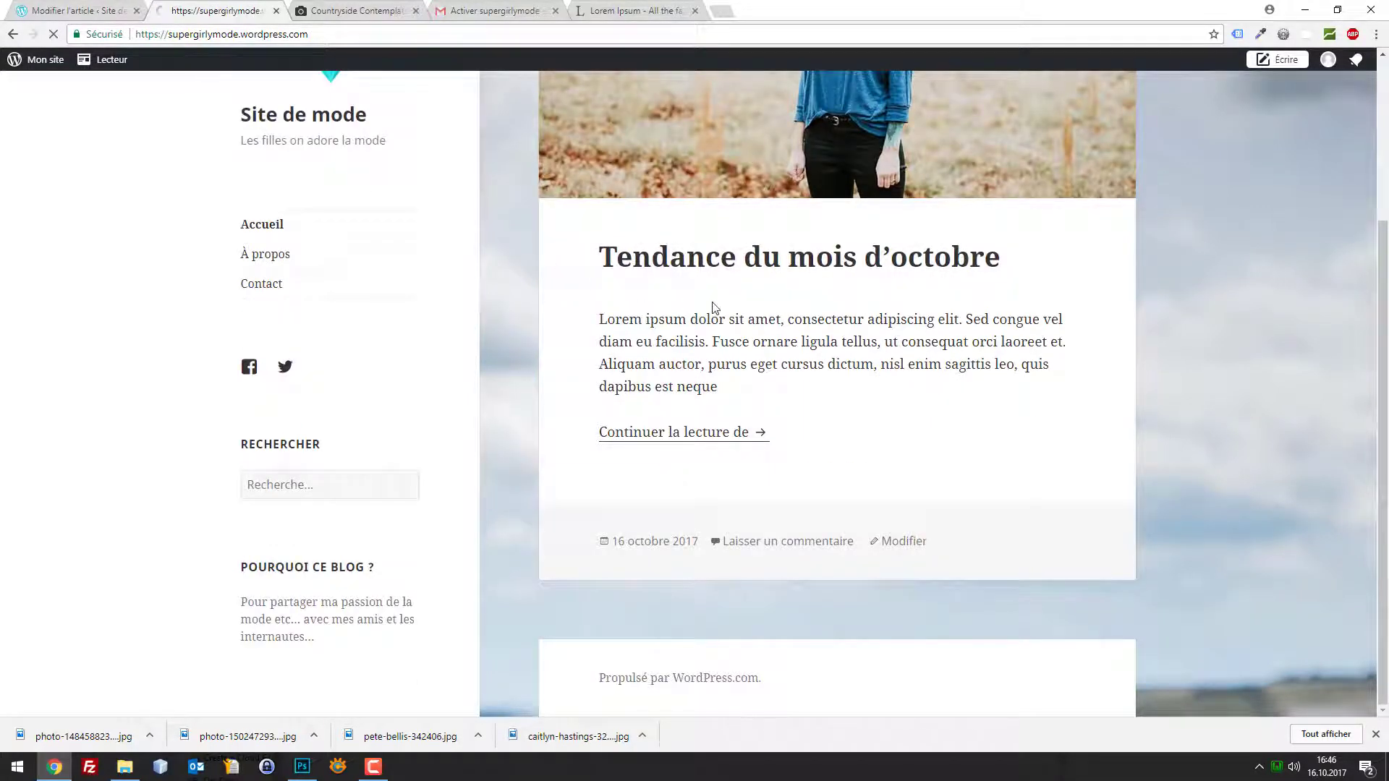
scroll(746, 331, up, 2)
scroll(745, 332, down, 1)
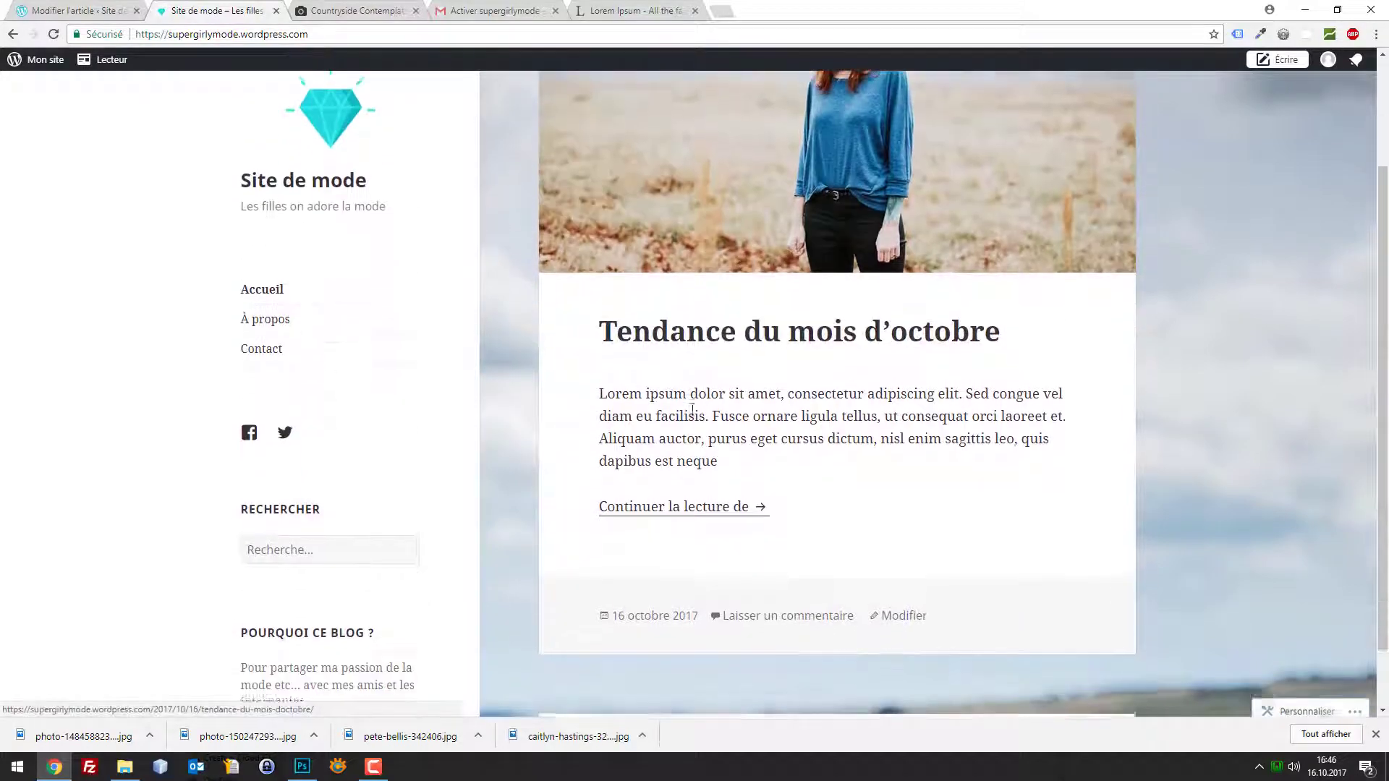
click(704, 506)
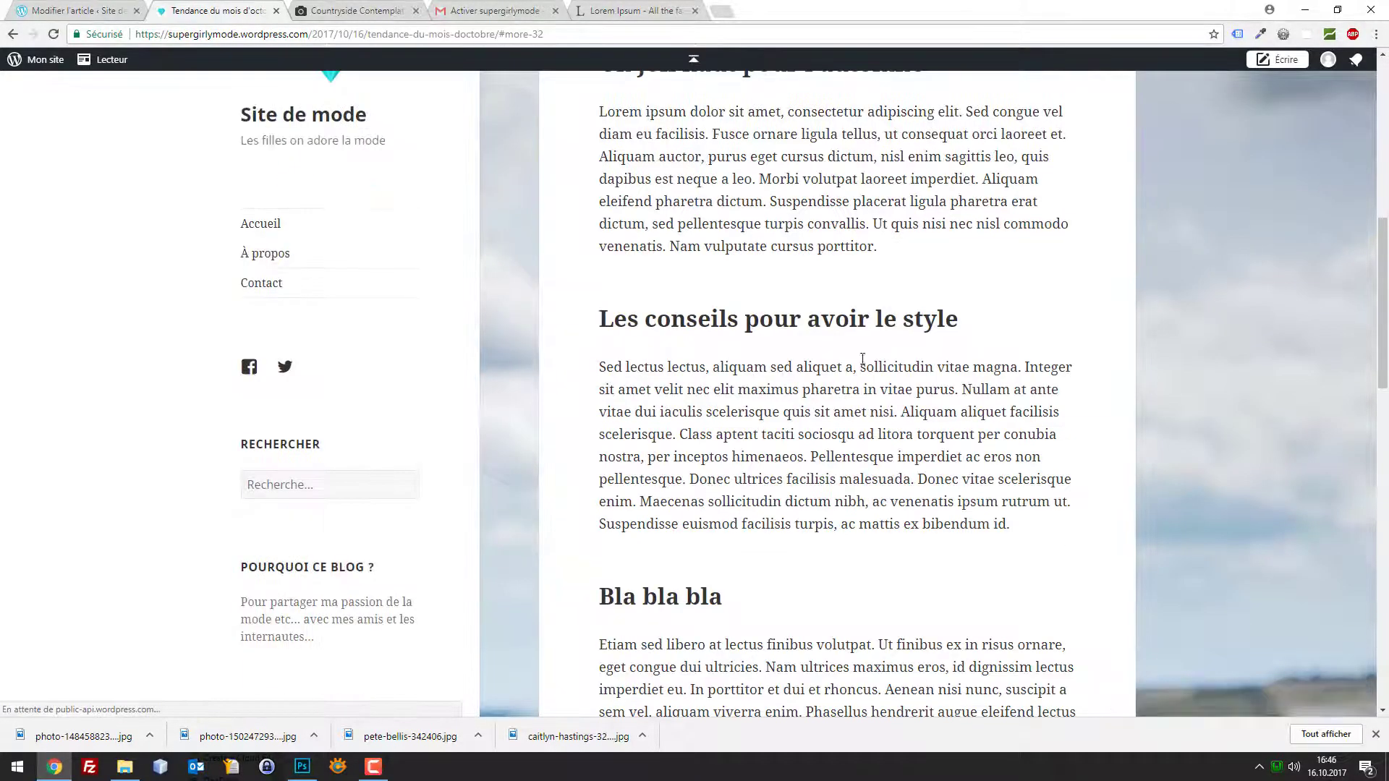
Scroll down to the comment box, click into it, and scroll back to the top
scroll(951, 341, down, 15)
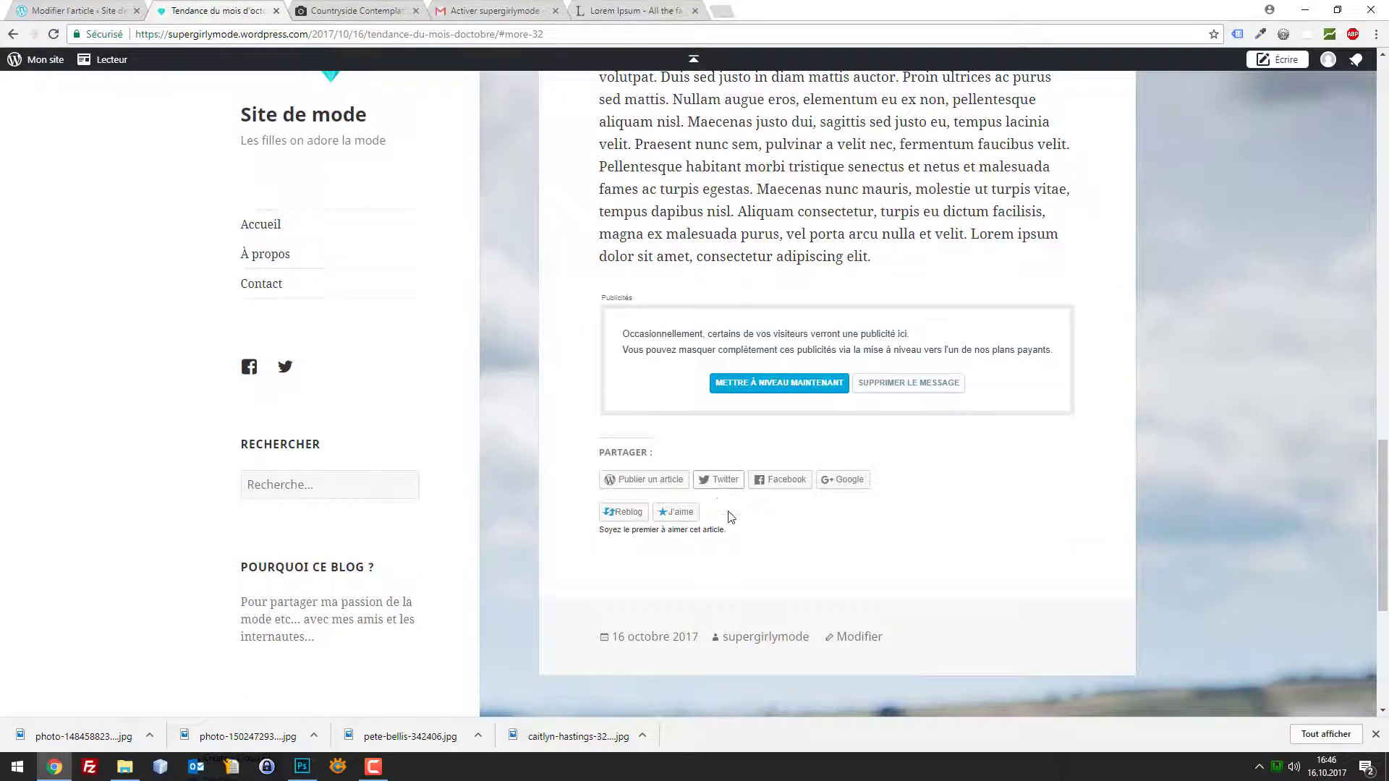
scroll(731, 518, down, 5)
click(766, 490)
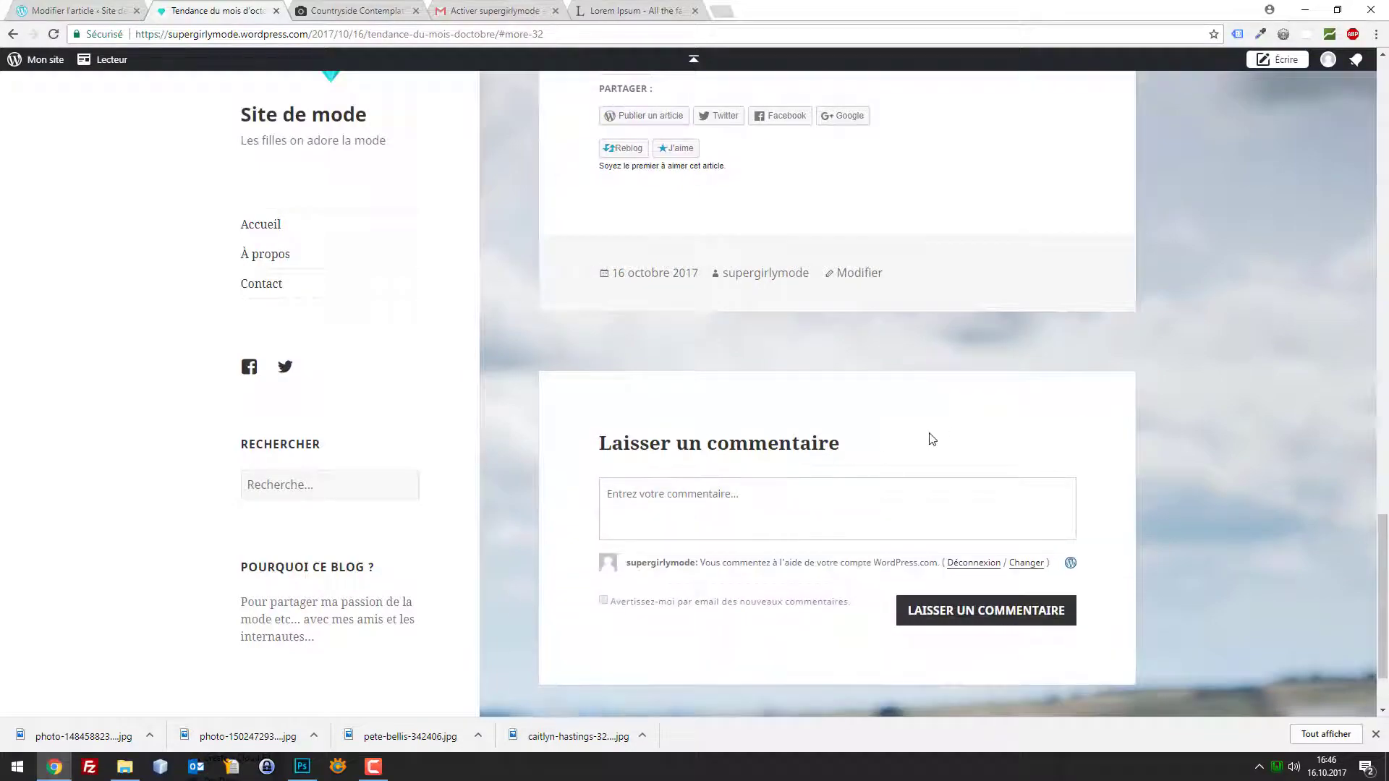
scroll(952, 361, up, 20)
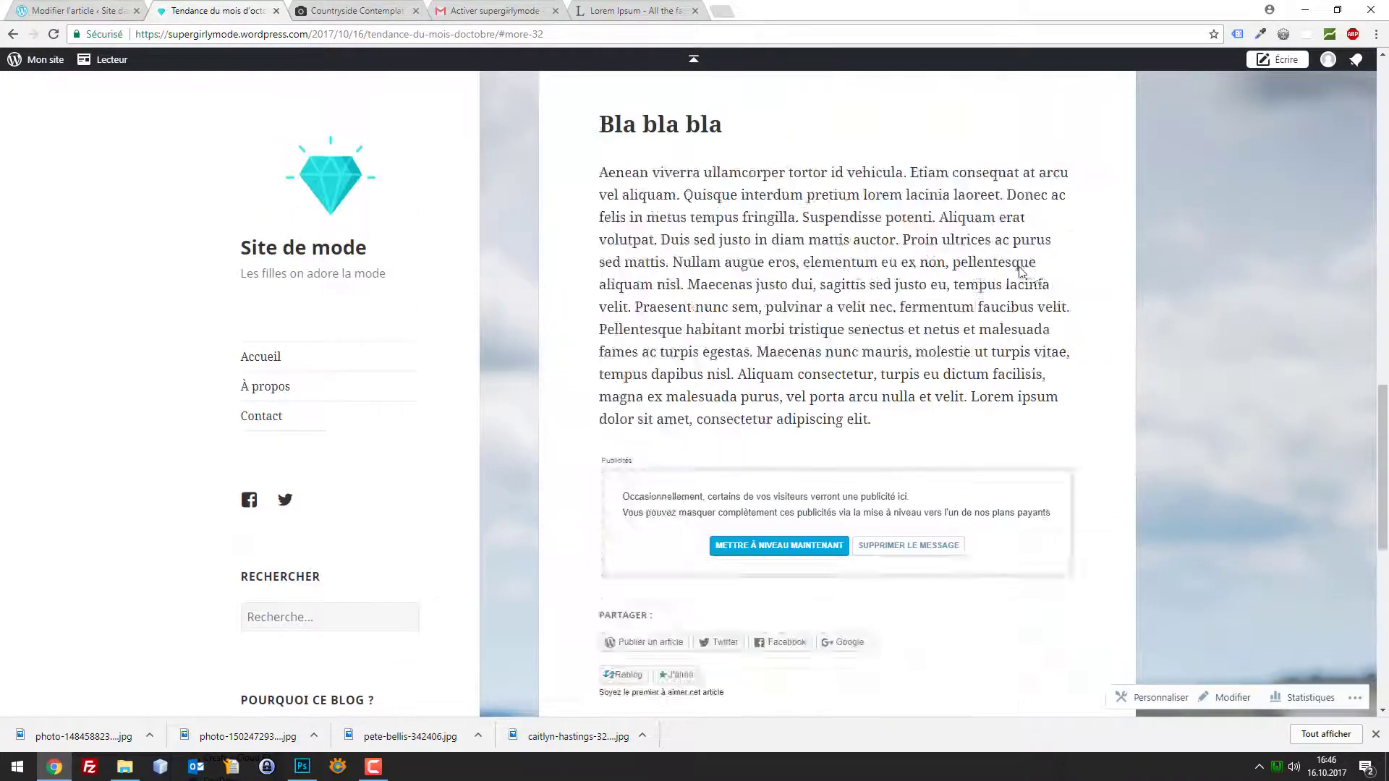
scroll(768, 272, up, 1)
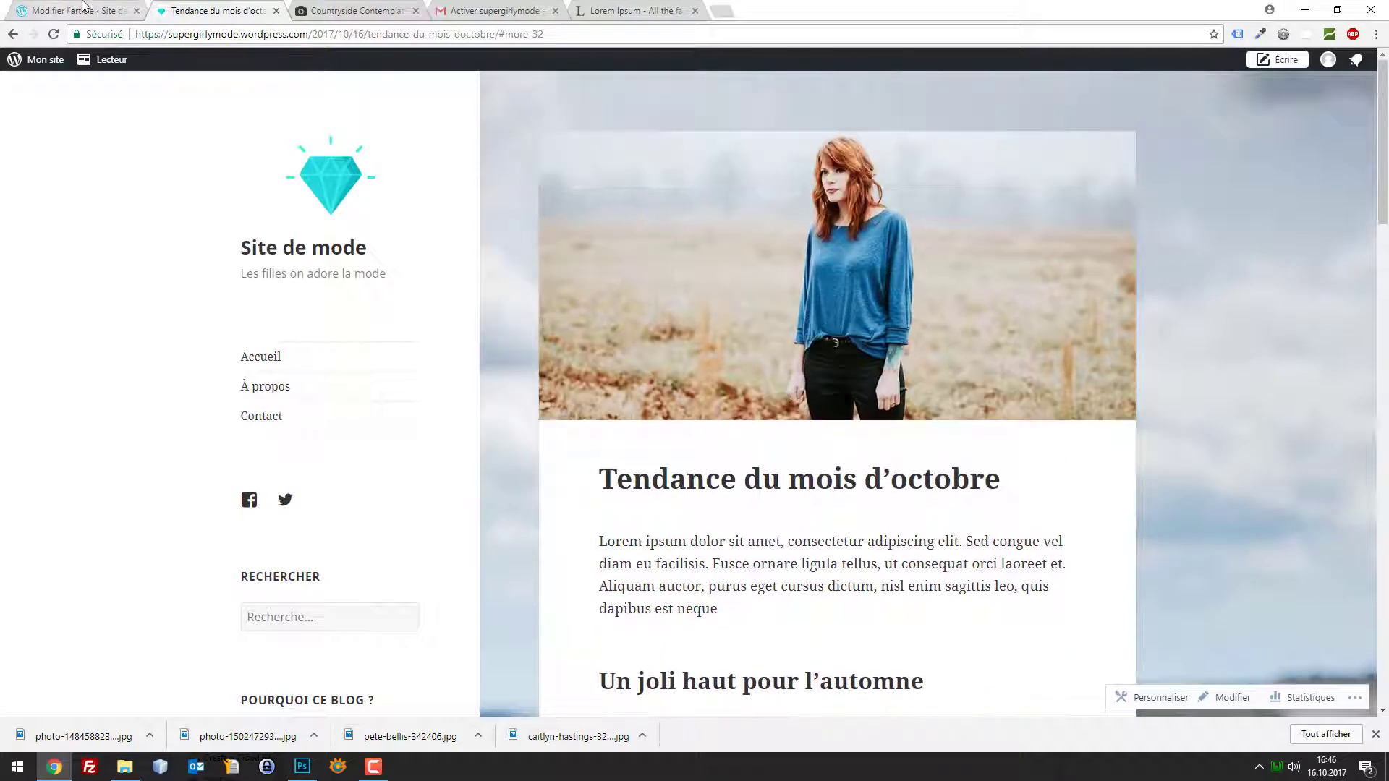
click(343, 9)
Load unsplash.com in a new browser tab
click(621, 10)
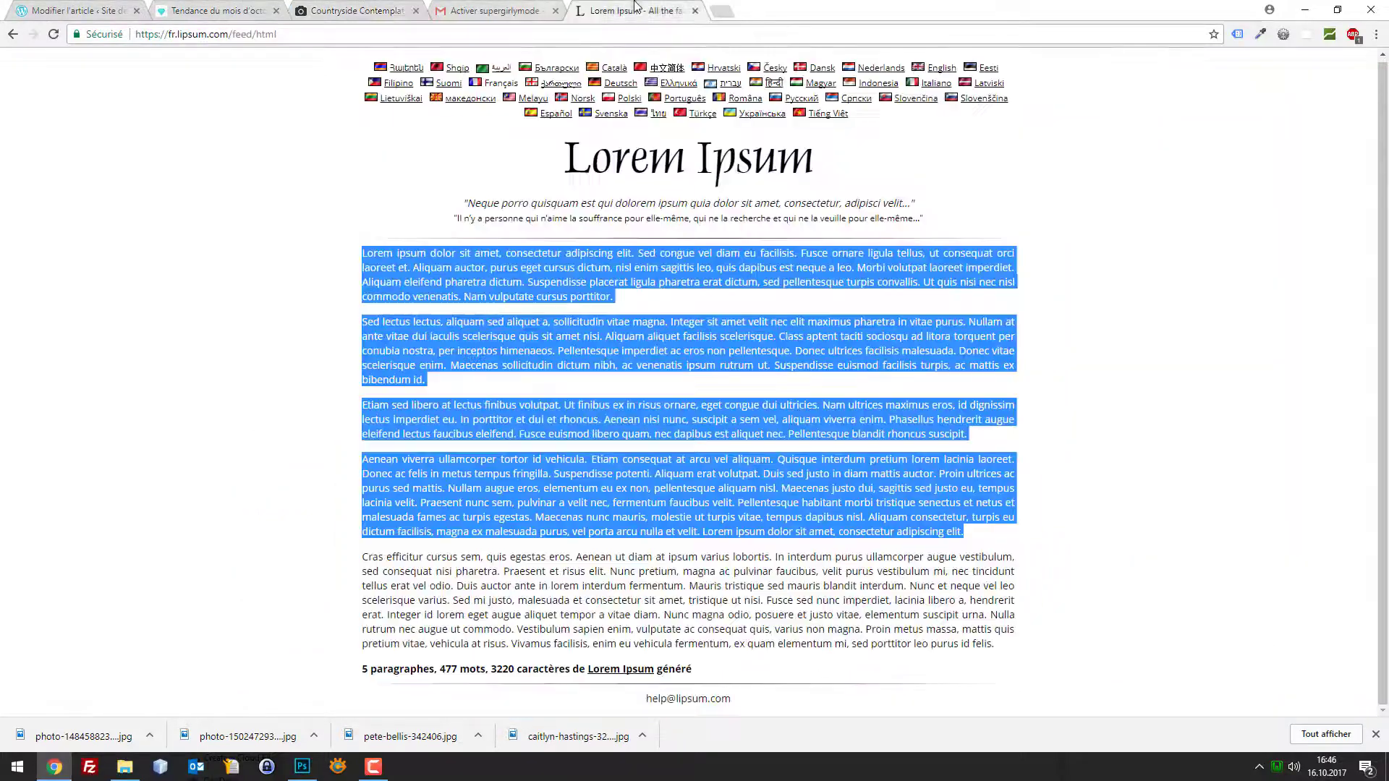
click(347, 11)
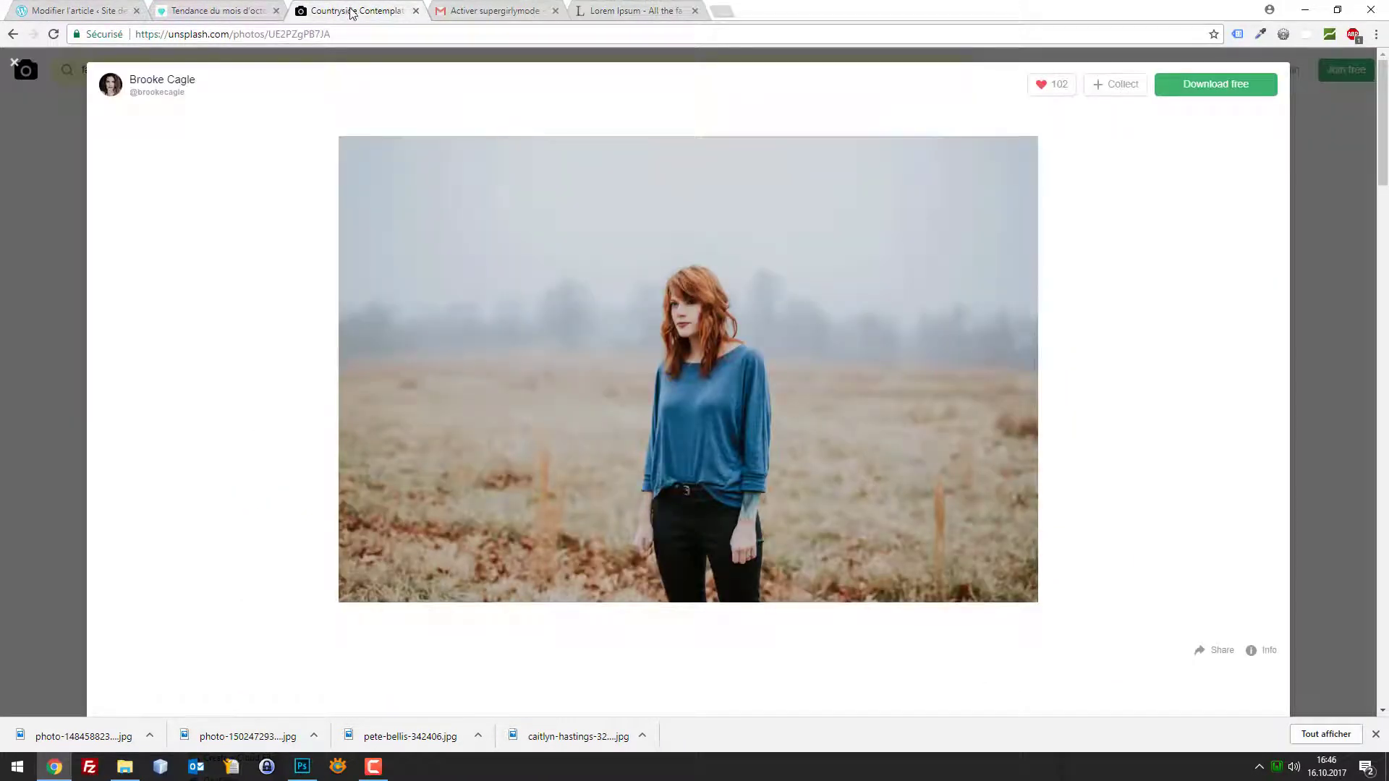
key(ctrl+t)
text(unsplash.com)
key(Return)
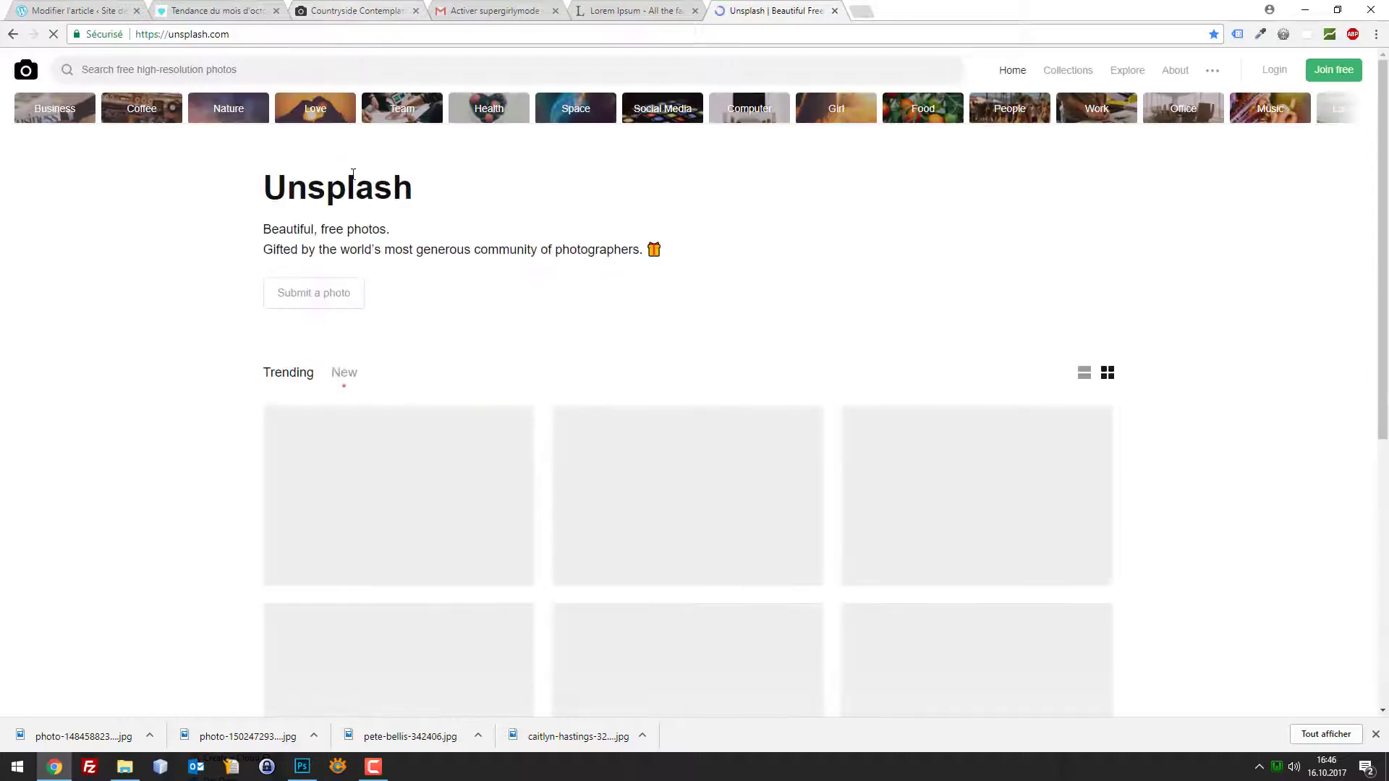
Search Unsplash for 'shopping' photos using the recent search suggestion
scroll(349, 228, down, 2)
scroll(346, 228, up, 2)
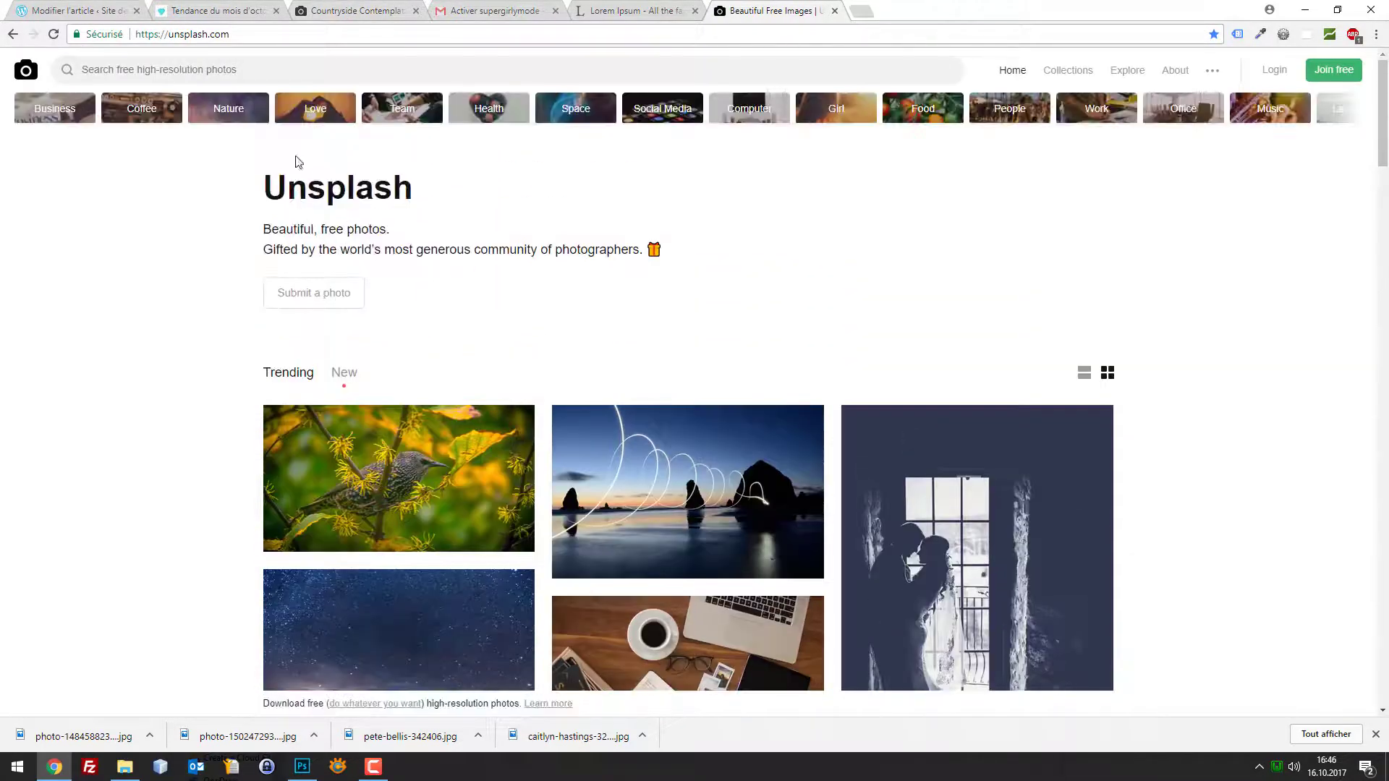
click(175, 73)
key(Down)
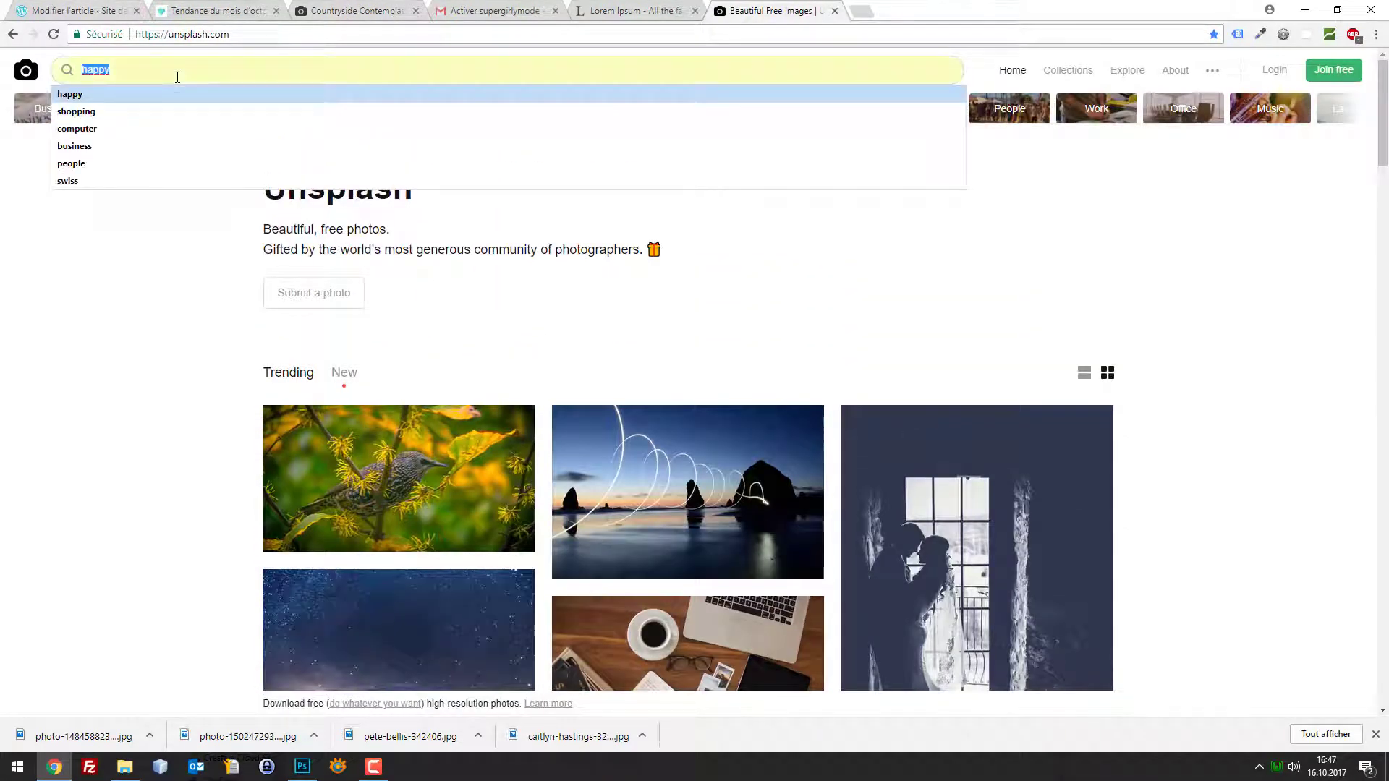
key(Down)
key(Return)
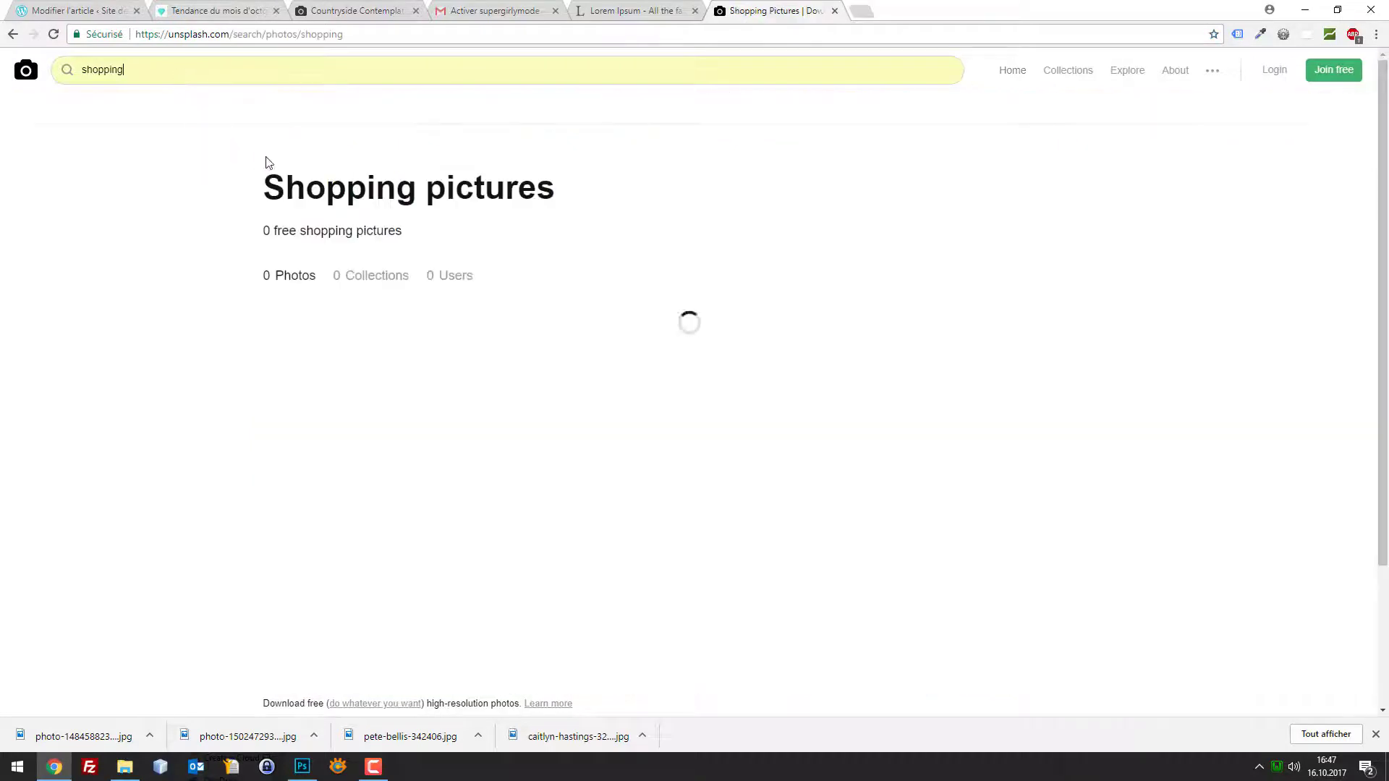
Open the clothing store interior photo and choose 'Enregistrer l'image sous...'
scroll(383, 217, down, 2)
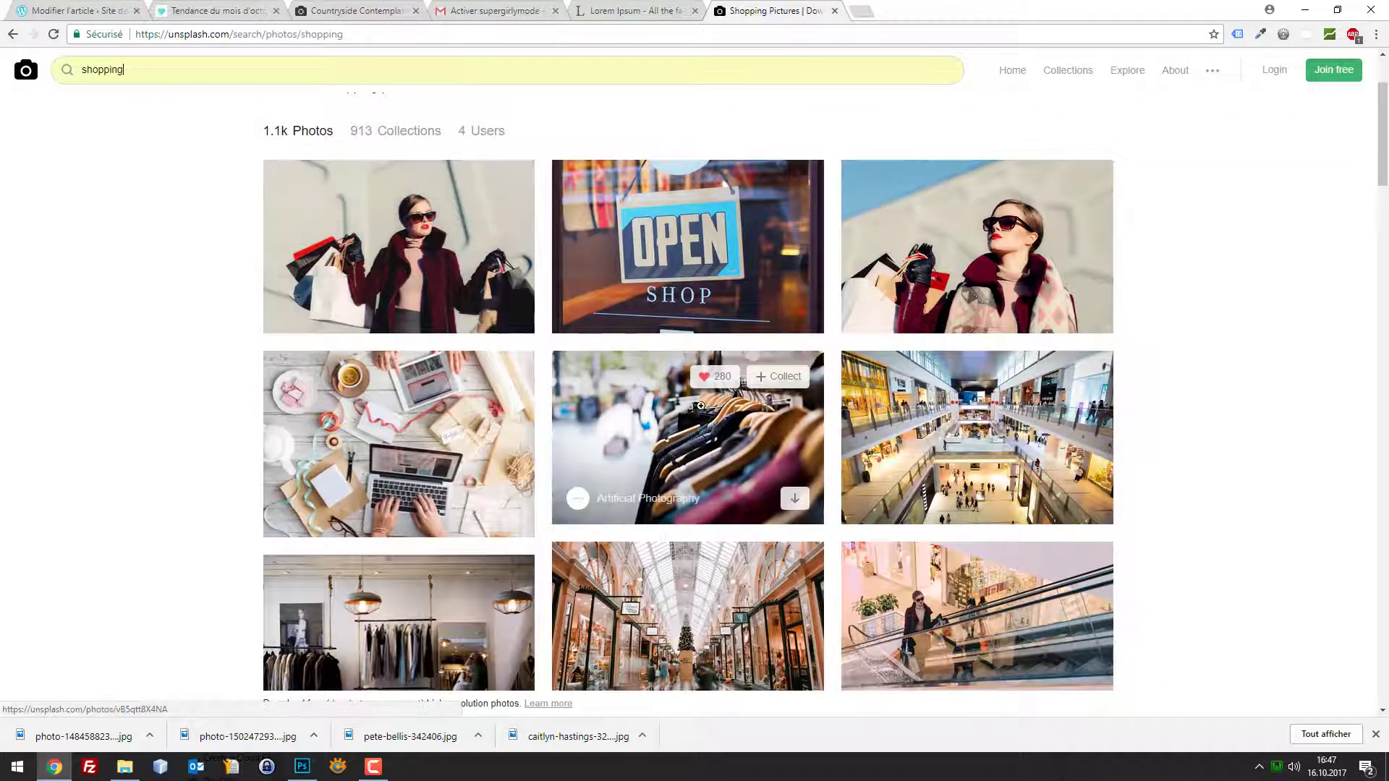
scroll(641, 362, down, 2)
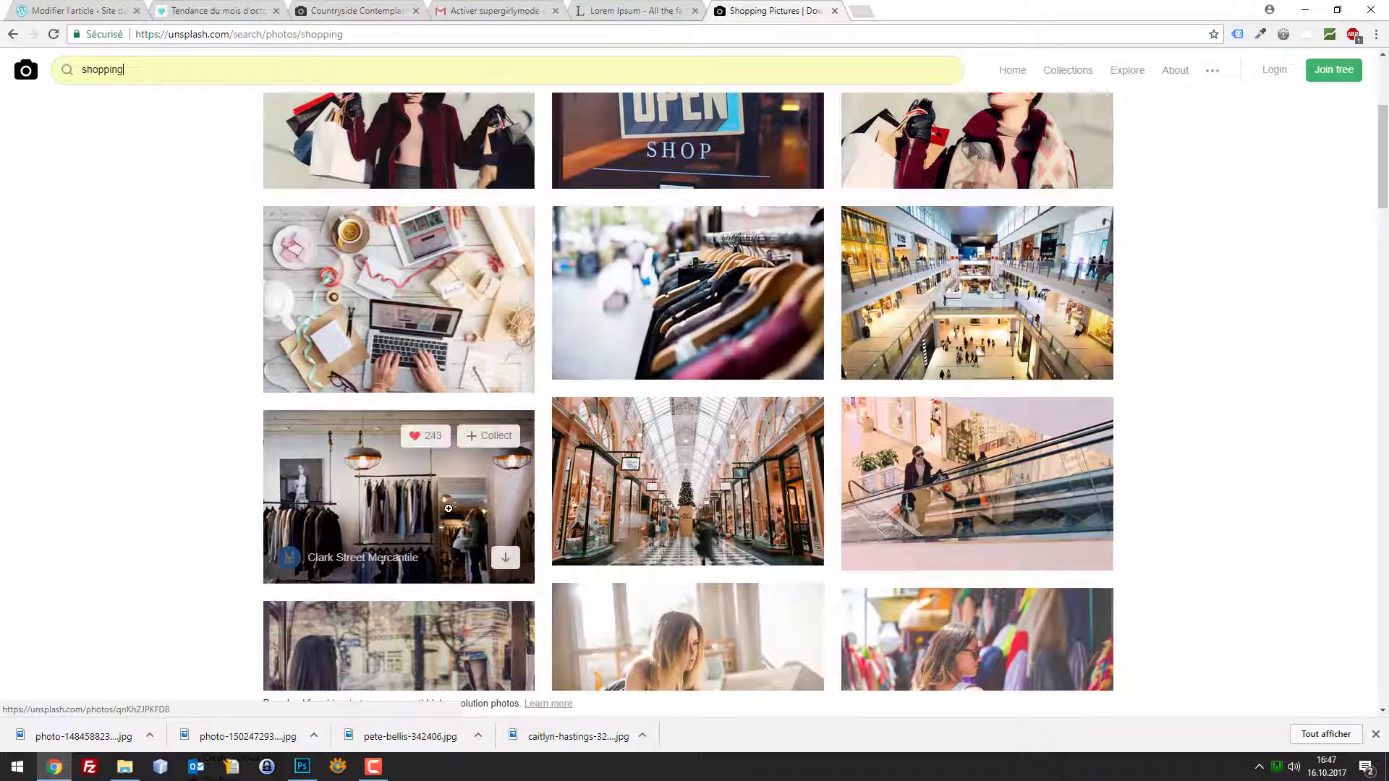
click(415, 486)
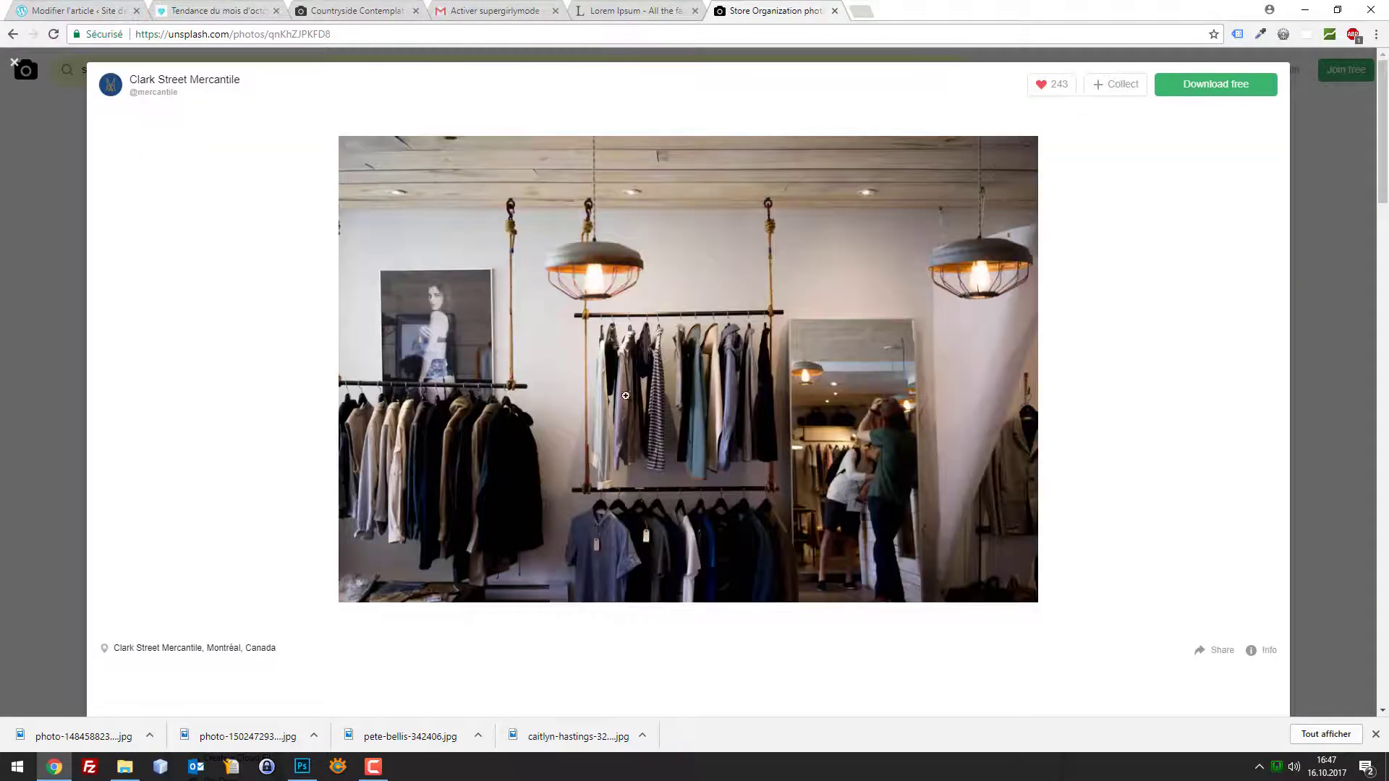
right_click(662, 364)
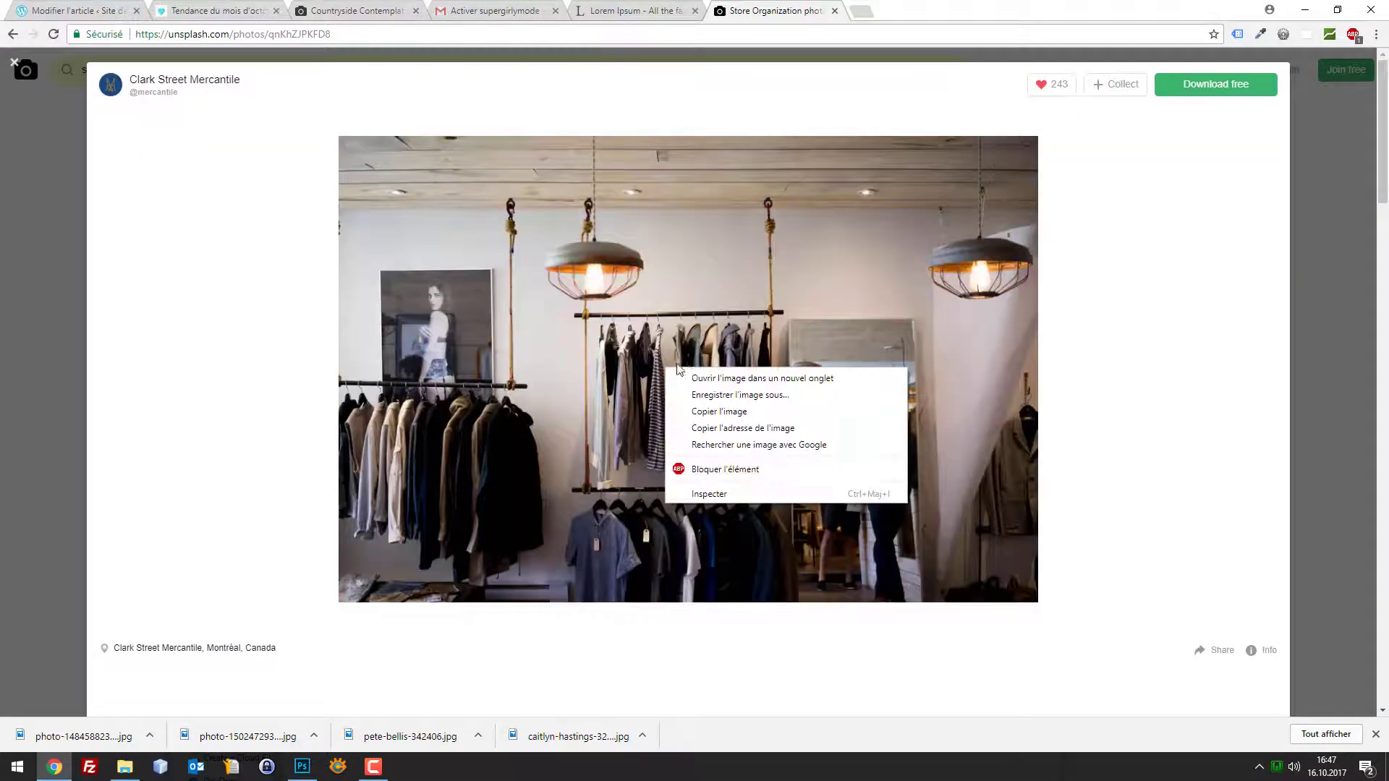
click(734, 396)
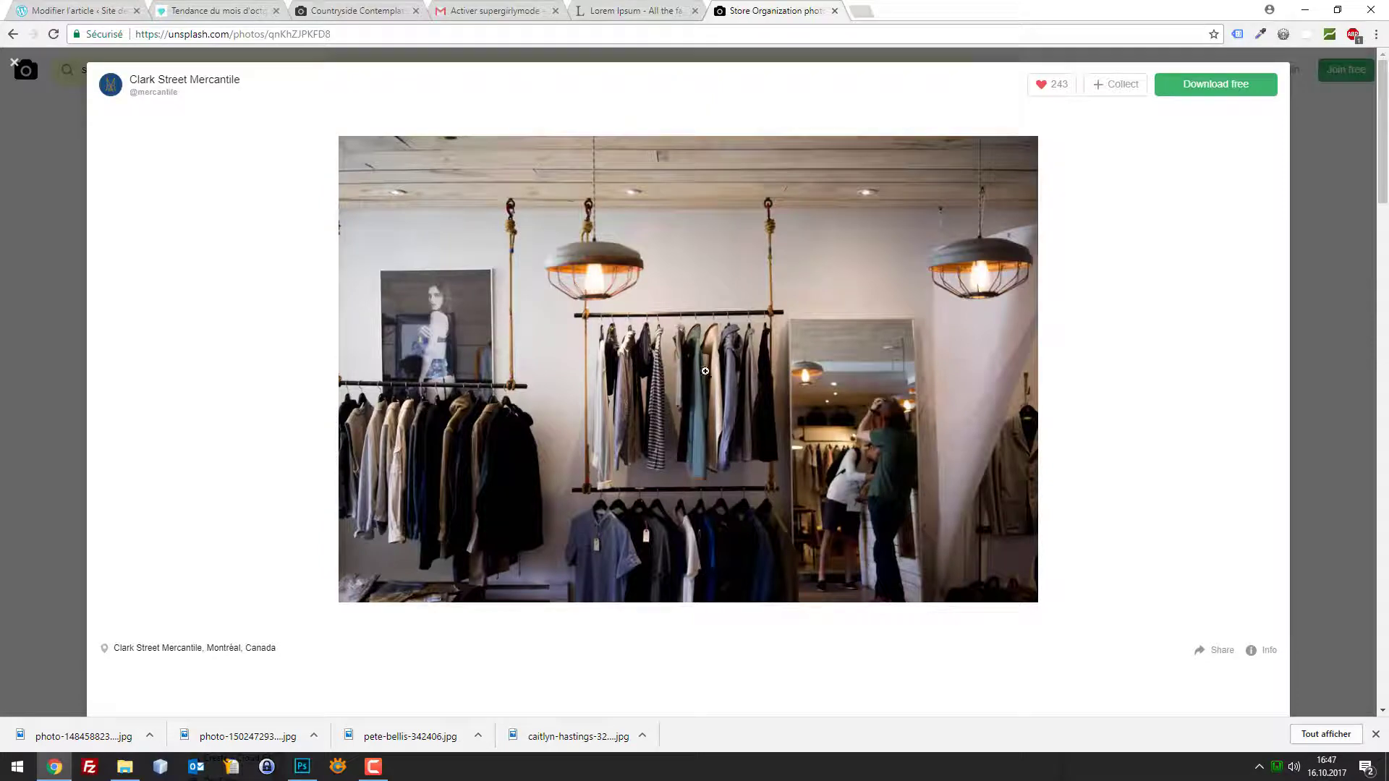
click(567, 366)
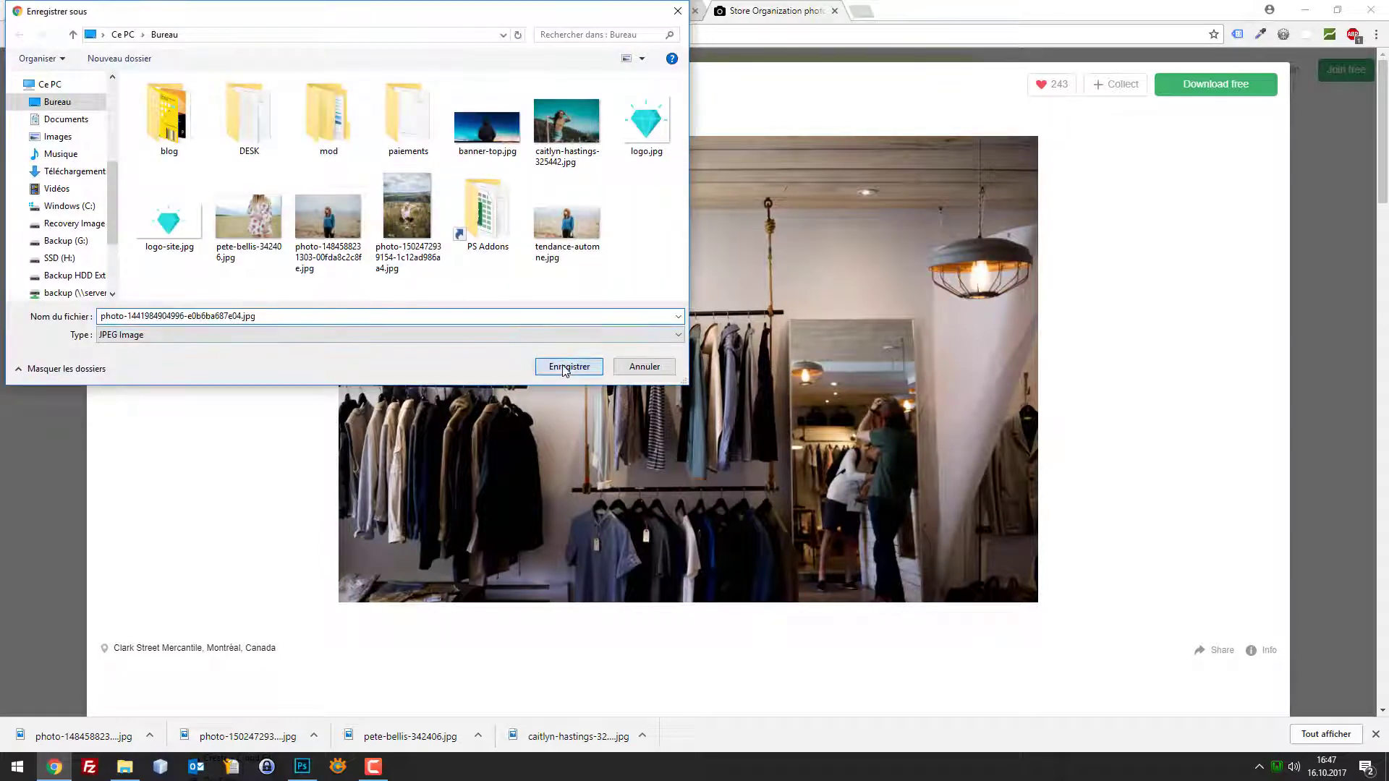
Save the photo, then in the Visuel editor start a new paragraph after 'porttitor.'
click(86, 11)
scroll(1099, 296, up, 4)
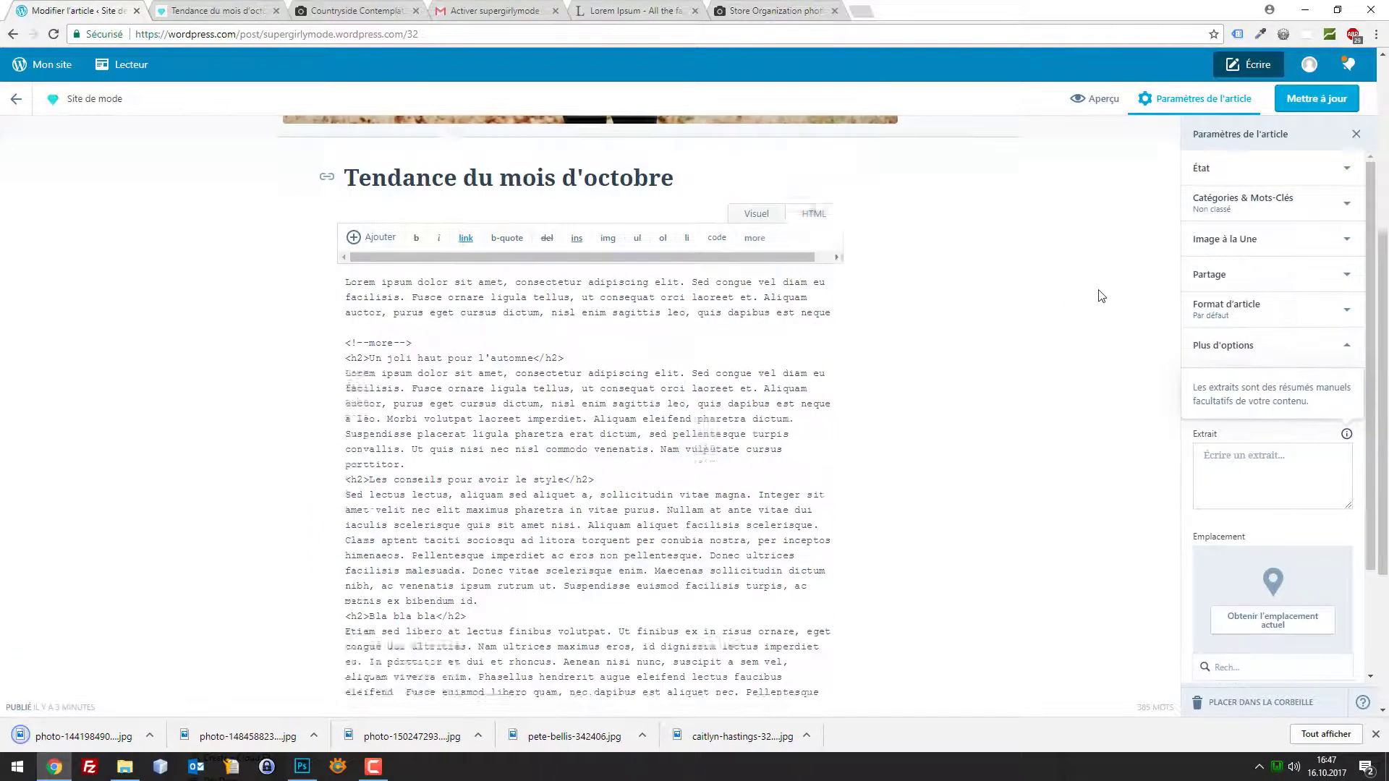
scroll(949, 374, up, 4)
scroll(831, 440, down, 4)
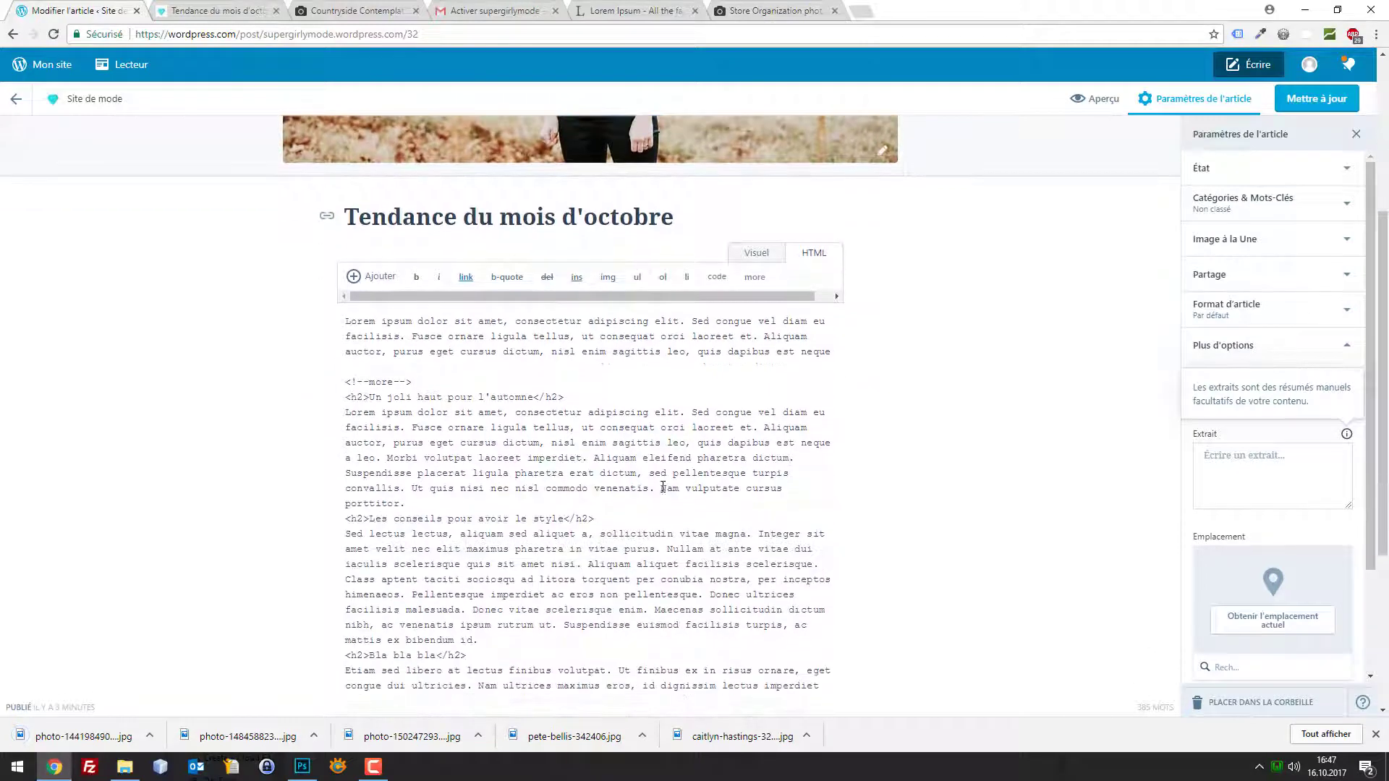
click(754, 253)
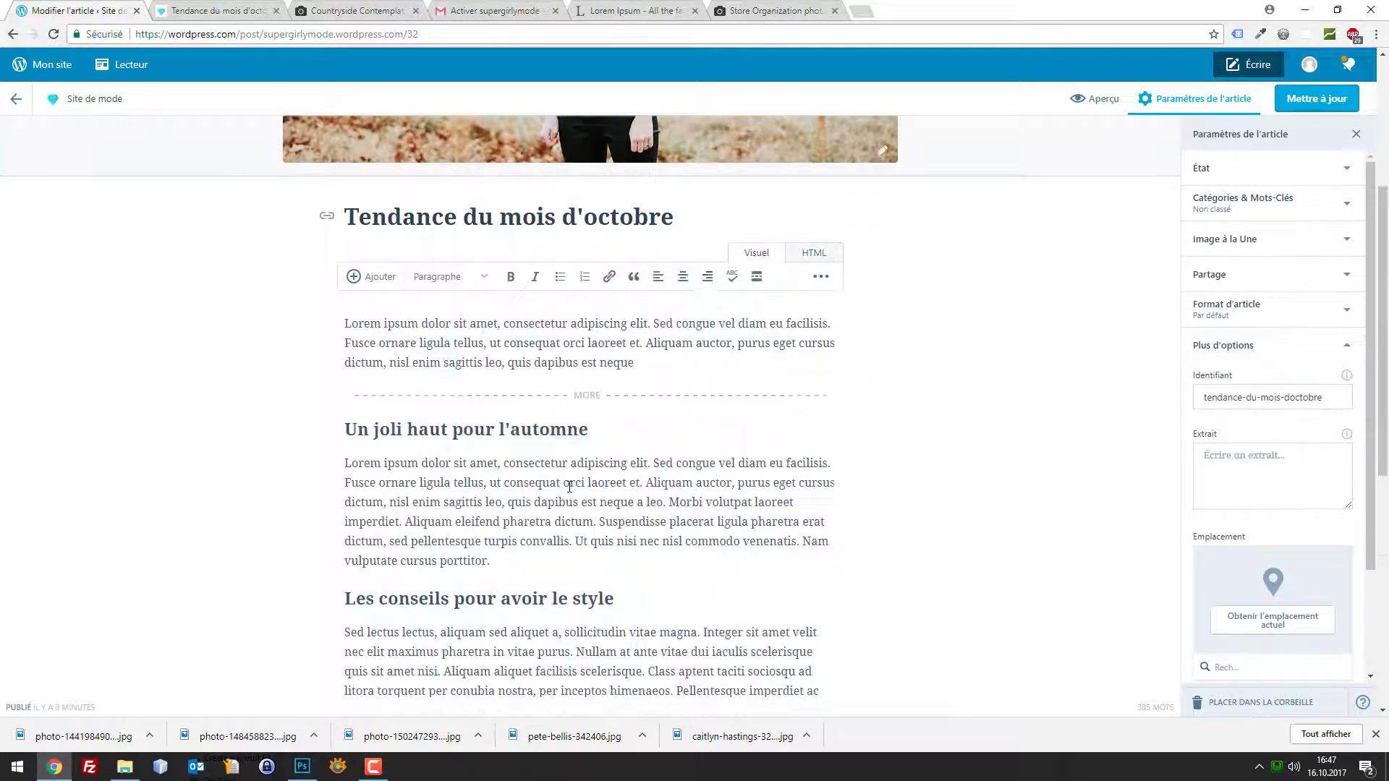
click(541, 562)
key(Return)
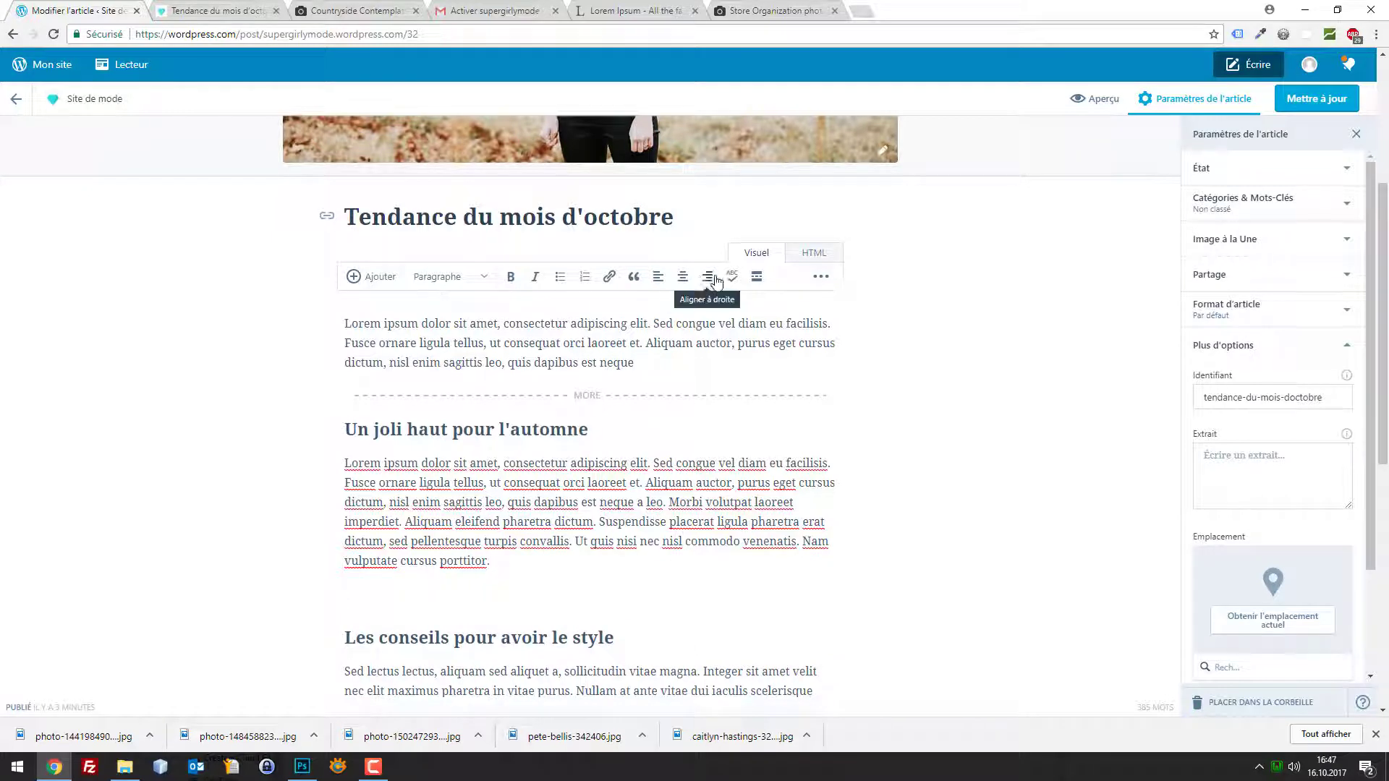
Upload the clothing store photo through Ajouter > Médias and insert it into the post
click(373, 281)
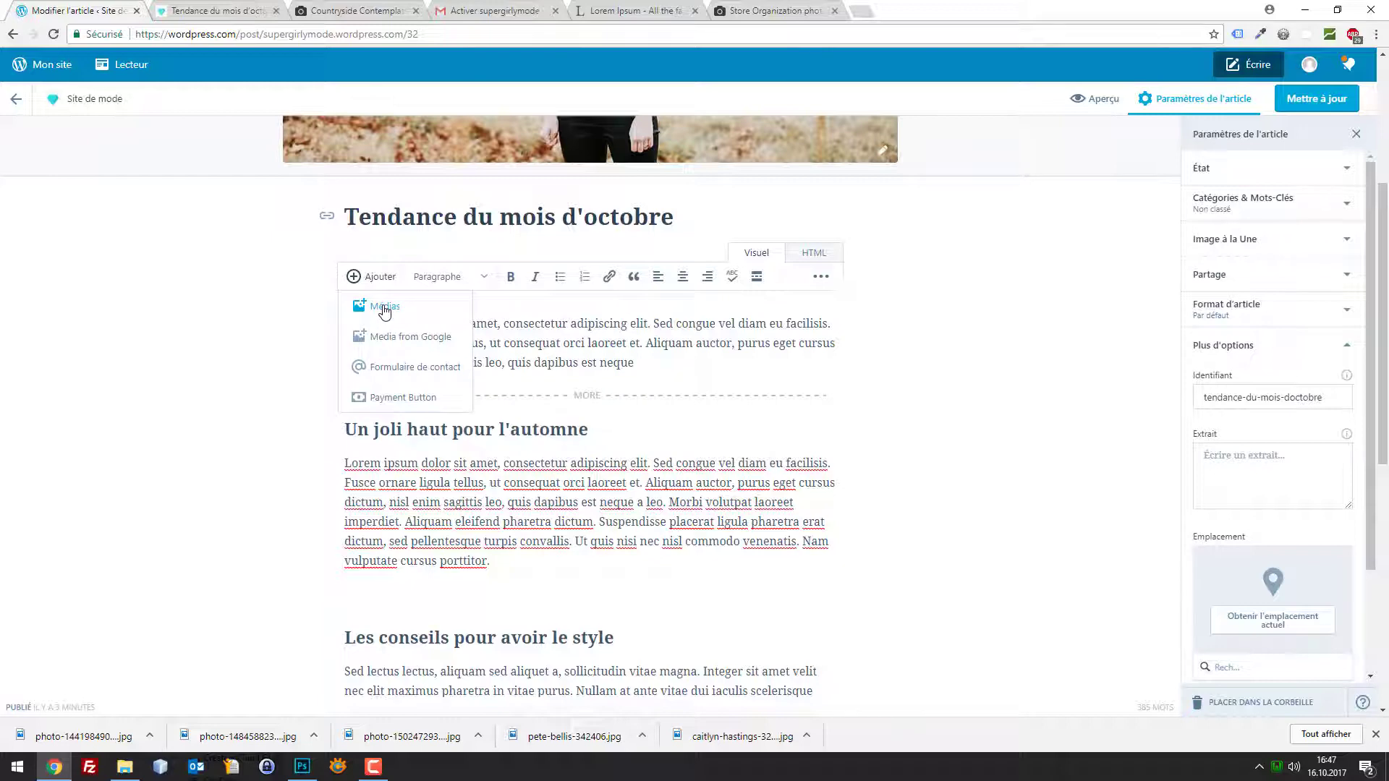
click(384, 309)
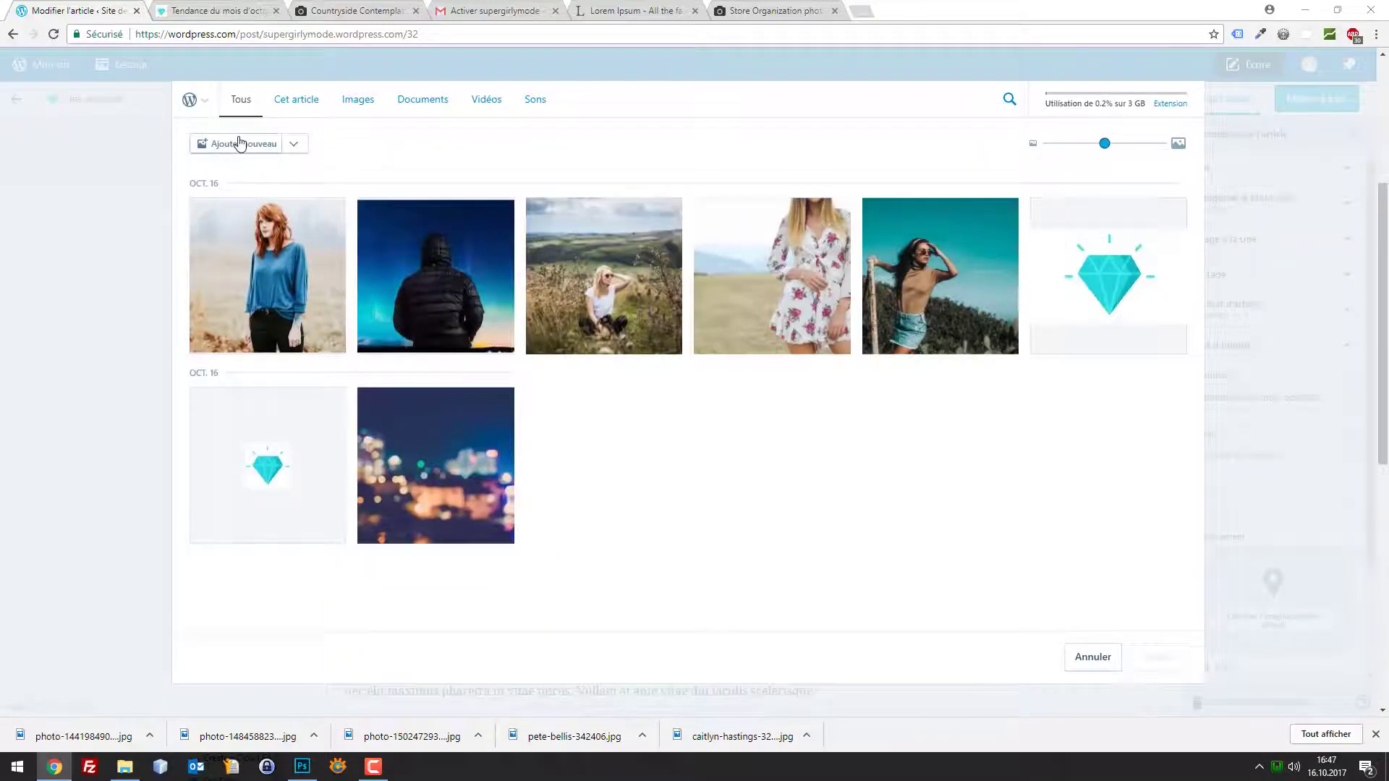
click(239, 142)
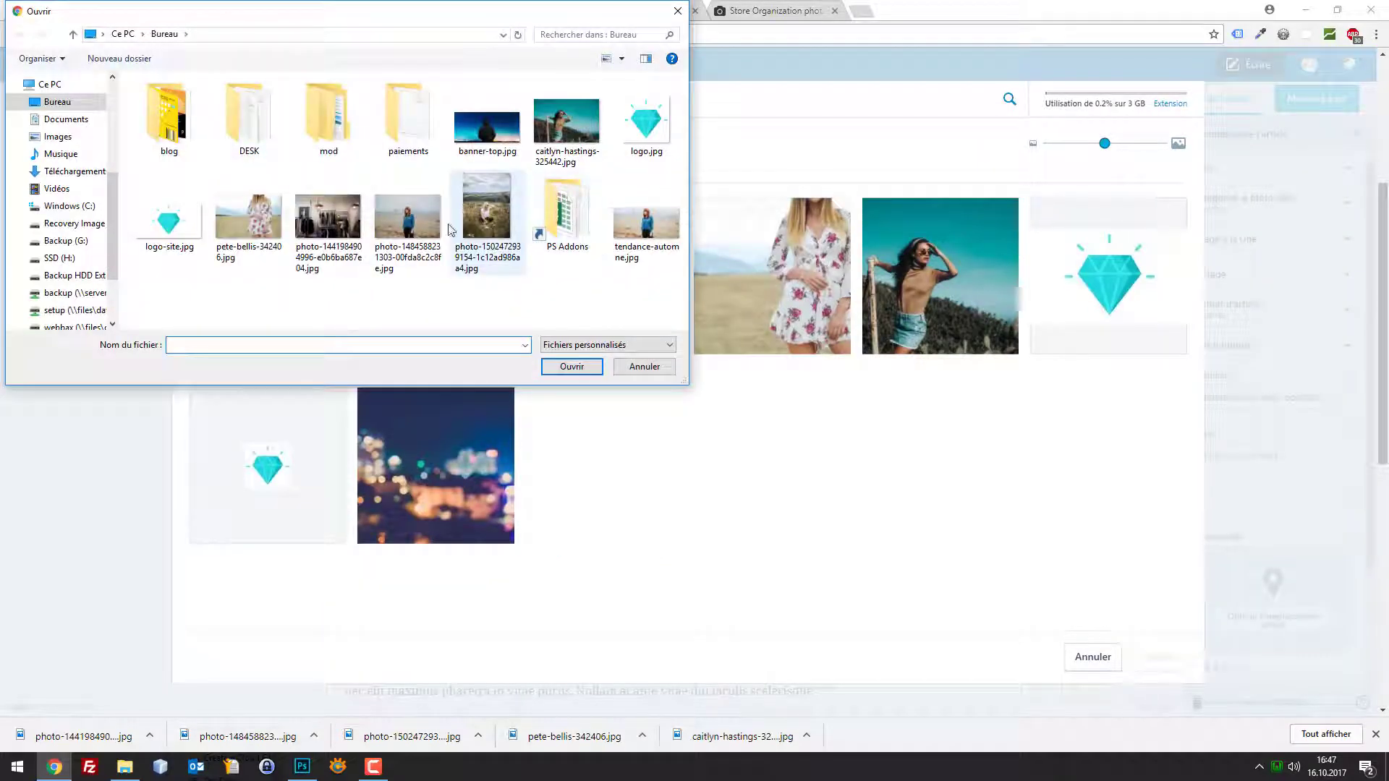
double_click(328, 217)
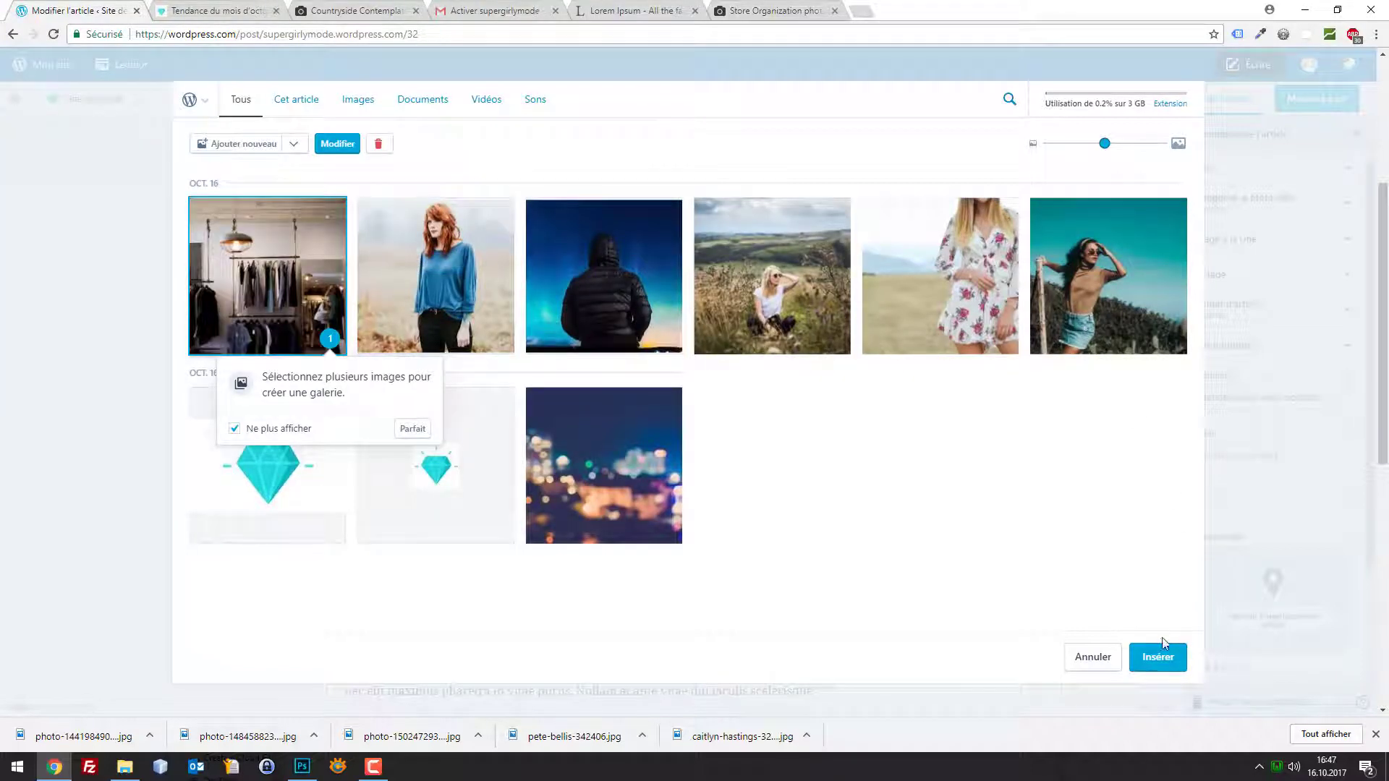
click(1157, 656)
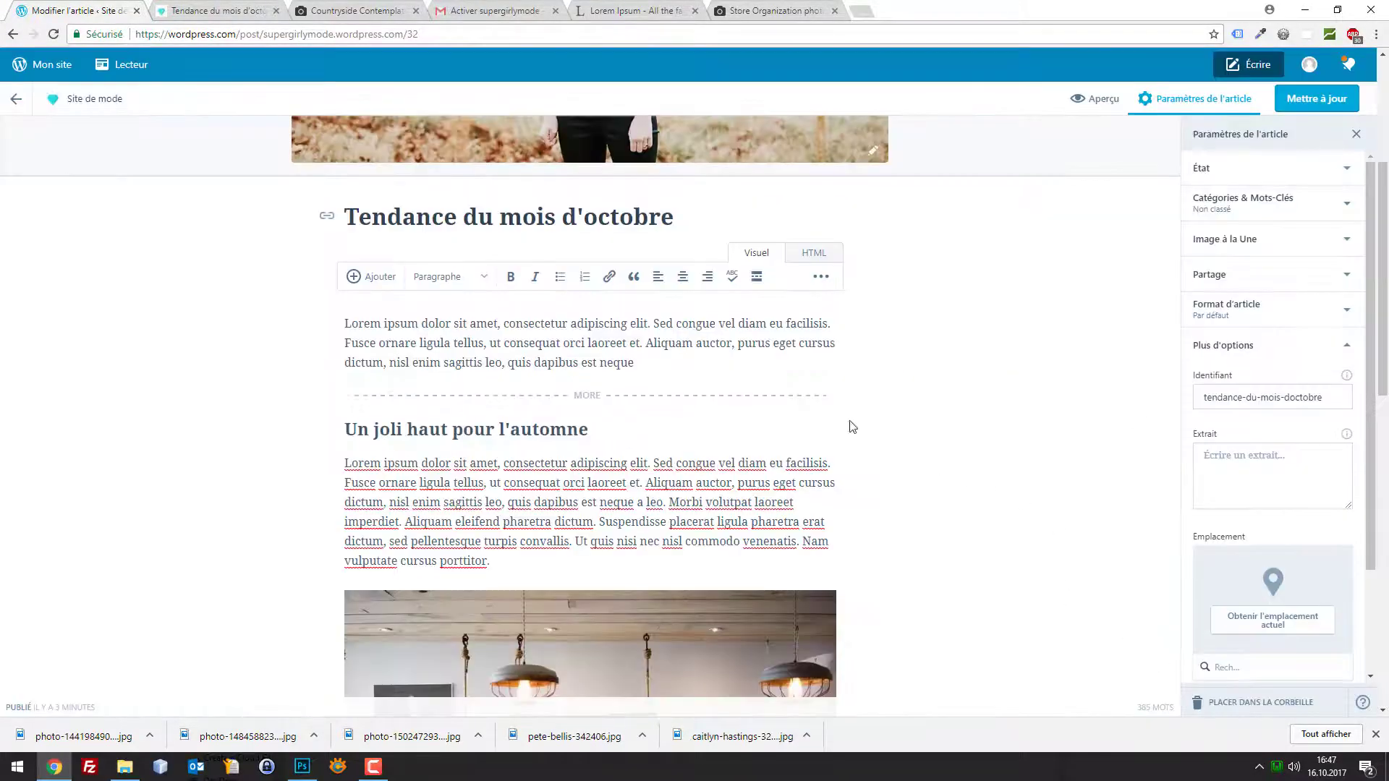
scroll(850, 427, down, 6)
Replace the store photo's 'Entrer une légende' placeholder with 'Pas facile de se trouver une tenue adapté pour l'automne'
click(611, 217)
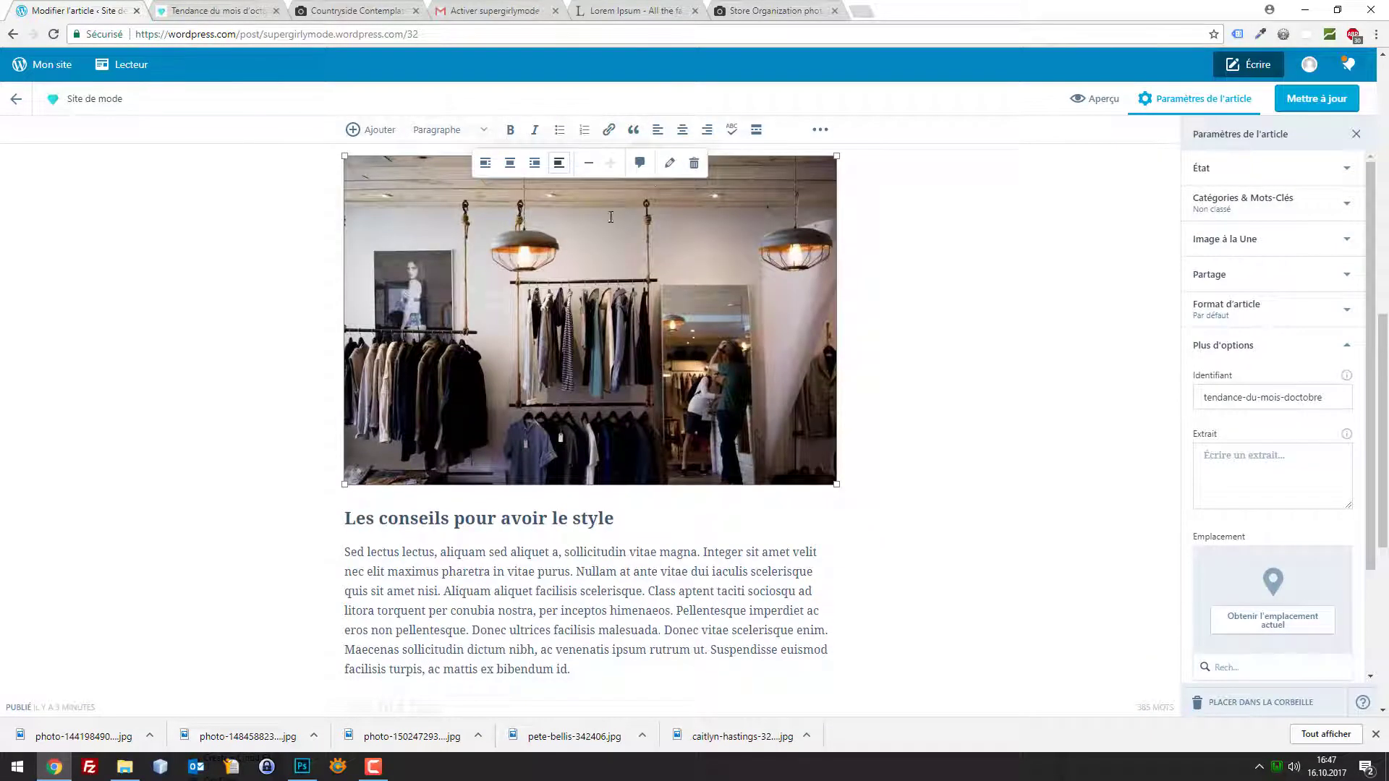
click(639, 166)
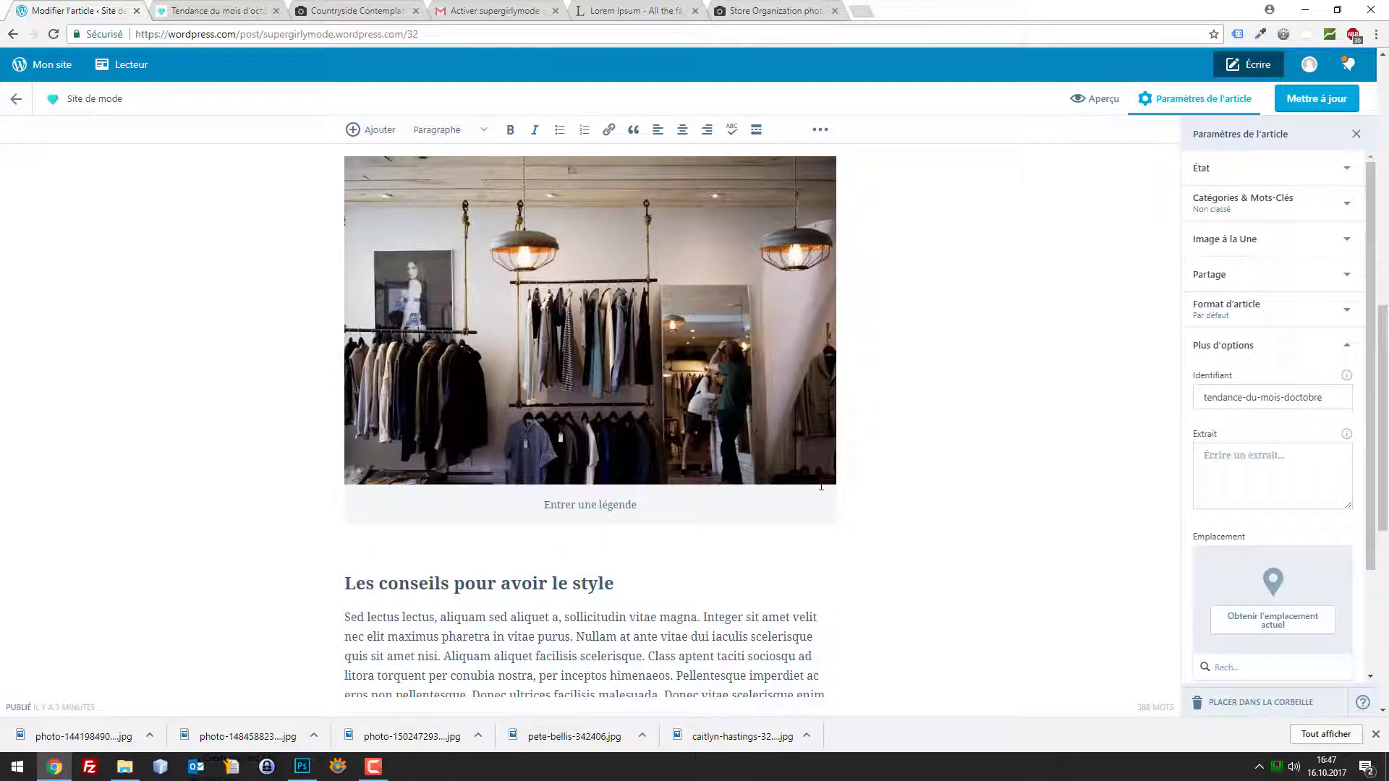
key(ctrl+a)
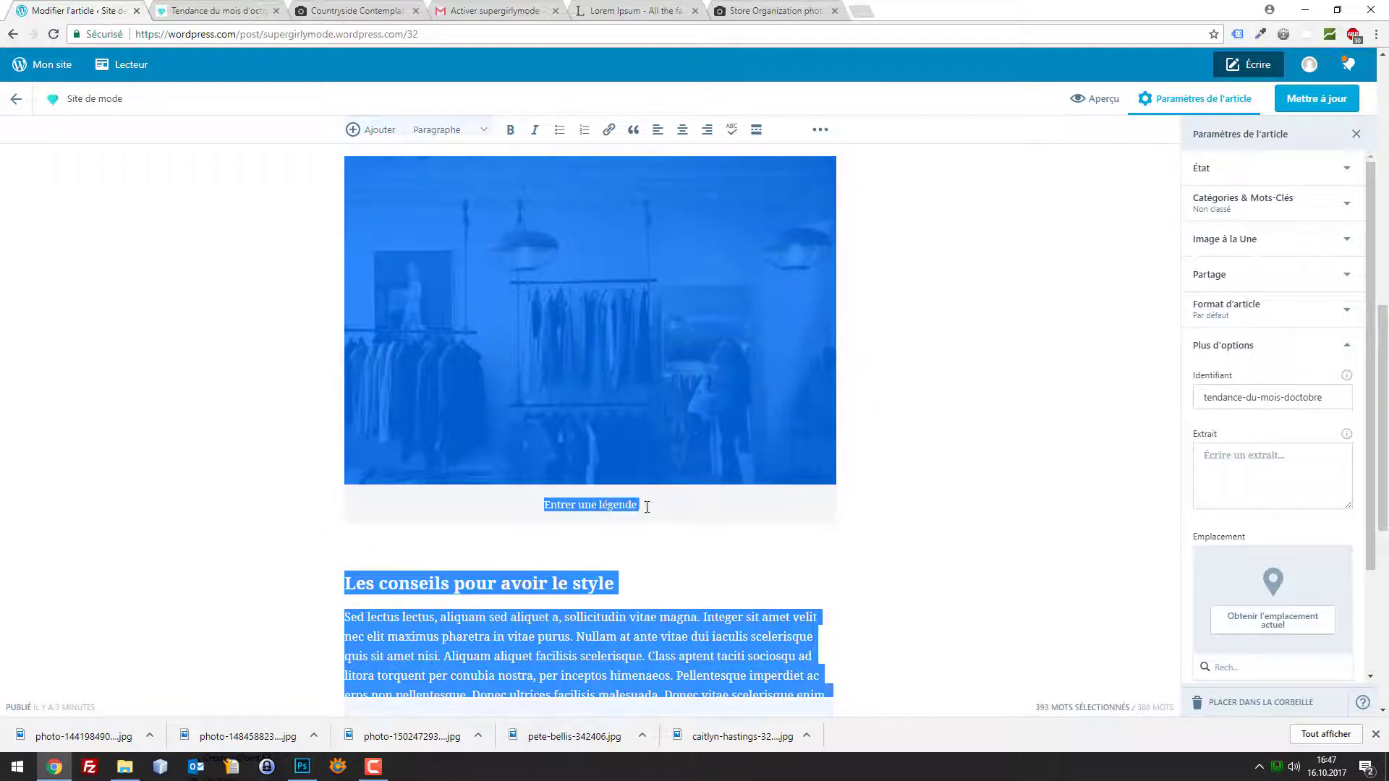
drag(646, 507, 544, 505)
text(Pa)
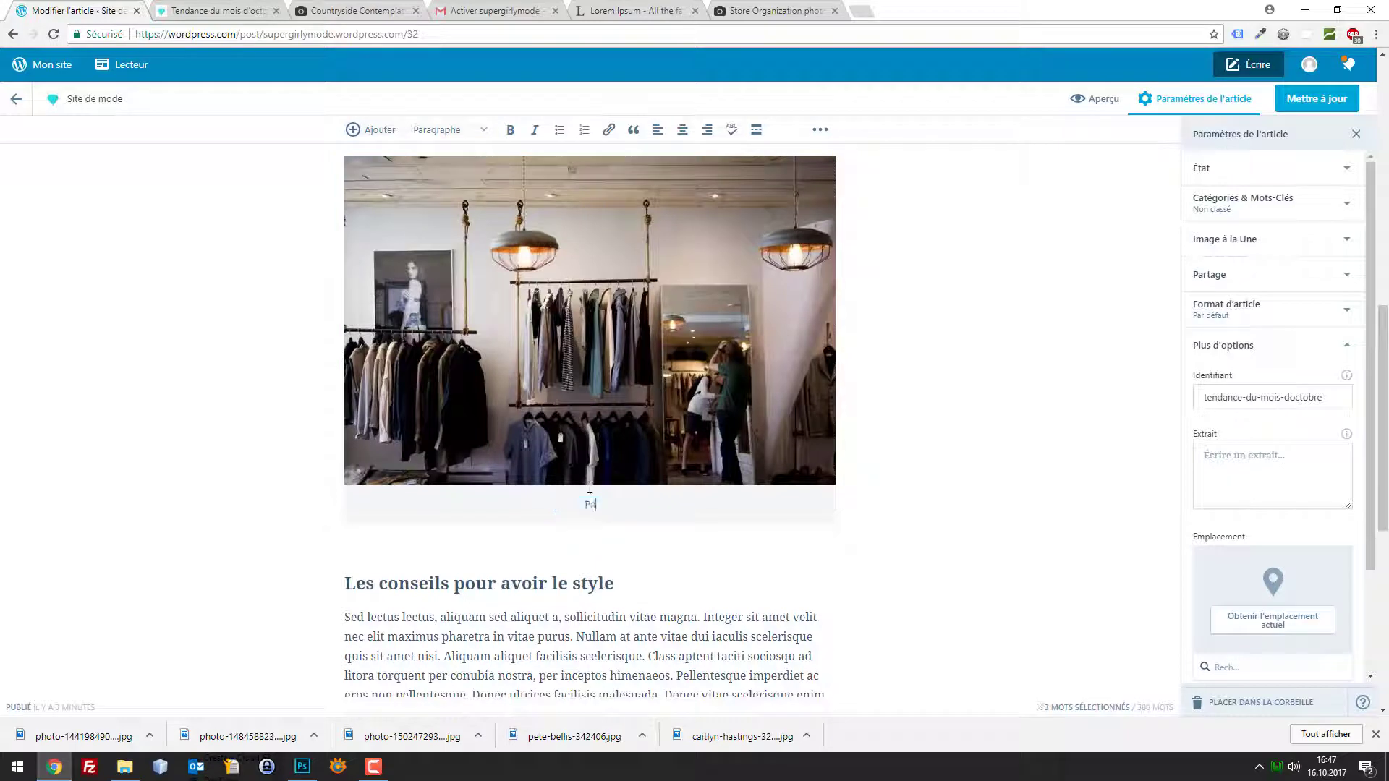
text(s dacile)
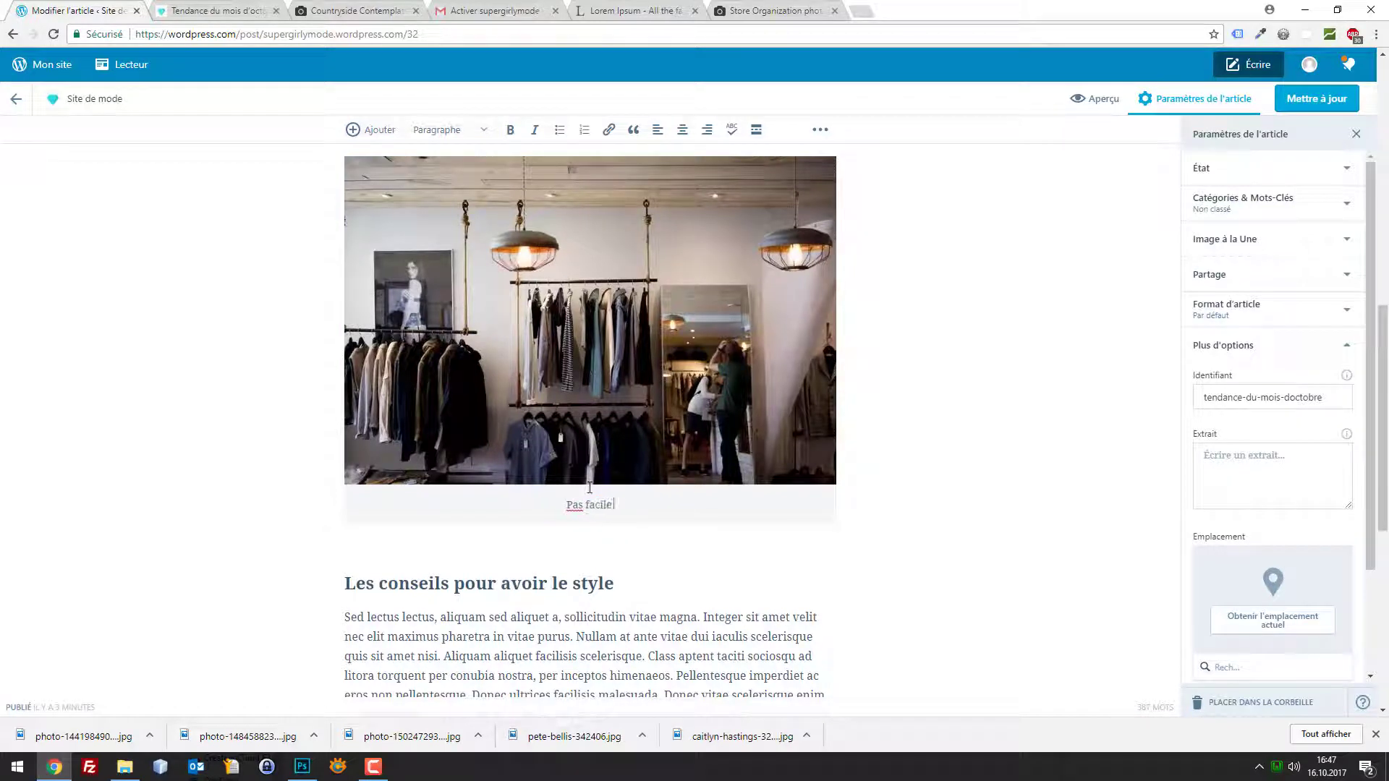
text( de se trouver une new)
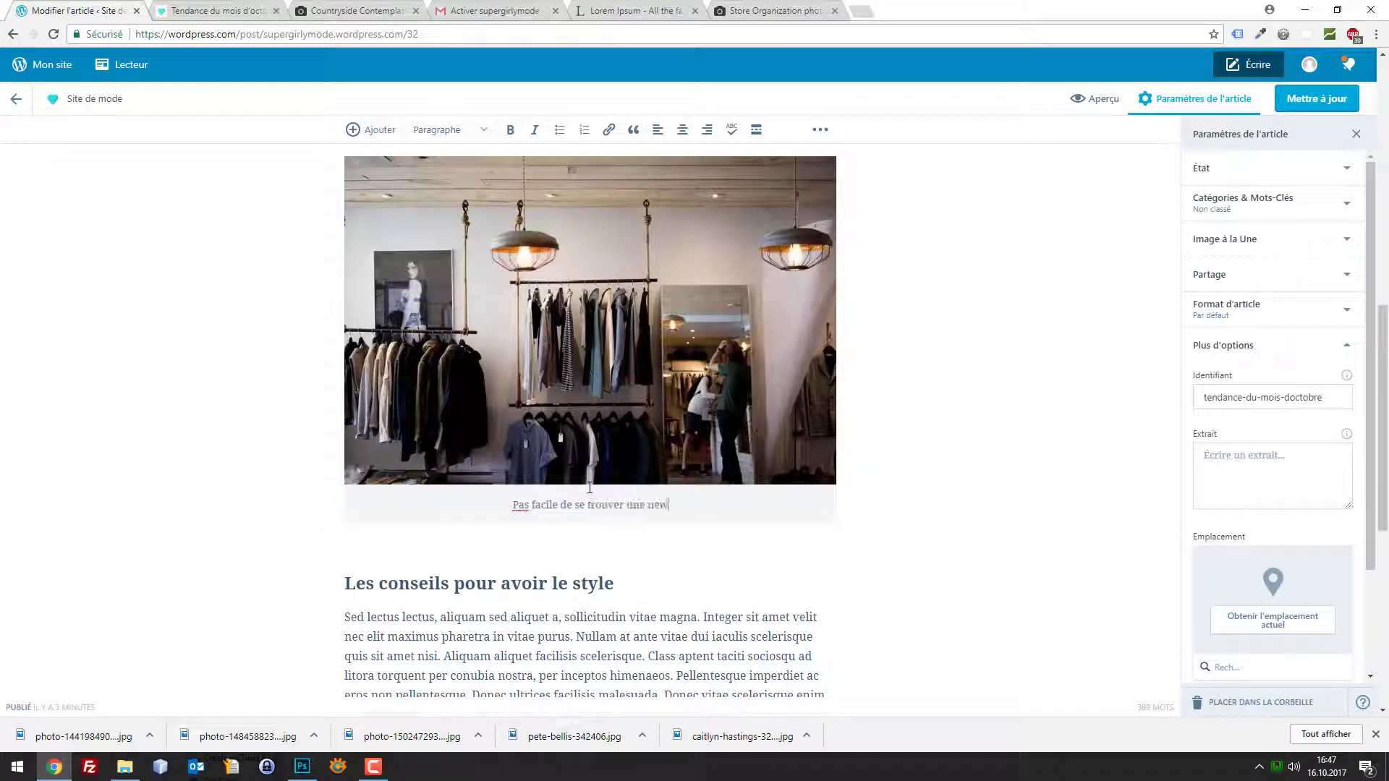
key(BackSpace)
key(BackSpace)
key(BackSpace)
text(ten)
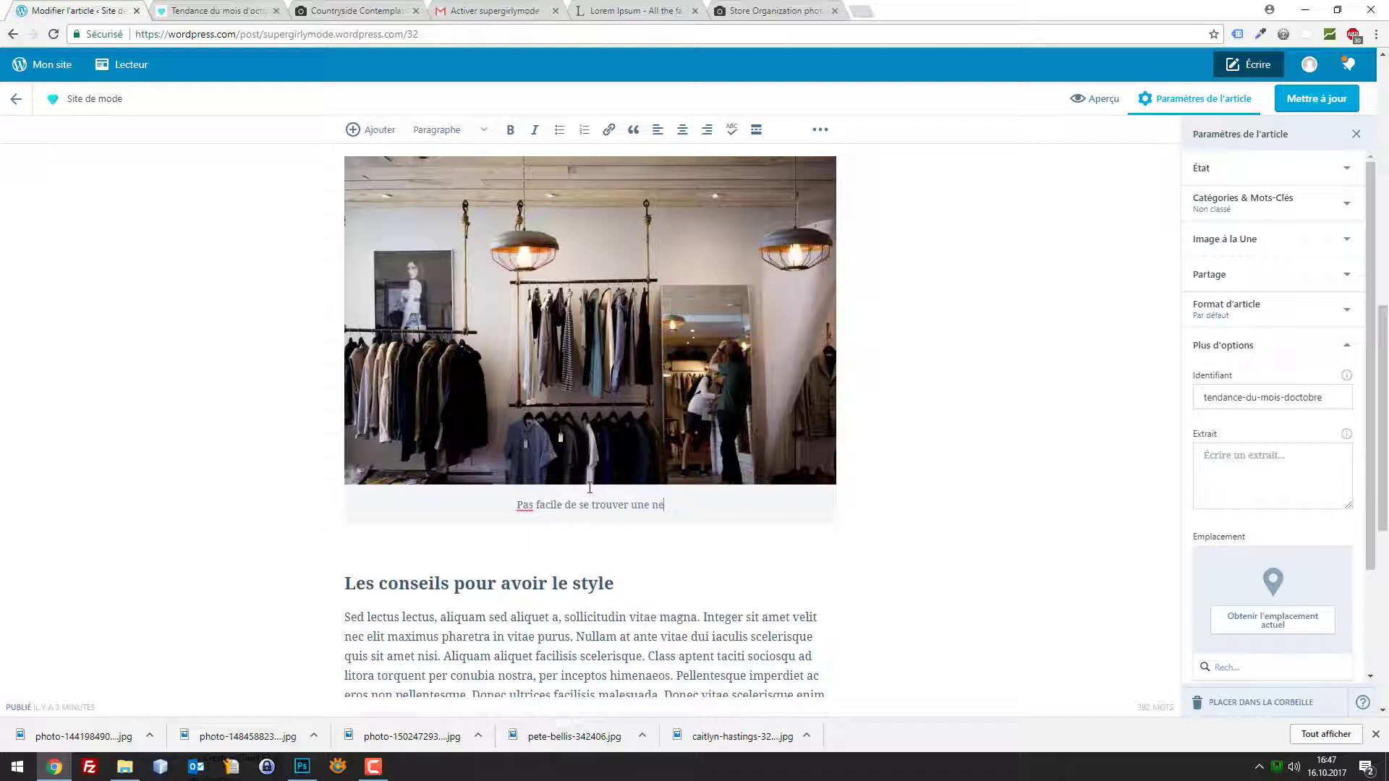
text(ue adapté po)
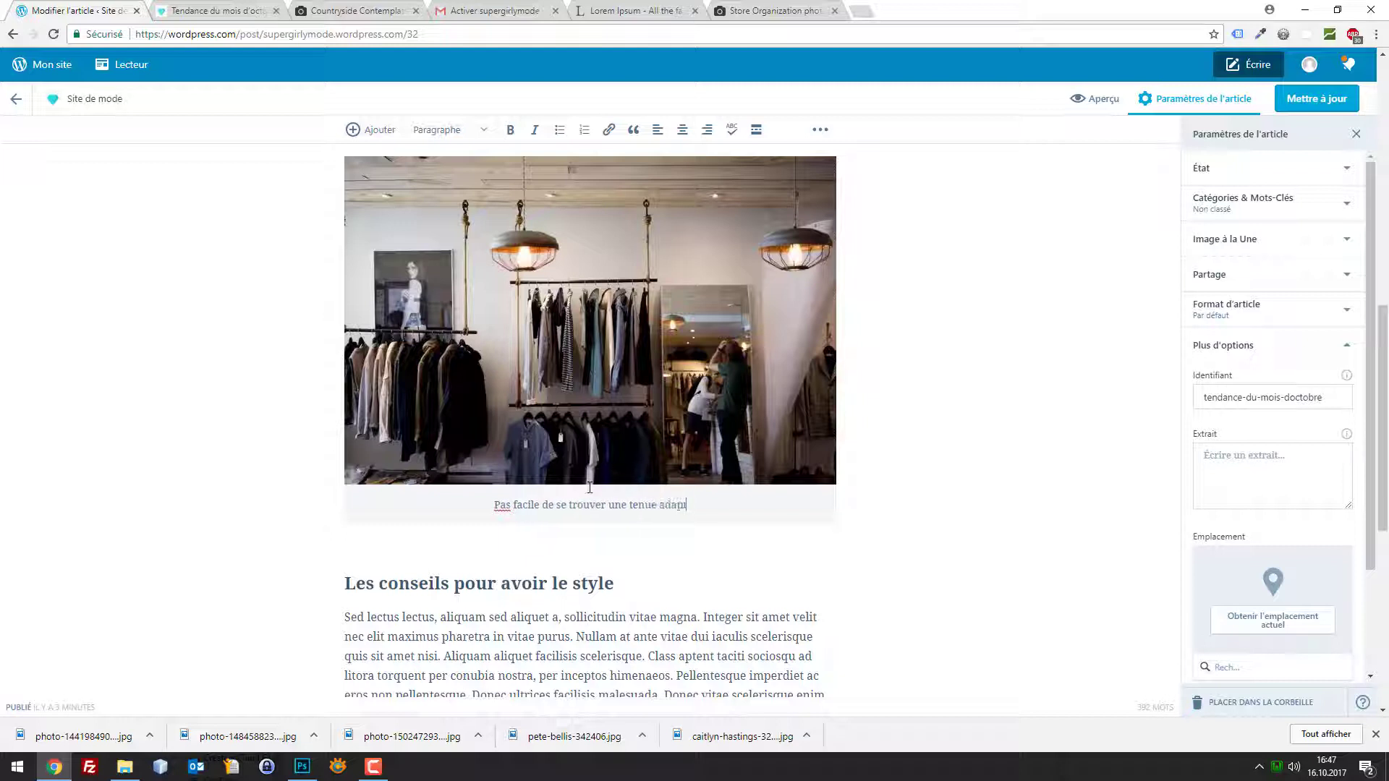
text(ur l)
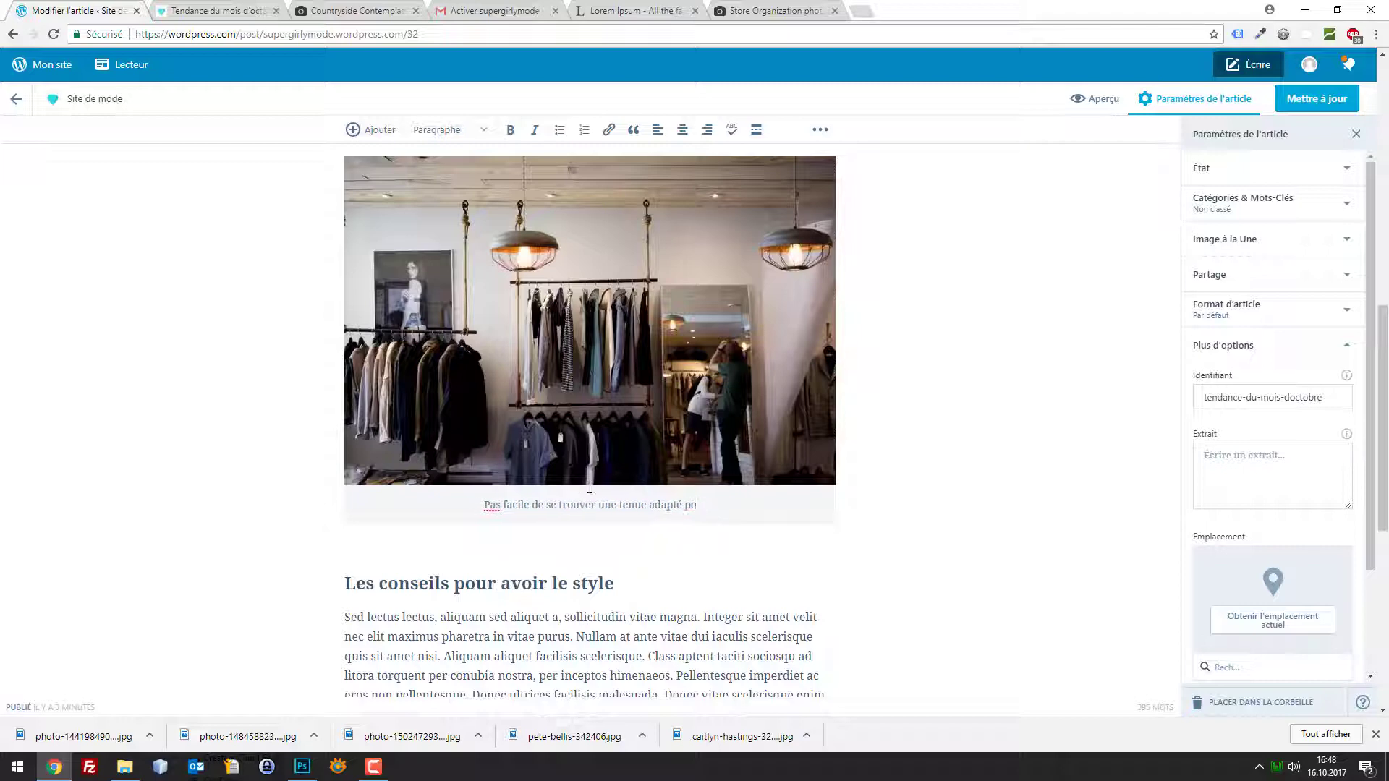
text('automn)
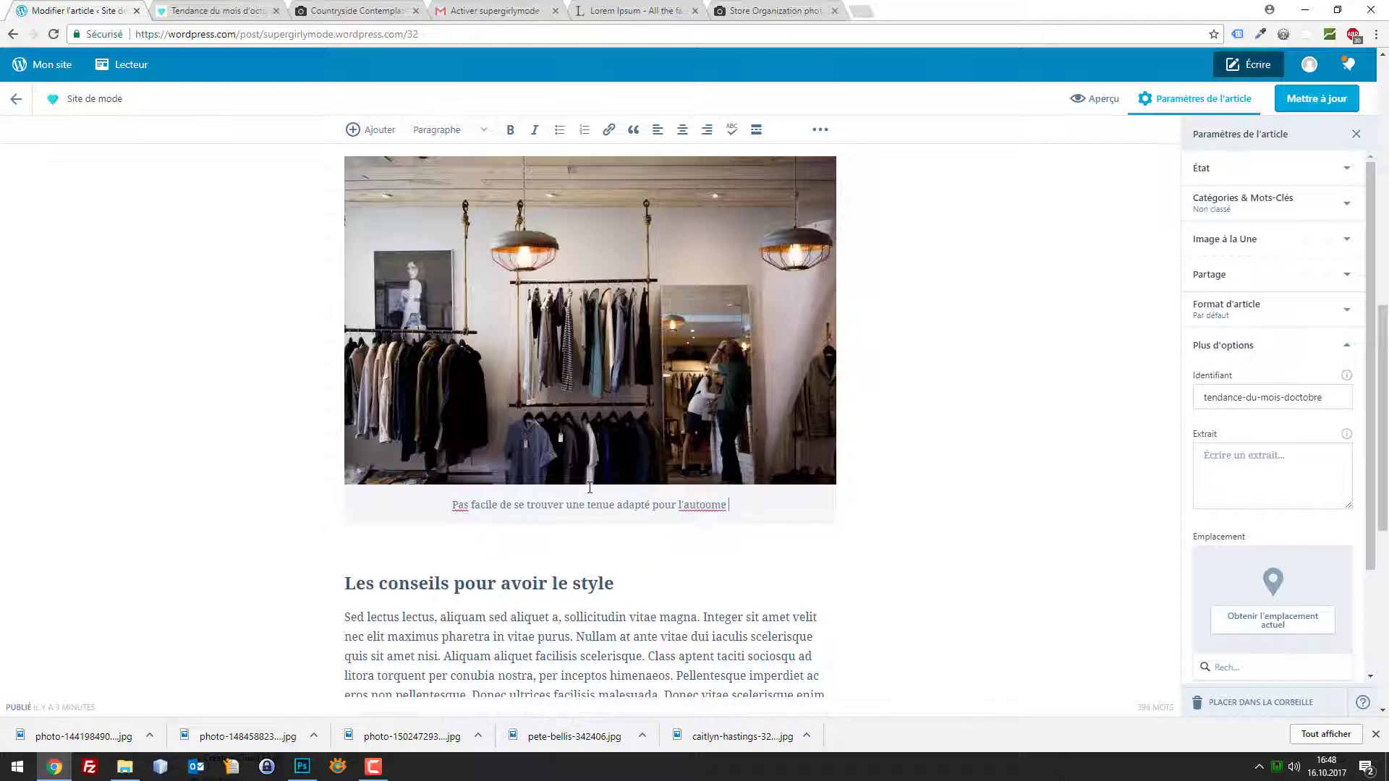
text(e !)
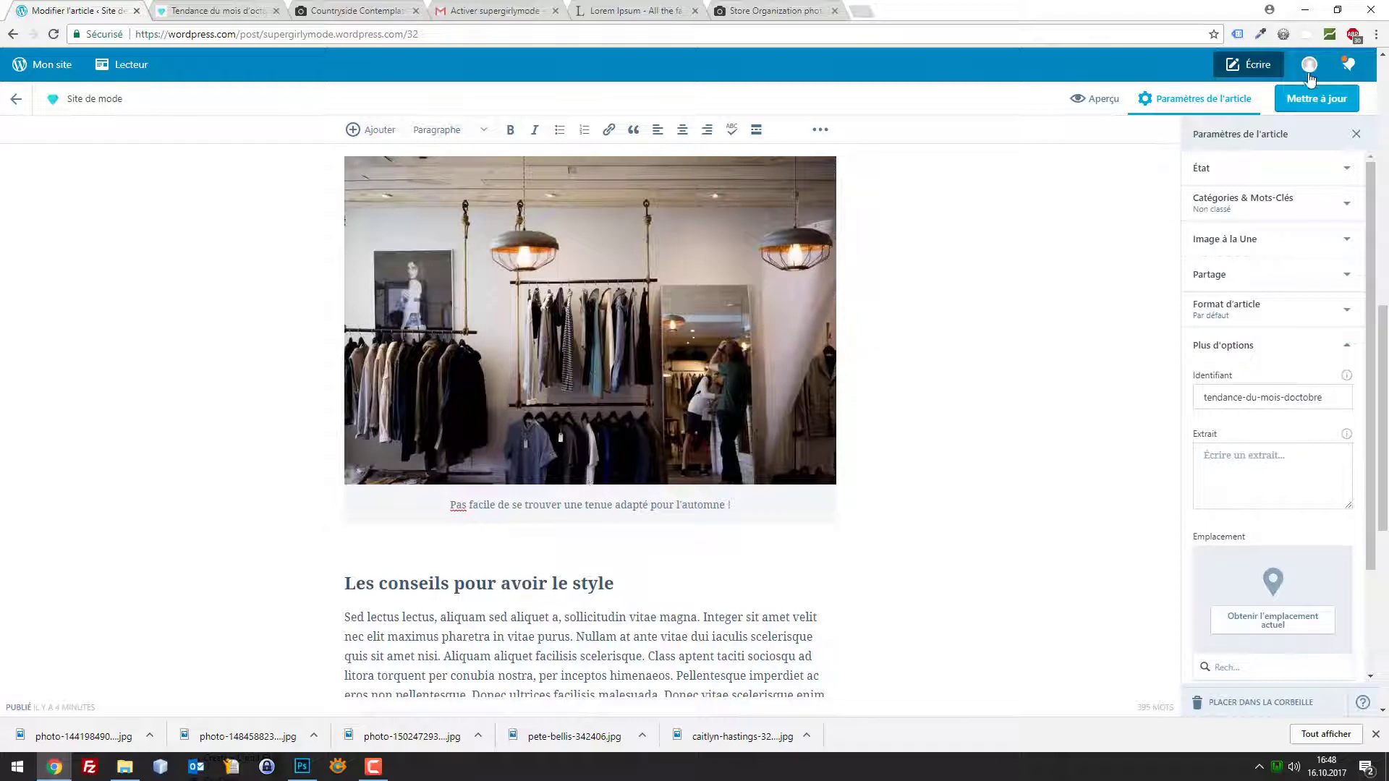
Update the post and check the new photo caption on the live page
click(1316, 99)
click(177, 9)
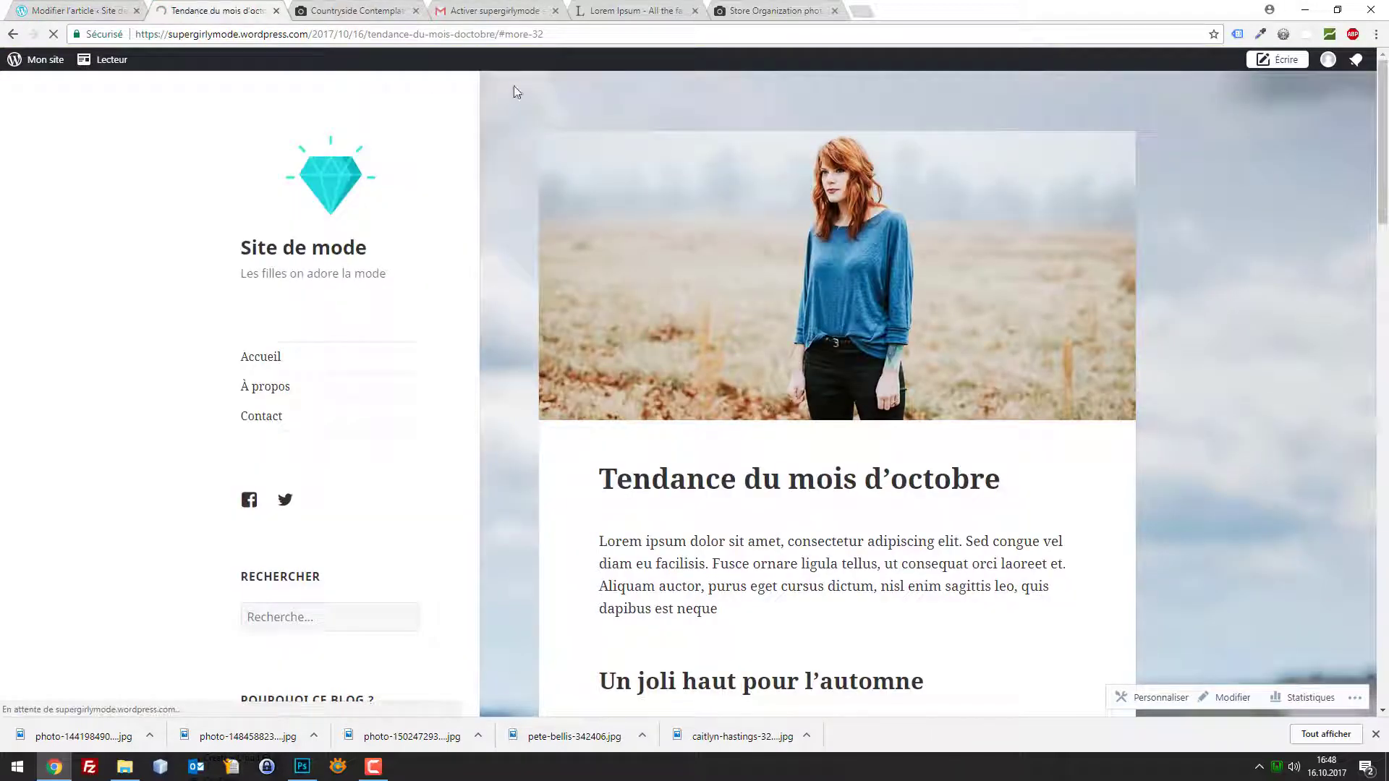
scroll(888, 253, down, 2)
scroll(888, 248, down, 8)
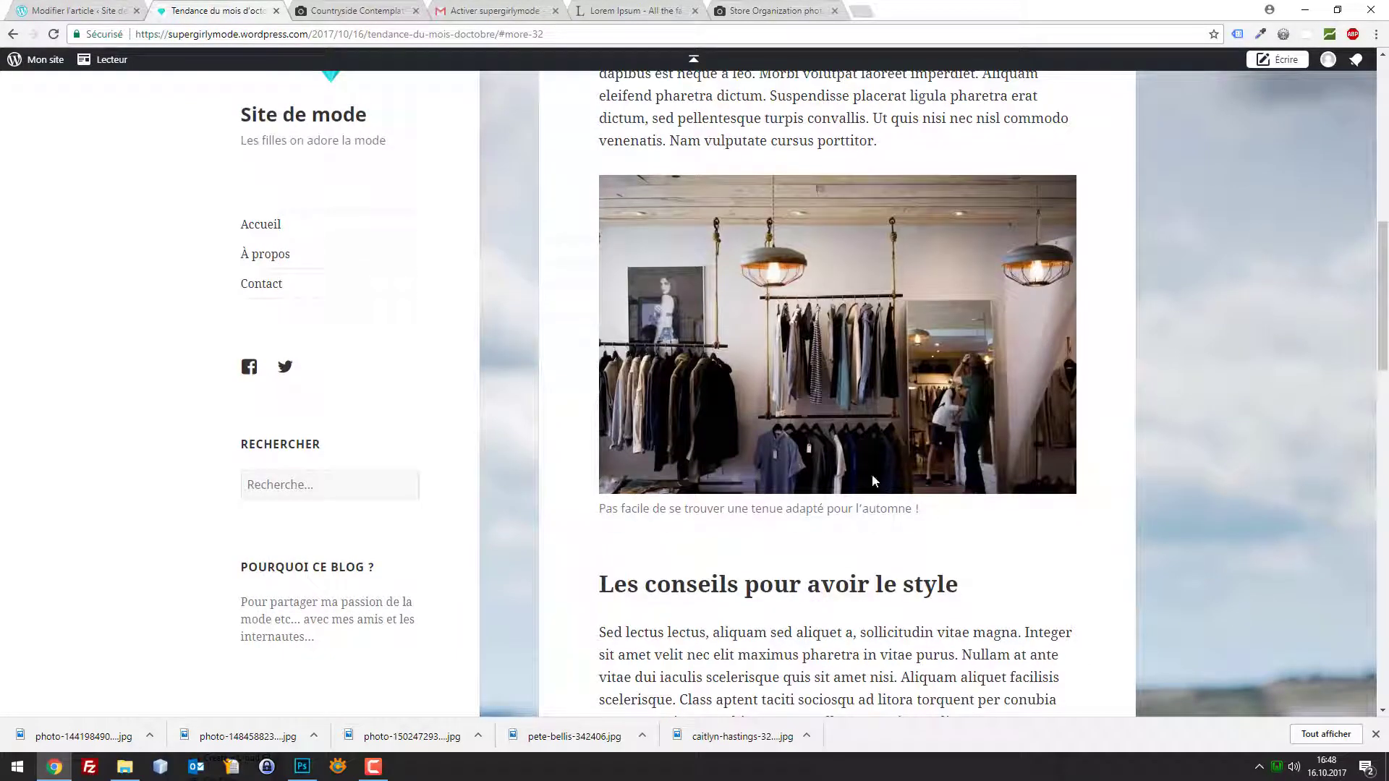
click(85, 8)
click(246, 7)
click(100, 8)
Open the Mon site statistics, glance at the live post again, then open Articles
click(61, 67)
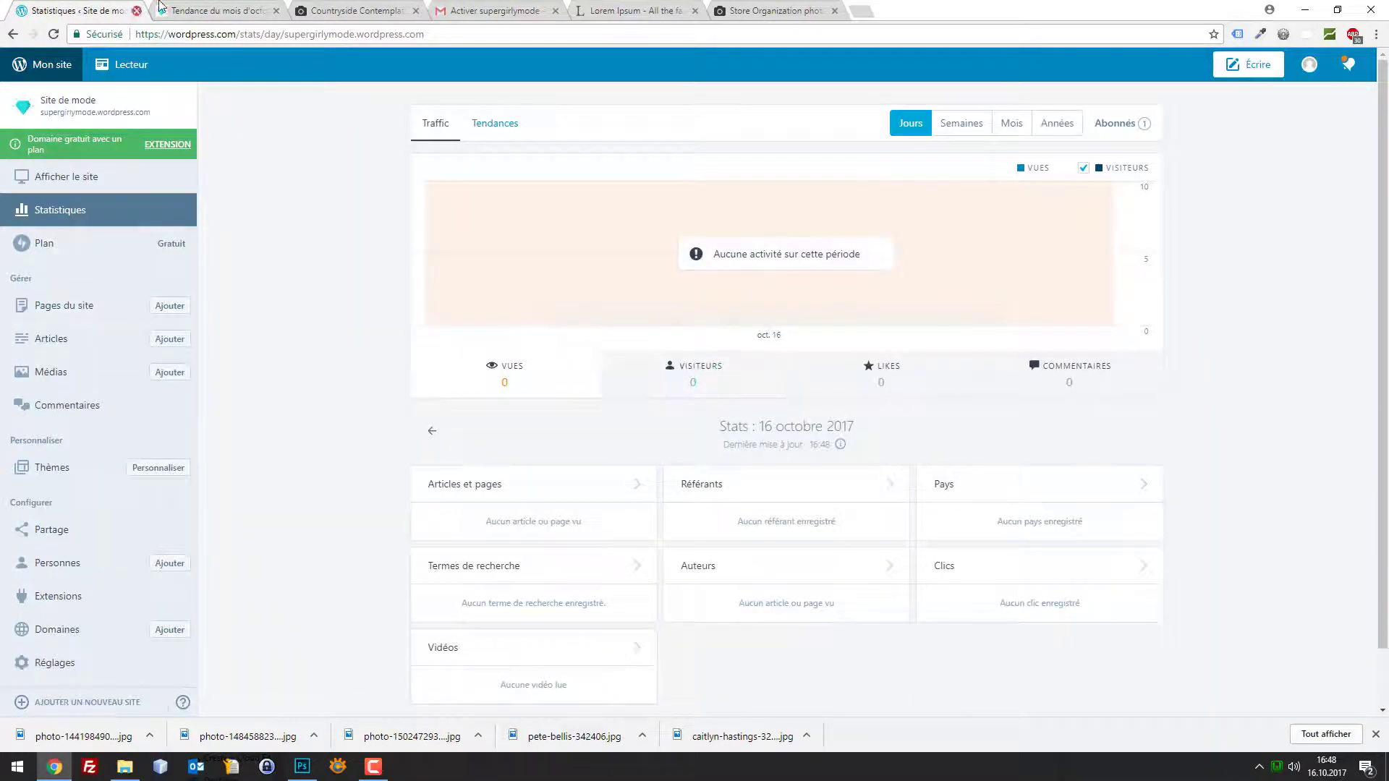
click(217, 10)
scroll(1012, 231, up, 10)
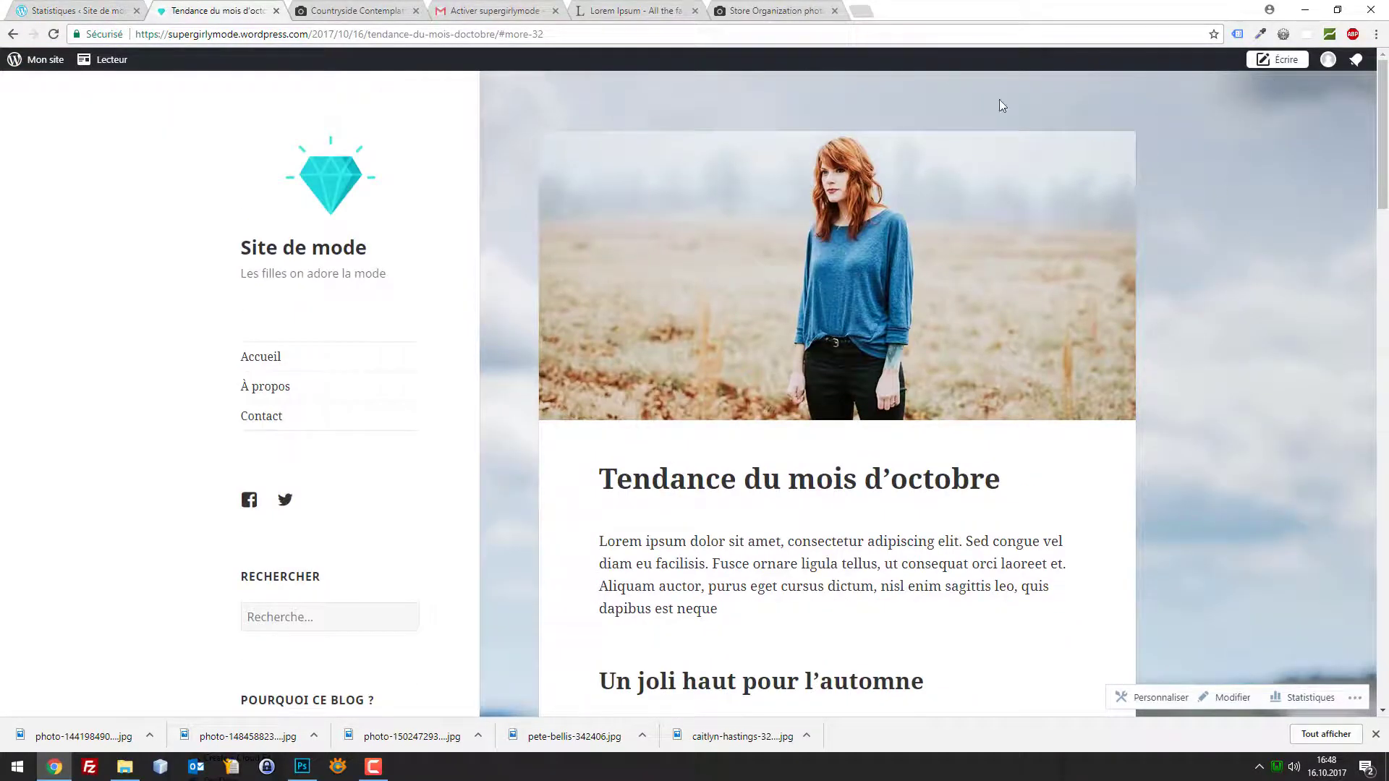
scroll(1012, 217, down, 10)
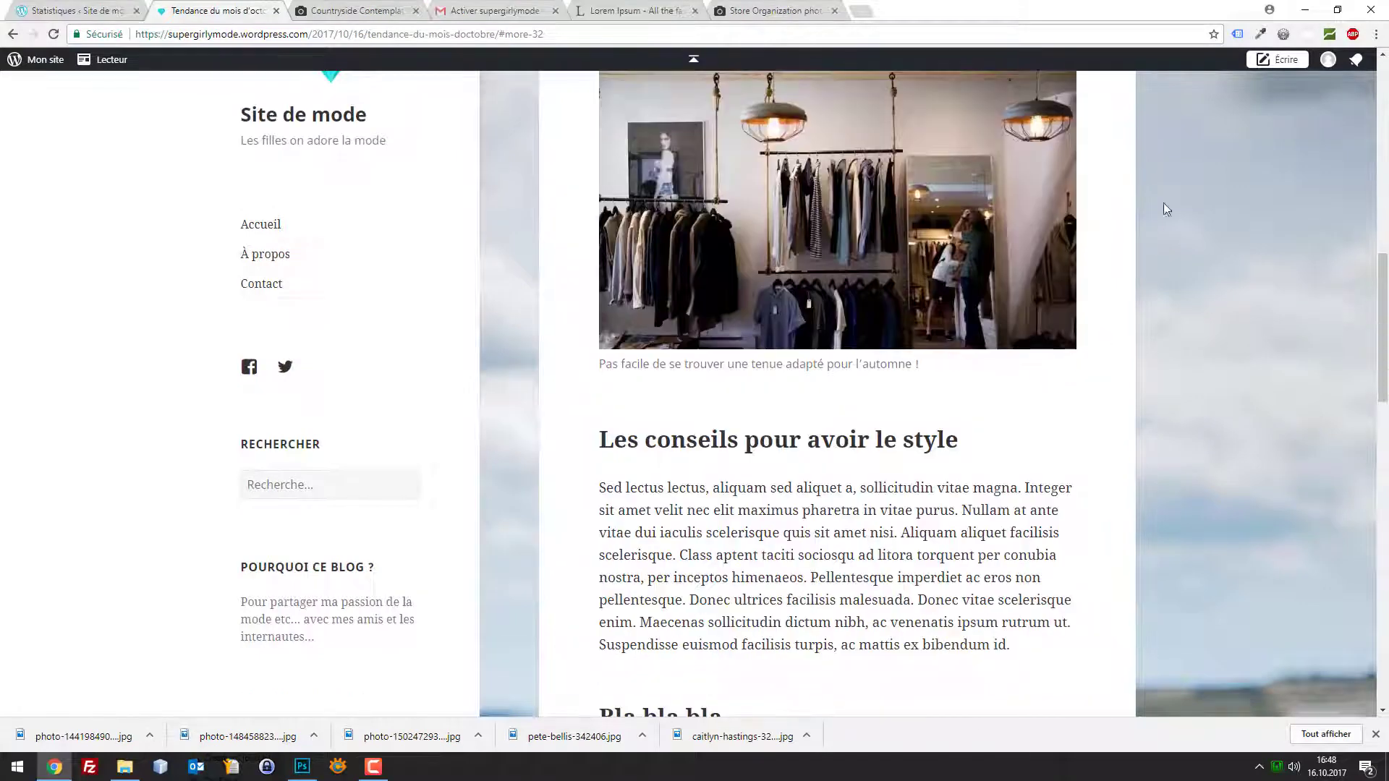
click(79, 10)
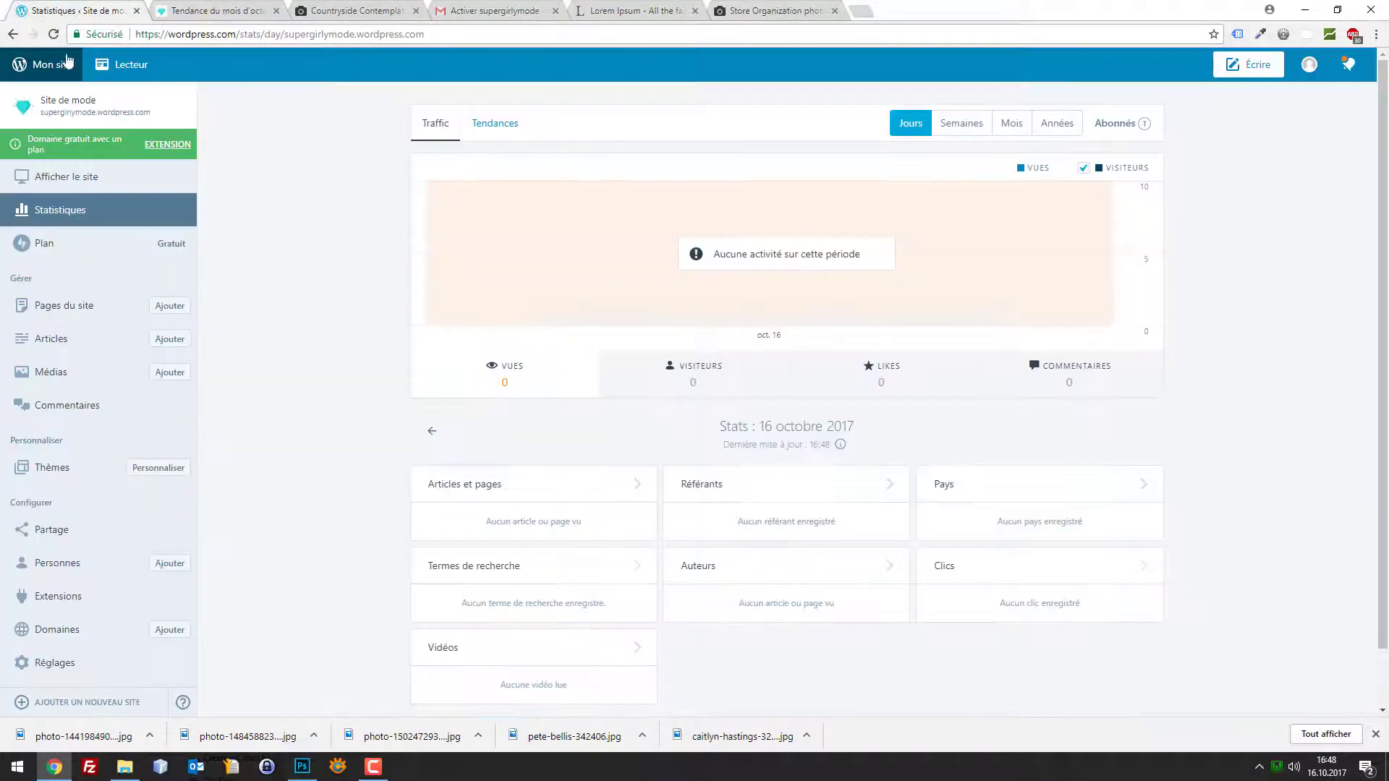
click(81, 338)
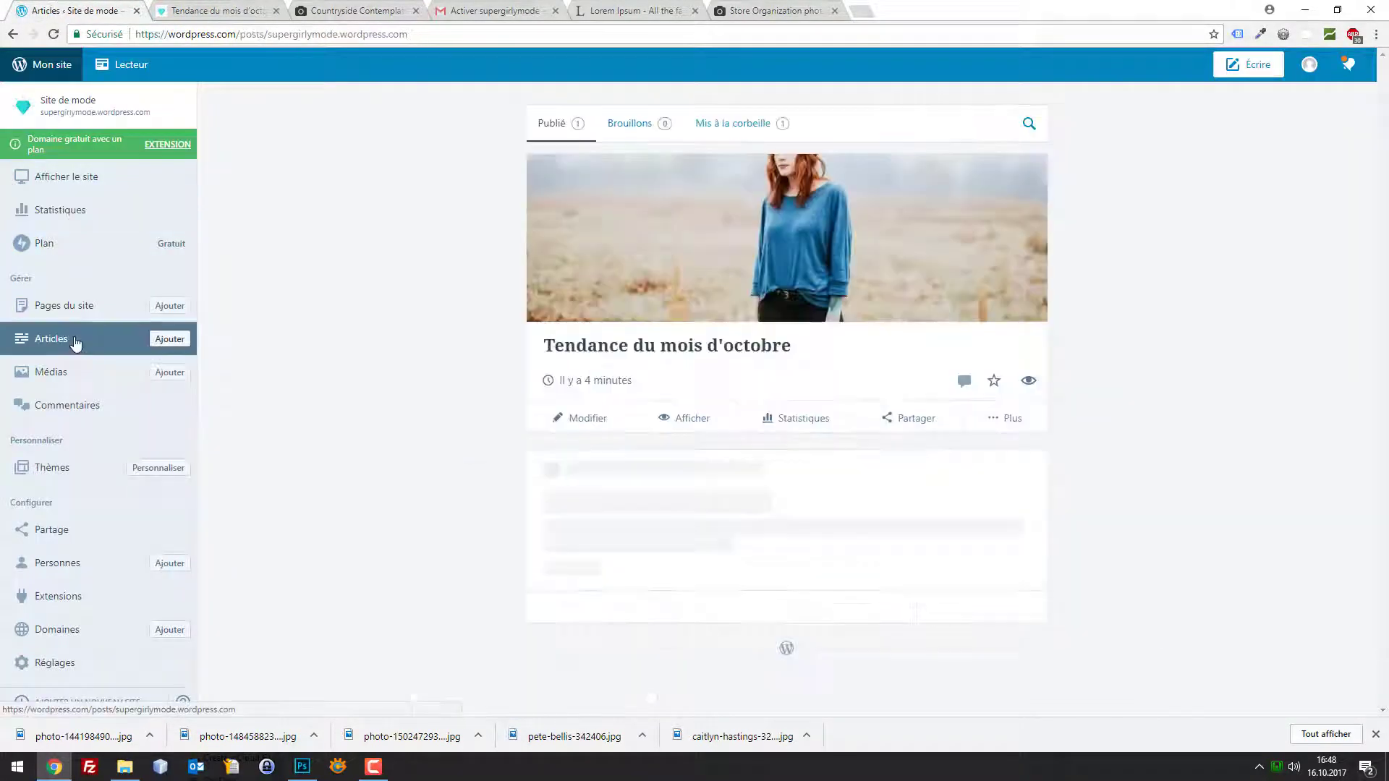
click(598, 478)
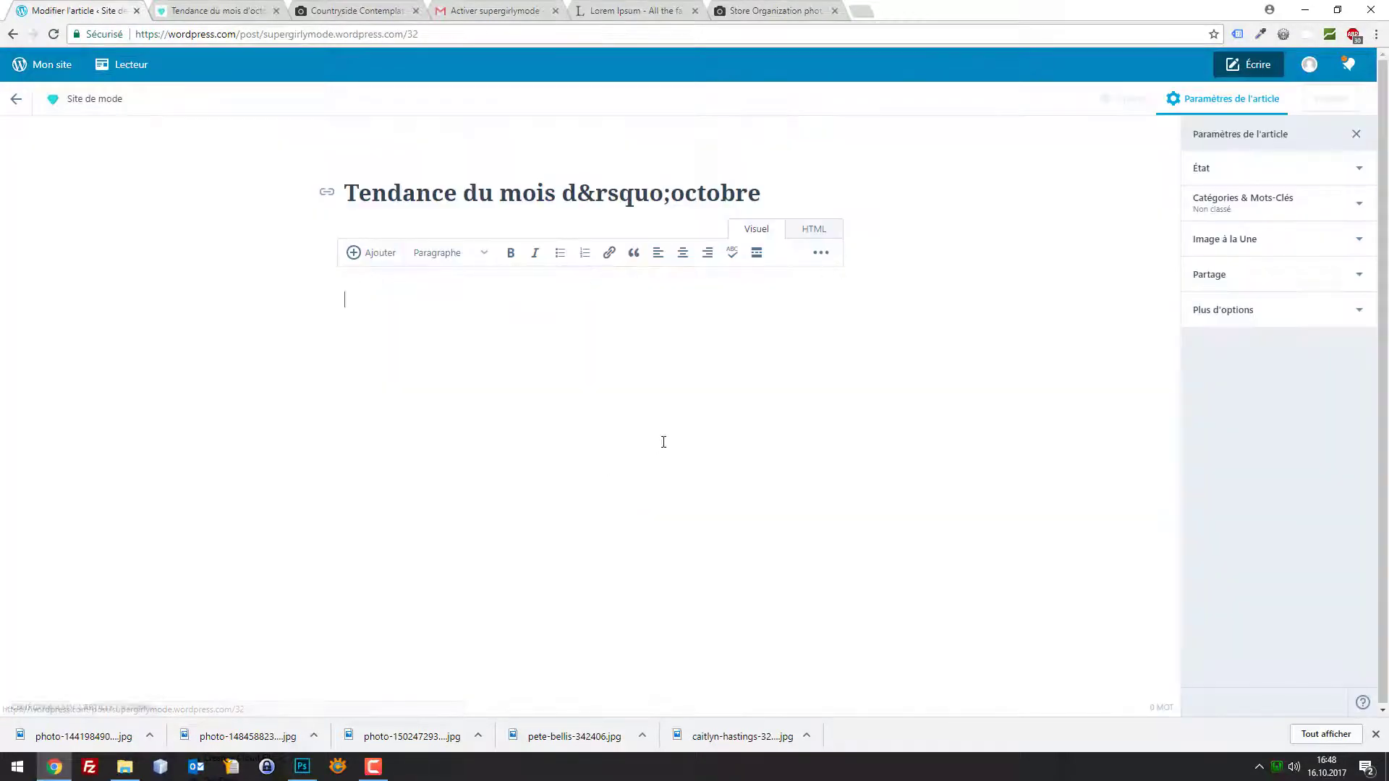
scroll(657, 473, down, 8)
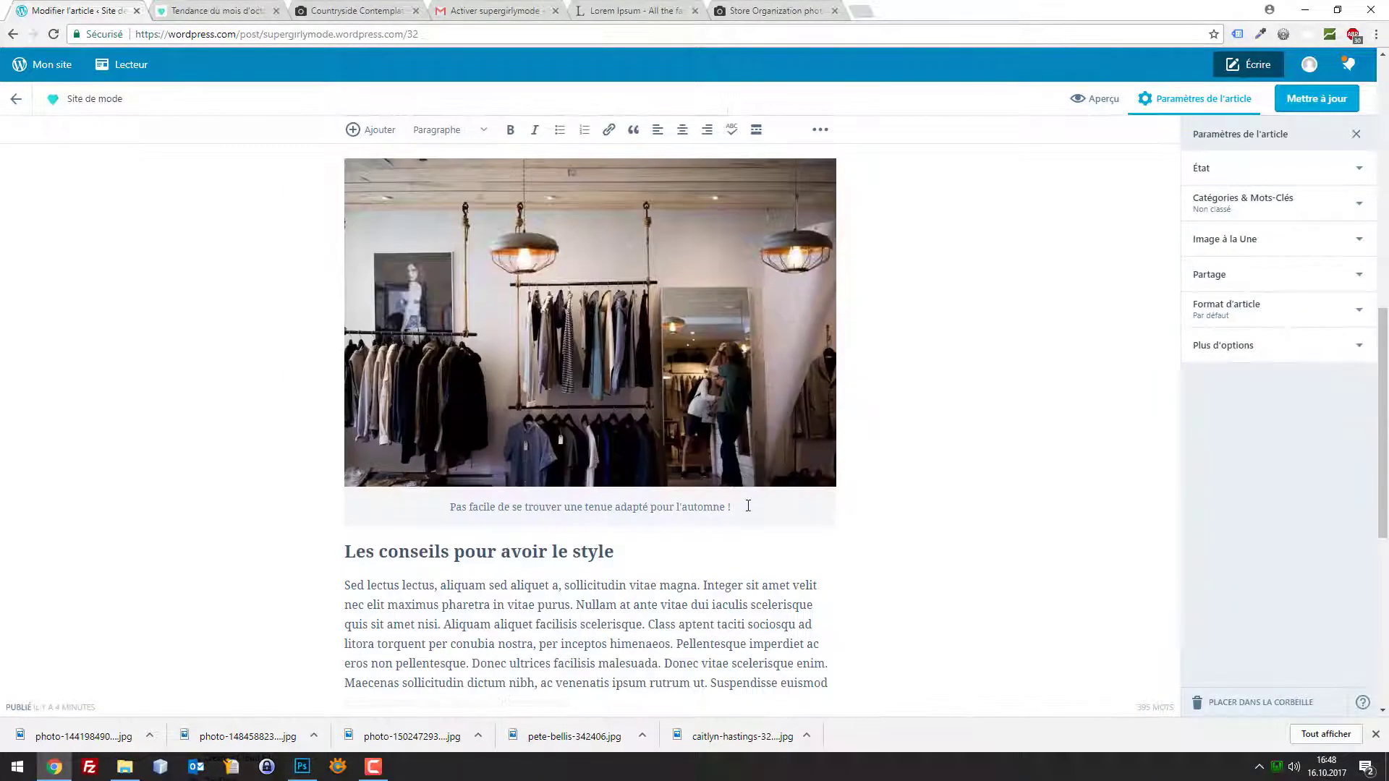
drag(747, 506, 447, 507)
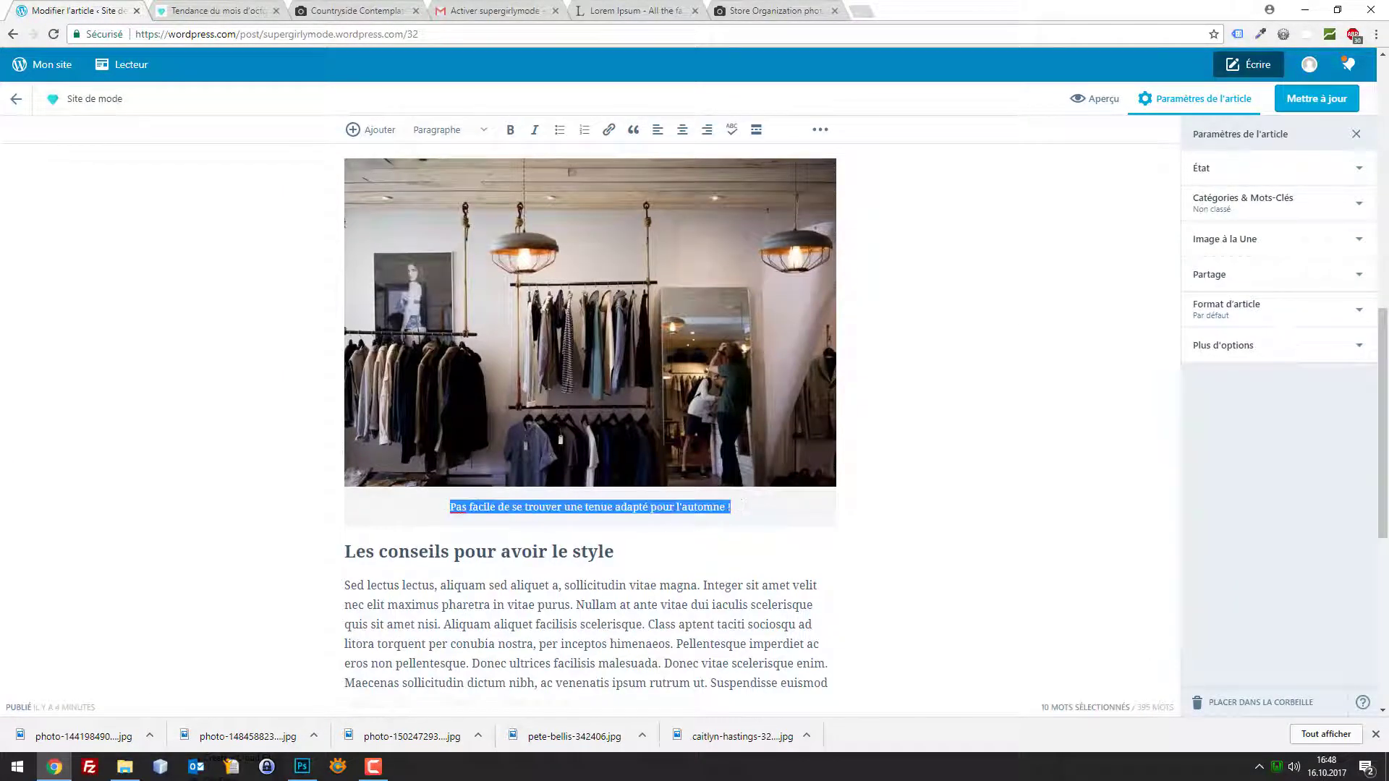
click(659, 131)
click(683, 132)
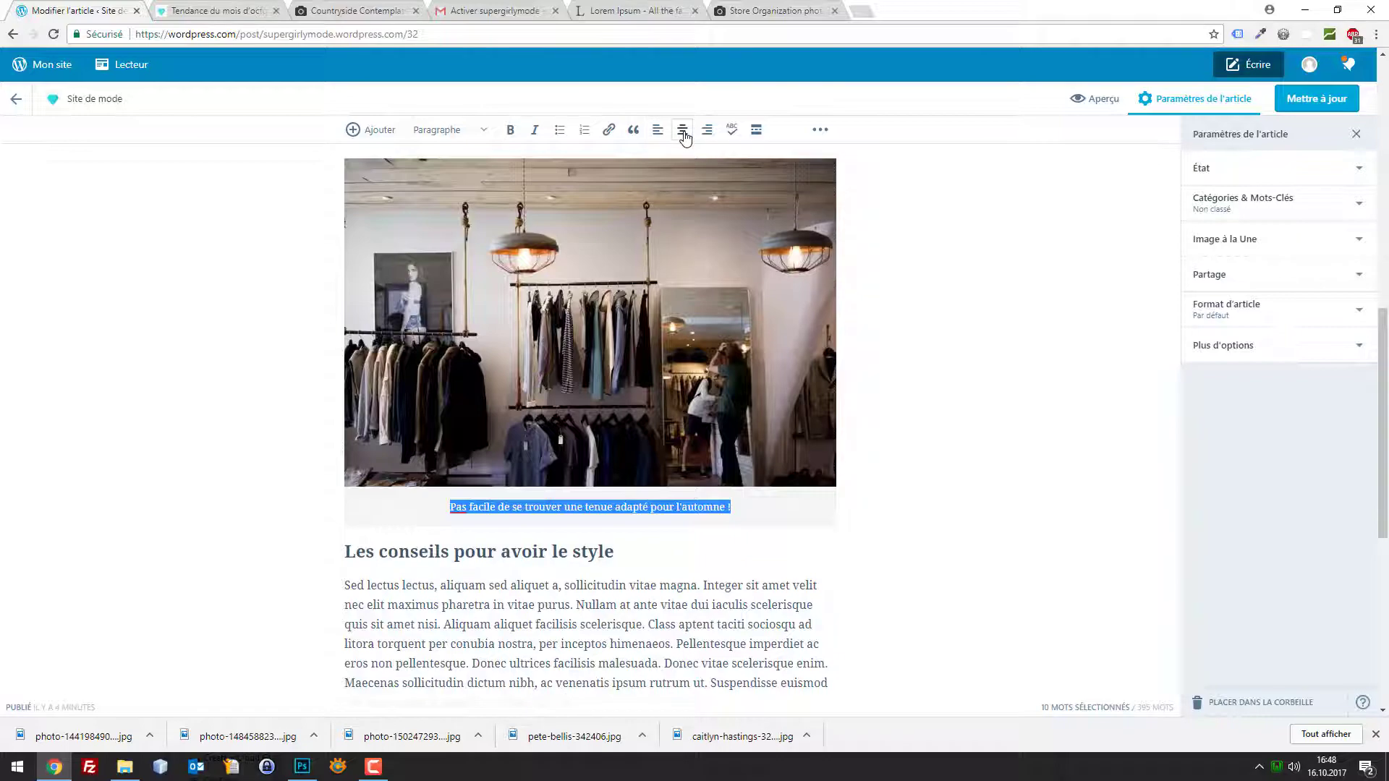
click(1291, 107)
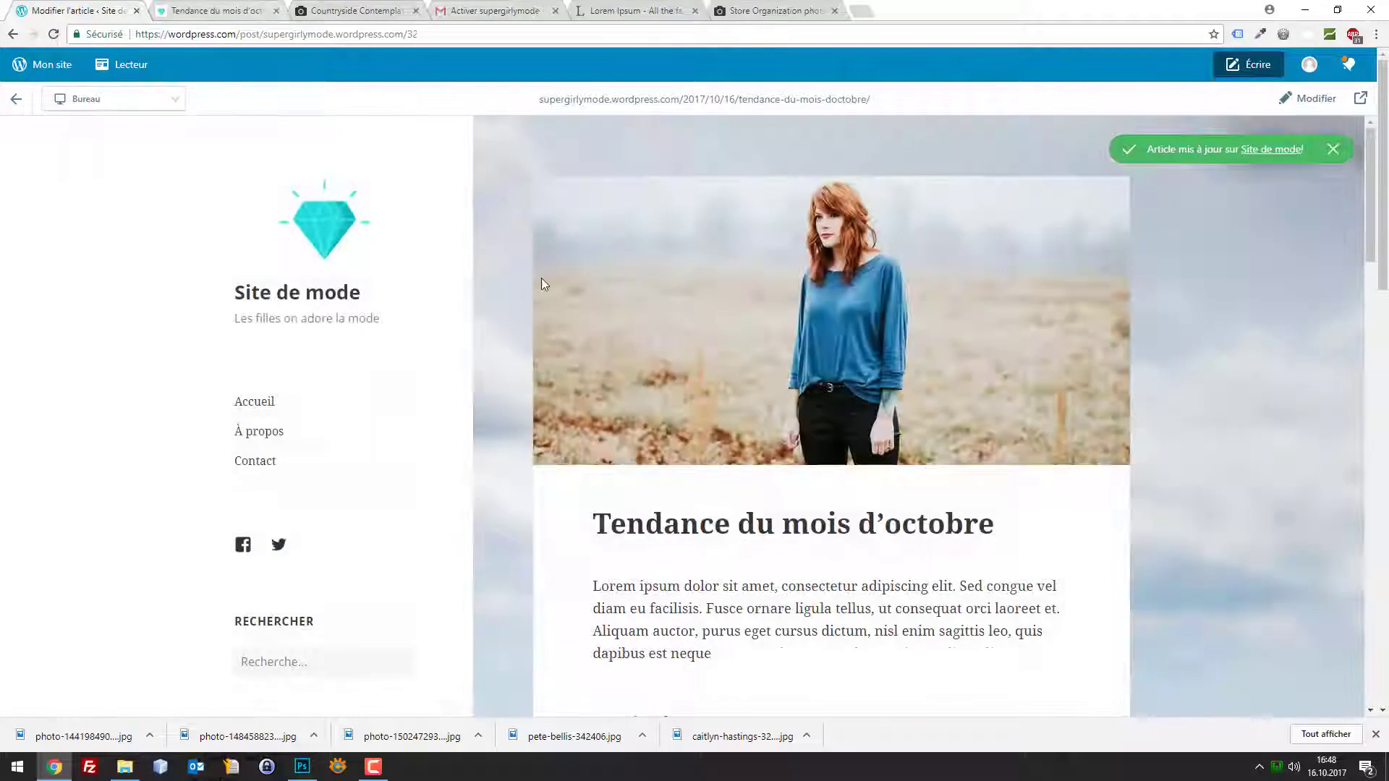
scroll(543, 282, down, 10)
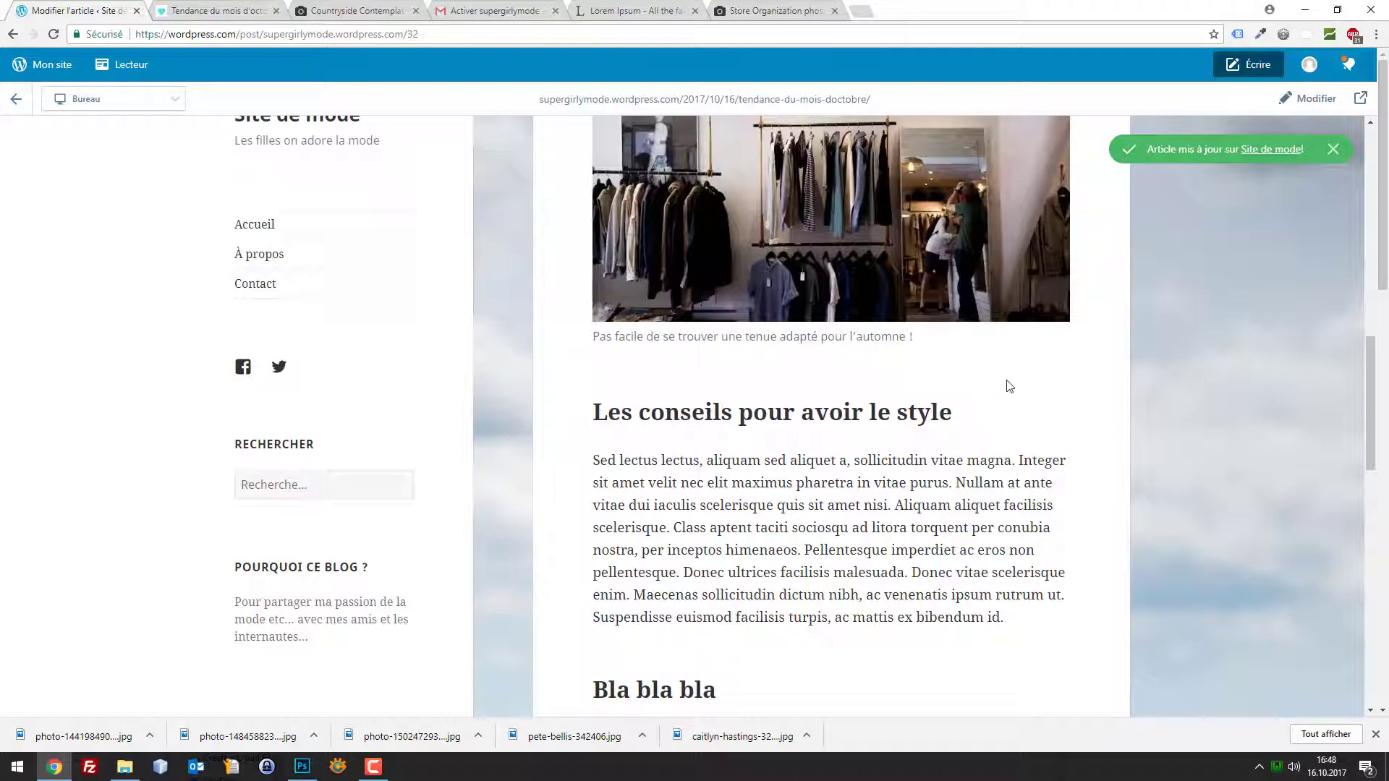
scroll(904, 346, up, 4)
scroll(701, 351, down, 4)
drag(935, 384, 554, 289)
click(211, 9)
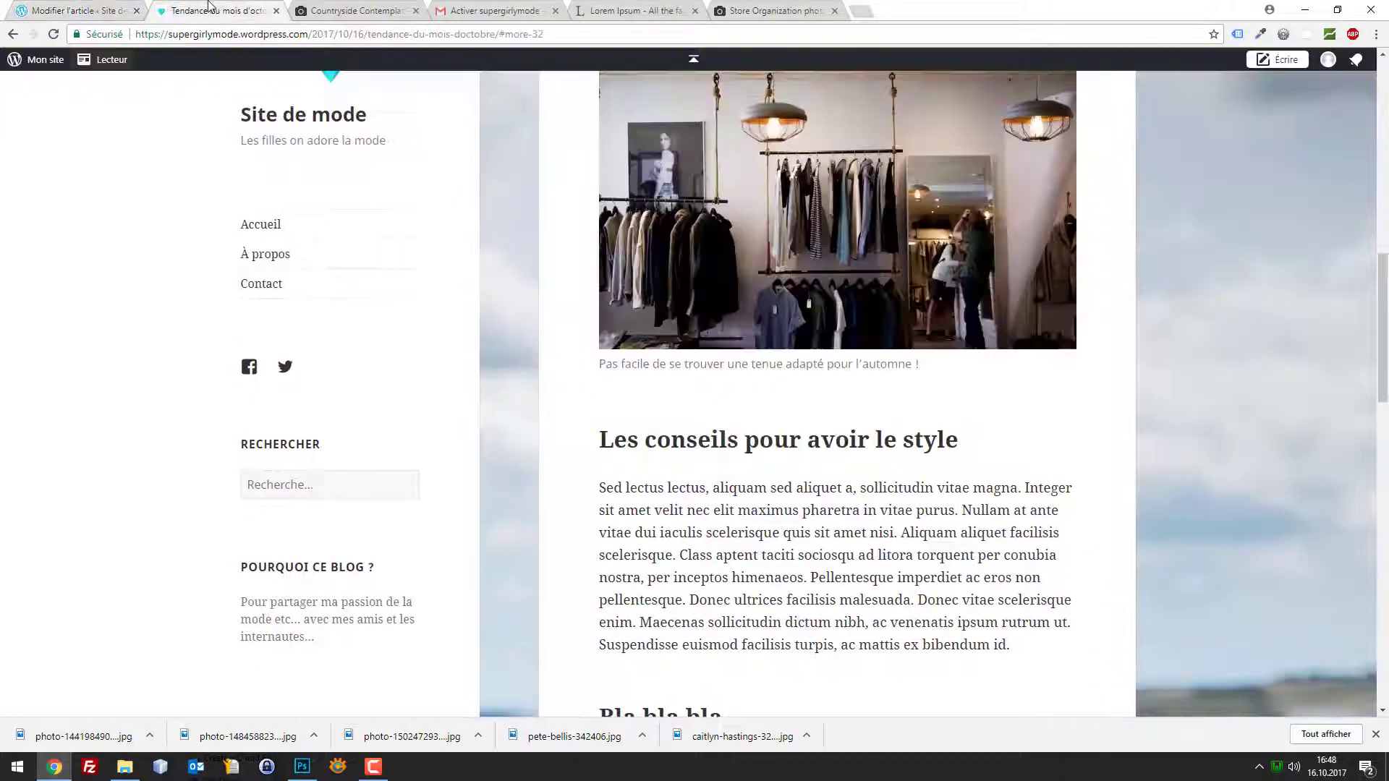
click(58, 10)
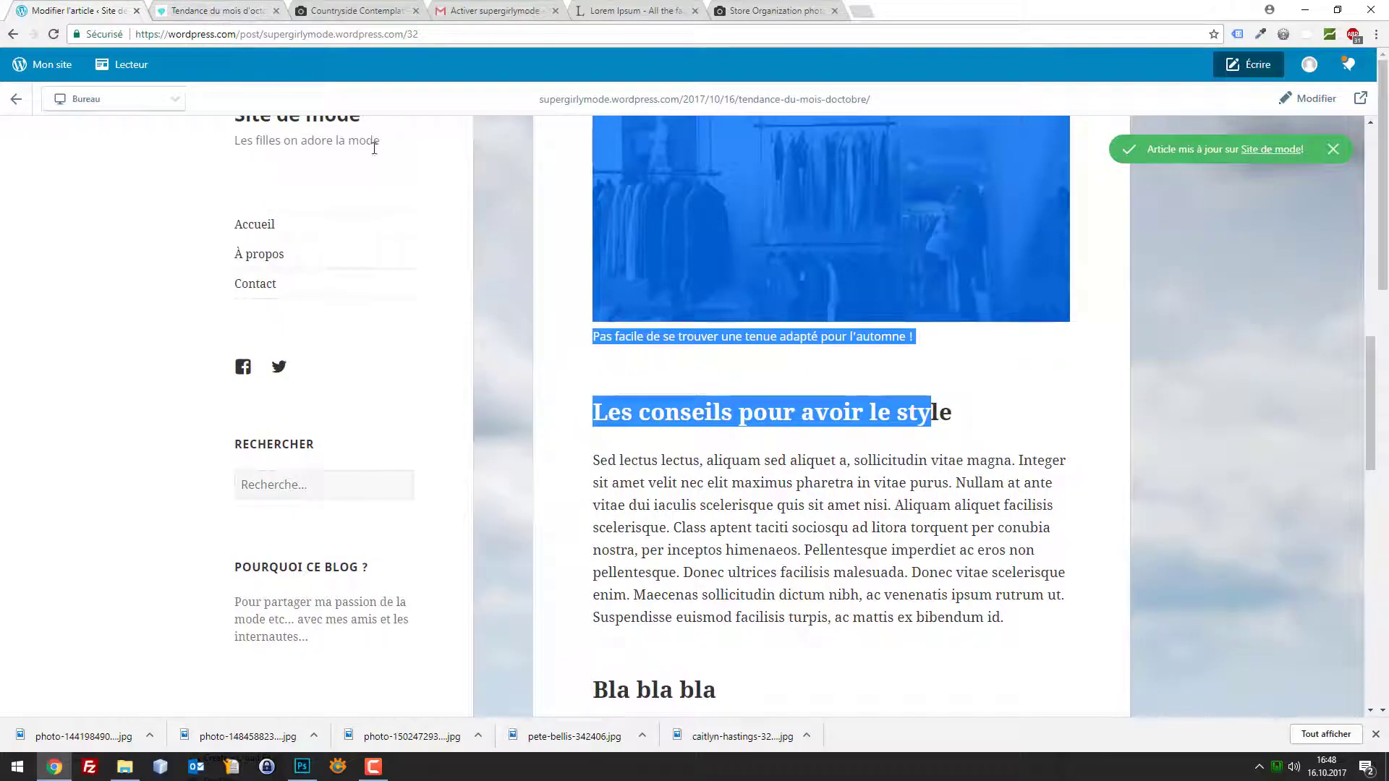
click(968, 376)
scroll(938, 434, up, 4)
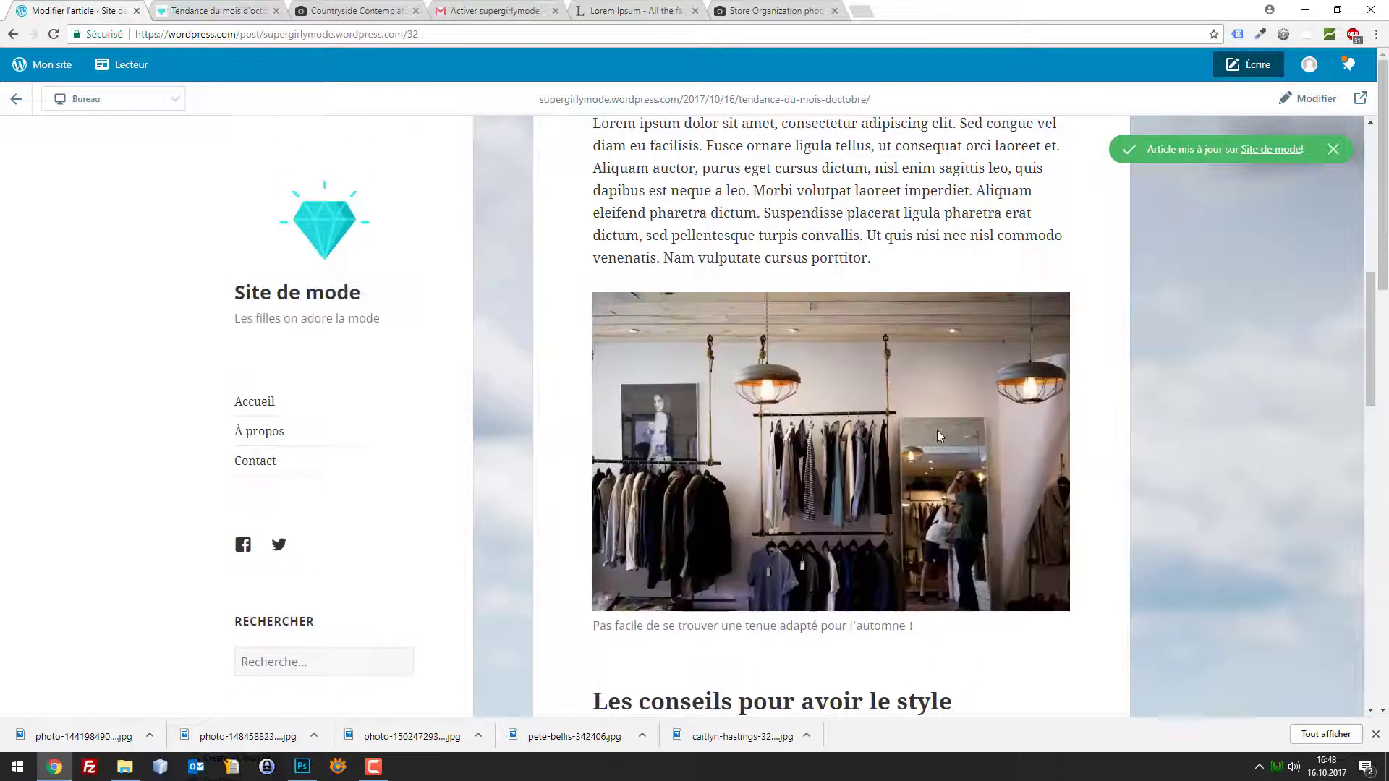
scroll(937, 434, up, 4)
scroll(1014, 366, down, 7)
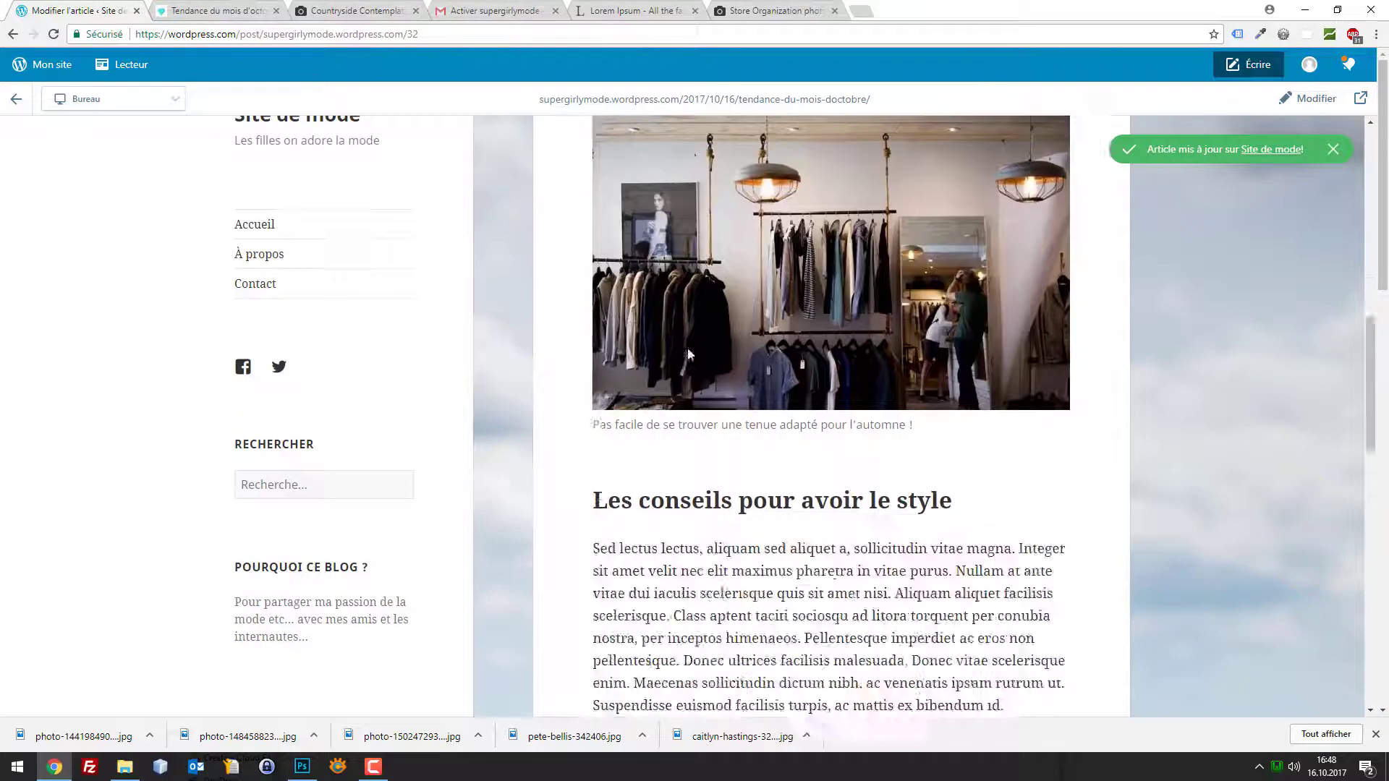
scroll(689, 355, down, 4)
scroll(873, 345, up, 6)
drag(940, 562, 582, 566)
drag(938, 556, 569, 566)
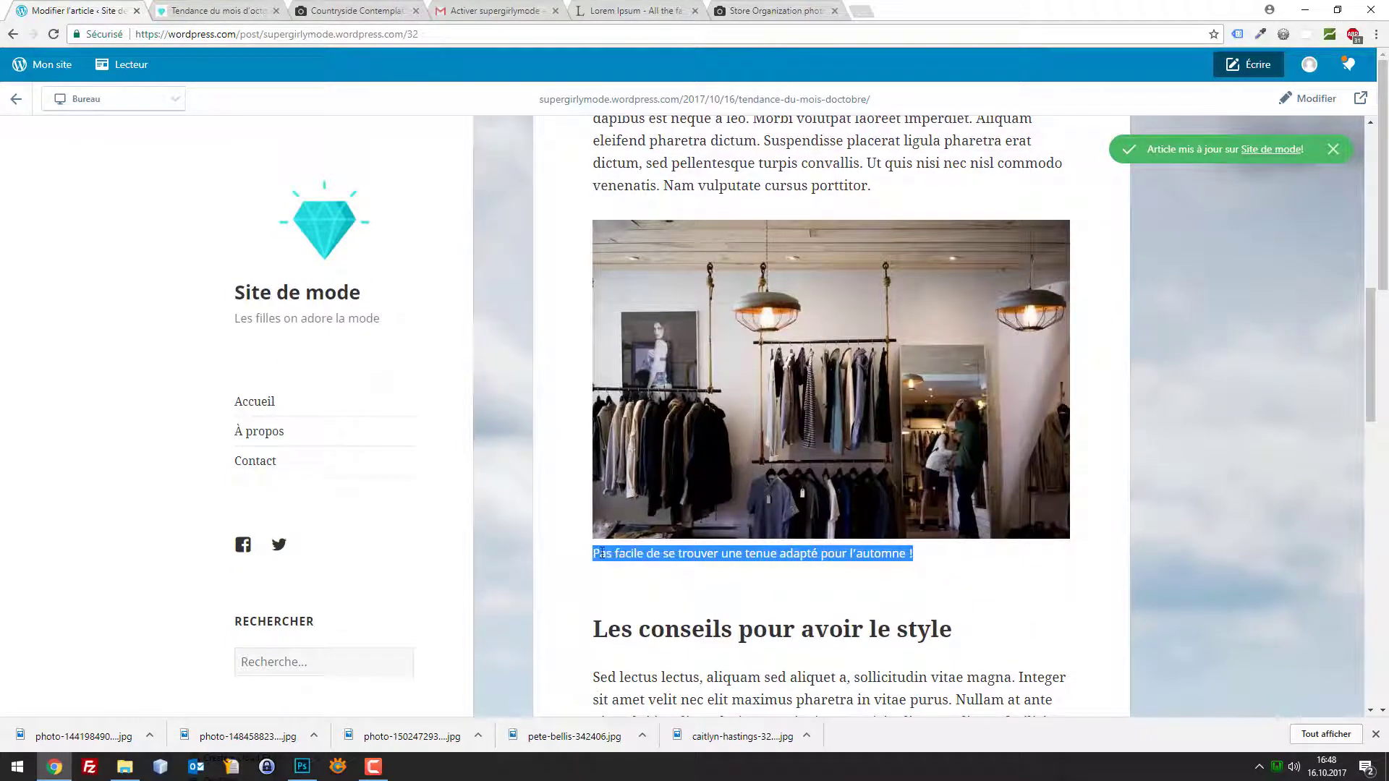
click(603, 553)
scroll(905, 294, up, 10)
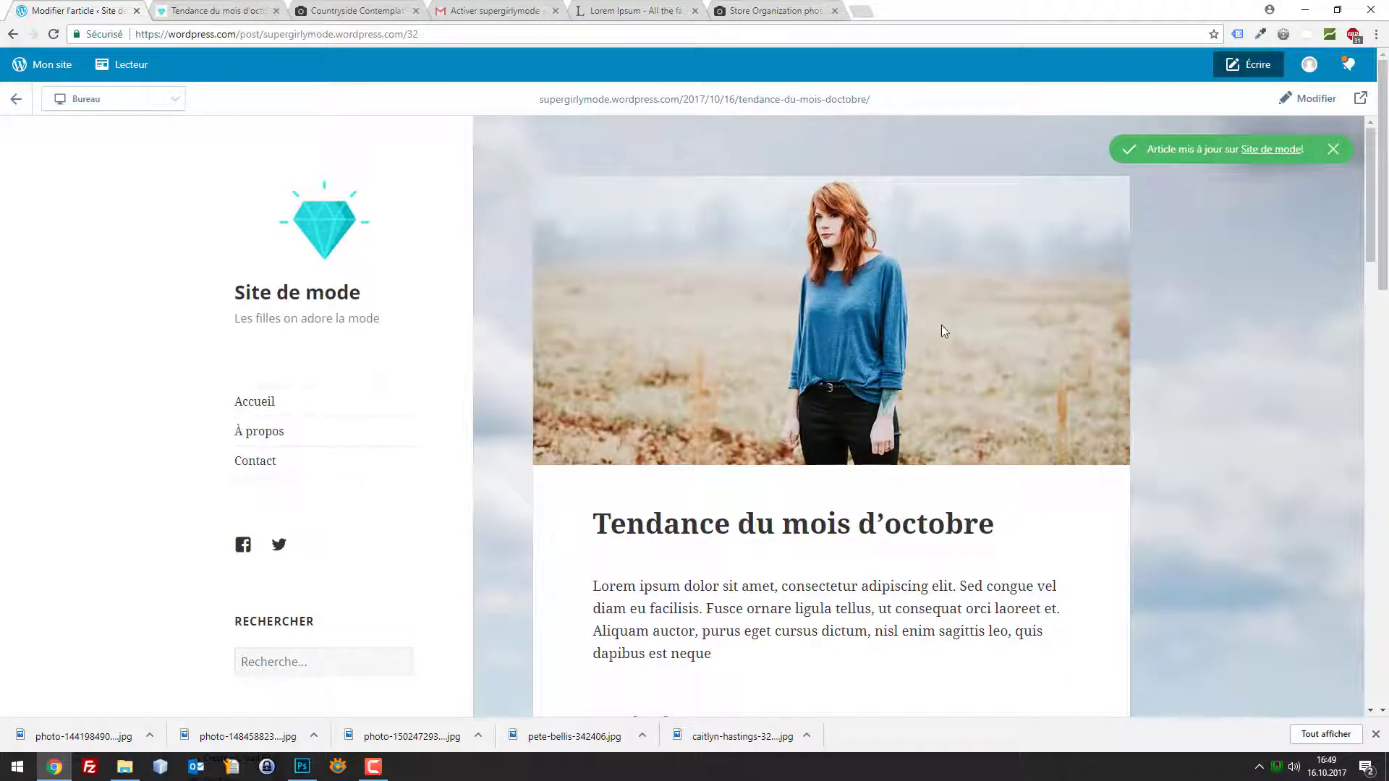
scroll(944, 322, down, 10)
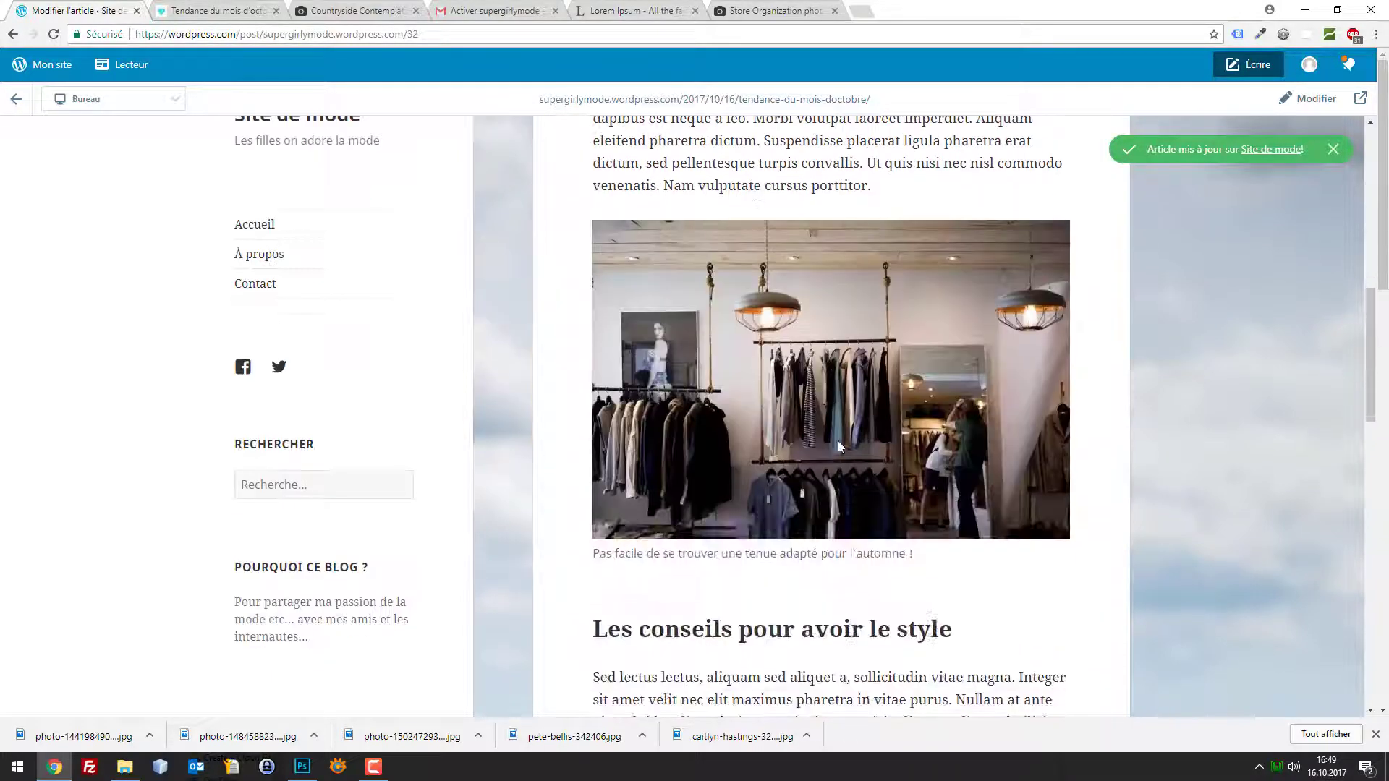
drag(606, 554, 983, 521)
scroll(1001, 496, down, 13)
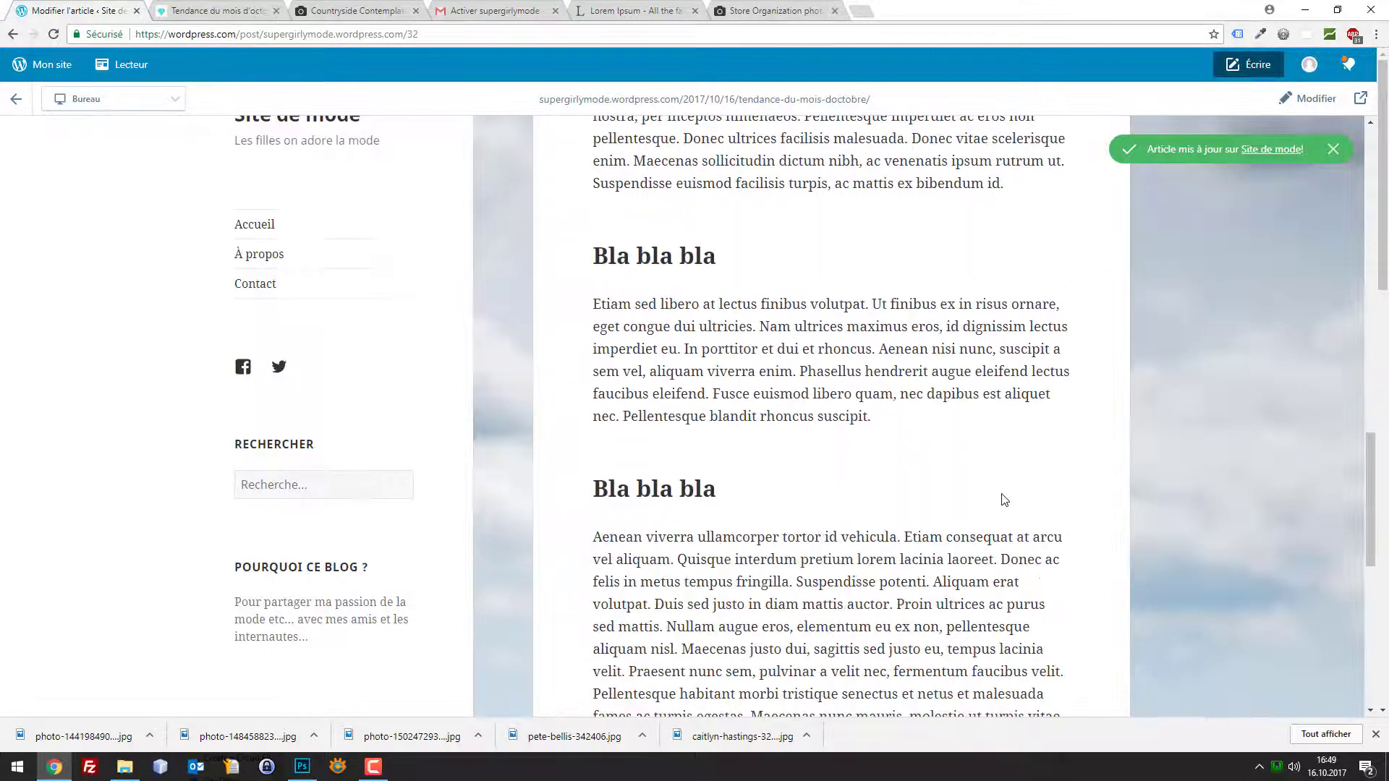
scroll(1006, 505, up, 1)
scroll(1006, 504, up, 15)
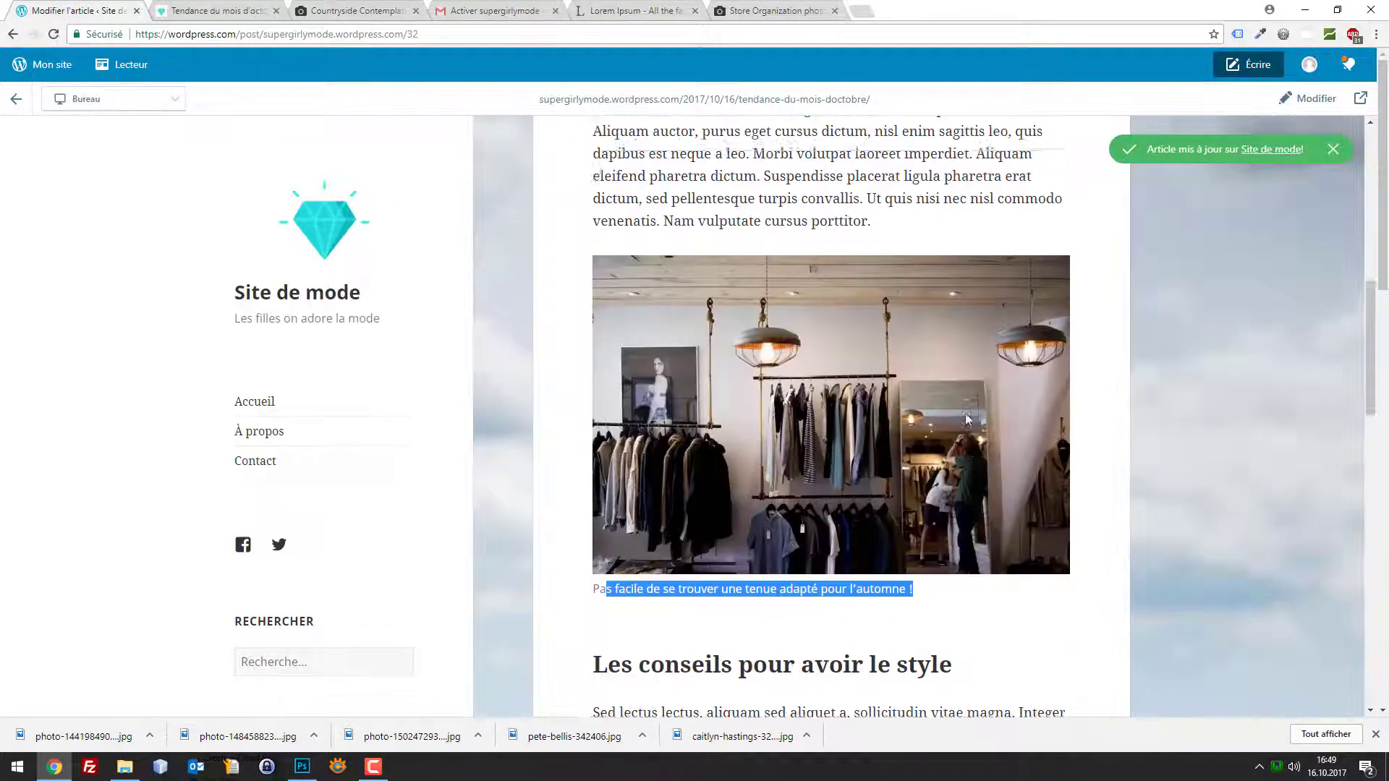
scroll(905, 325, up, 5)
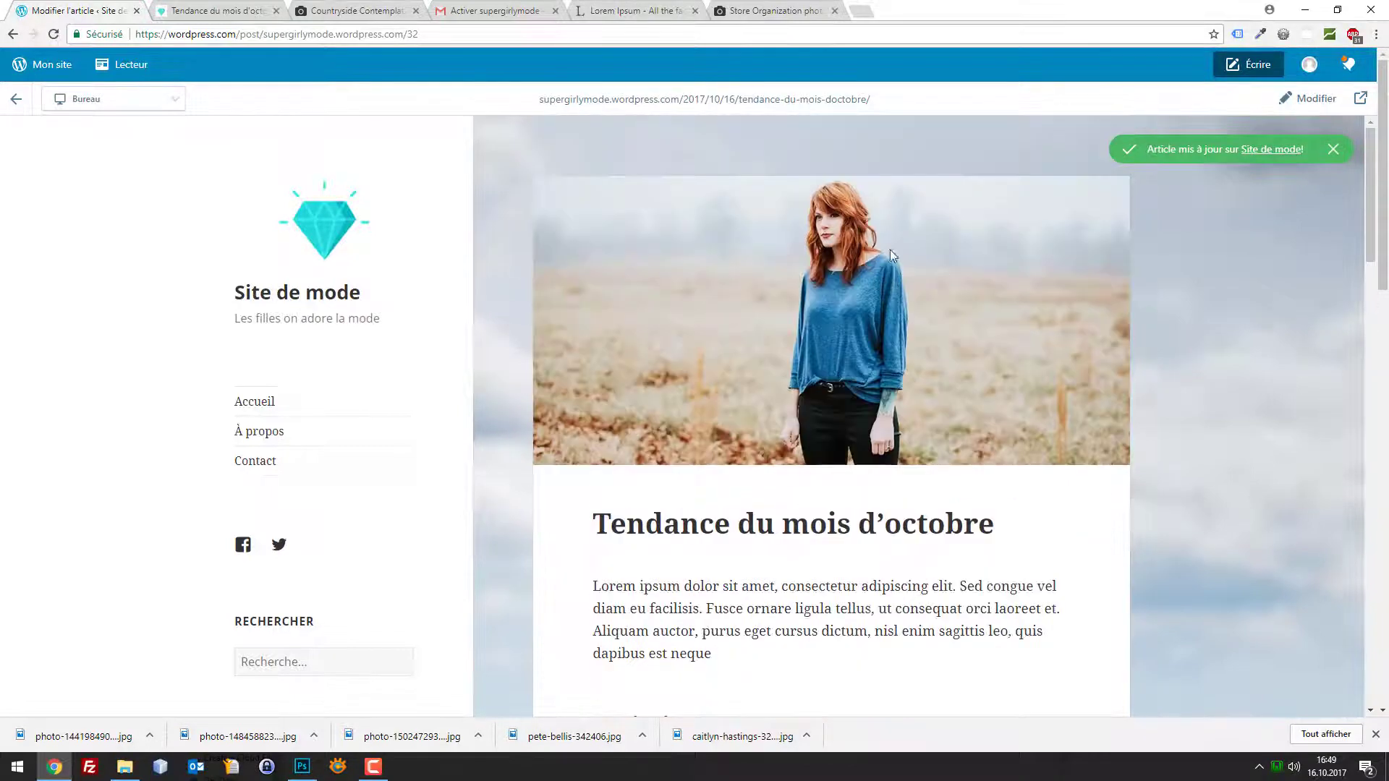
scroll(954, 392, down, 6)
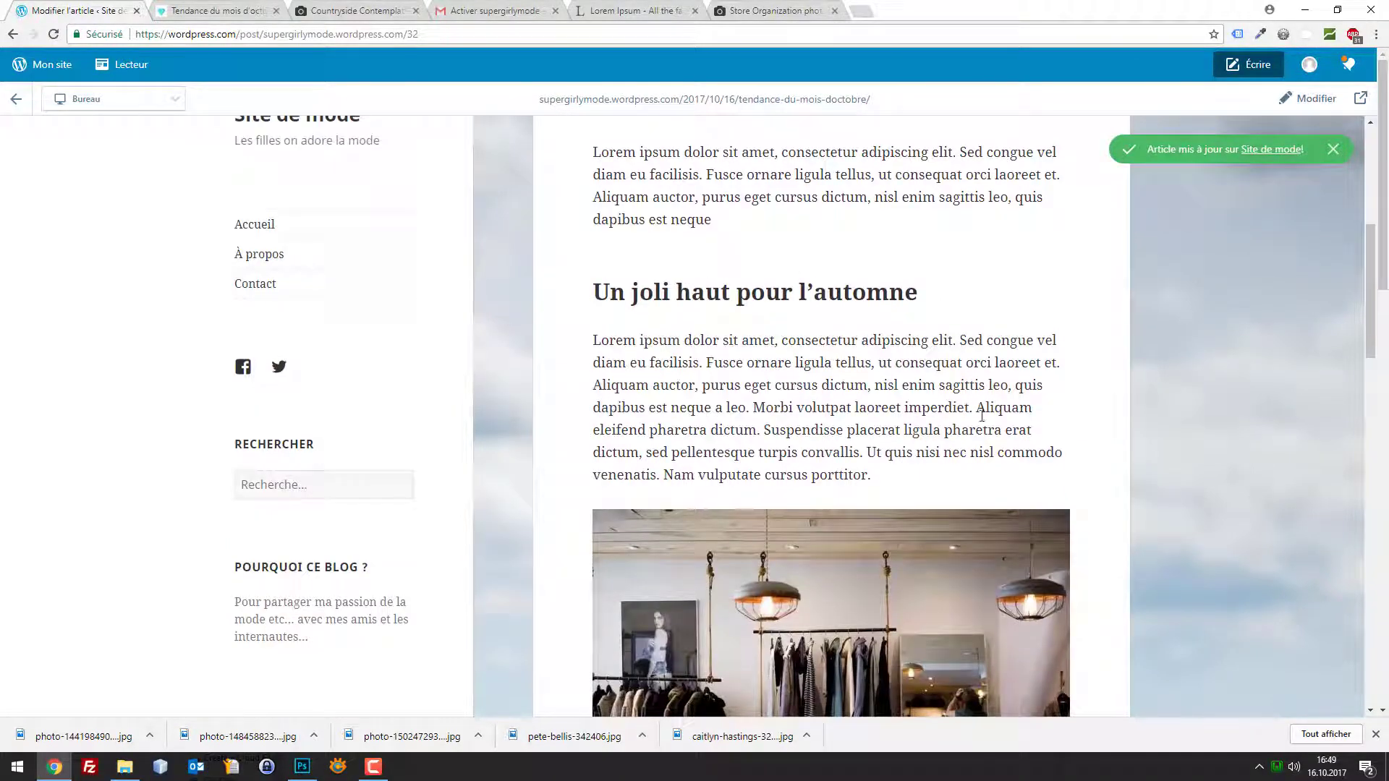
drag(894, 466, 590, 340)
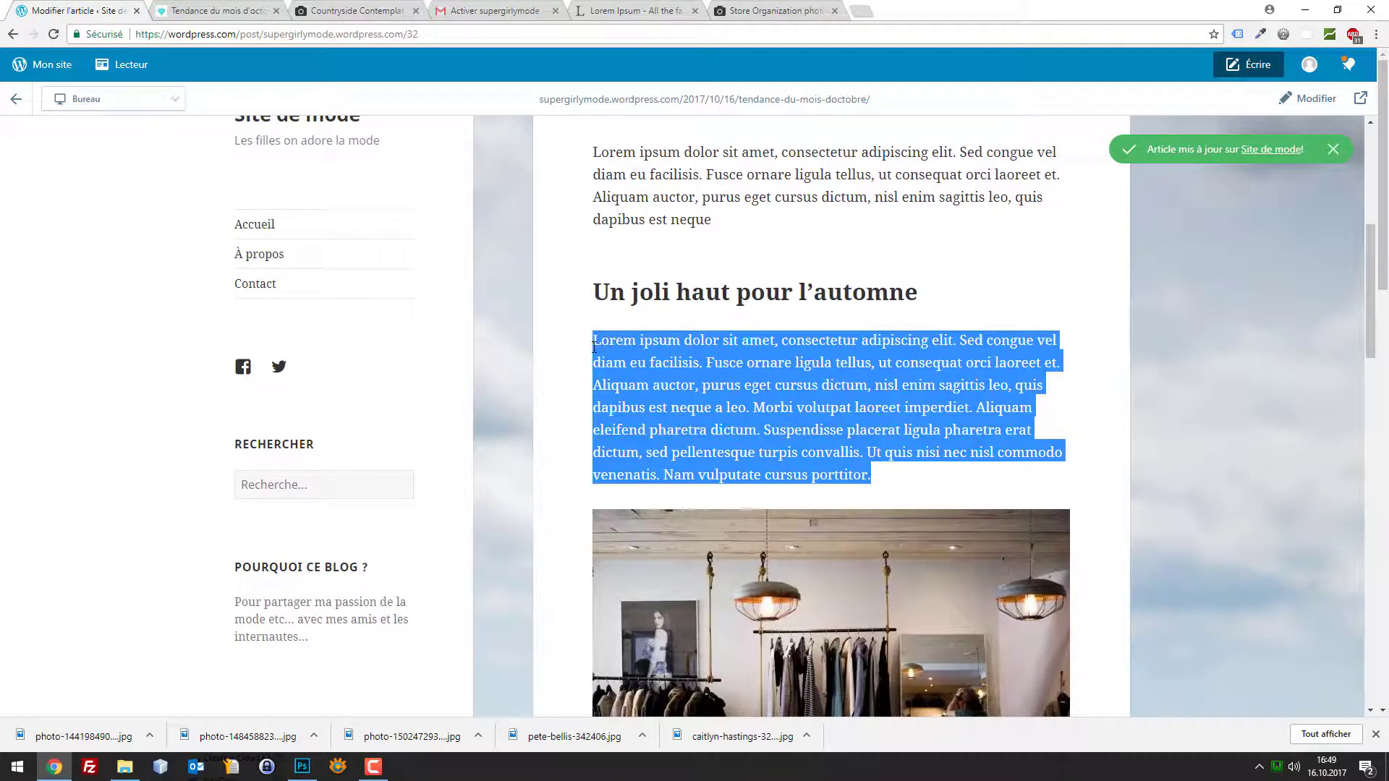
scroll(752, 372, down, 6)
drag(908, 487, 748, 347)
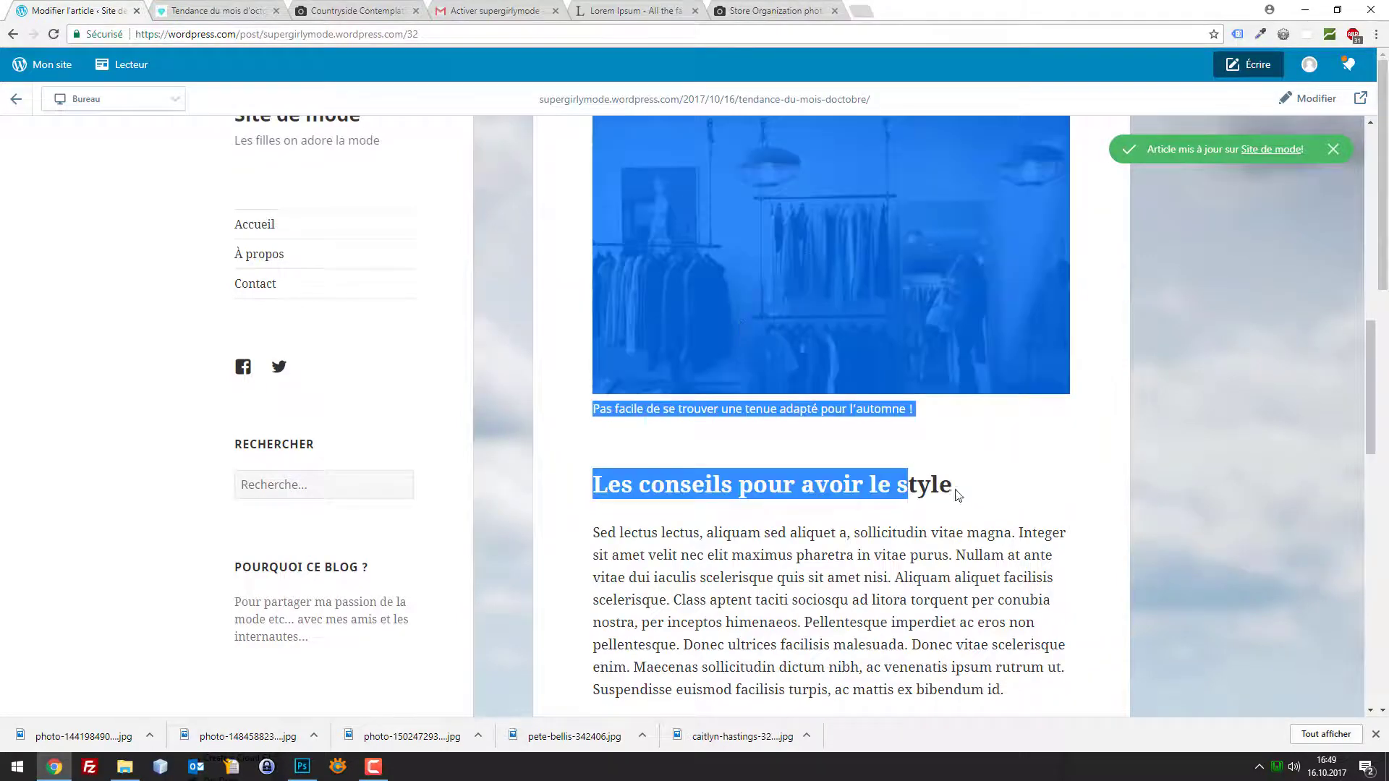
click(931, 420)
drag(931, 421, 579, 416)
scroll(813, 351, down, 3)
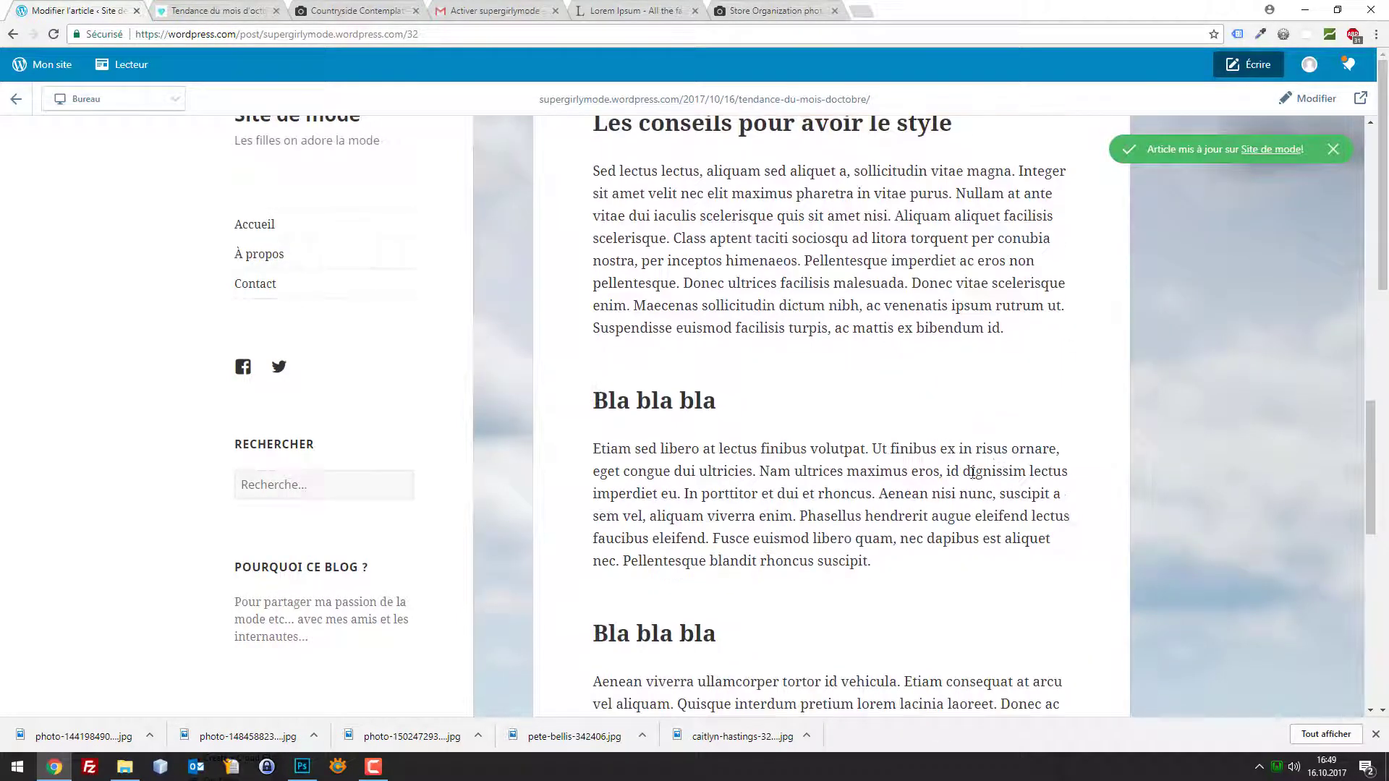
drag(814, 351, 794, 338)
click(944, 488)
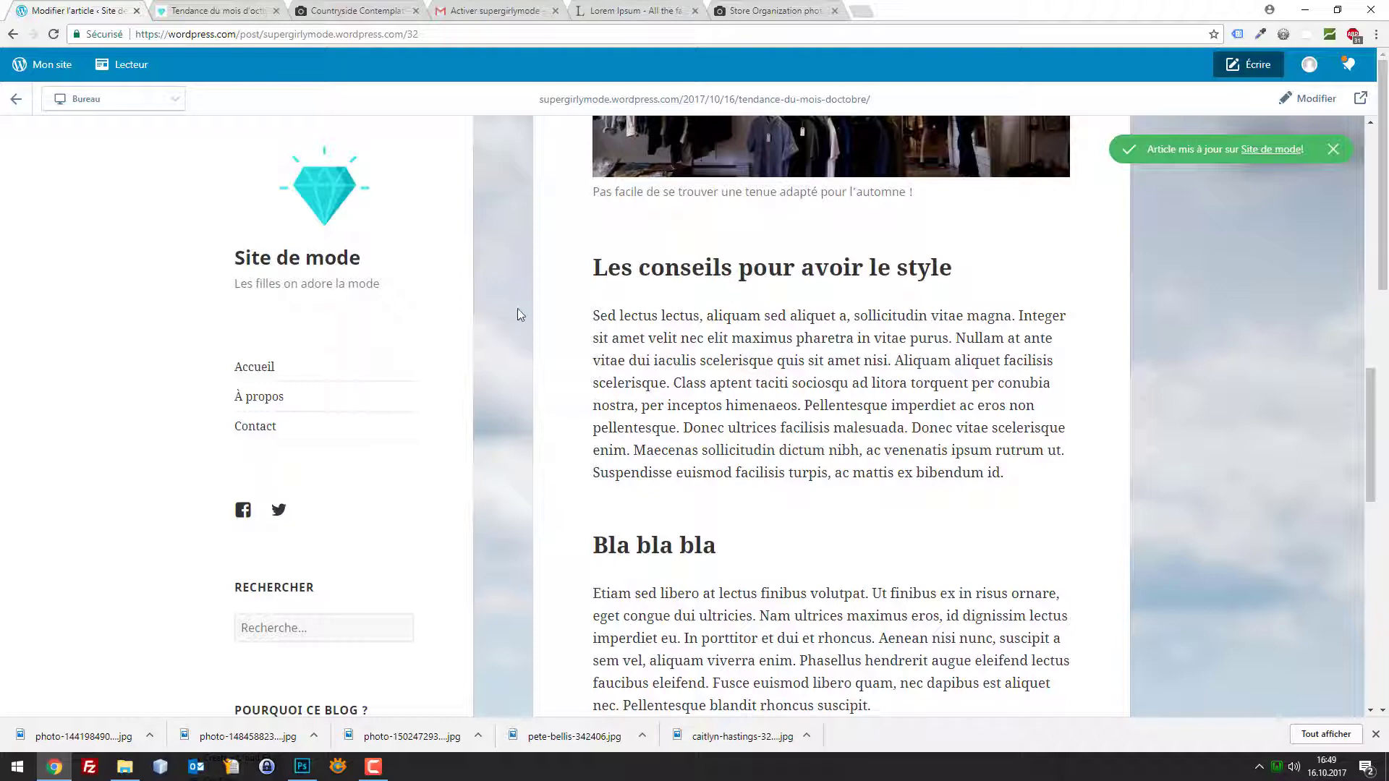
scroll(517, 309, down, 10)
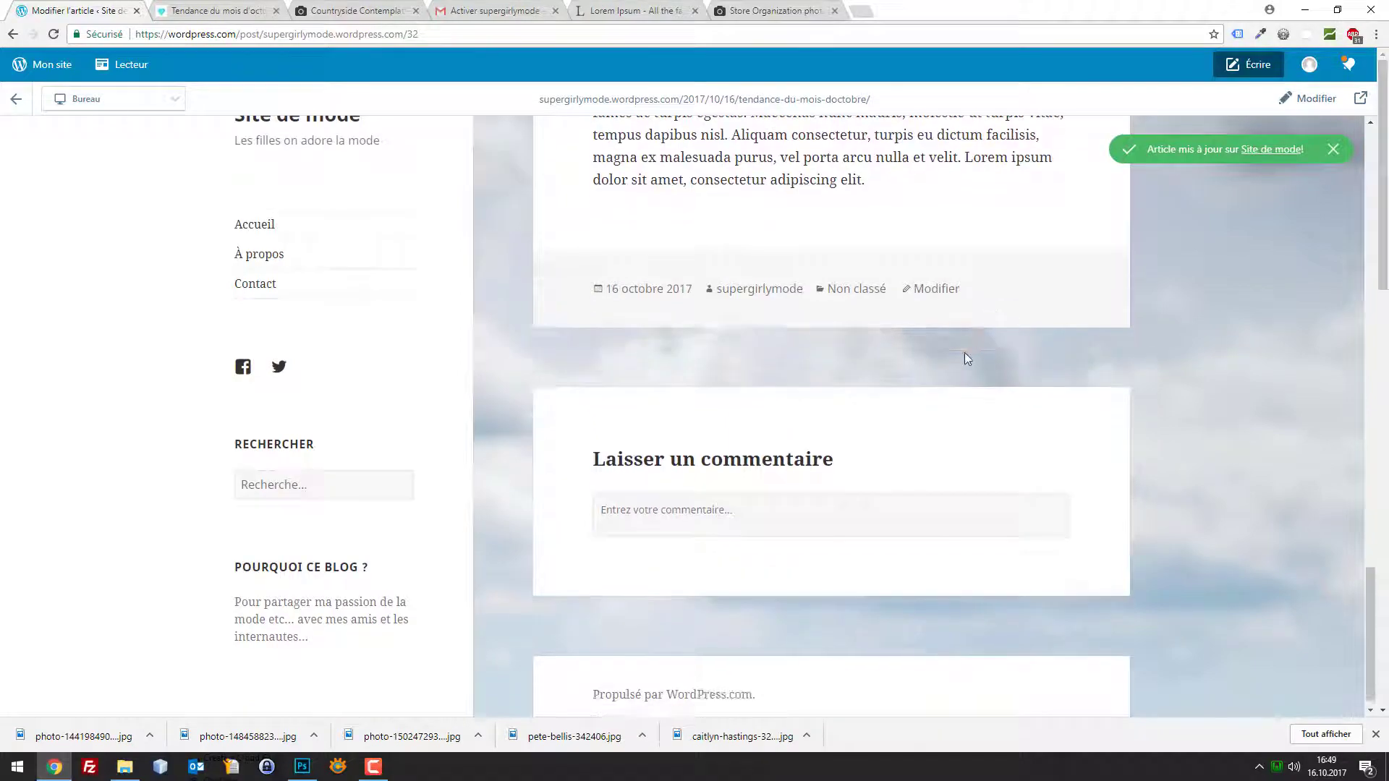
scroll(965, 354, up, 10)
scroll(872, 465, down, 10)
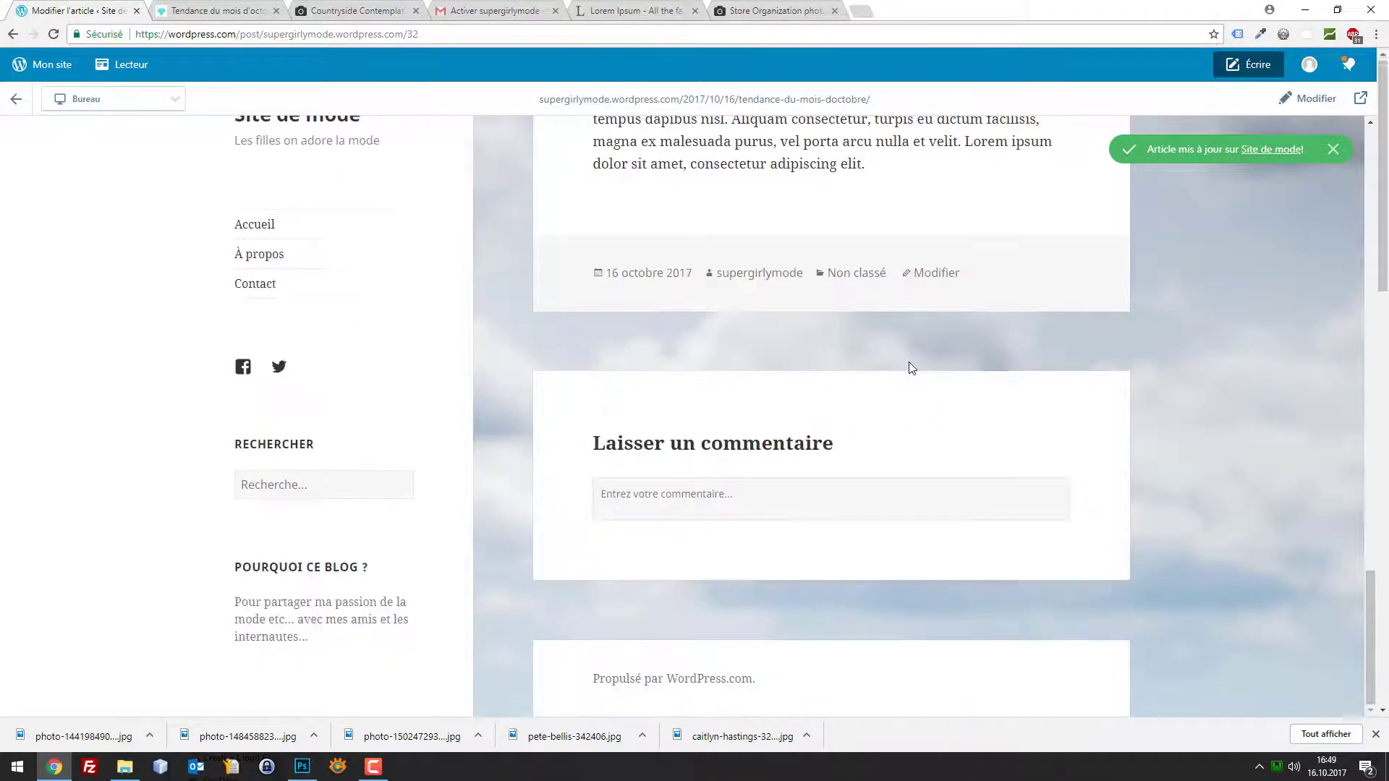
scroll(917, 371, up, 15)
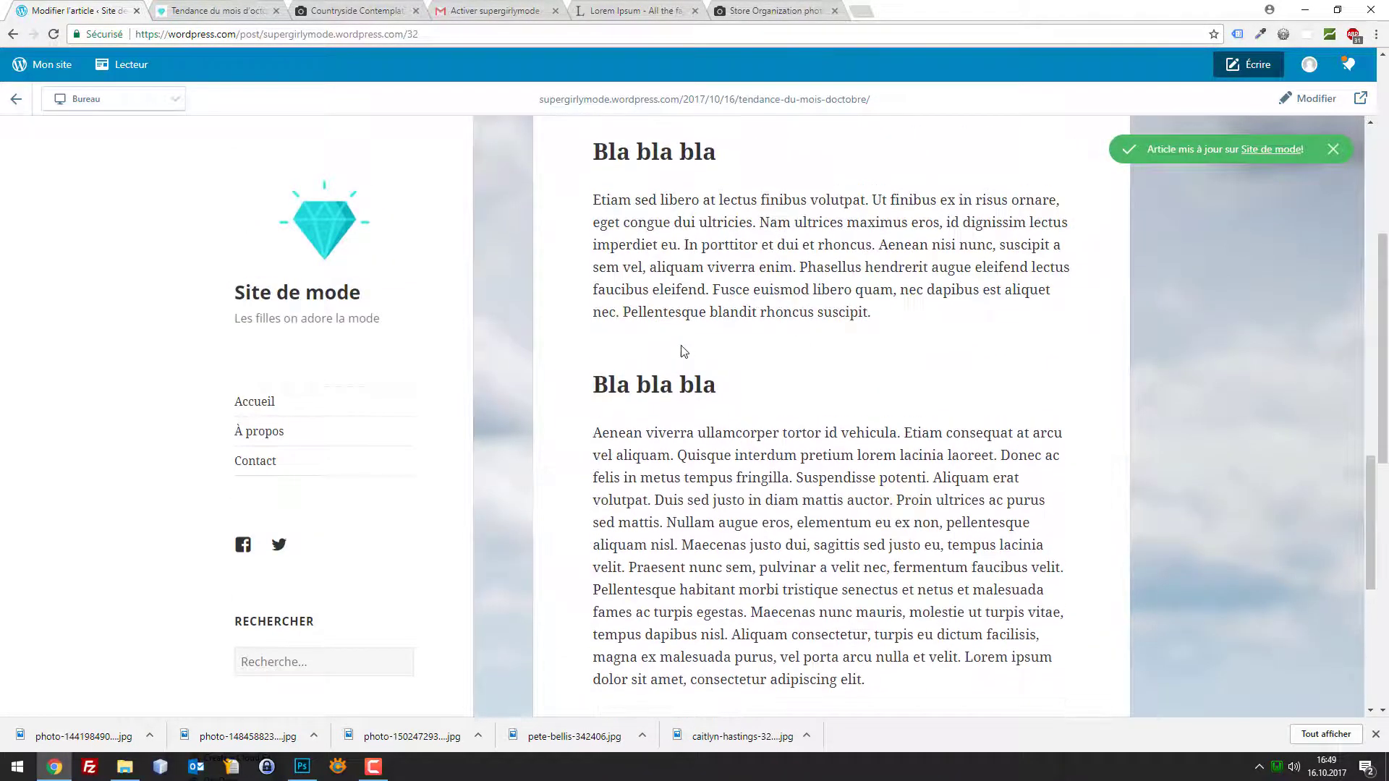
click(244, 9)
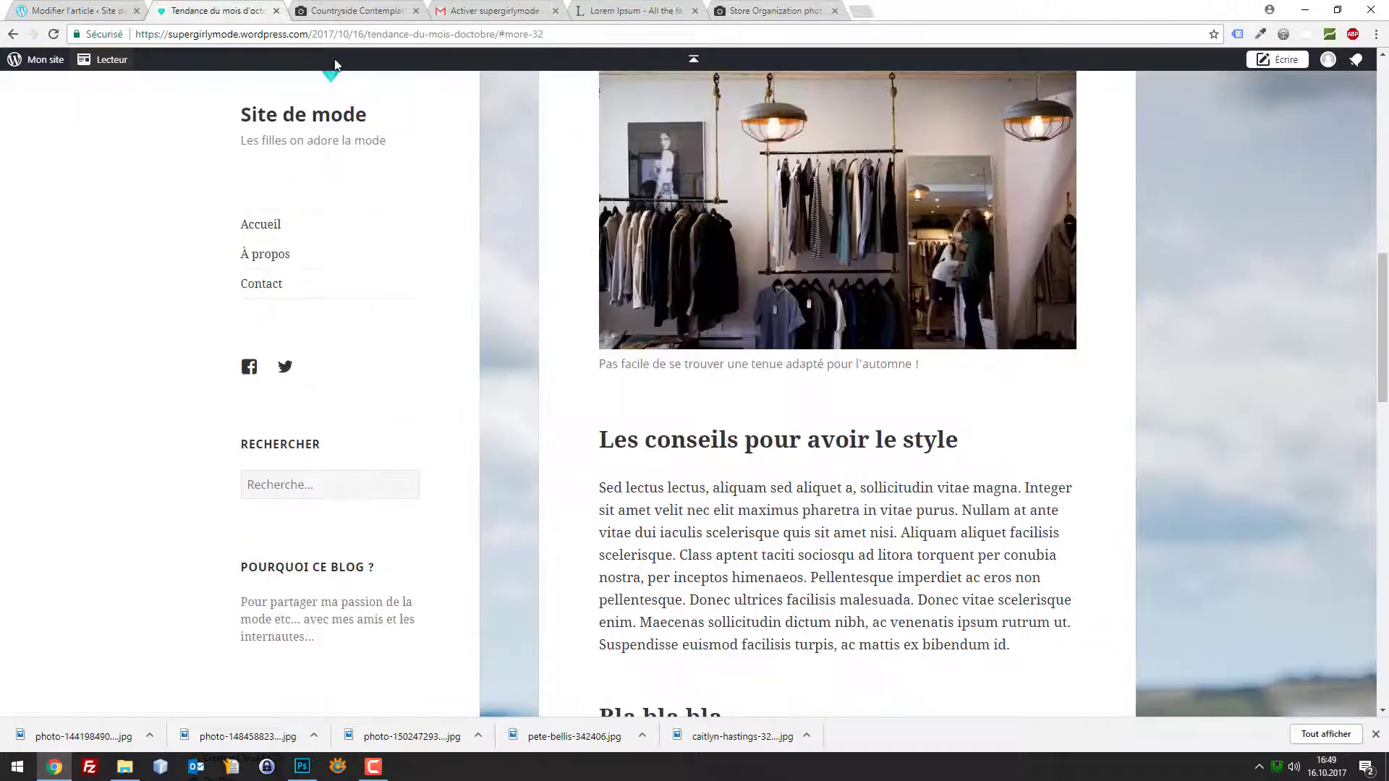
scroll(995, 301, down, 5)
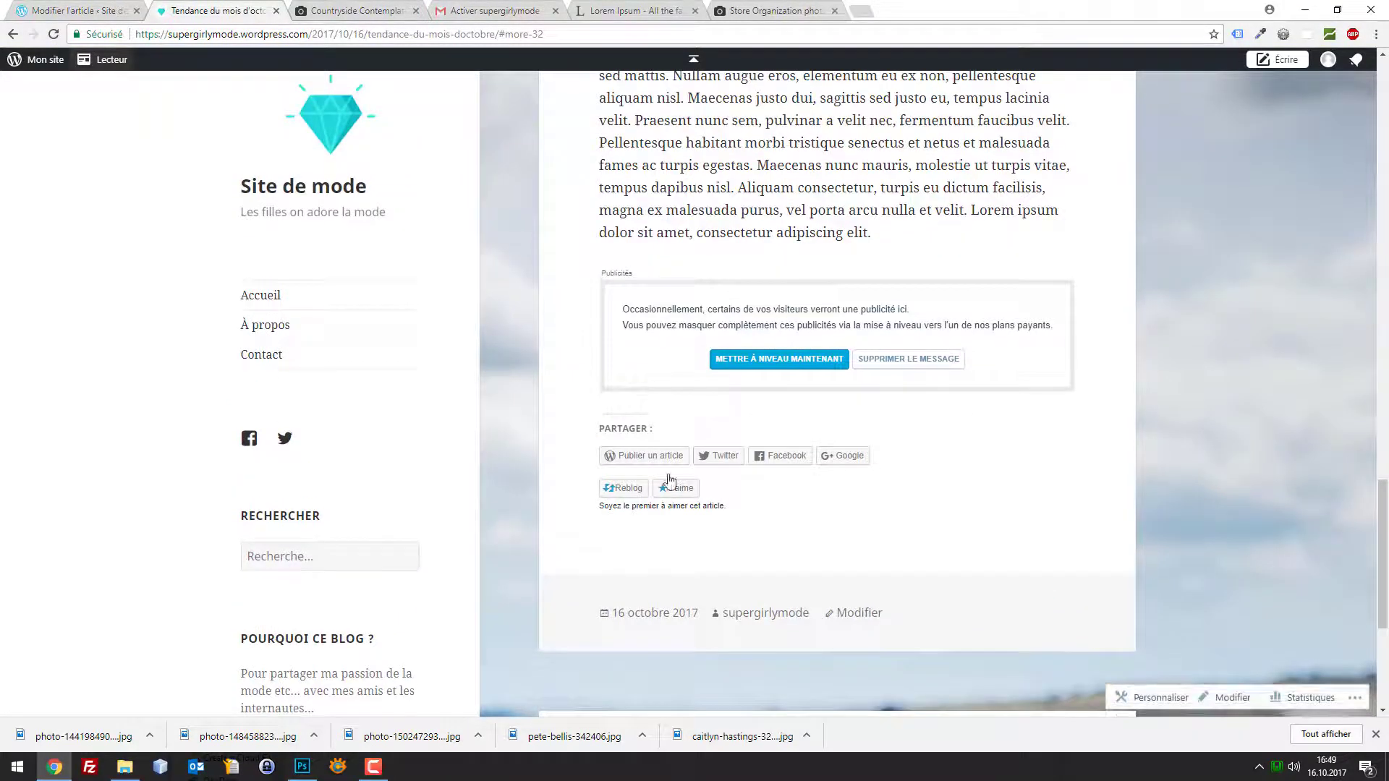
scroll(722, 486, down, 4)
click(727, 492)
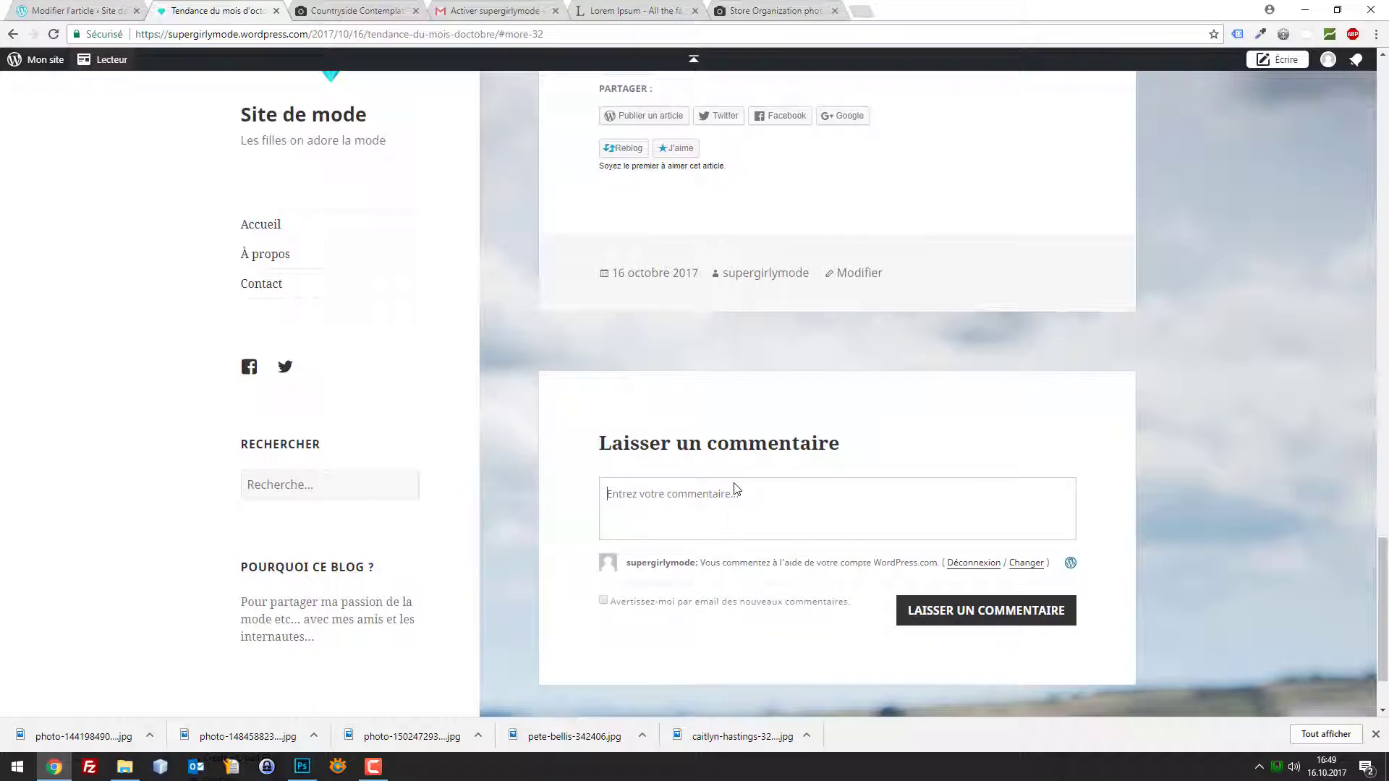
scroll(375, 189, up, 7)
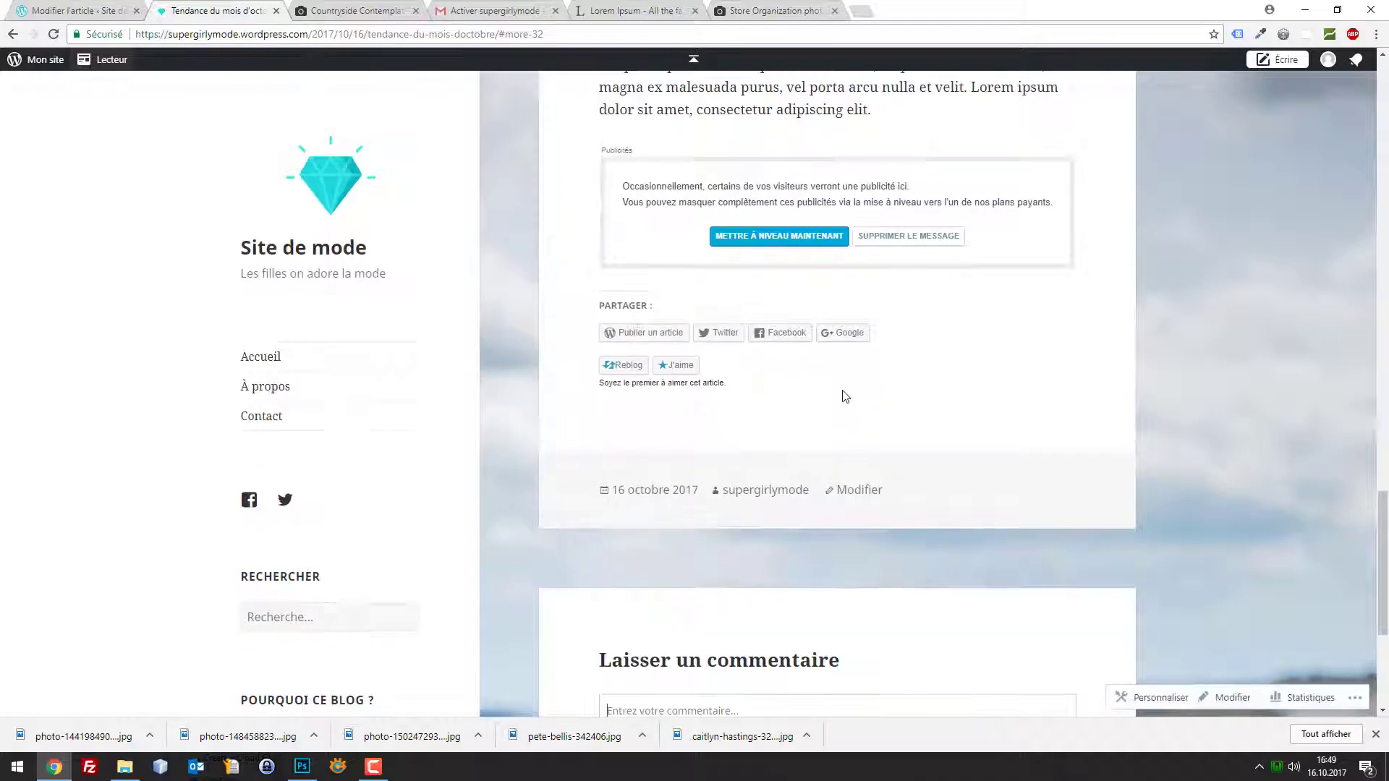
drag(884, 422, 648, 371)
click(45, 5)
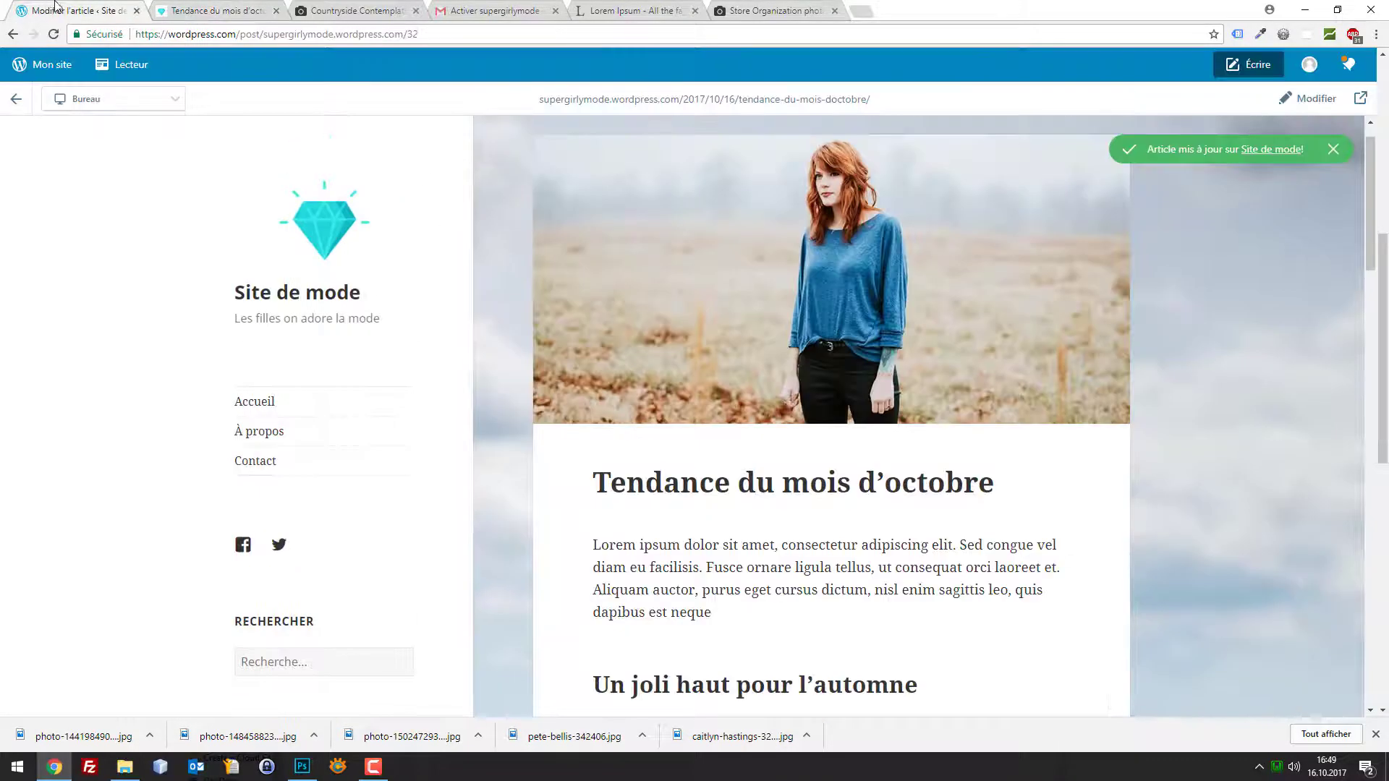
click(184, 13)
click(81, 9)
Open the site's Commentaires list, then type the comment 'Trop génial cet article !' on the live post
click(41, 57)
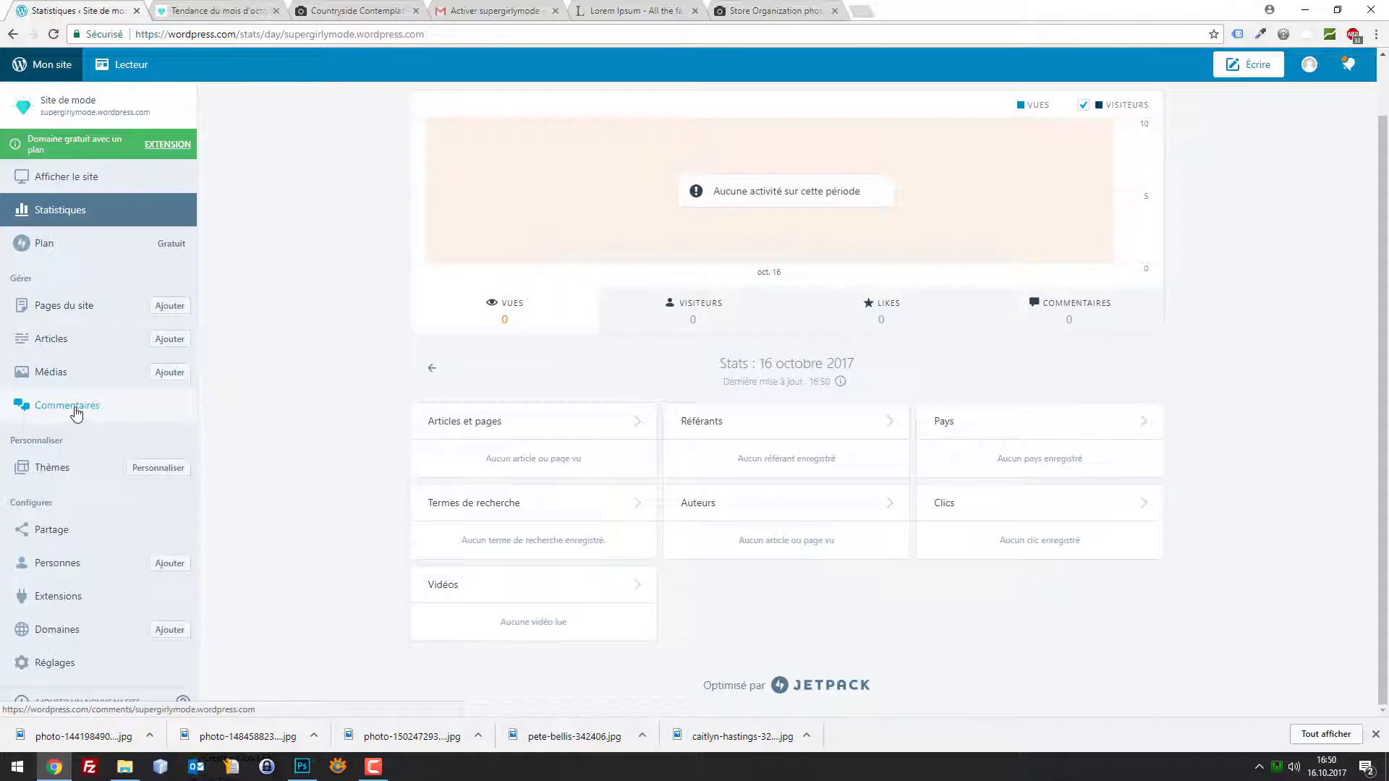
click(75, 411)
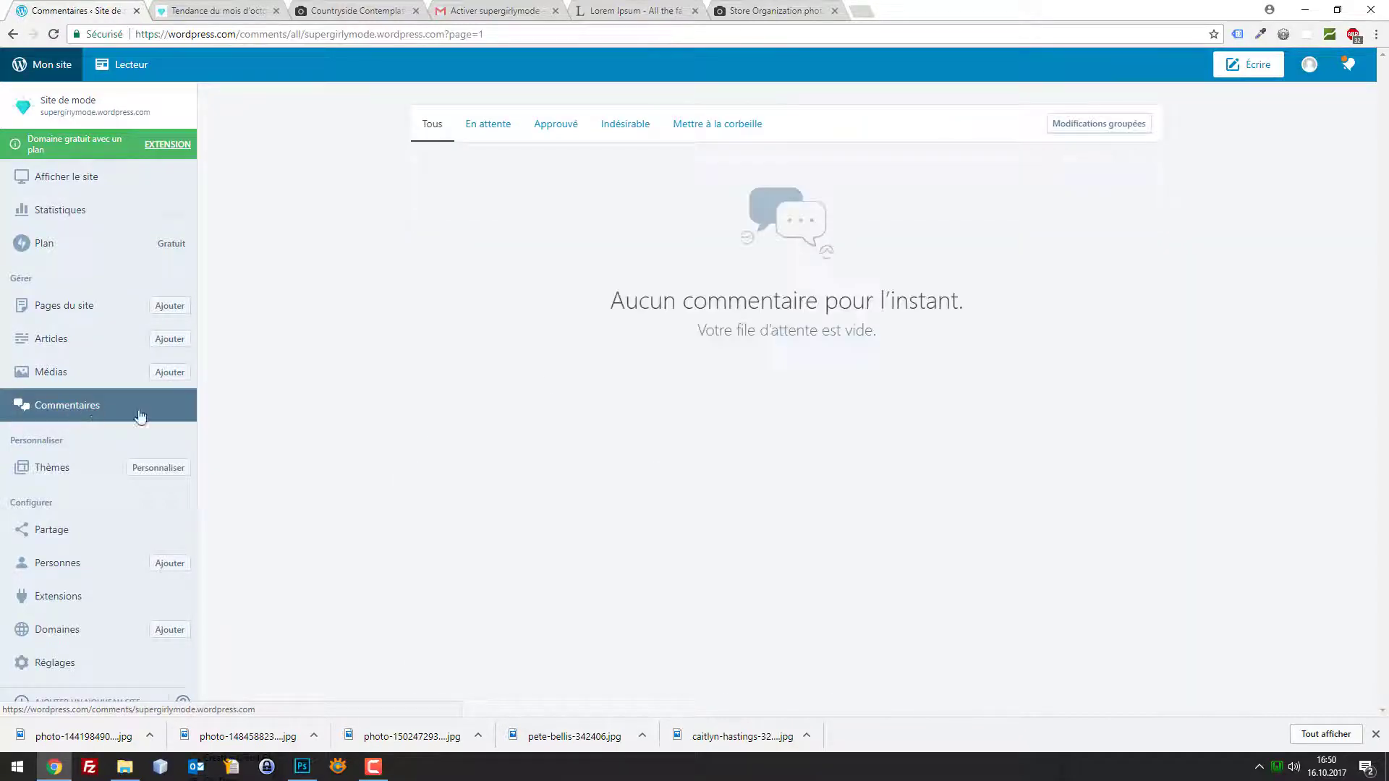
click(255, 8)
scroll(1074, 473, down, 8)
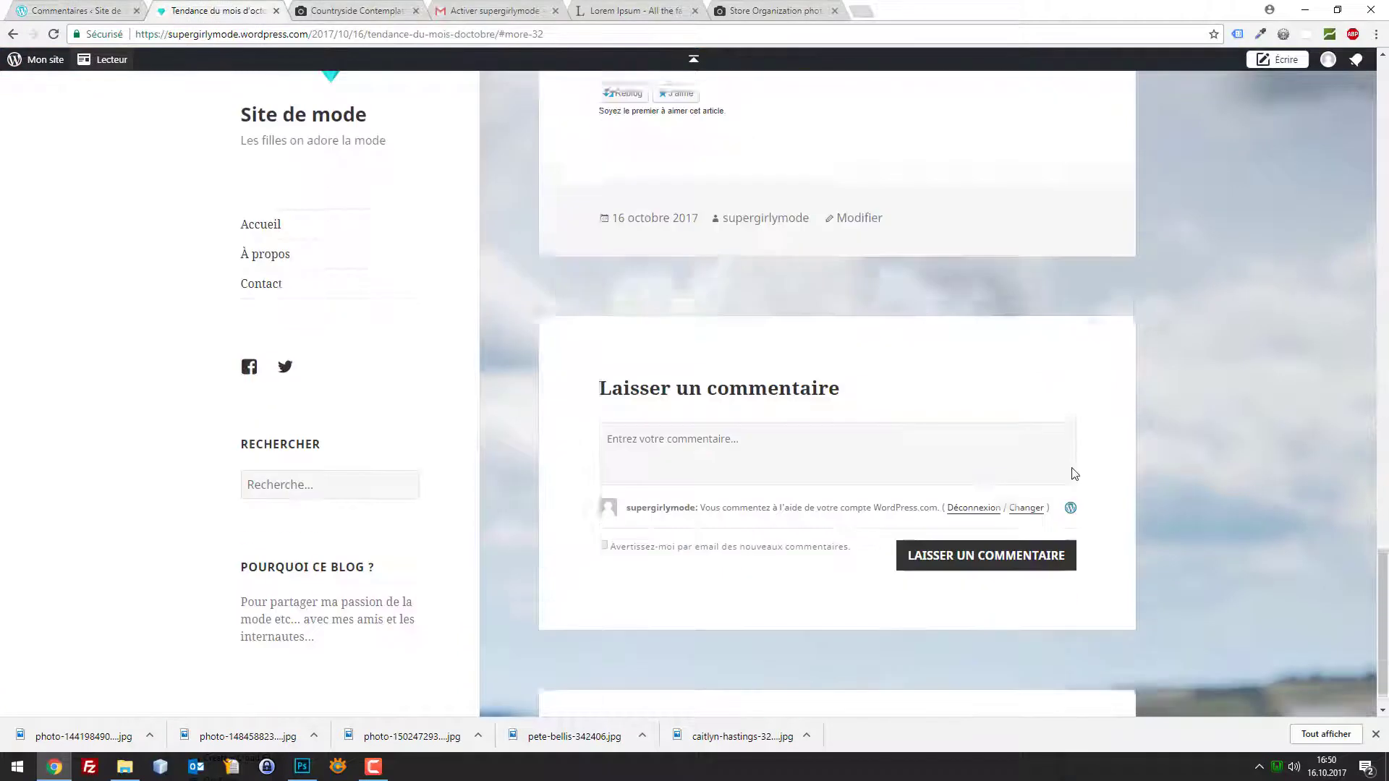
click(782, 441)
text(Trop gé)
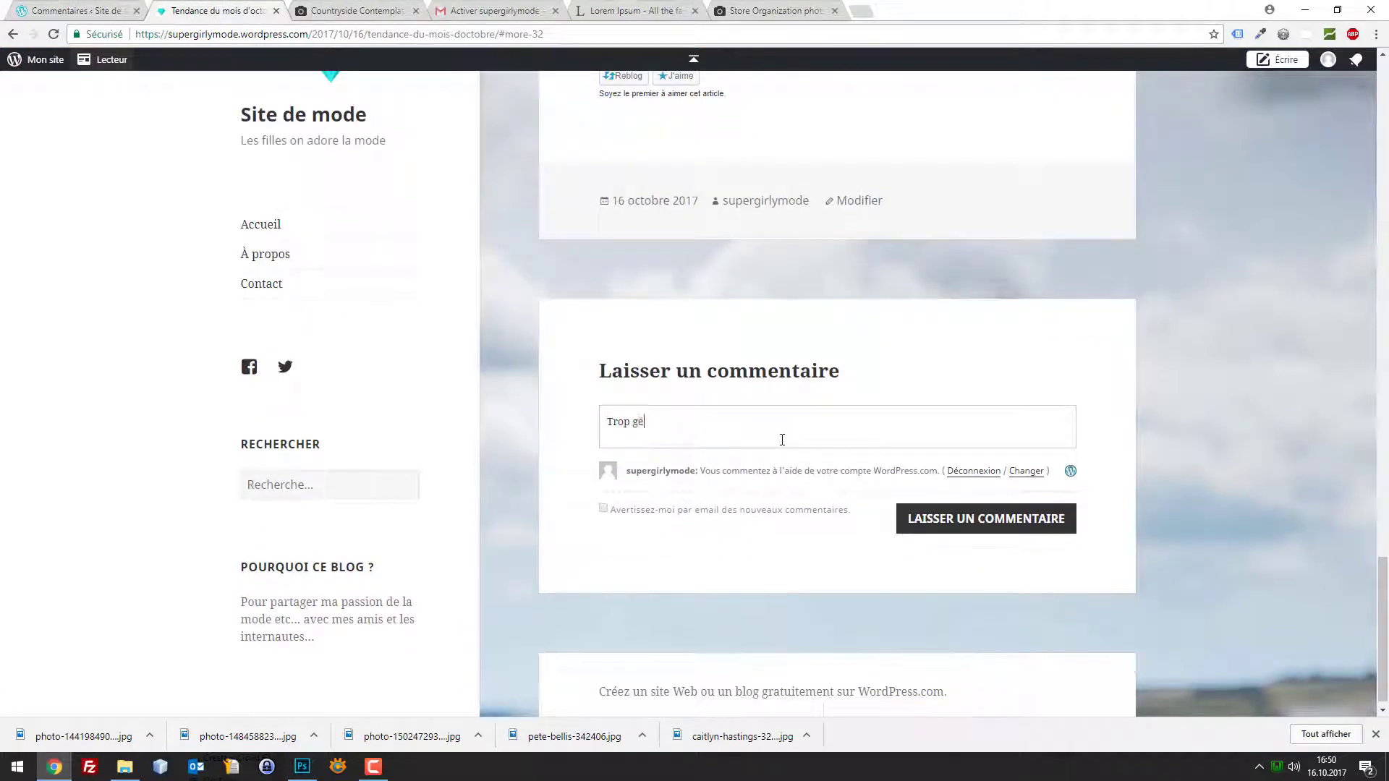
text(néi)
Try submitting the comment twice, back out of the sign-in page, and return to Commentaires
click(961, 519)
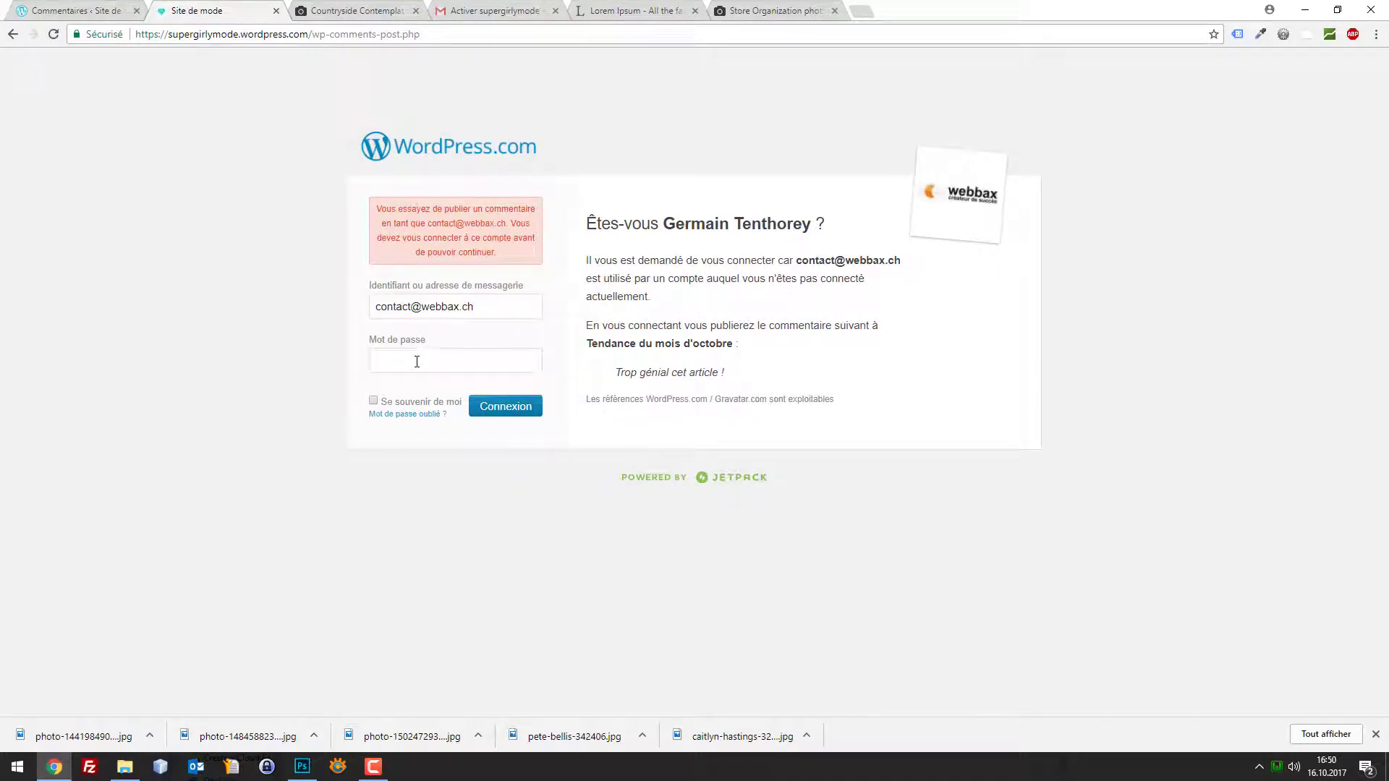
click(416, 360)
click(13, 34)
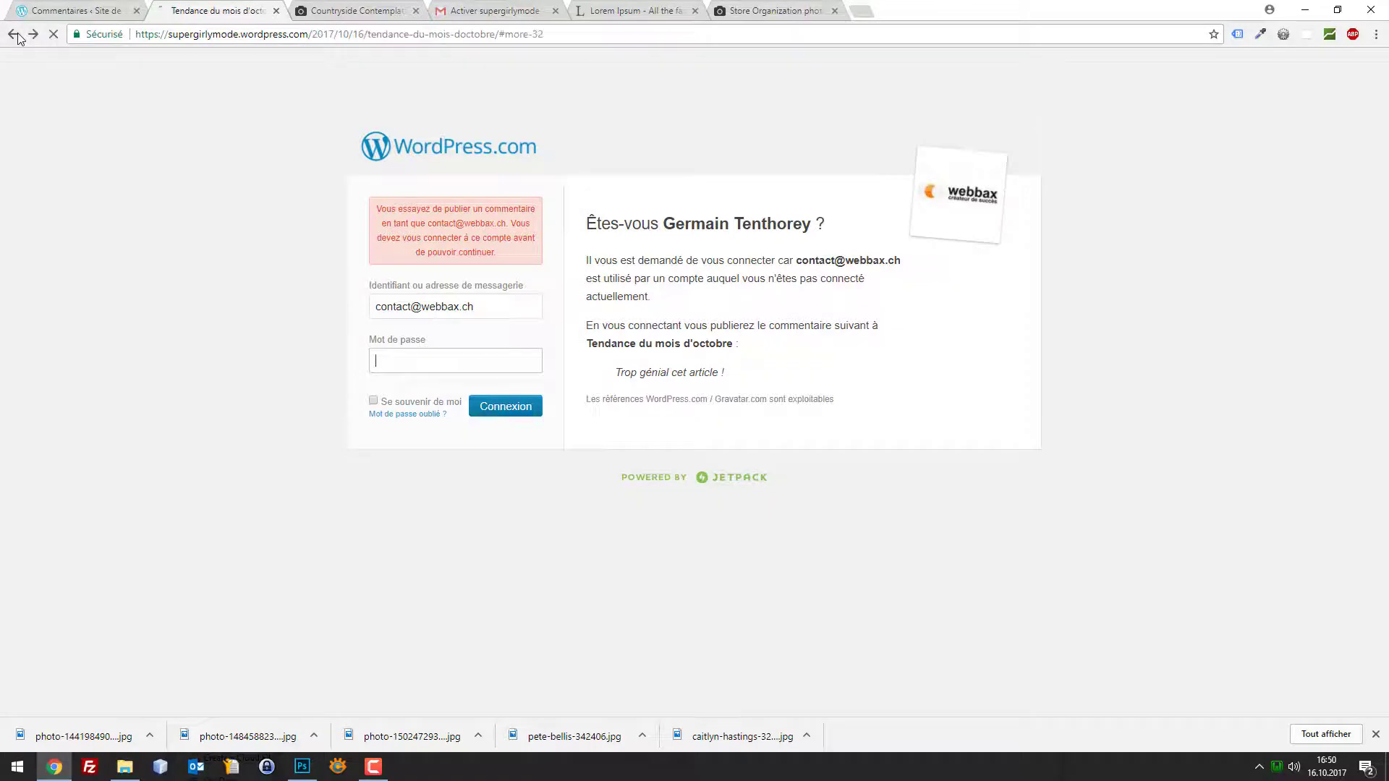
click(868, 486)
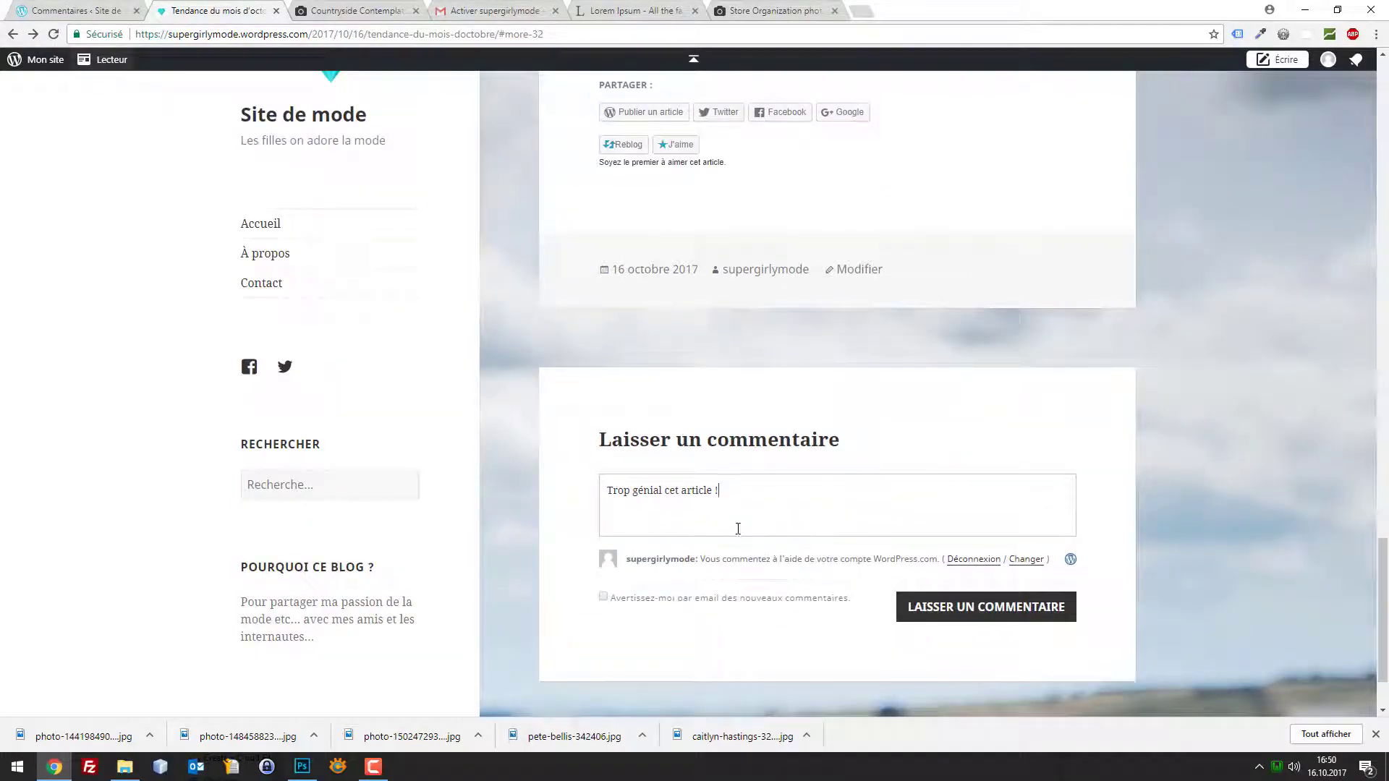
key(ctrl+a)
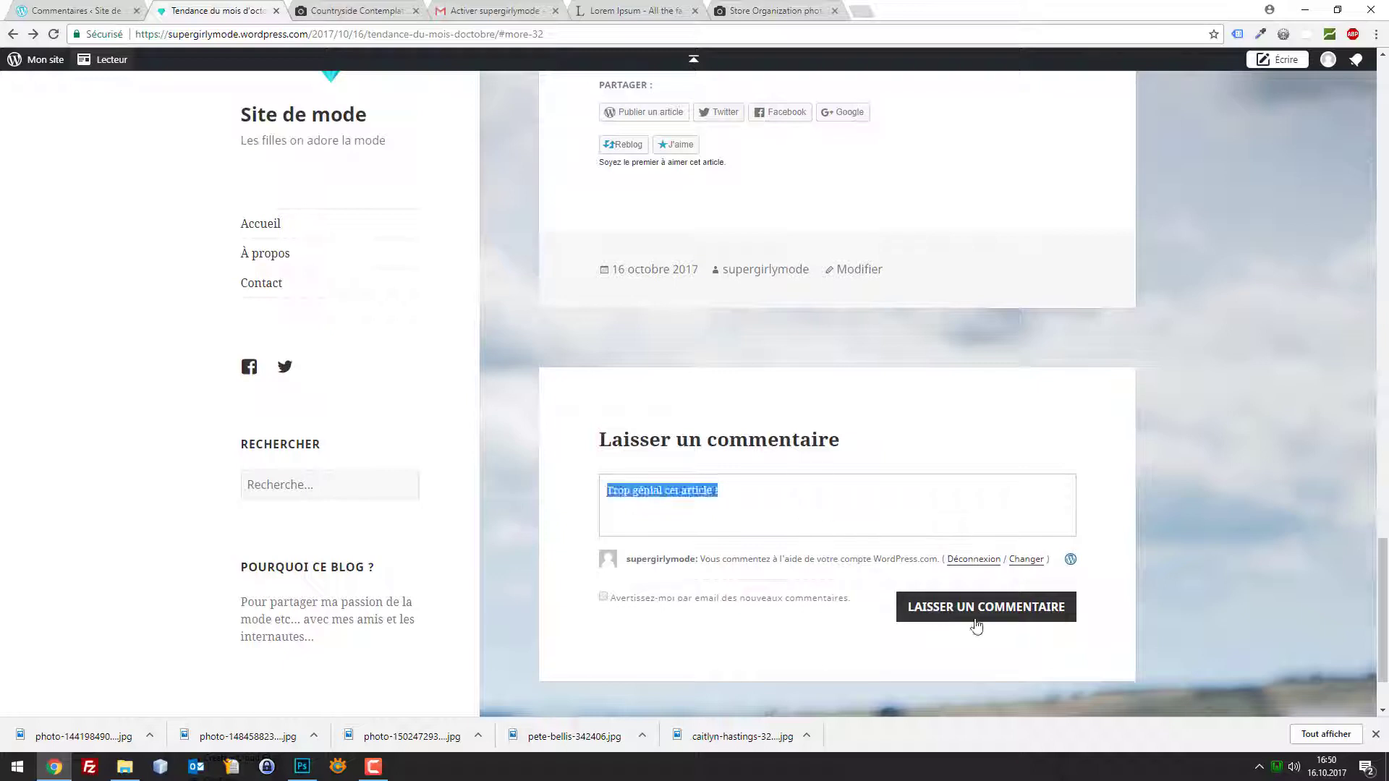
click(981, 615)
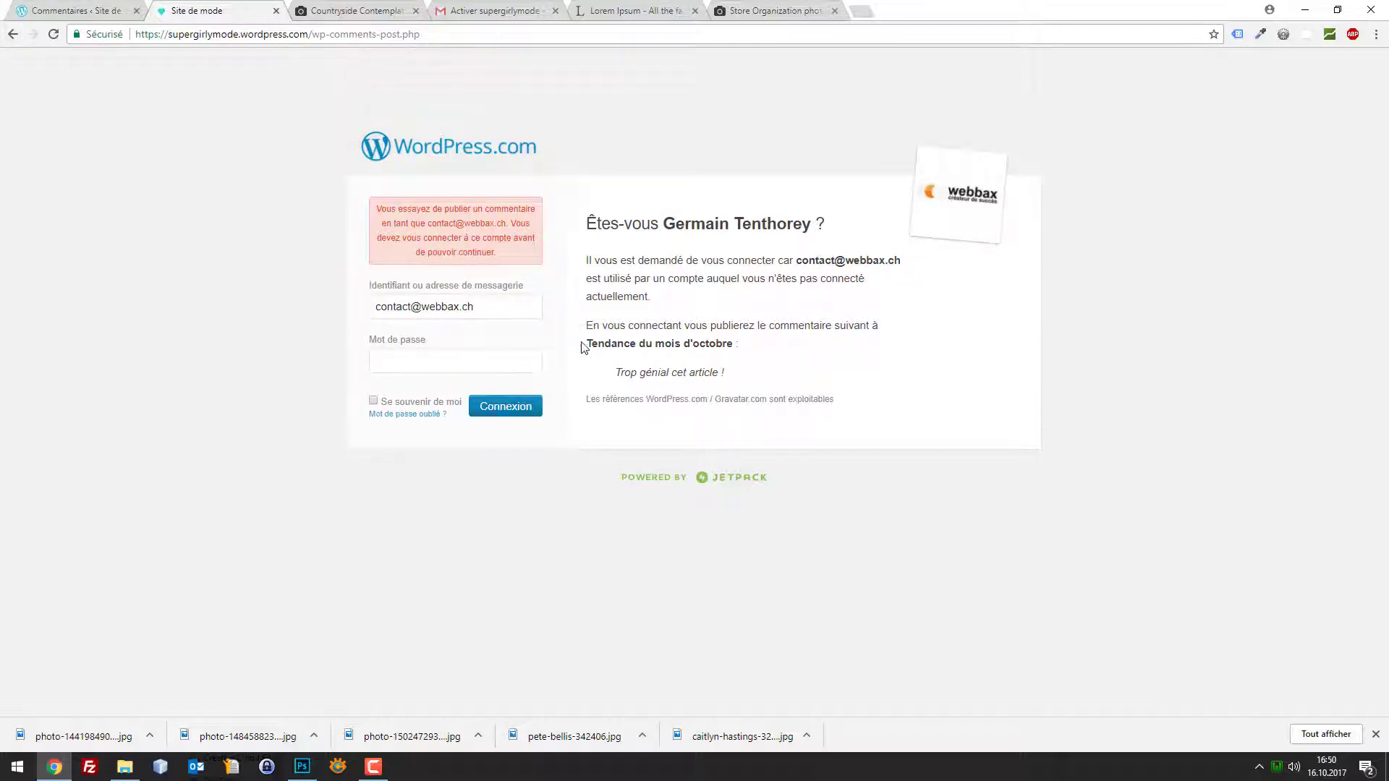
click(14, 36)
click(14, 36)
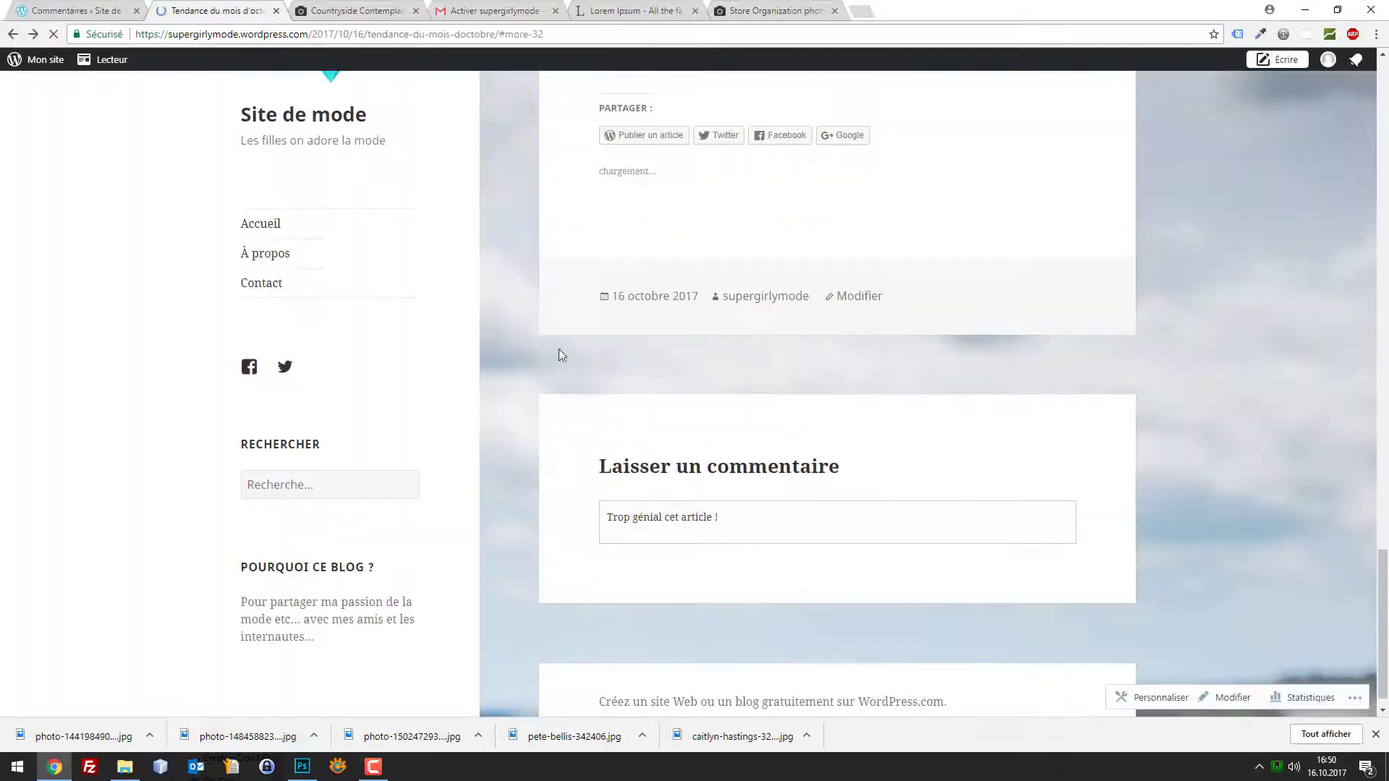
click(124, 9)
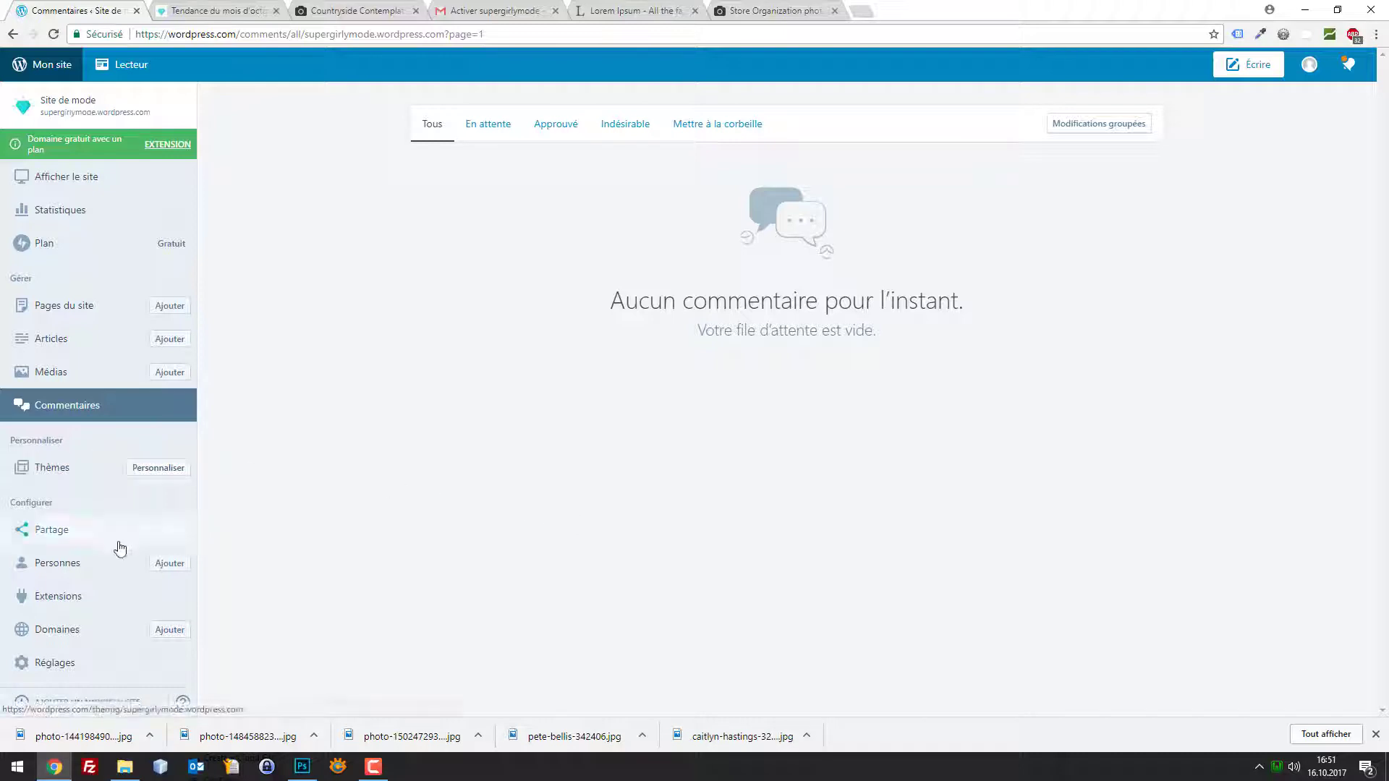
Highlight the site's domain name on the Domaines page, then return to the October trends post
click(52, 630)
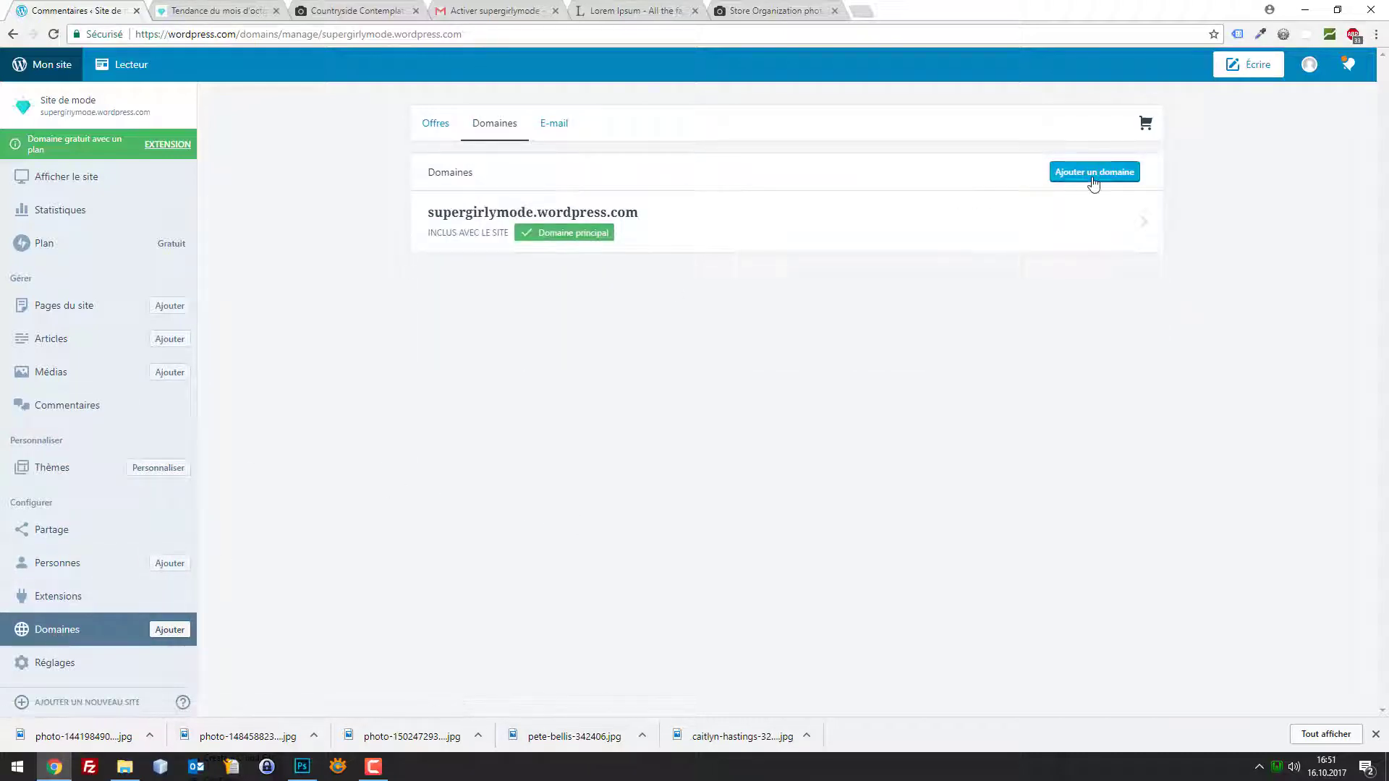
drag(642, 213, 407, 208)
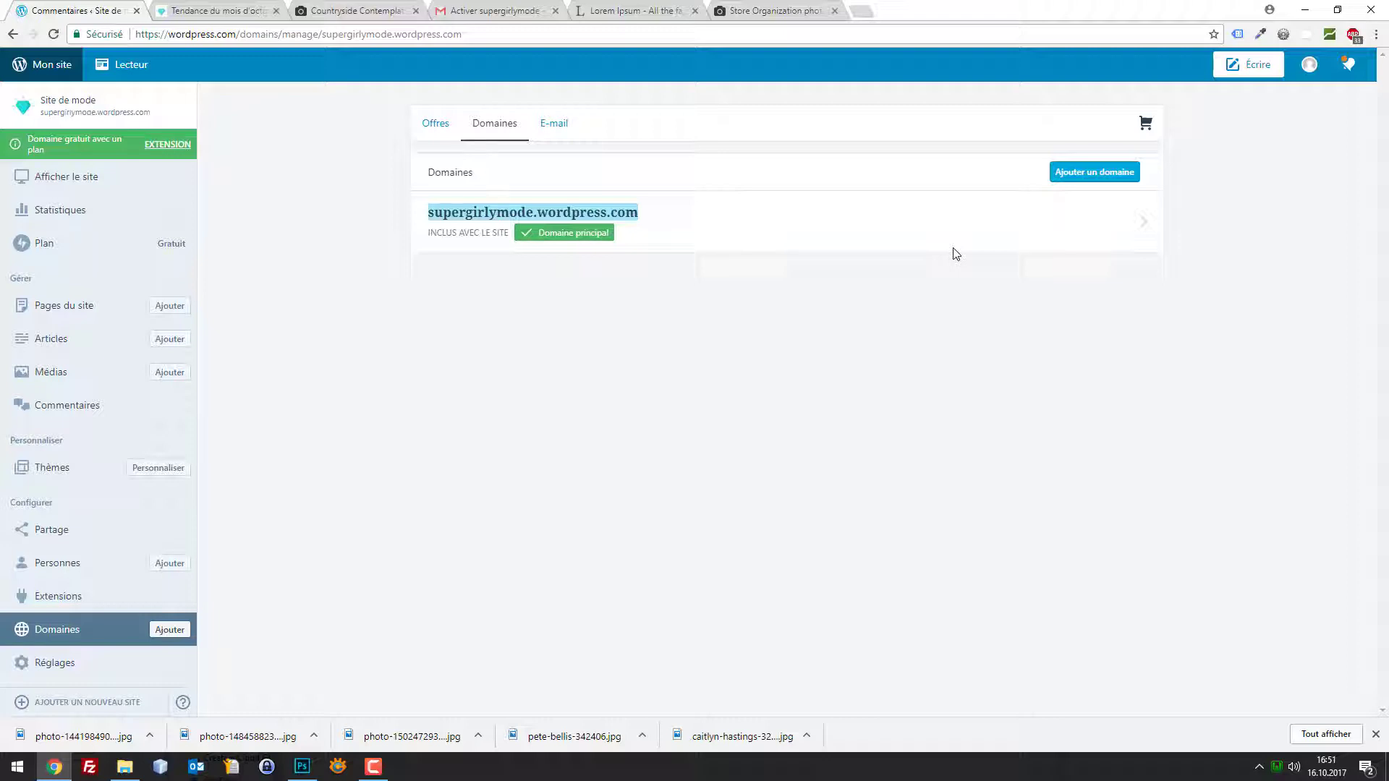
click(174, 13)
scroll(669, 242, up, 10)
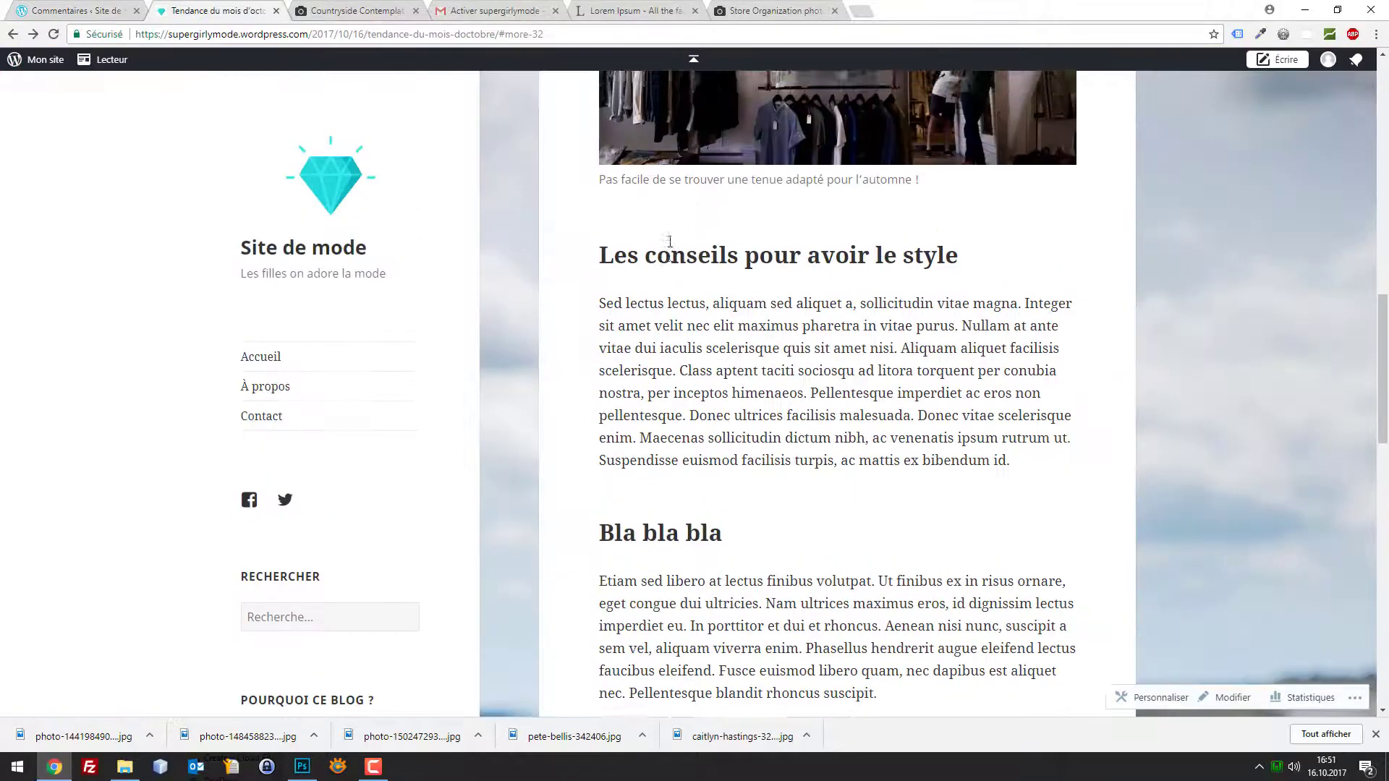
scroll(325, 241, up, 5)
scroll(330, 280, down, 2)
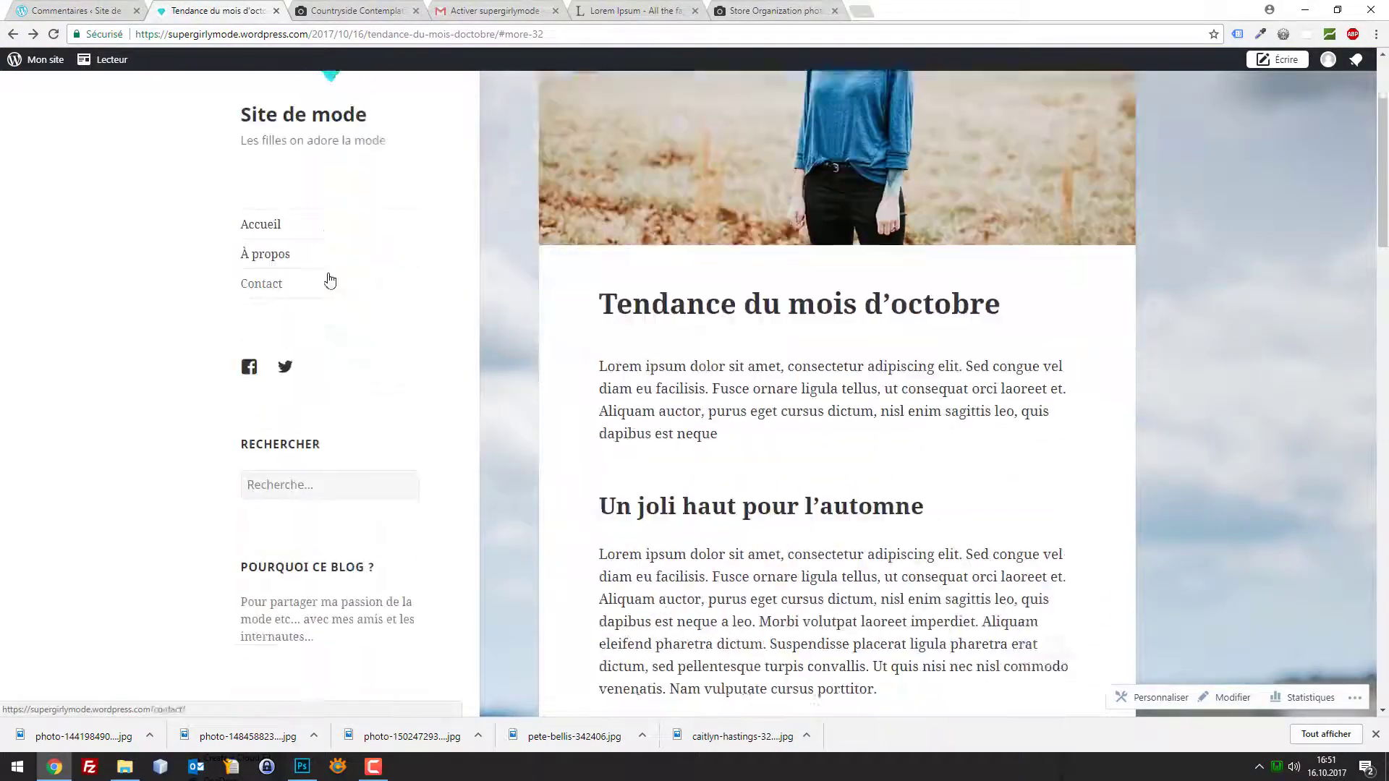
scroll(330, 280, up, 2)
Scroll through 'Tendance du mois d'octobre' and go to the blog home page via the diamond logo
scroll(627, 301, down, 2)
scroll(777, 262, up, 2)
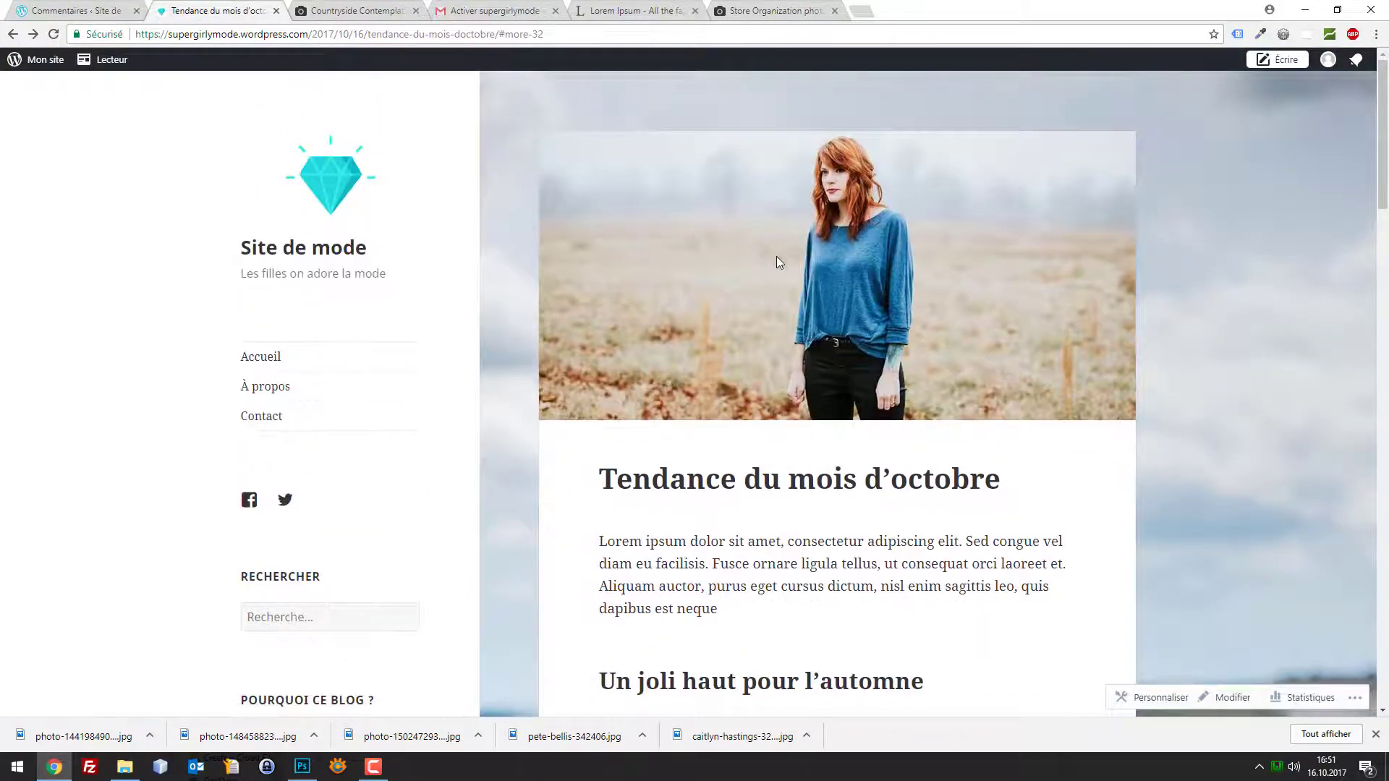
scroll(778, 261, down, 20)
scroll(318, 217, up, 10)
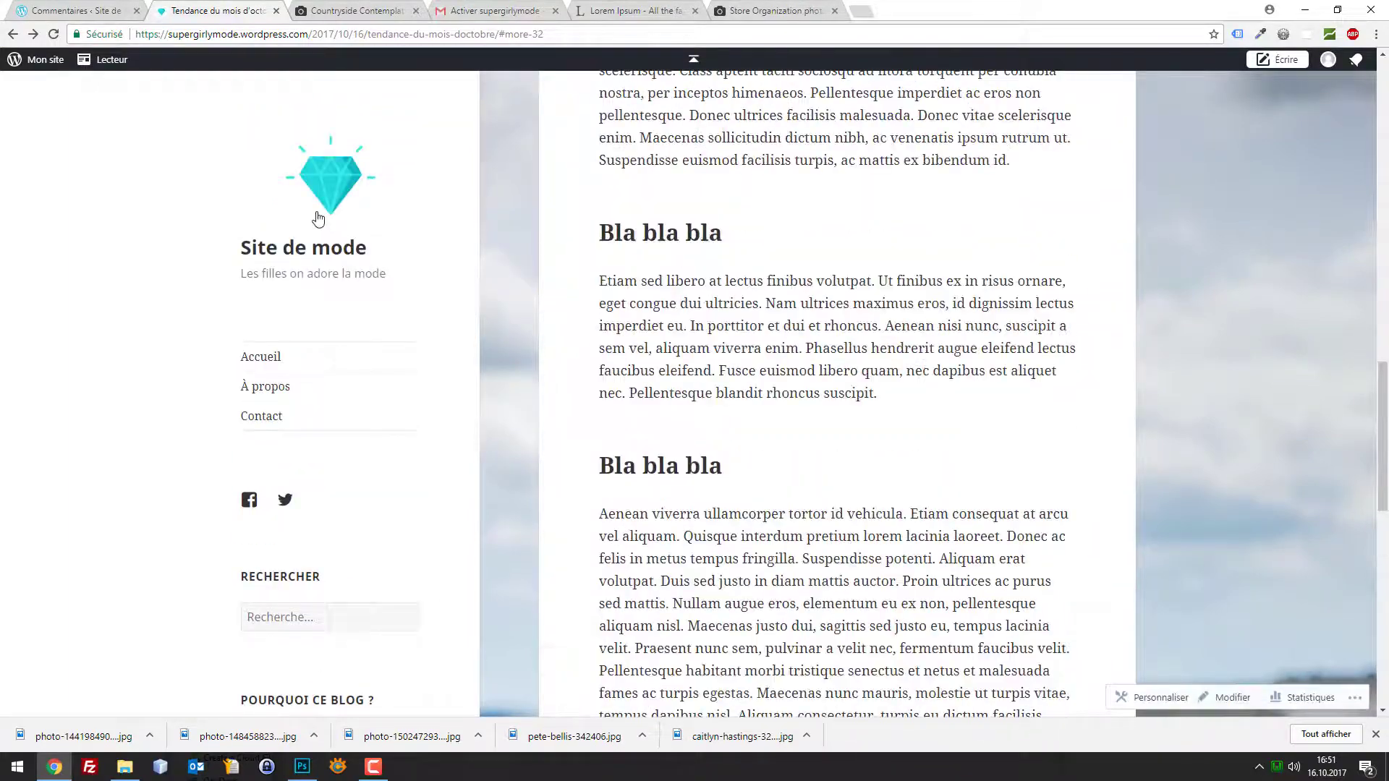
click(318, 217)
scroll(796, 226, down, 2)
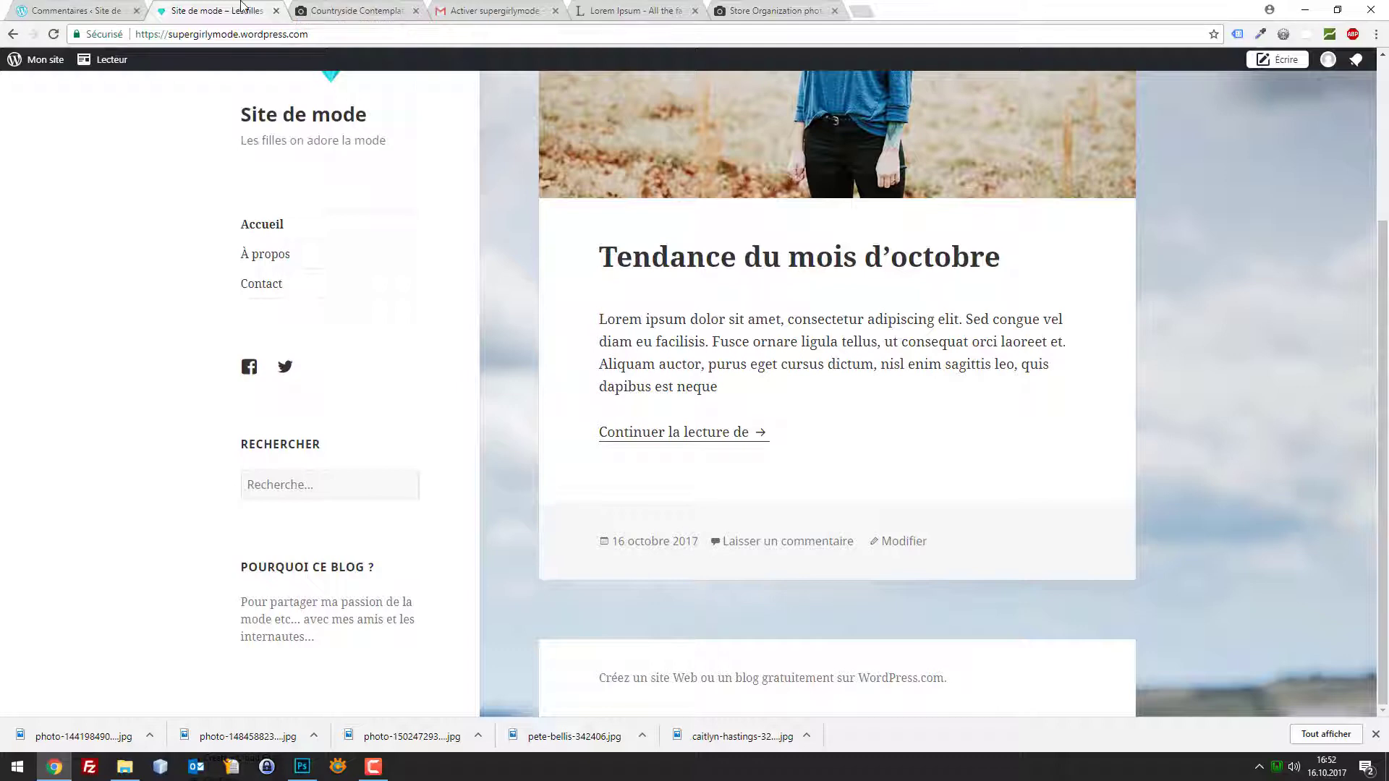
In a new tab, search Google for 'webbax nul en rédaction' and open the first result
key(ctrl+t)
text(webbax )
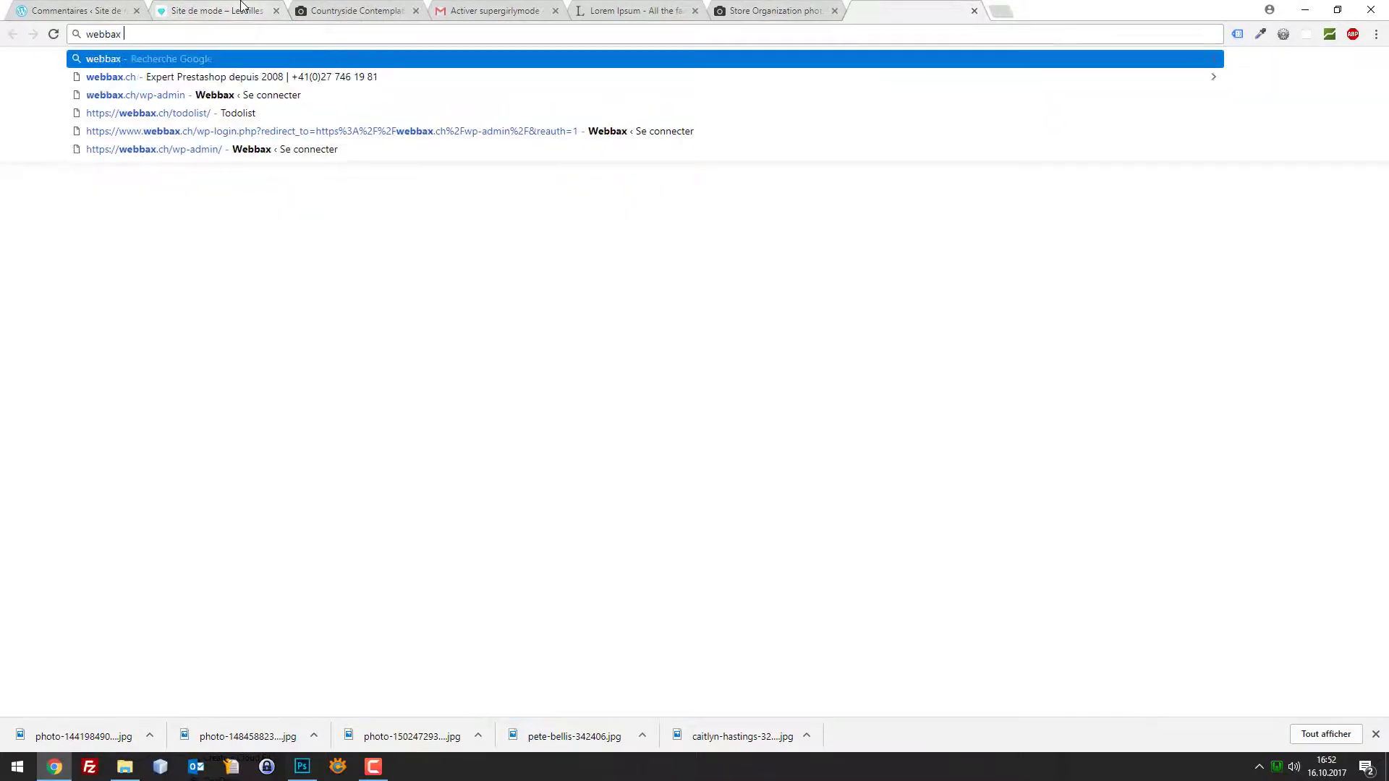
text(nul en rédaction)
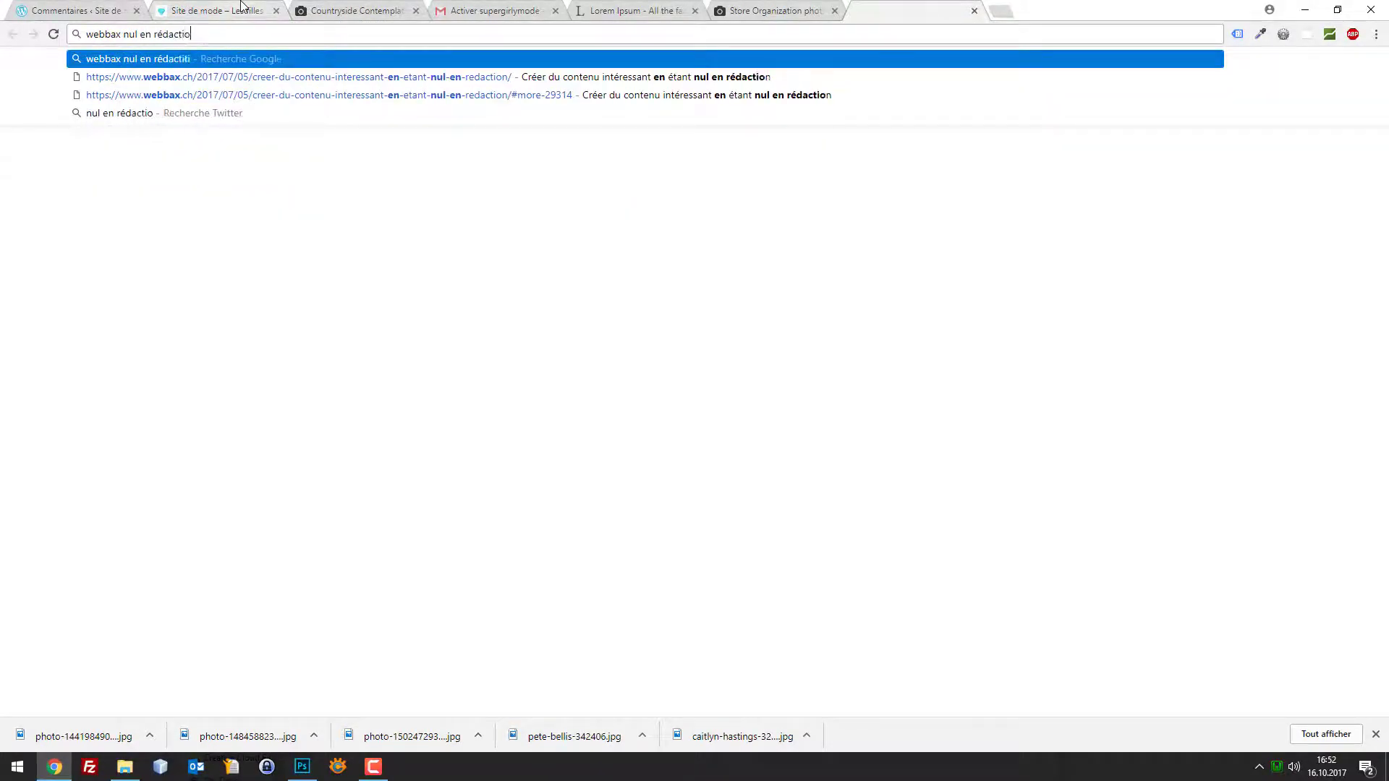
key(Return)
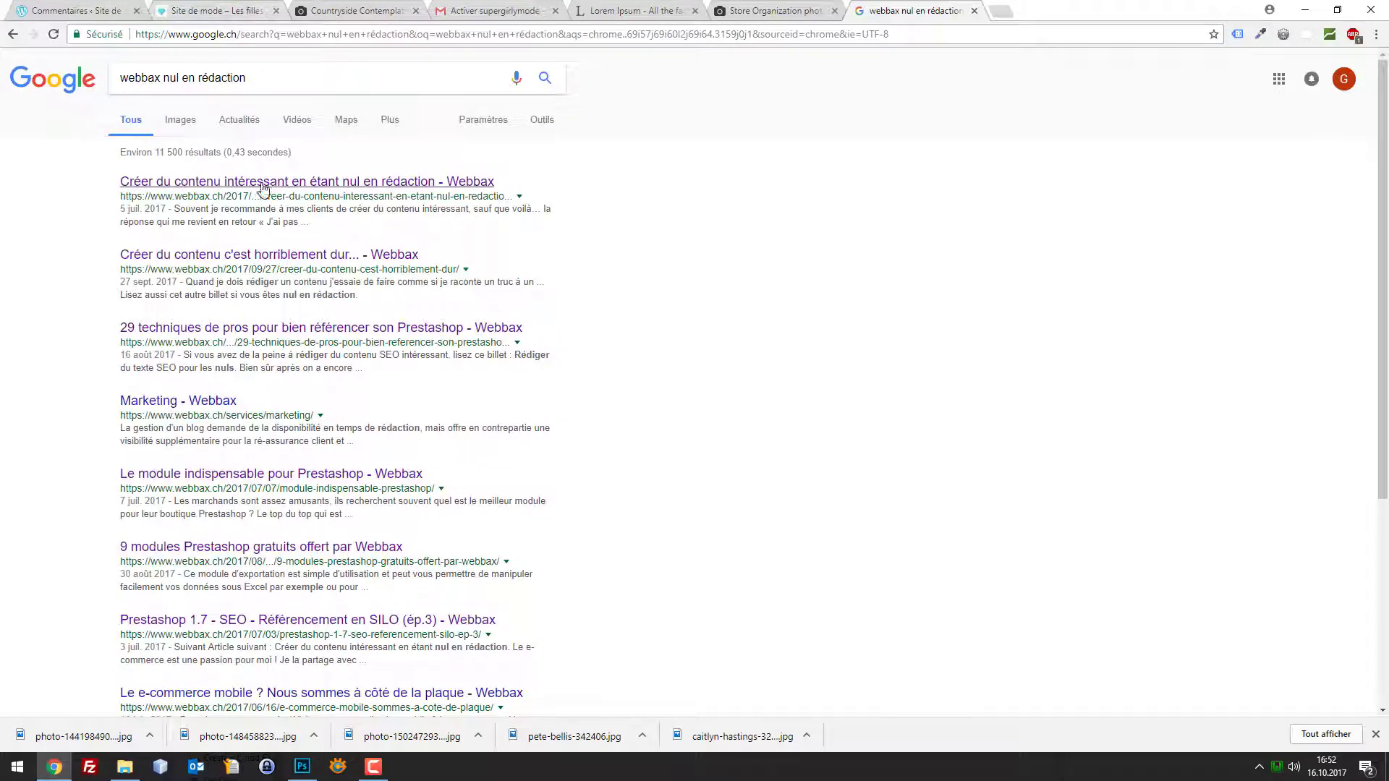
click(246, 185)
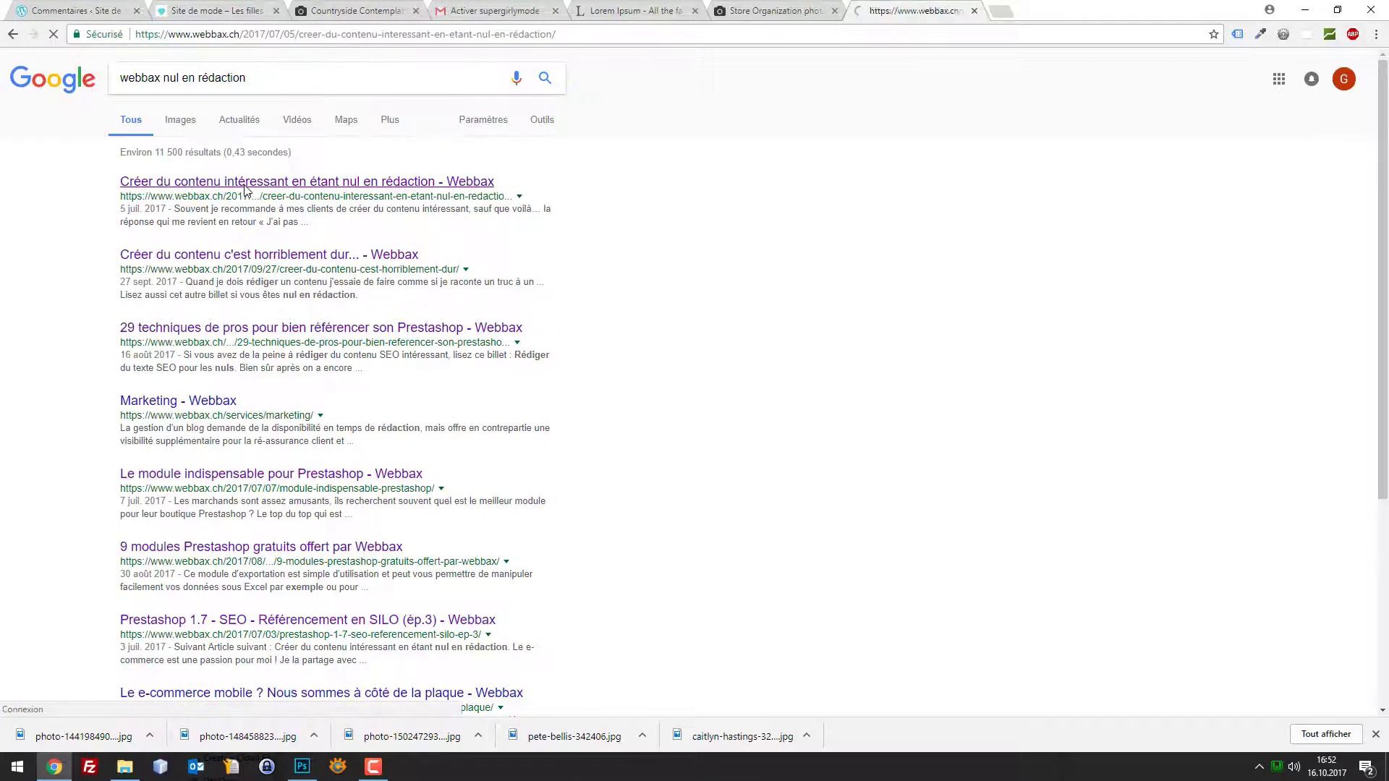
Read through the Webbax article, then go back to the Site de mode tab
scroll(1003, 281, down, 10)
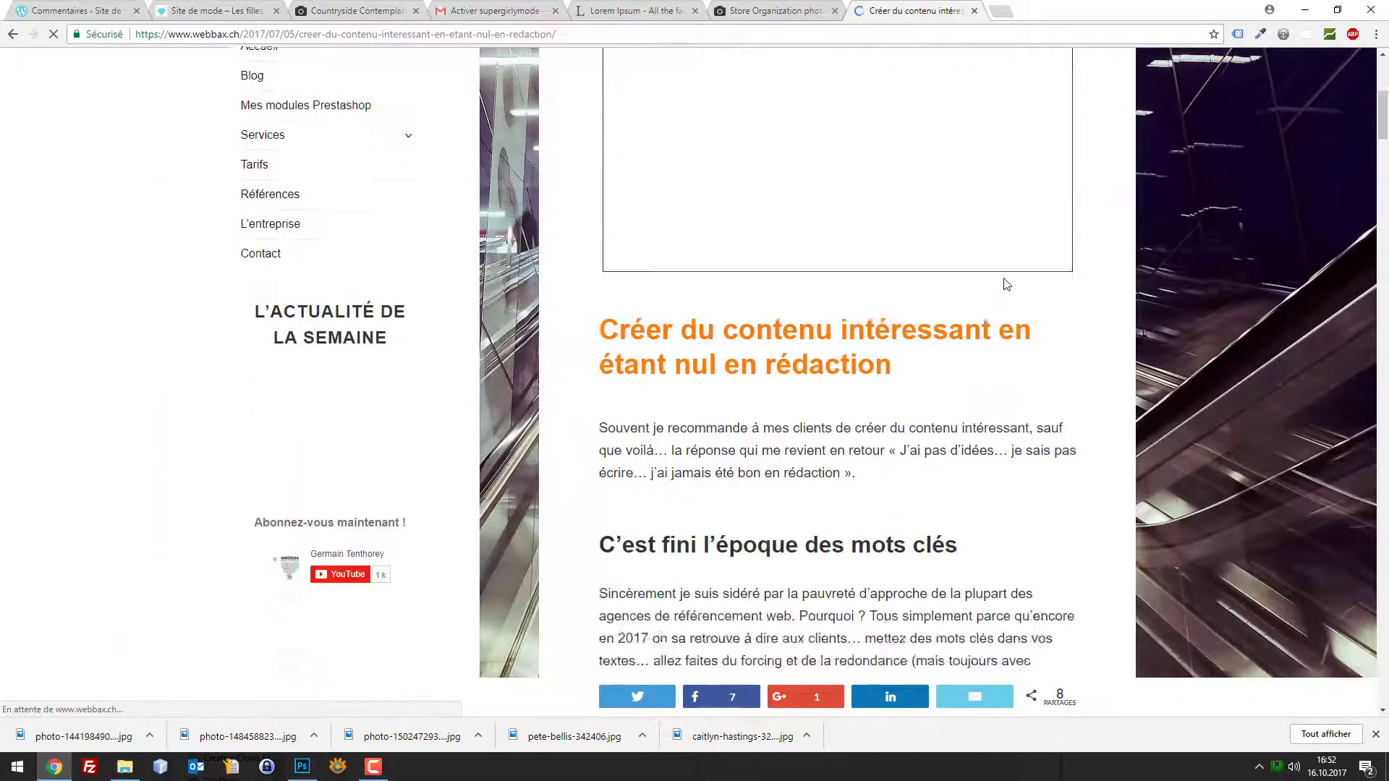
scroll(1002, 281, down, 10)
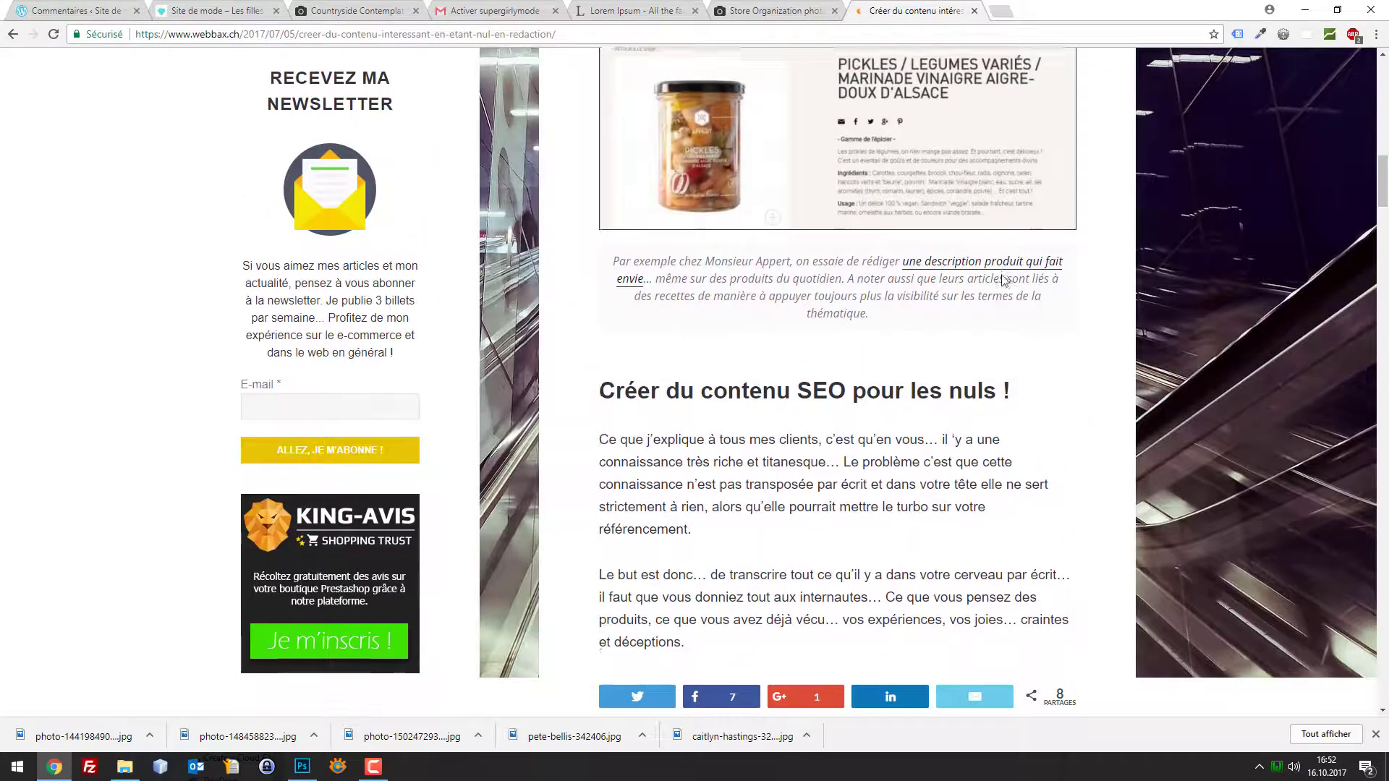
scroll(1003, 280, down, 15)
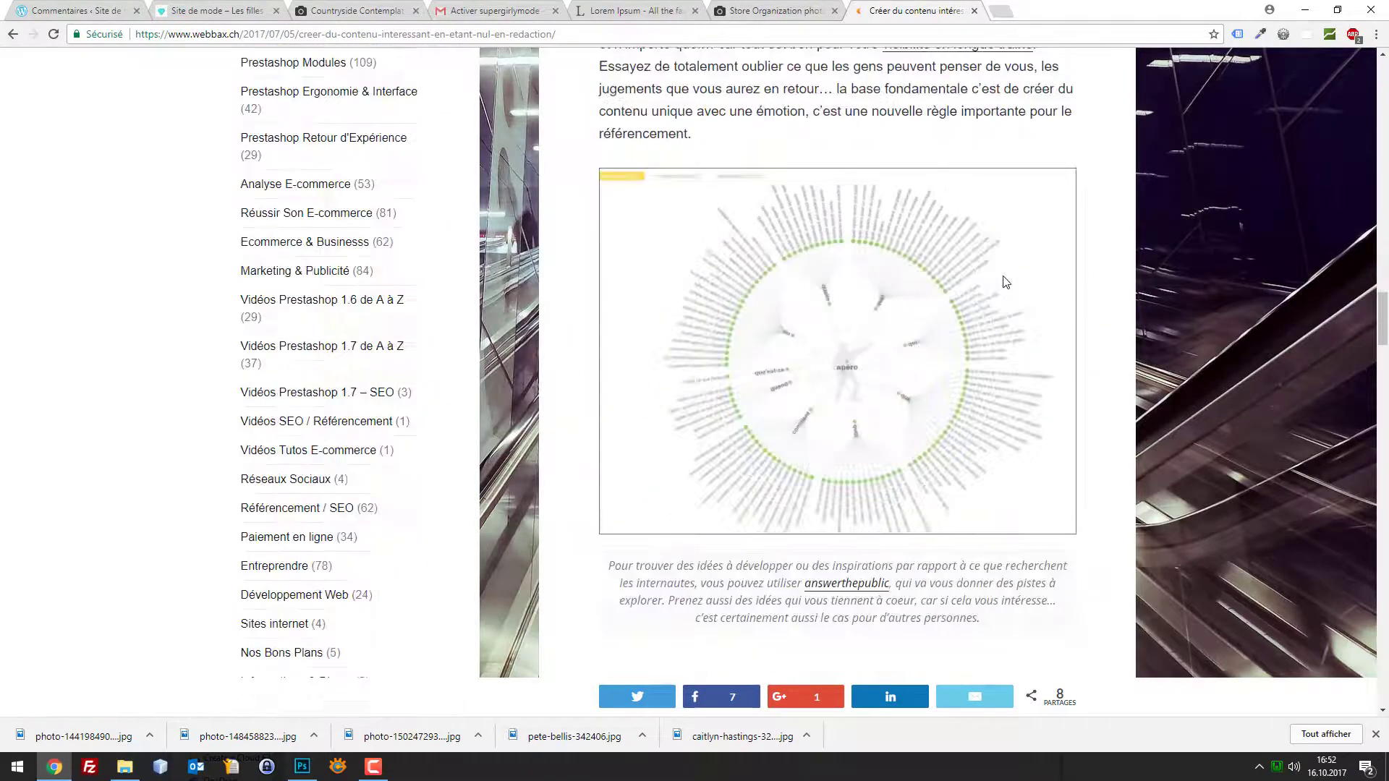
scroll(1000, 282, down, 6)
scroll(924, 228, up, 19)
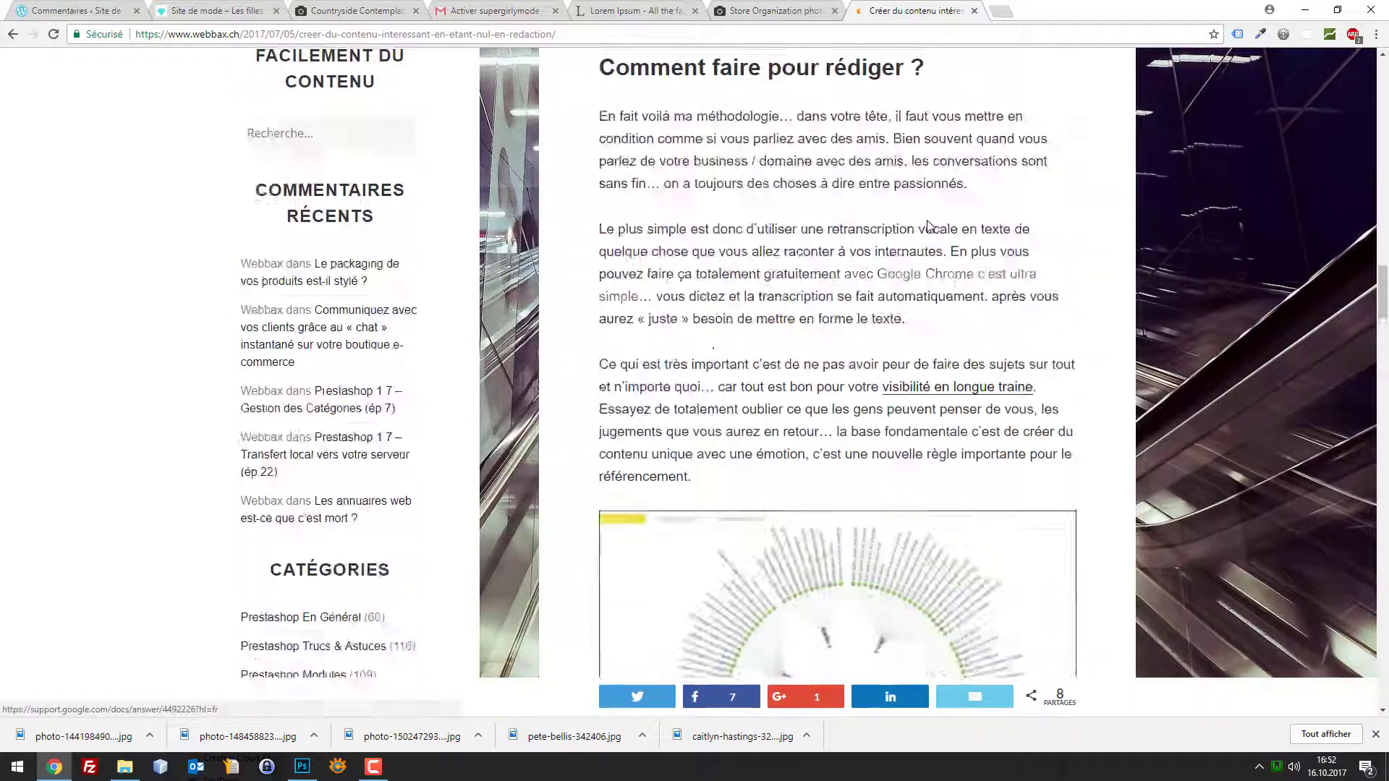
scroll(925, 228, up, 15)
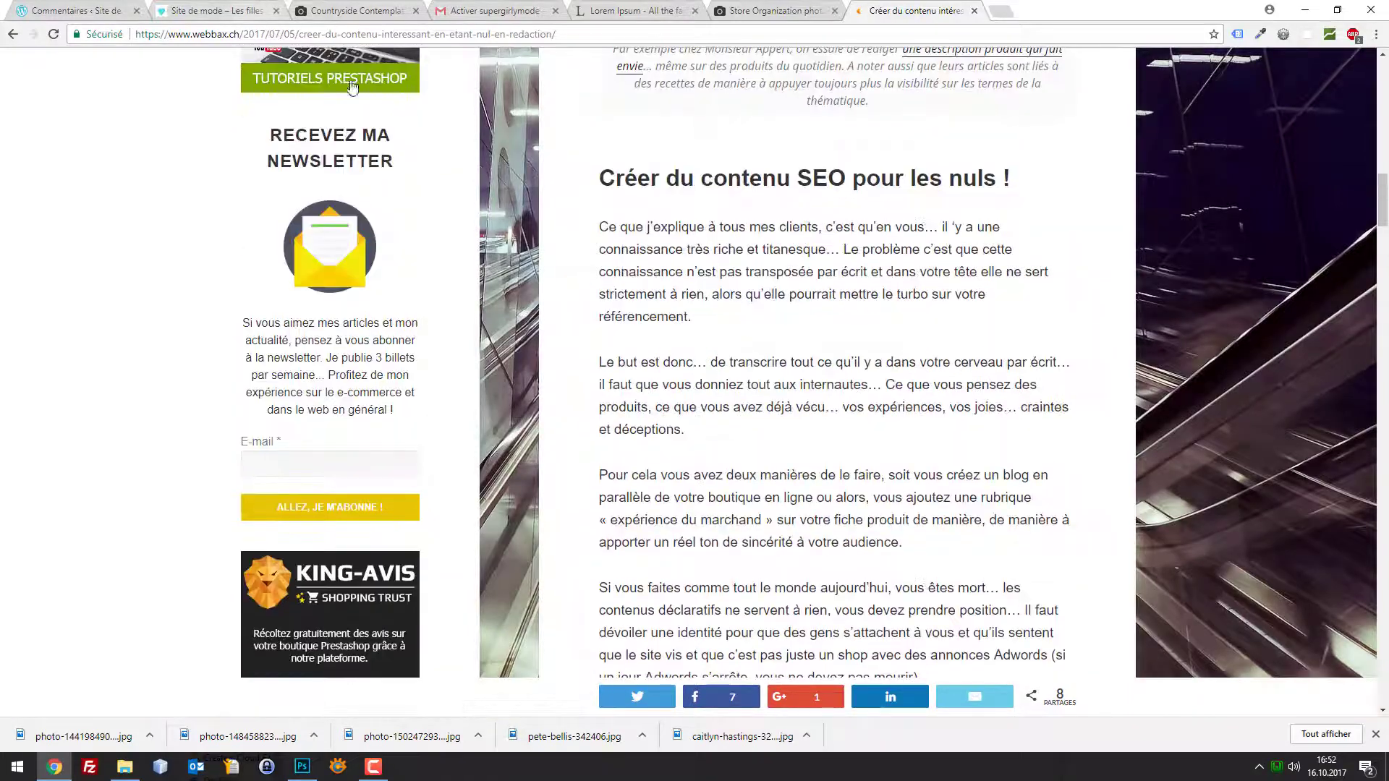
scroll(823, 206, up, 10)
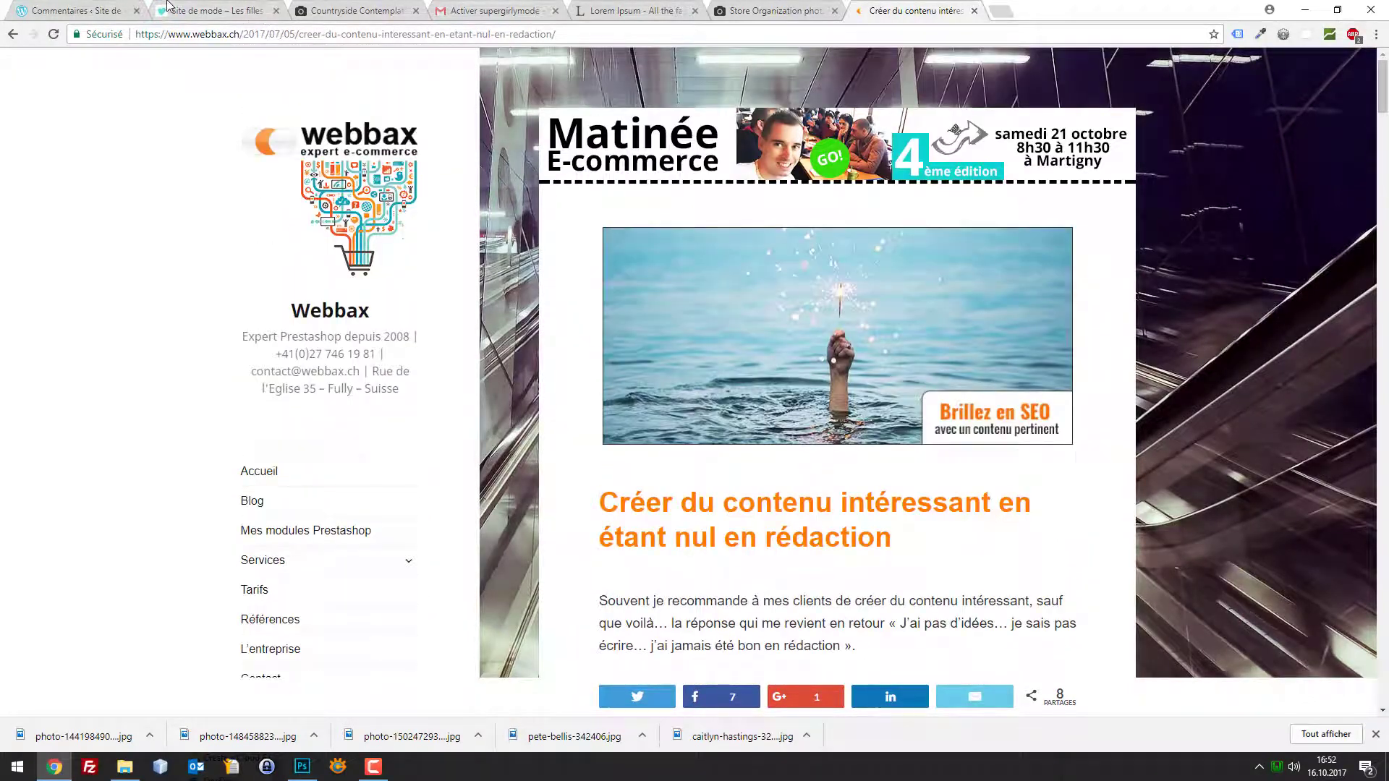
click(183, 9)
scroll(164, 273, up, 2)
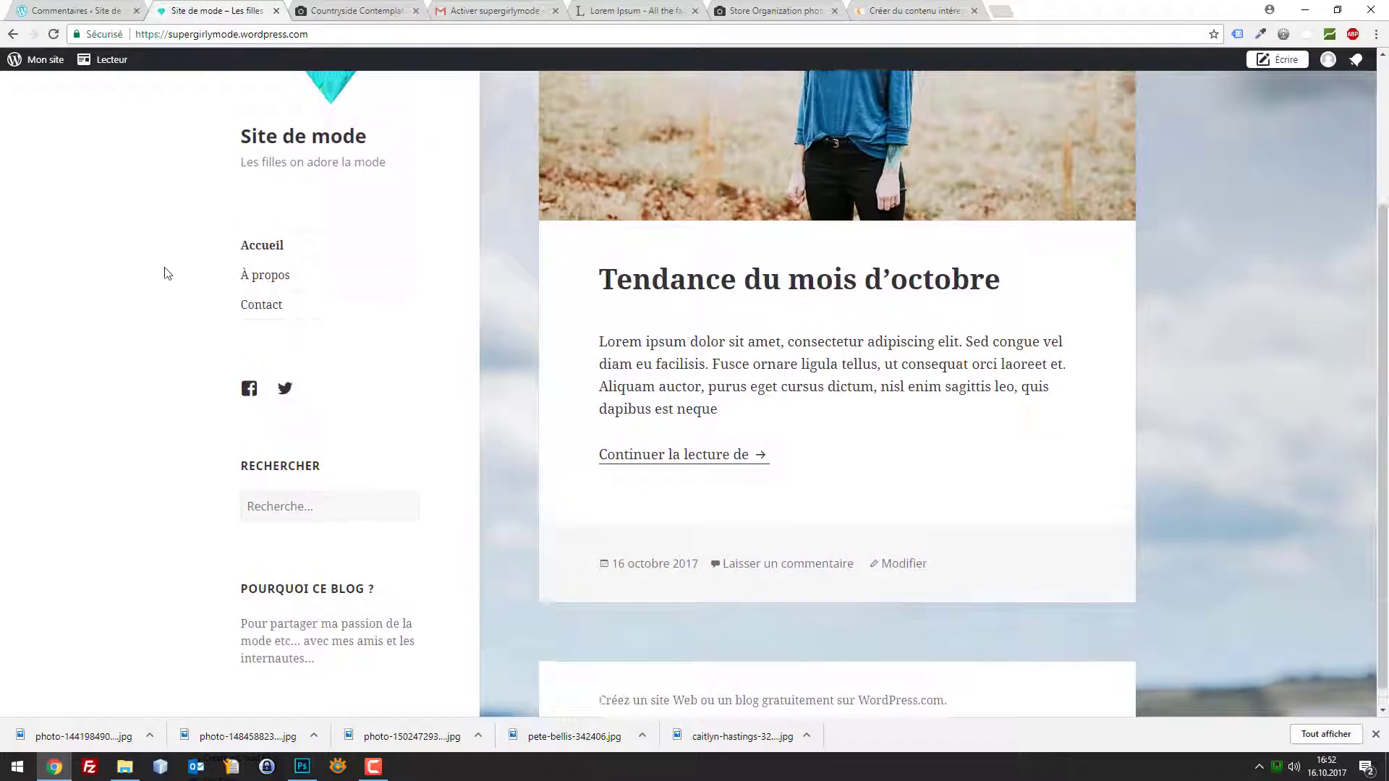
Return to the Domaines page listing supergirlymode.wordpress.com as the primary domain
scroll(504, 307, up, 1)
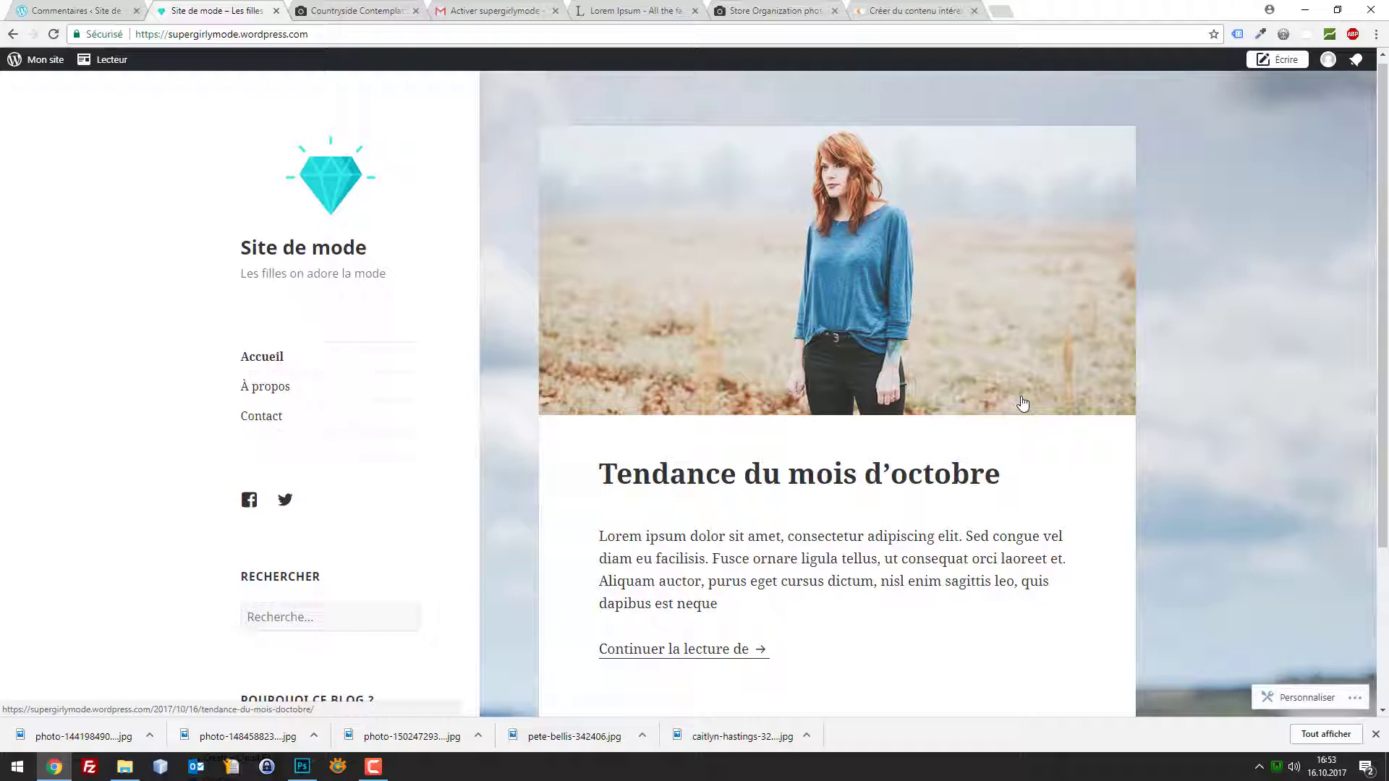
click(36, 10)
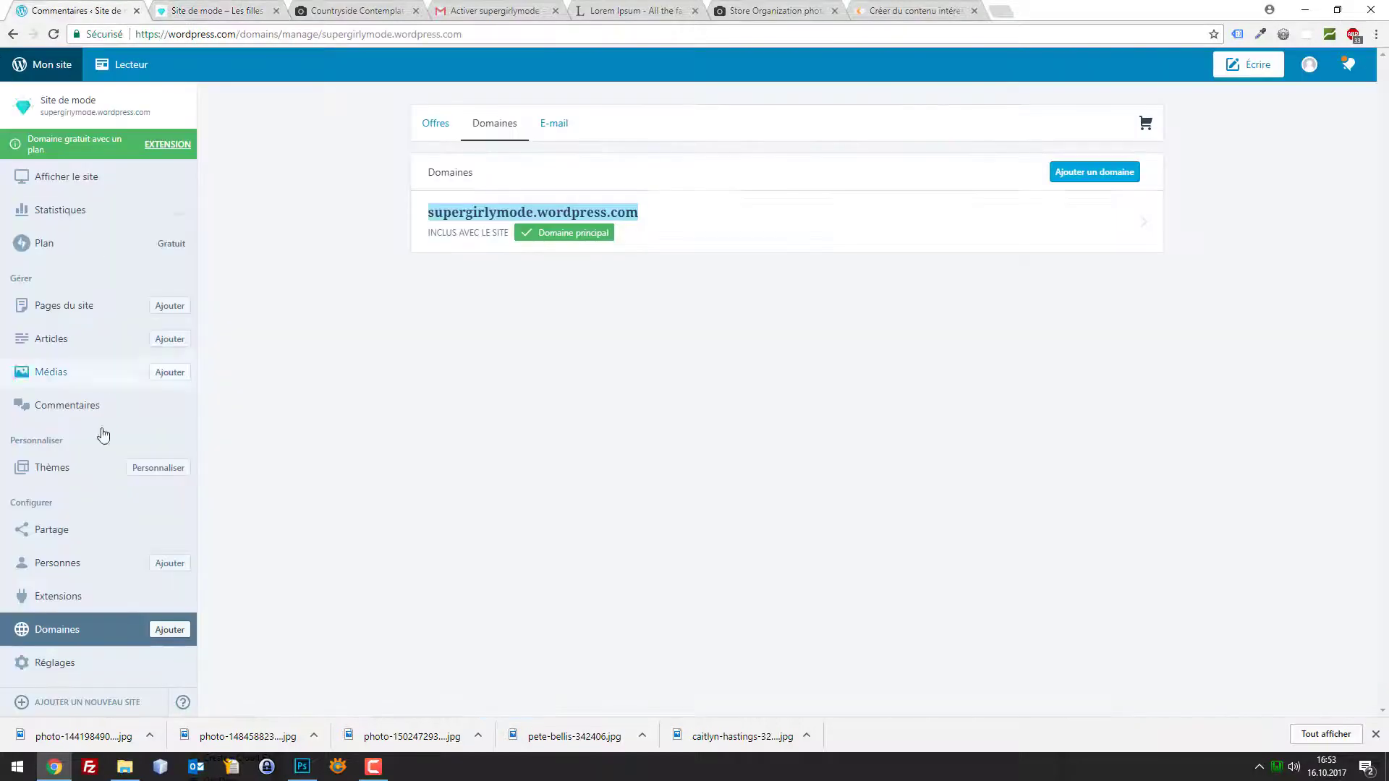
Export all site content through Réglages > Exporter > Exporter tout, then return to the live blog
click(60, 661)
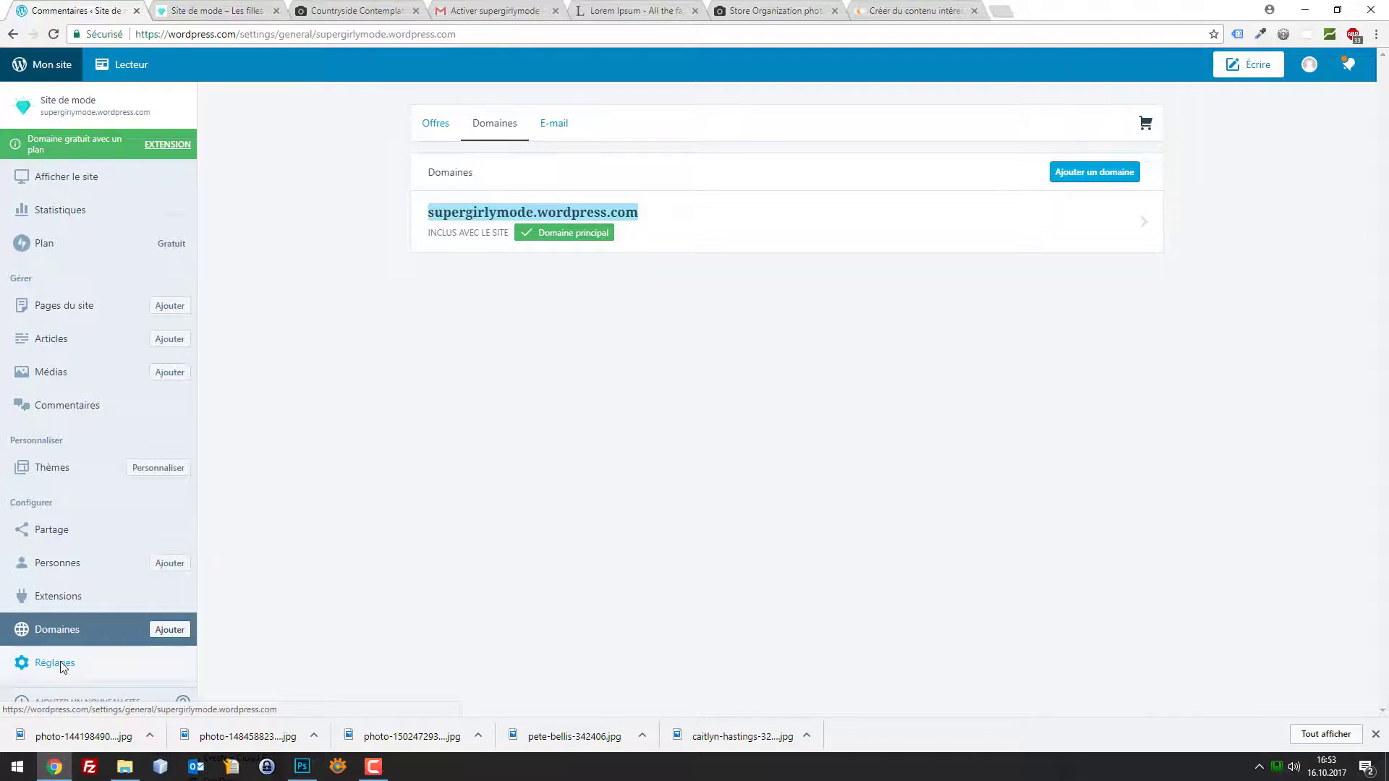
scroll(689, 326, down, 7)
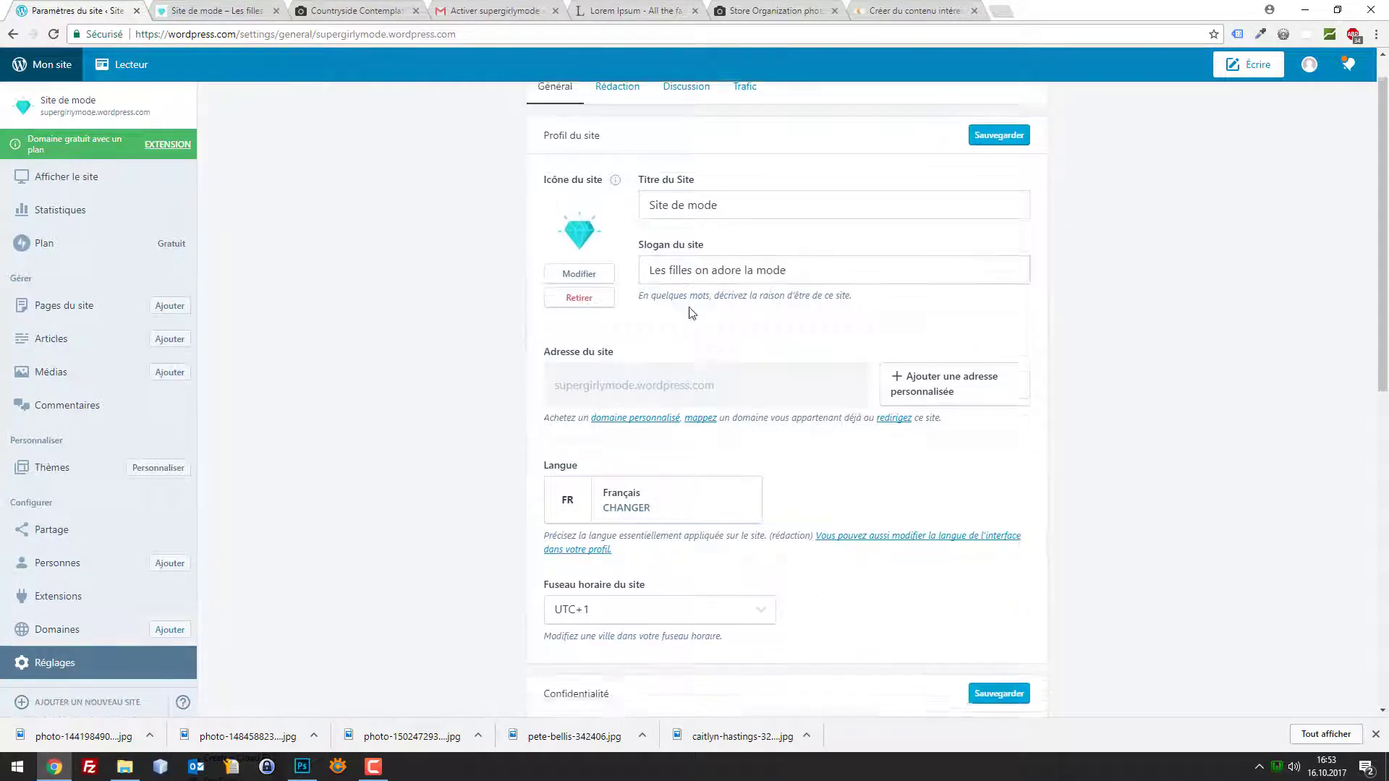
scroll(690, 326, down, 1)
scroll(742, 363, up, 2)
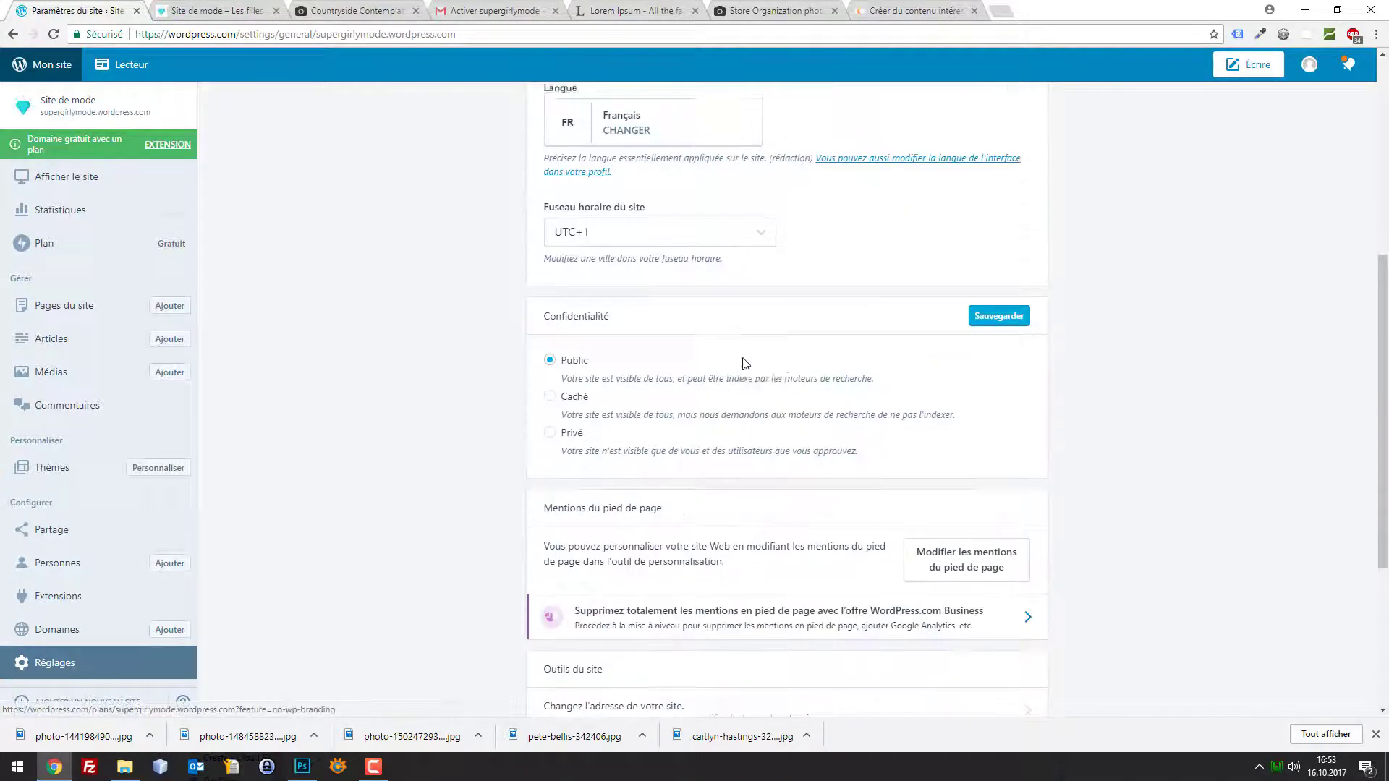
scroll(741, 363, down, 4)
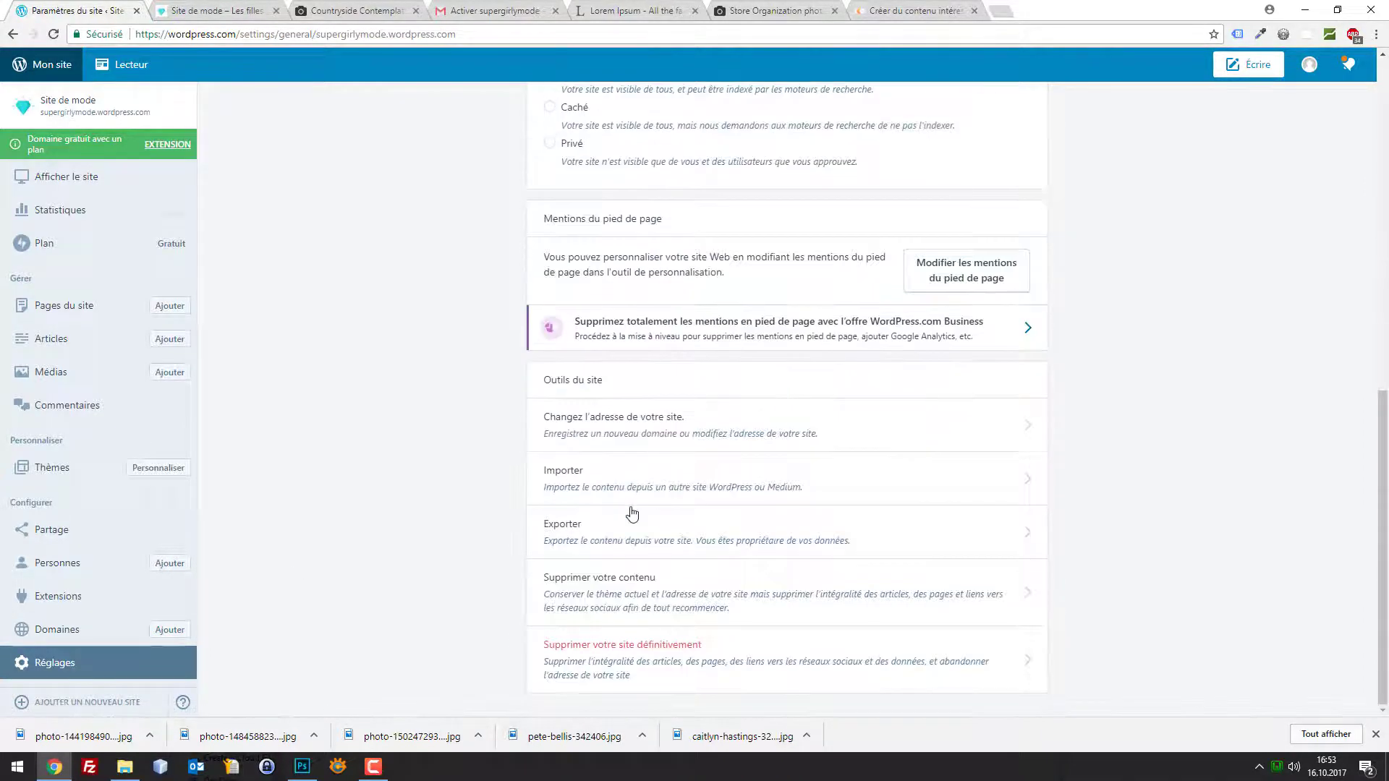
click(597, 539)
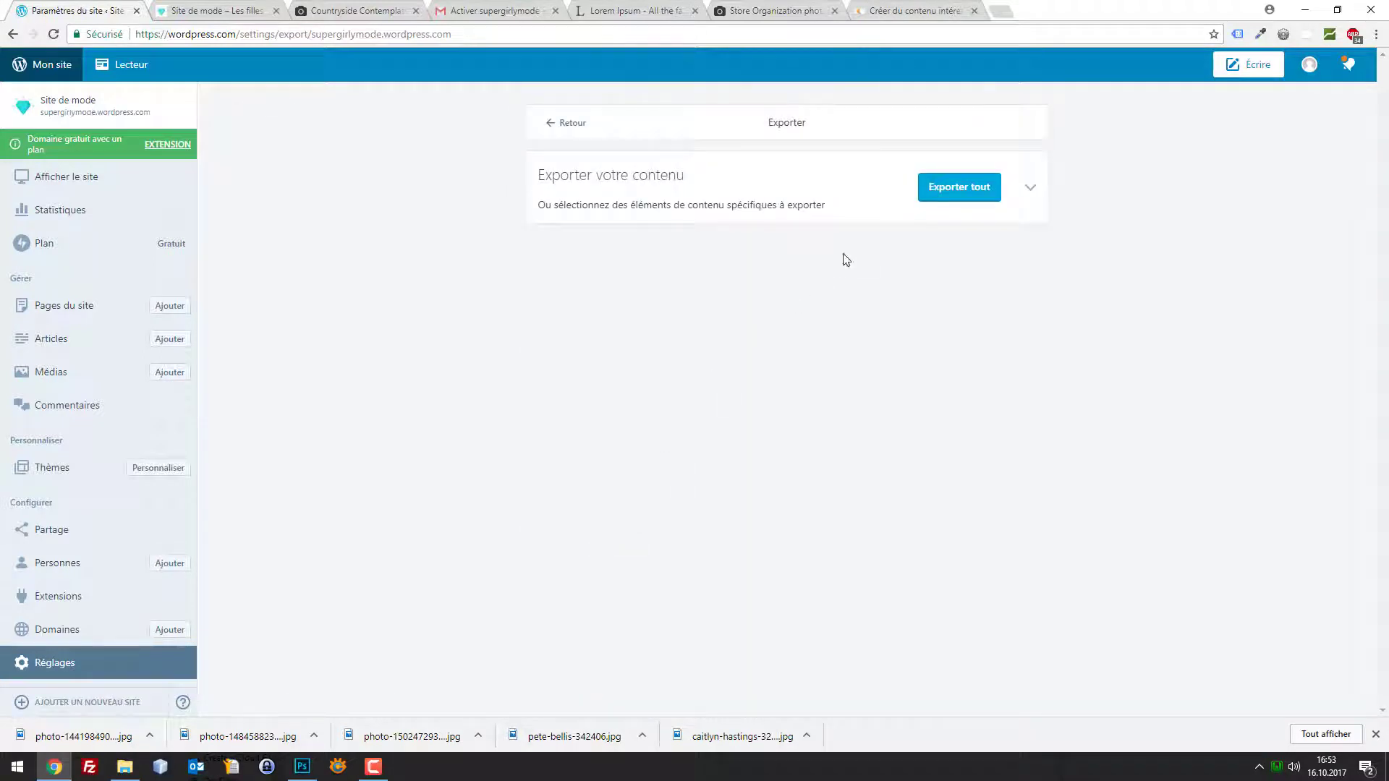
click(1030, 188)
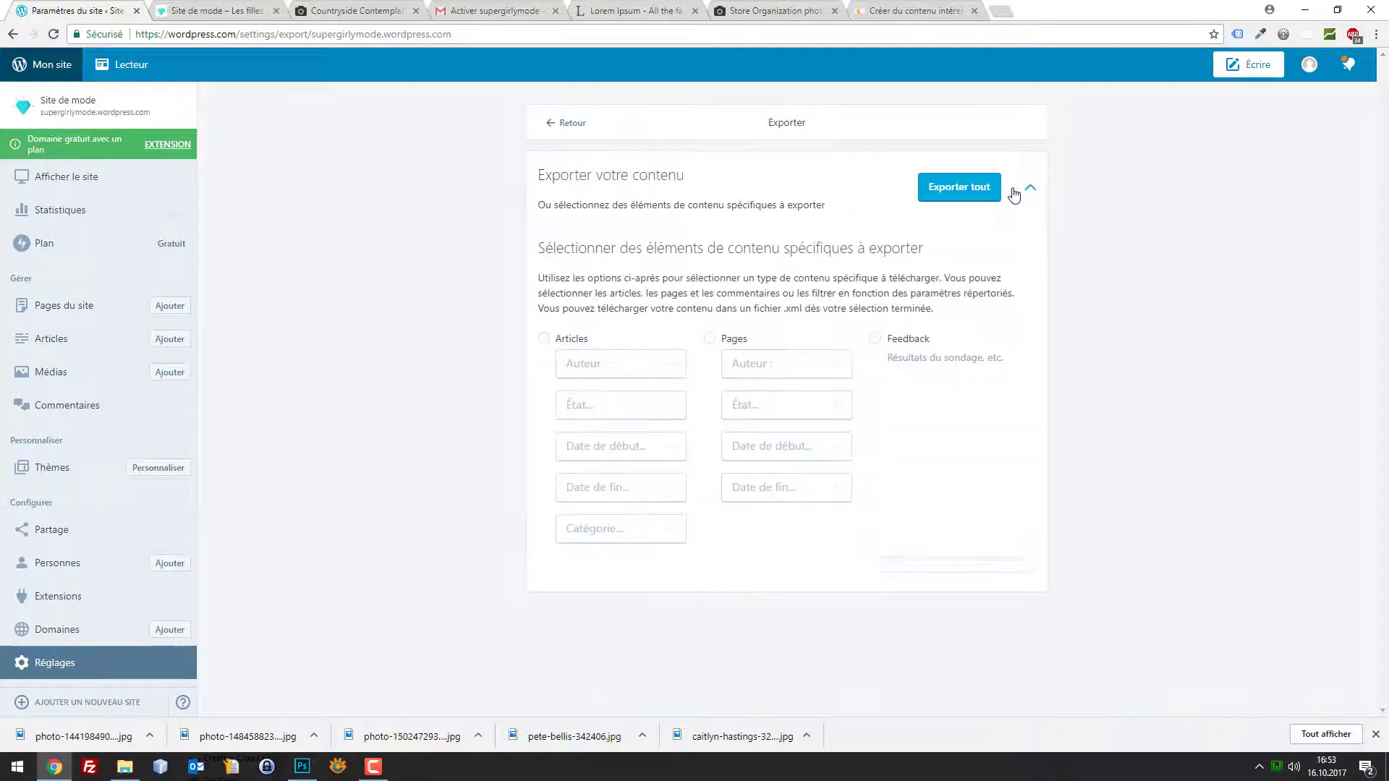
click(1013, 194)
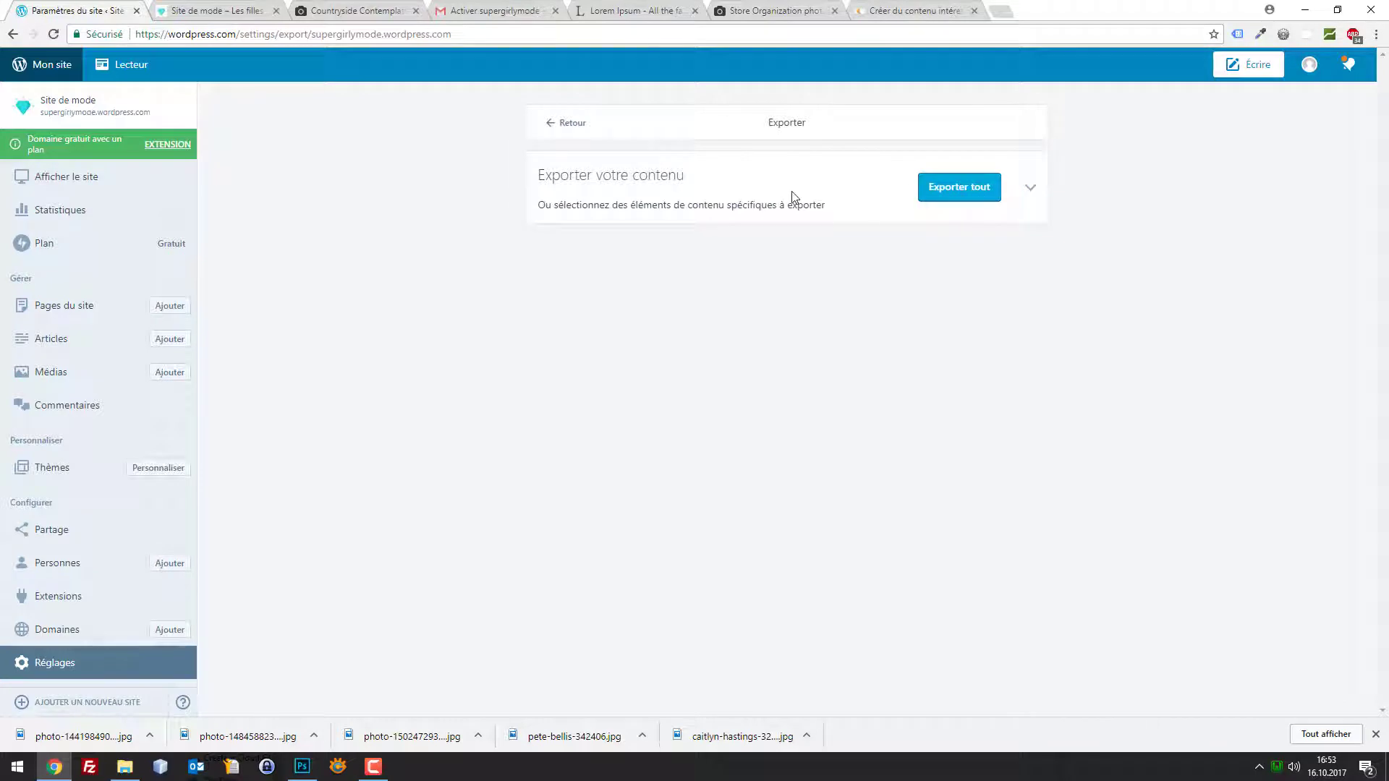
click(940, 190)
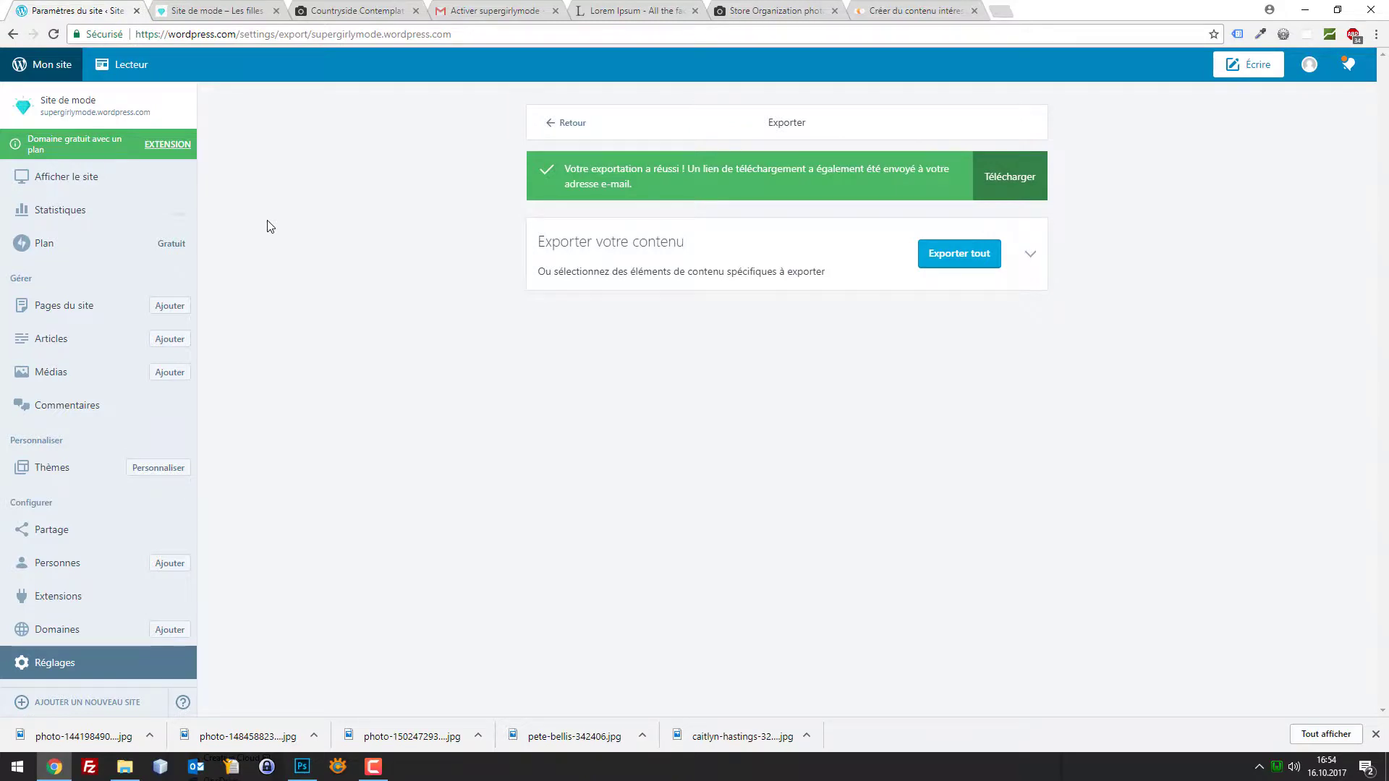
click(181, 11)
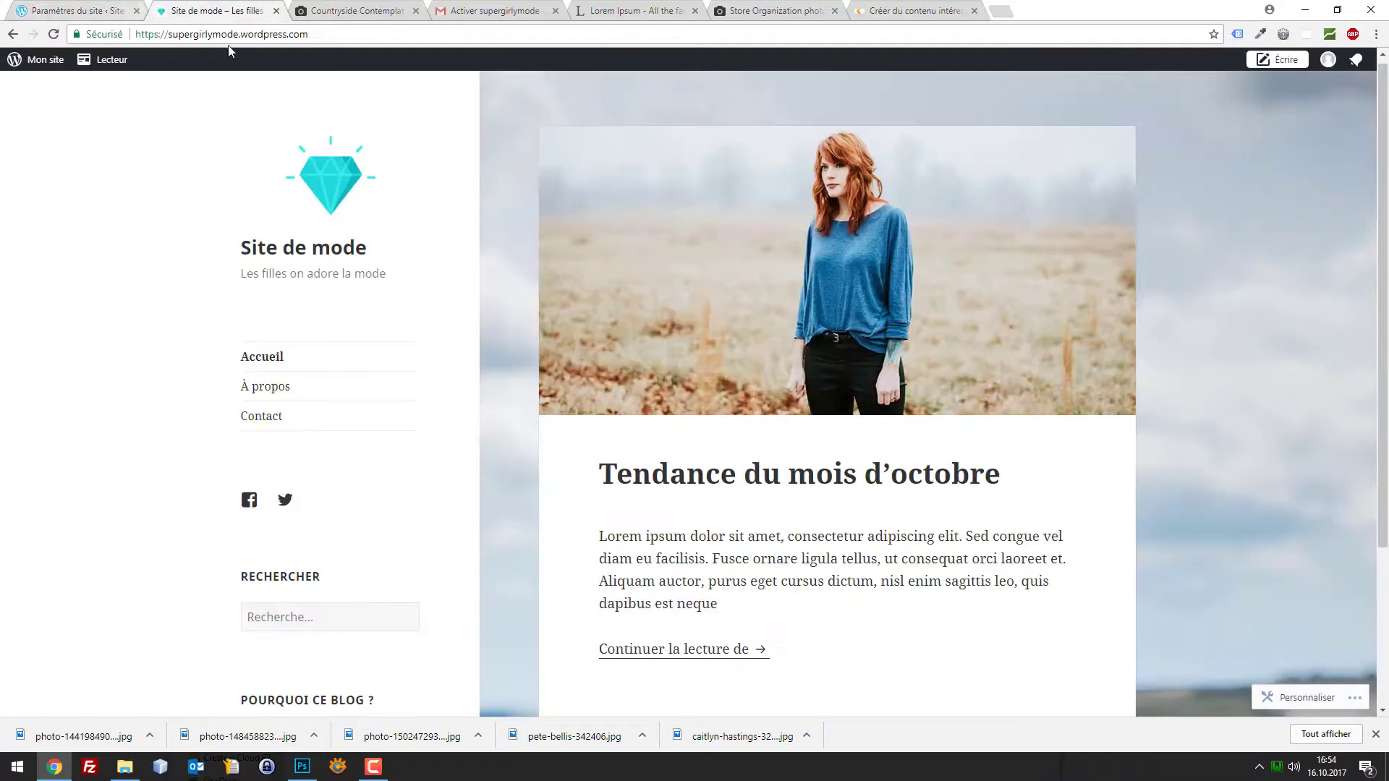